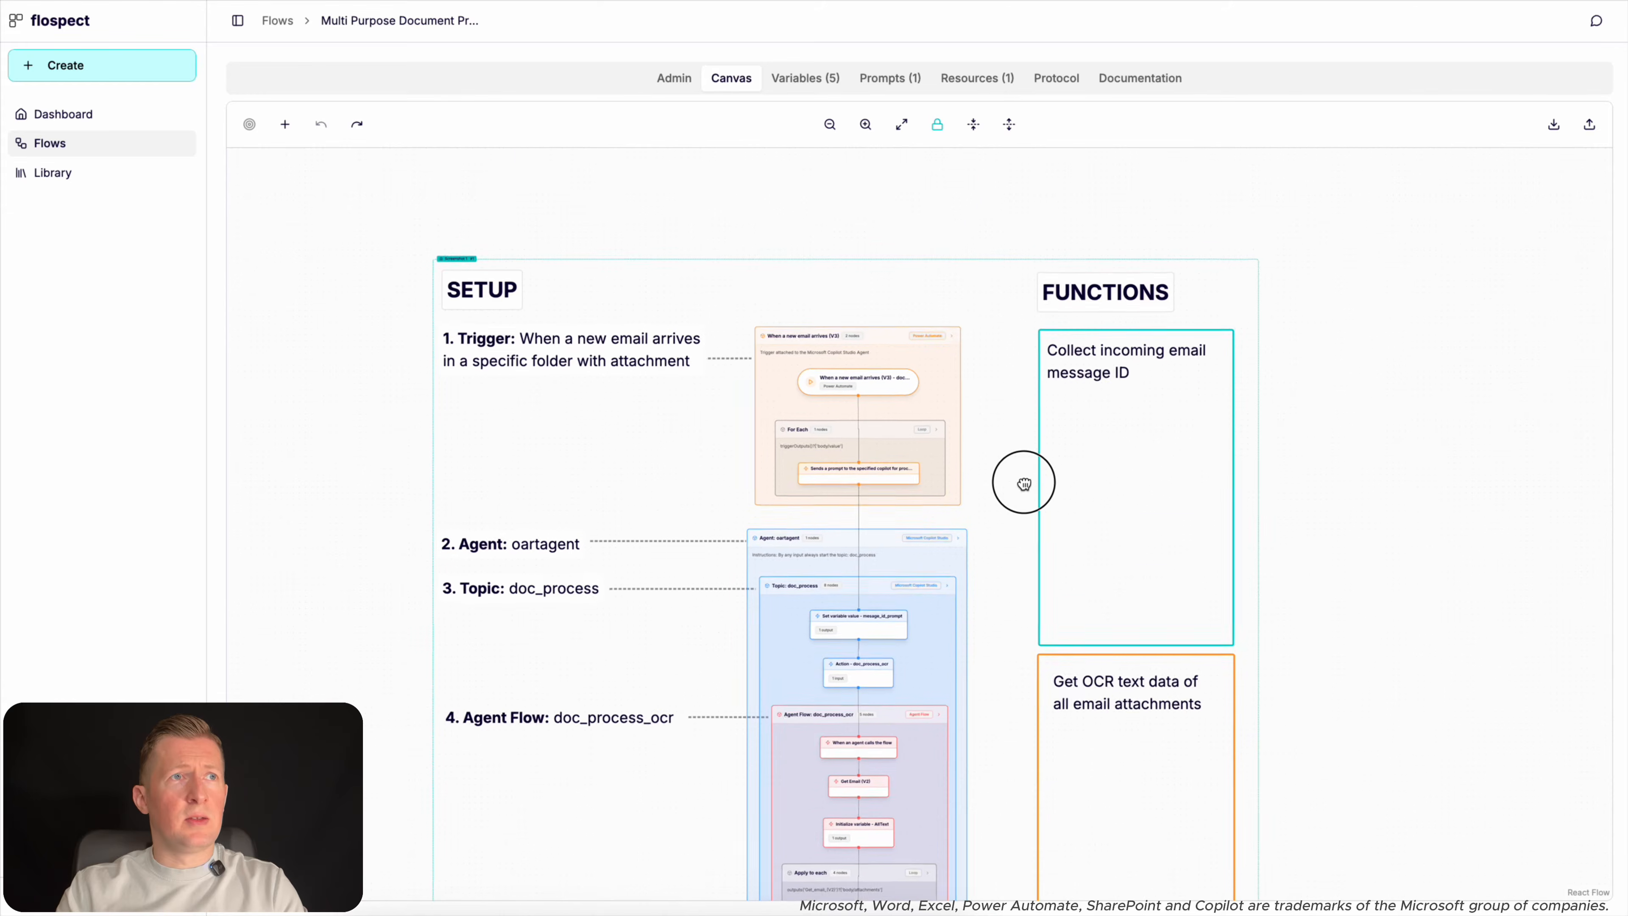
Open the properties of the "When a new email arrives (V3)" trigger node in the flow diagram.
scroll(1025, 492, "up", 5)
scroll(1024, 492, "down", 2)
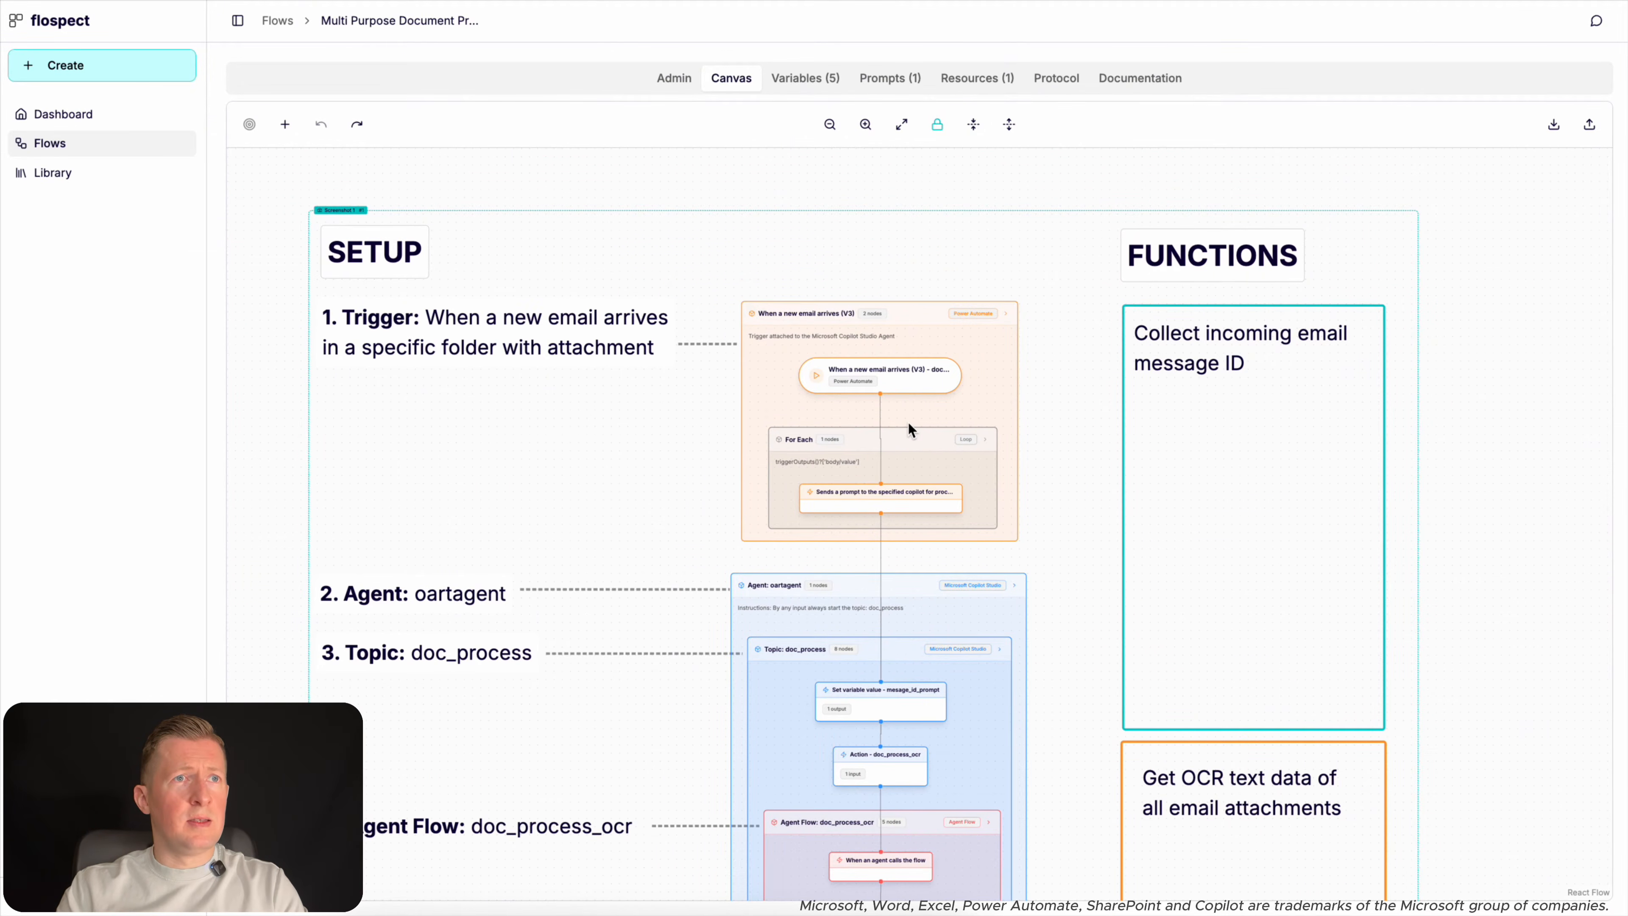
left_click(905, 367)
left_click_drag(928, 420, 842, 472)
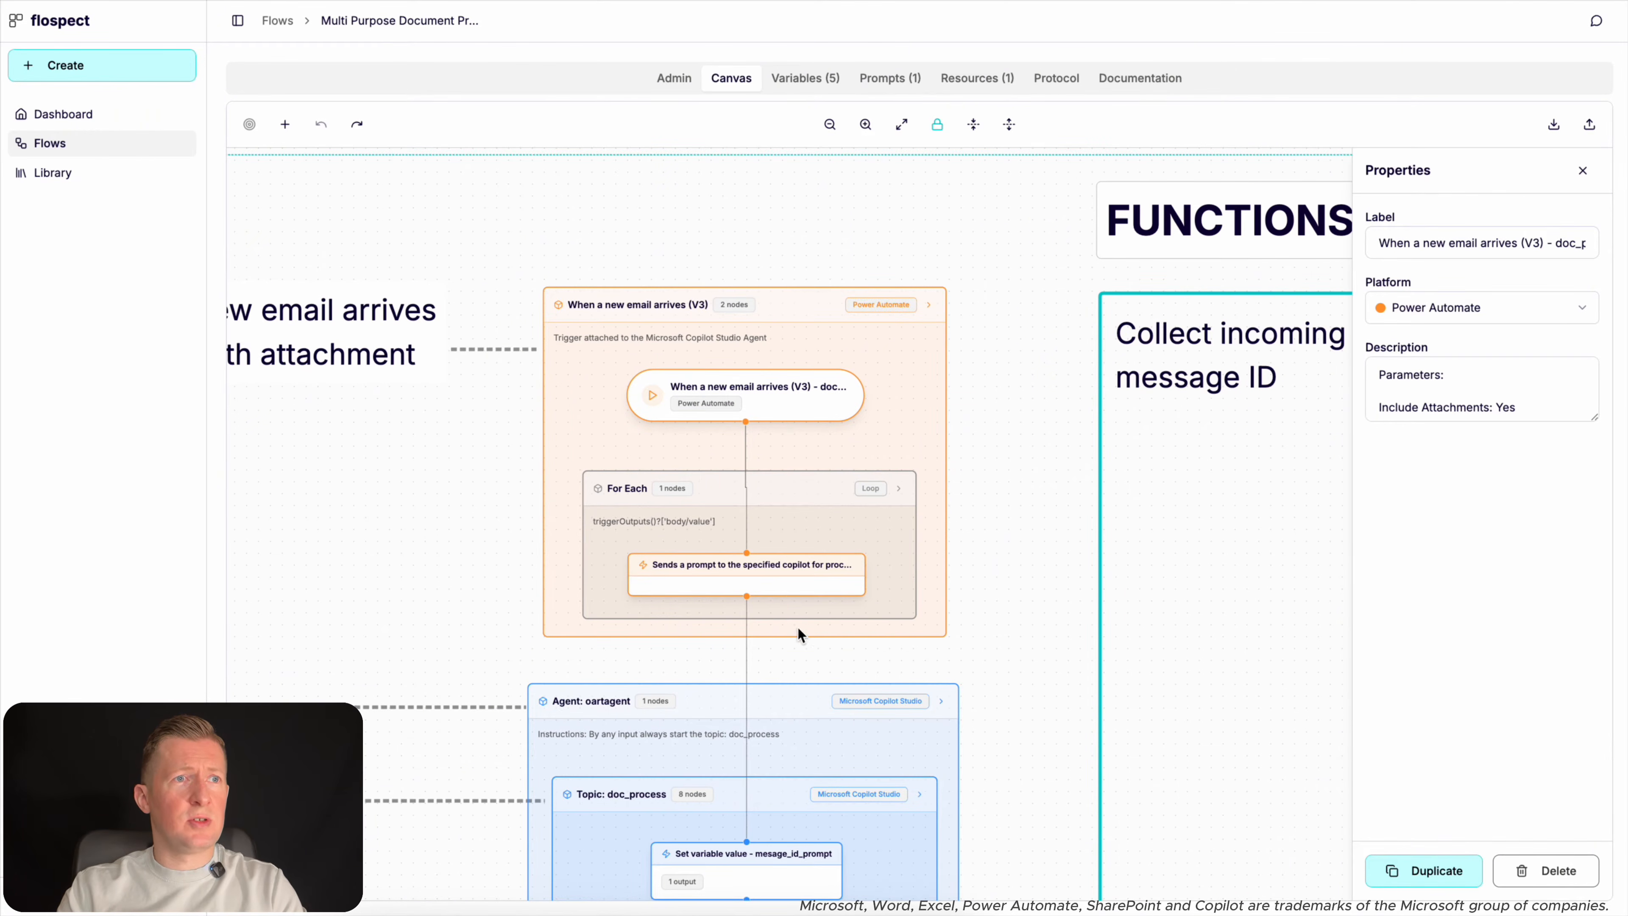
scroll(935, 619, "down", 1)
left_click_drag(843, 667, 981, 550)
scroll(935, 644, "down", 2)
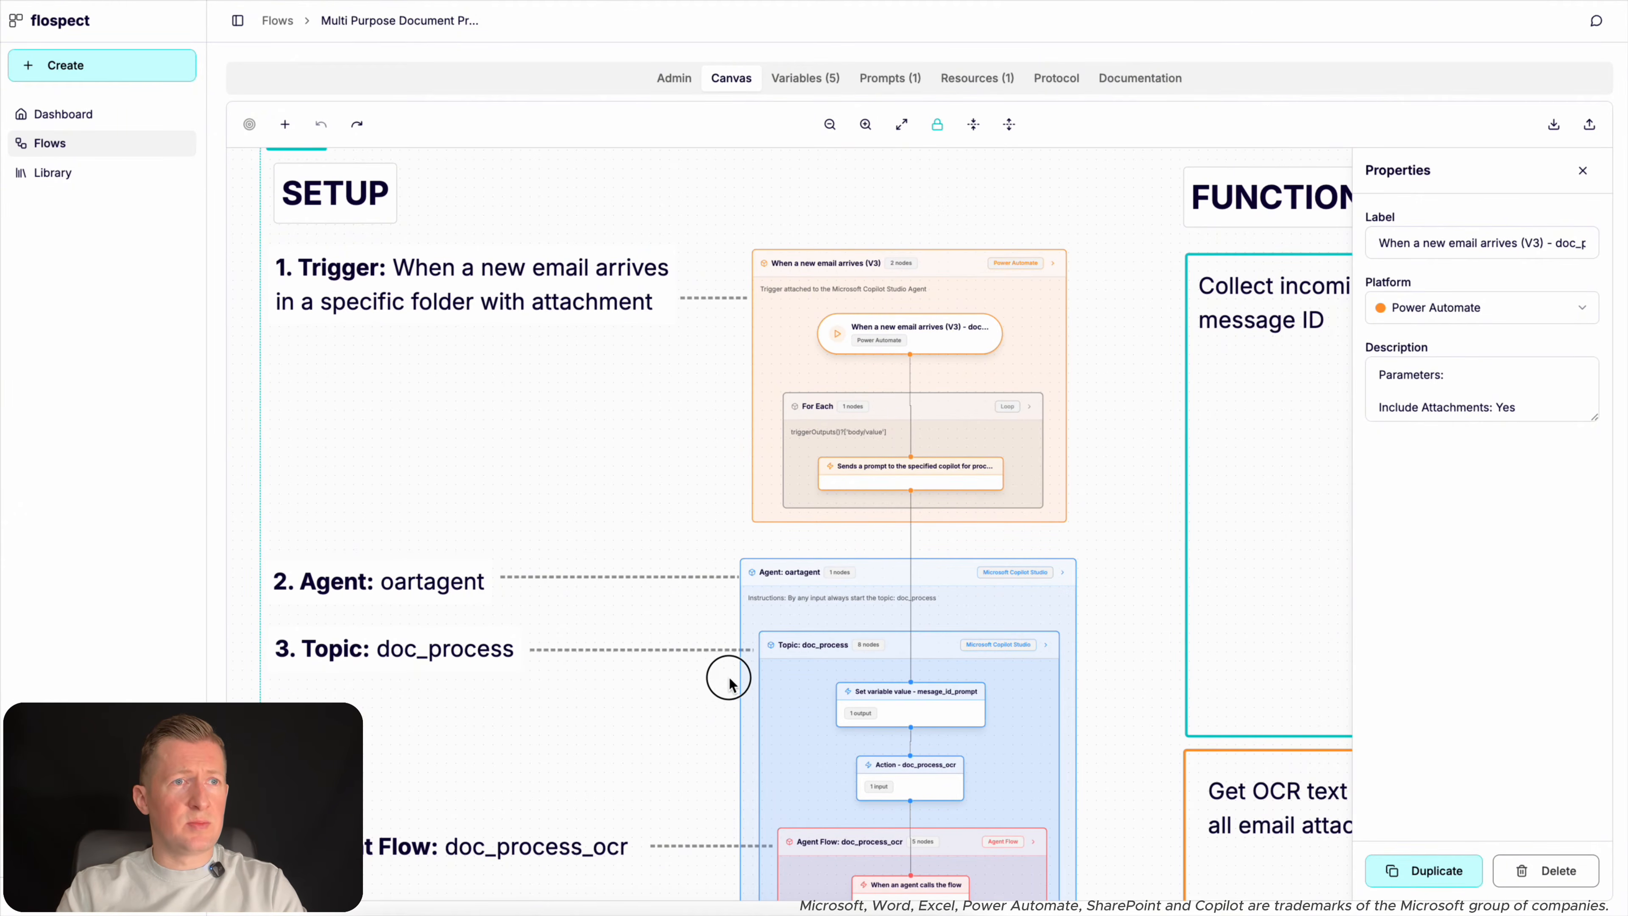
Review the oartagent agent and doc_process topic sections and show the properties of the "When an agent calls the flow" node.
scroll(724, 678, "down", 5)
left_click_drag(654, 752, 606, 753)
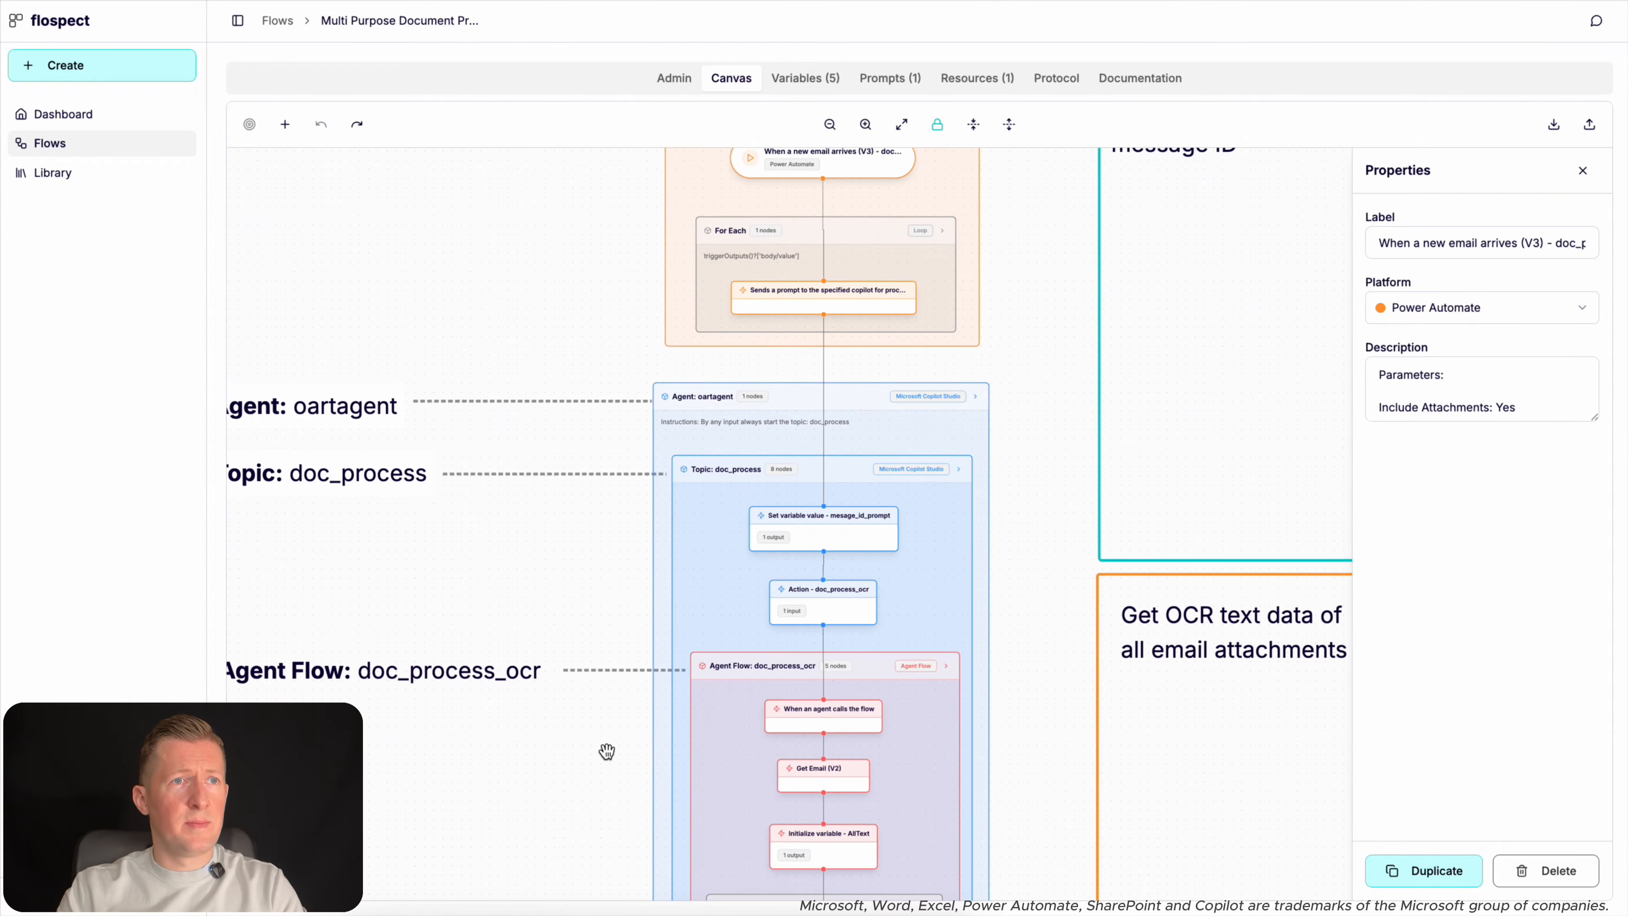
scroll(812, 634, "up", 3)
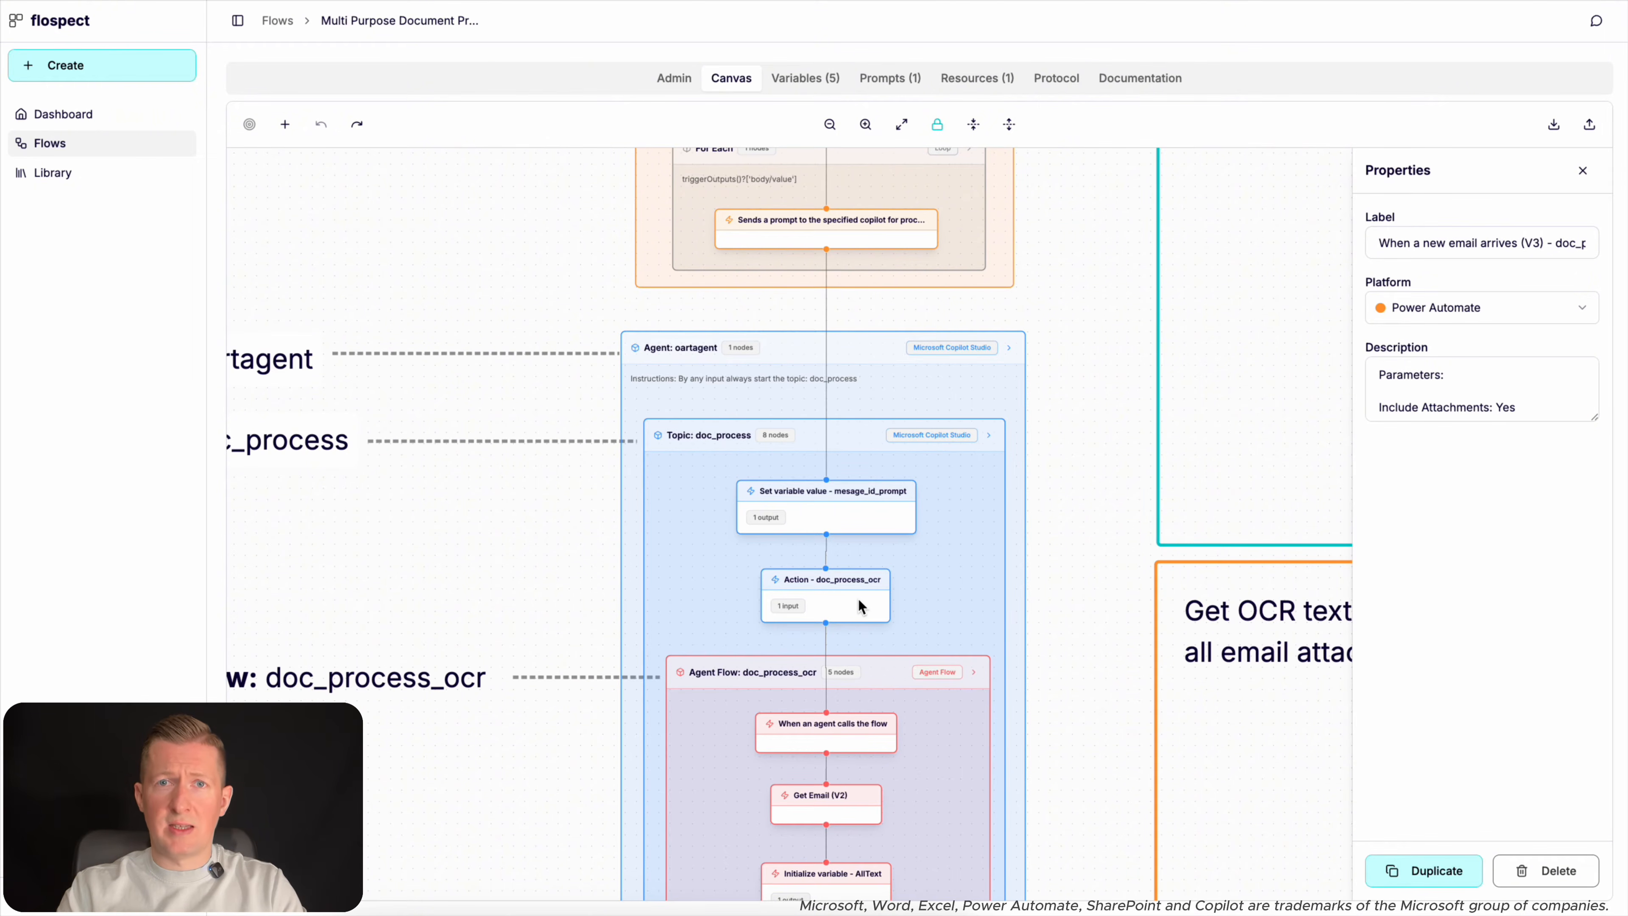
left_click_drag(878, 510, 1020, 393)
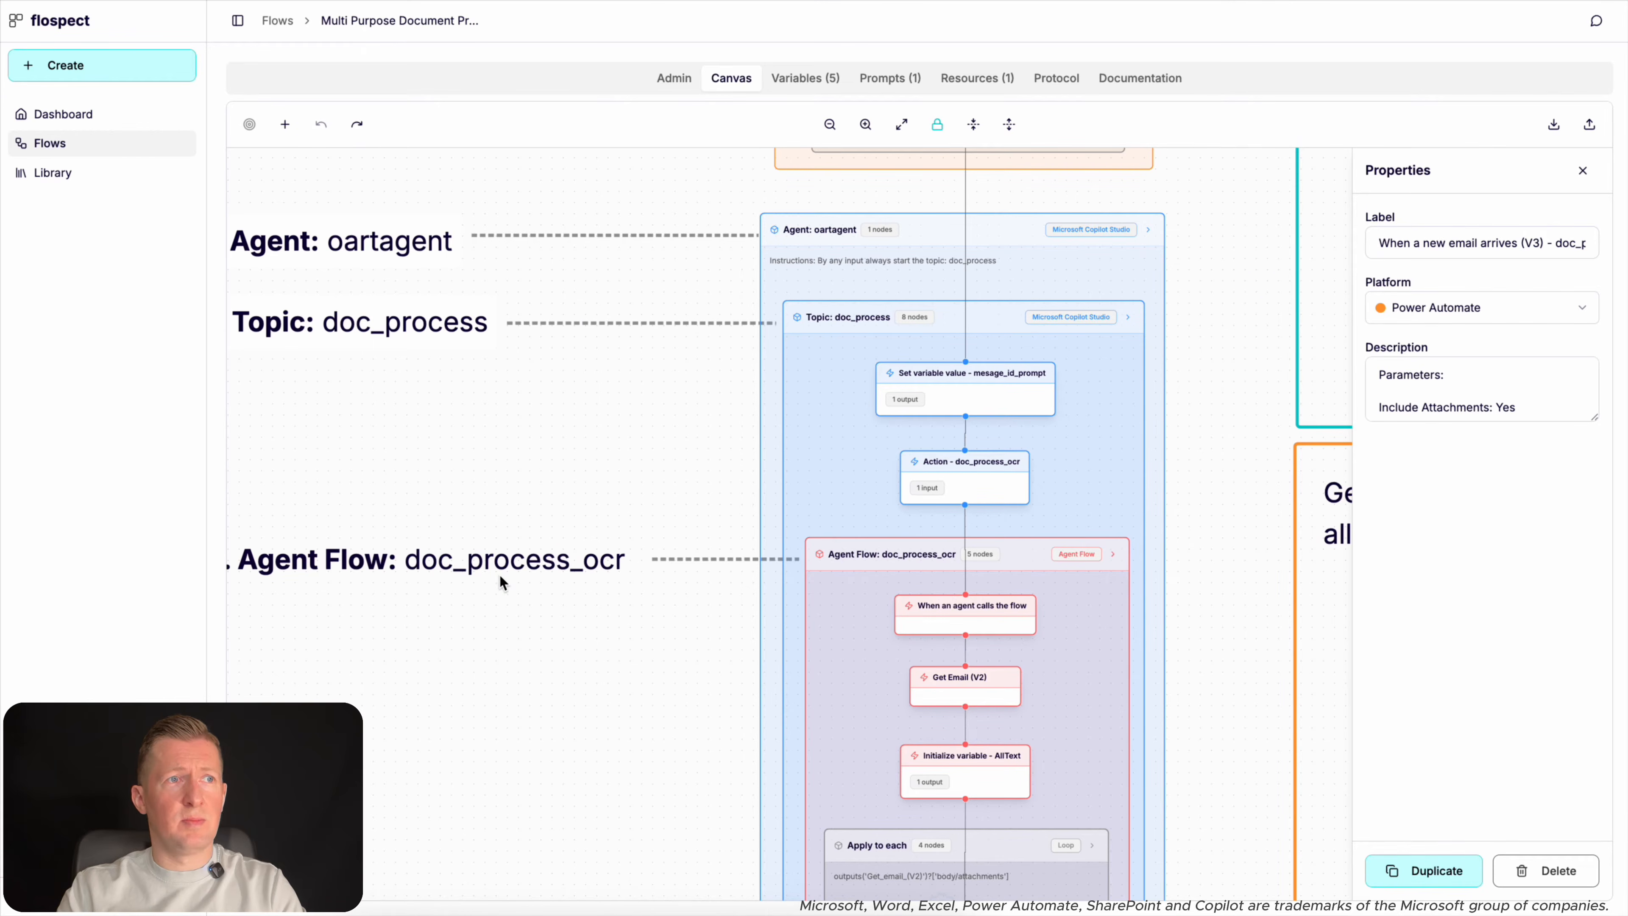
left_click_drag(687, 685, 549, 560)
left_click(807, 485)
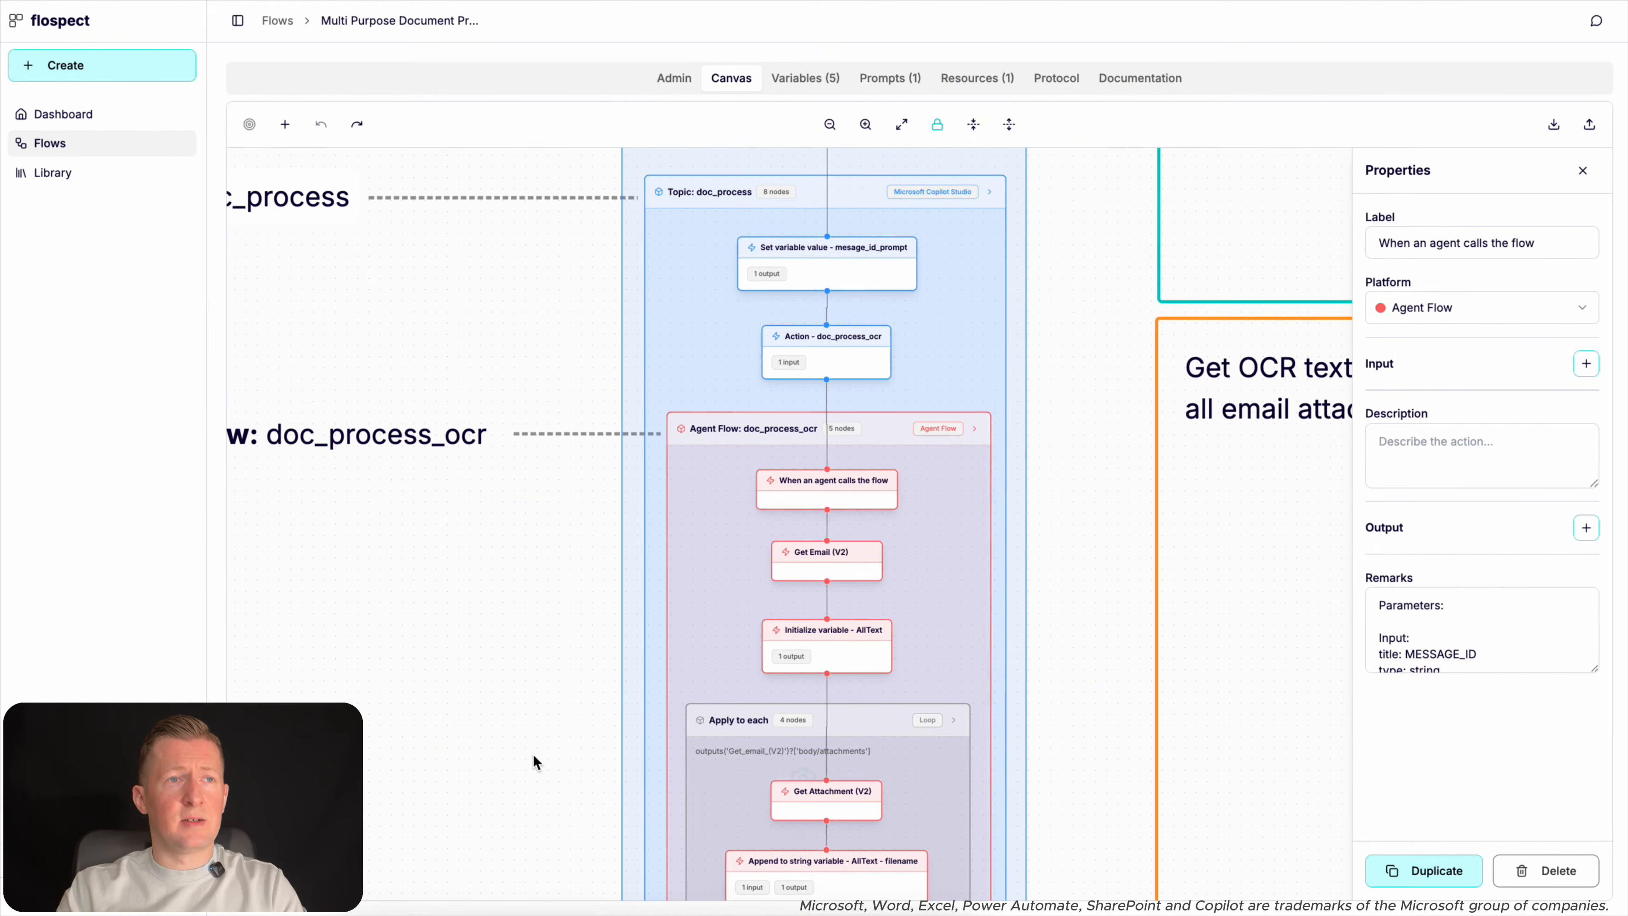
Examine the doc_process_ocr agent flow's nodes and show the properties of "Recognize text in image or document".
left_click_drag(537, 751, 566, 712)
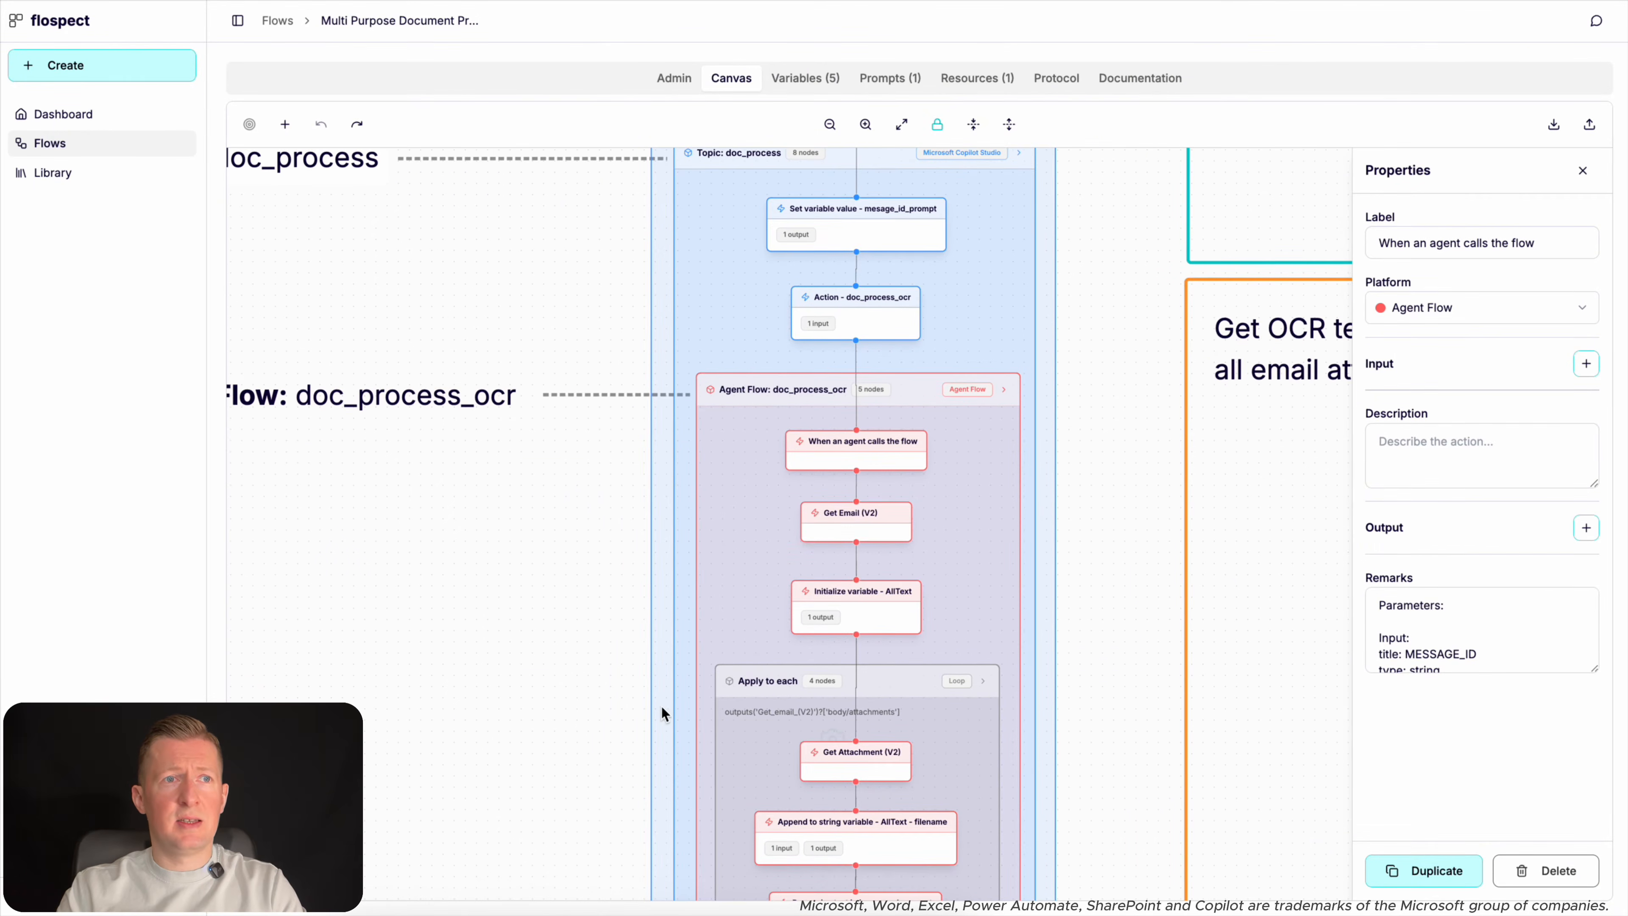
left_click_drag(606, 790, 619, 619)
left_click_drag(859, 611, 824, 596)
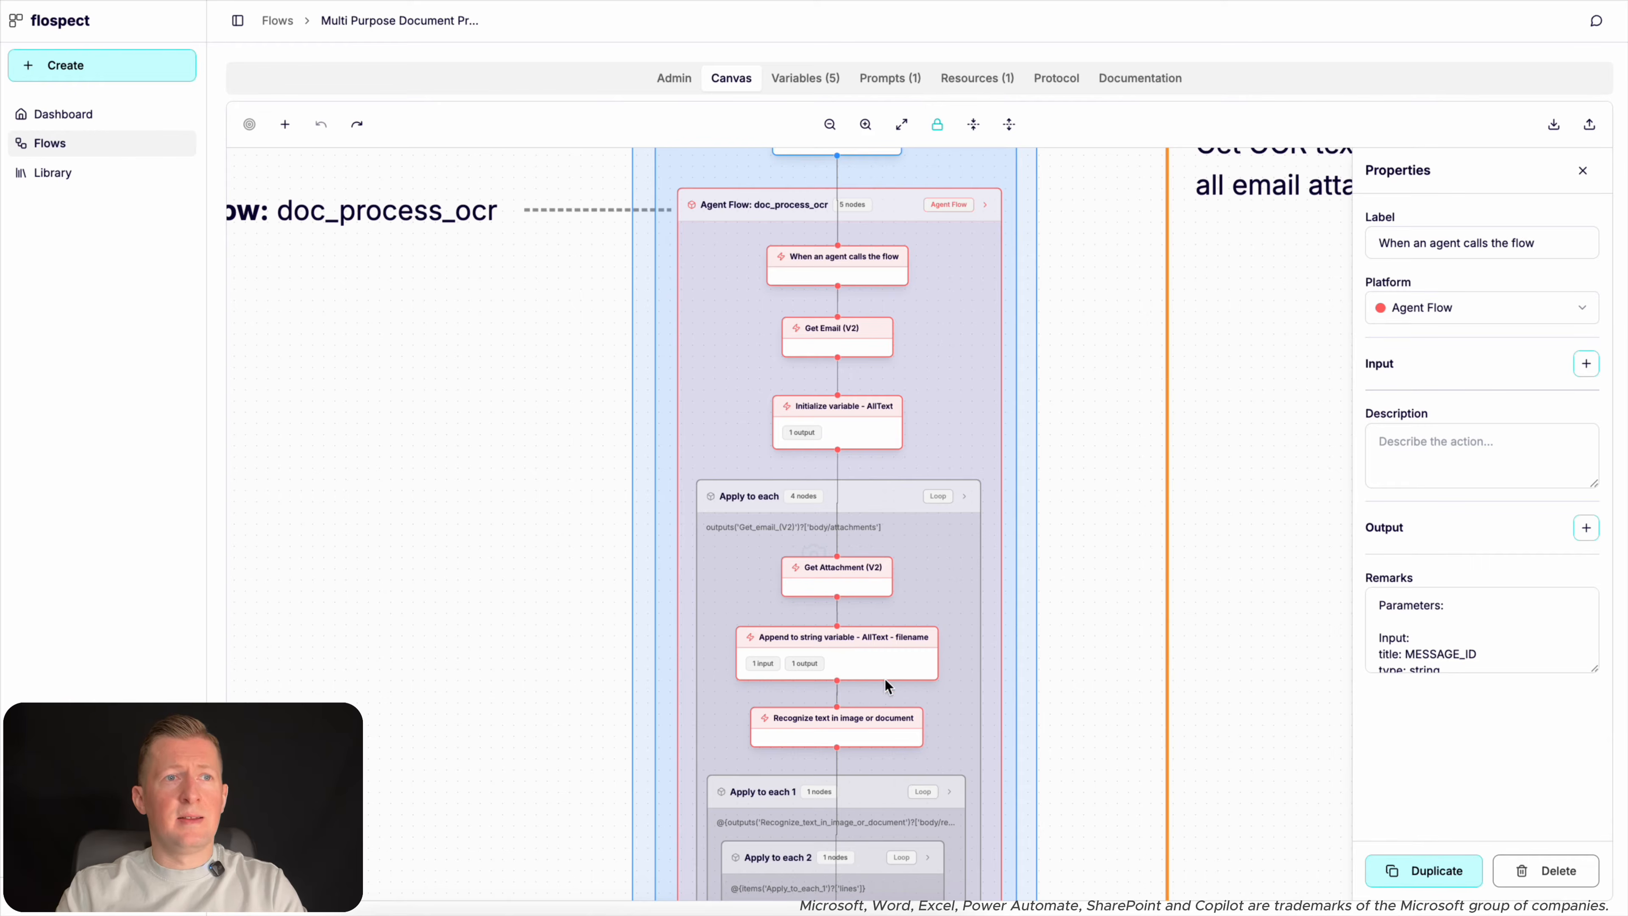
left_click_drag(916, 716, 910, 649)
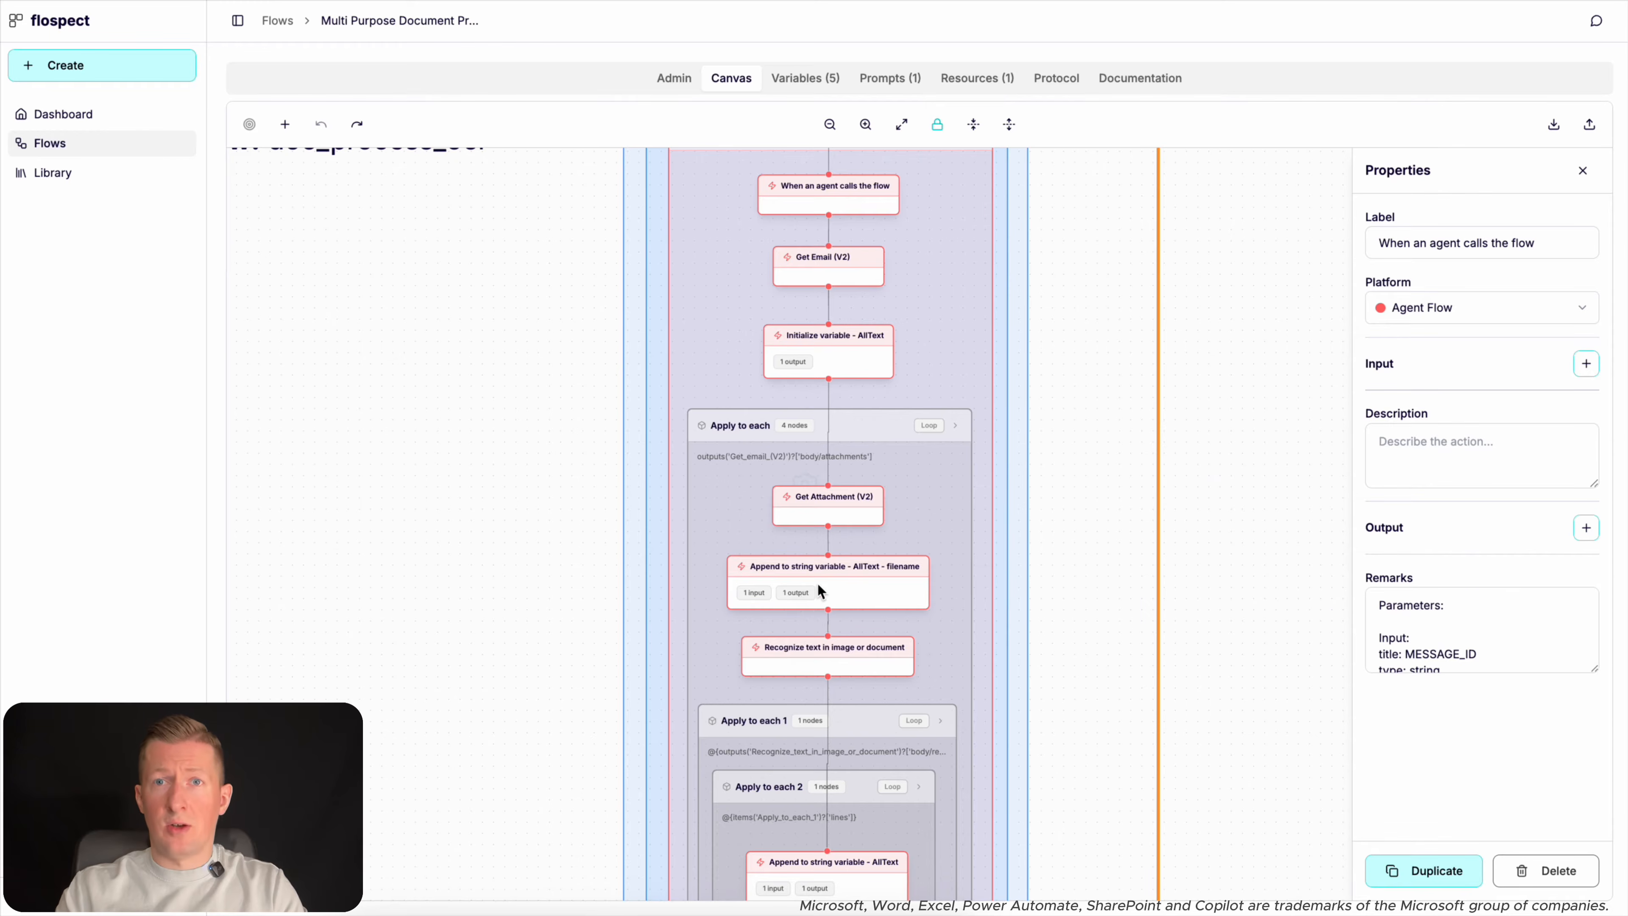
left_click(815, 670)
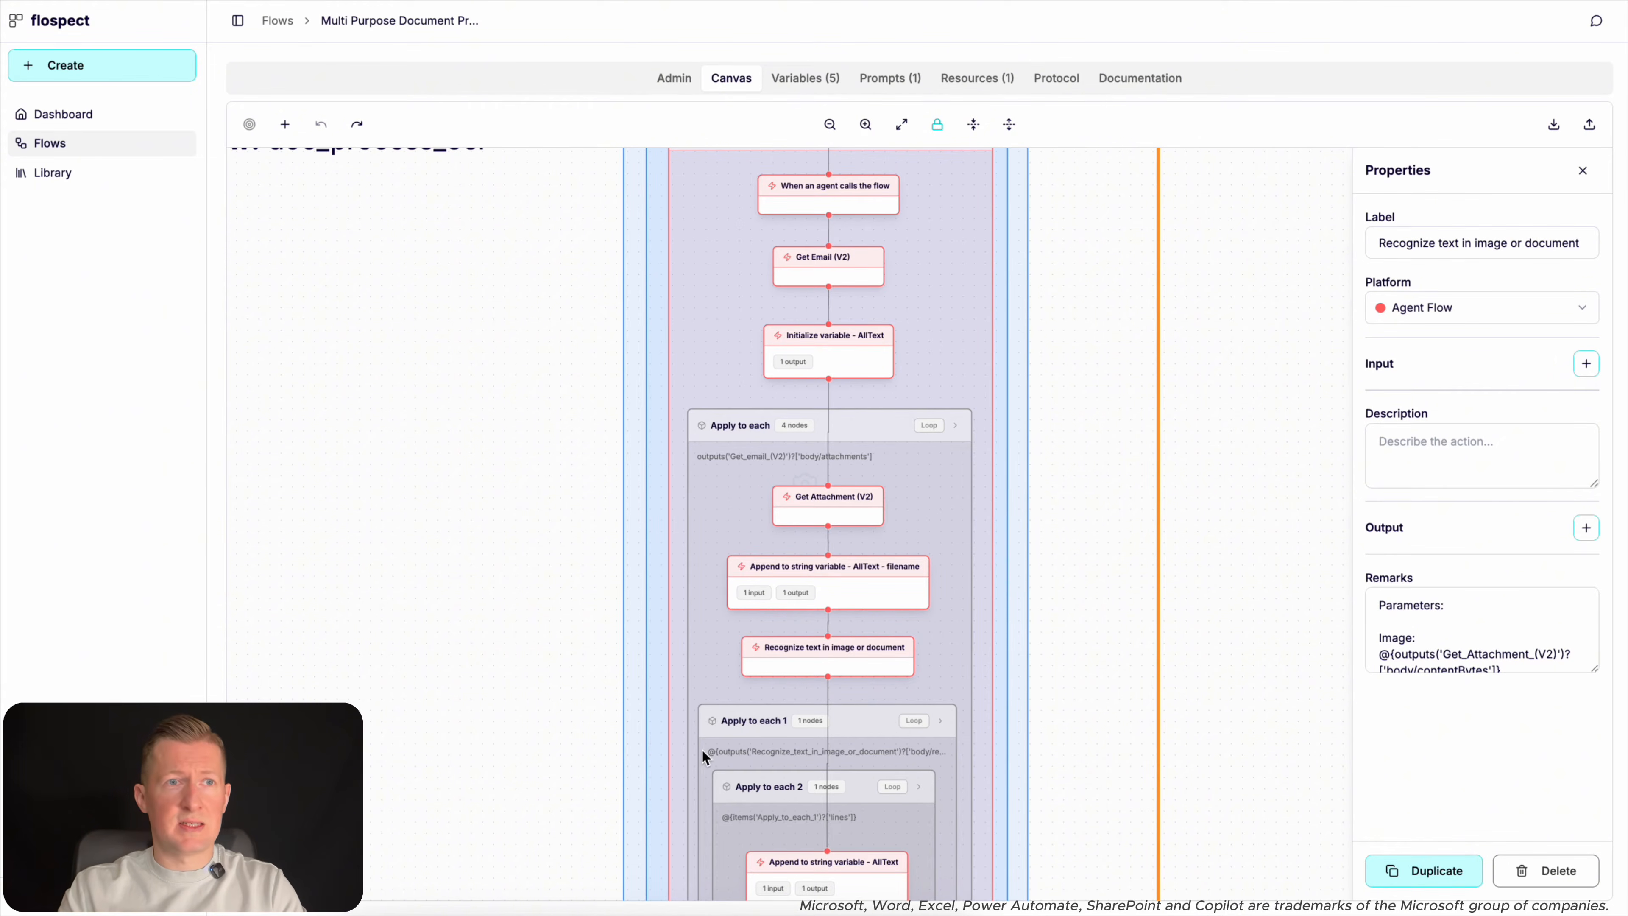
Review the nested Apply to each loops and show the properties of the "Respond to the agent" node.
left_click_drag(665, 799, 642, 617)
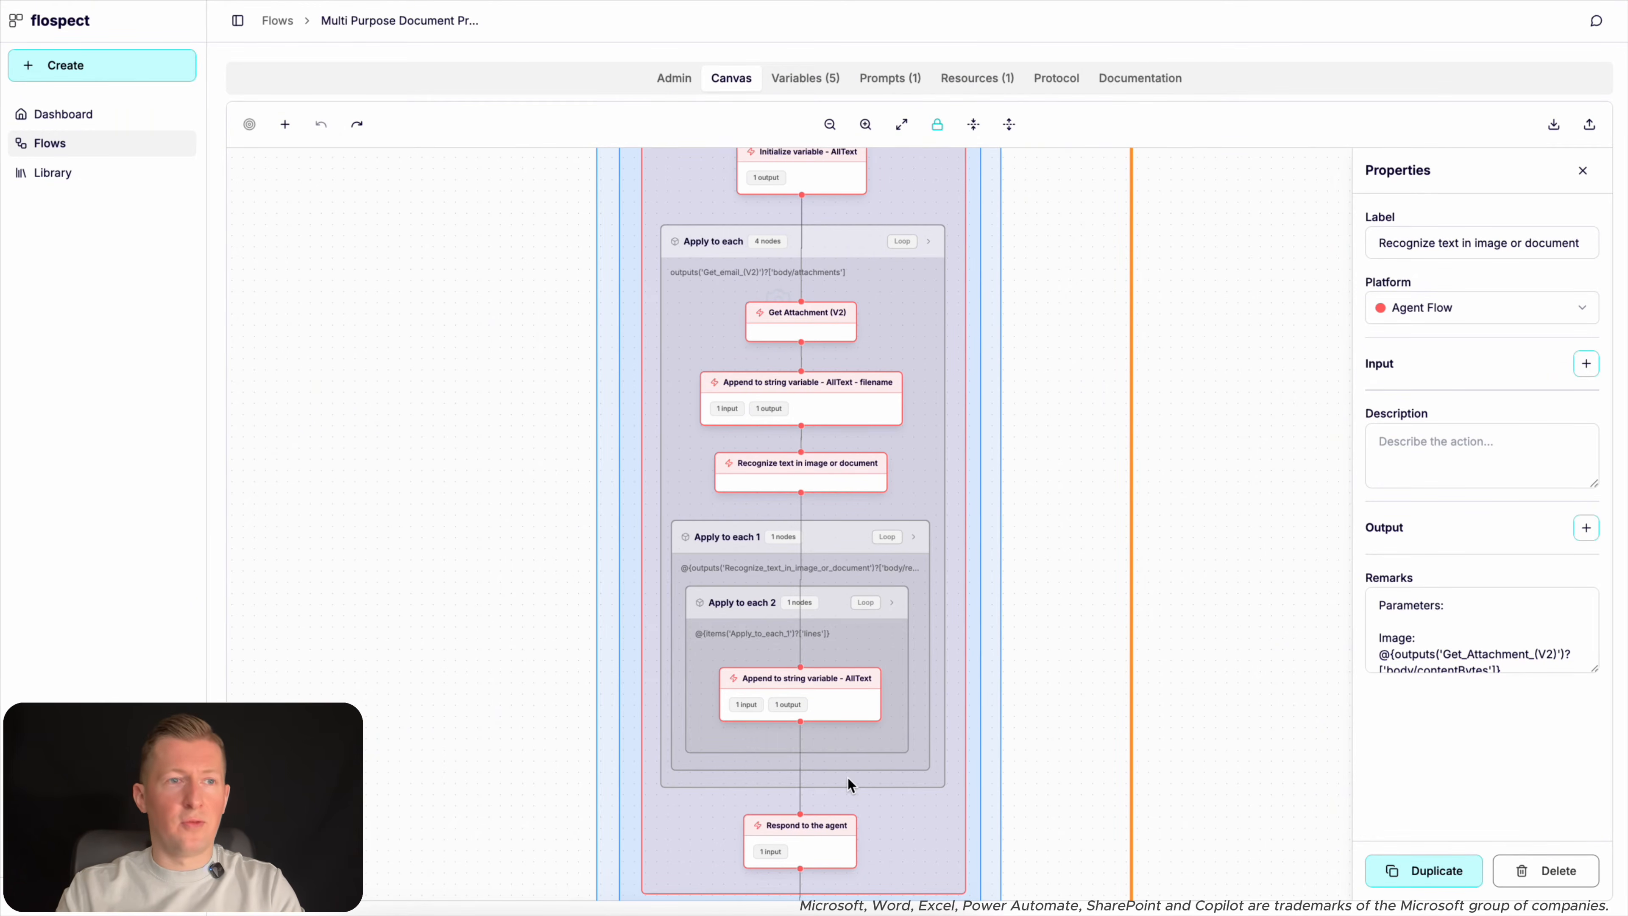
left_click_drag(843, 829, 817, 647)
left_click(768, 649)
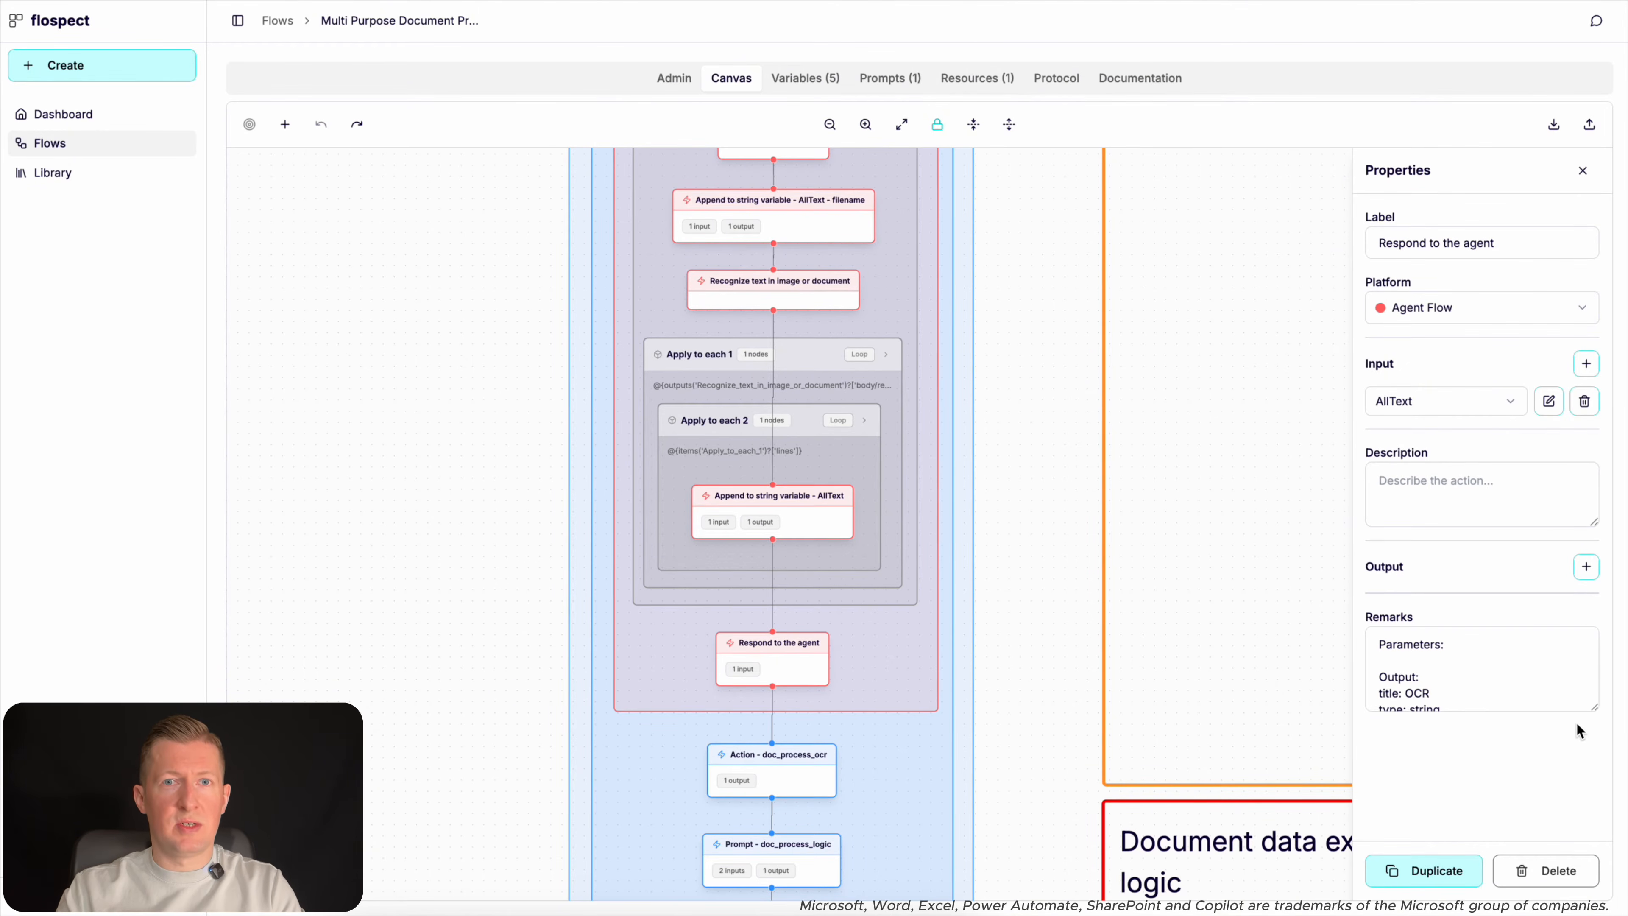
Read the full content of the doc_process_logic prompt from the "Prompt - doc_process_logic" node and close it without saving.
scroll(886, 754, "down", 2)
left_click_drag(886, 754, 886, 392)
scroll(837, 602, "up", 5)
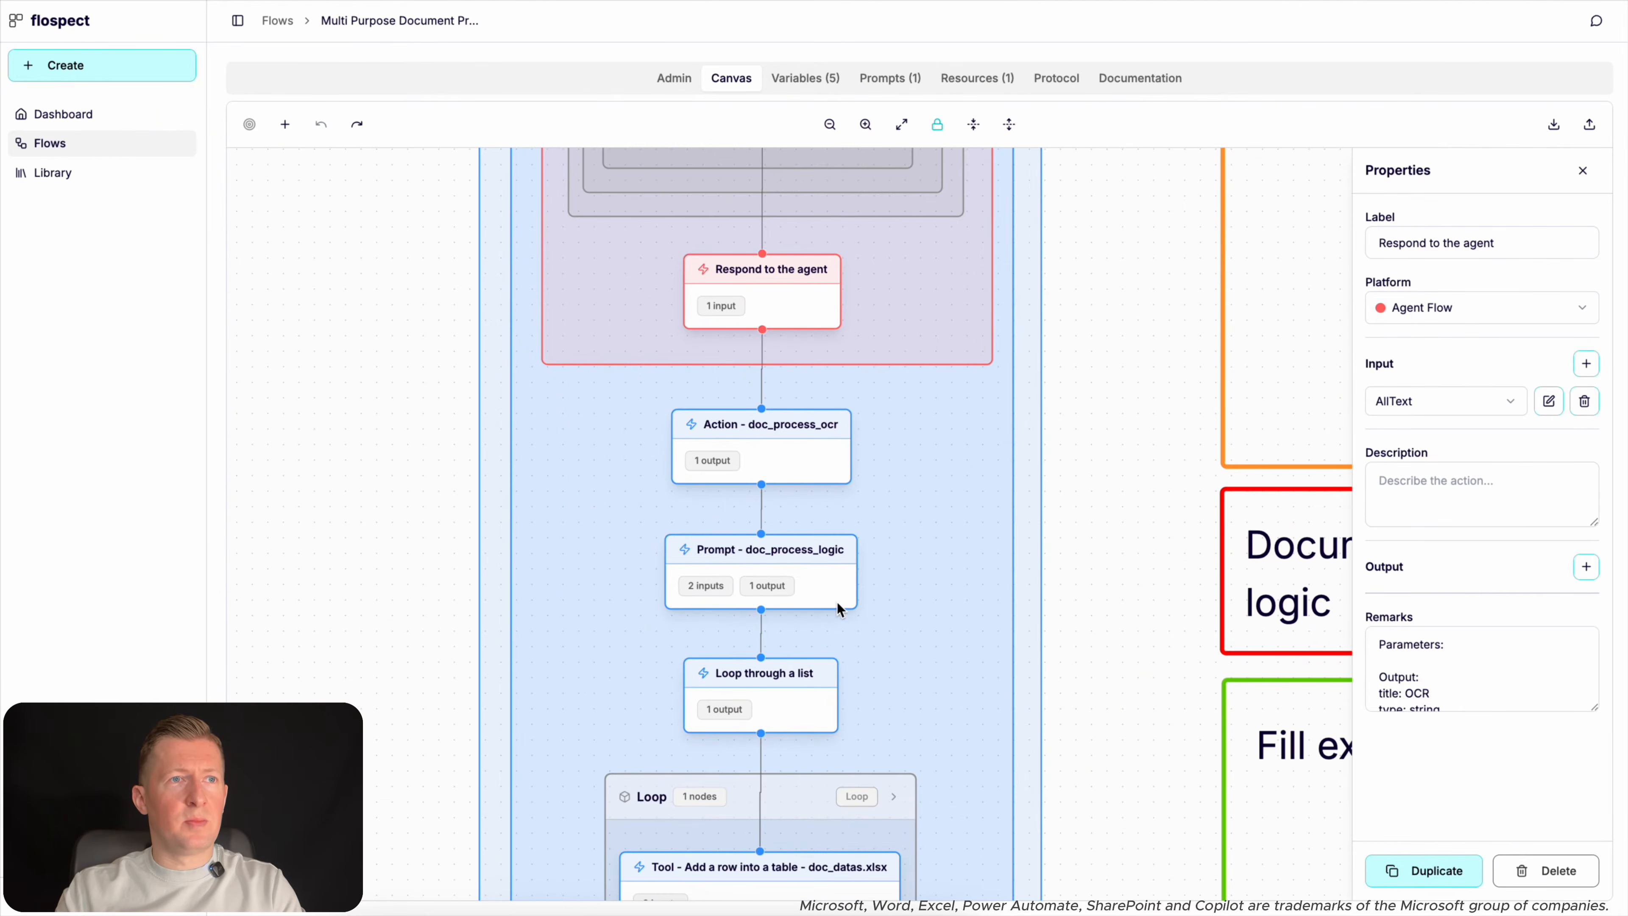
left_click(792, 562)
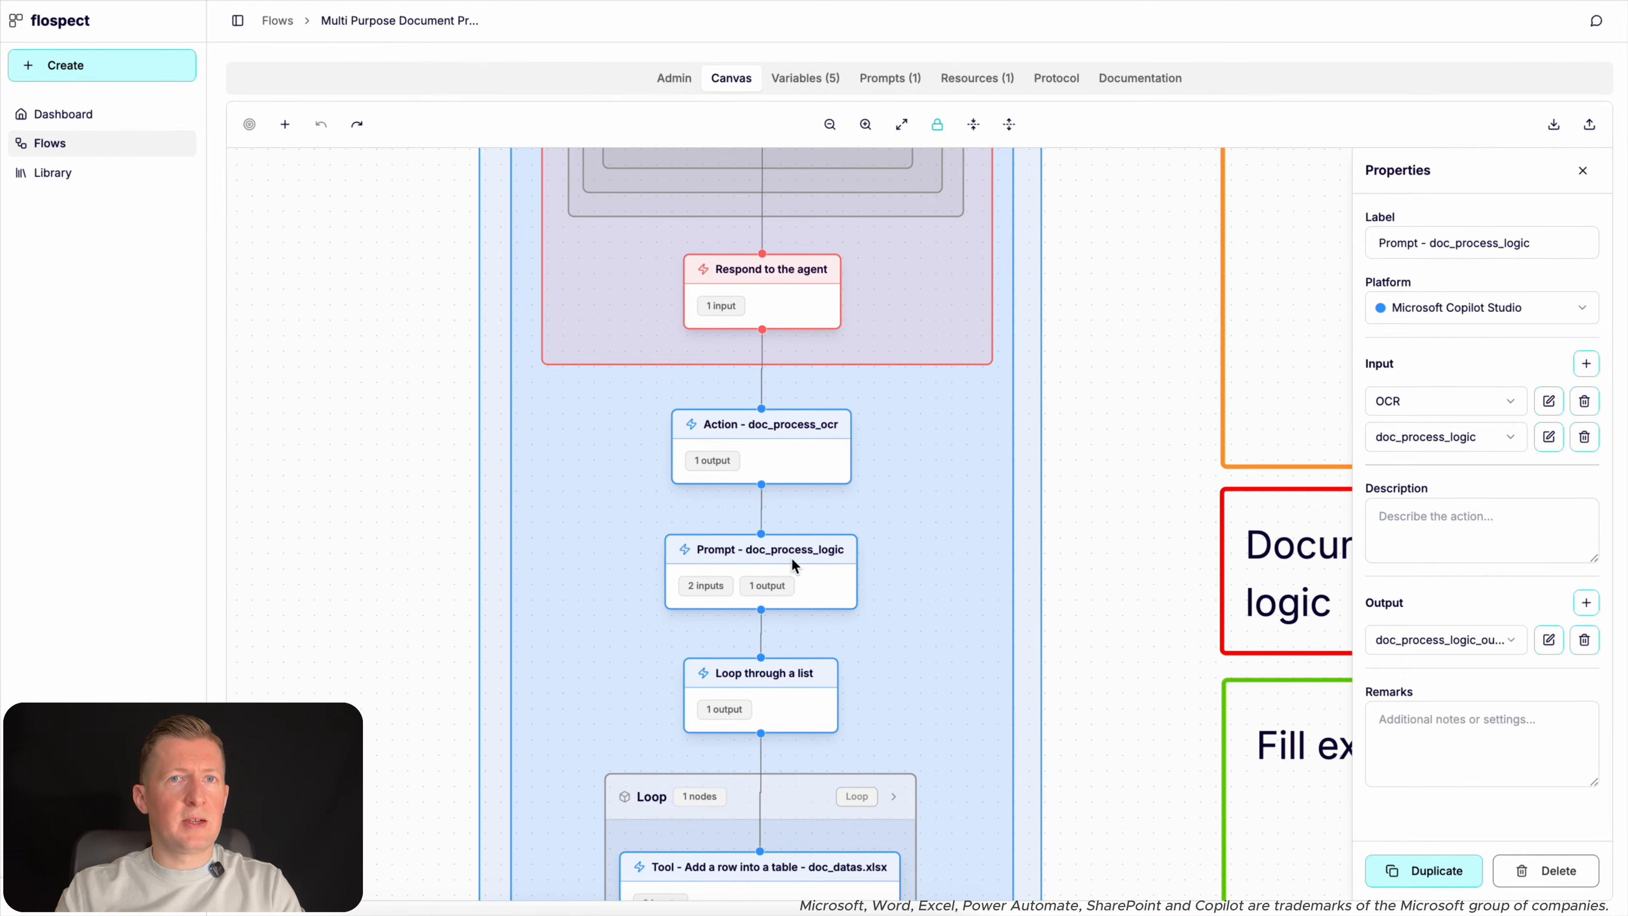
left_click(1549, 437)
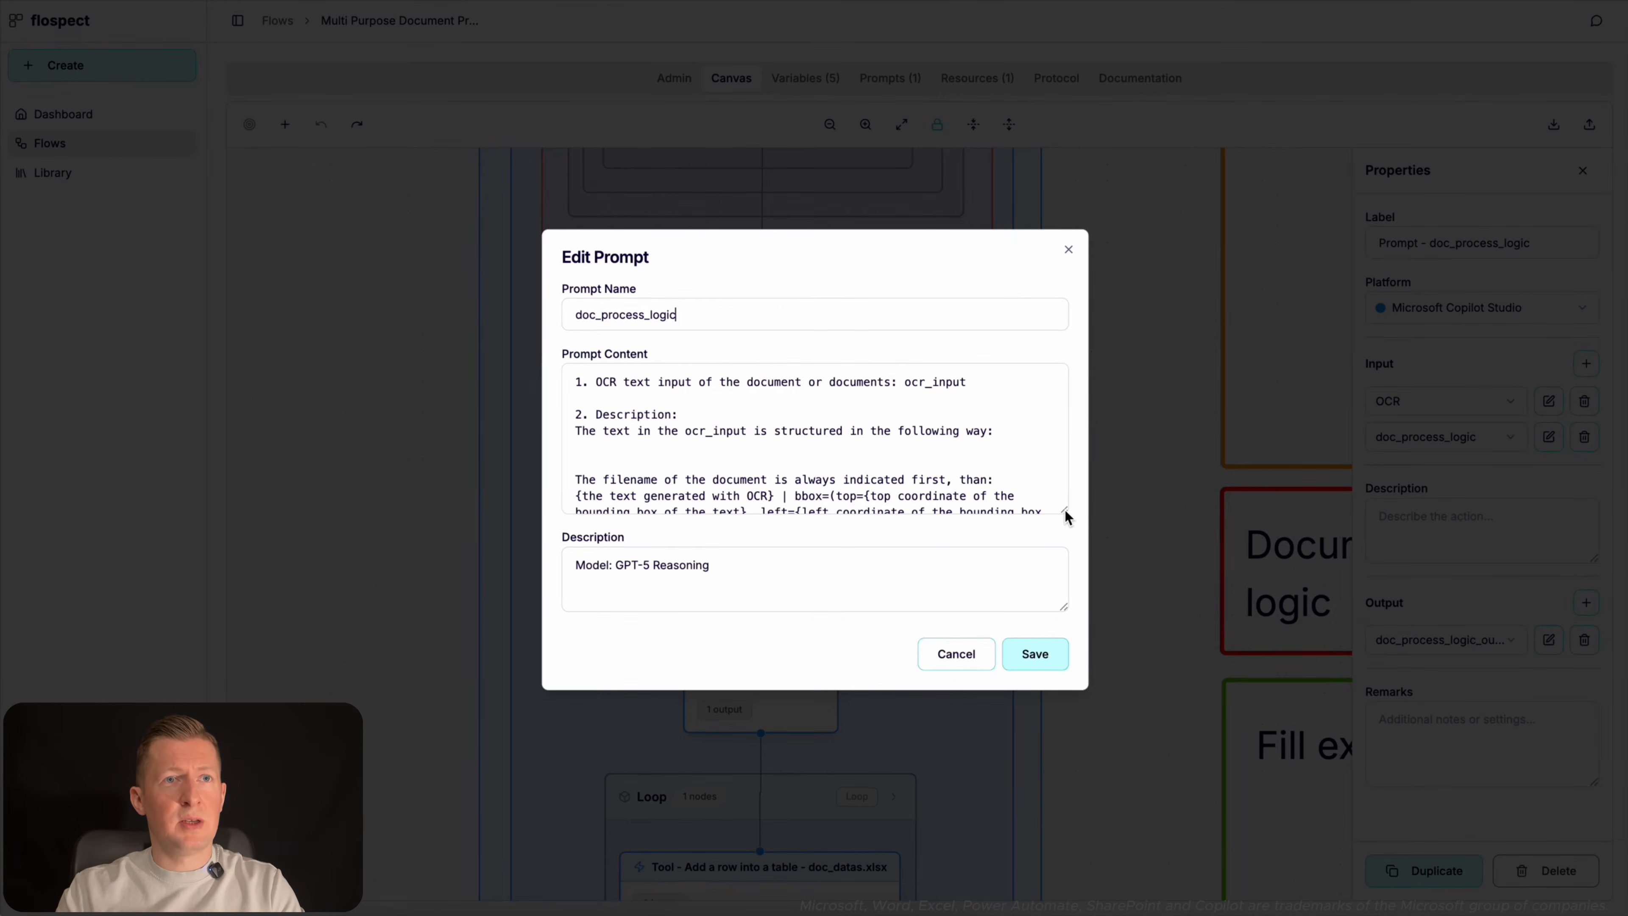
left_click_drag(1065, 512, 981, 782)
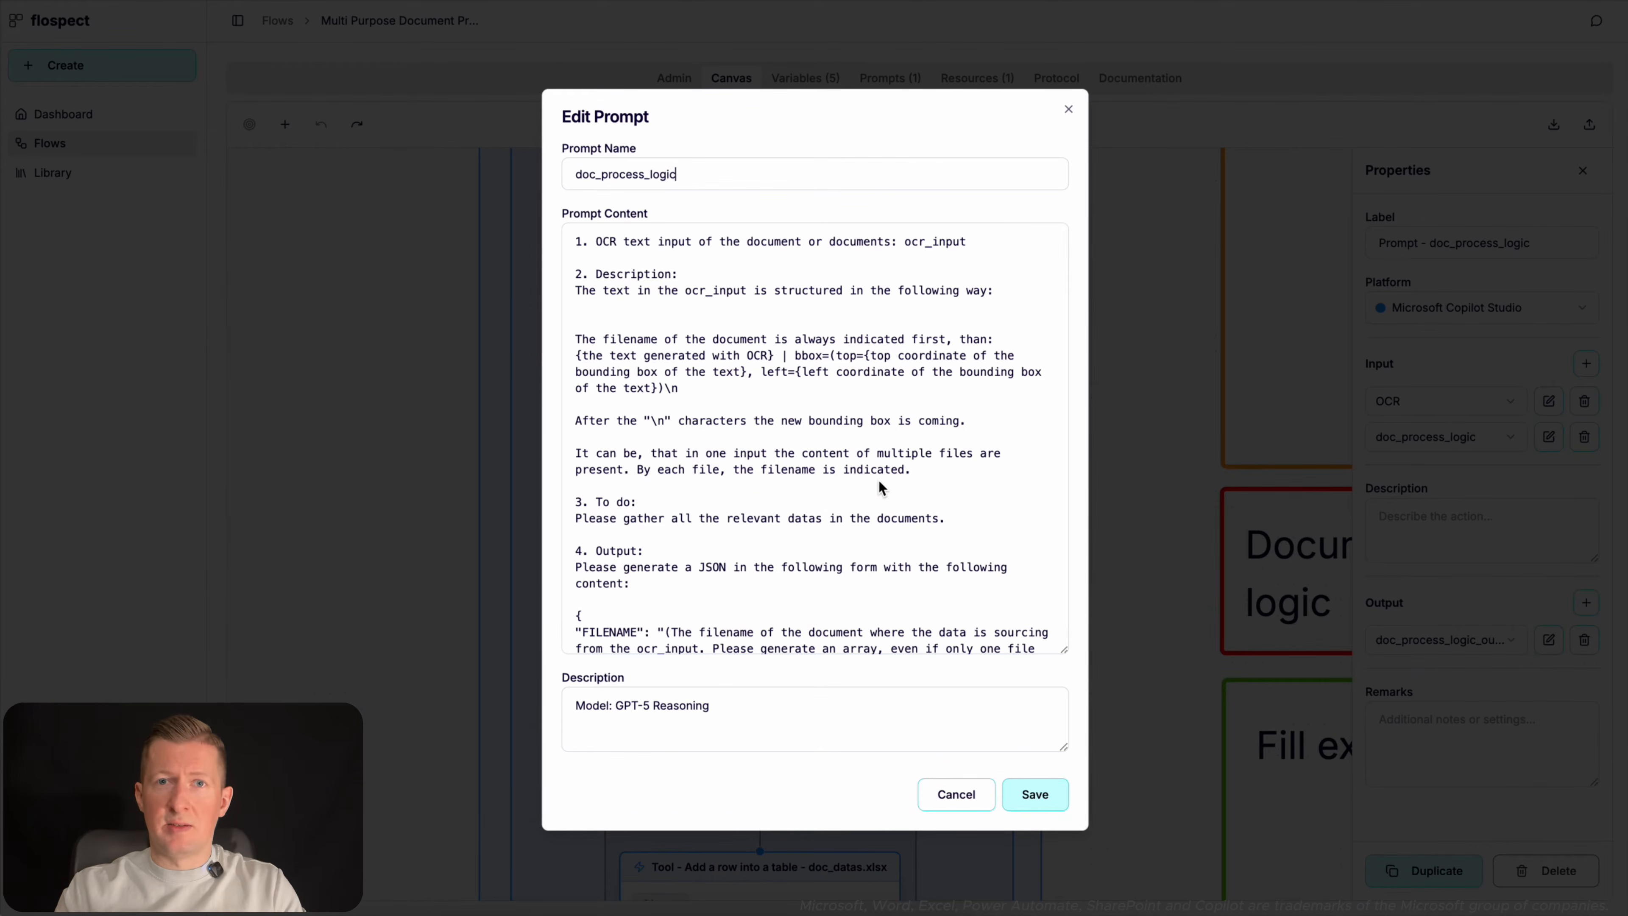
scroll(854, 537, "down", 5)
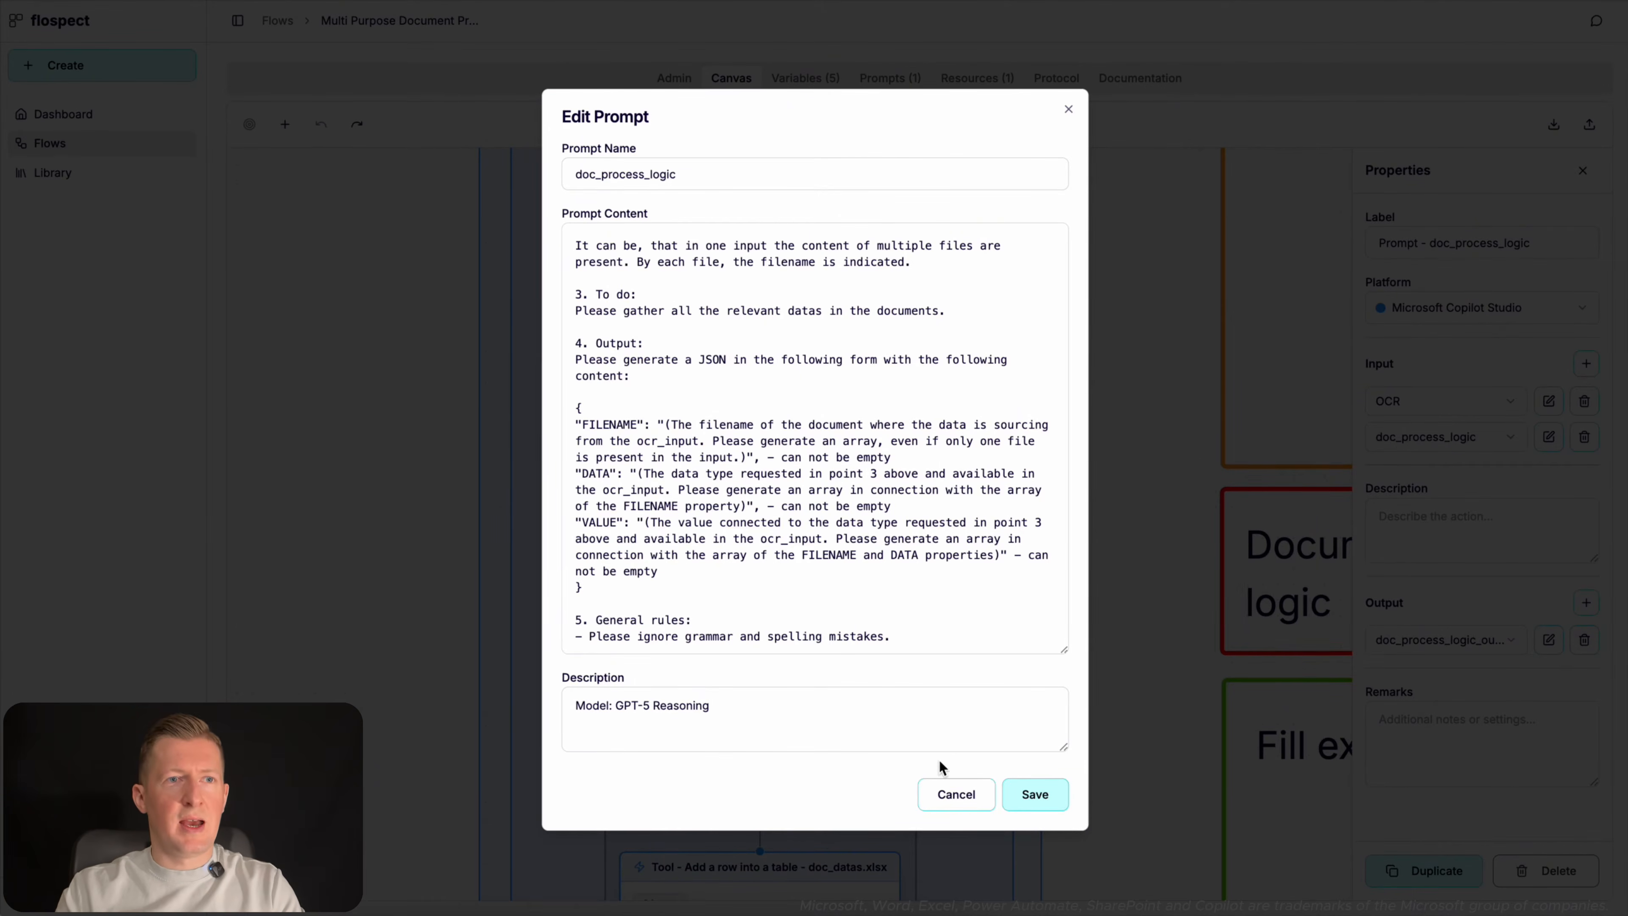
left_click(958, 800)
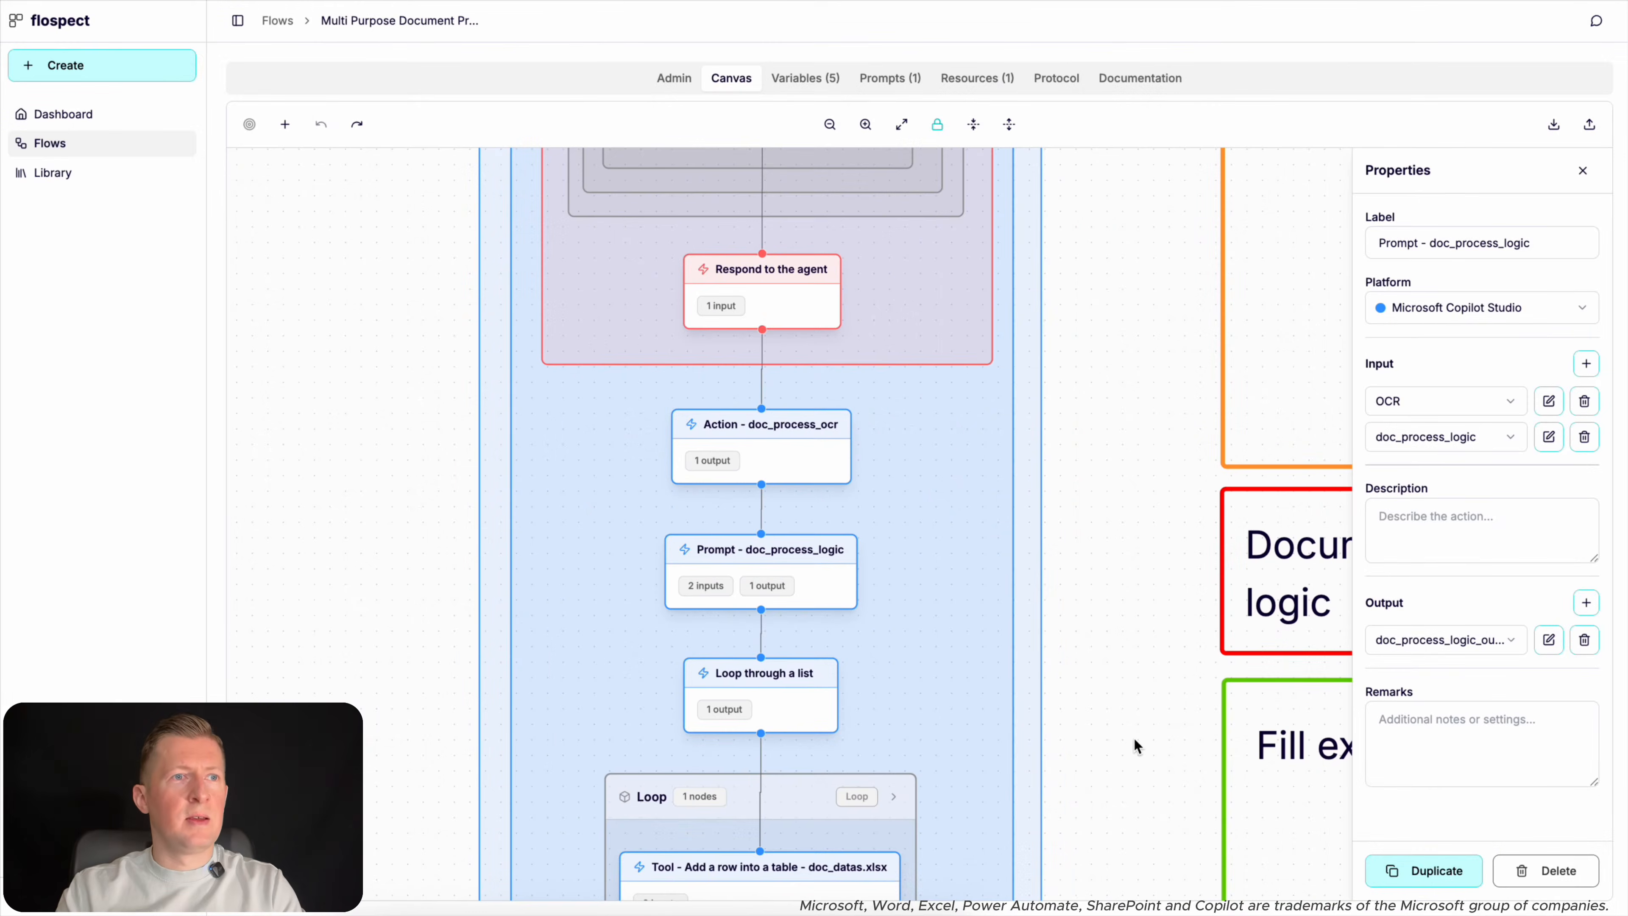
Show the properties of the "Tool - Move email (V2) - processed" node, and in SharePoint open doc_datas.xlsx from the doc_process folder.
left_click_drag(1133, 741, 1133, 568)
left_click_drag(904, 513, 872, 462)
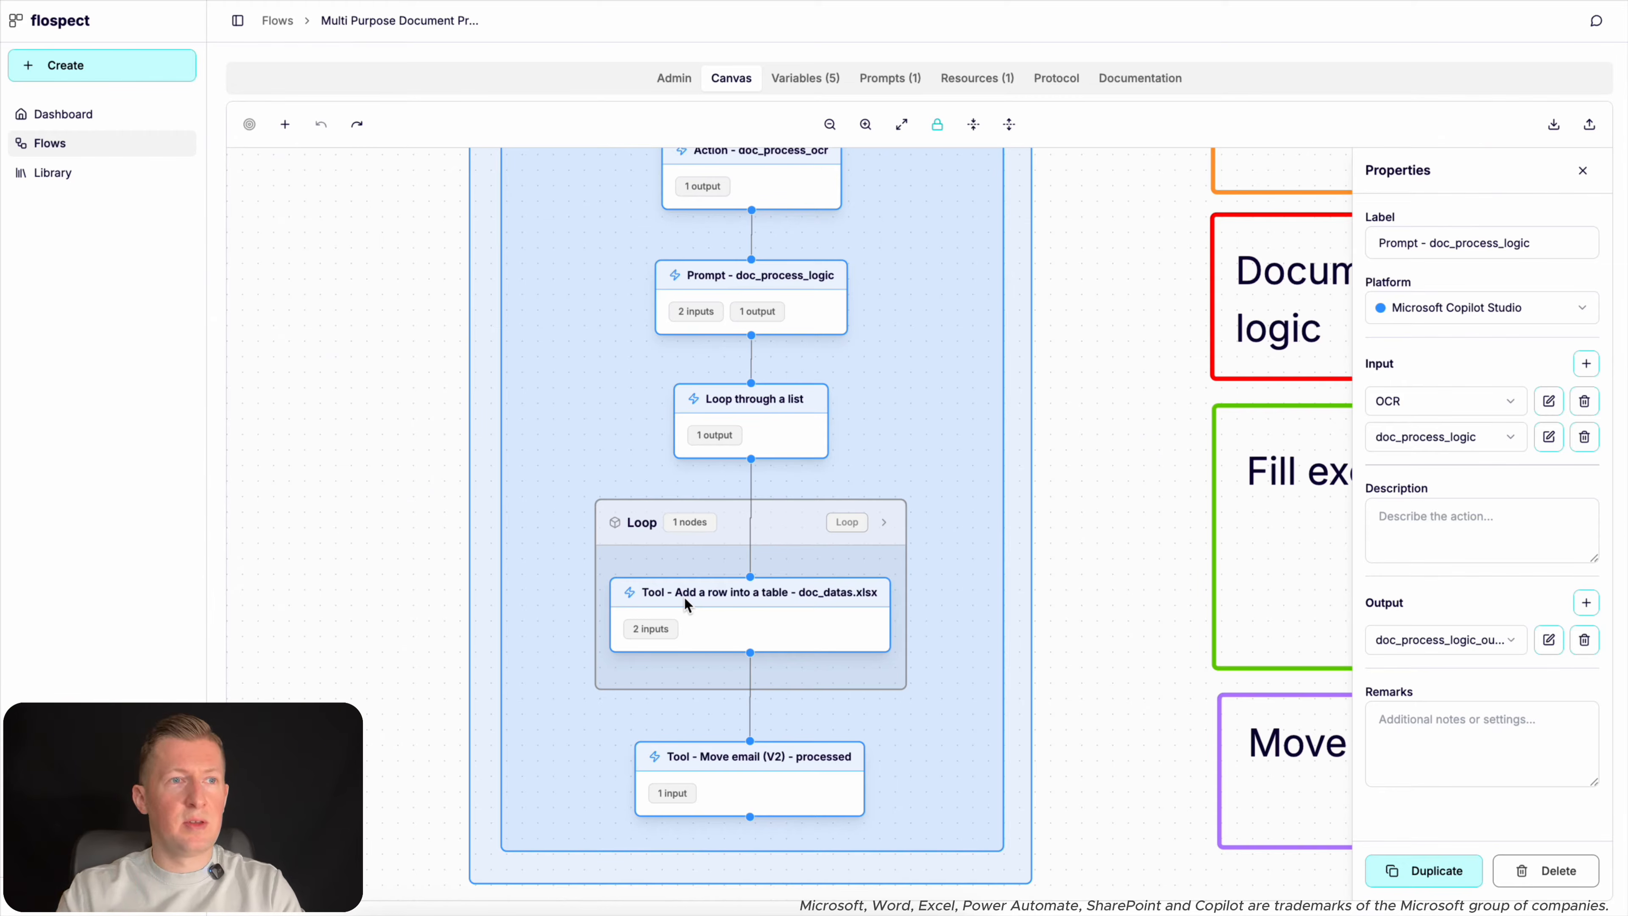
left_click(743, 768)
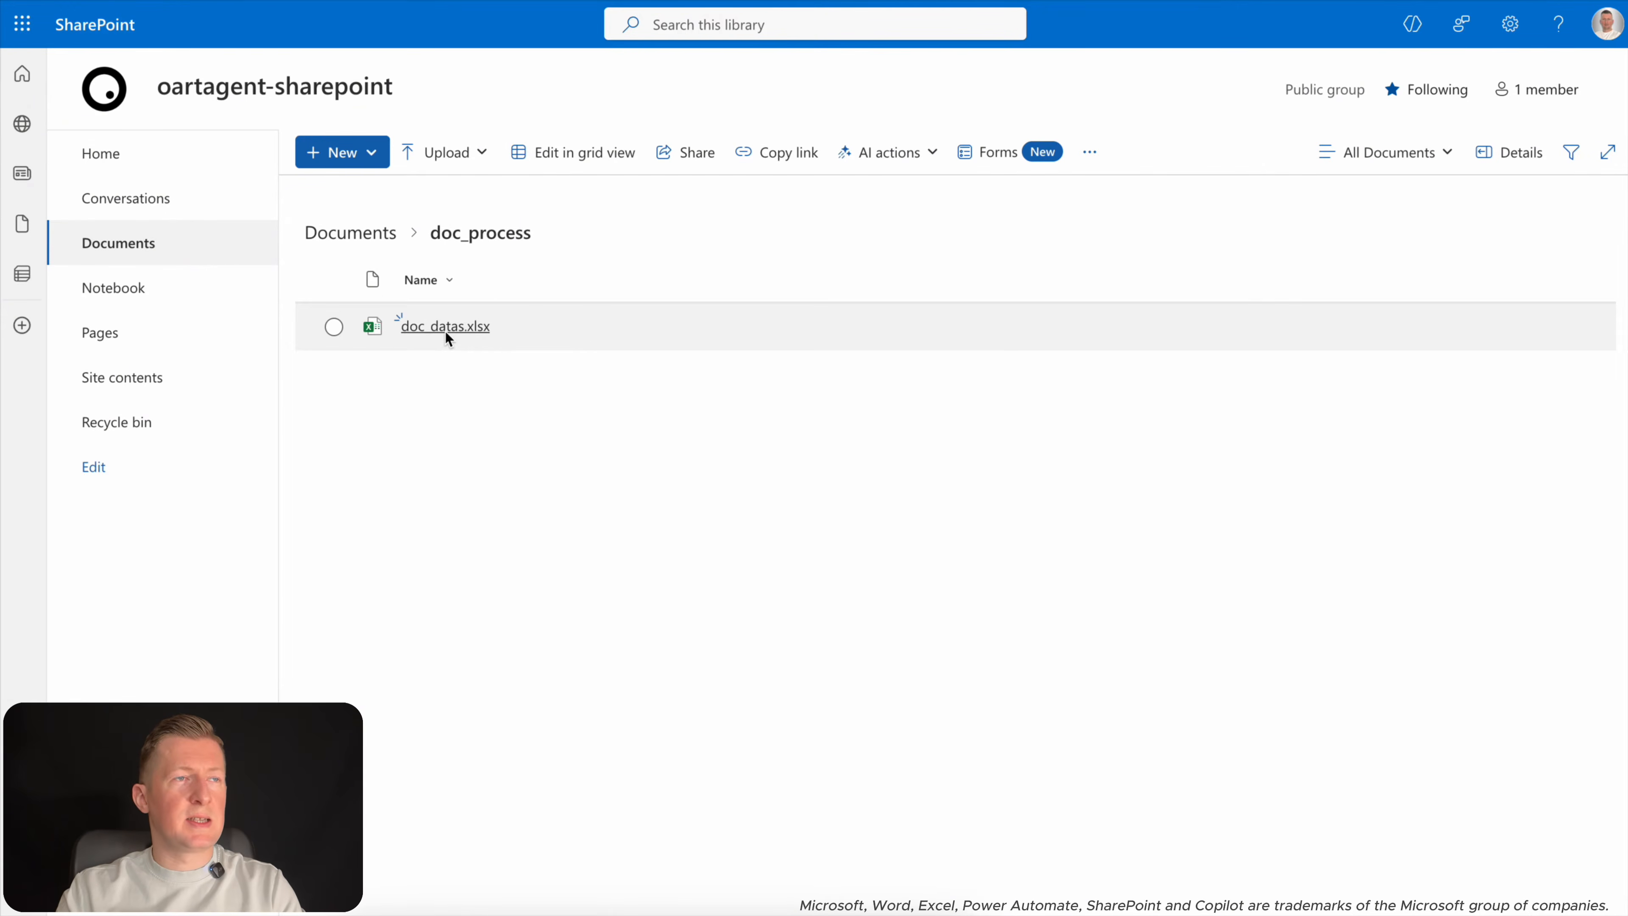
left_click(427, 332)
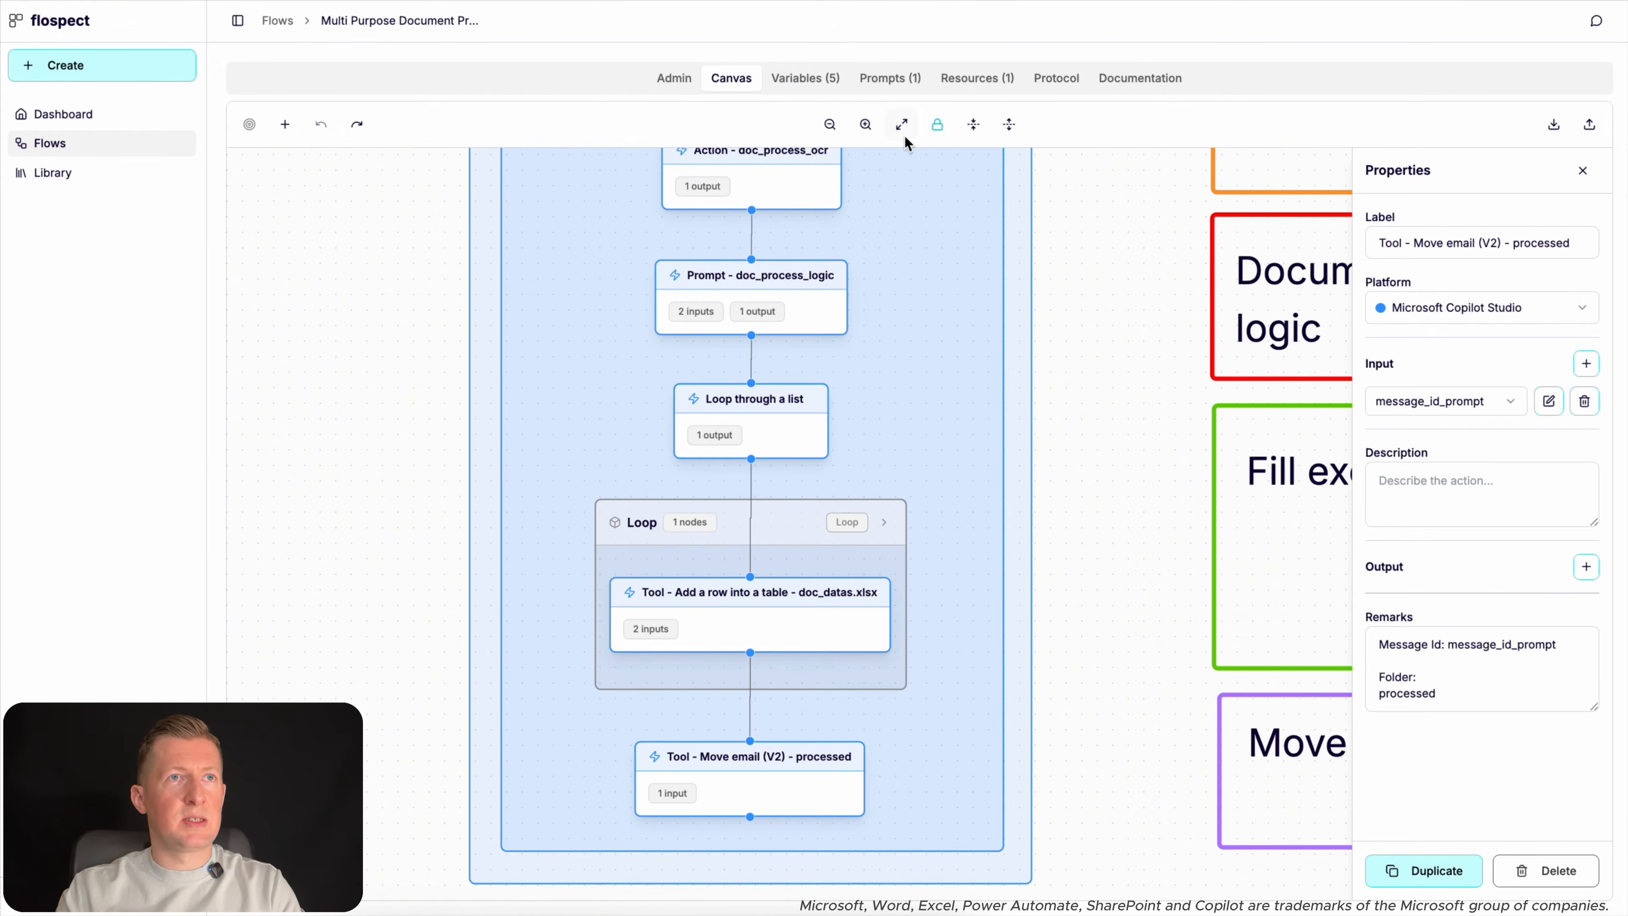
Back in the flospect flow diagram, show the email trigger node's properties and enlarge its description to read all parameters.
left_click(902, 125)
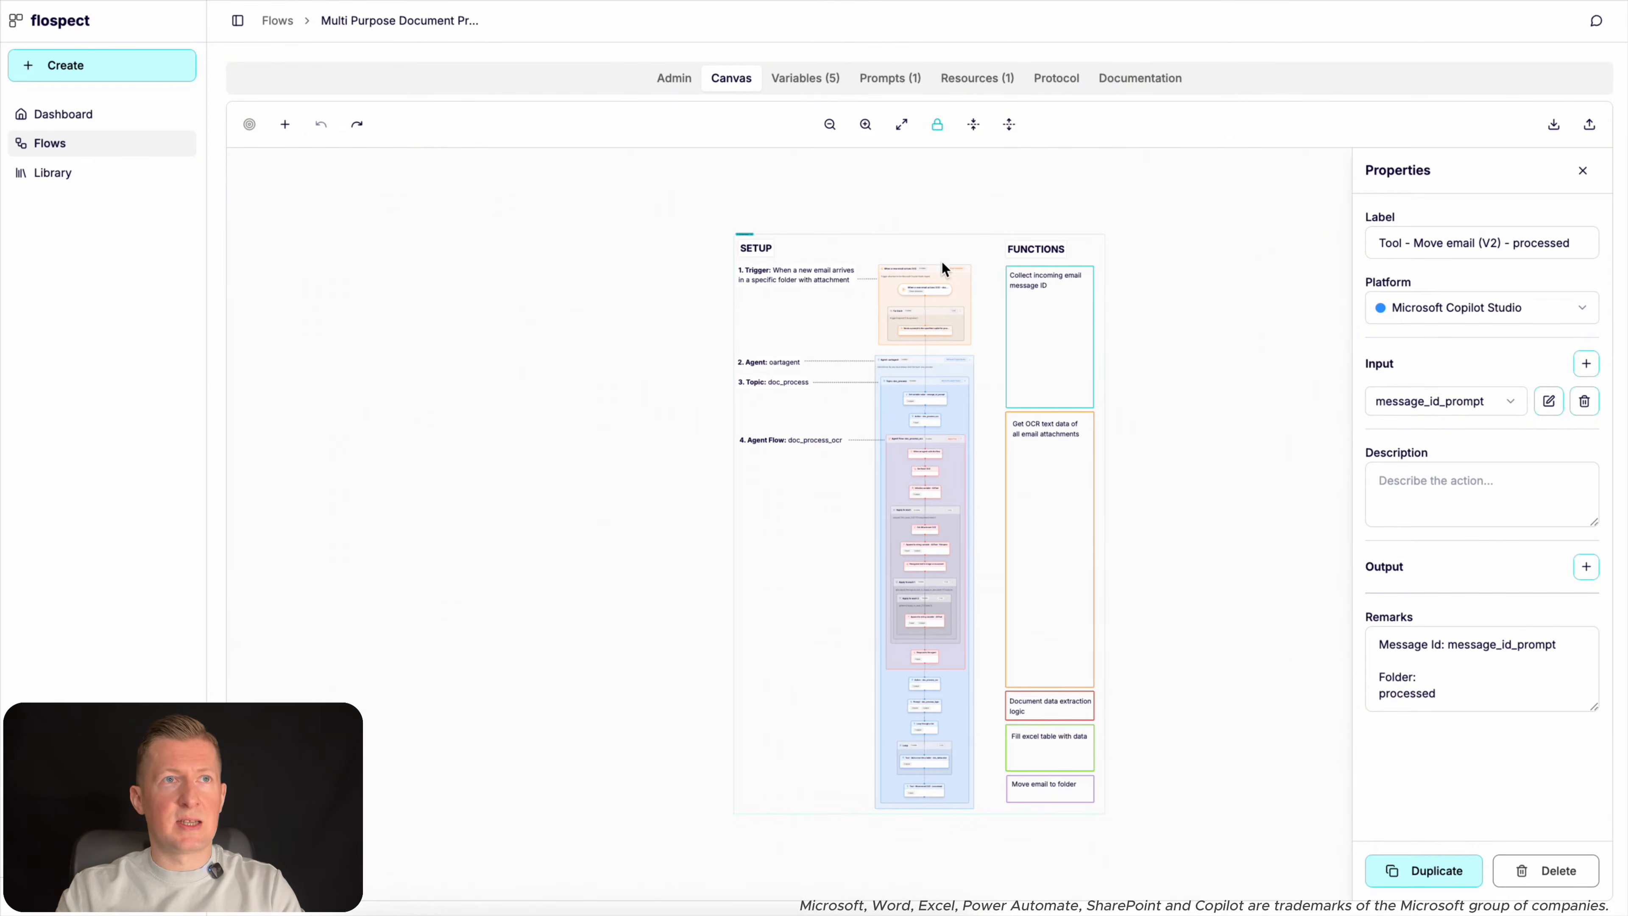
scroll(892, 309, "up", 5)
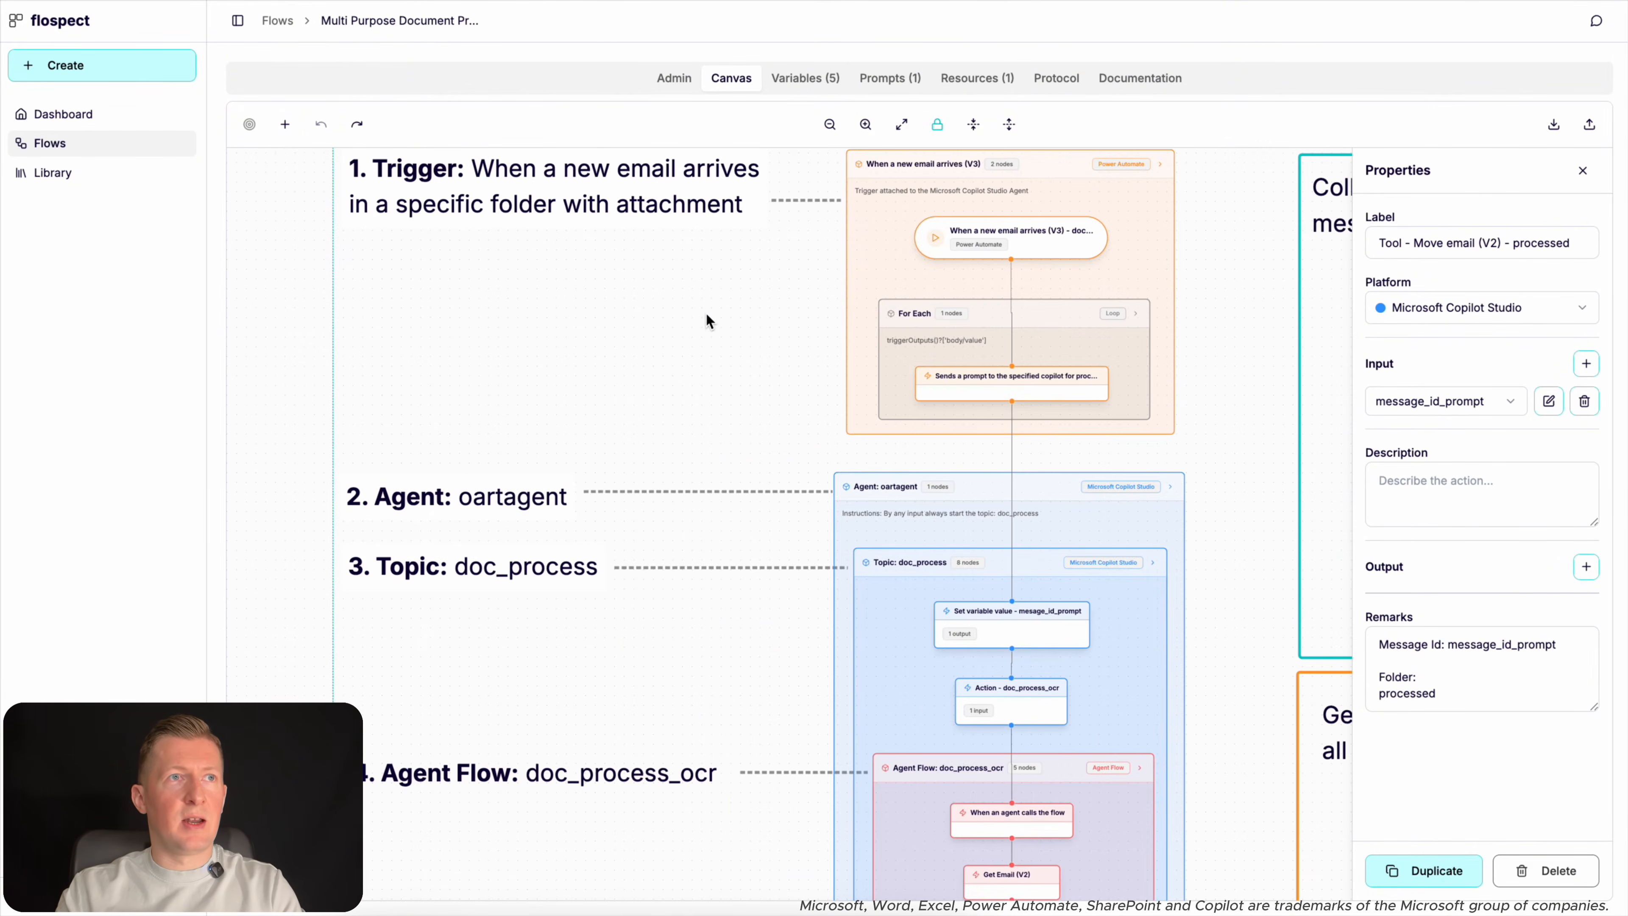
left_click_drag(675, 333, 410, 465)
left_click(747, 370)
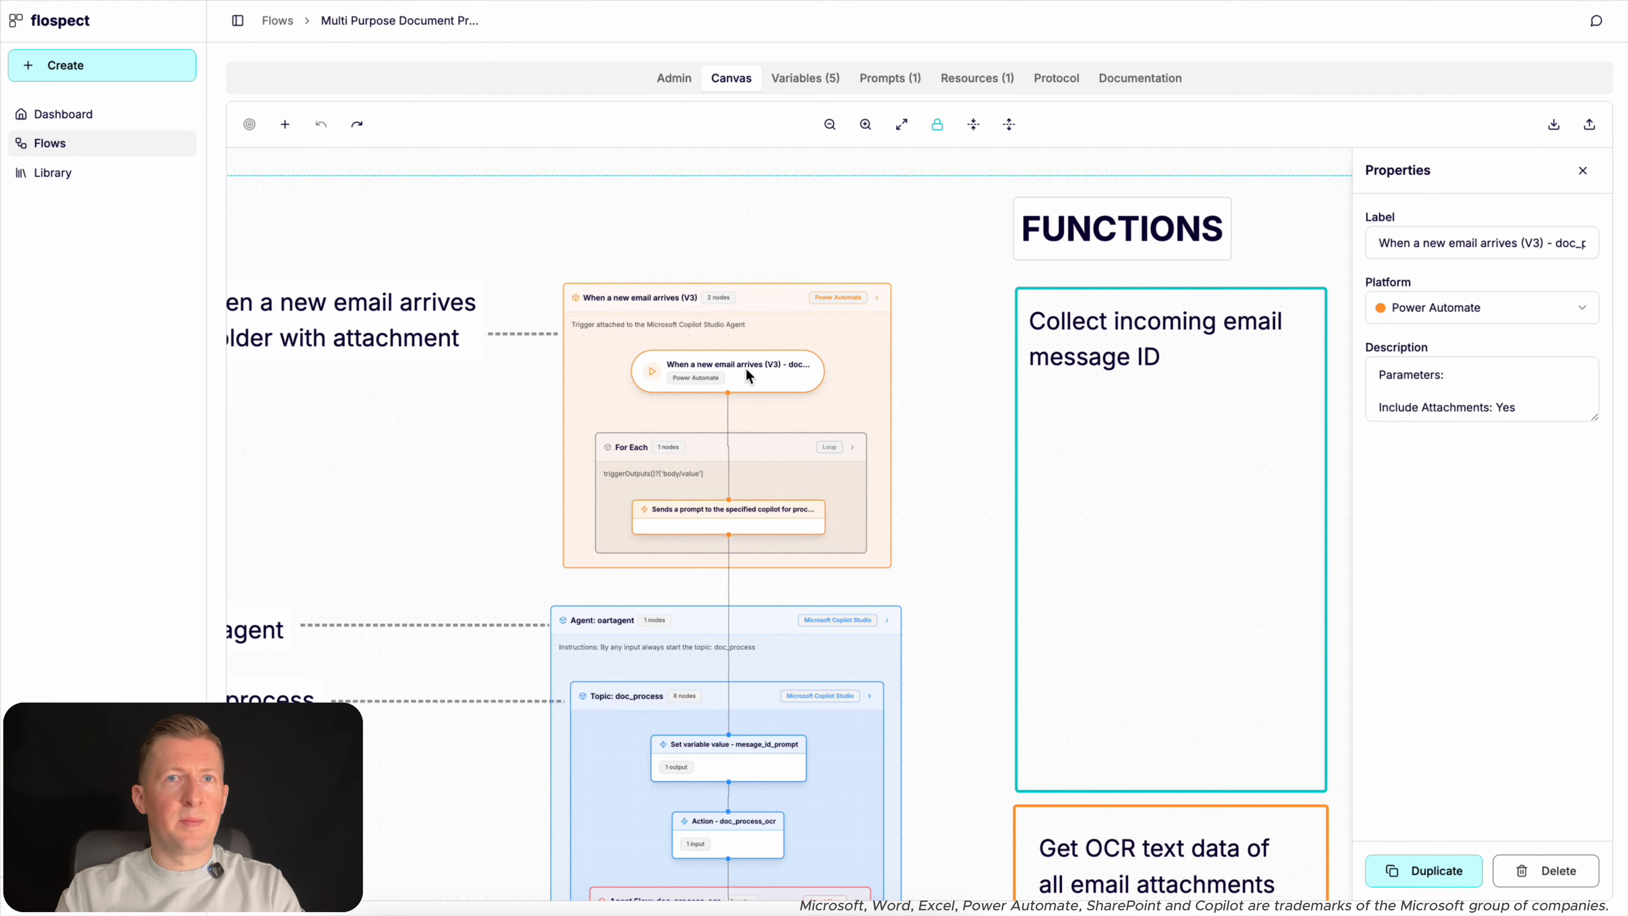
left_click_drag(1595, 417, 1557, 556)
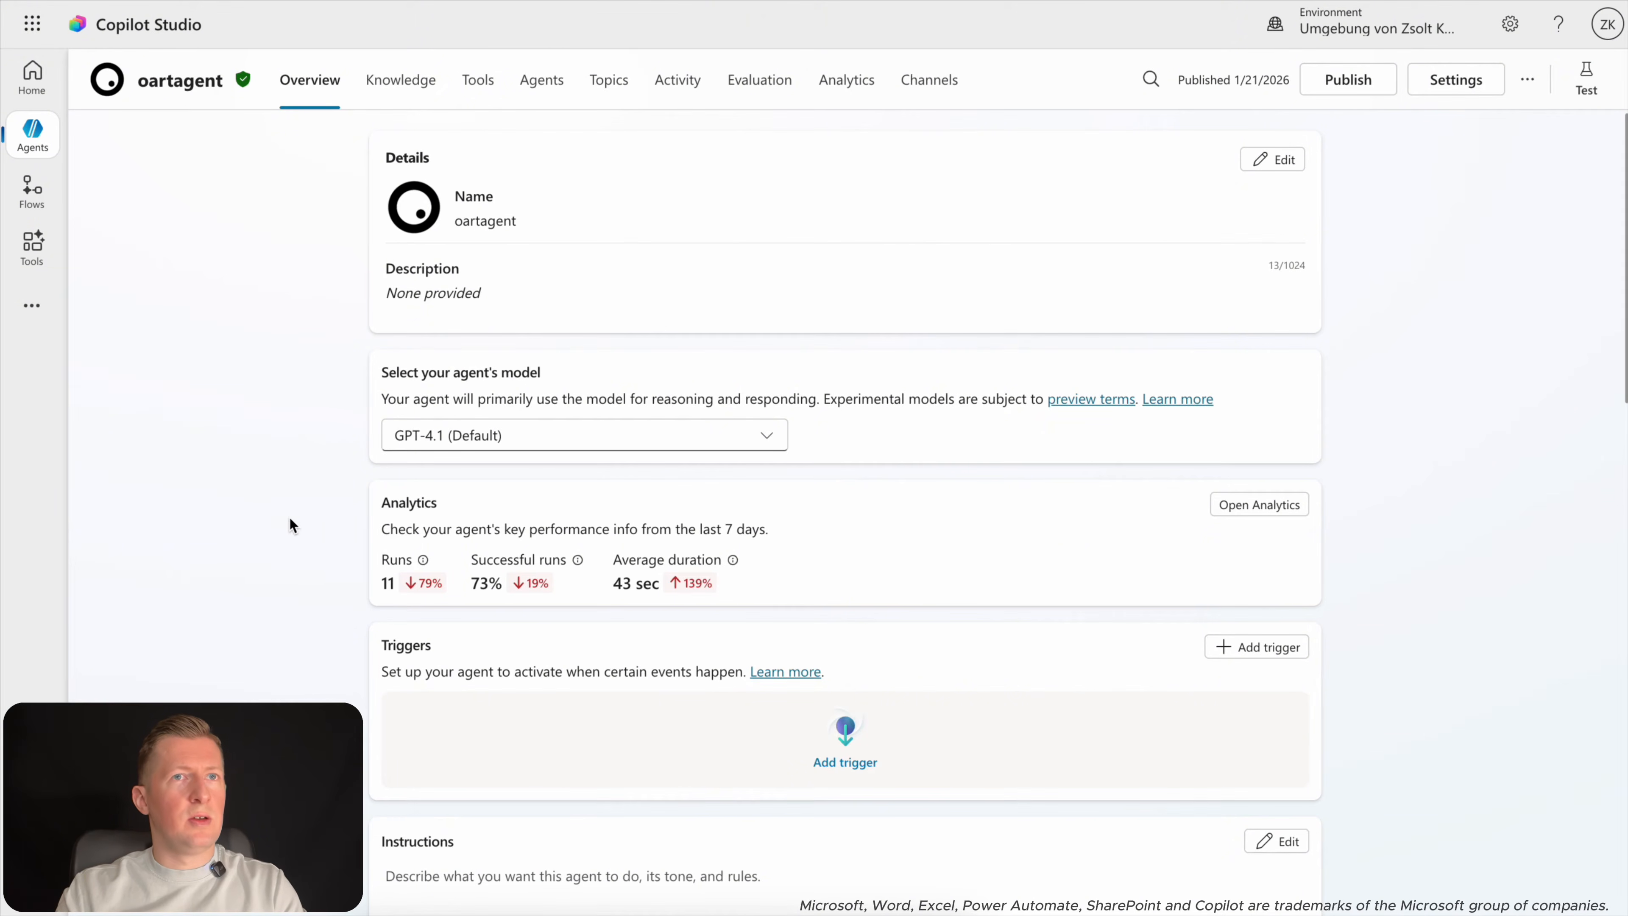
In Copilot Studio, add the Office 365 Outlook "When a new email arrives (V3)" trigger to oartagent and proceed to its parameters.
scroll(322, 513, "down", 2)
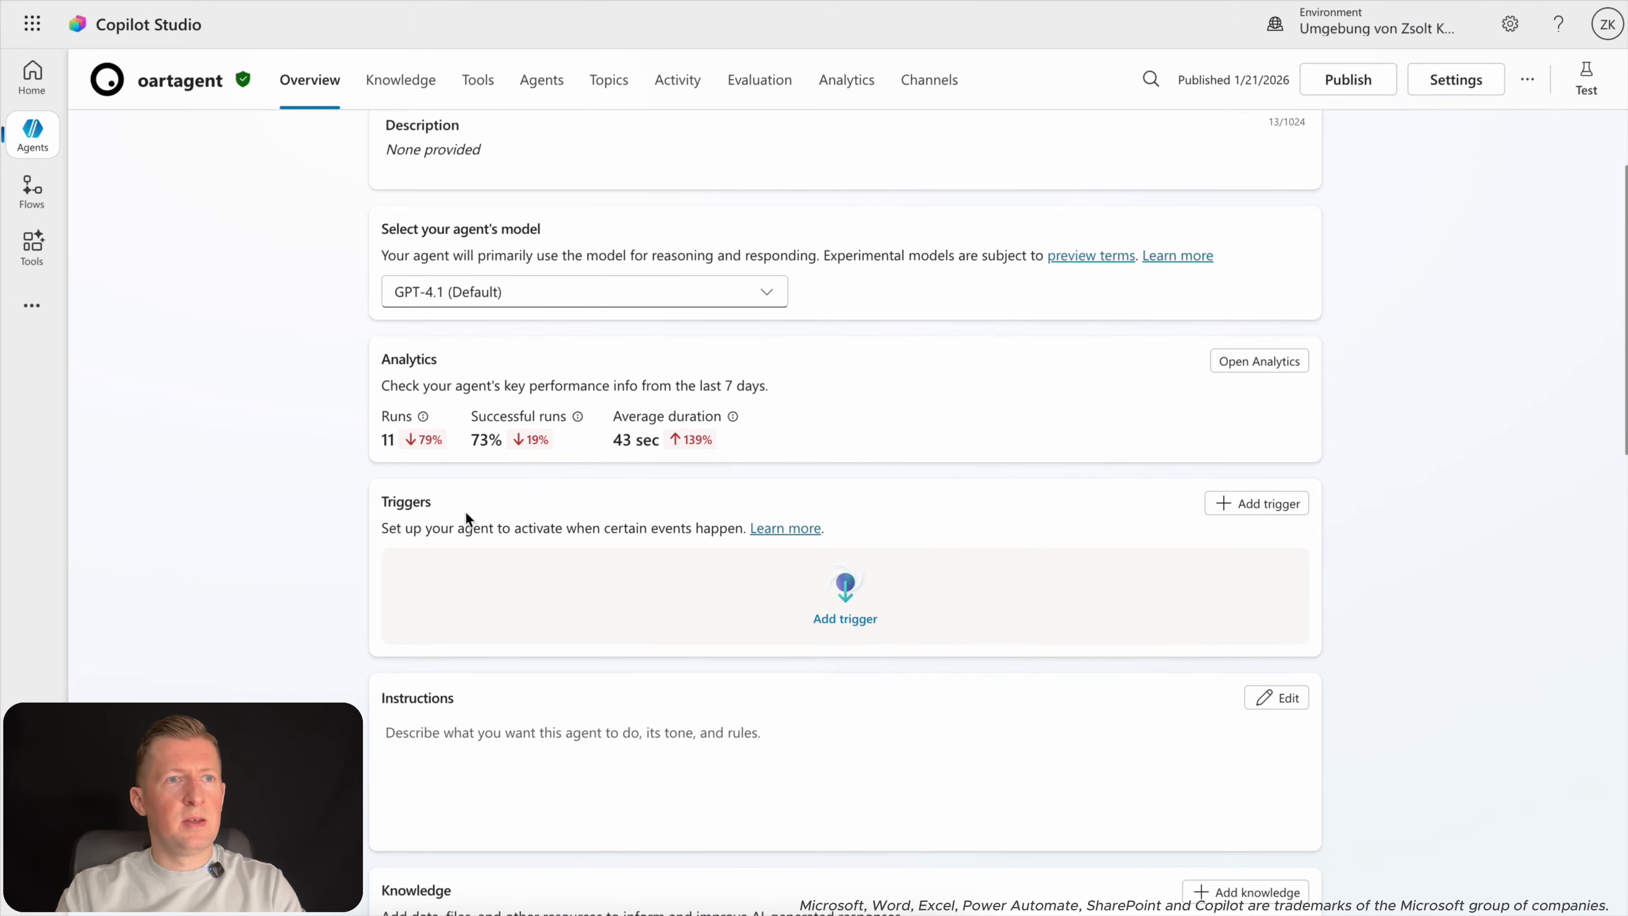
left_click(1255, 507)
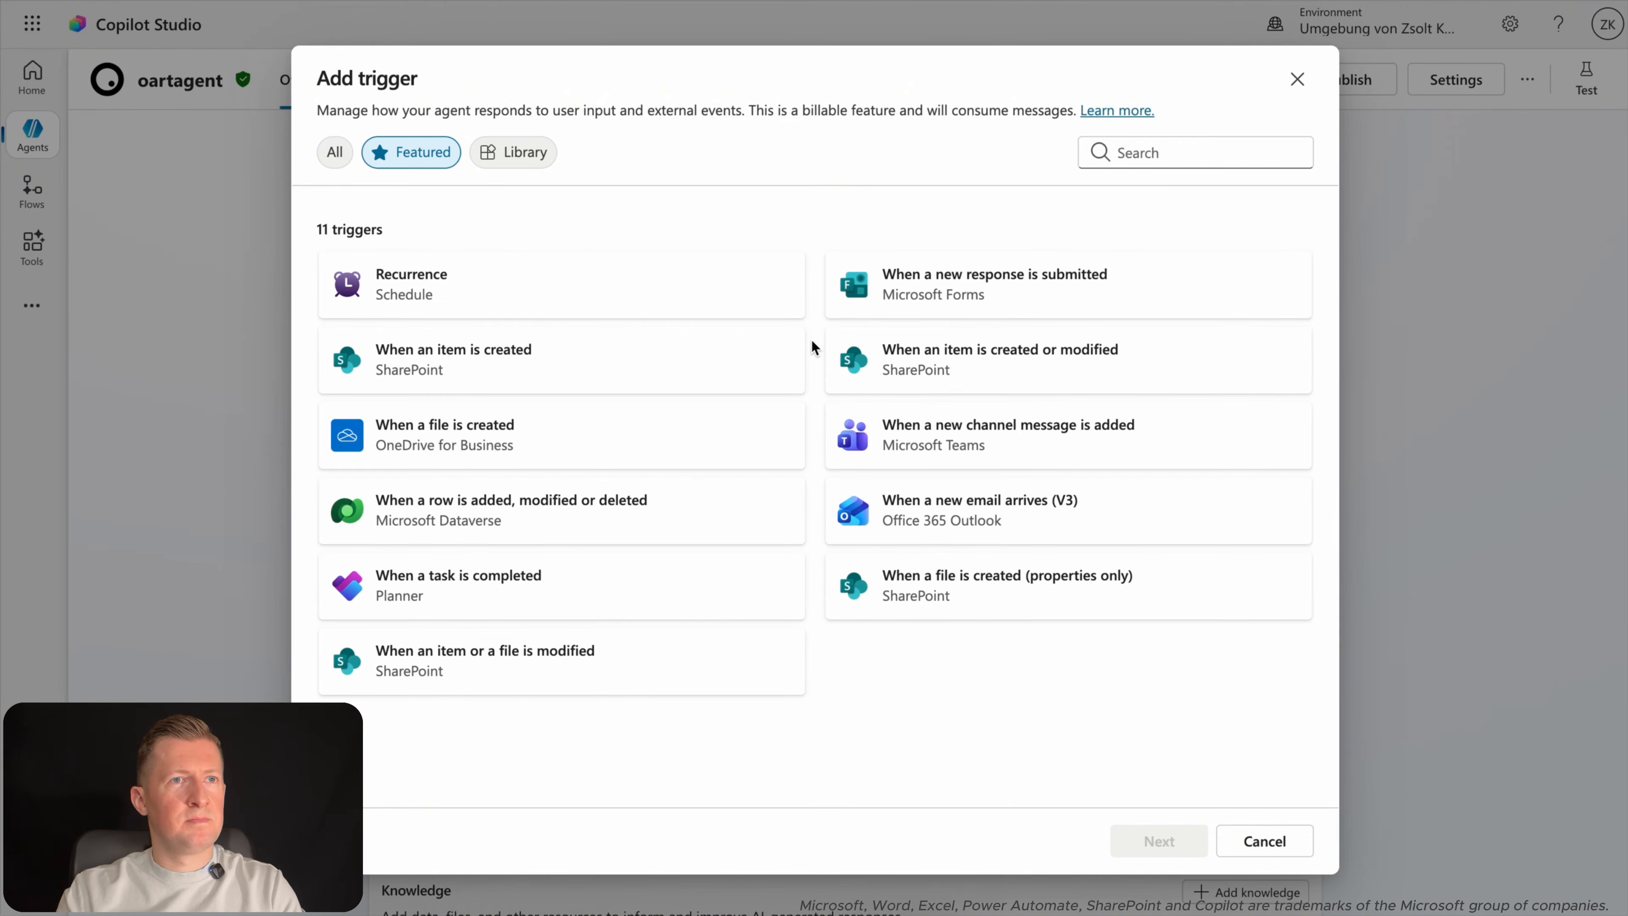
left_click(973, 523)
left_click(1171, 853)
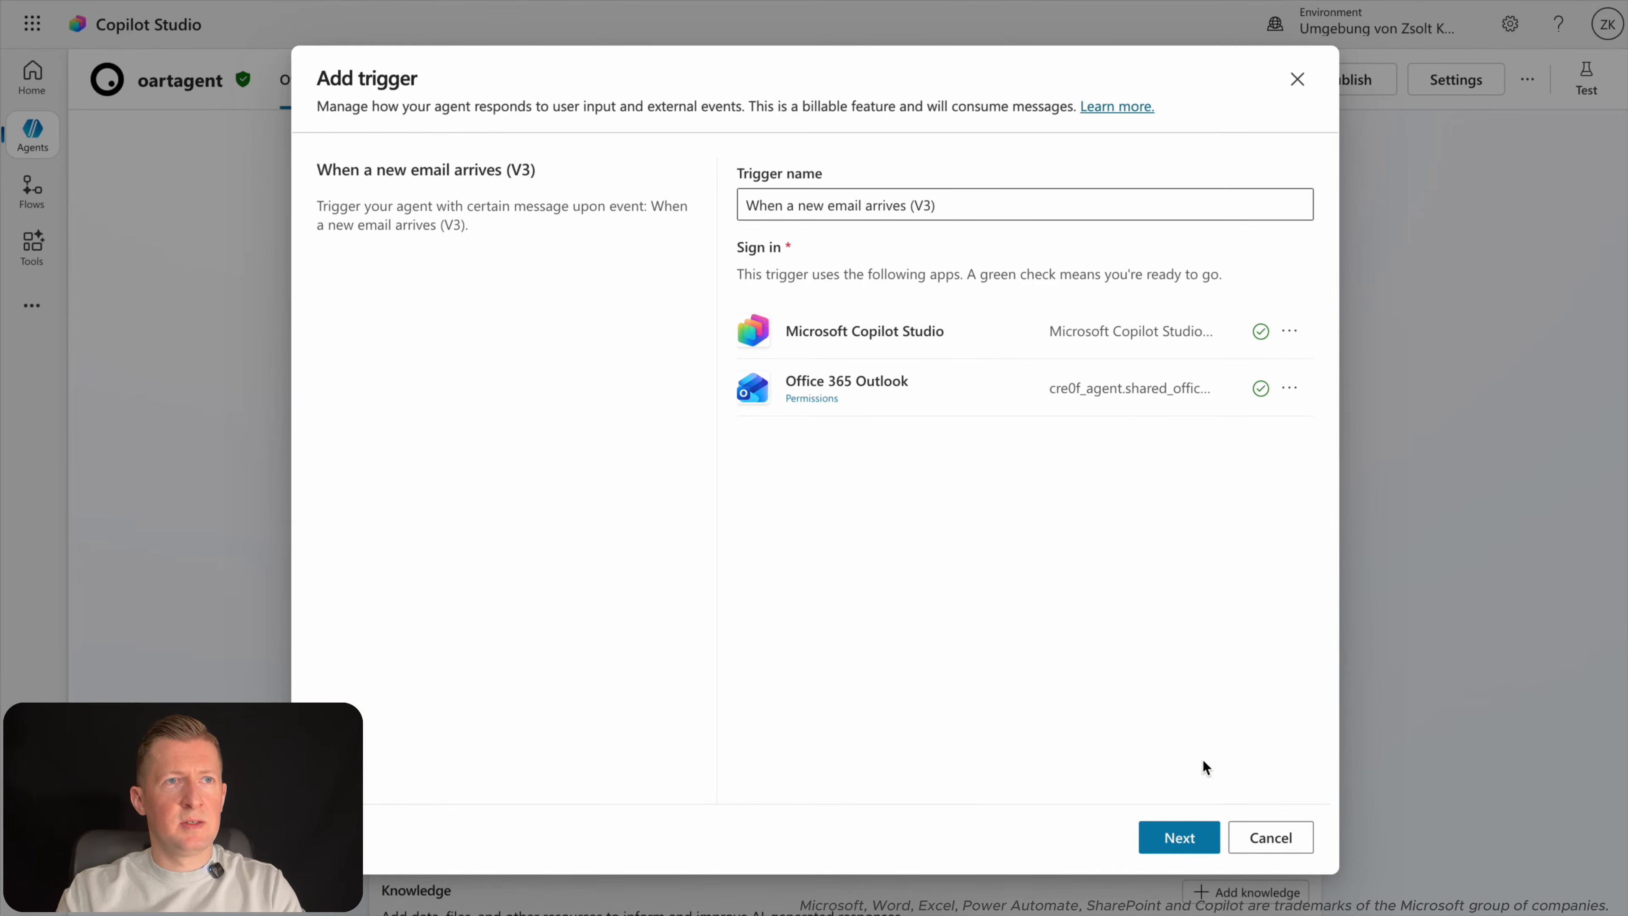
left_click(1180, 848)
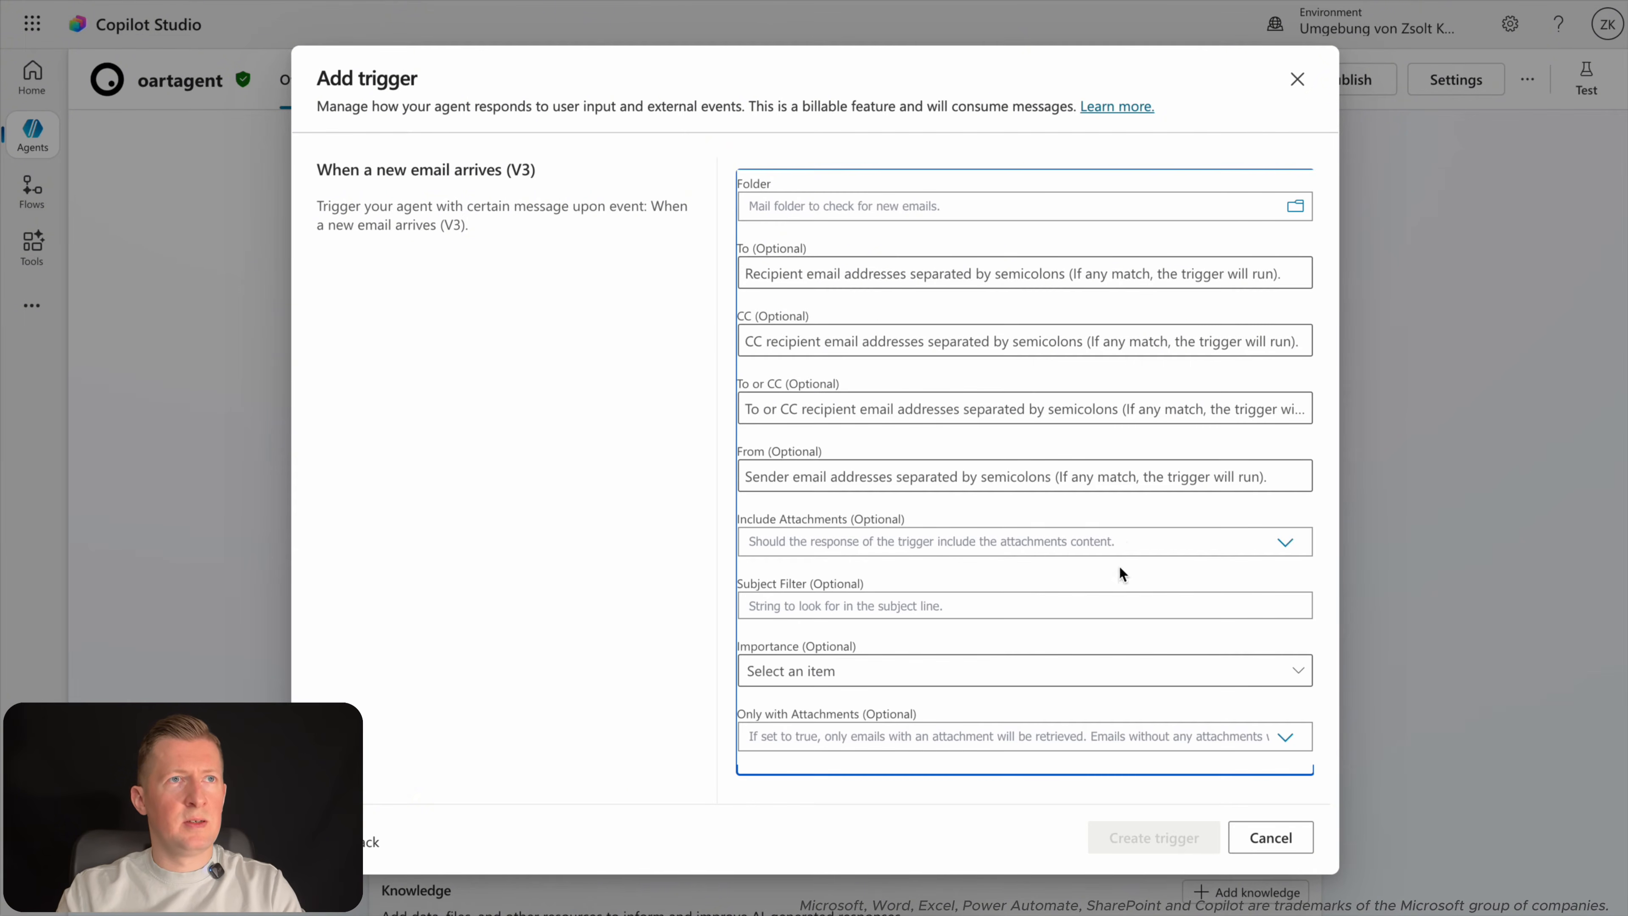
Set the trigger's mail folder to to_process under Beérkezett üzenetek and Include Attachments to Yes.
left_click(1295, 209)
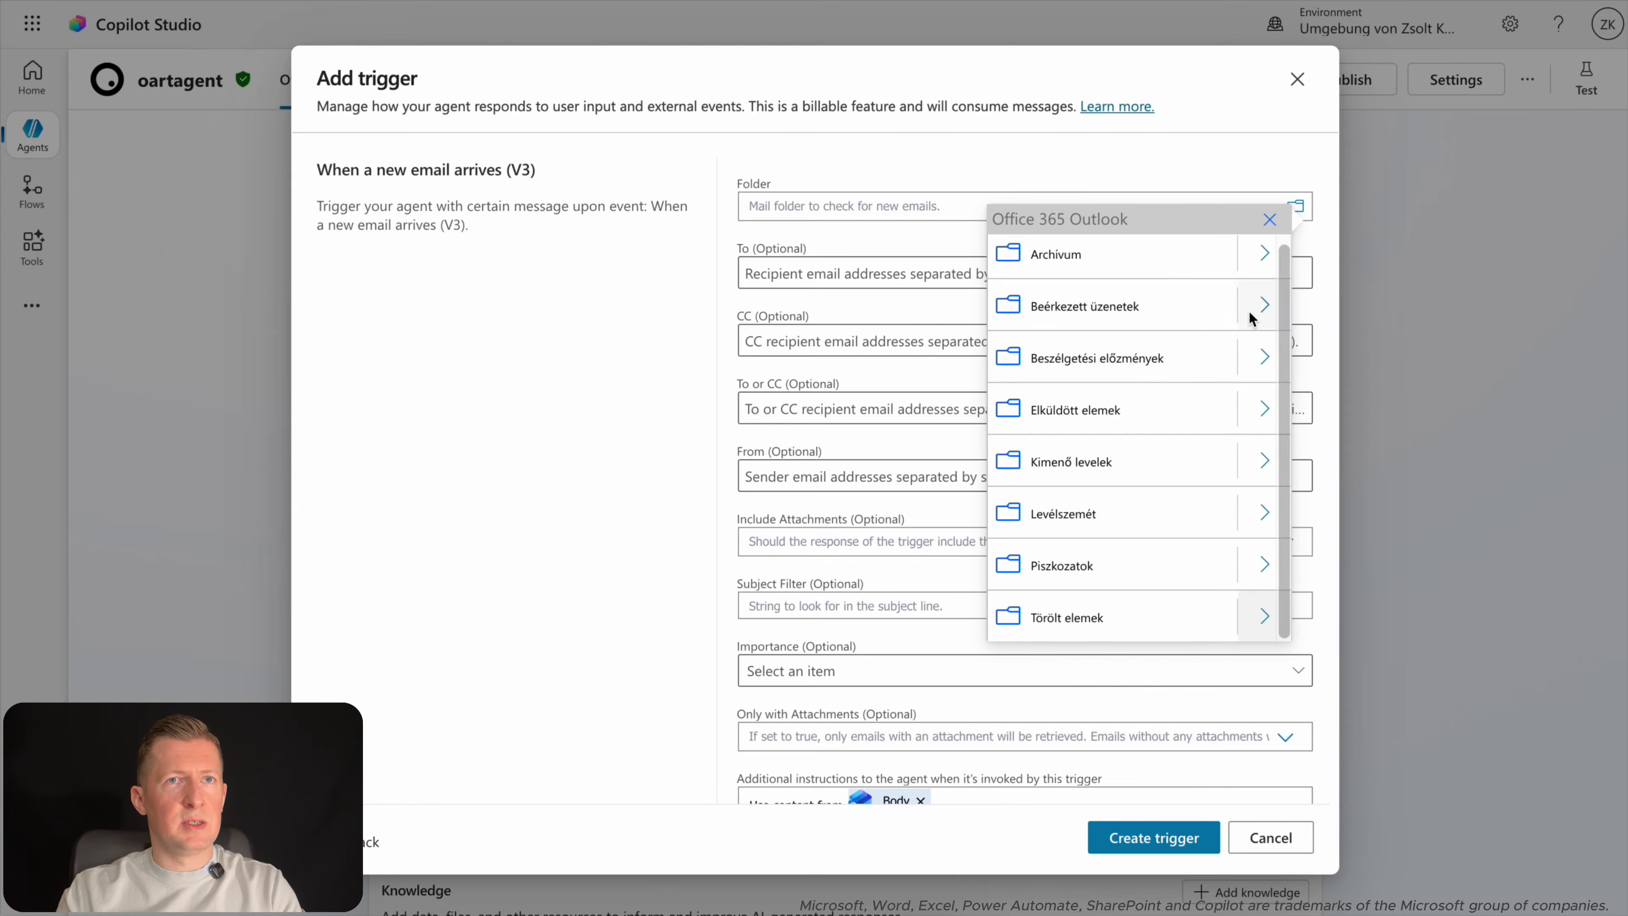
left_click(1262, 307)
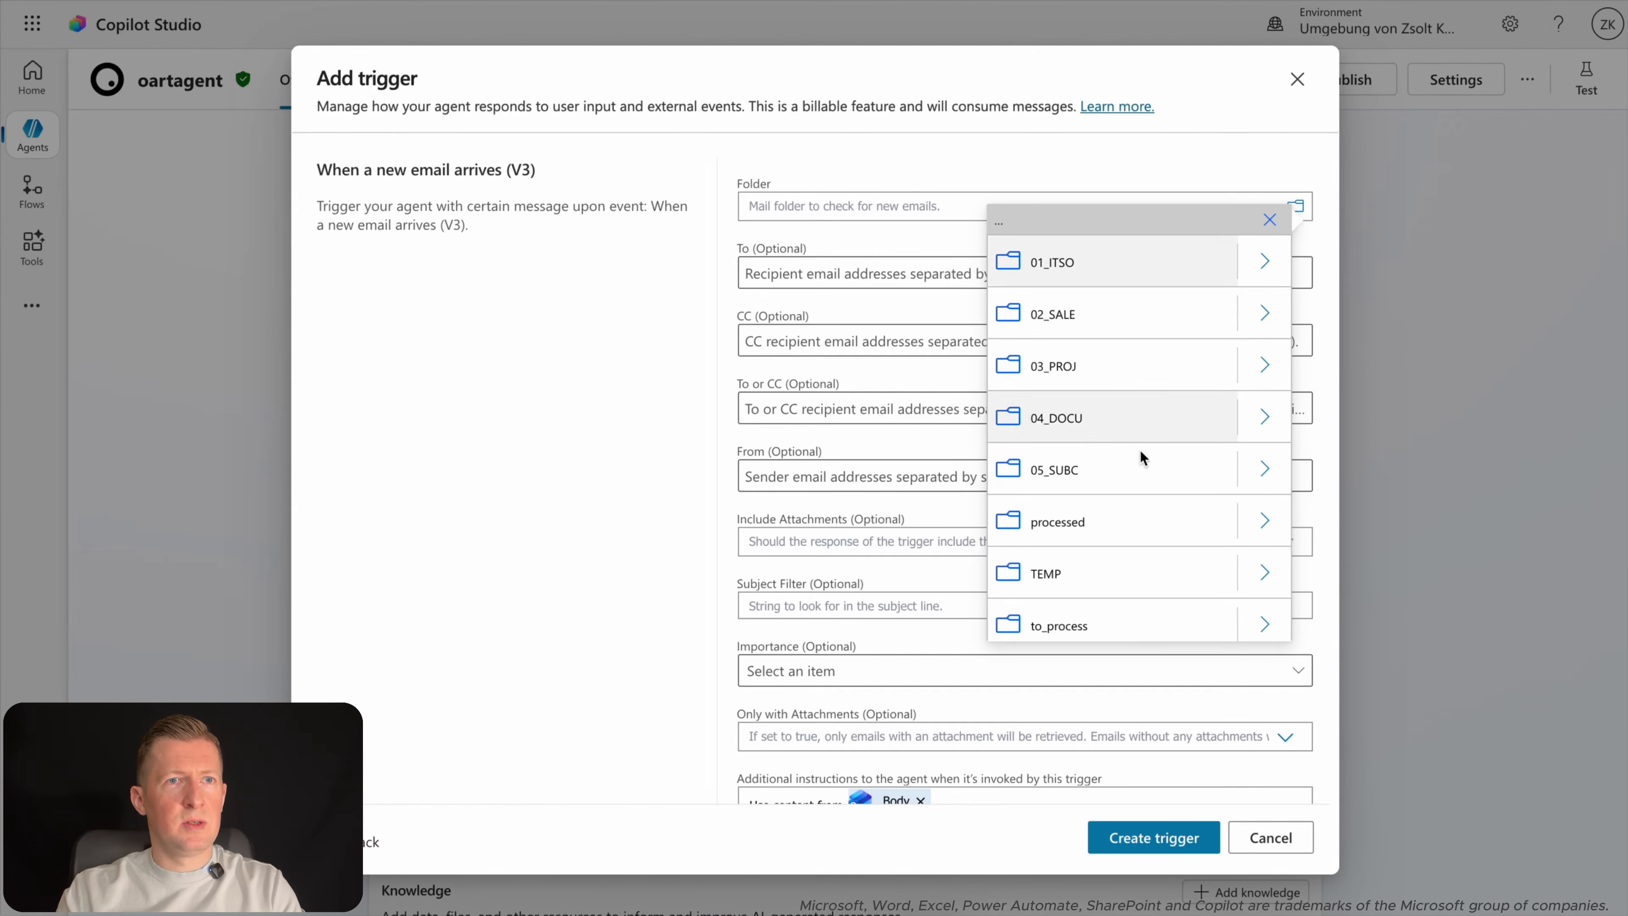
left_click(1056, 617)
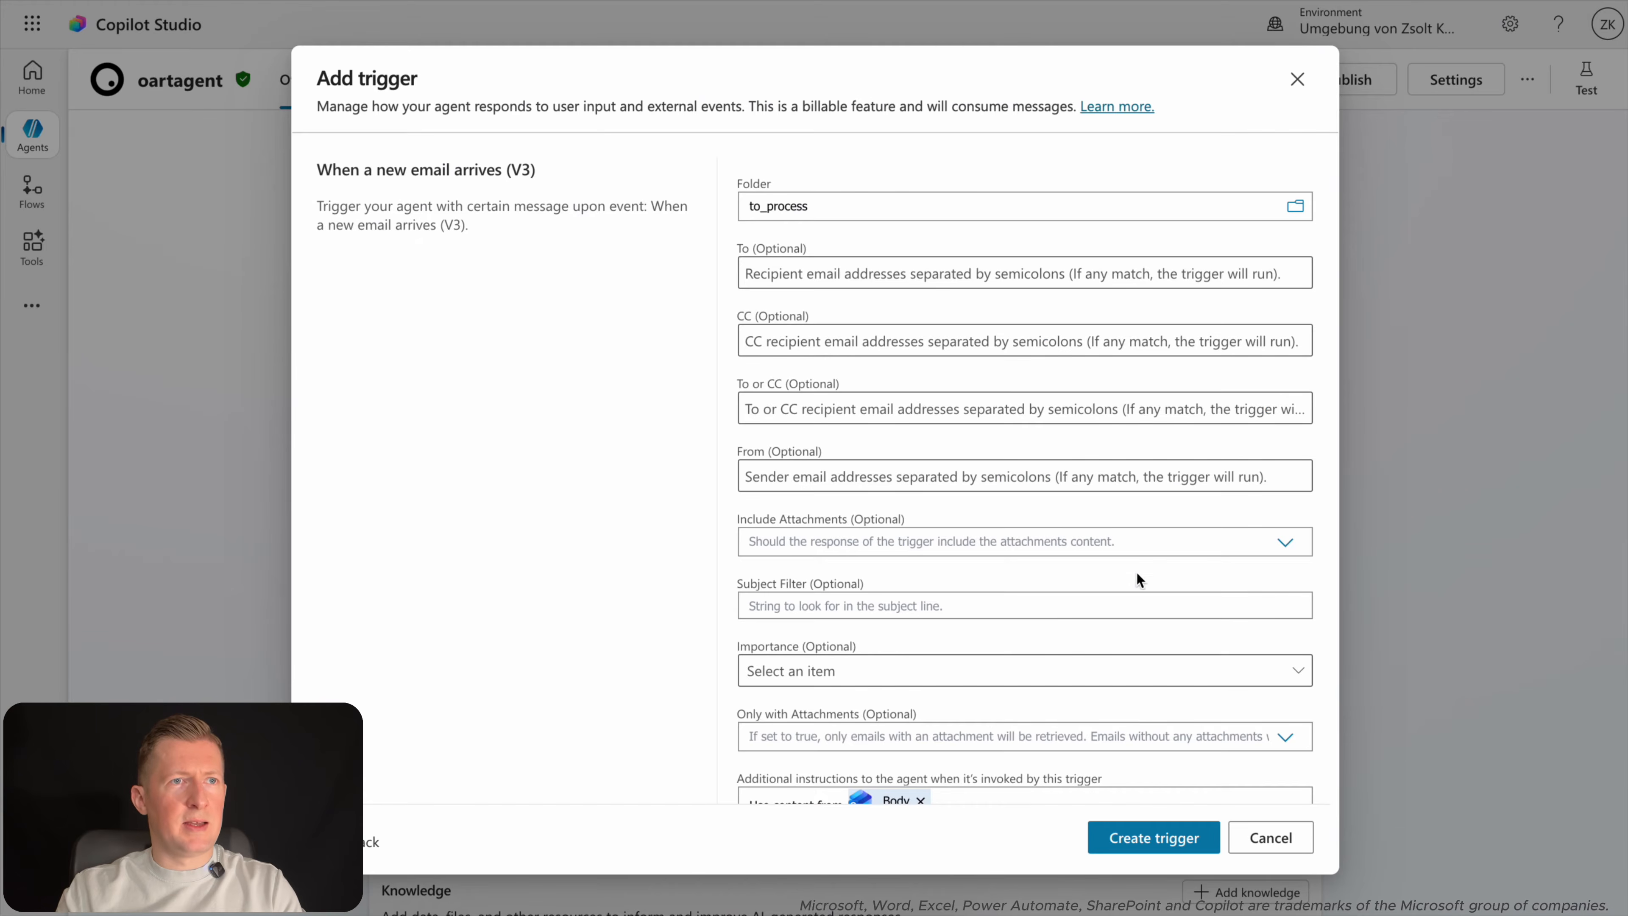
scroll(1134, 563, "down", 1)
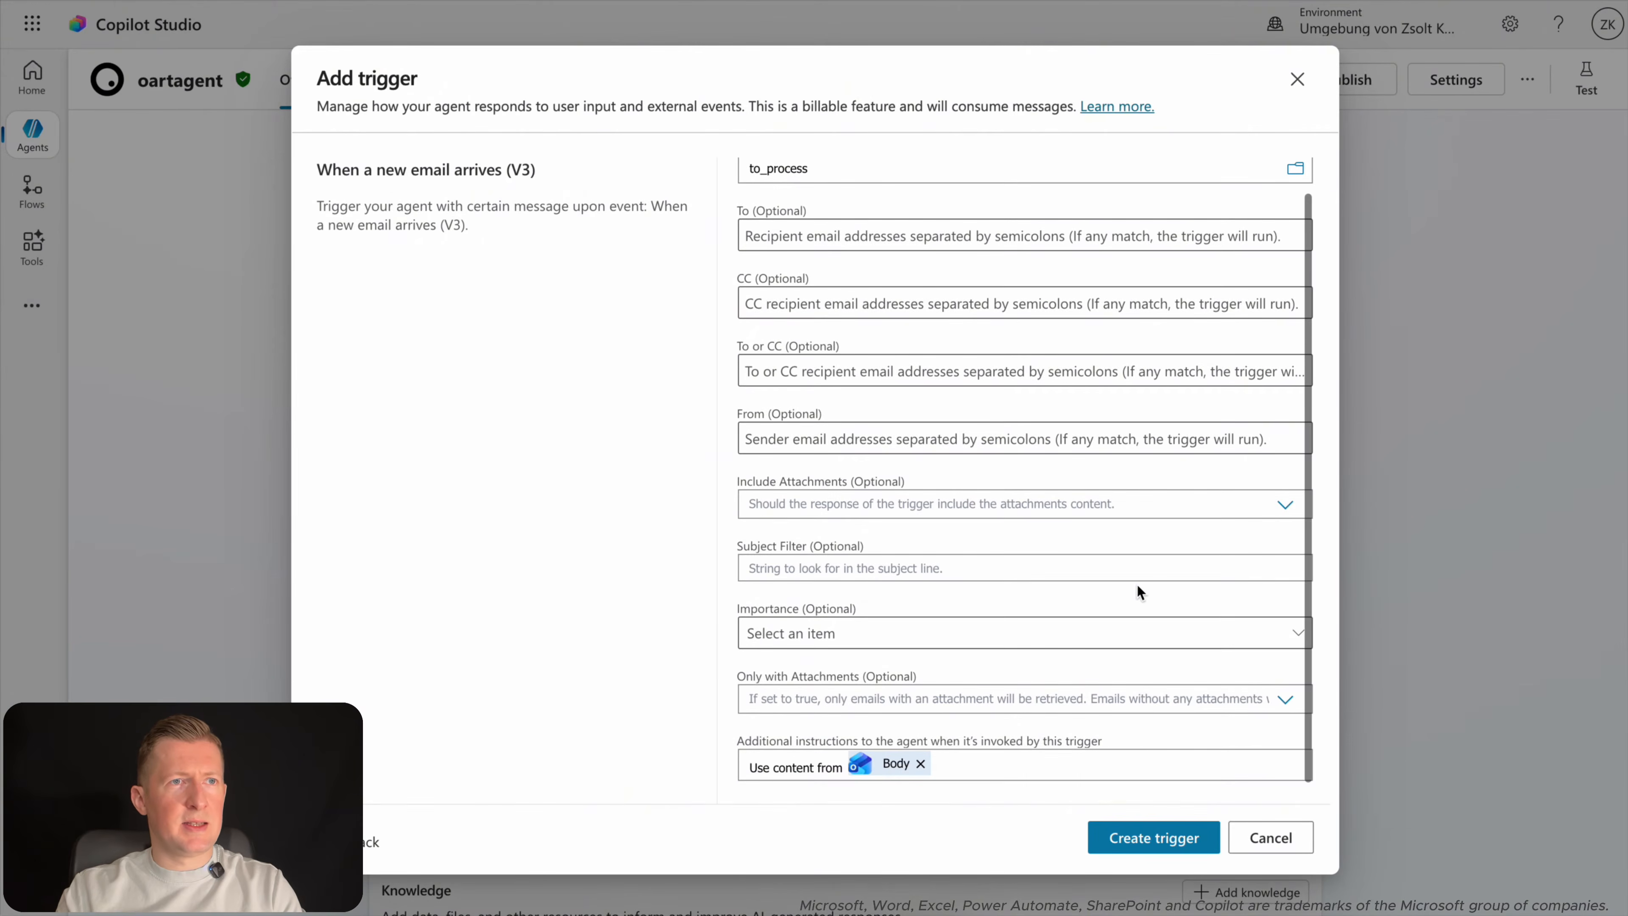
left_click(1282, 505)
left_click(1054, 557)
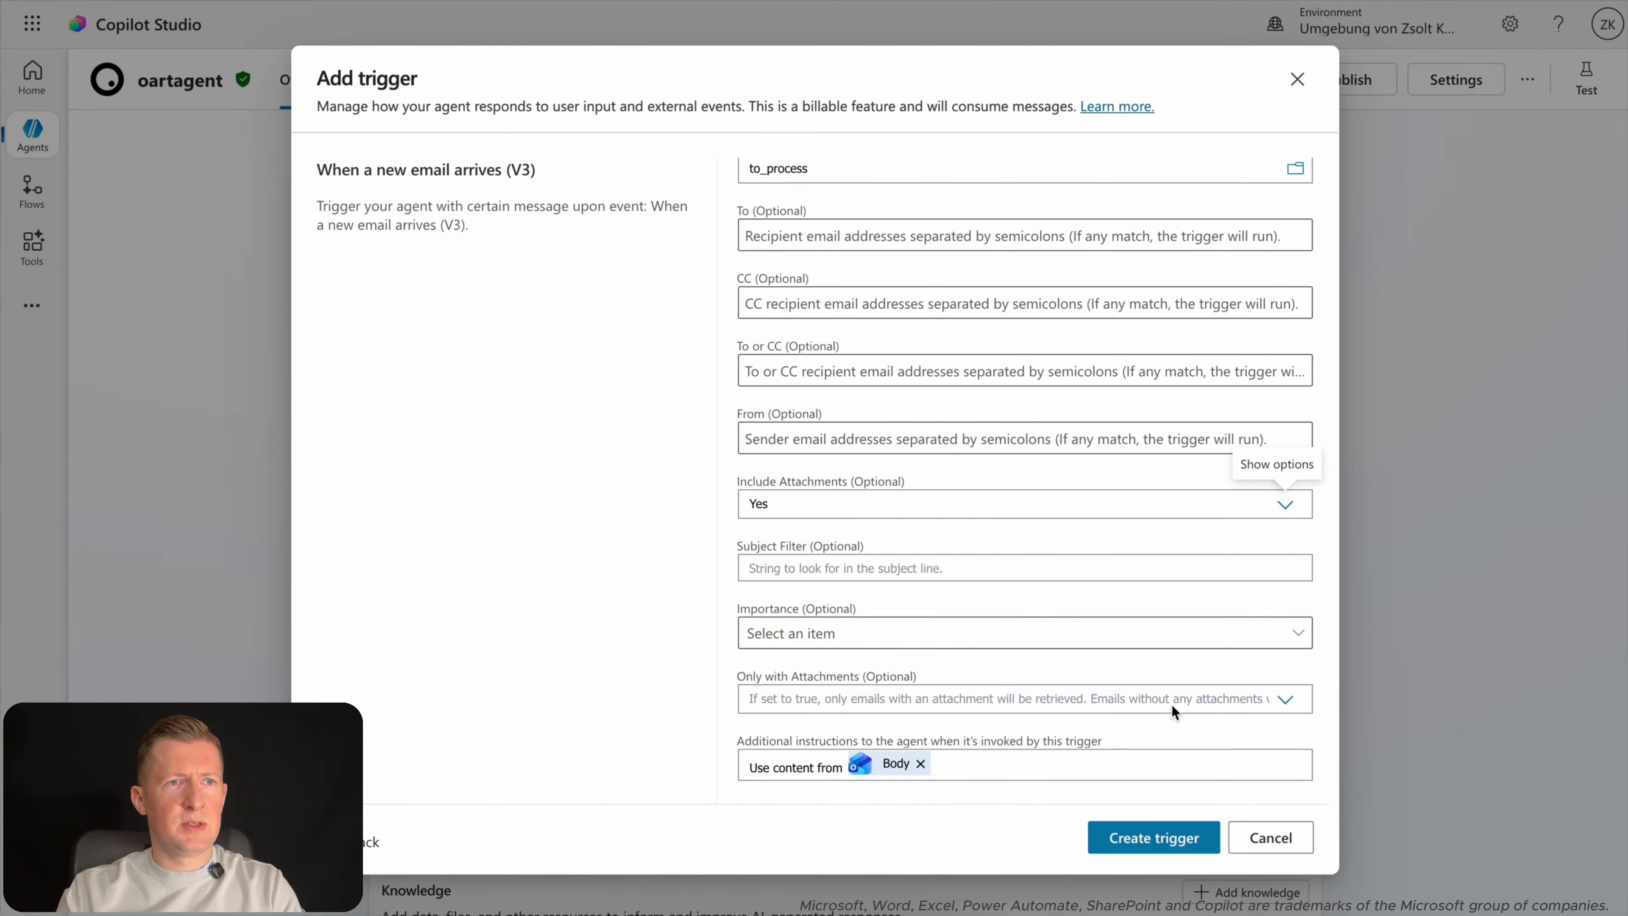
Set the trigger's Only with Attachments option to Yes, create the trigger, and close the dialog.
left_click(1291, 695)
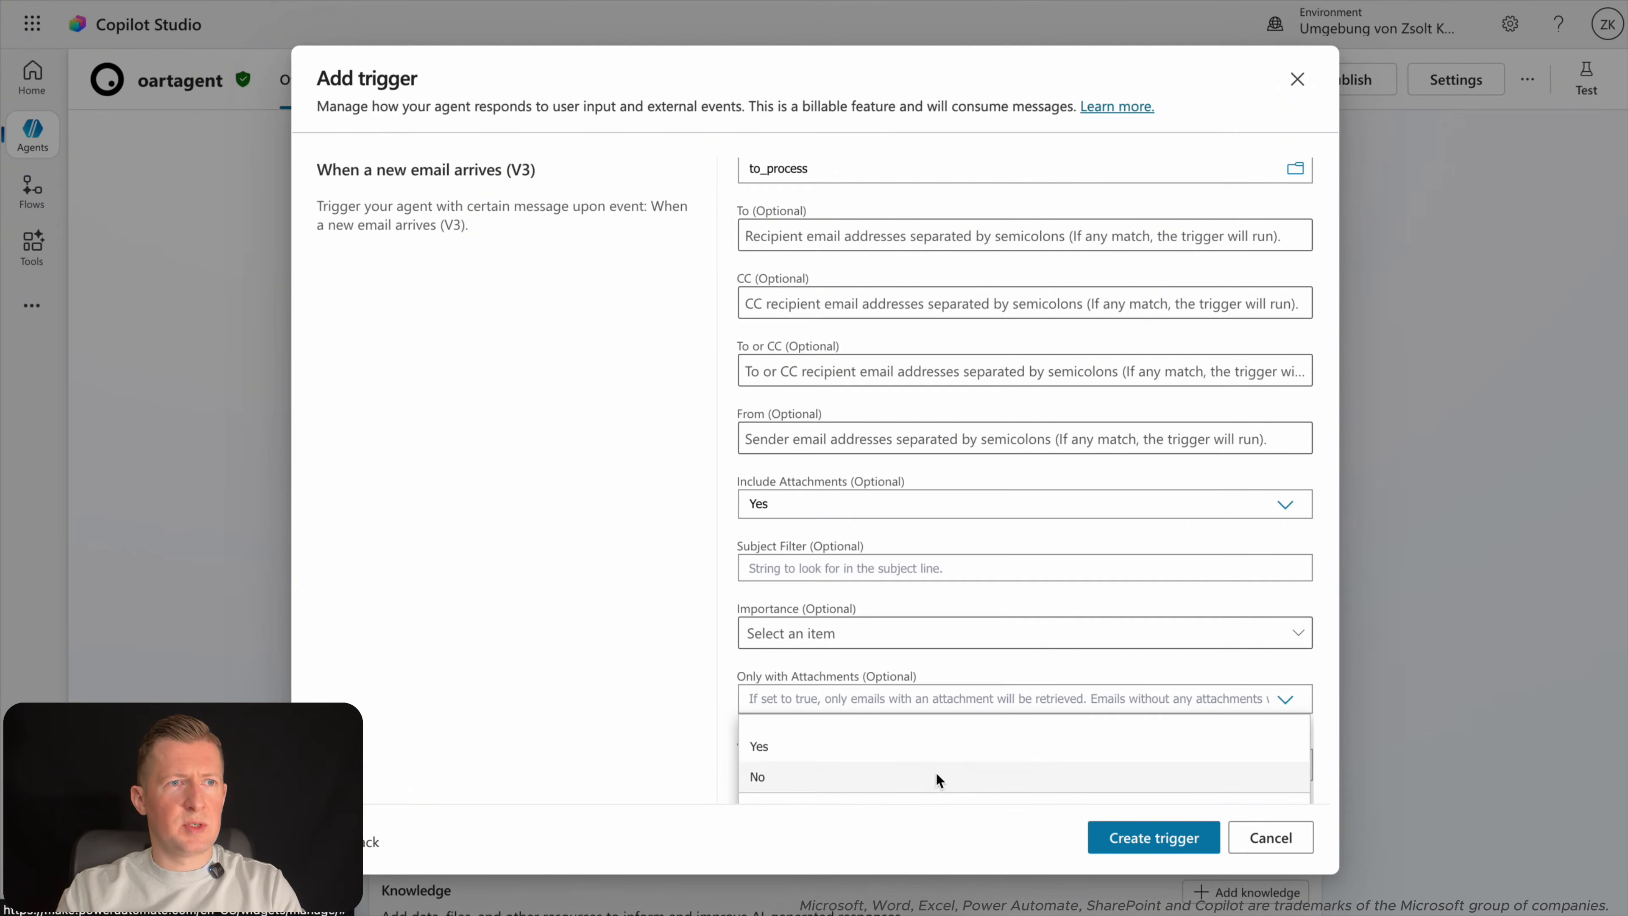
left_click(915, 754)
scroll(958, 636, "down", 1)
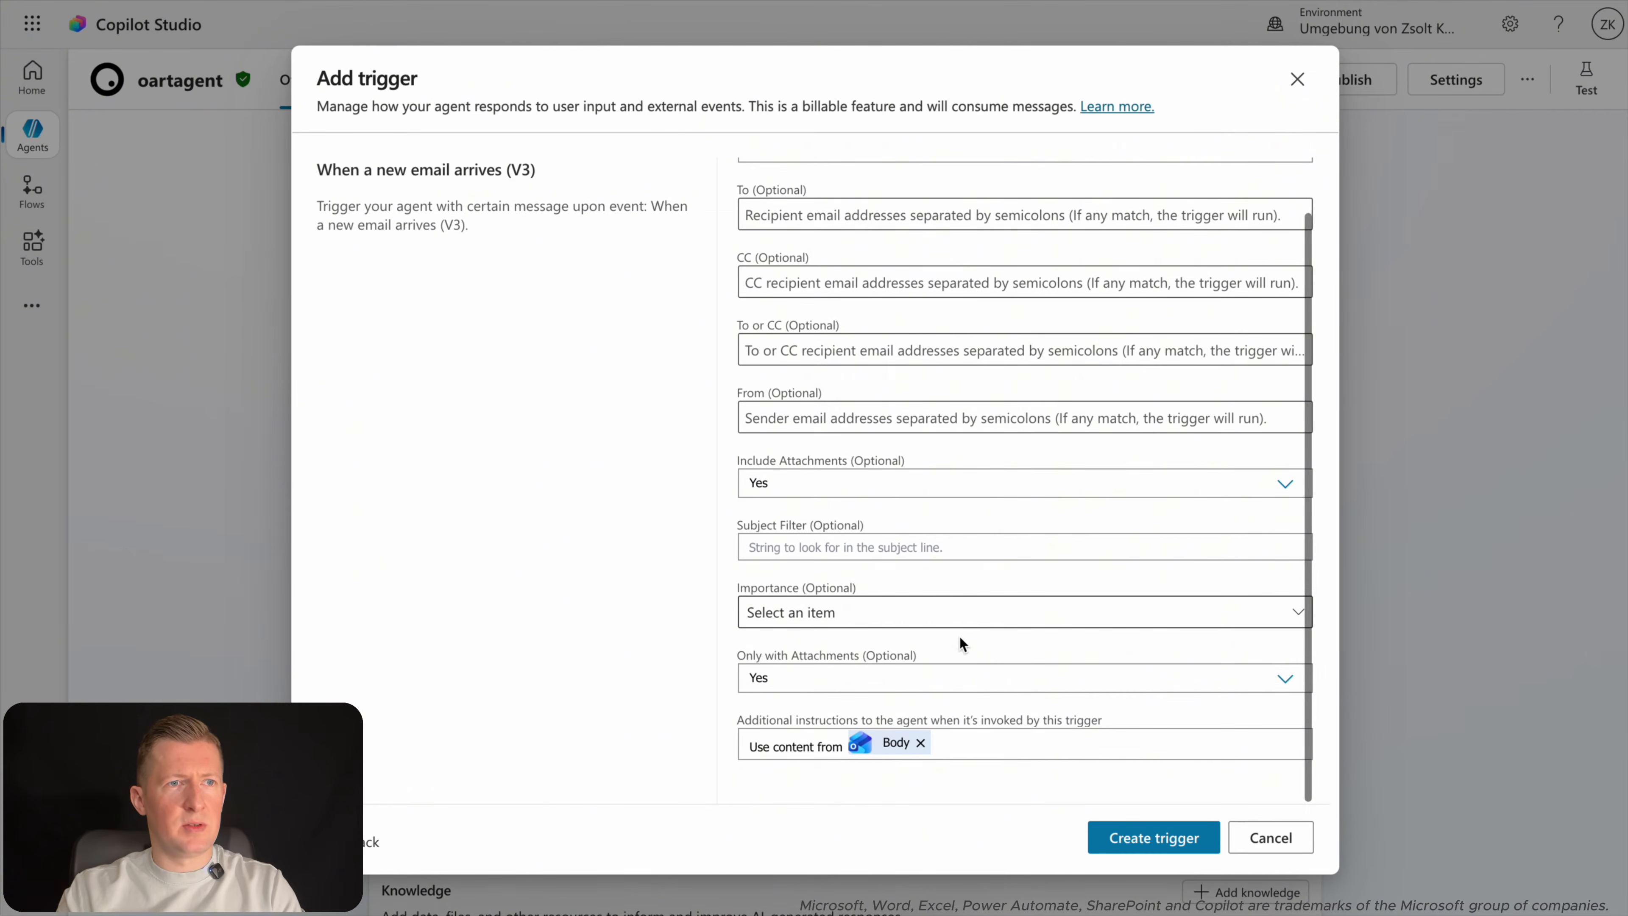
left_click(1134, 837)
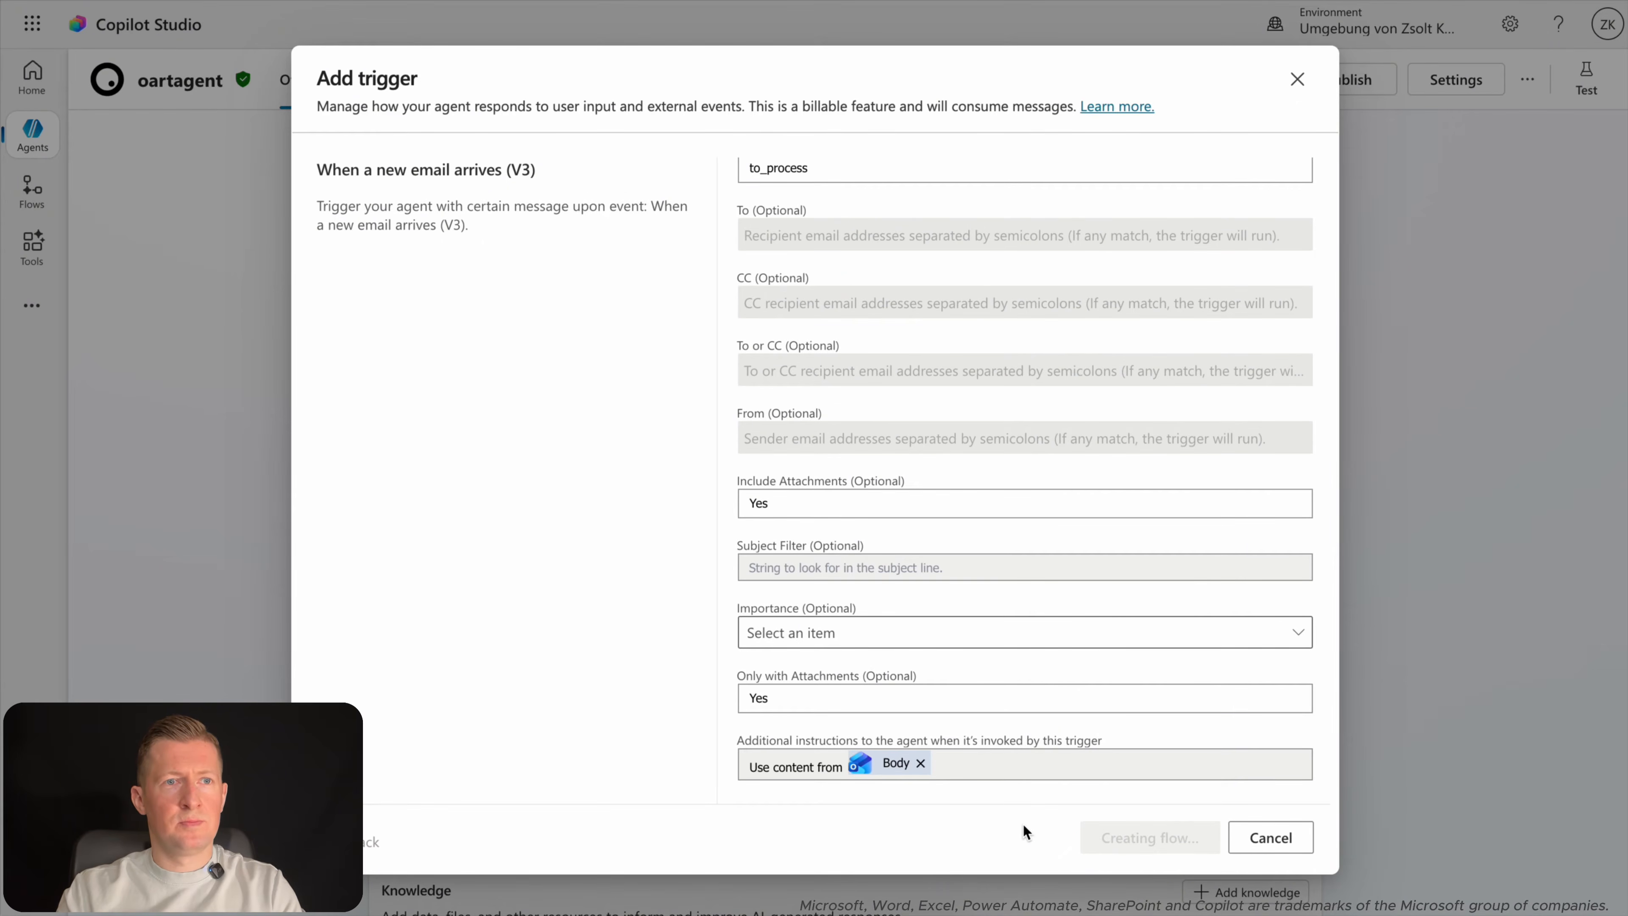
left_click(1260, 845)
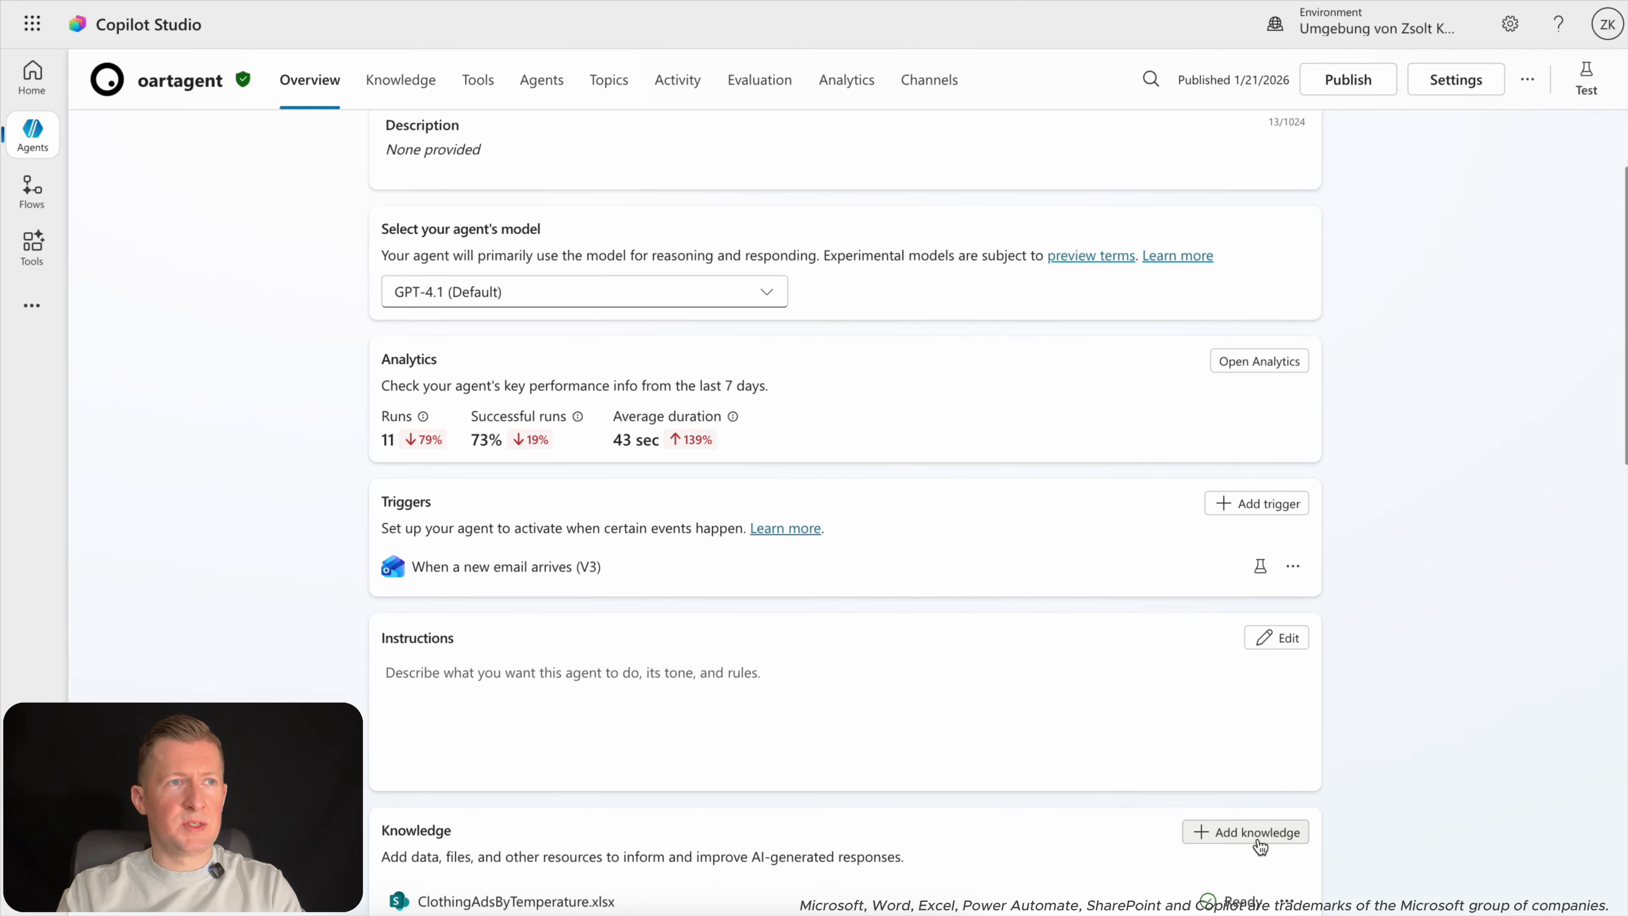
Open the new trigger in Power Automate, show the copilot prompt action's parameters, and look up that action's properties in the flospect diagram.
left_click(1293, 566)
left_click(1350, 602)
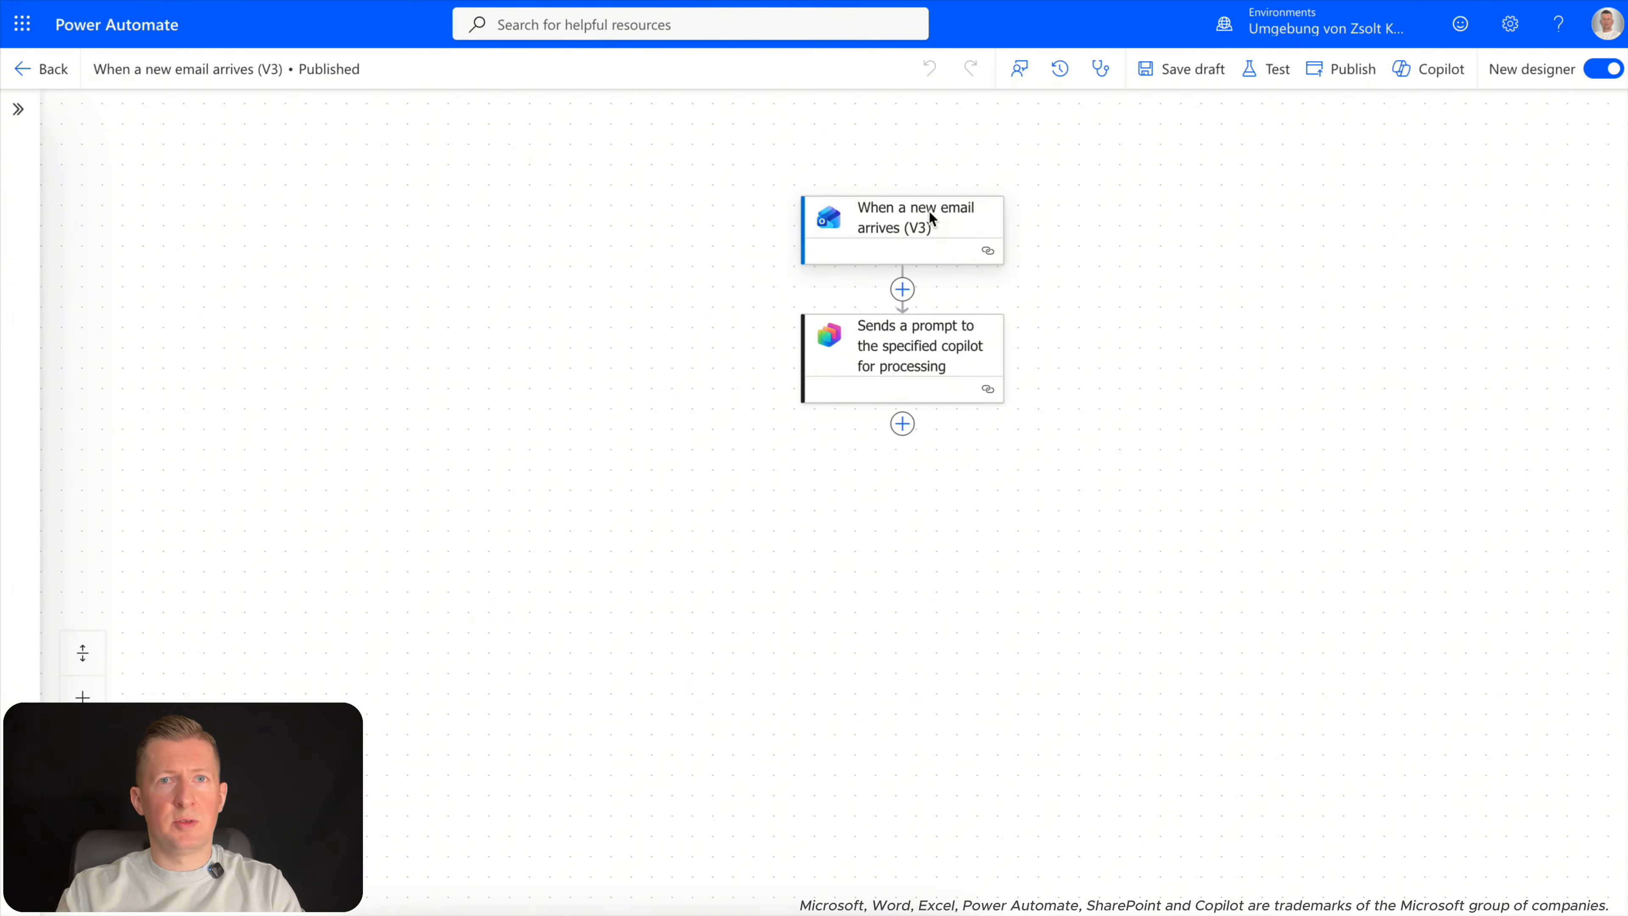
left_click(888, 343)
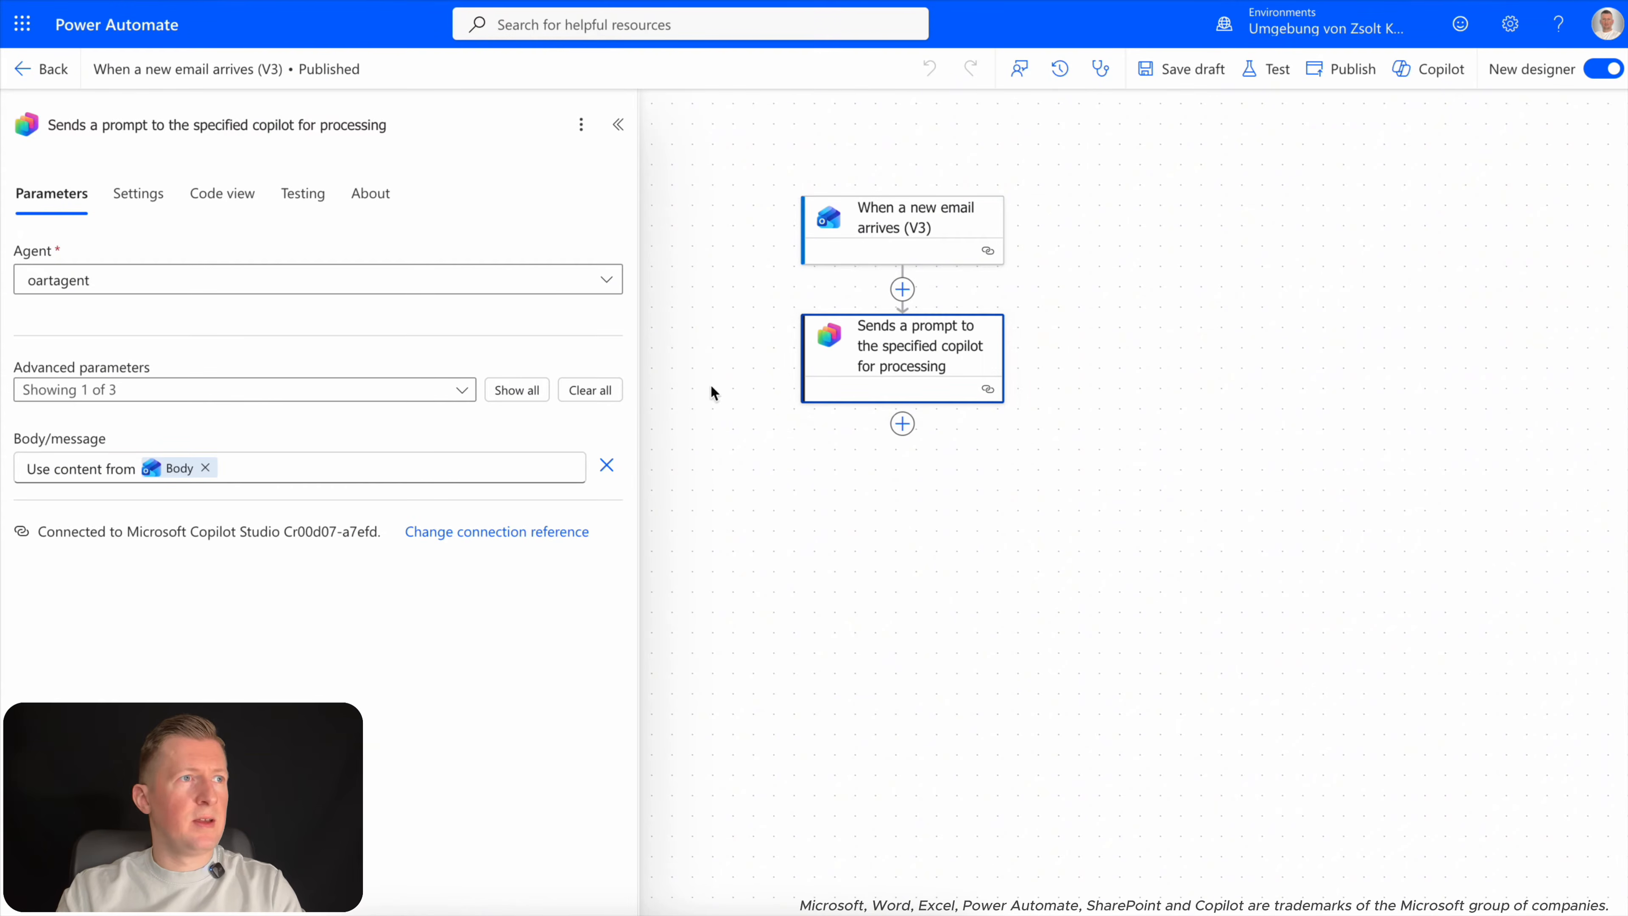
left_click(257, 470)
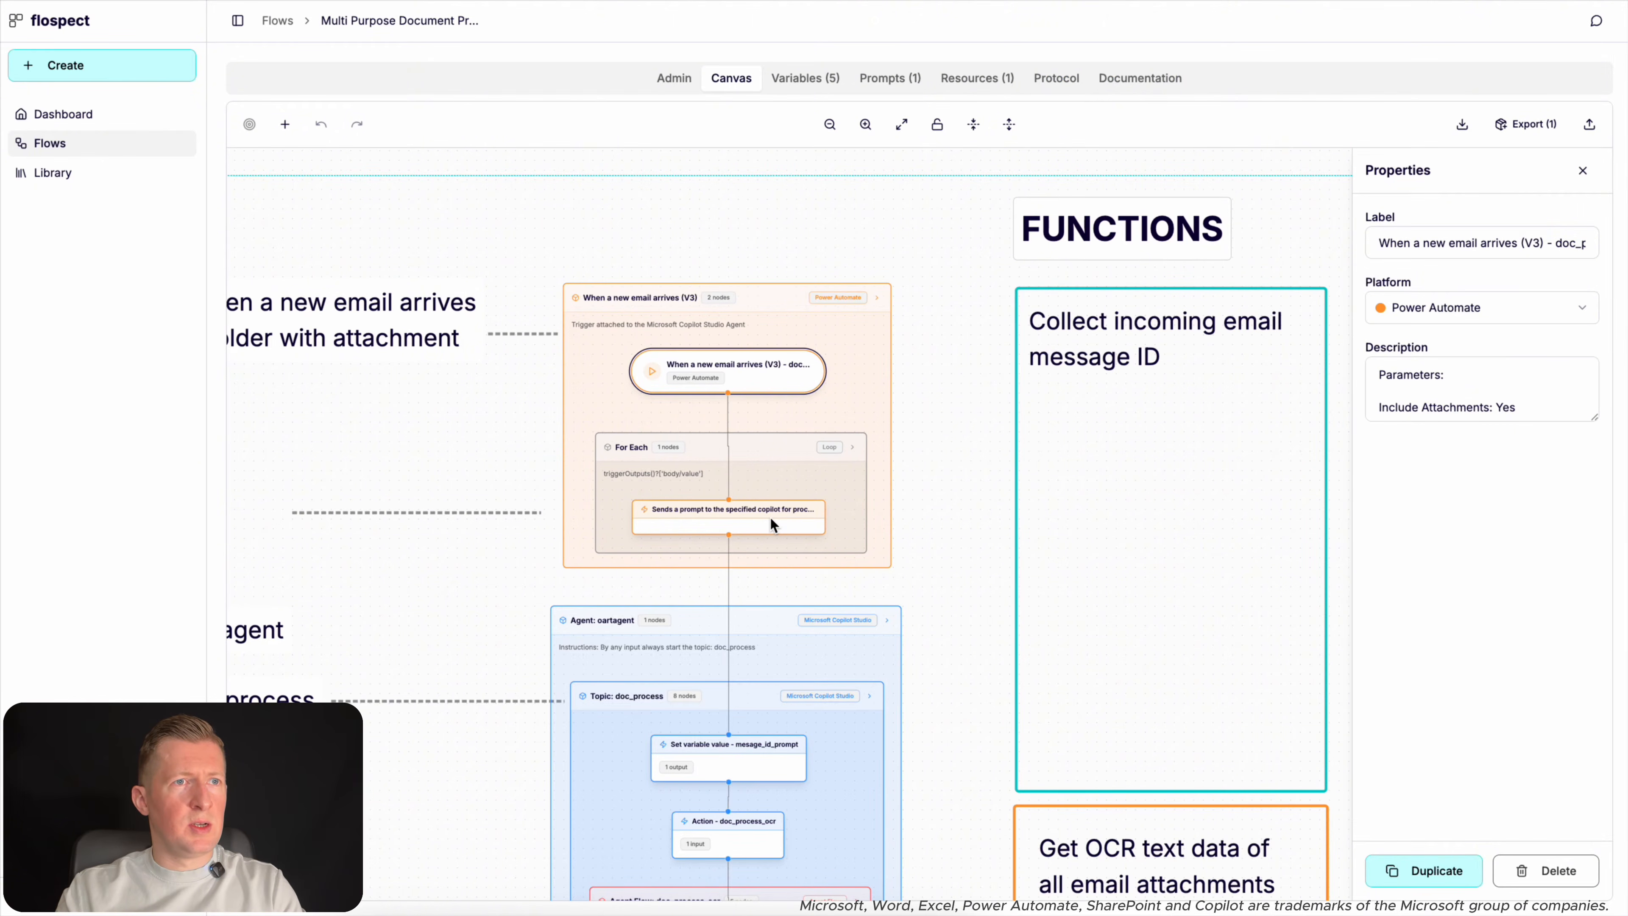
left_click(771, 518)
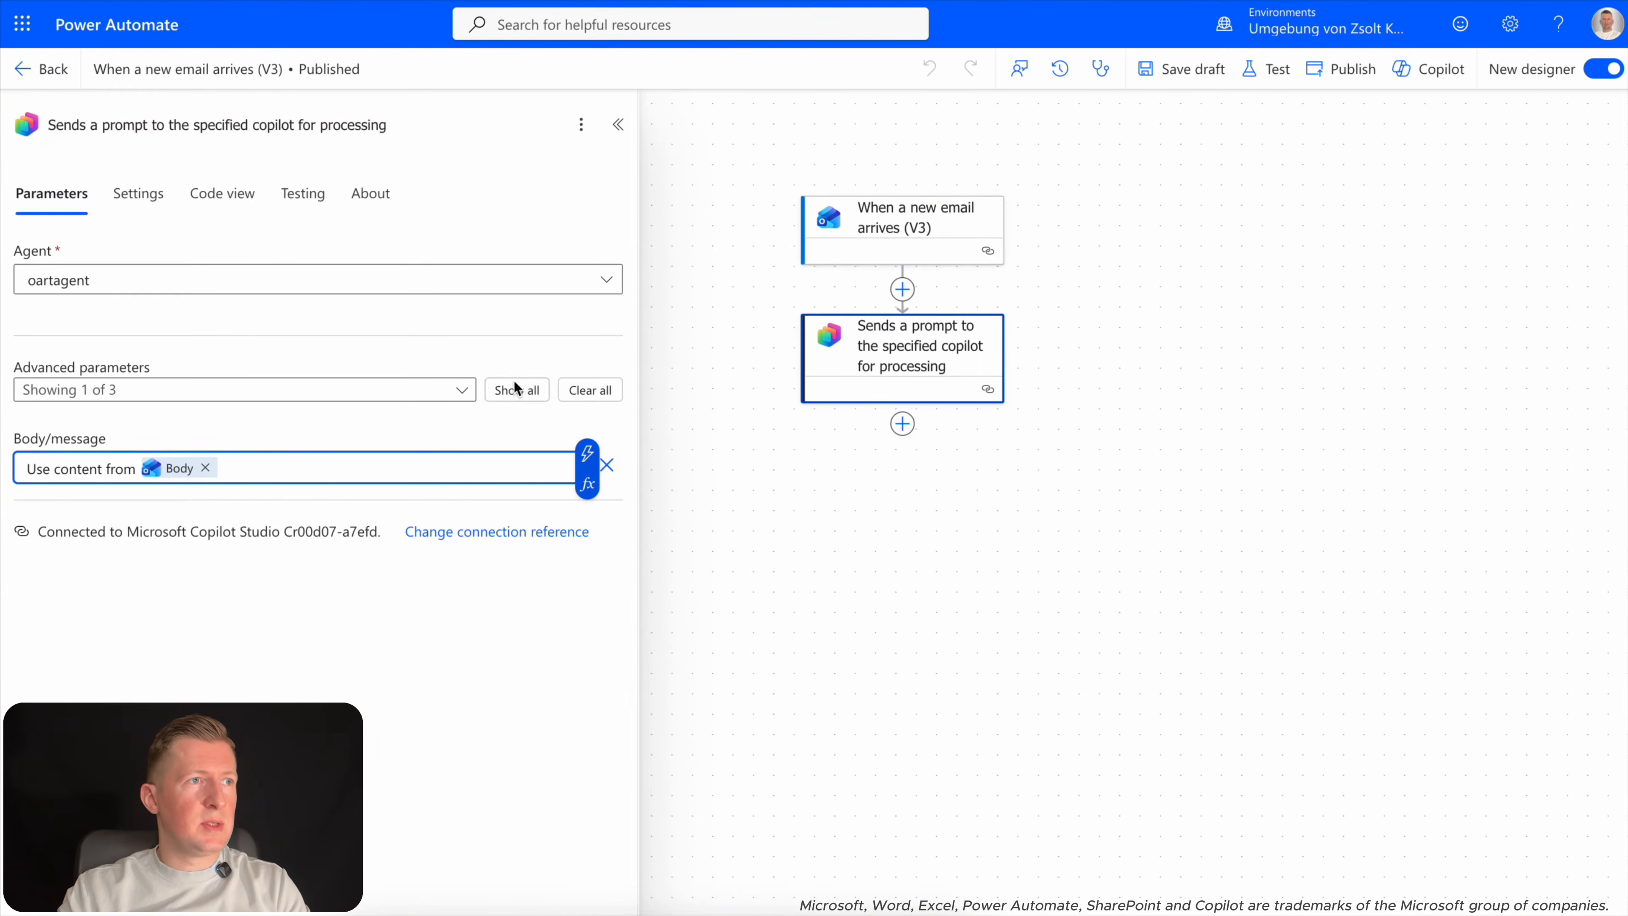
Replace the prompt action's Body/message content with only the email trigger's Message Id value.
left_click(205, 467)
left_click_drag(170, 468, 26, 473)
key("BackSpace")
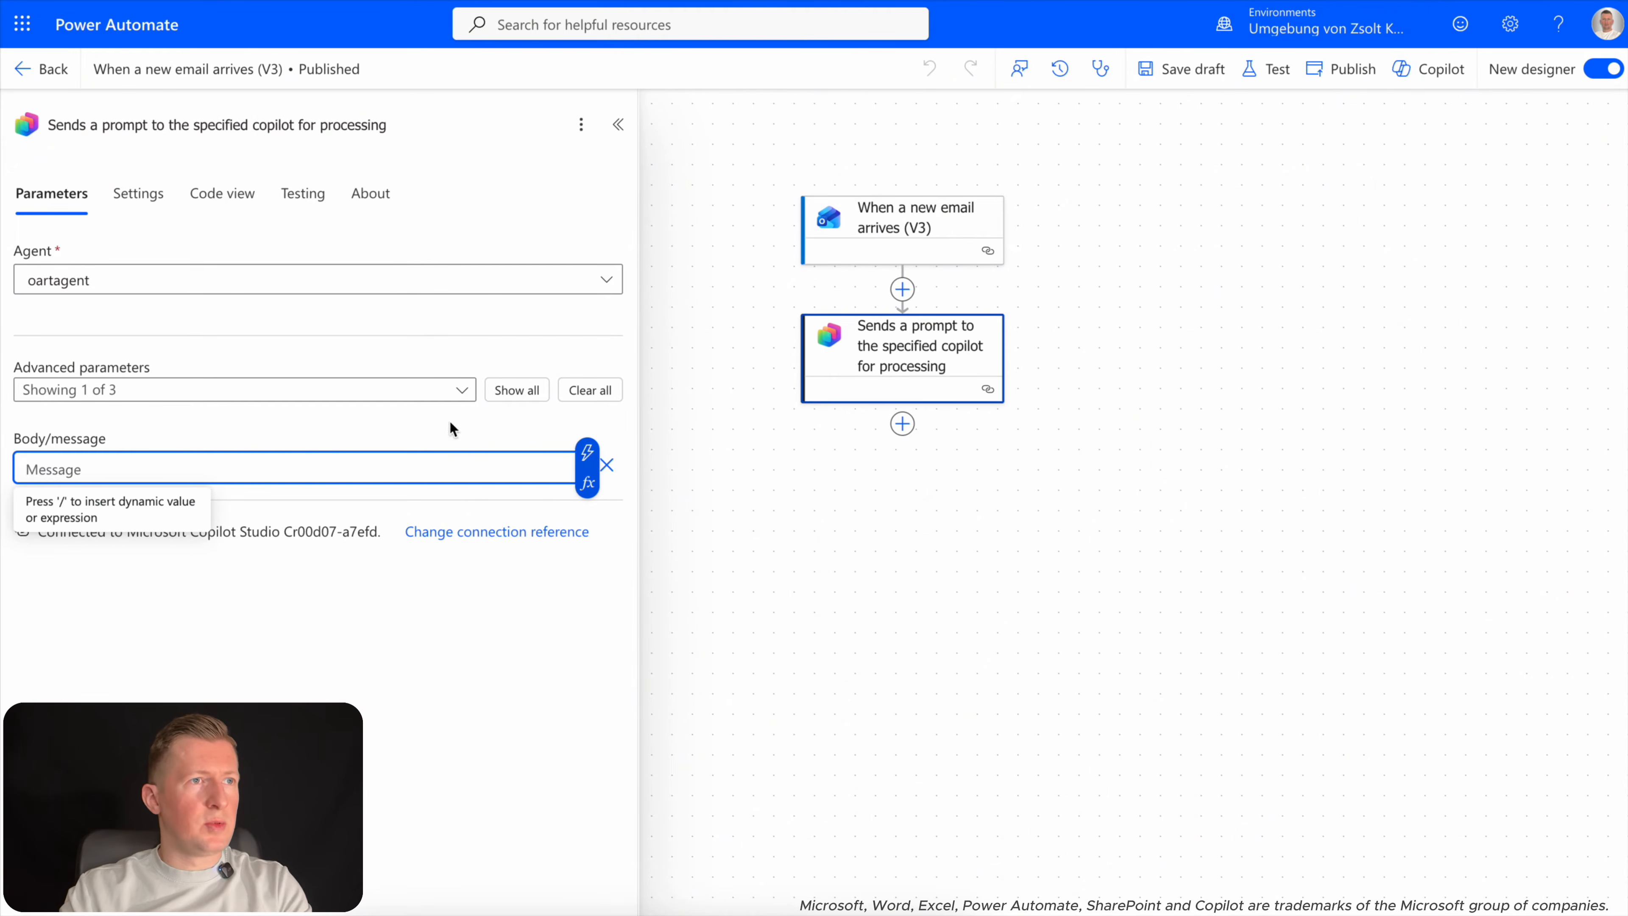
left_click(587, 453)
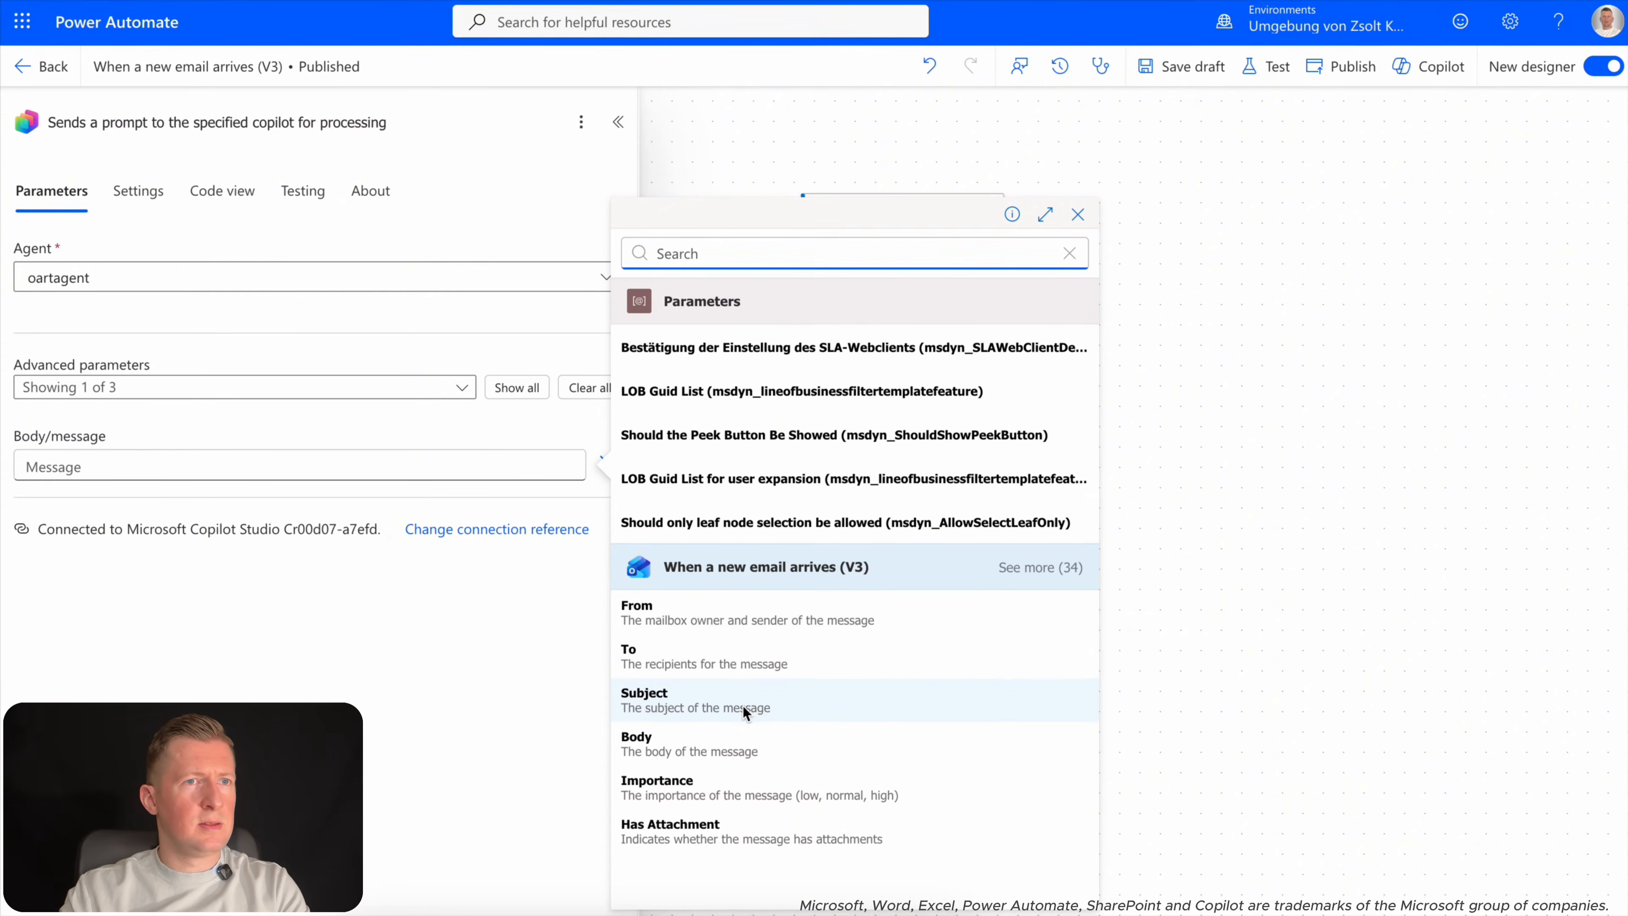
left_click(1035, 568)
scroll(871, 725, "down", 9)
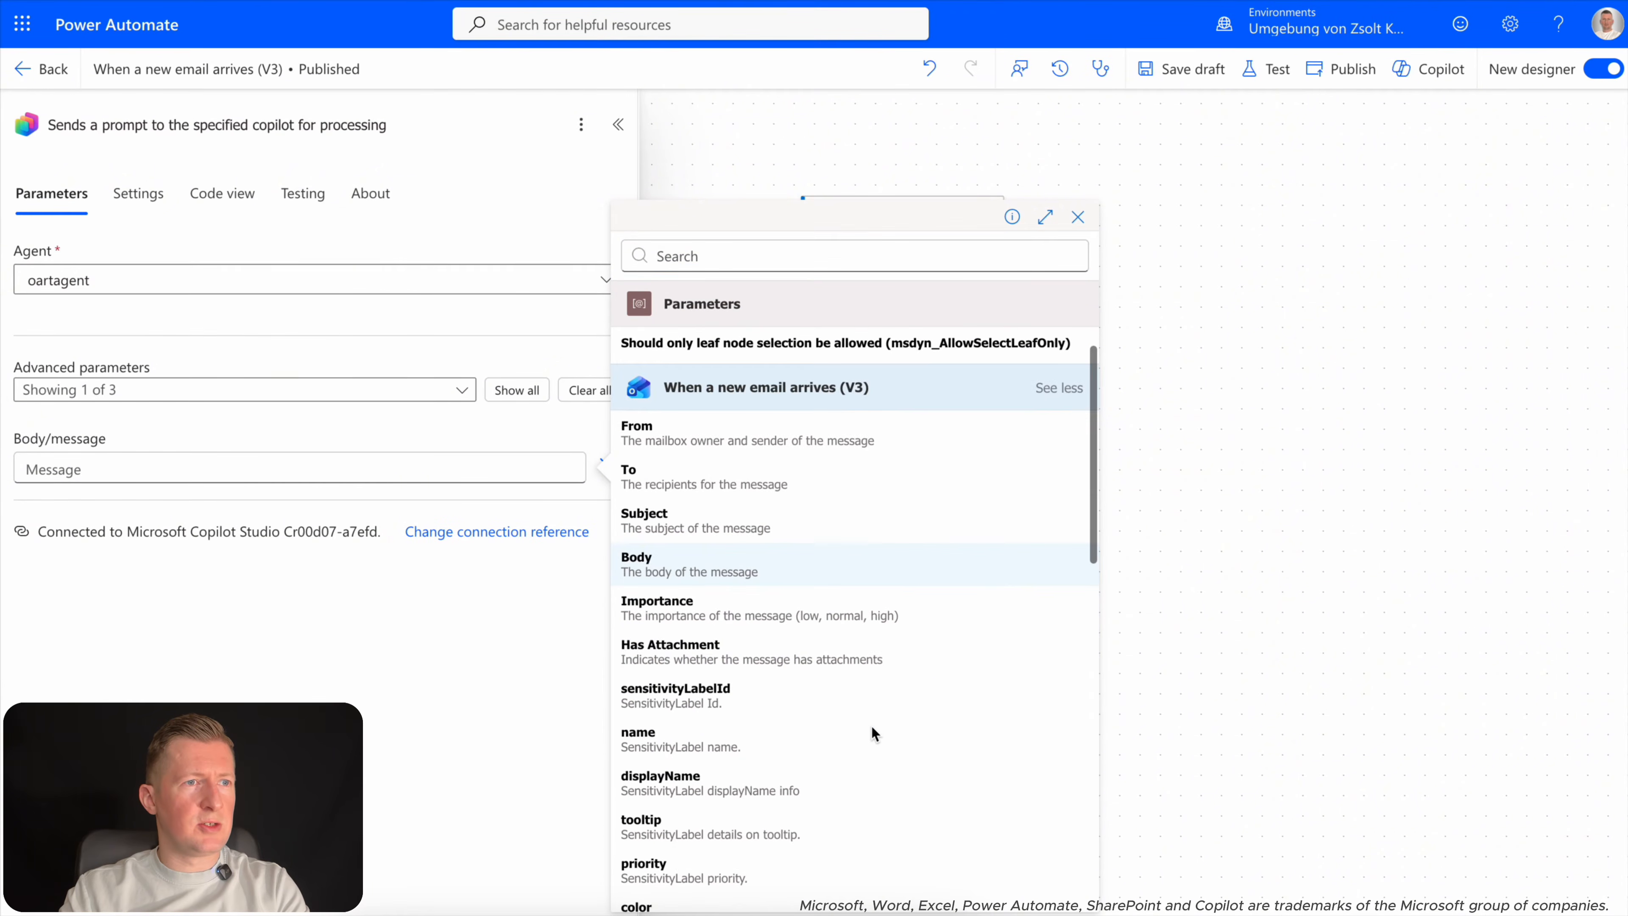
scroll(871, 725, "down", 2)
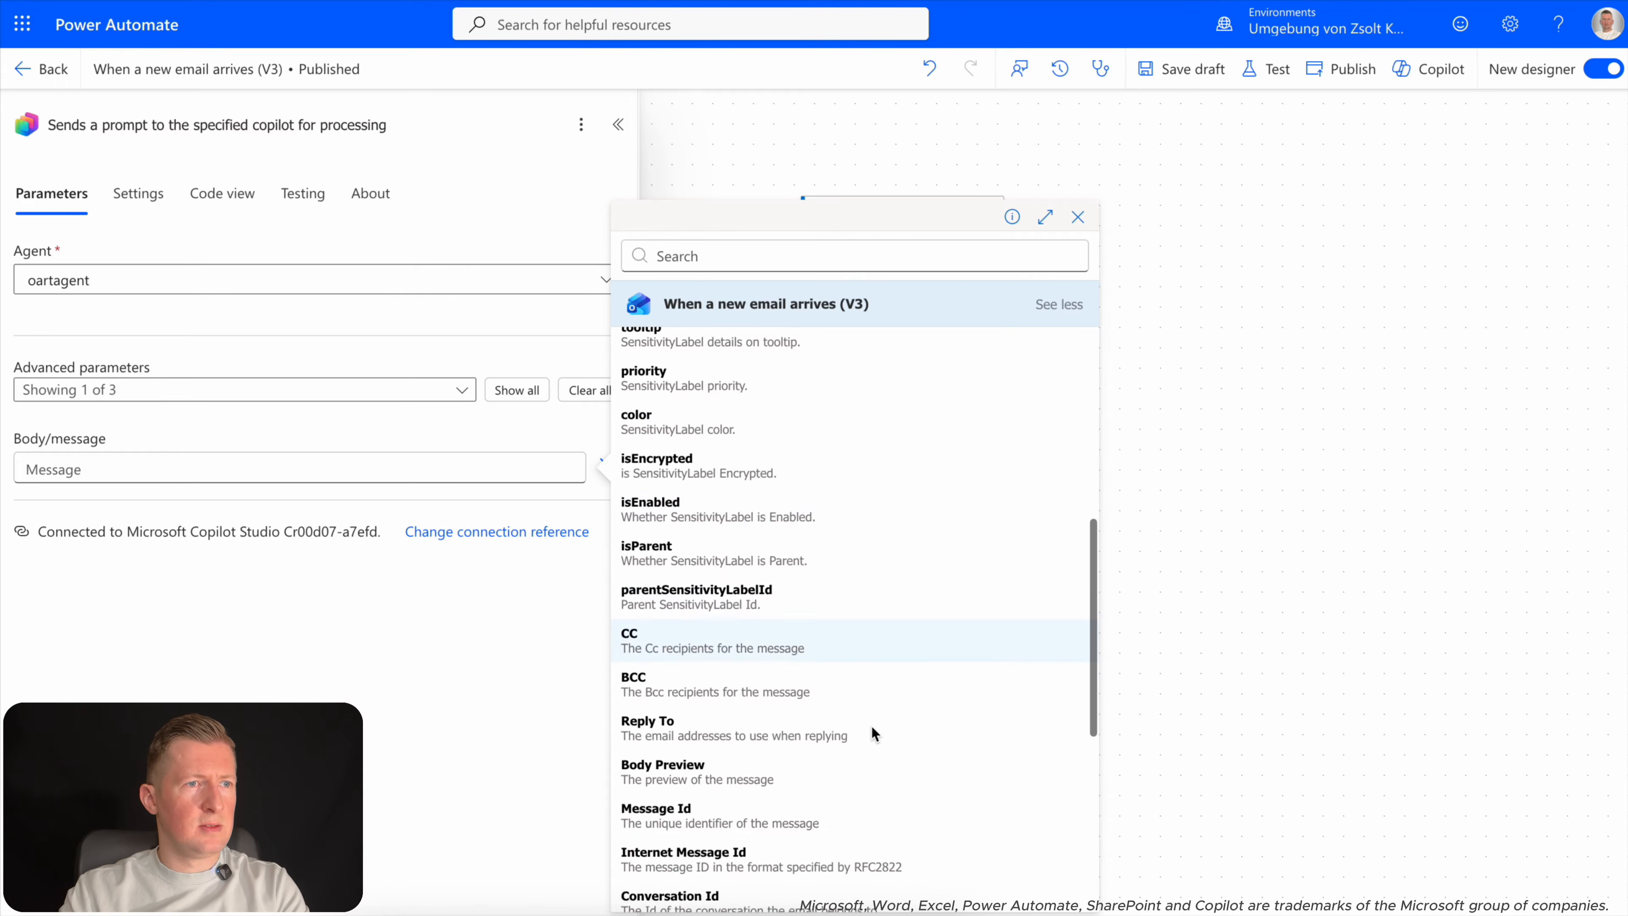
left_click(715, 765)
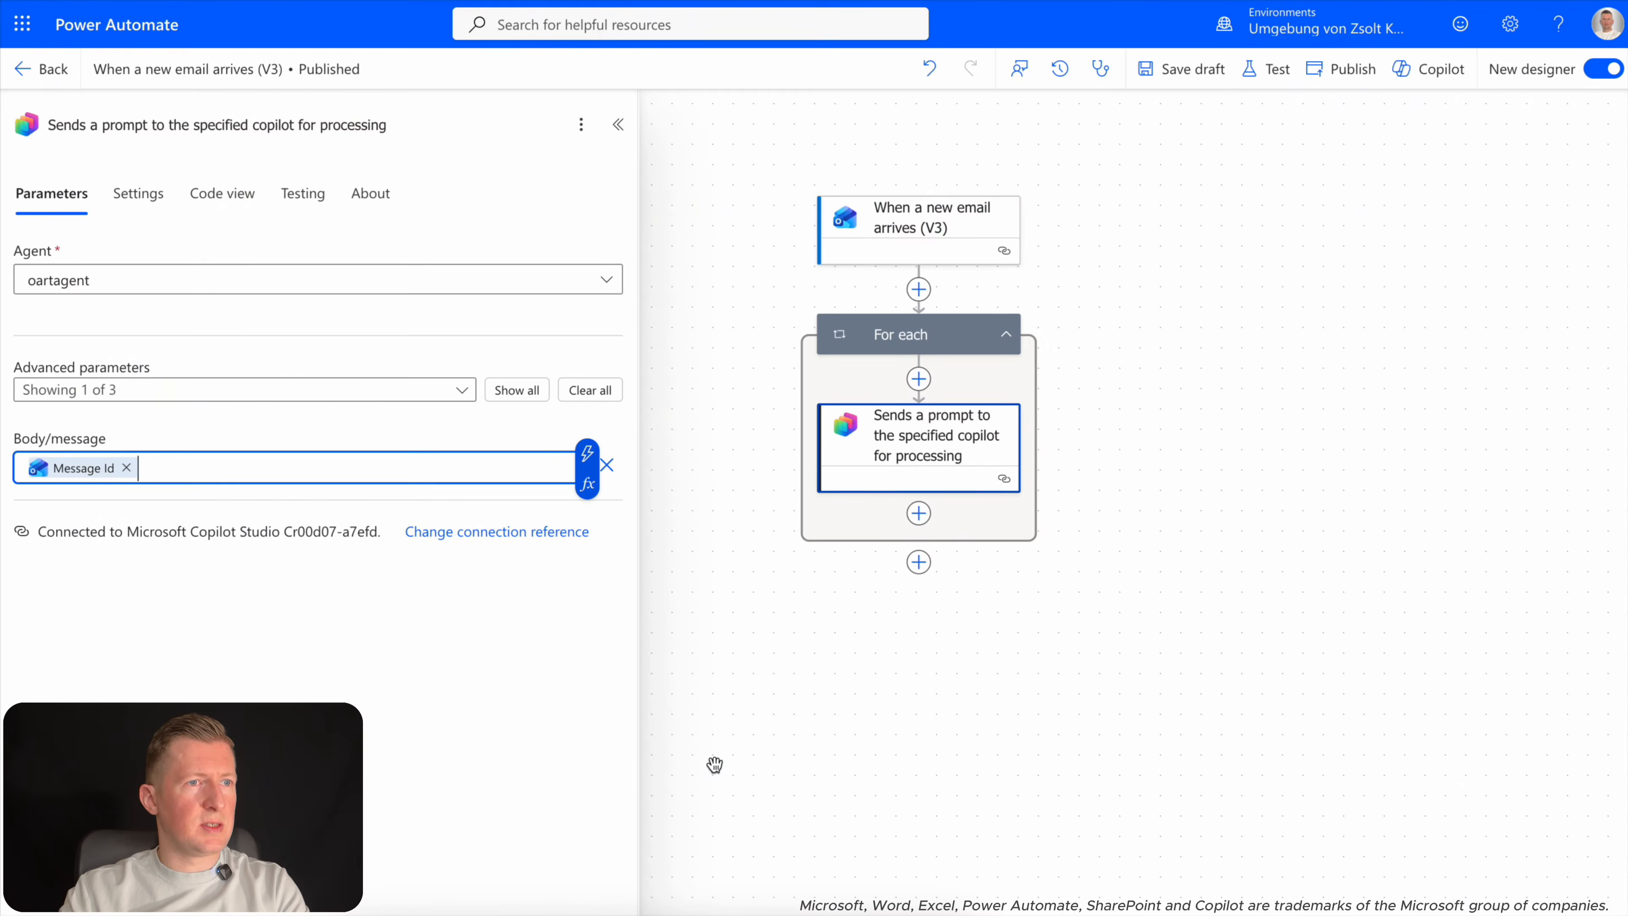
left_click(745, 717)
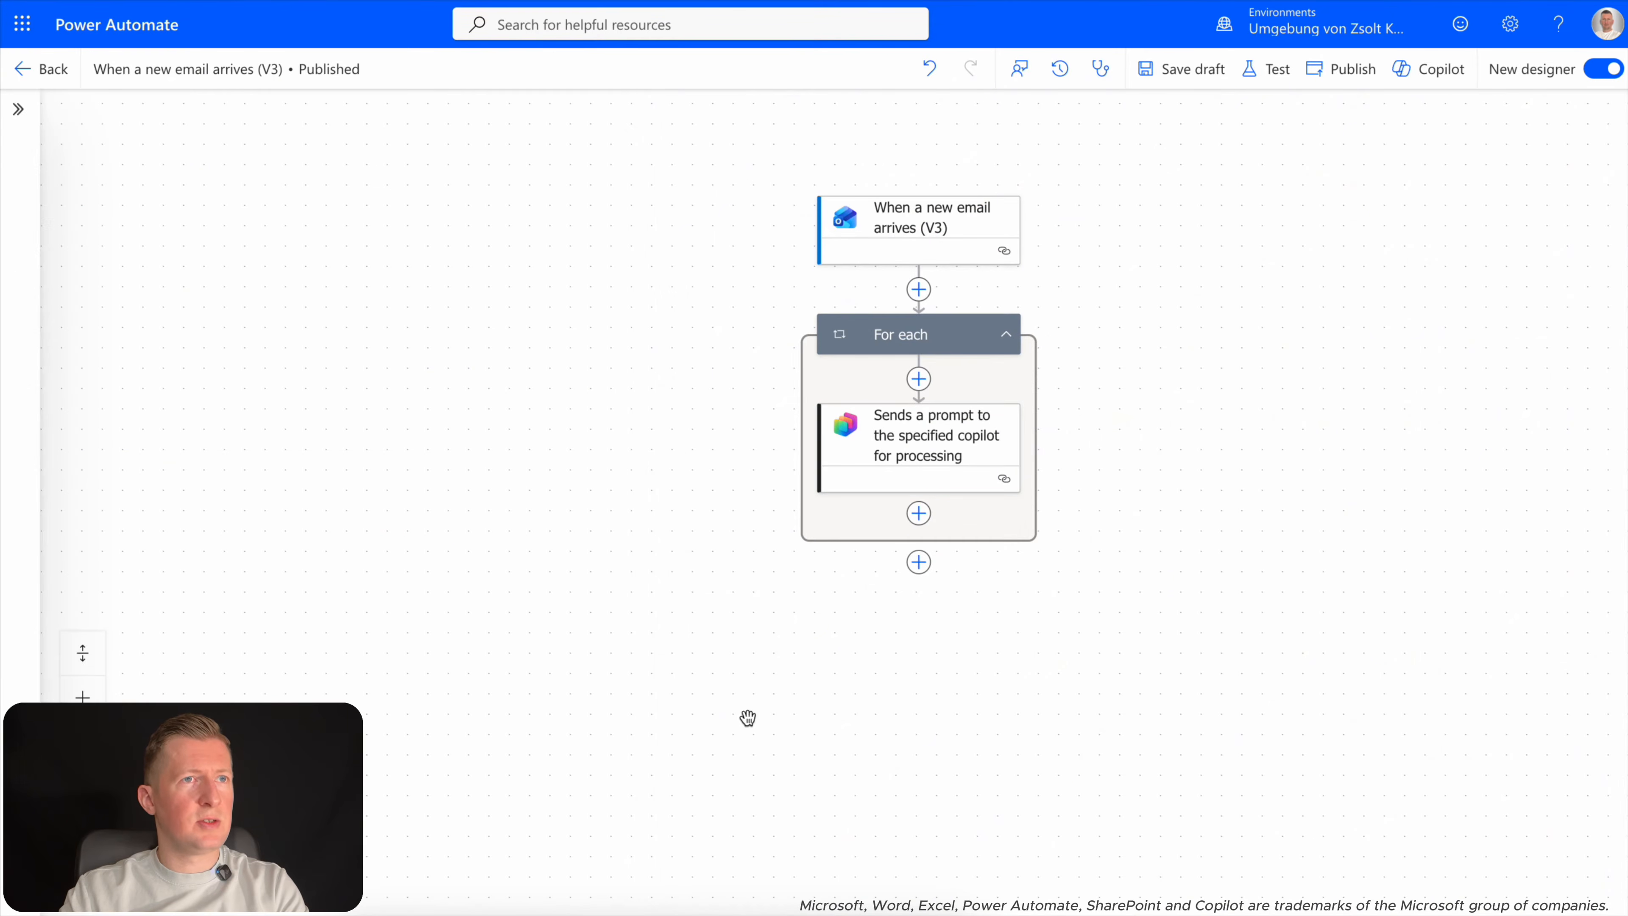
Check the For each loop's input against the flospect diagram and publish the Power Automate flow.
left_click(950, 331)
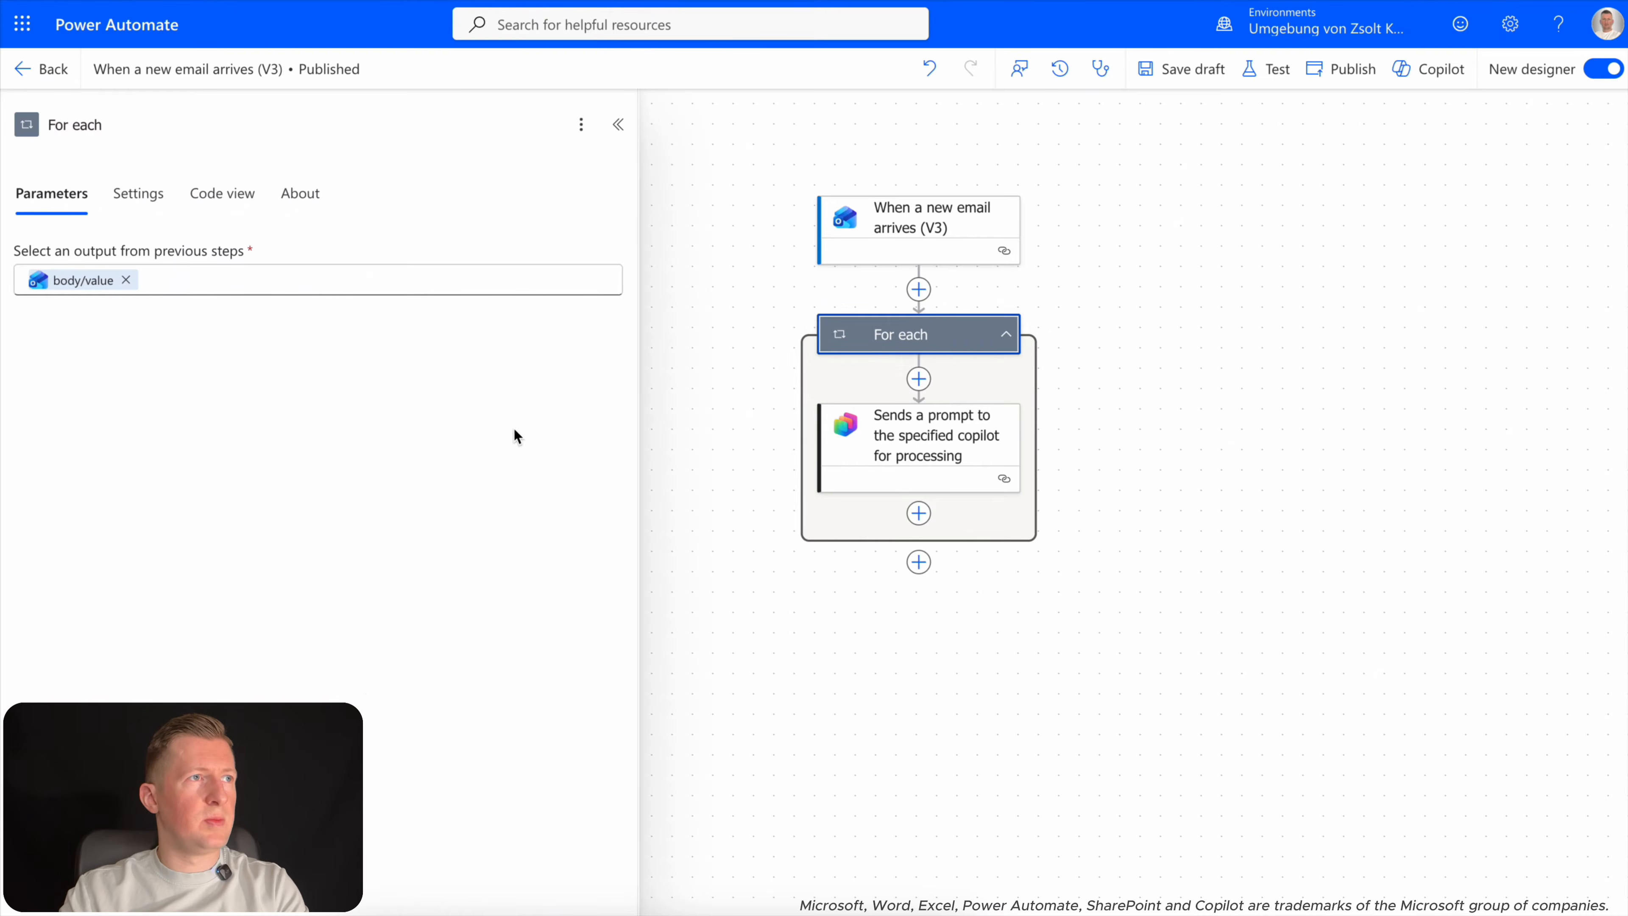
mouse_move(72, 285)
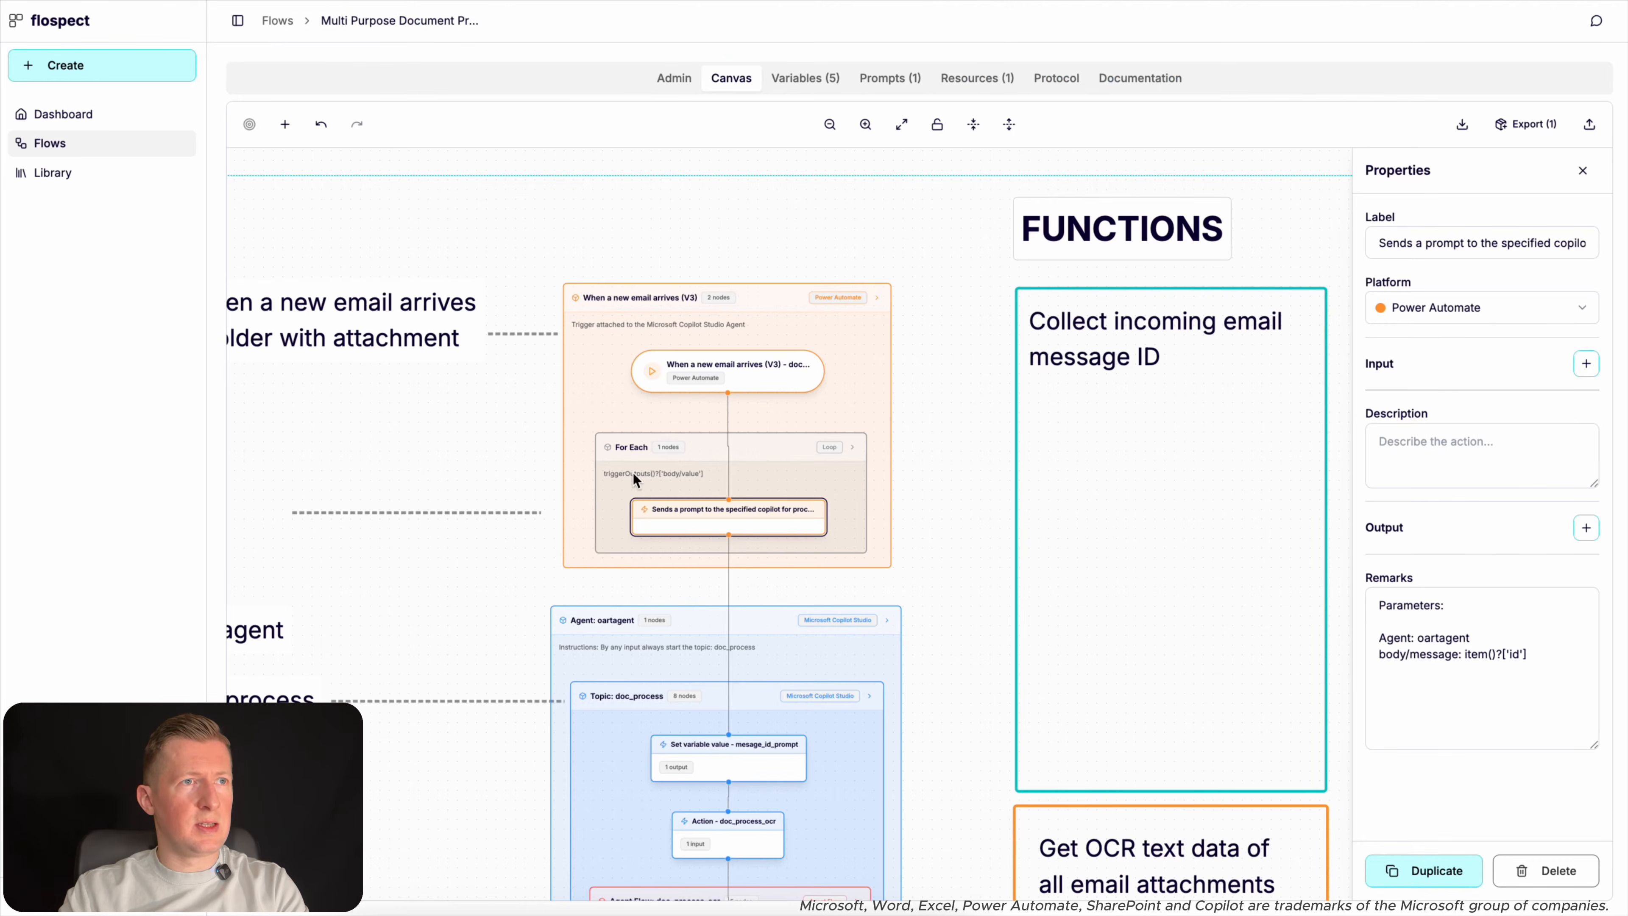
scroll(636, 472, "up", 3)
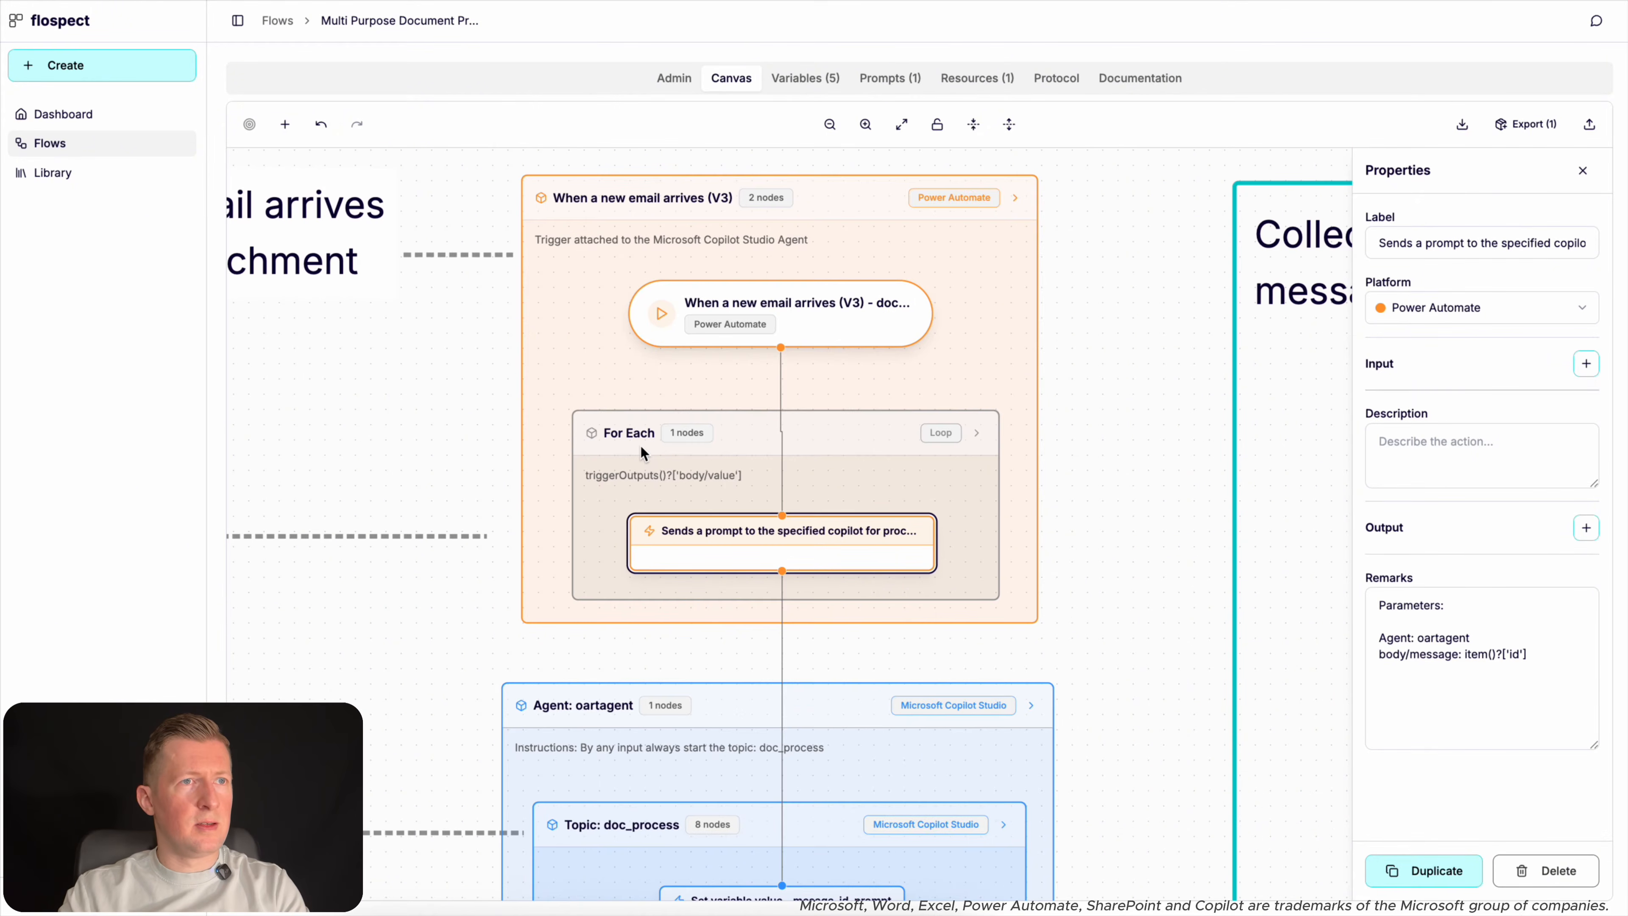
left_click(1144, 463)
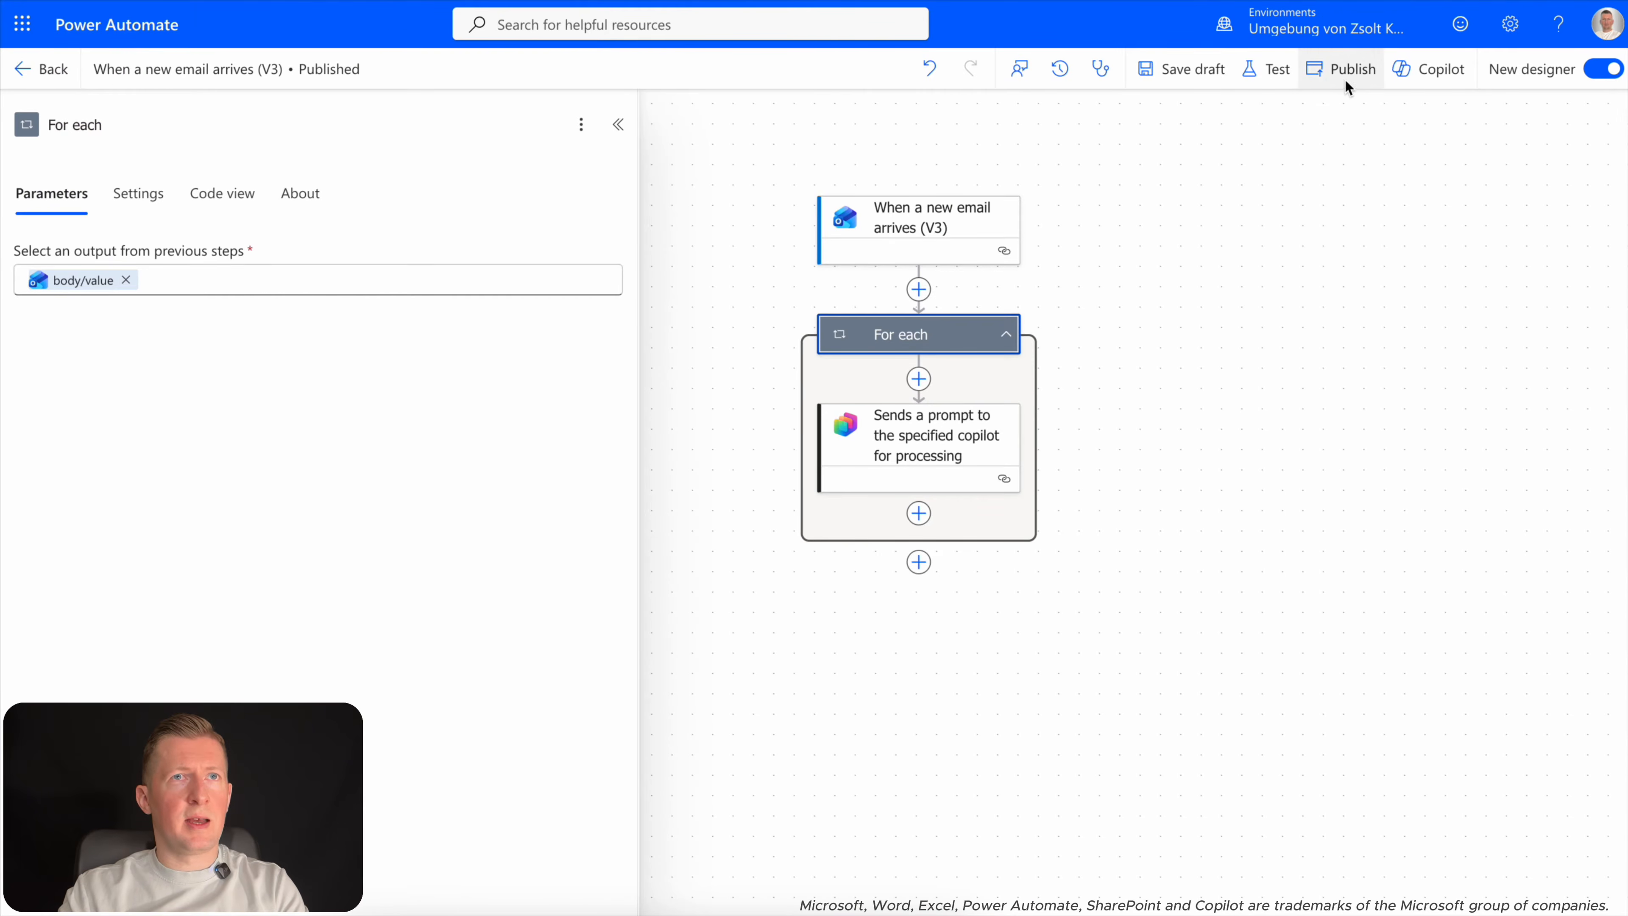
left_click(1343, 70)
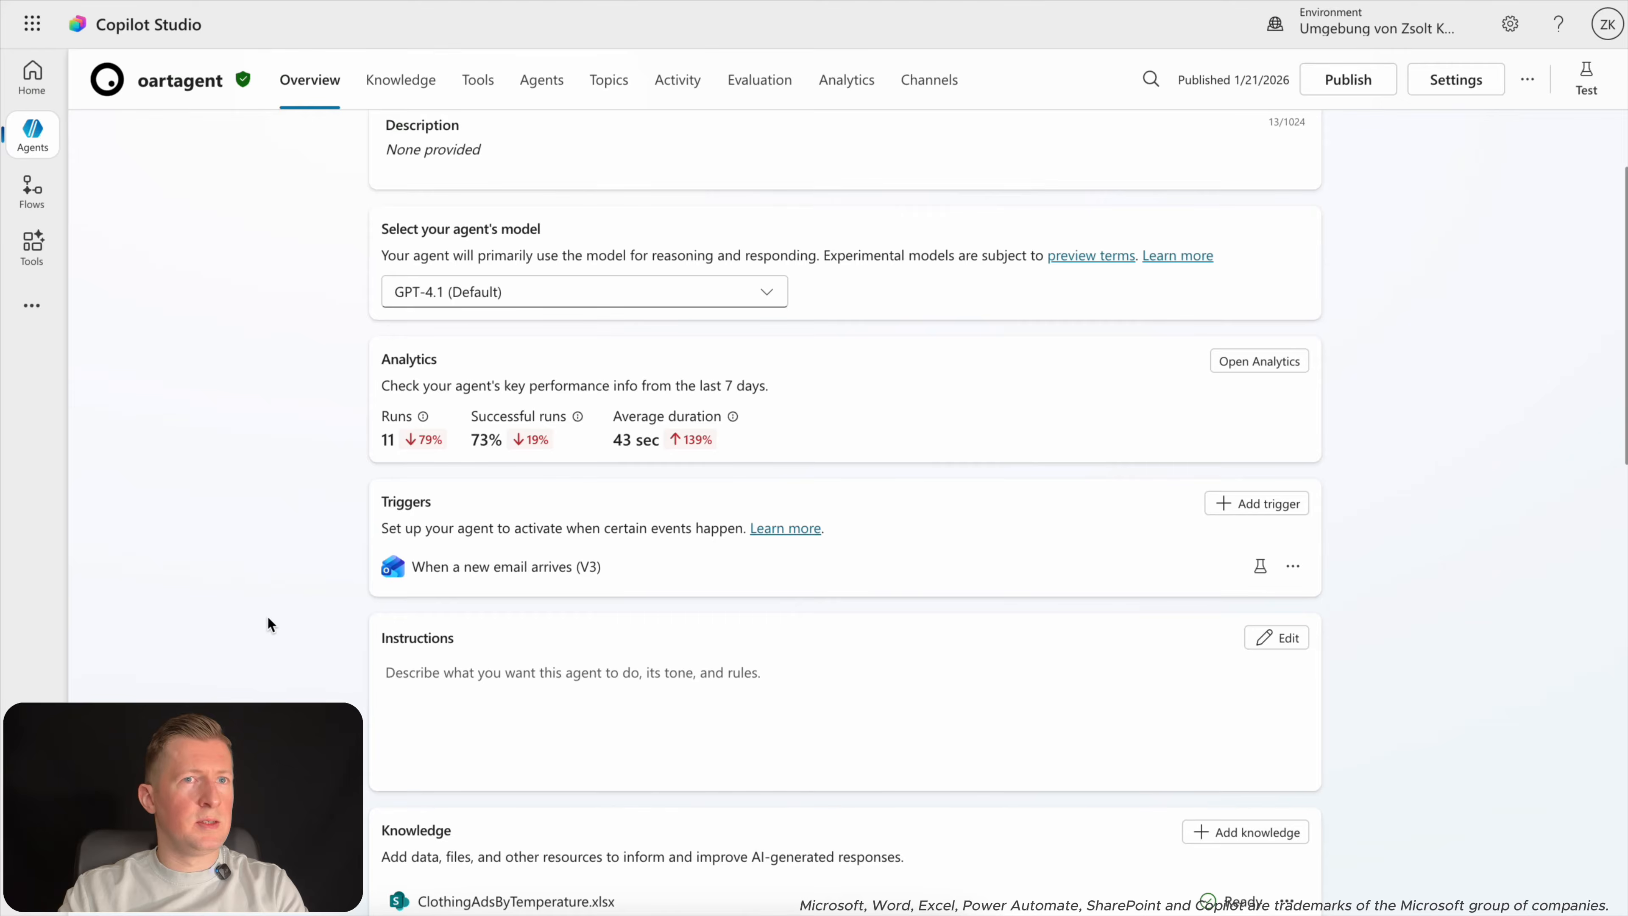
In the flospect diagram, show the oartagent agent's properties and copy its instruction "By any input always start the topic:".
scroll(265, 670, "down", 1)
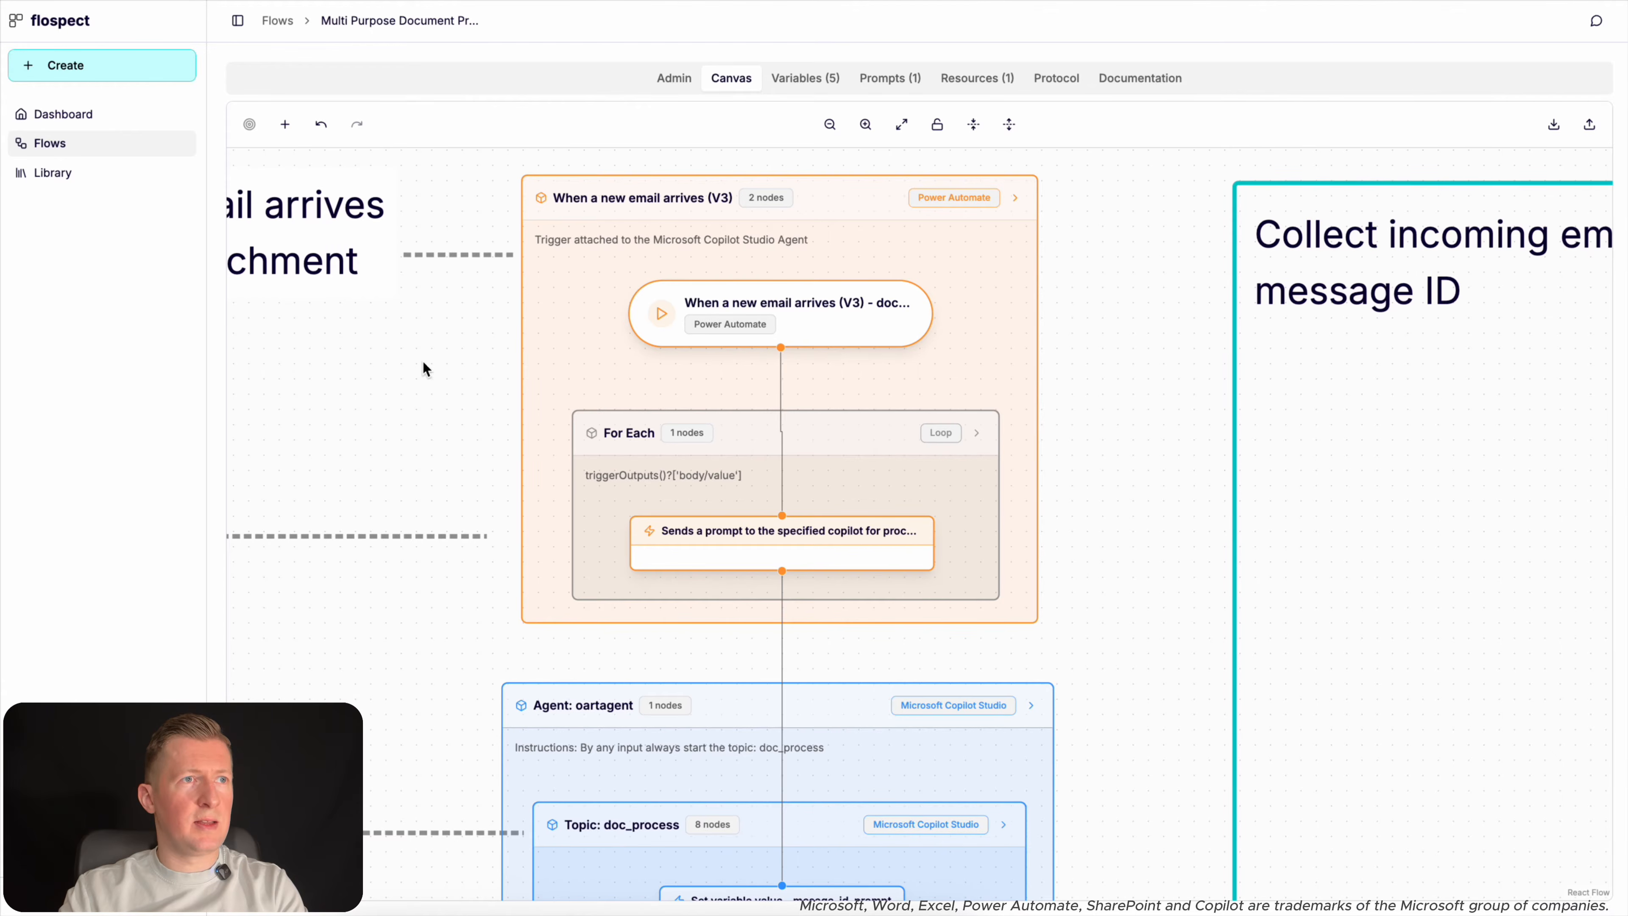
scroll(433, 467, "down", 2)
left_click_drag(374, 580, 685, 390)
scroll(932, 484, "down", 3)
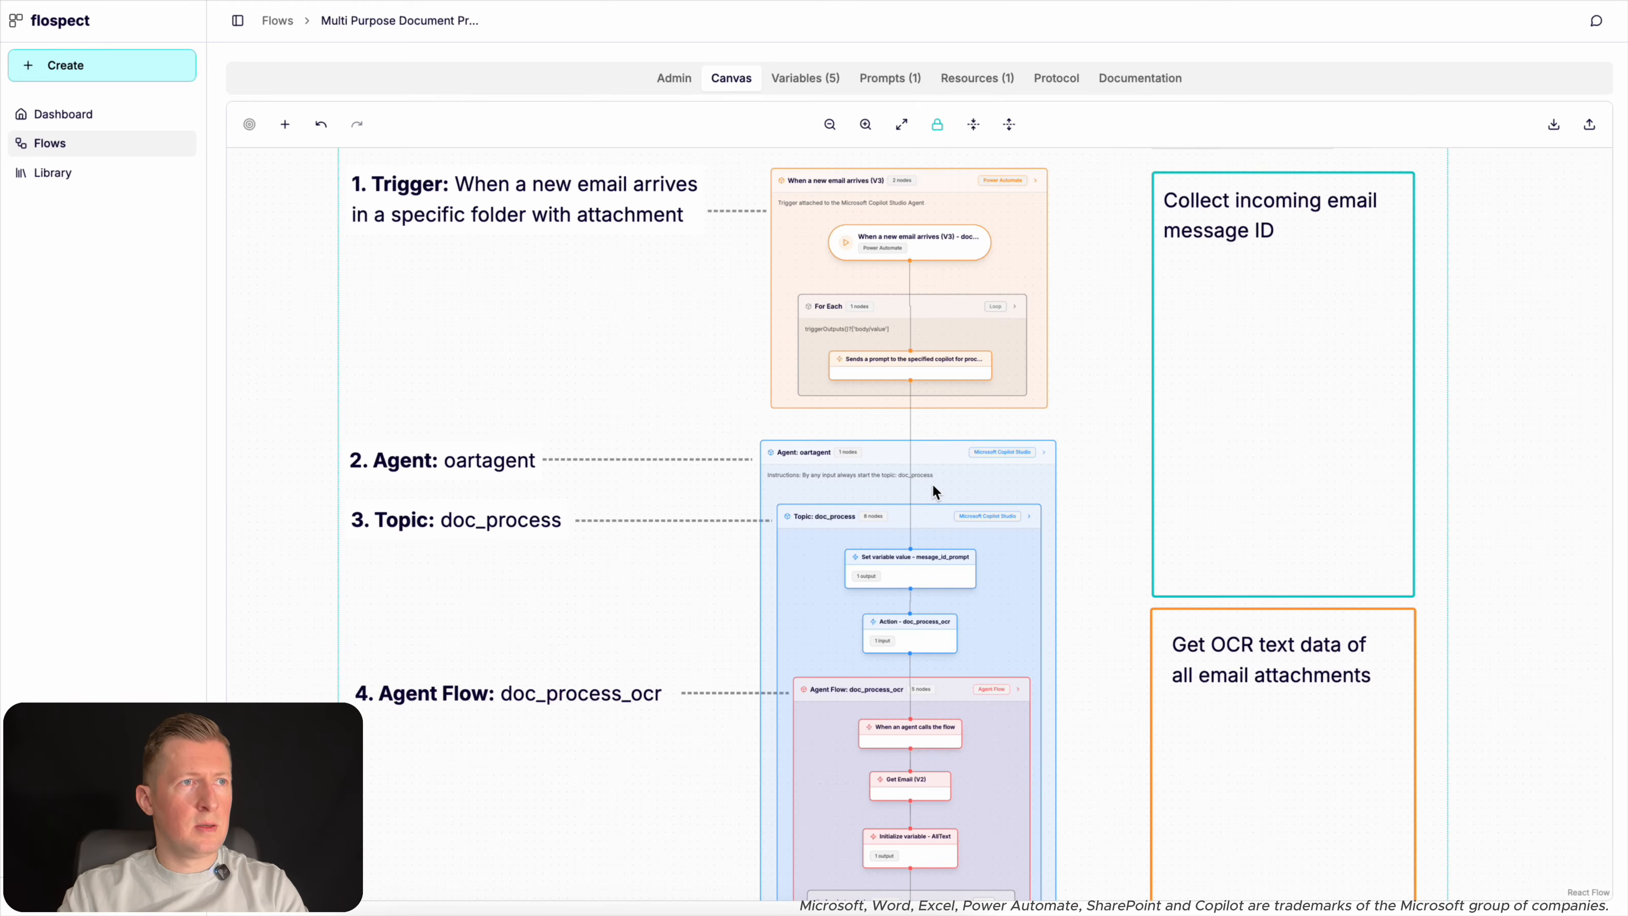
scroll(933, 484, "up", 4)
left_click_drag(552, 403, 884, 389)
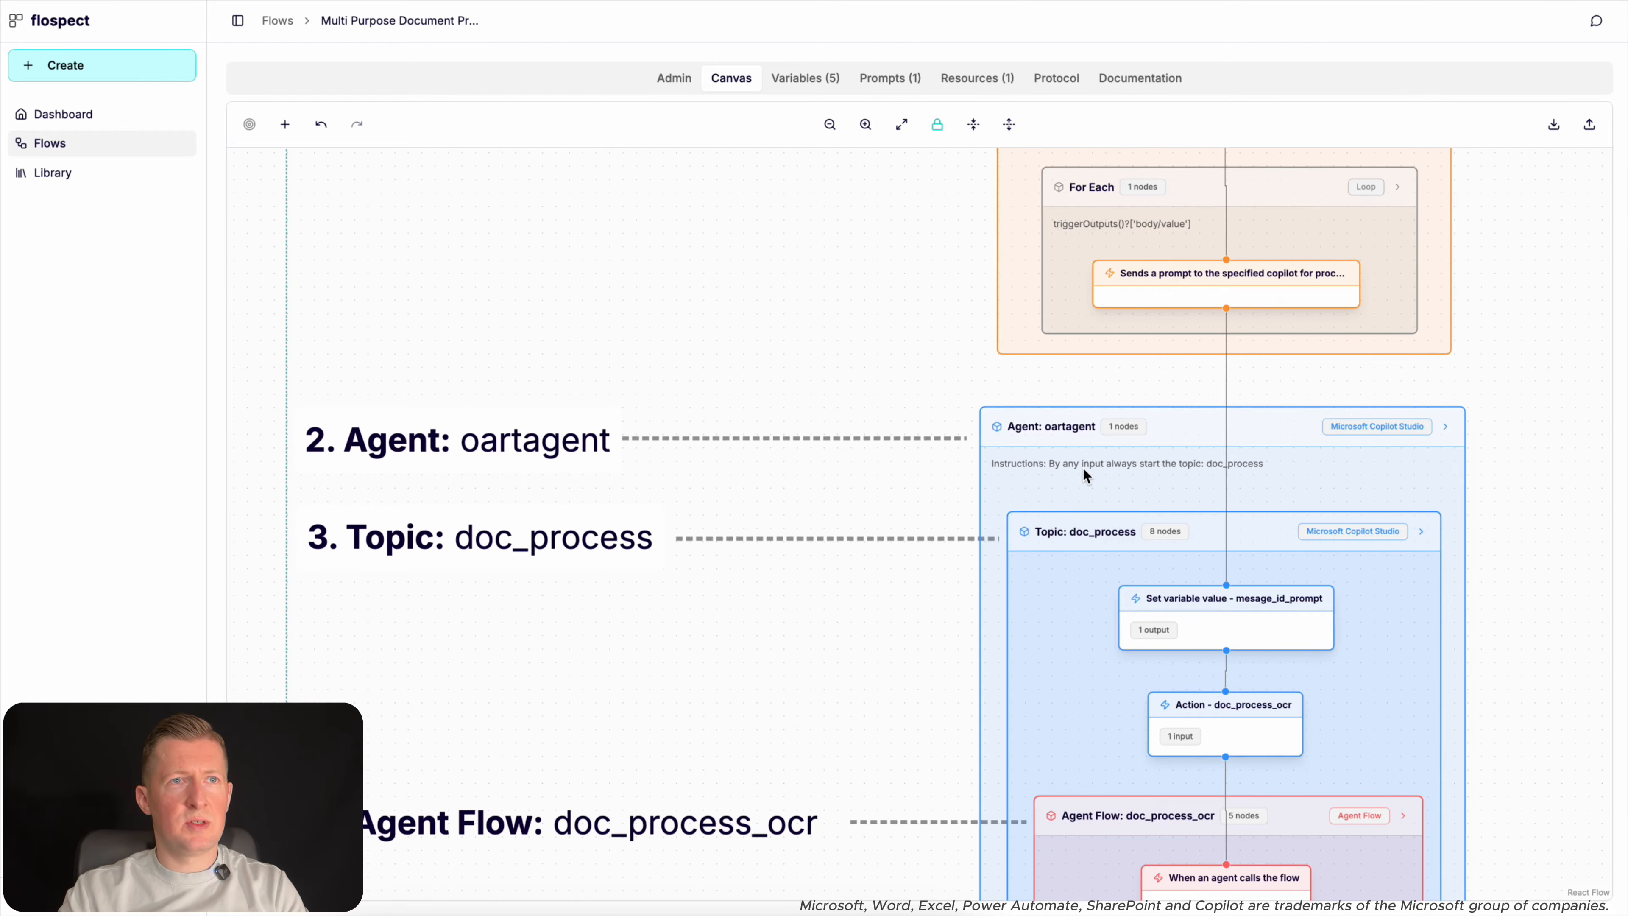
scroll(1134, 484, "up", 2)
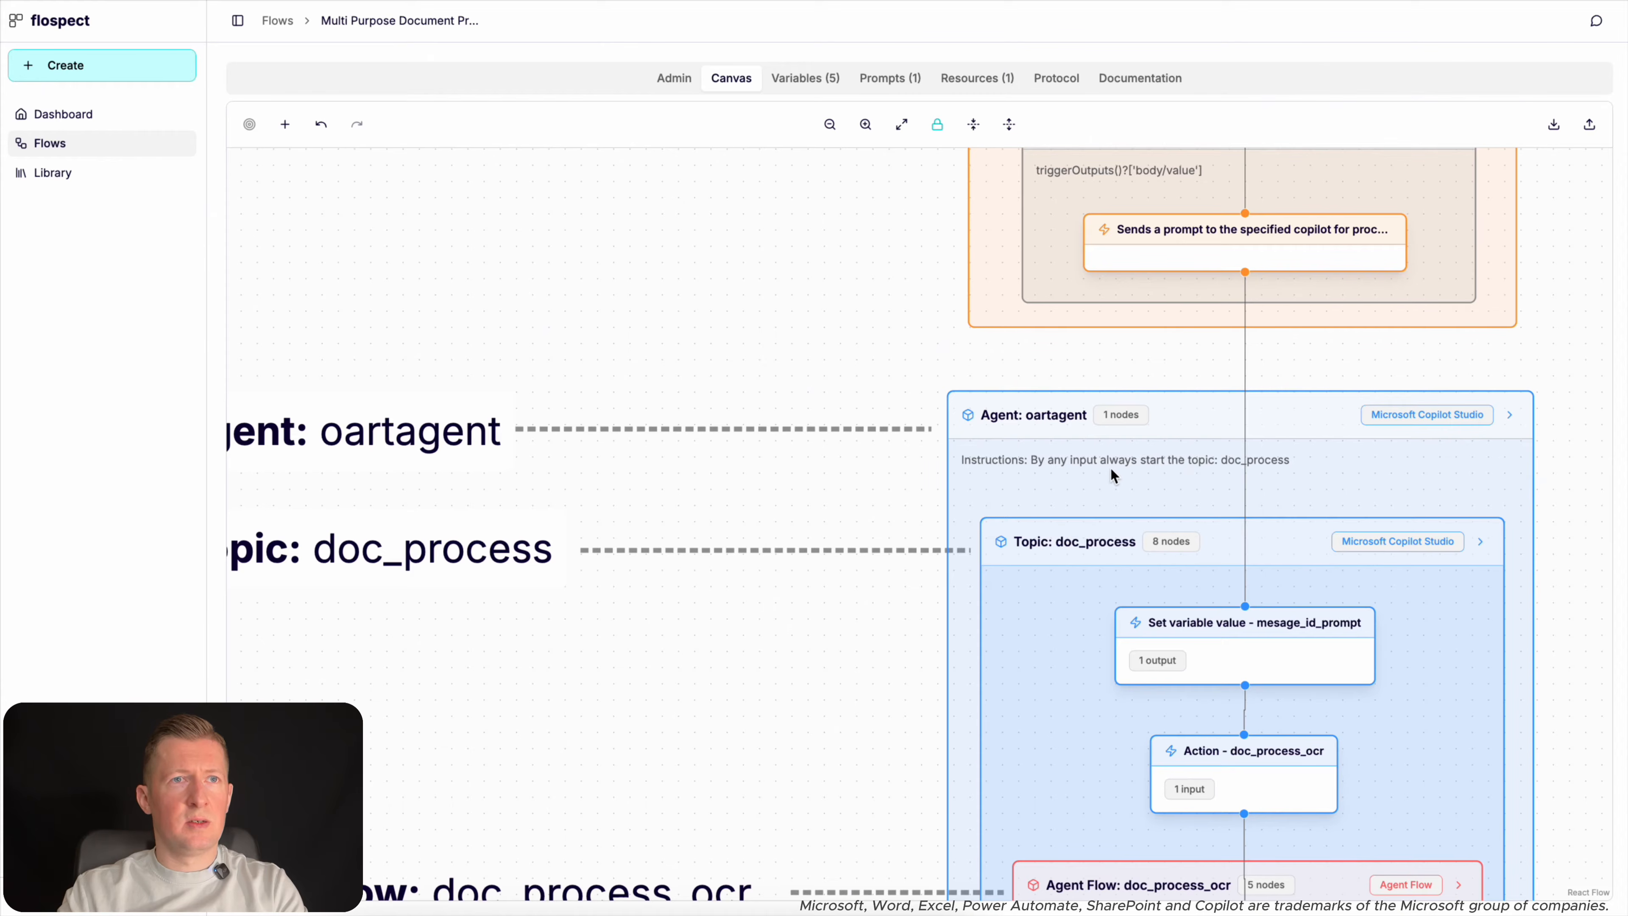
left_click(1186, 413)
left_click(1381, 396)
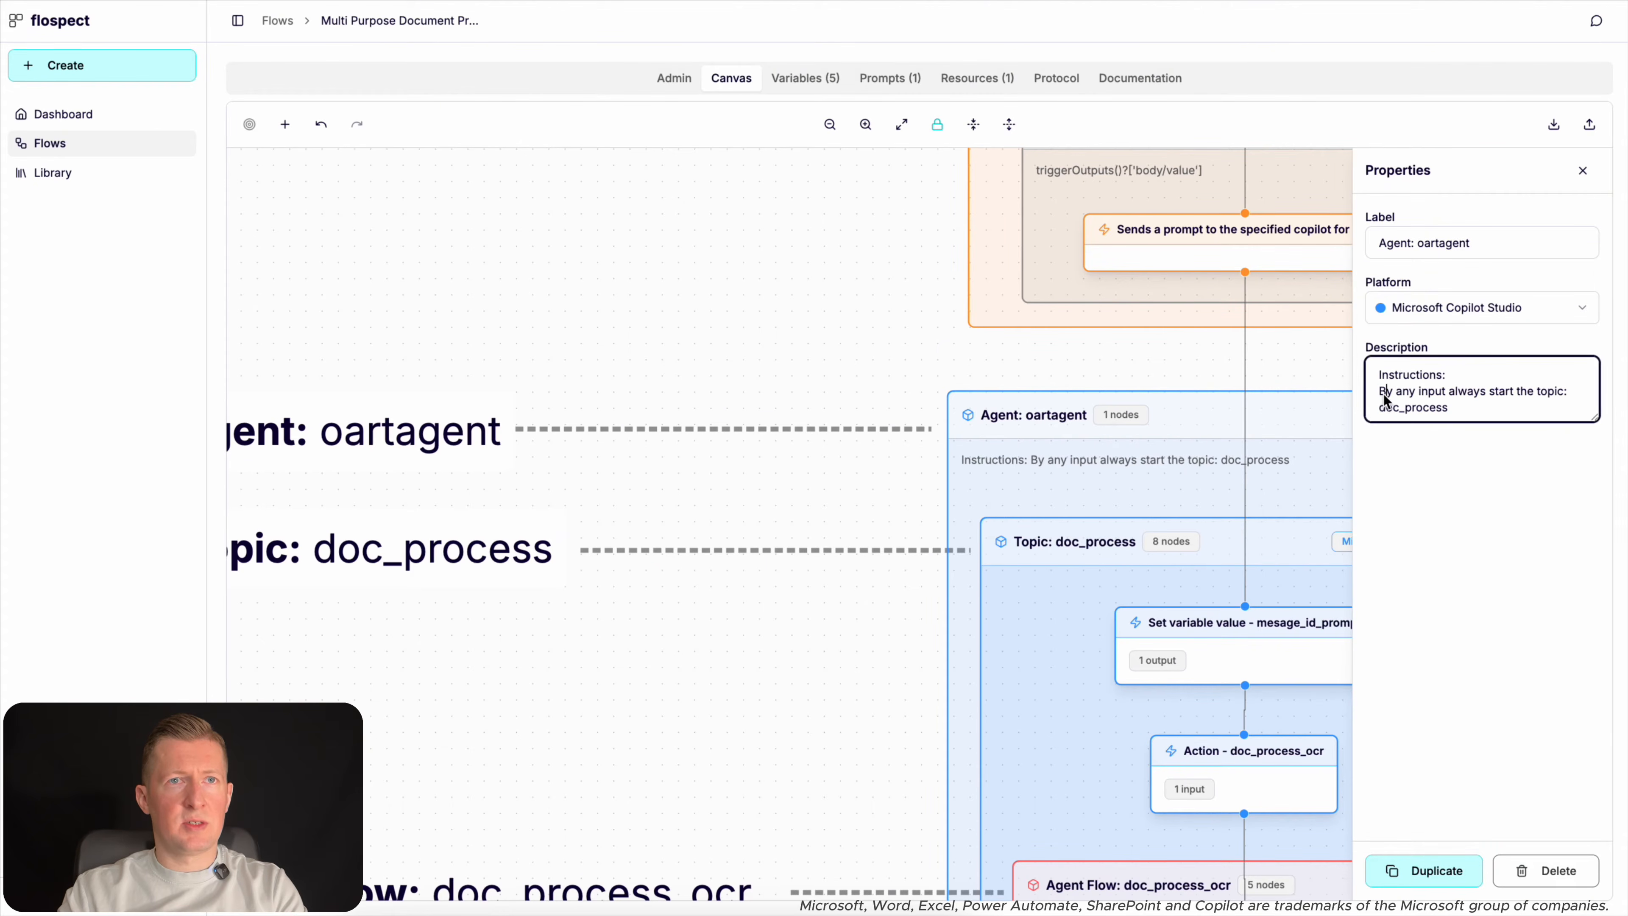
left_click_drag(1379, 392, 1576, 398)
key("ctrl+c")
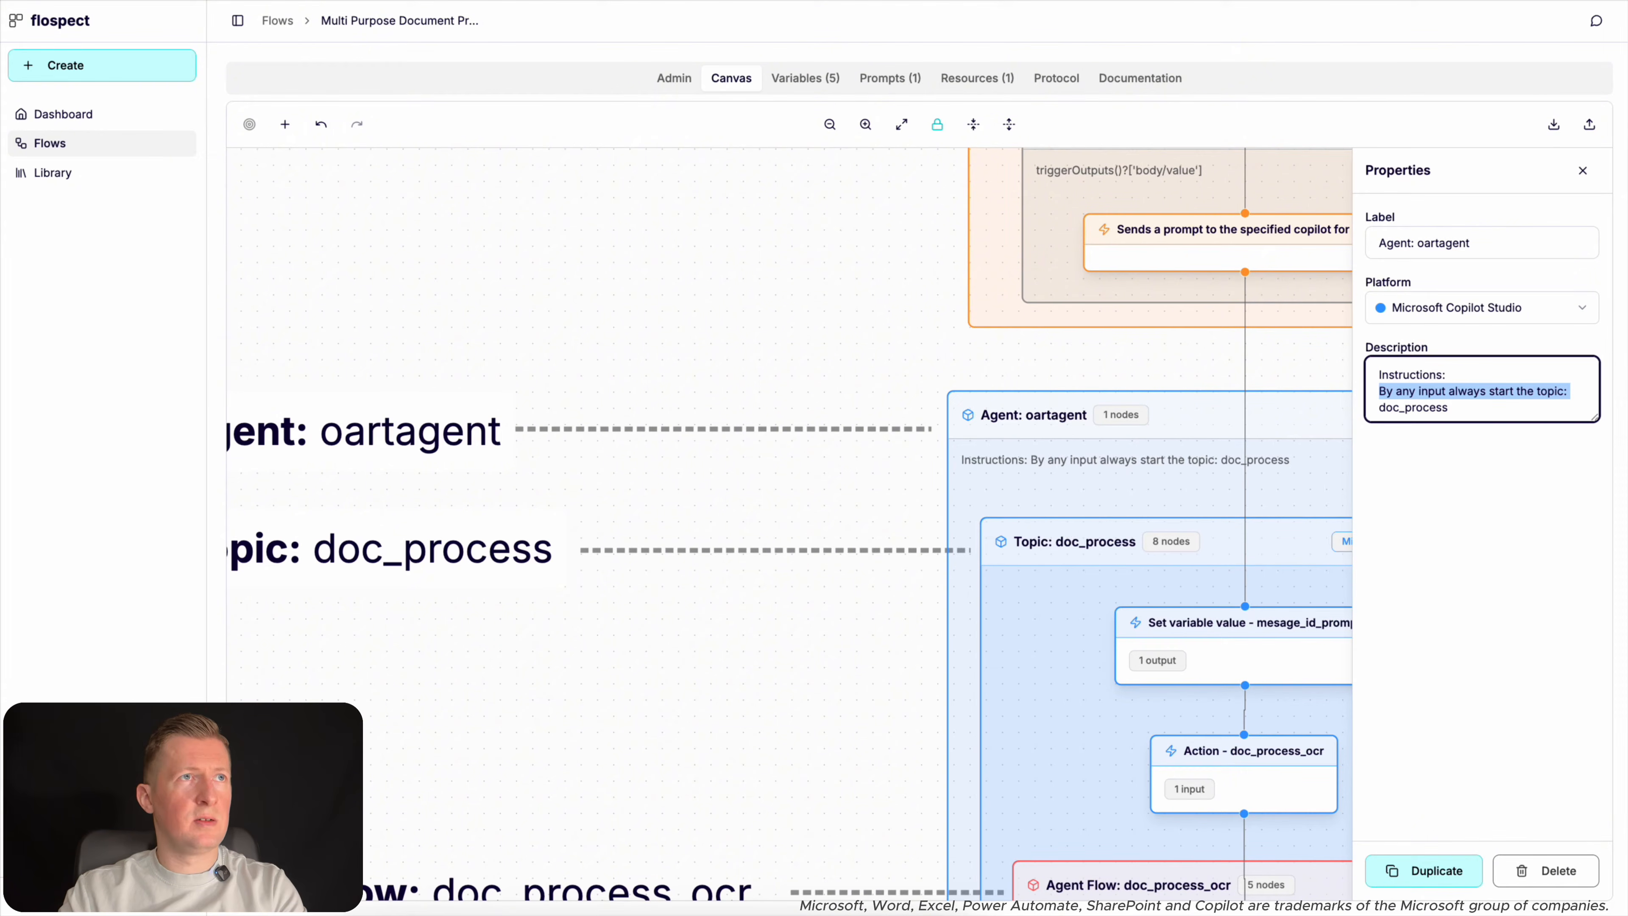
In Copilot Studio, try to enter "By any input always start the topic:" with a topic reference as oartagent's instructions.
key("ctrl+Tab")
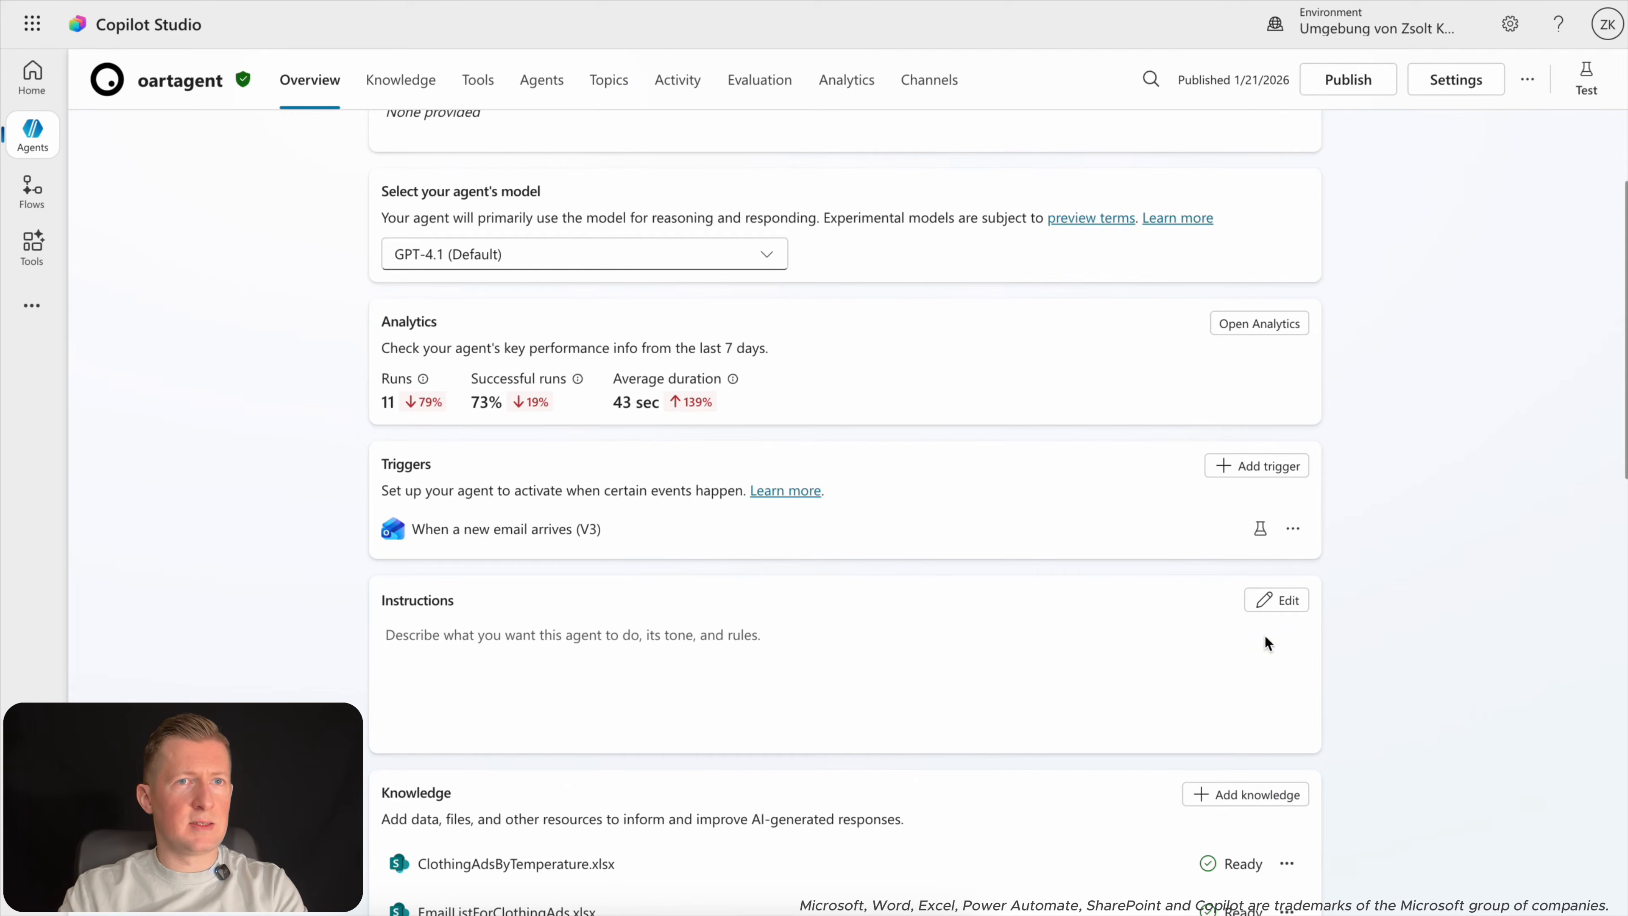
left_click(1291, 602)
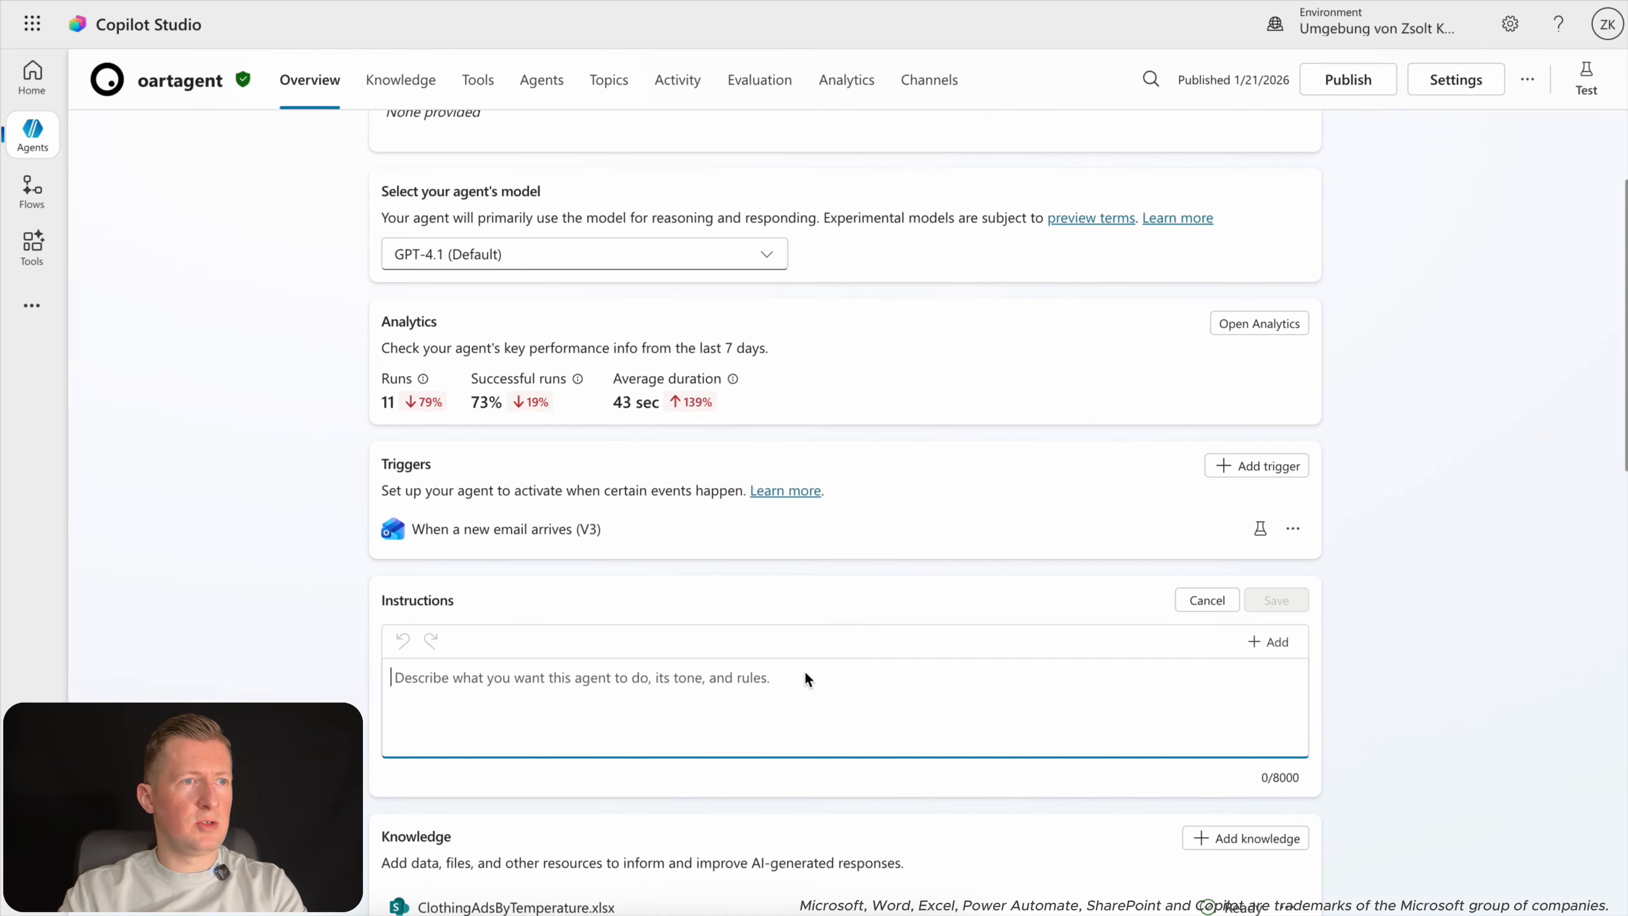
key("ctrl+v")
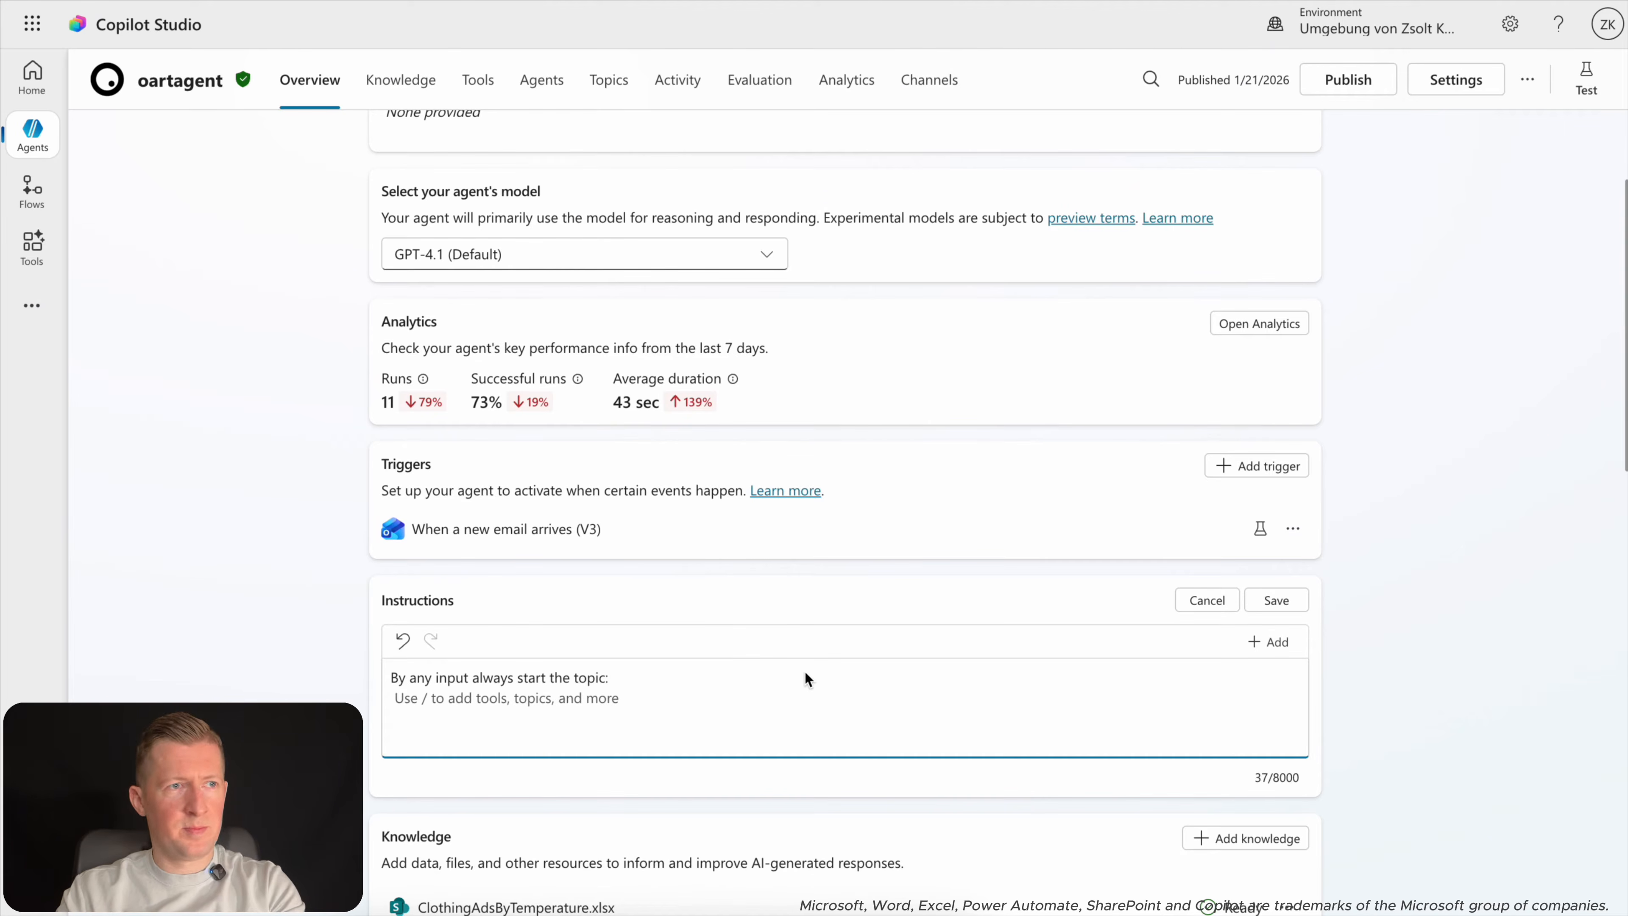
type("/")
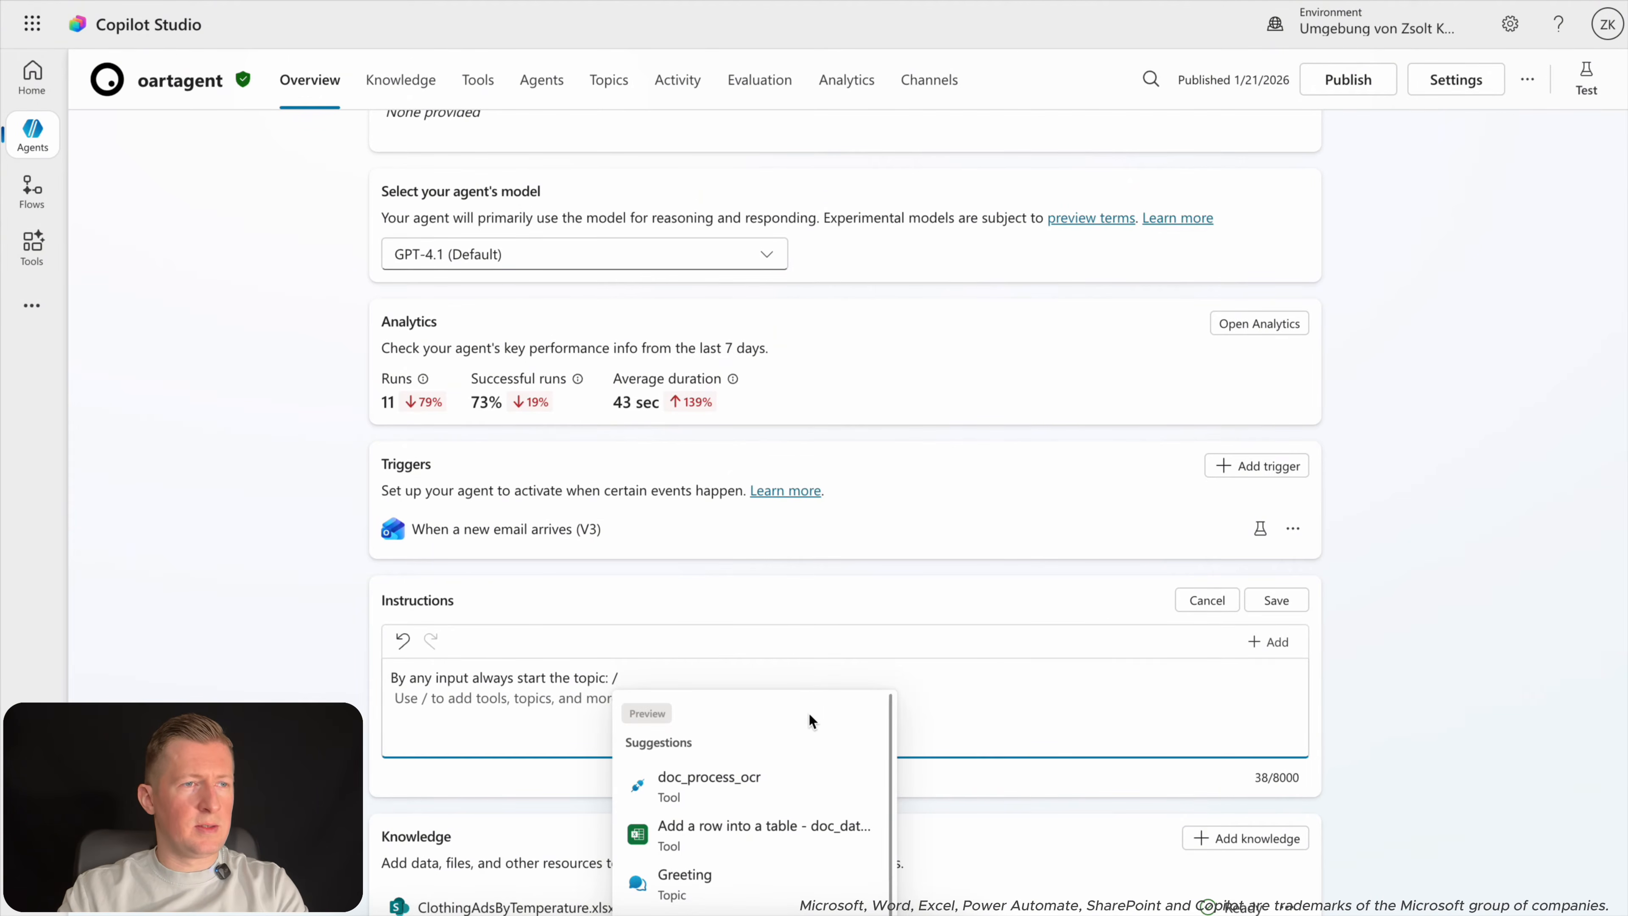
scroll(1000, 693, "down", 2)
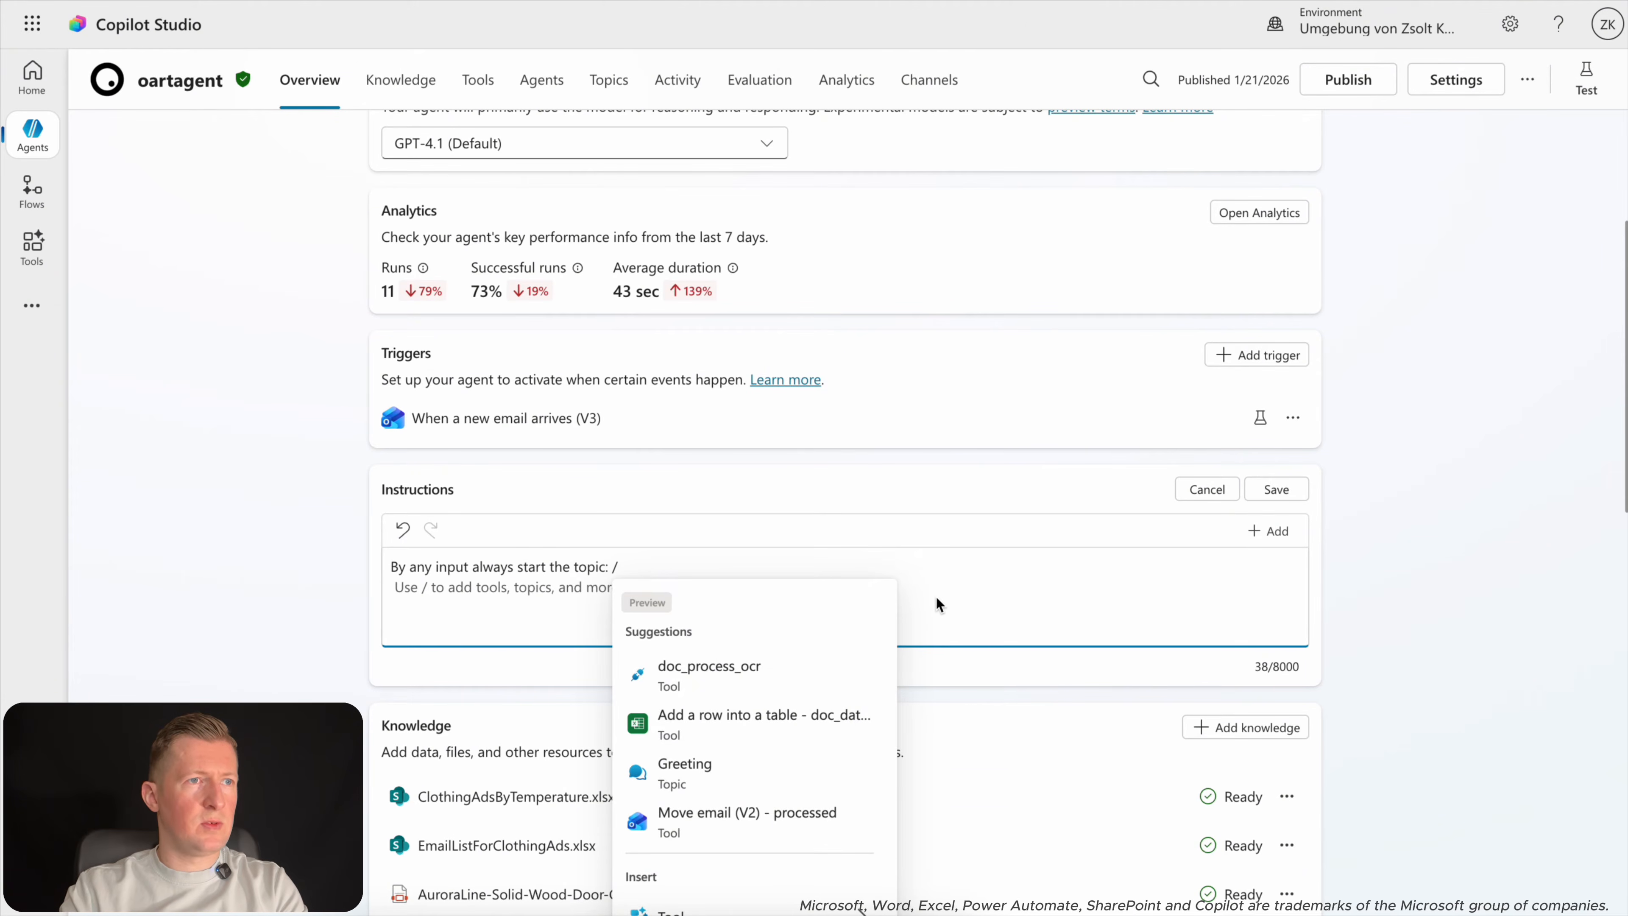
key("BackSpace")
key("BackSpace")
left_click(1276, 490)
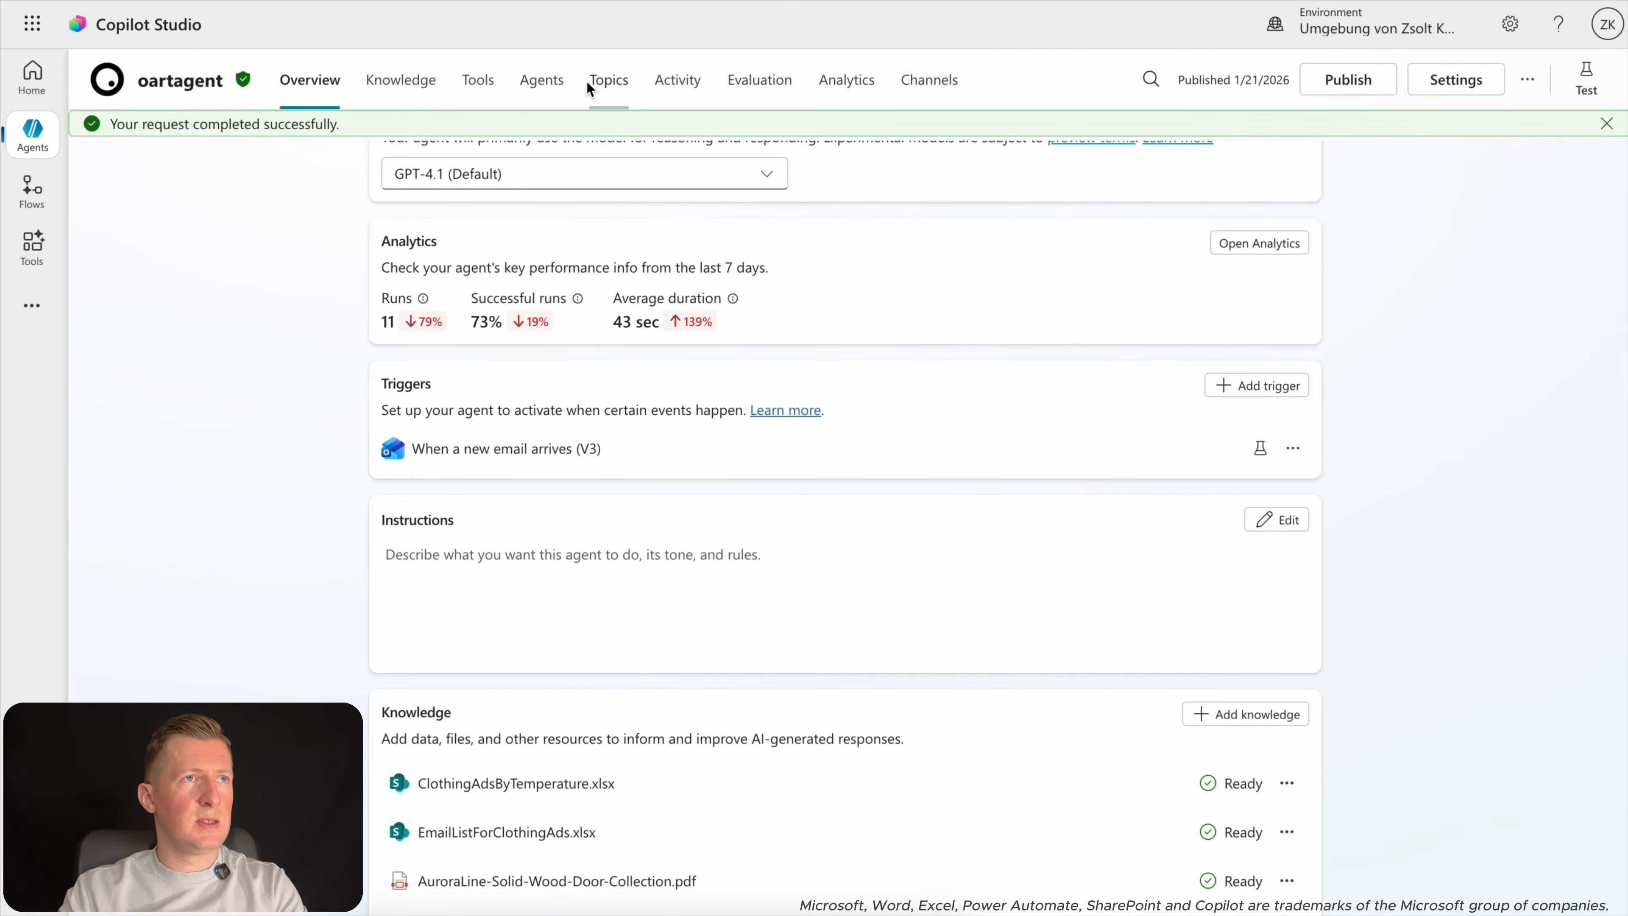
Create a blank topic for oartagent and name it doc_process.
left_click(588, 82)
left_click(170, 181)
left_click(181, 214)
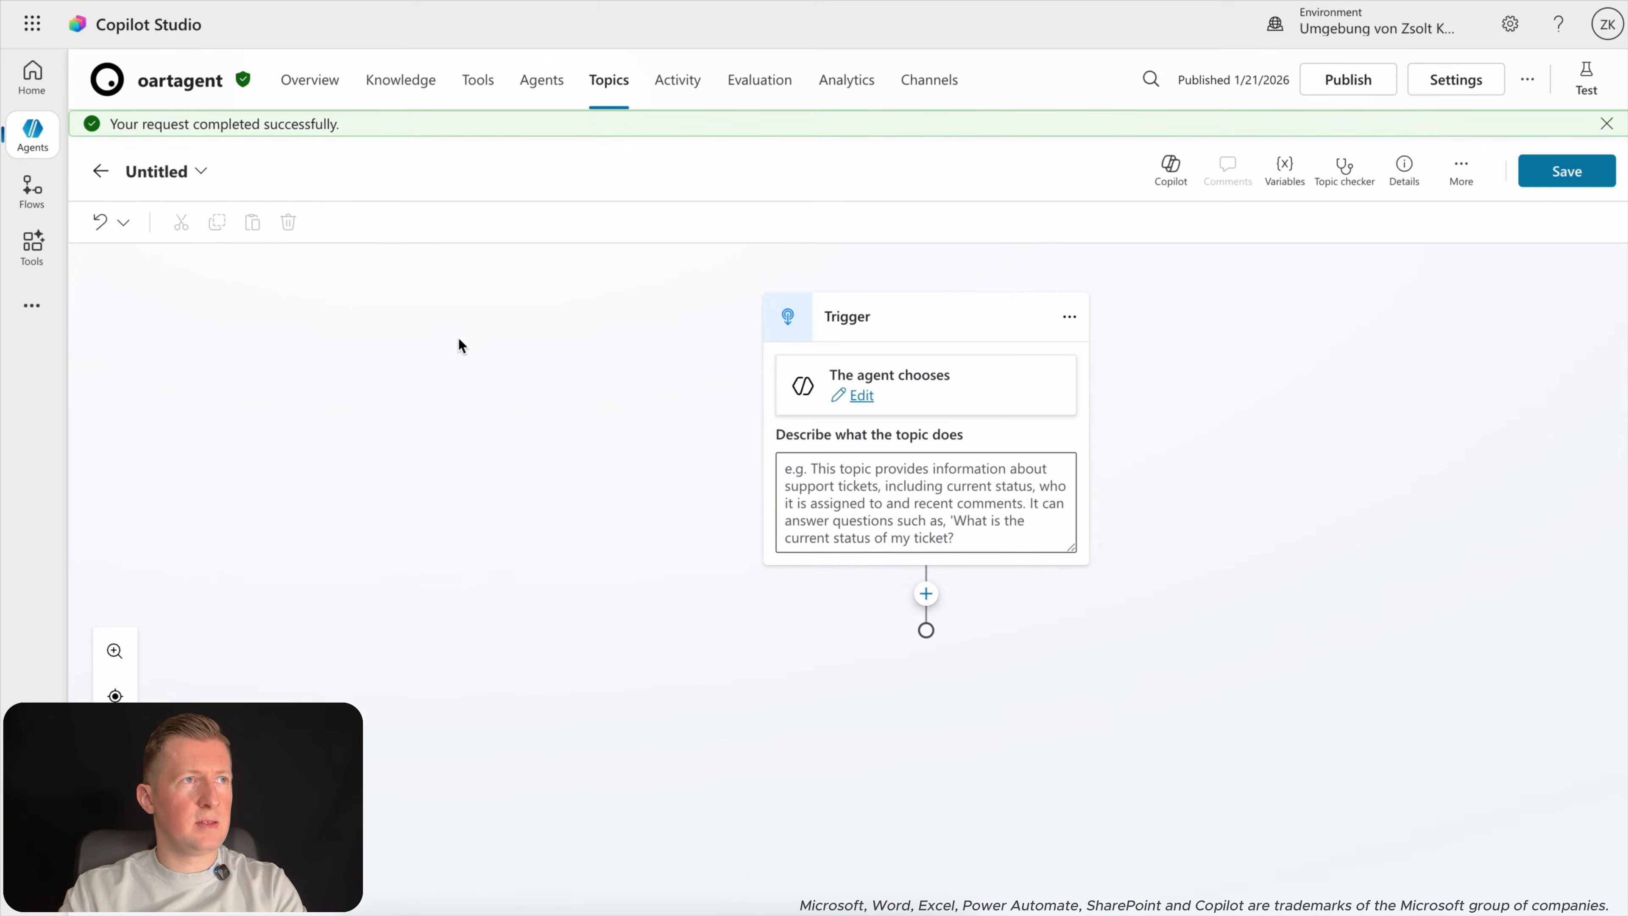
left_click(166, 172)
type("d")
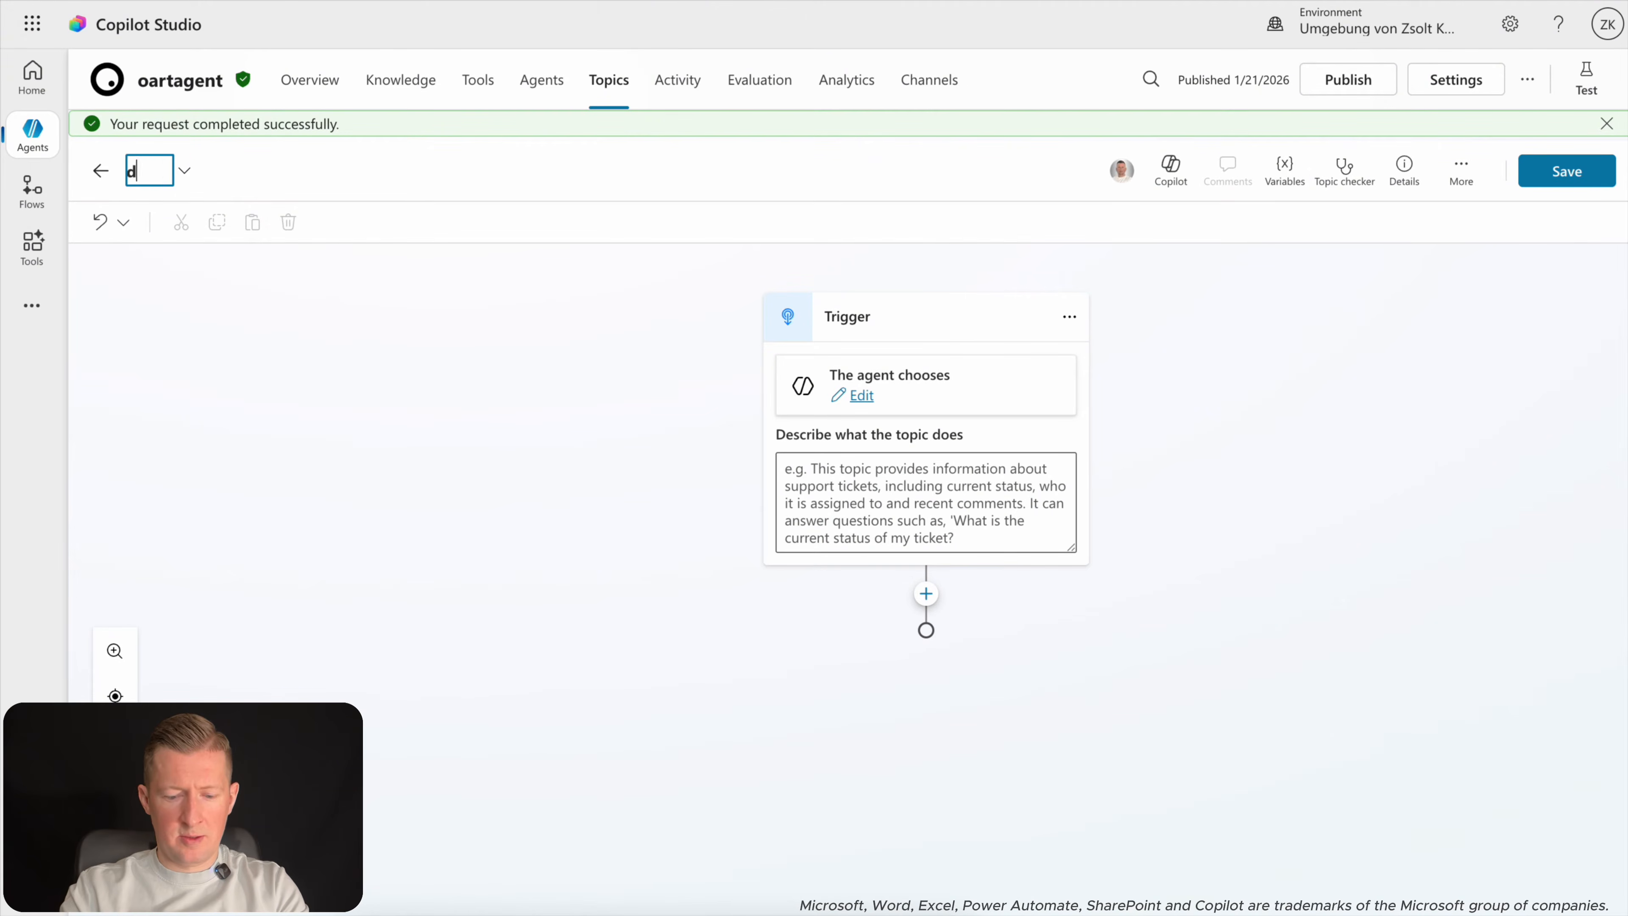
type("oc_process")
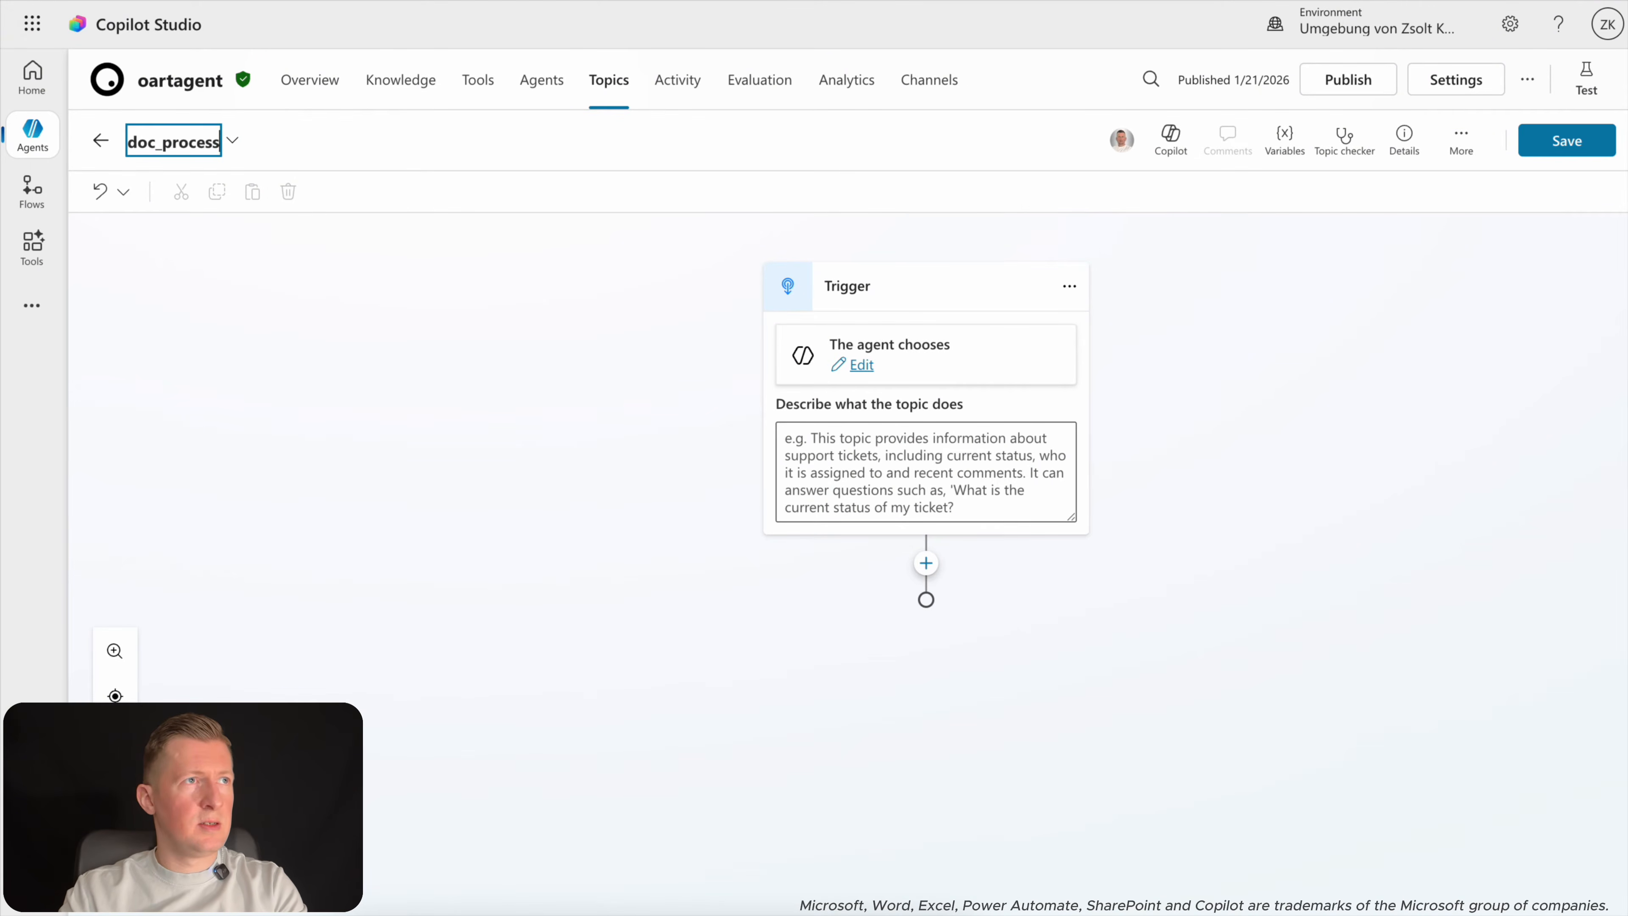
left_click(320, 423)
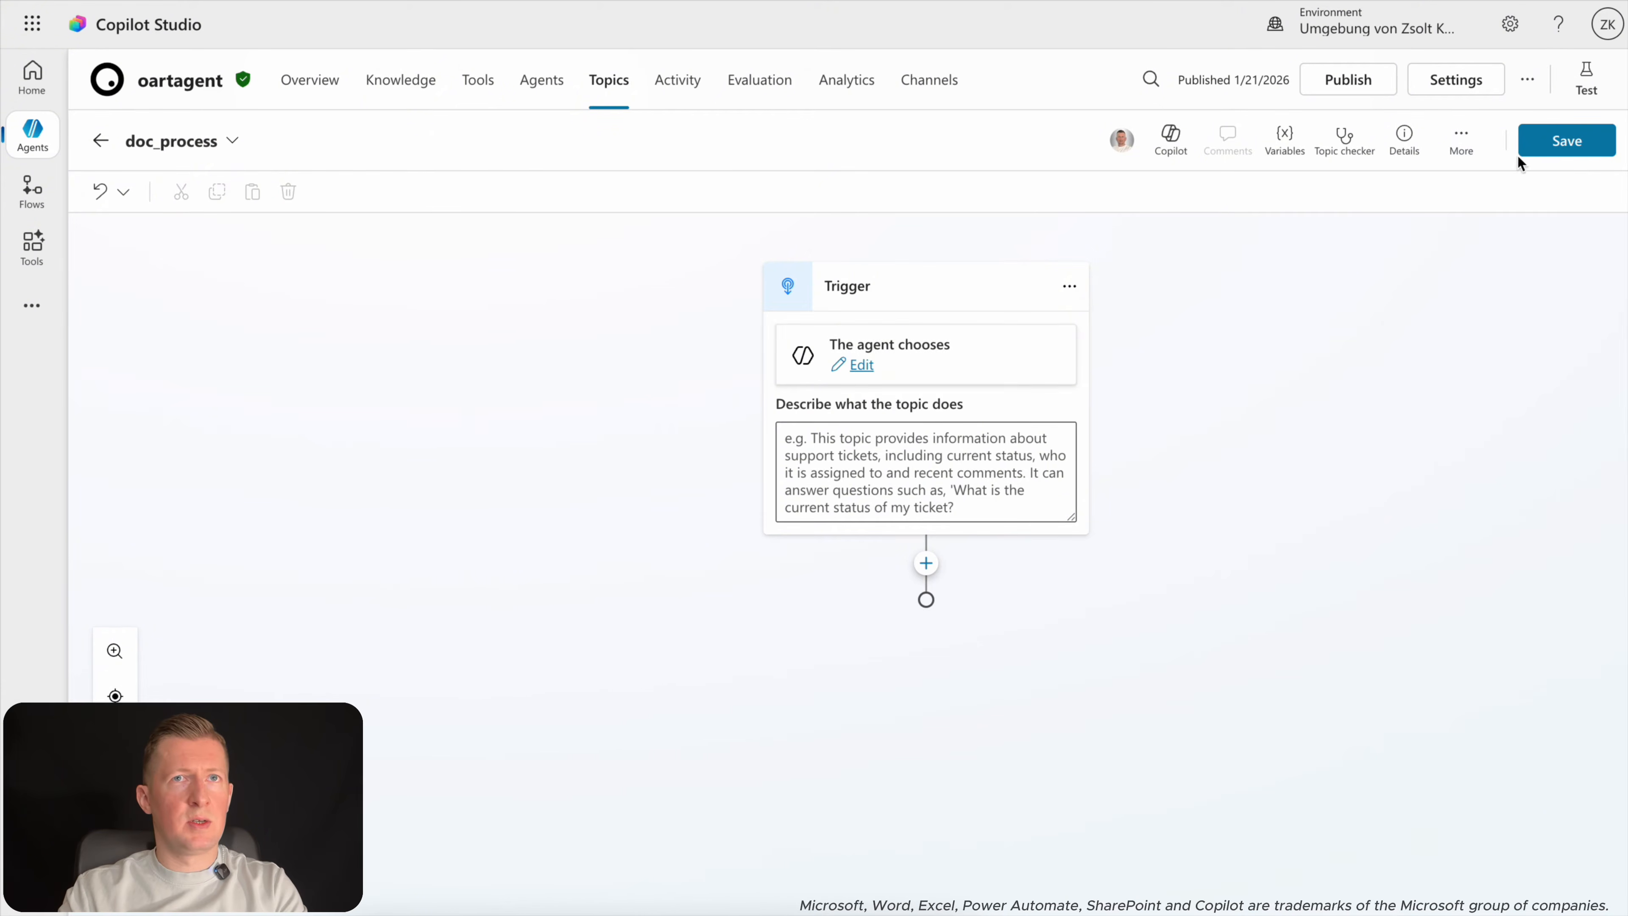
Save the doc_process topic and complete oartagent's instructions "By any input always start the topic:" with a reference to doc_process.
left_click(1561, 157)
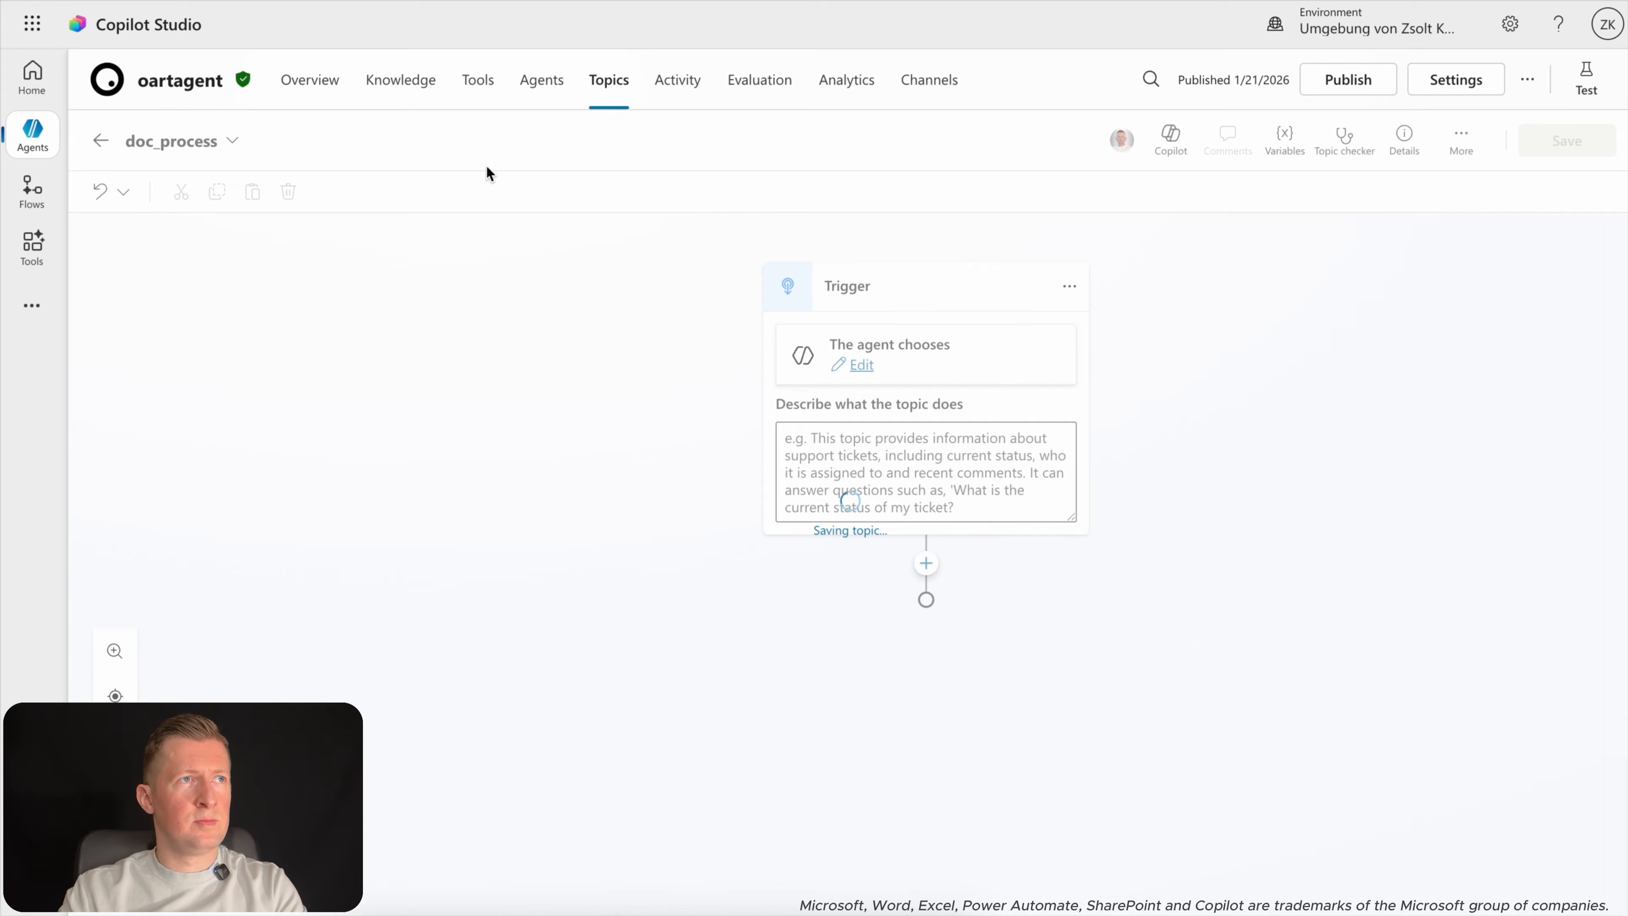
left_click(324, 83)
scroll(1257, 847, "down", 1)
scroll(1257, 846, "down", 1)
left_click(1277, 714)
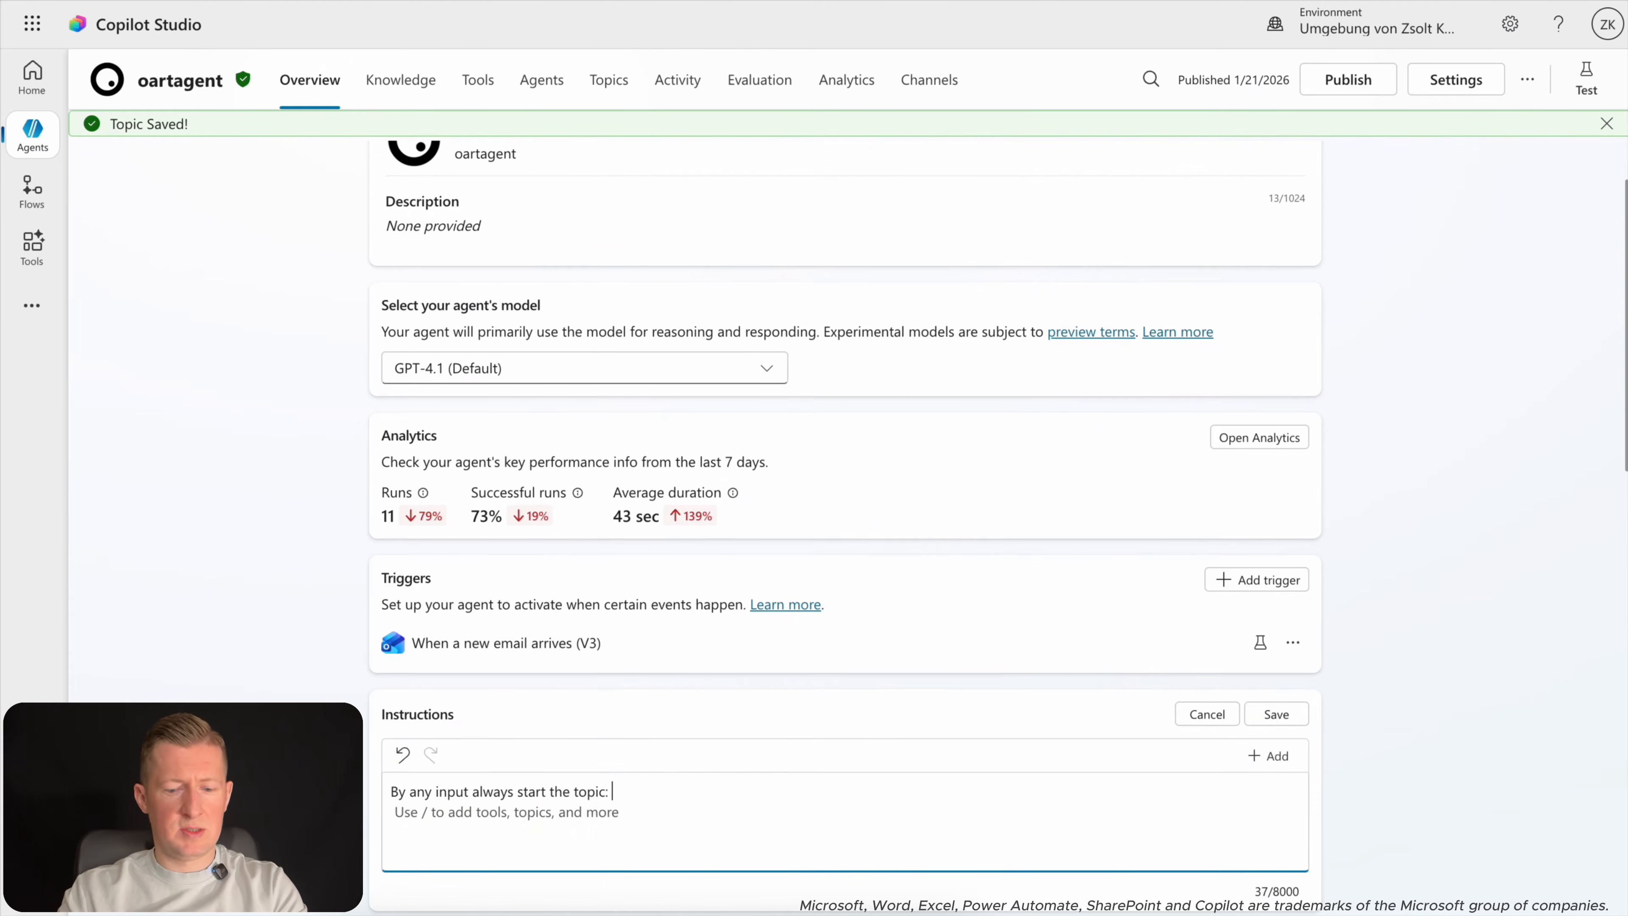
type("/")
scroll(1053, 771, "down", 1)
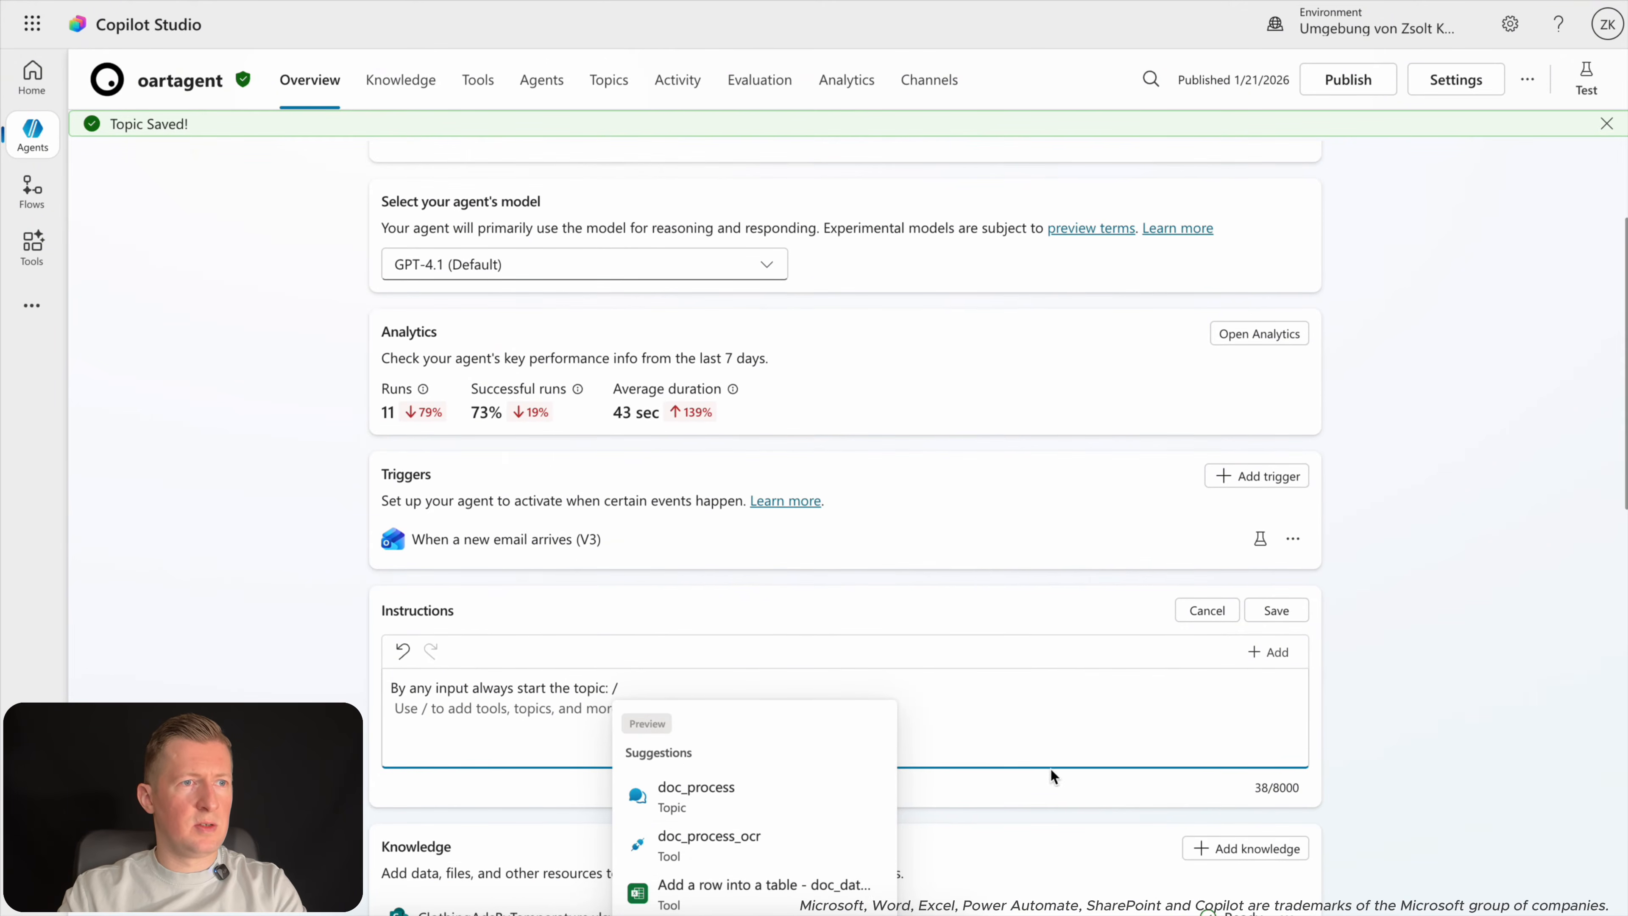
left_click(715, 806)
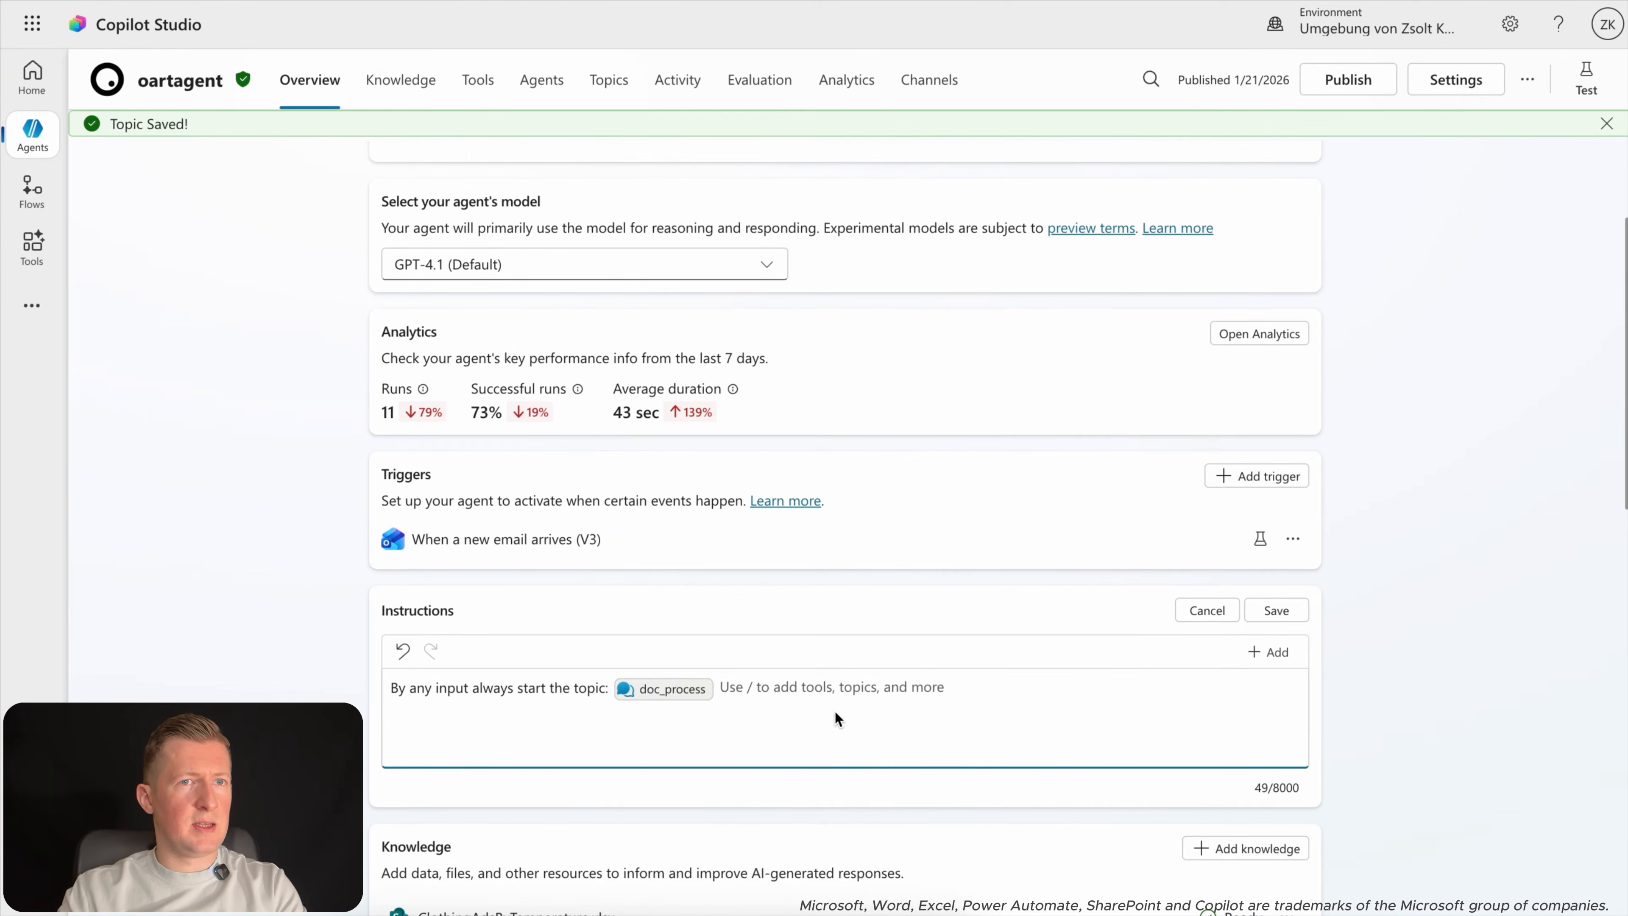
left_click(1276, 580)
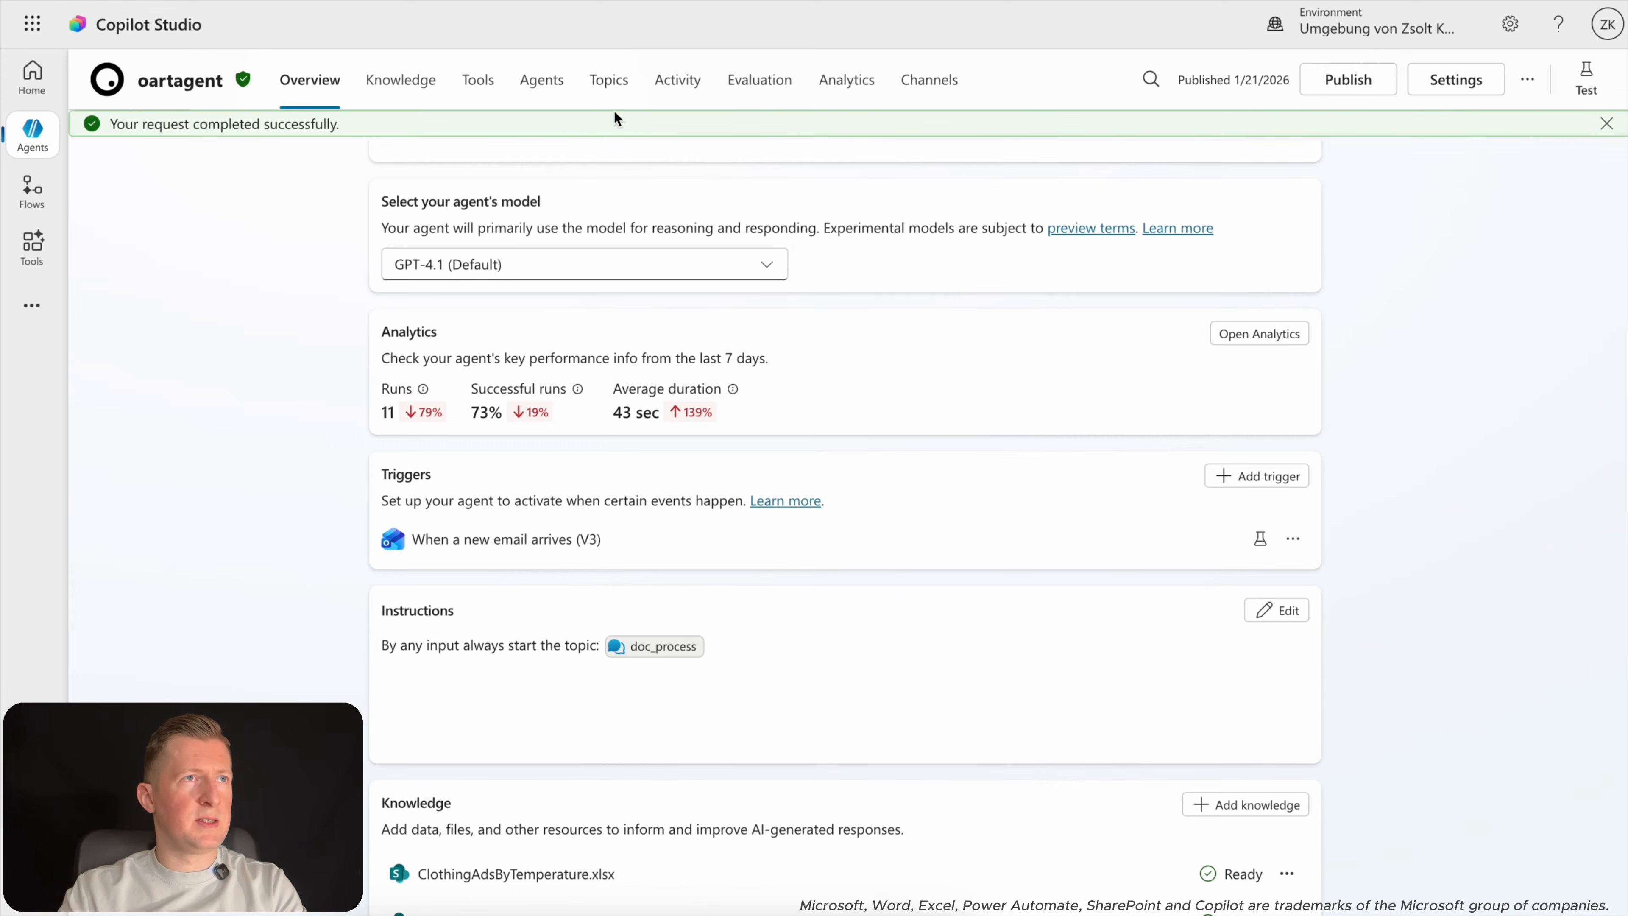
Reopen the doc_process topic, and in the flospect diagram show the properties of its Set variable value node.
left_click(612, 80)
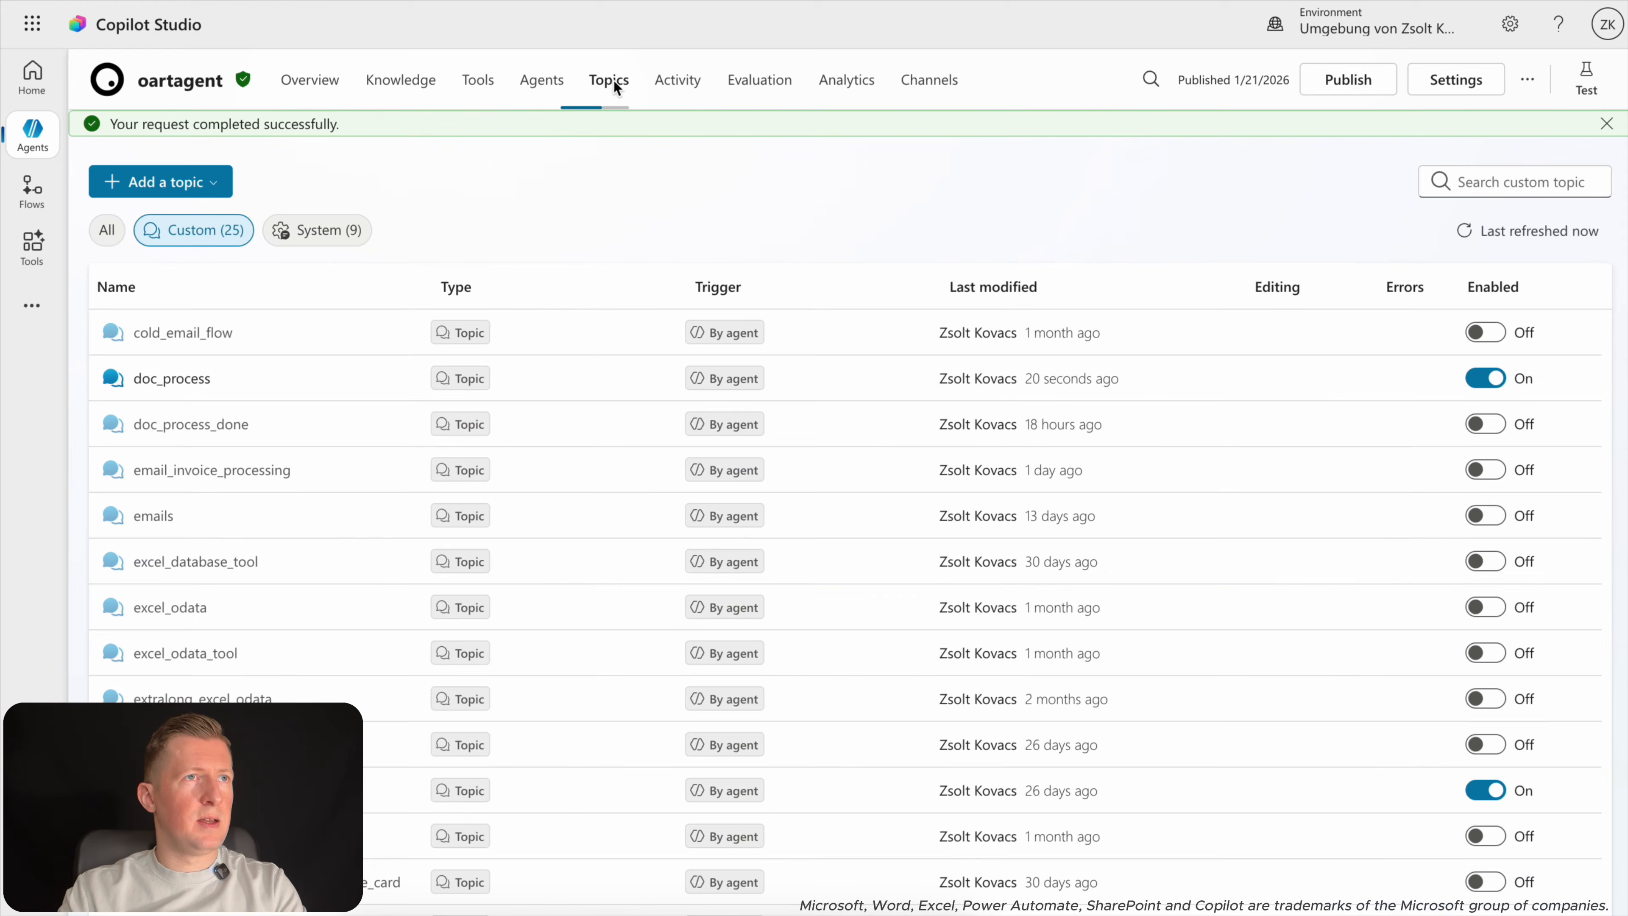
left_click(168, 377)
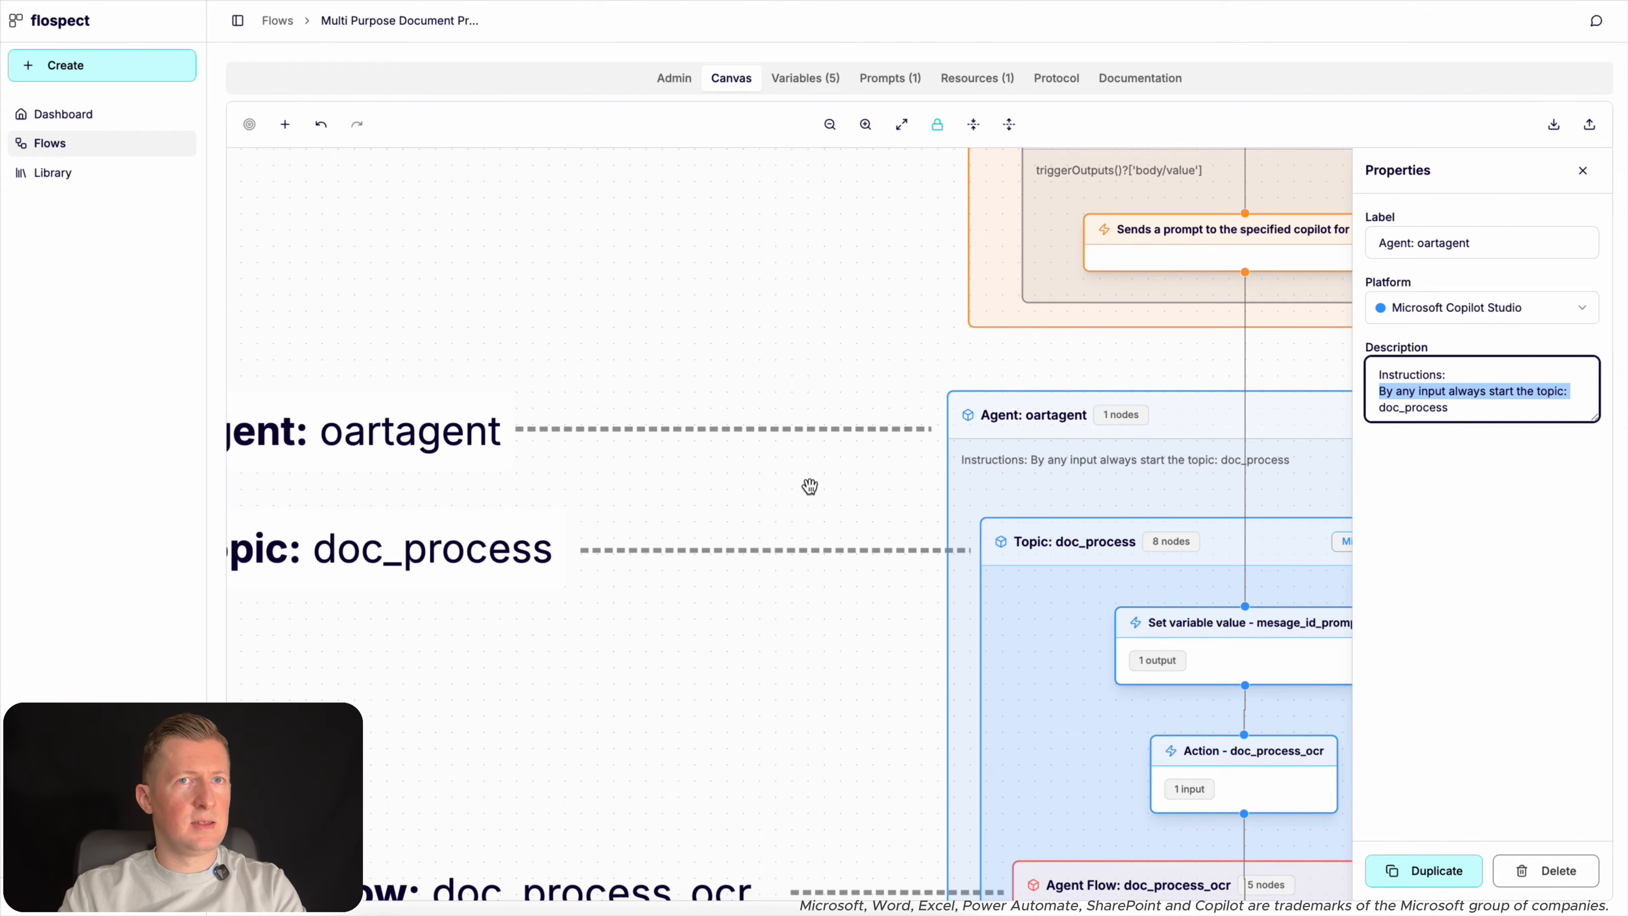
scroll(809, 487, "down", 5)
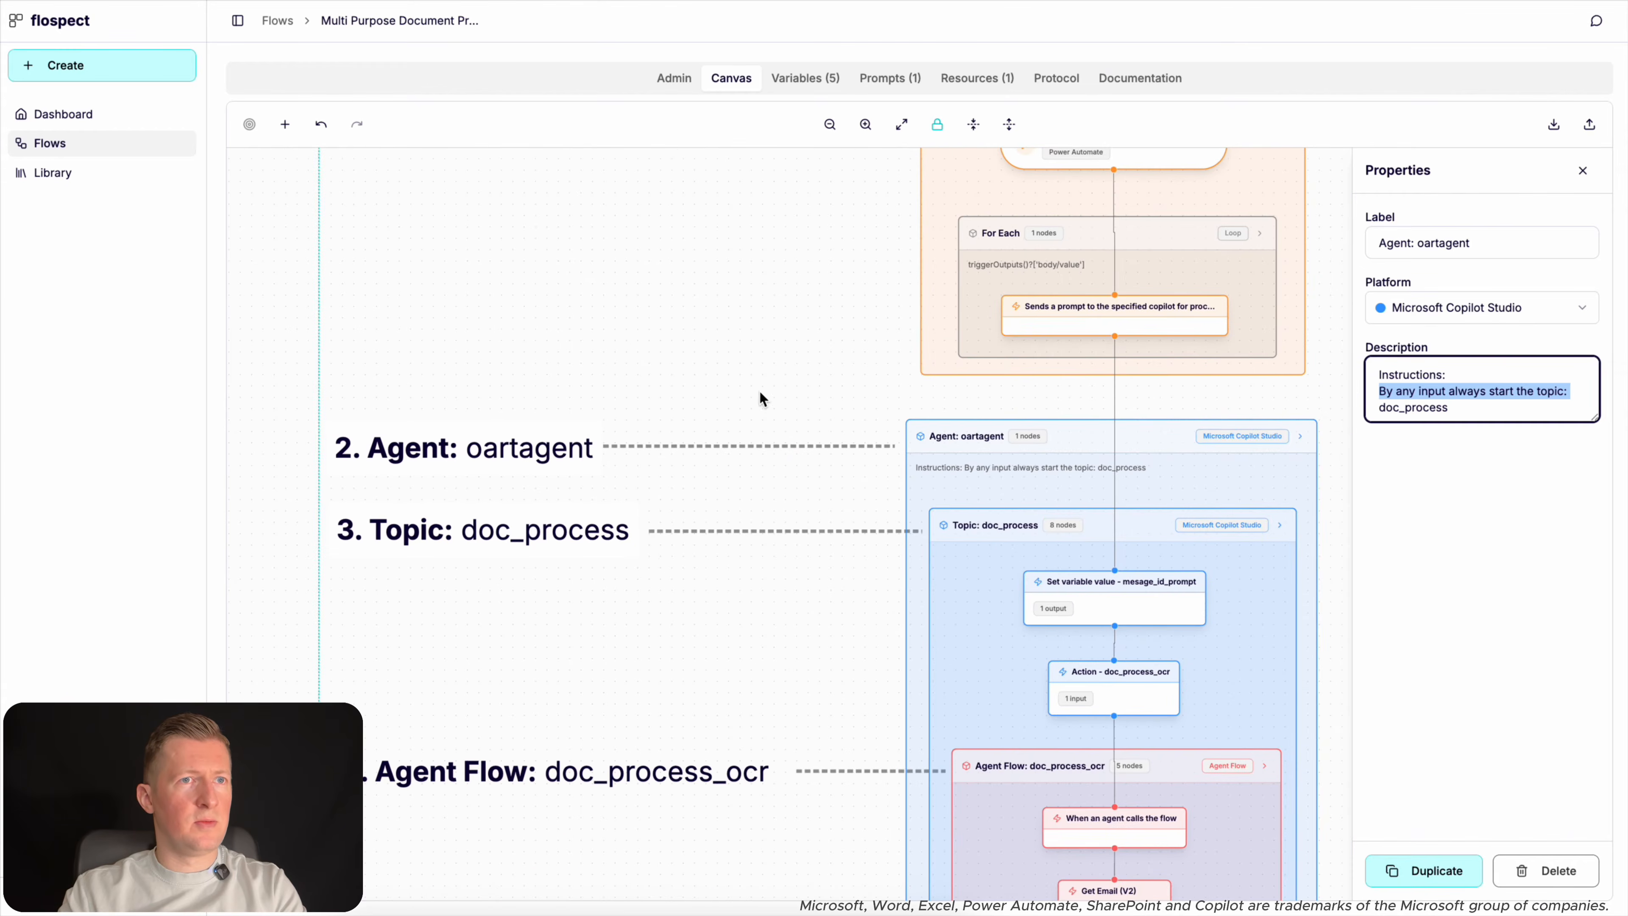
left_click_drag(759, 396, 669, 389)
left_click(1088, 602)
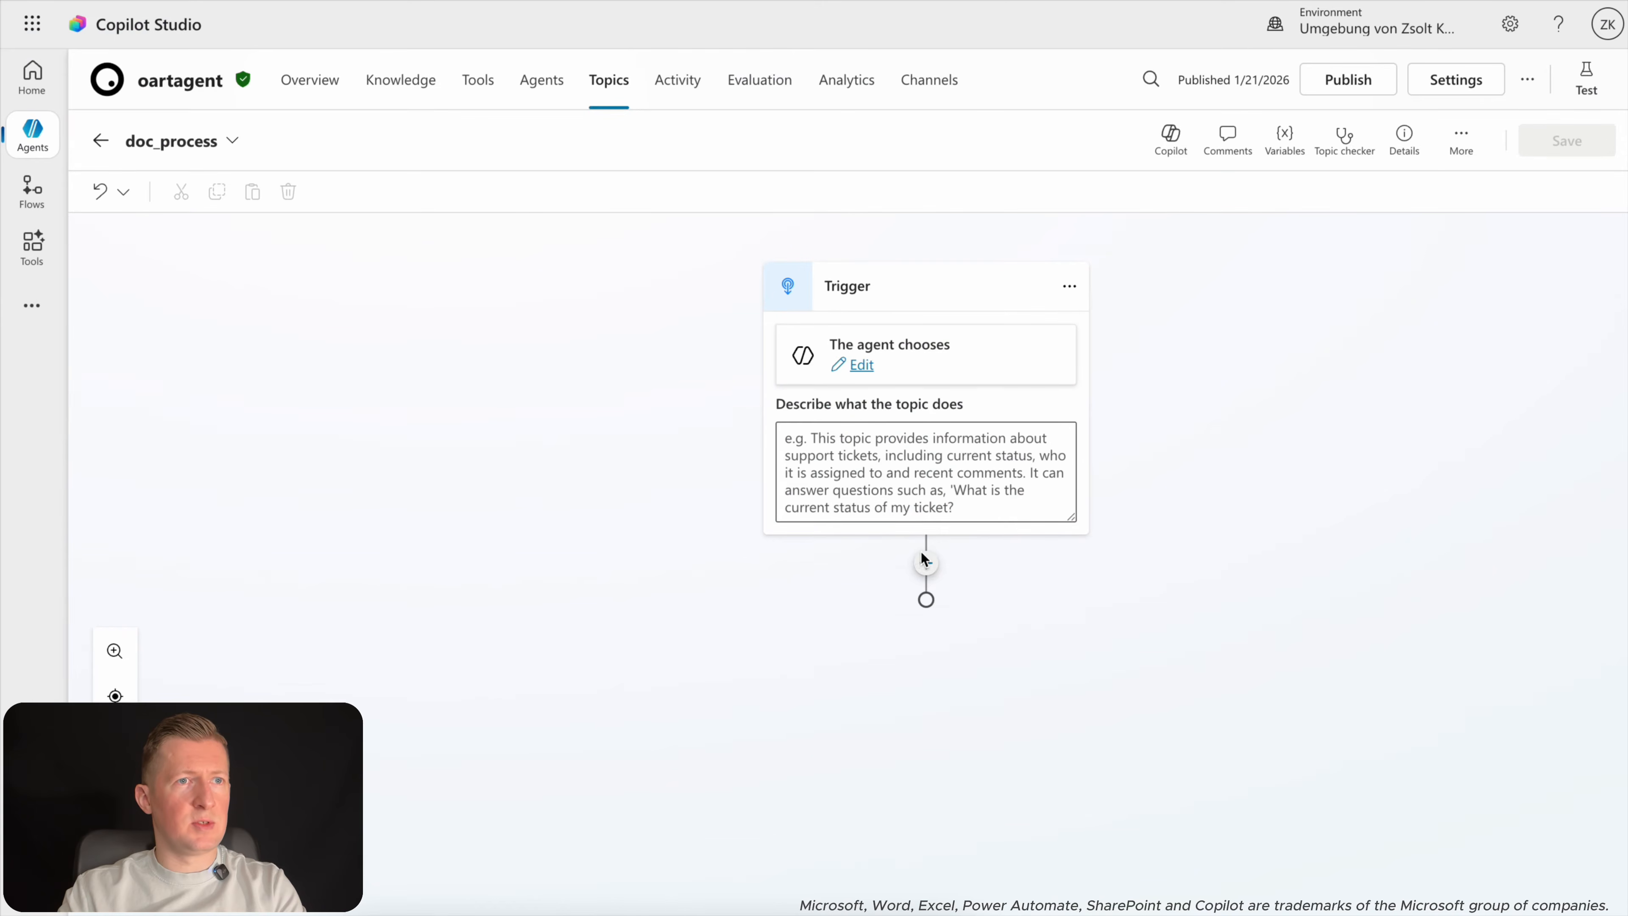
In Copilot Studio, add a Set variable value node below the doc_process trigger and assign it a new variable.
left_click(925, 563)
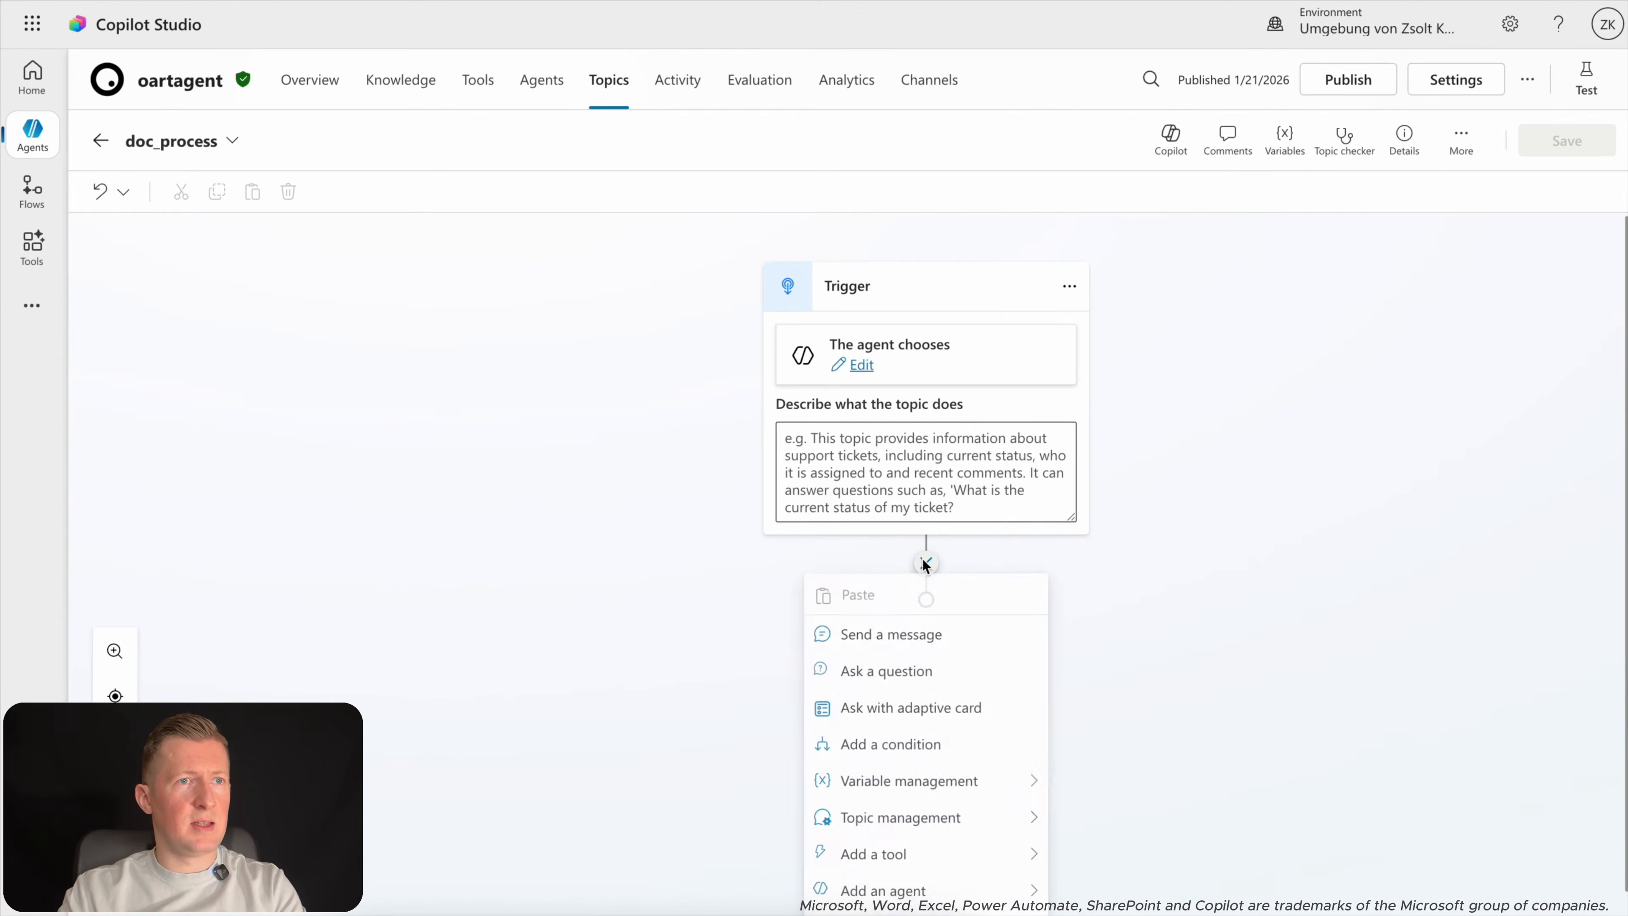
mouse_move(1010, 756)
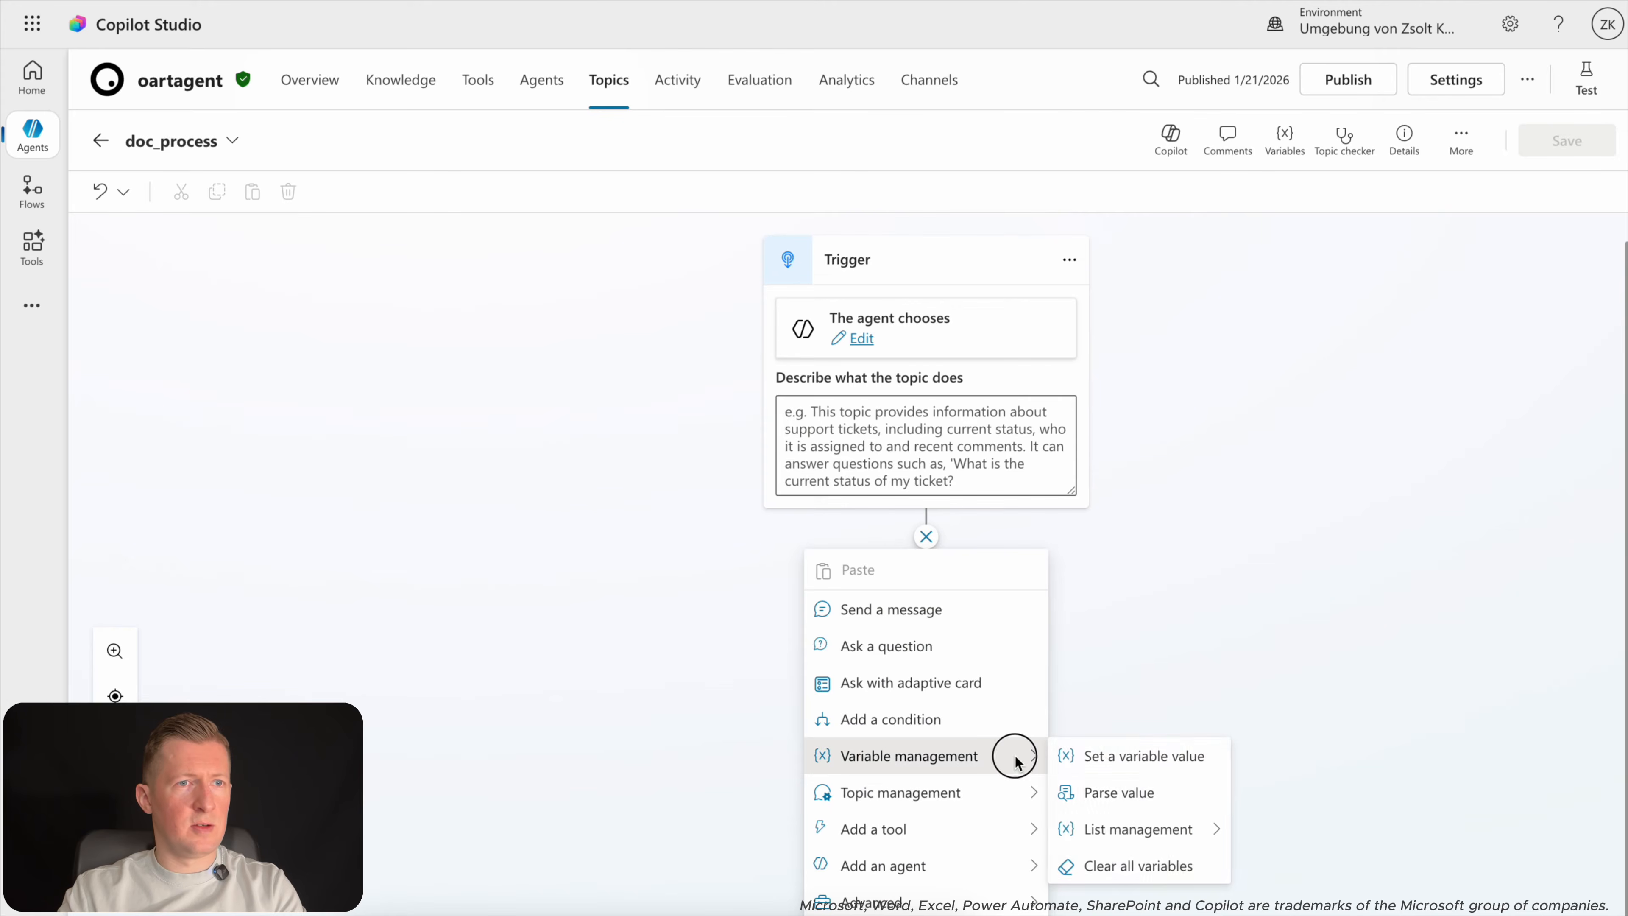
left_click(1107, 756)
left_click(1057, 701)
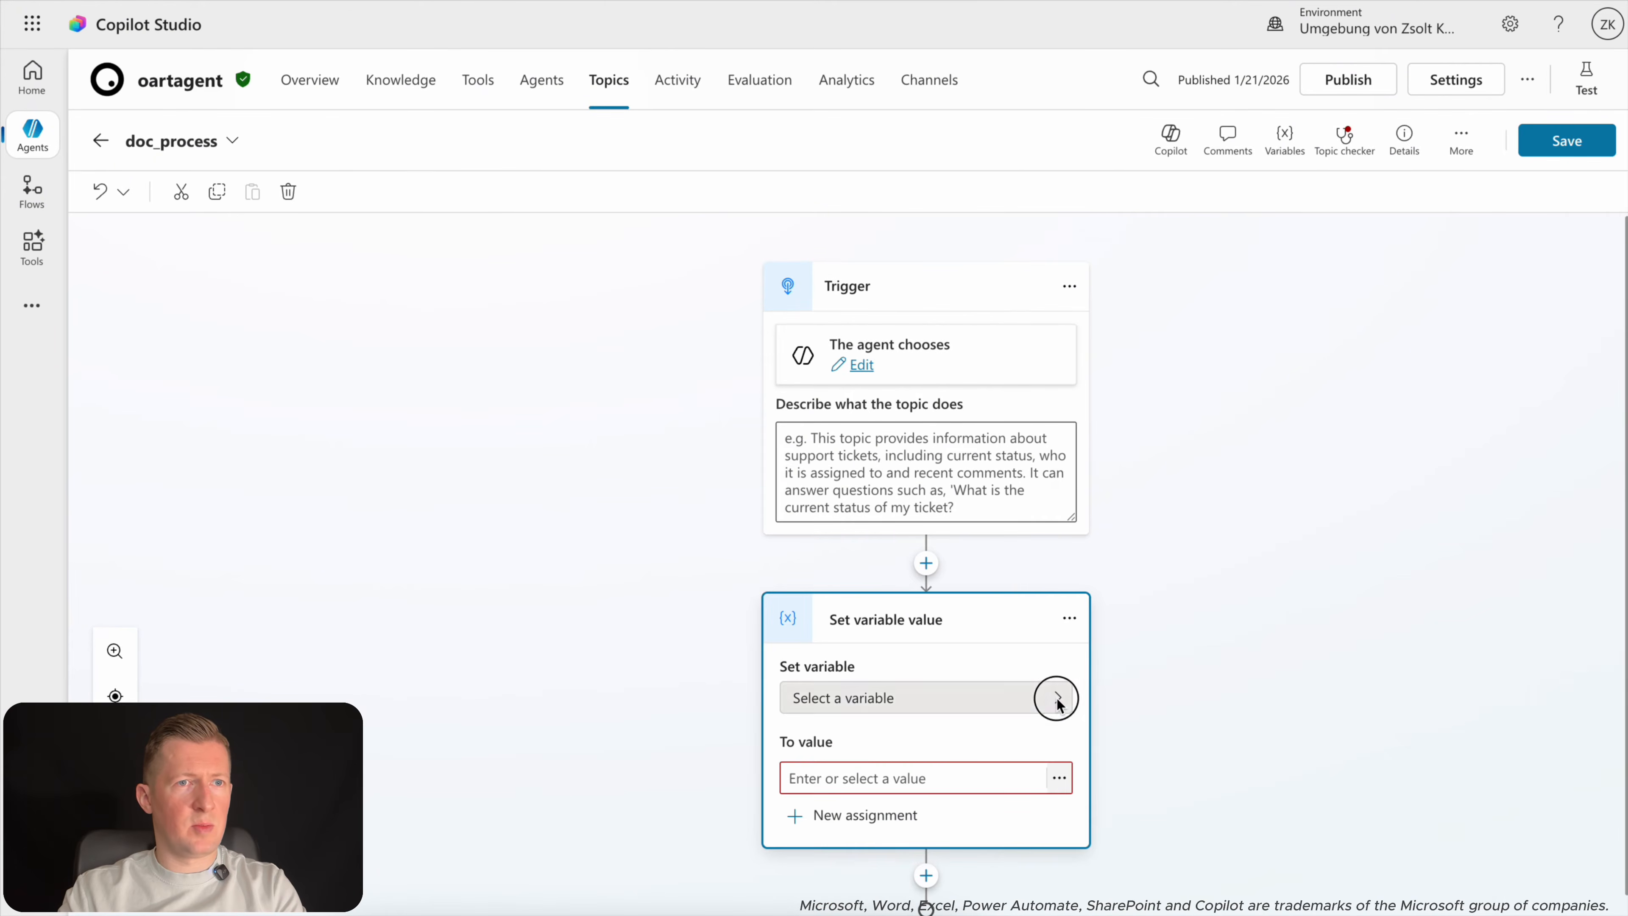
left_click(1270, 807)
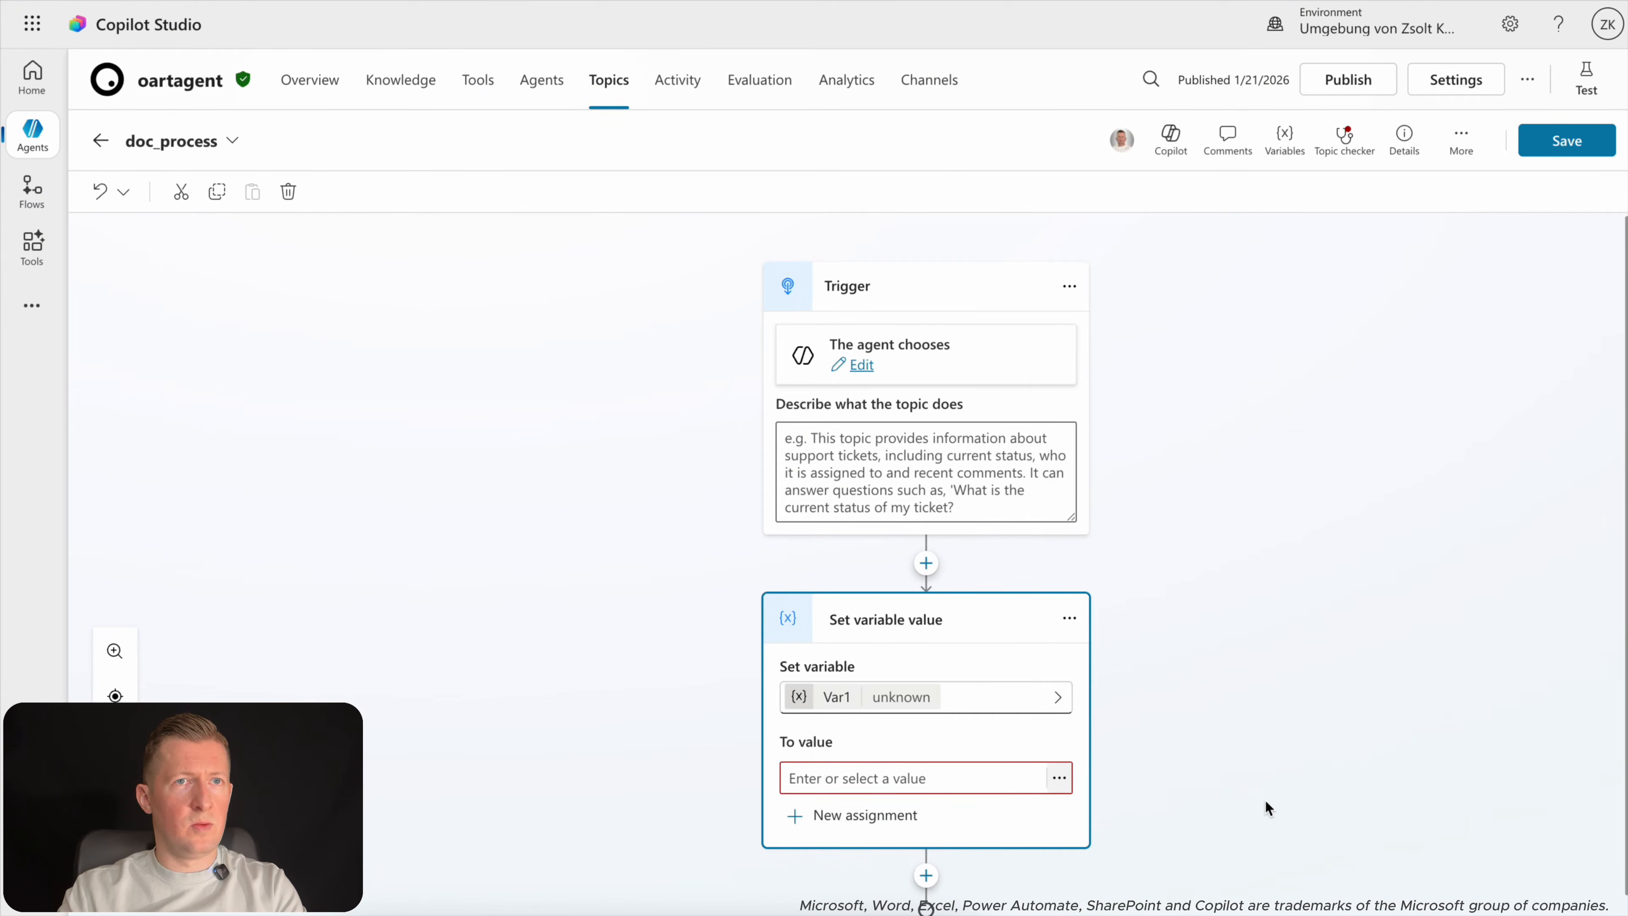
Rename the new variable mesage_id_prompt, copying the name from the node's label in flospect.
left_click(827, 704)
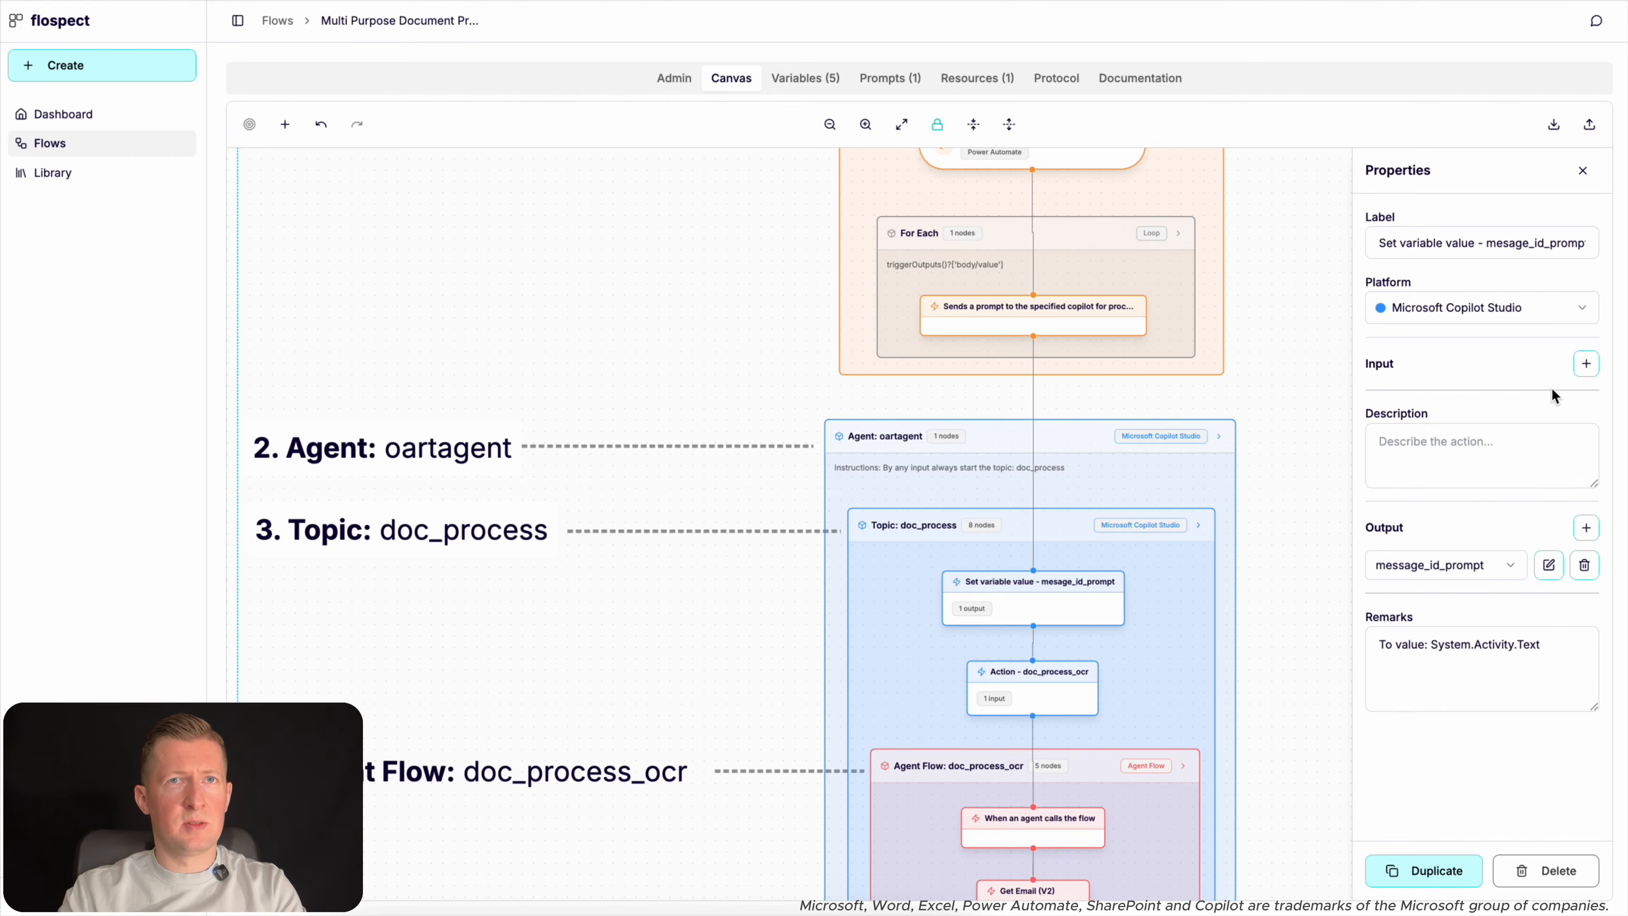
left_click(1488, 246)
left_click_drag(1487, 246, 1588, 247)
key("ctrl+c")
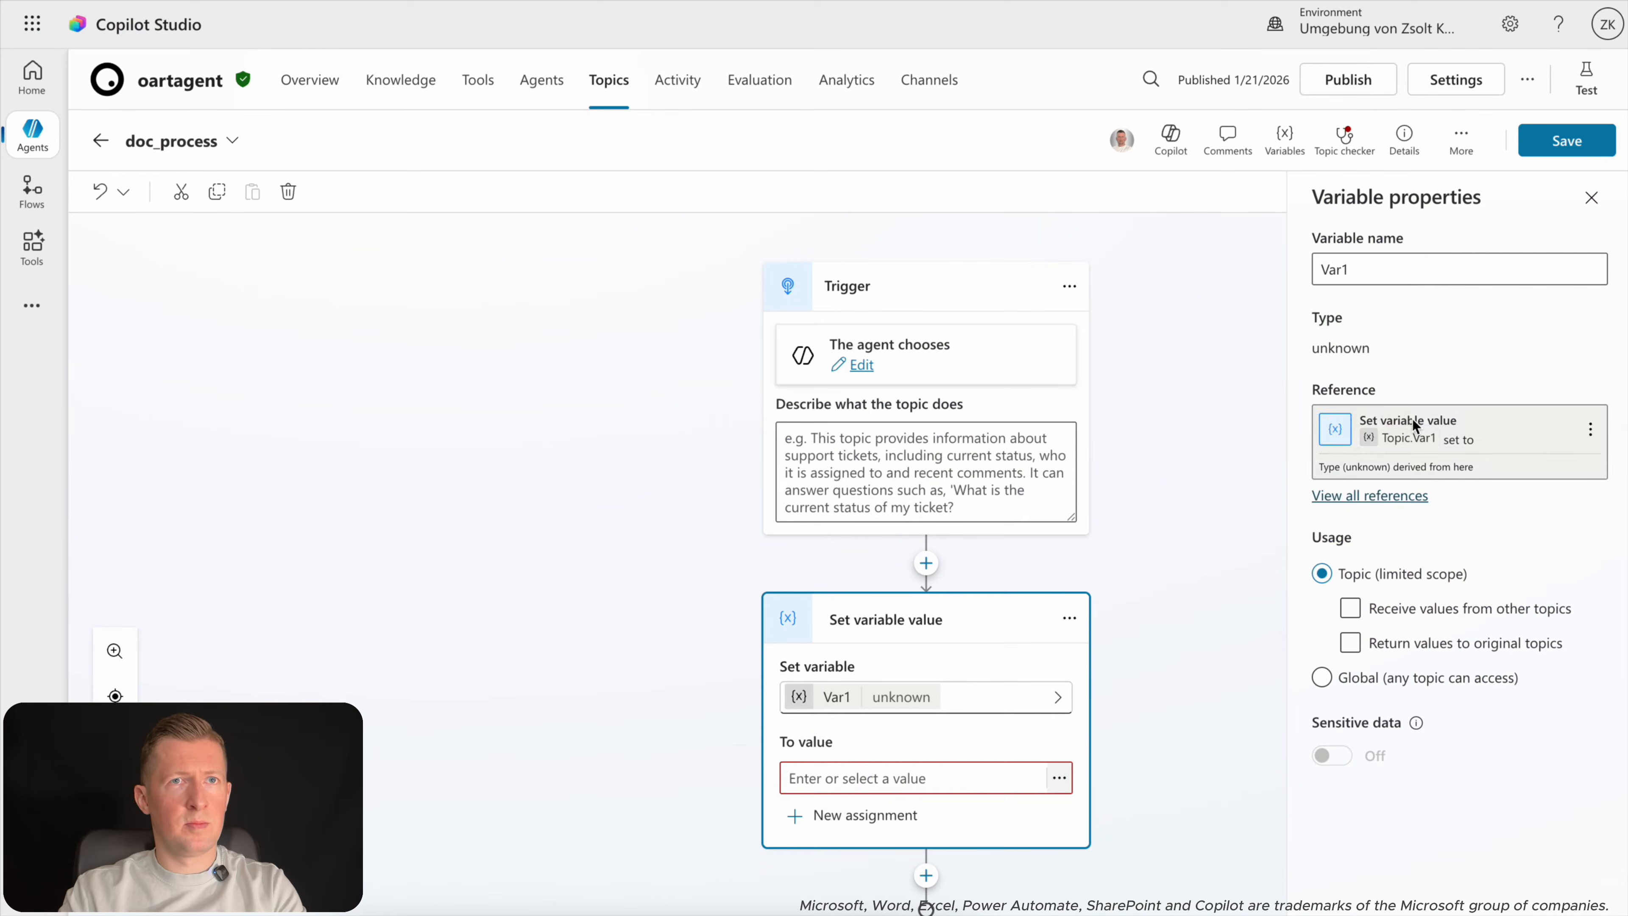
left_click(1375, 282)
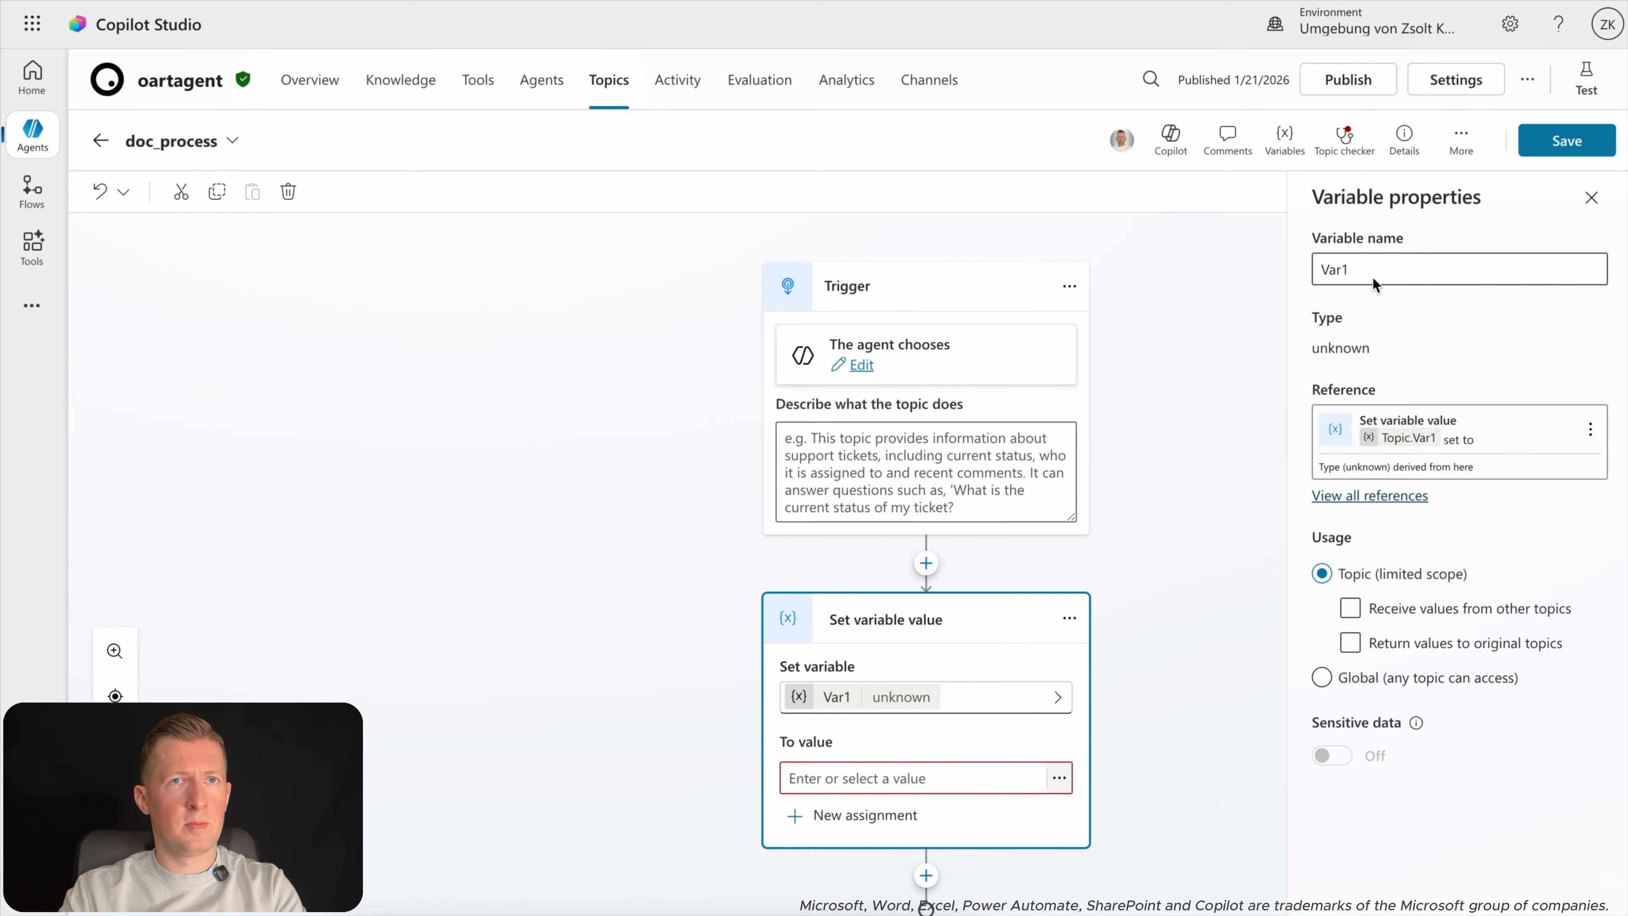
left_click_drag(1355, 269, 1301, 263)
key("ctrl+v")
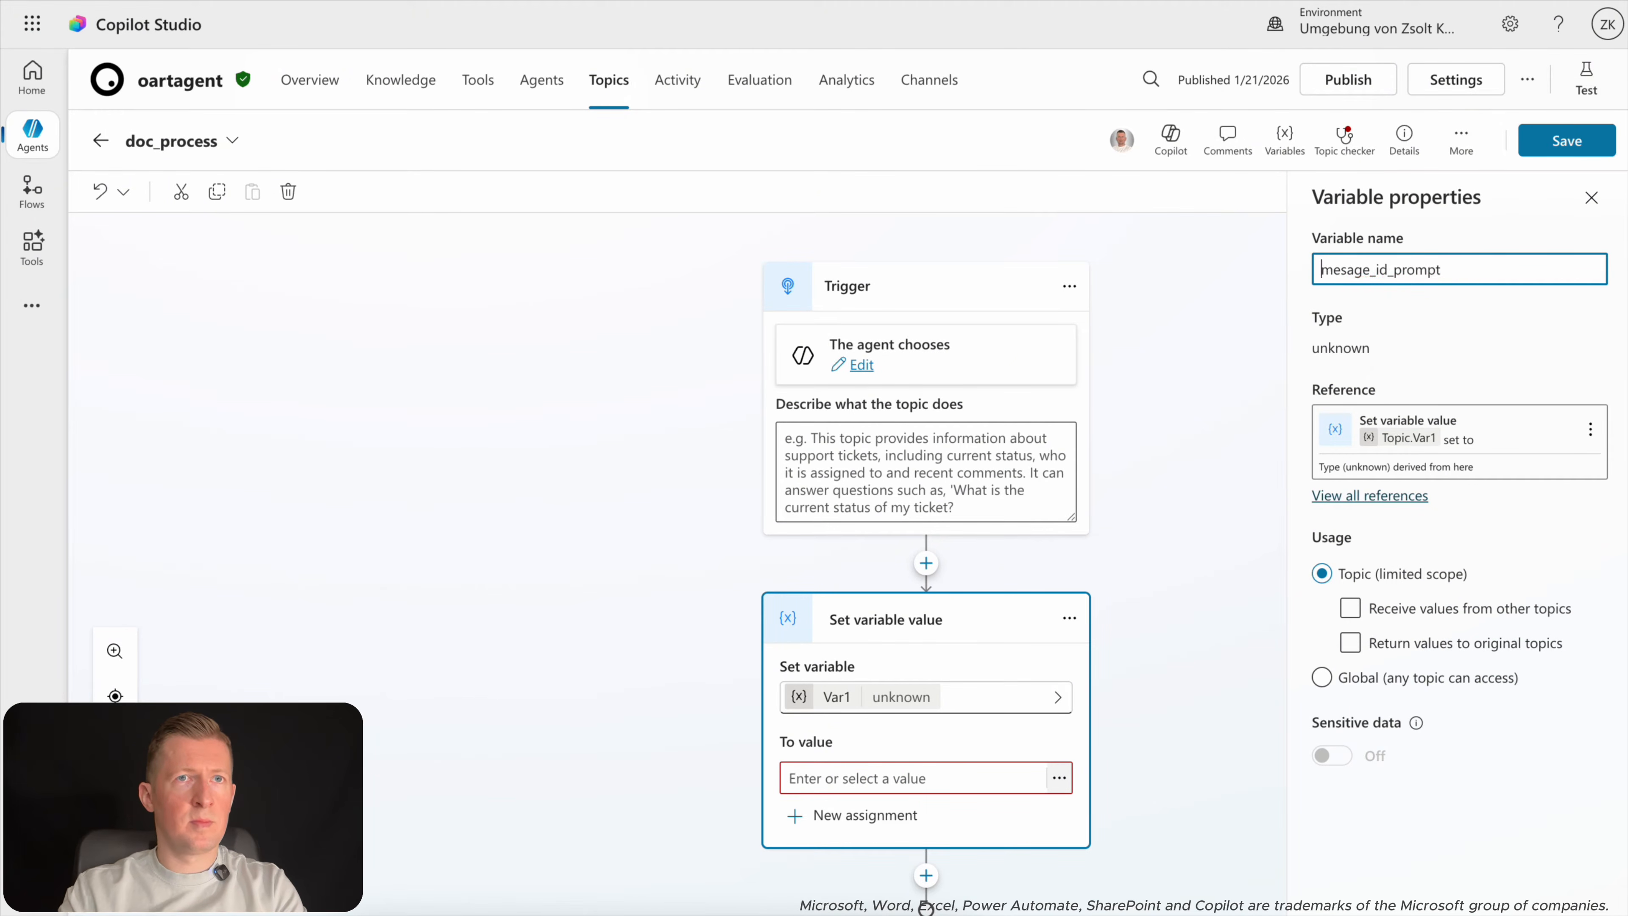
left_click(1528, 340)
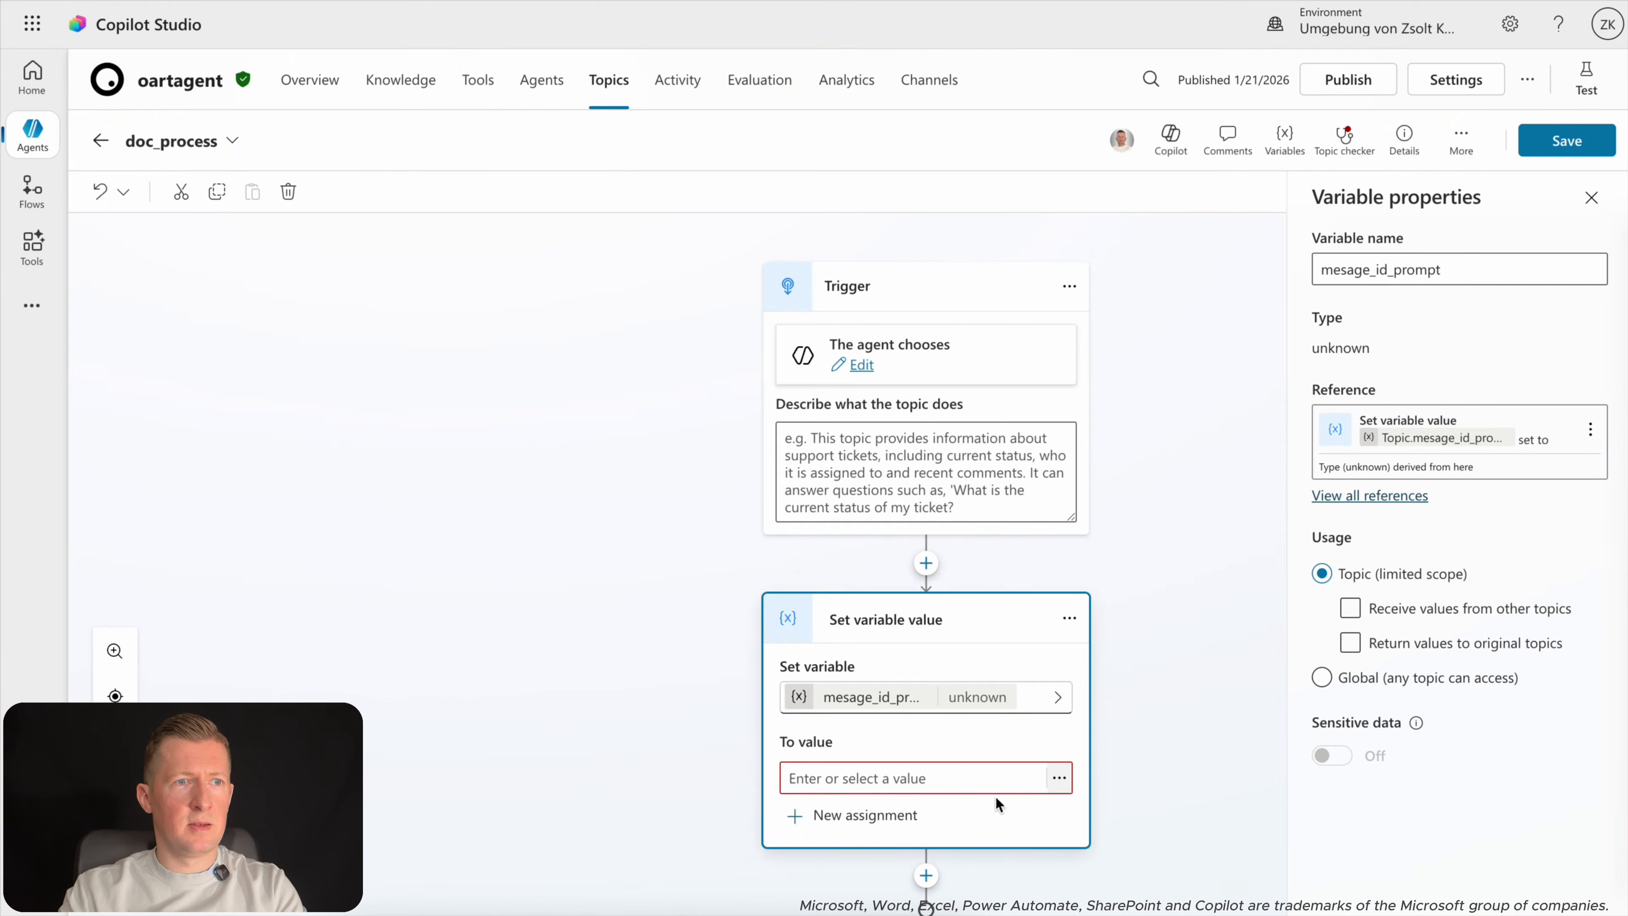
Set the value of mesage_id_prompt to the system variable Activity.Text and close the node's properties.
left_click(1060, 779)
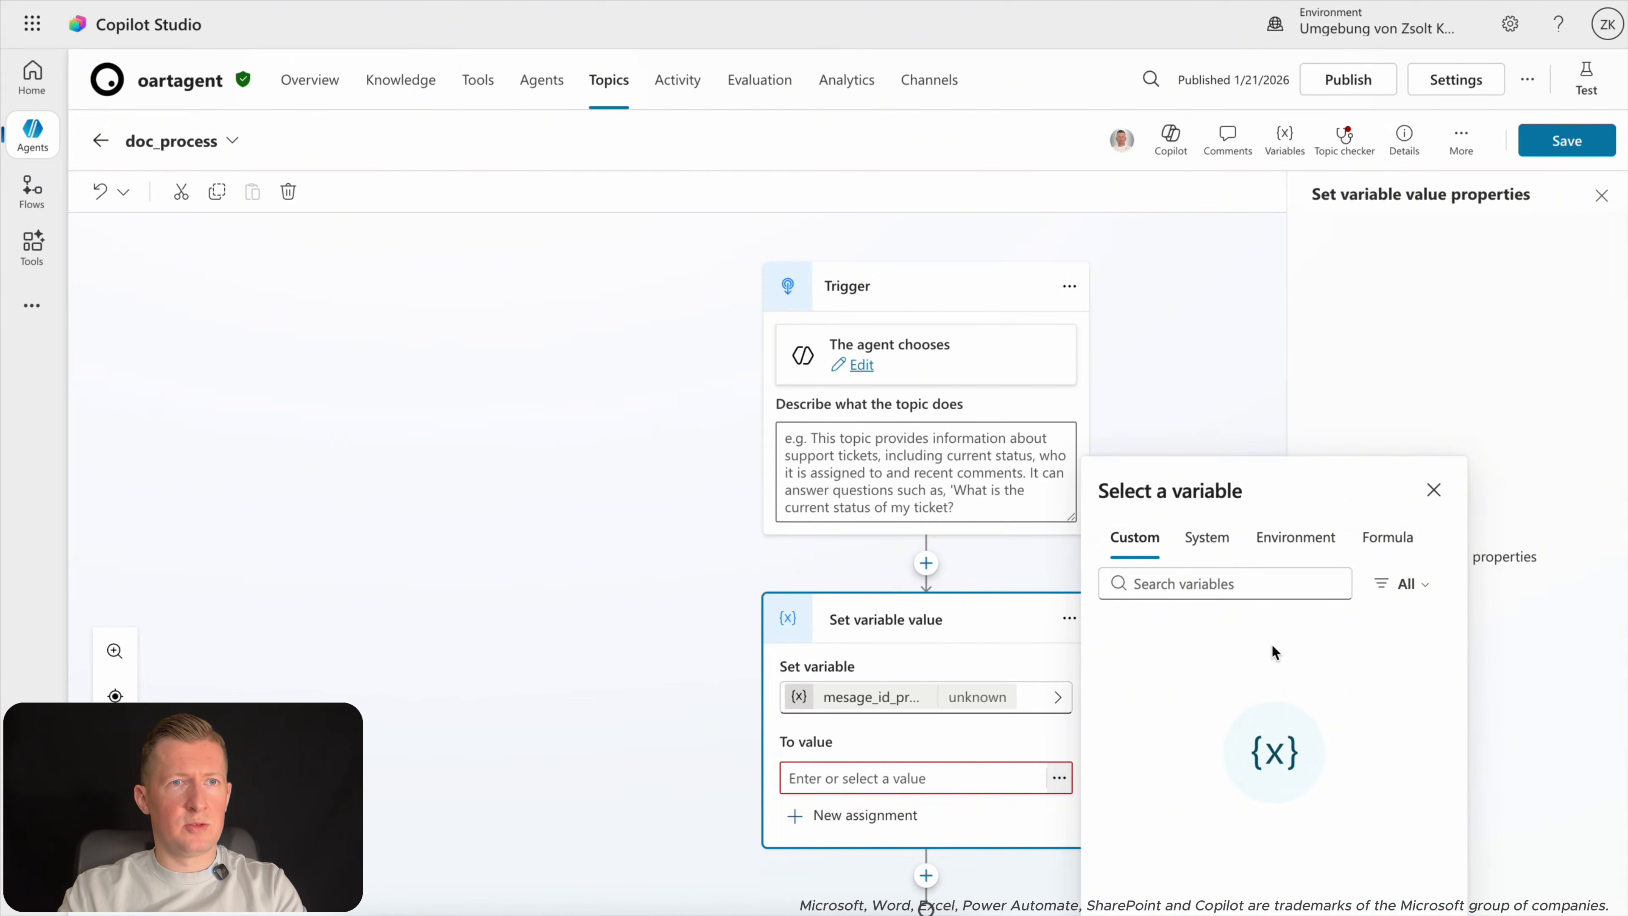
left_click(1213, 542)
scroll(1315, 747, "down", 4)
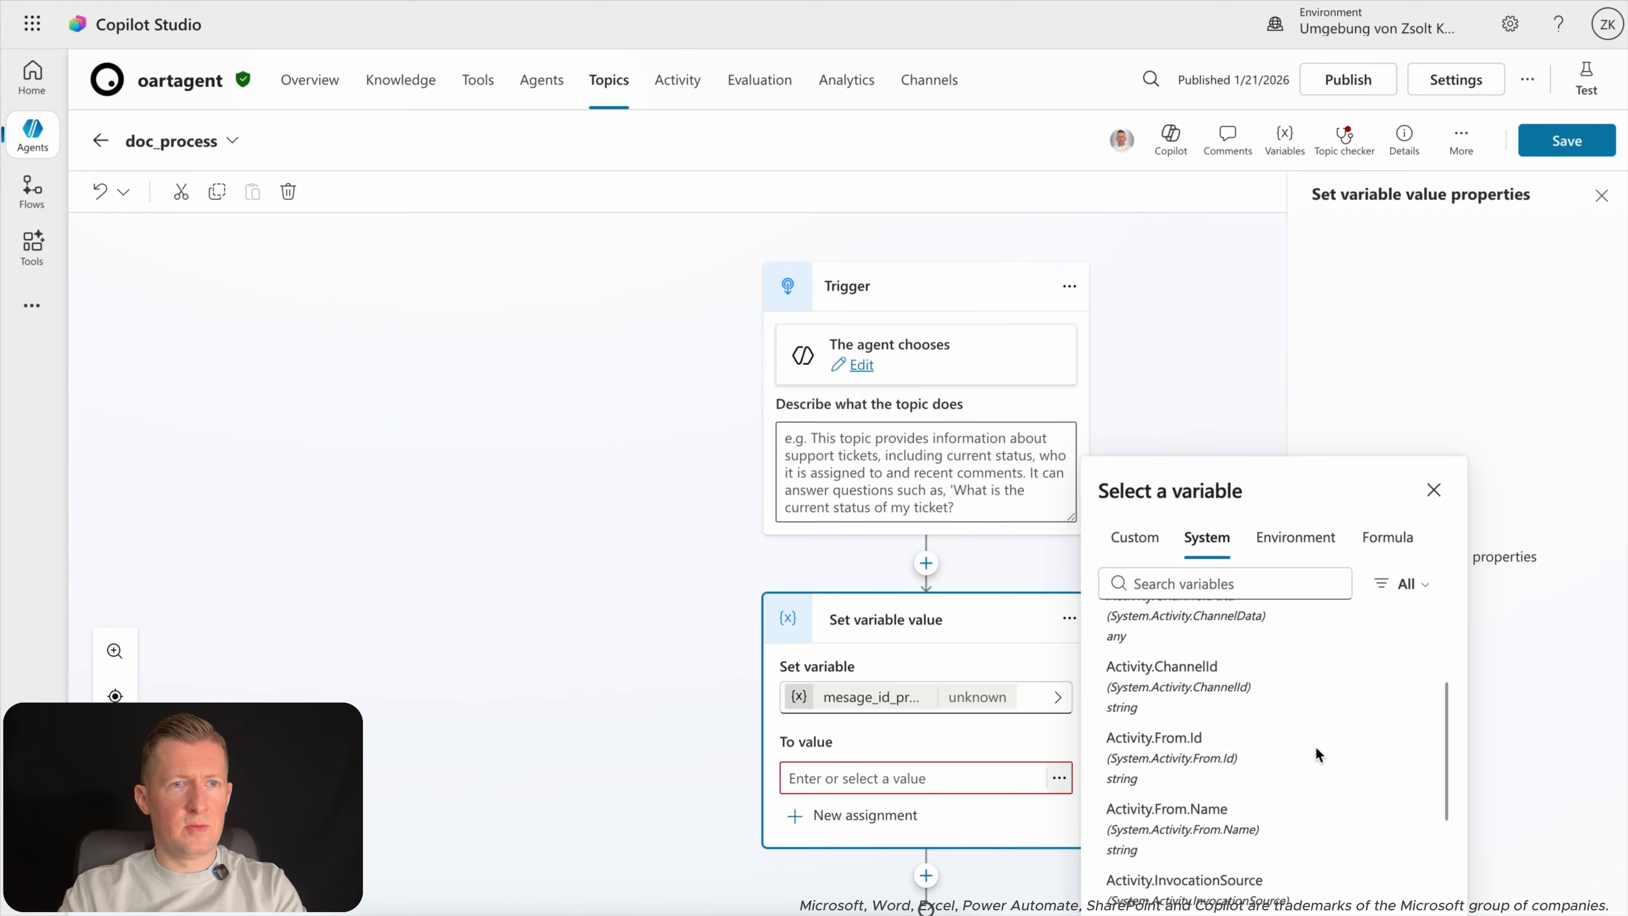
scroll(1315, 752, "down", 7)
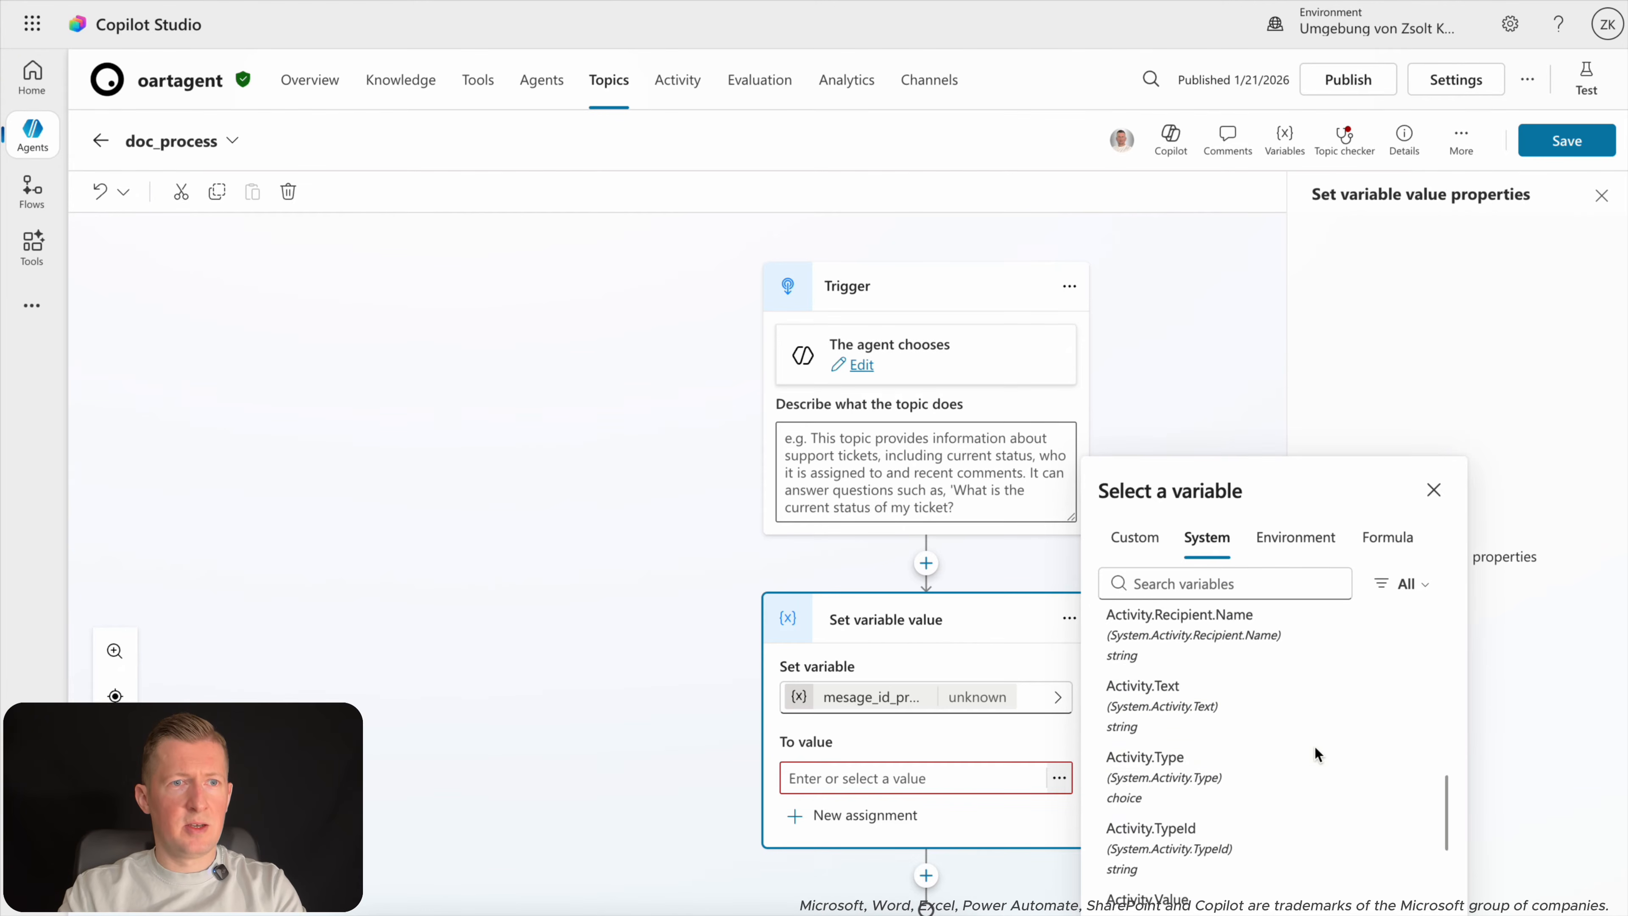
scroll(1315, 747, "down", 4)
scroll(1315, 747, "up", 3)
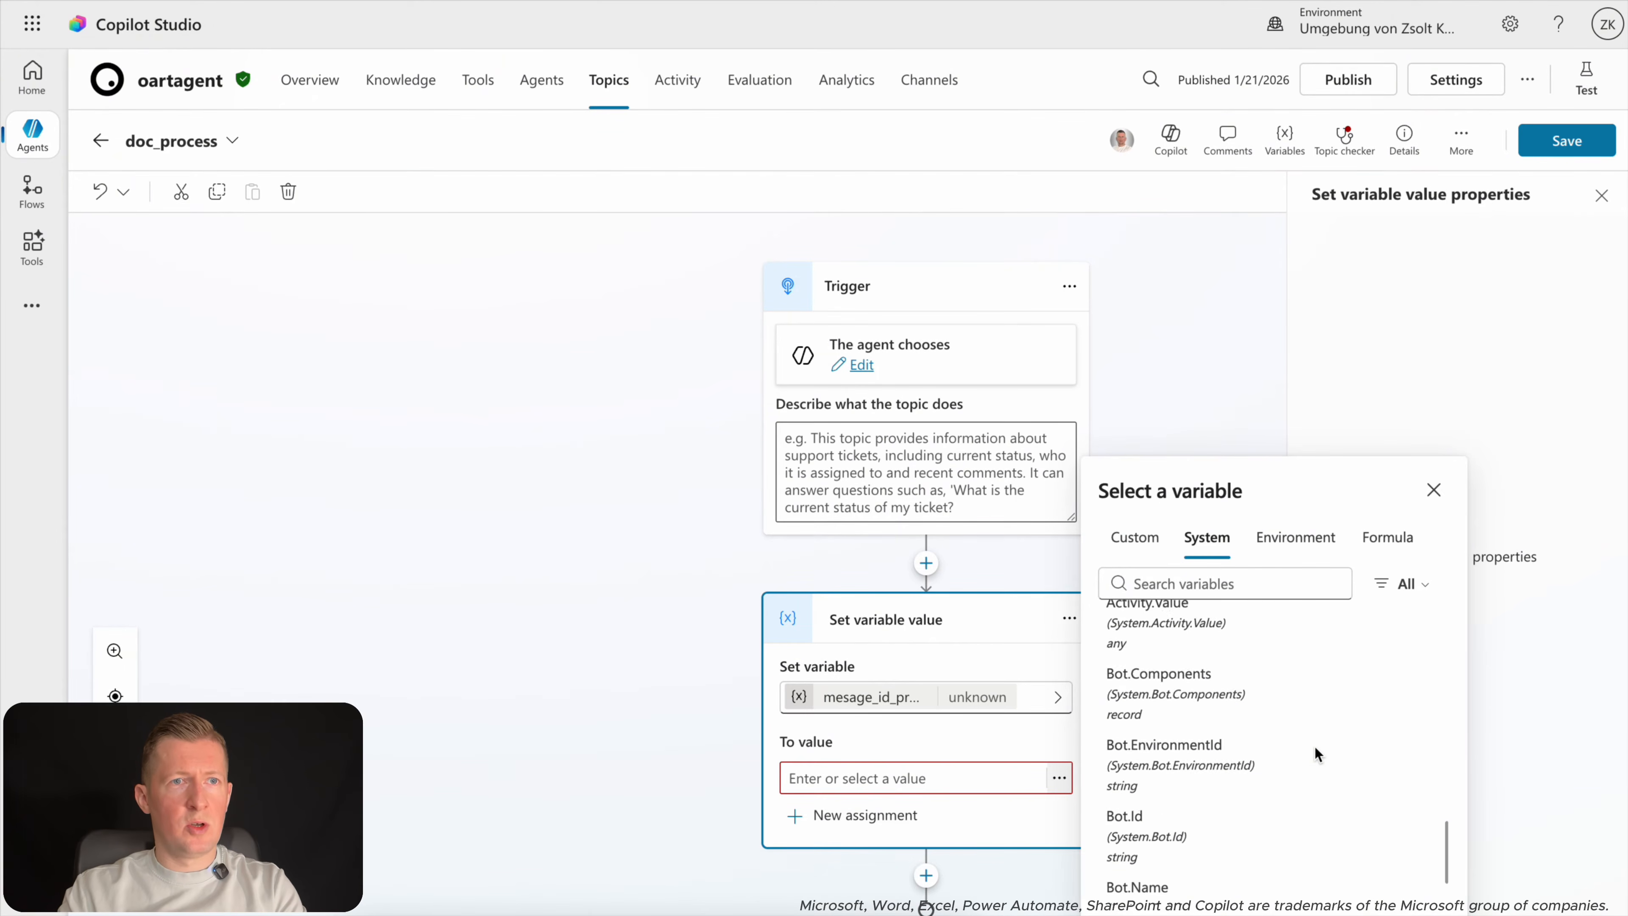
scroll(1315, 747, "up", 3)
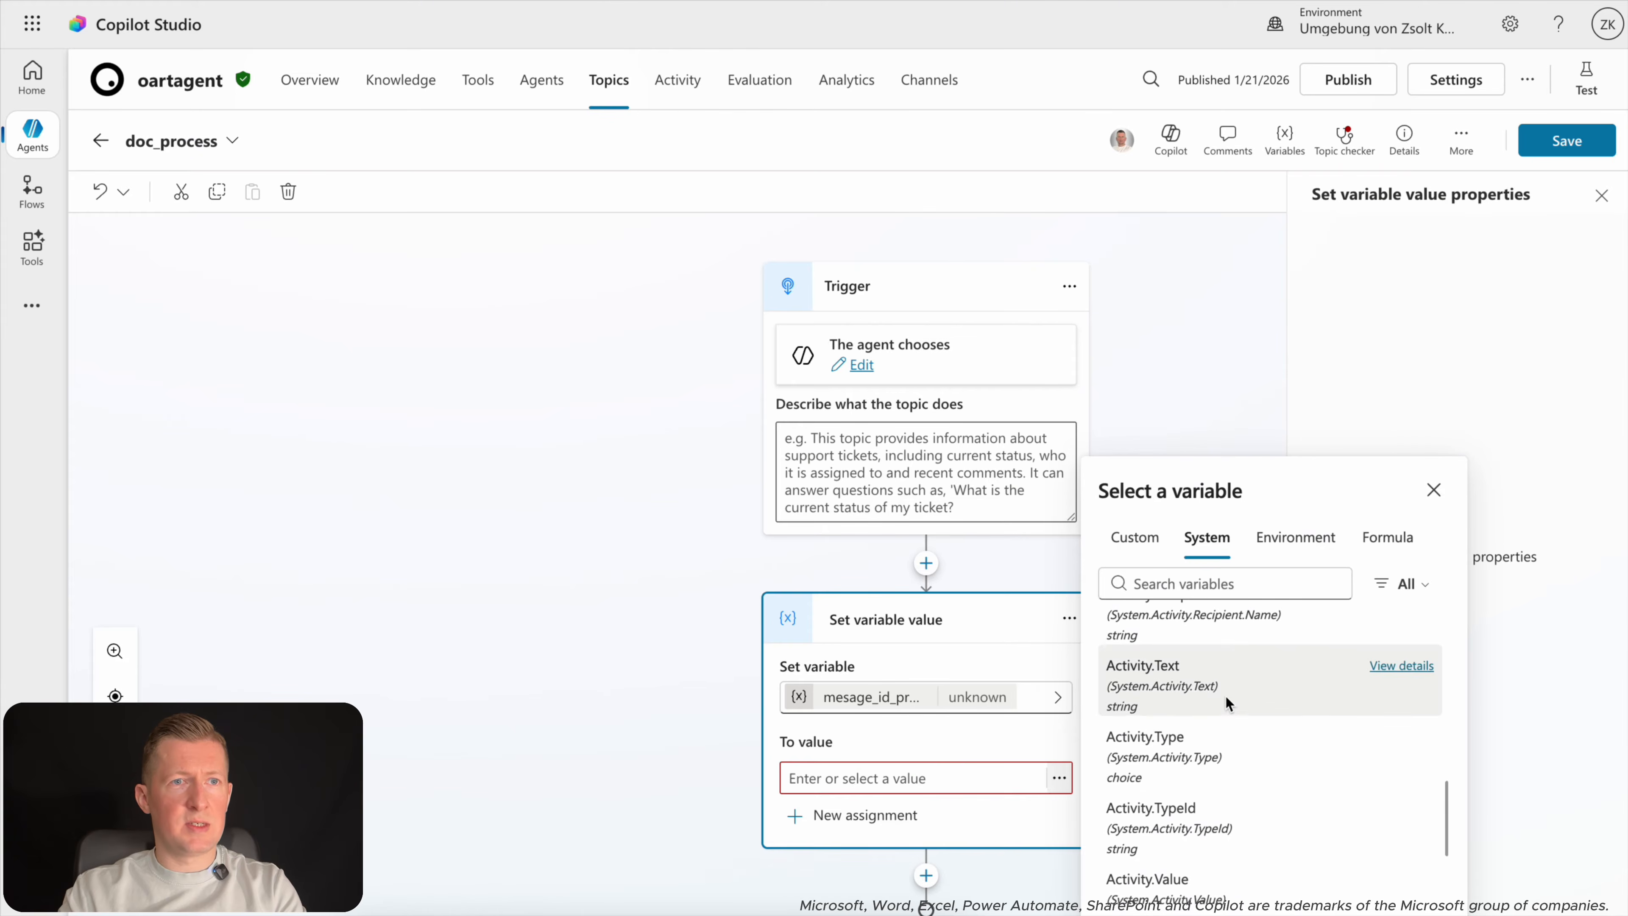
left_click(1225, 695)
left_click(1185, 392)
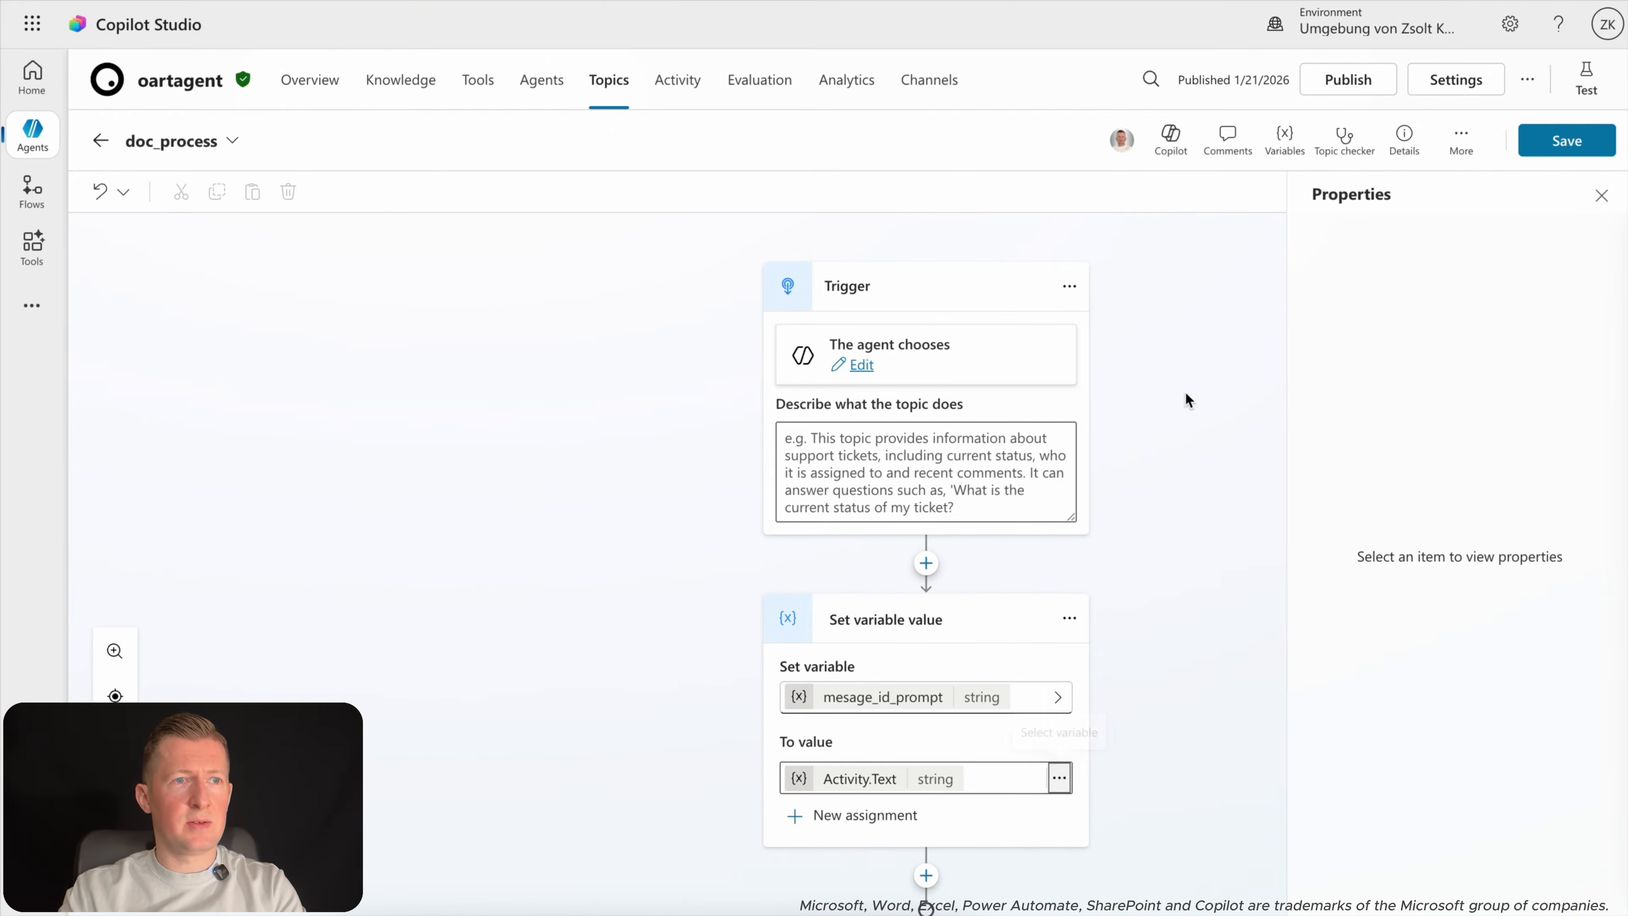
scroll(1153, 610, "down", 1)
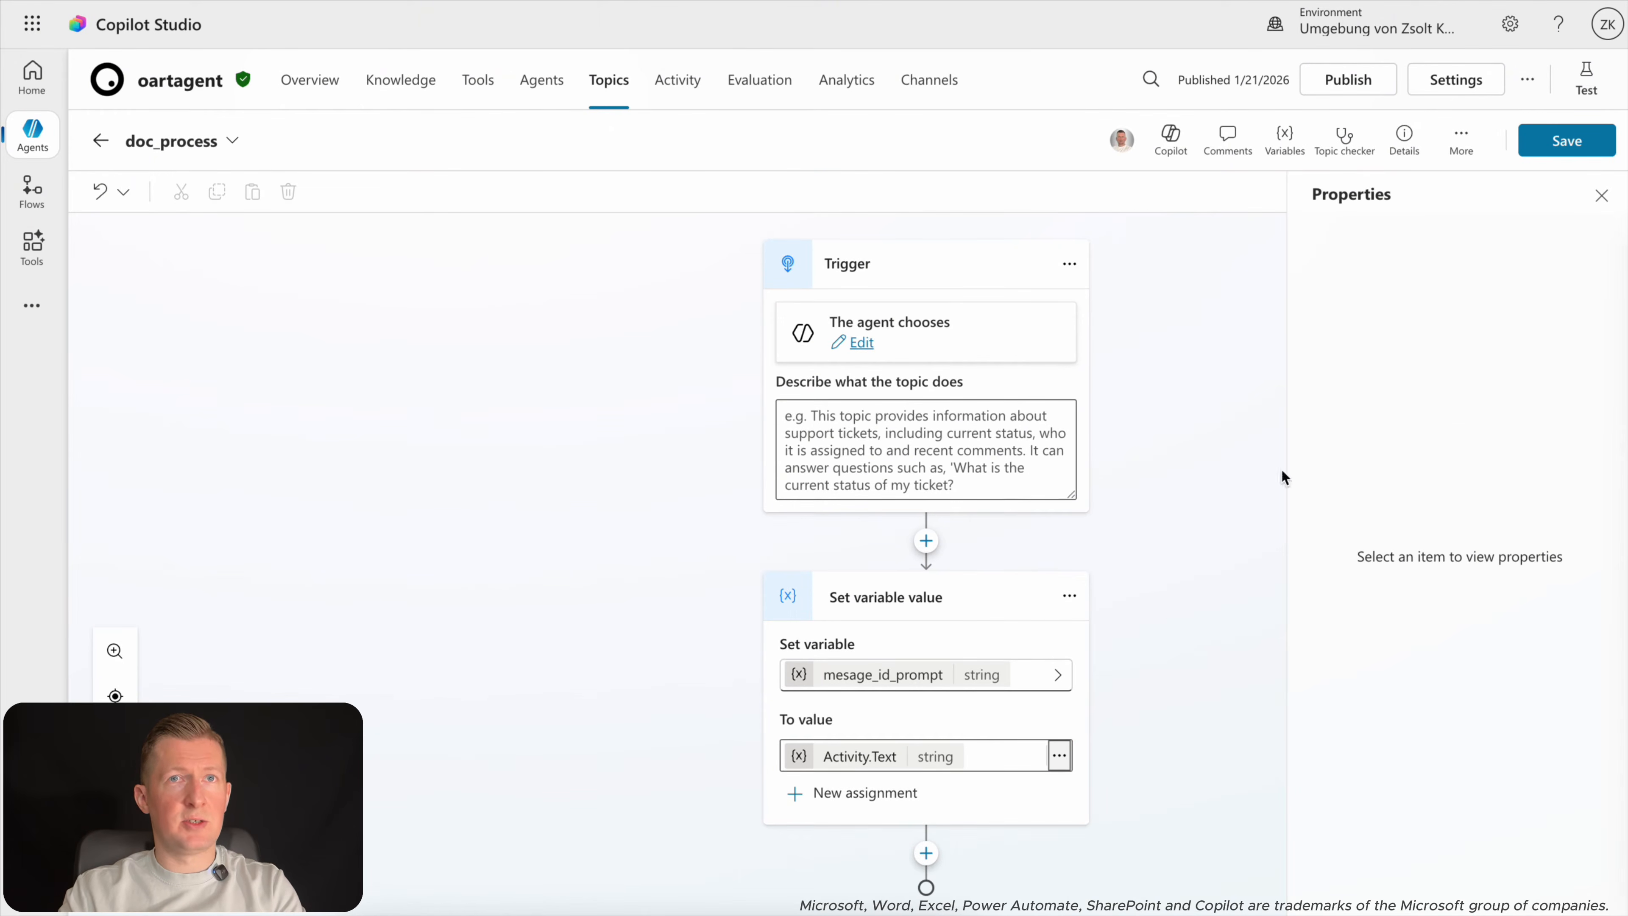
left_click(1600, 195)
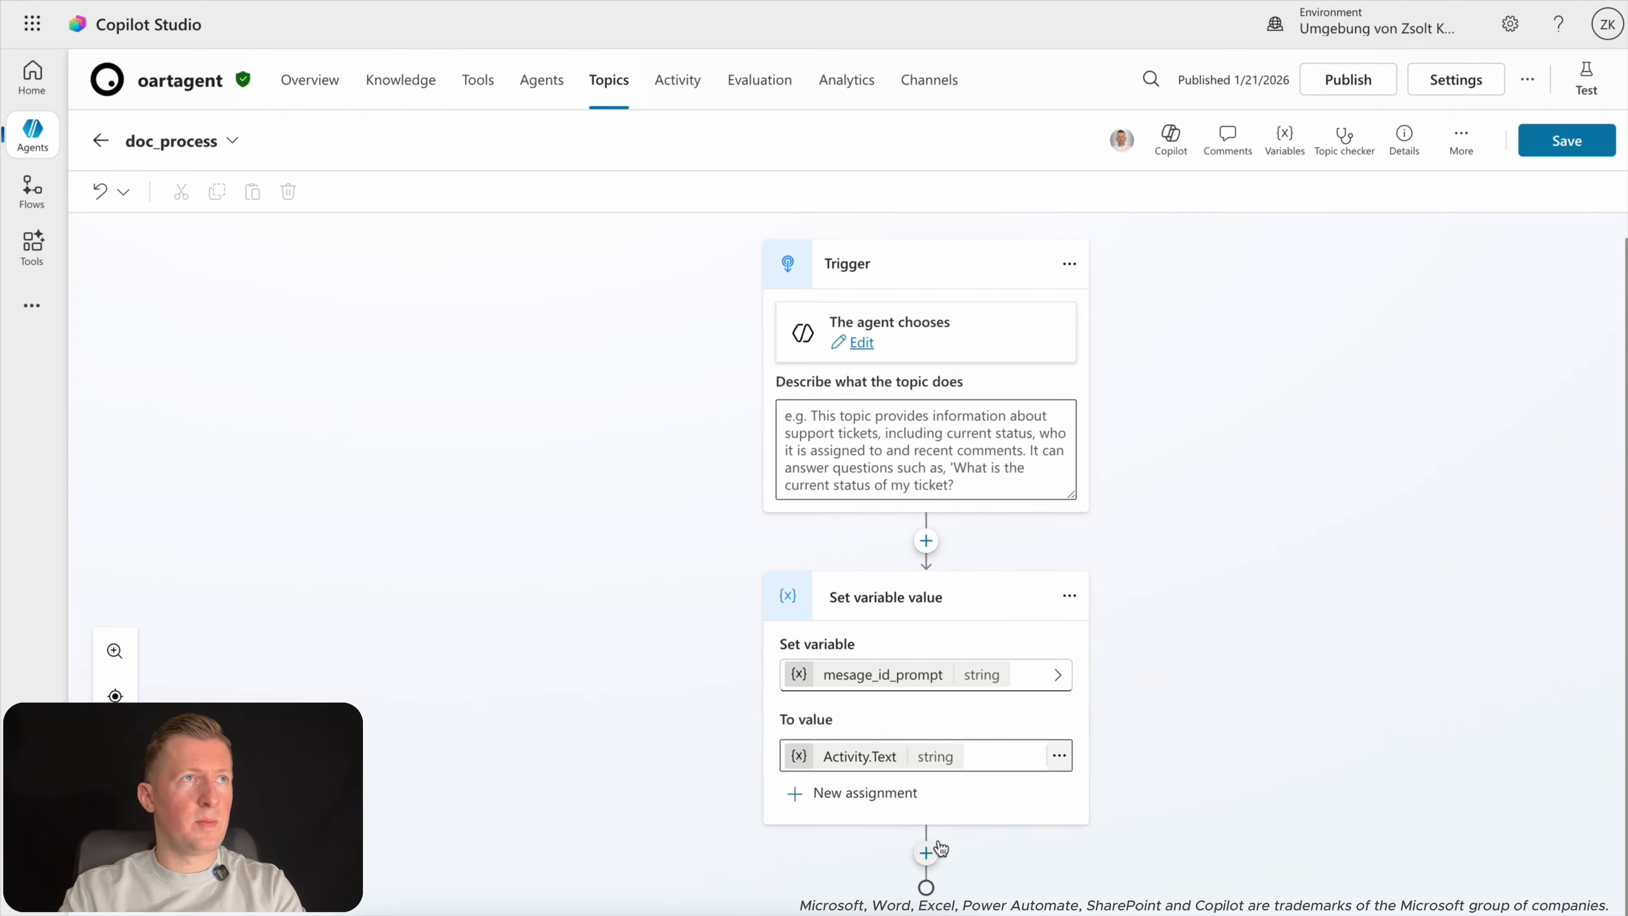
In the flospect diagram, review the properties of the doc_process_ocr action and the remarks of "When an agent calls the flow".
key("ctrl+Tab")
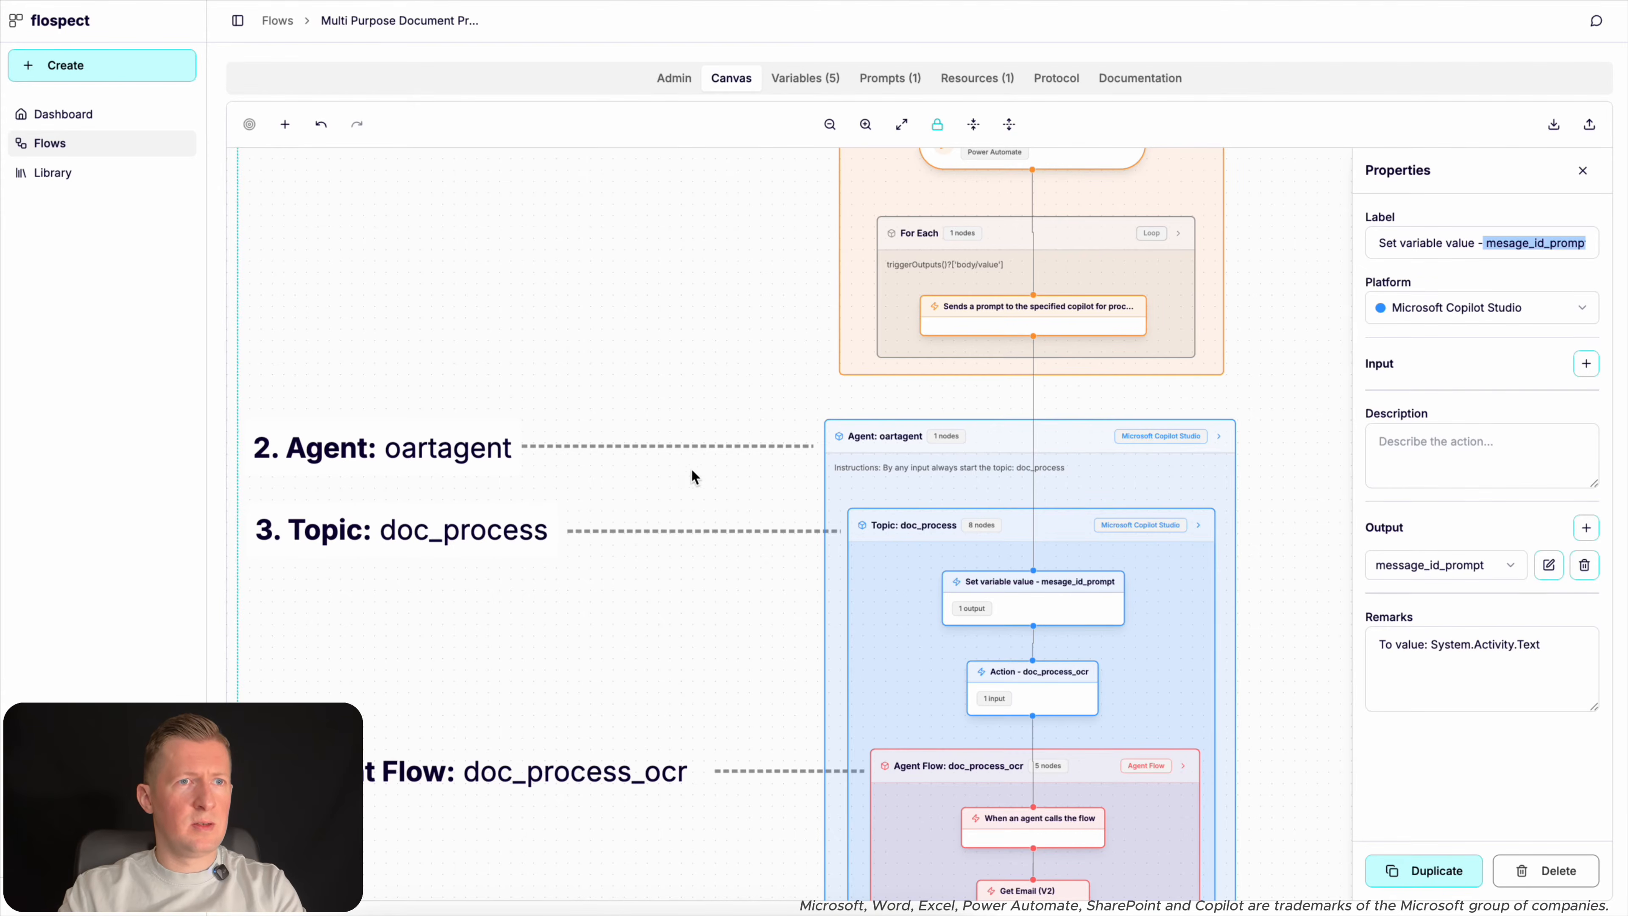
left_click(1060, 685)
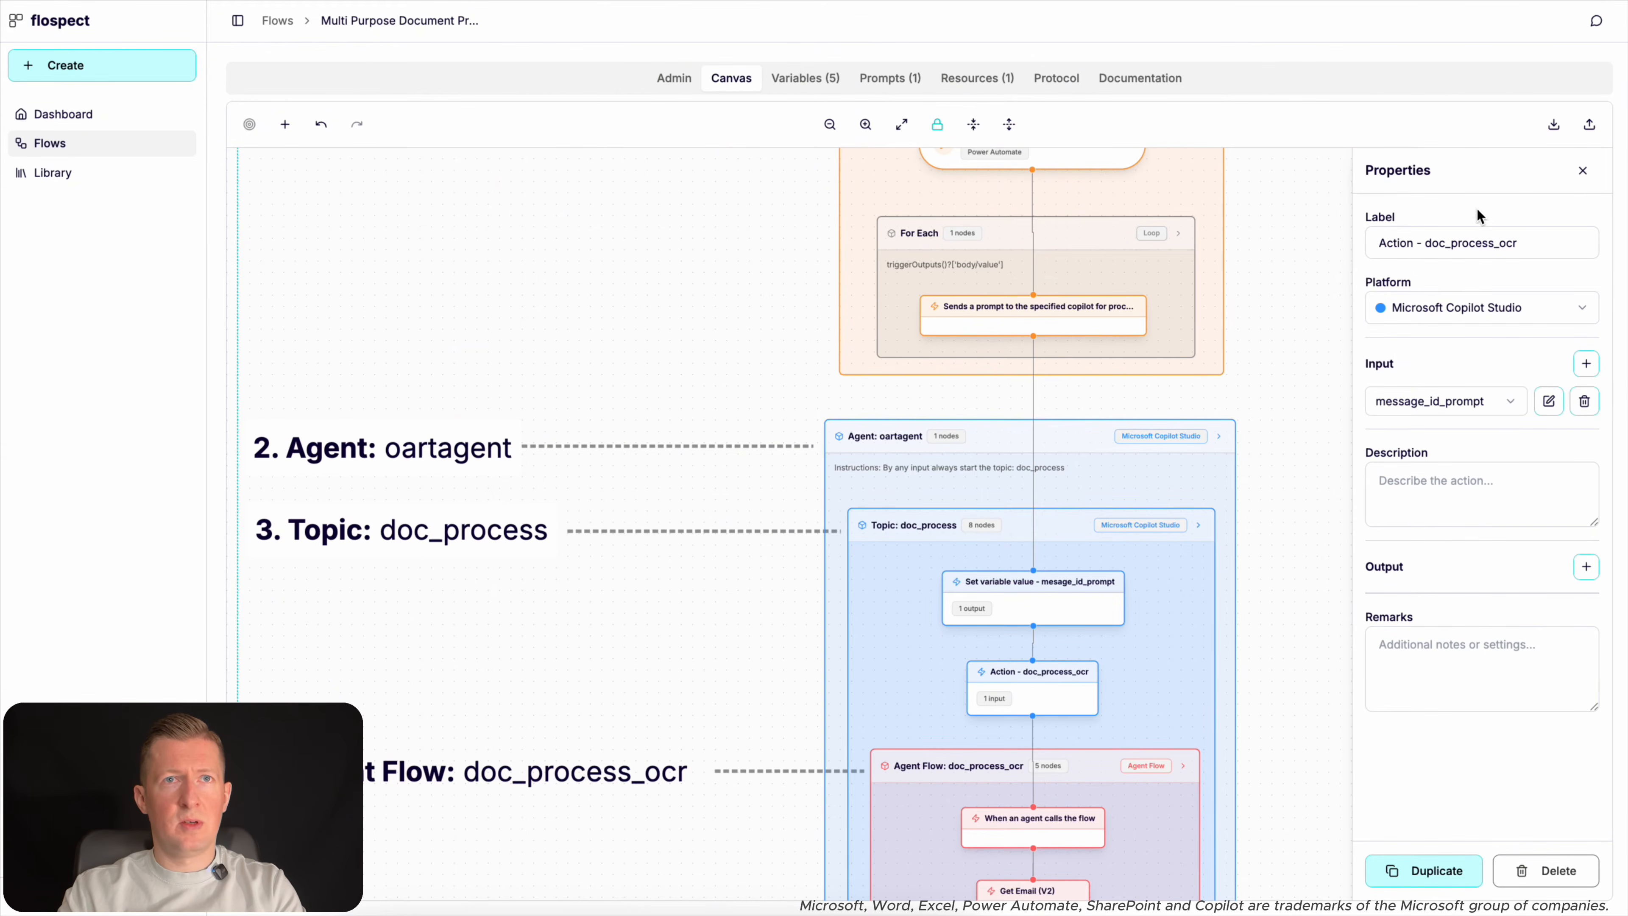
left_click_drag(1426, 241, 1528, 250)
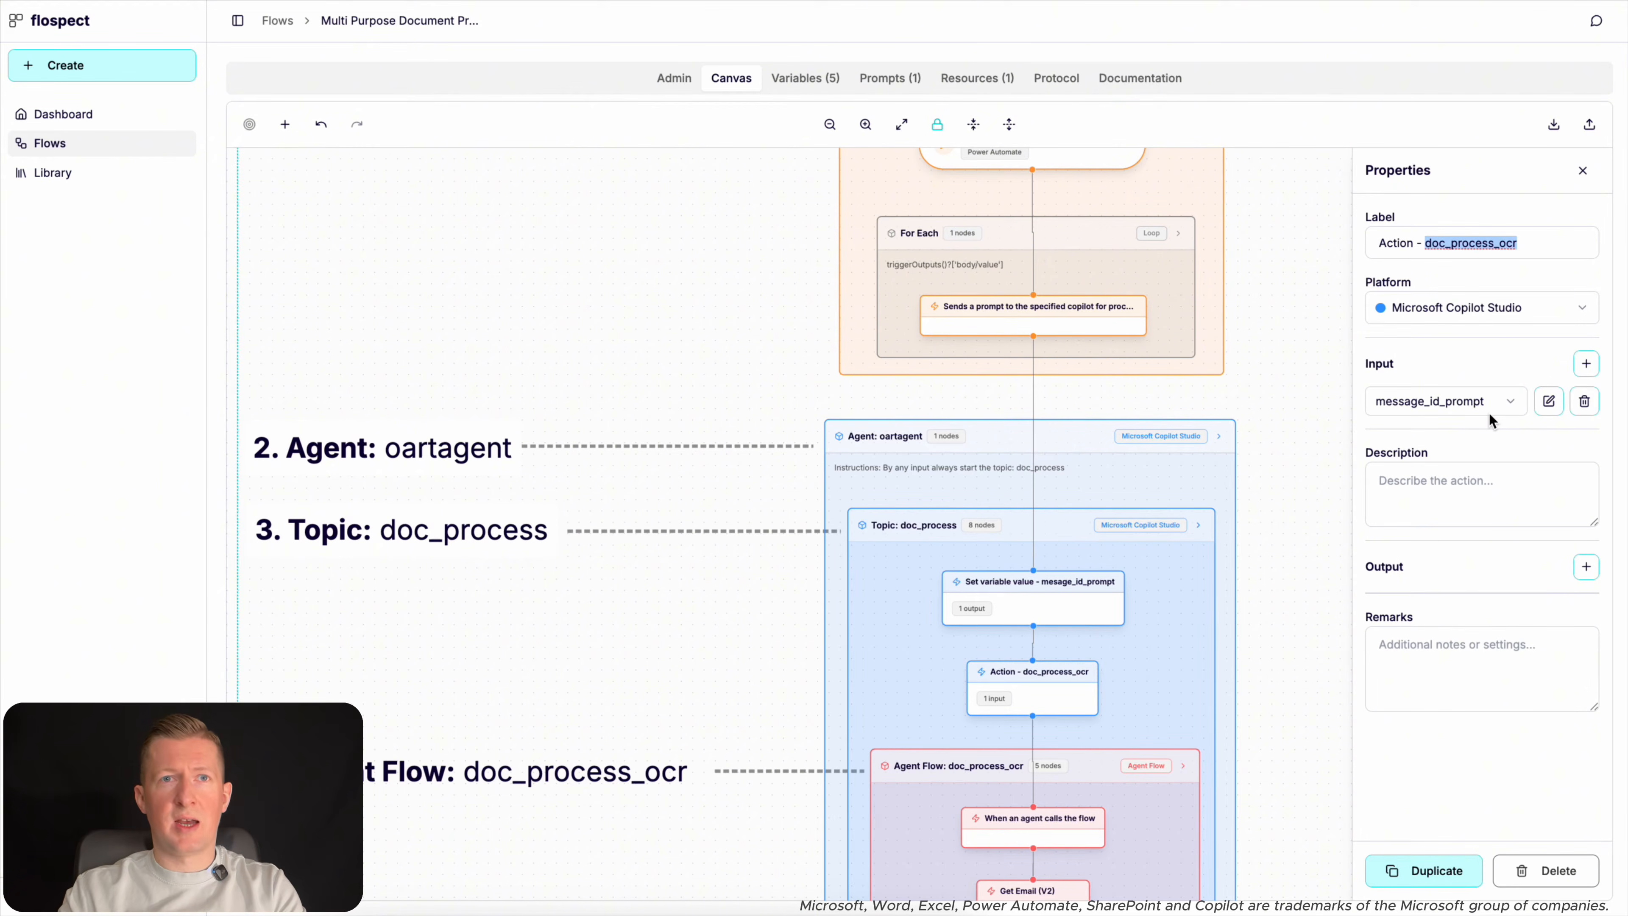
left_click(1062, 817)
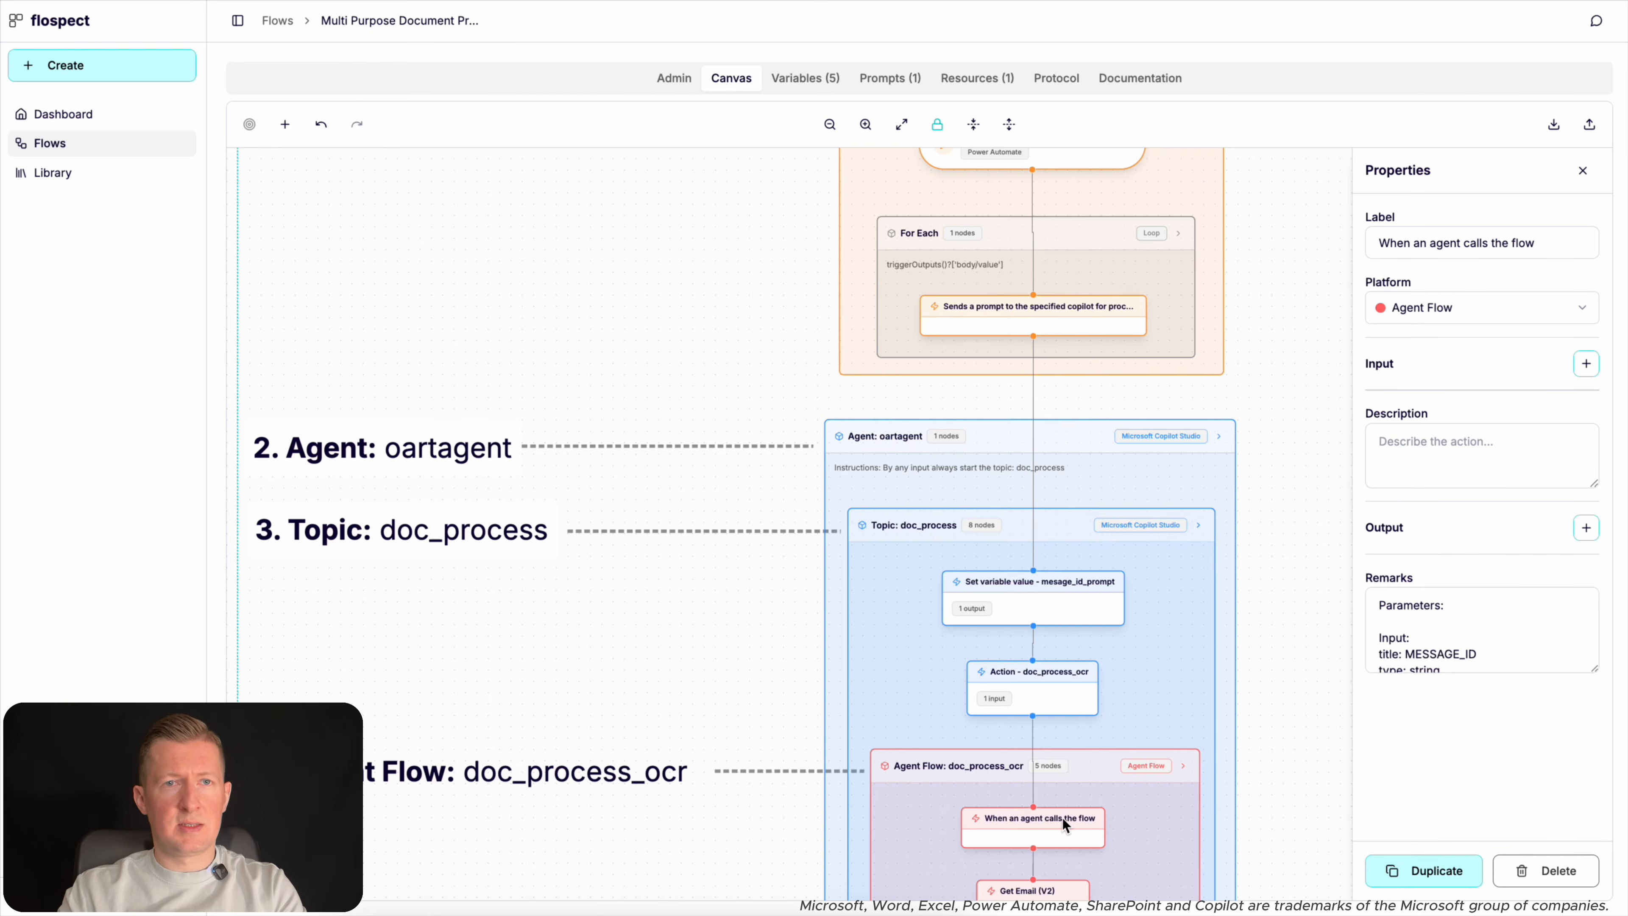
left_click_drag(1594, 671, 1565, 736)
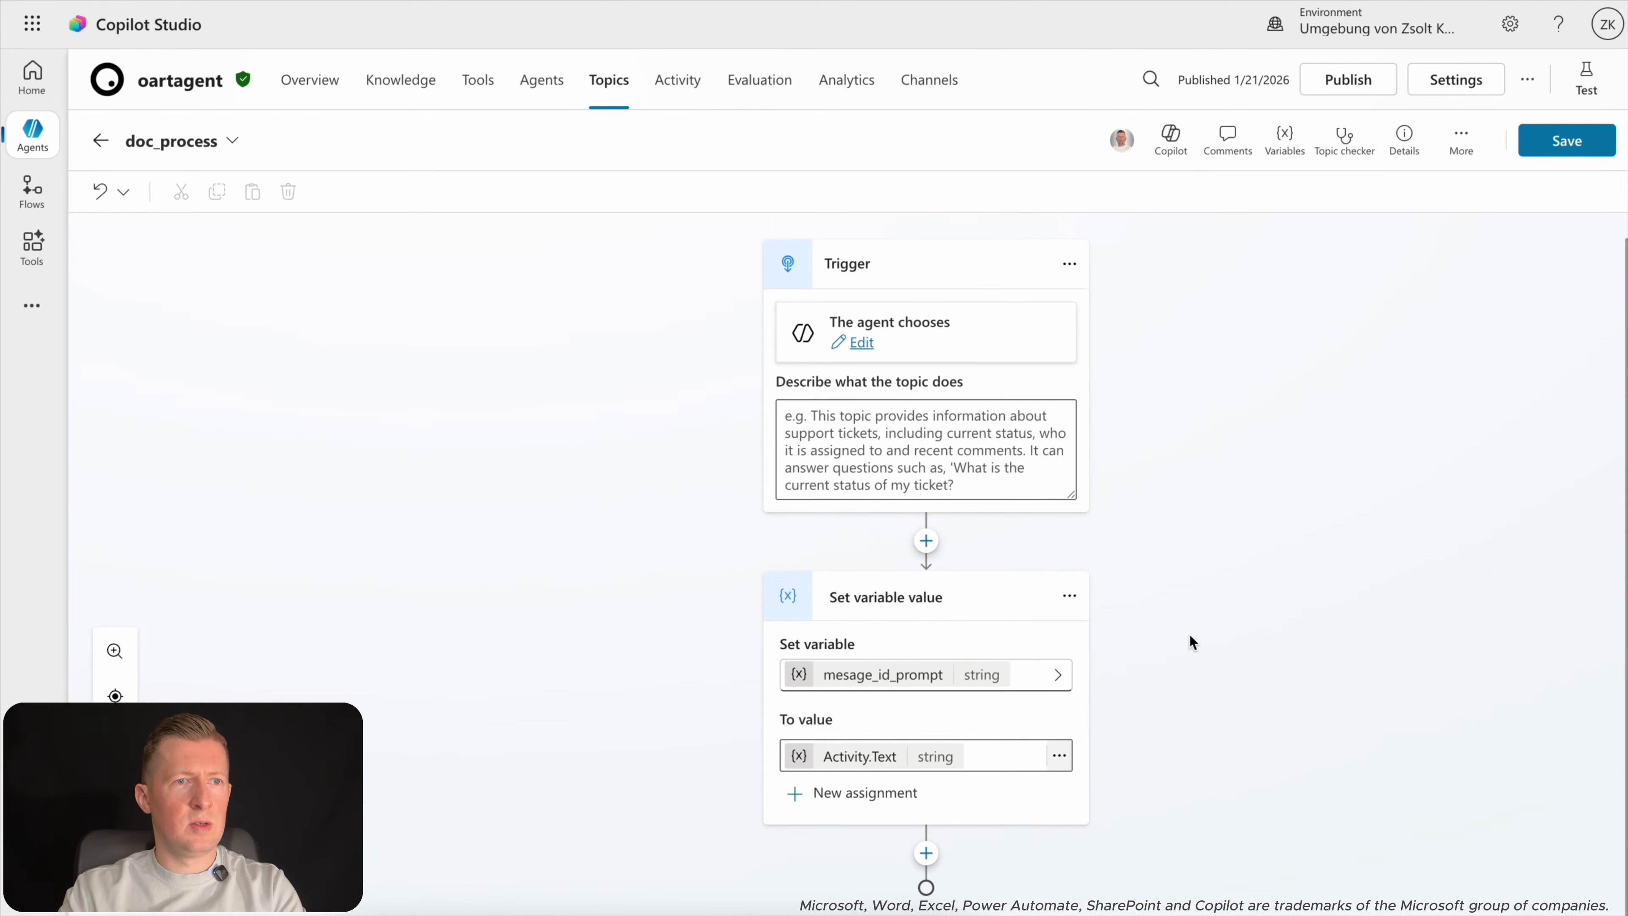
left_click(926, 852)
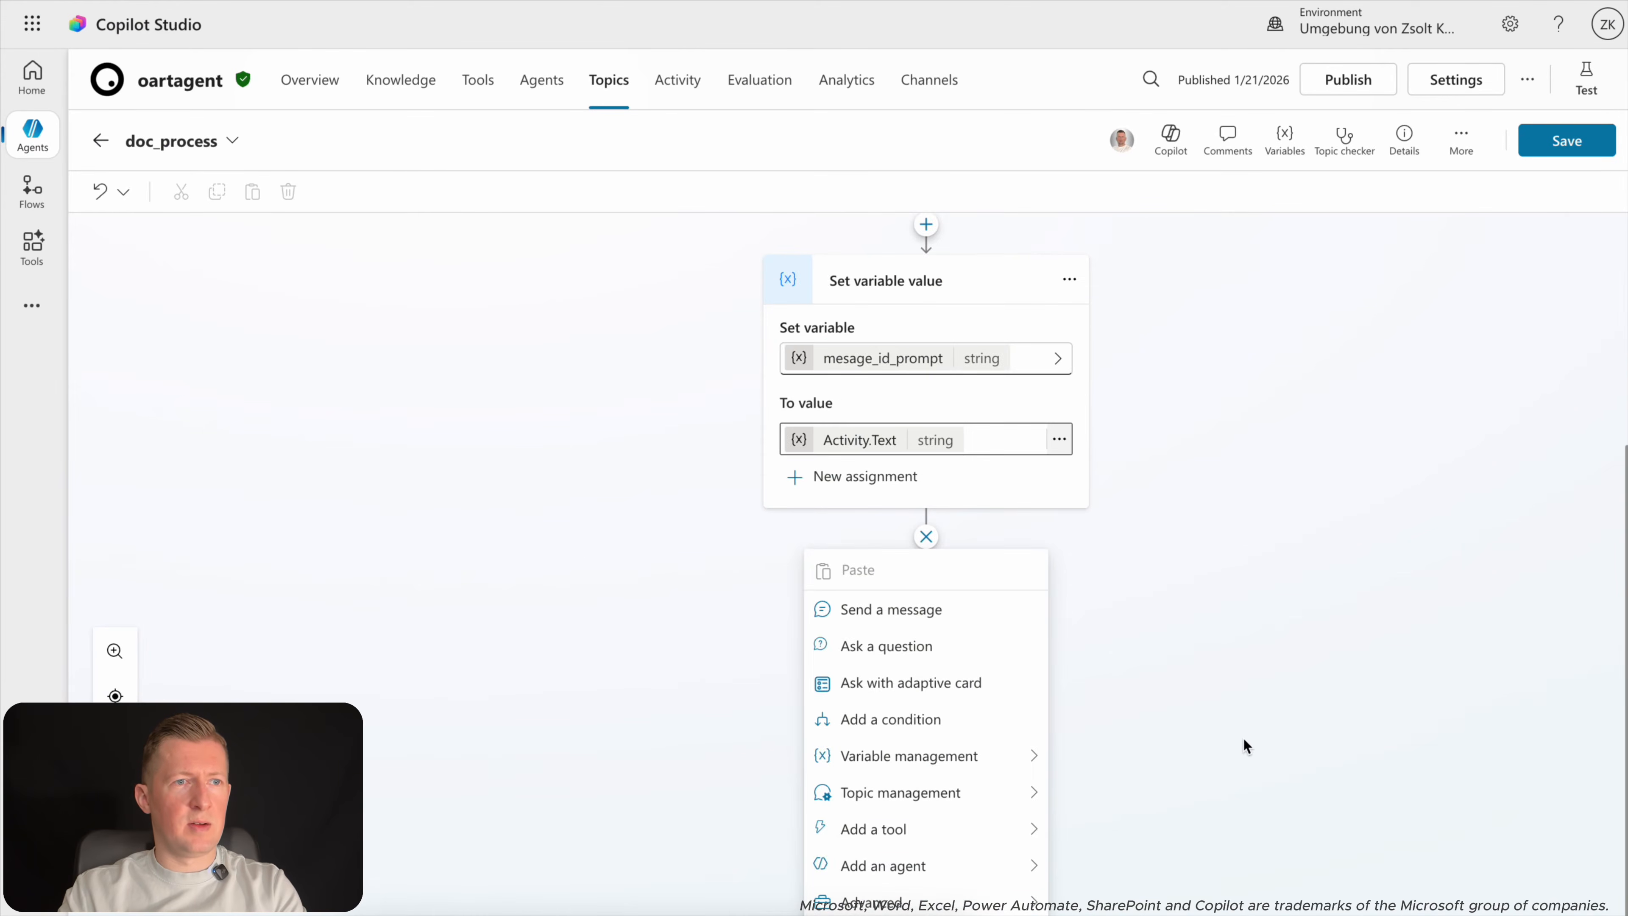
mouse_move(935, 832)
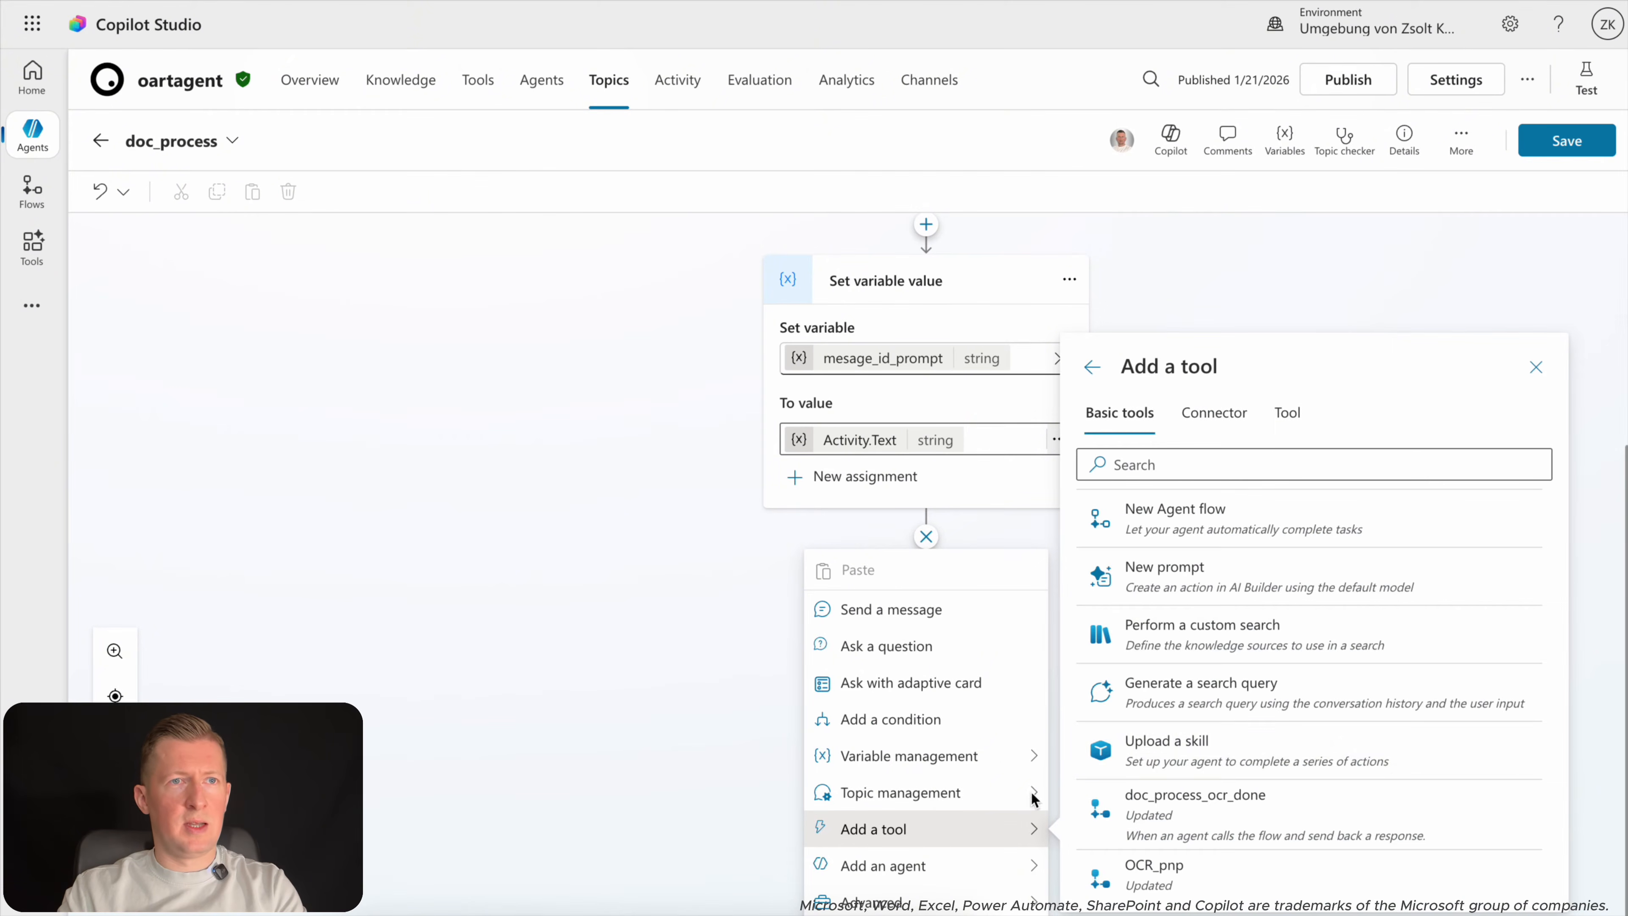
left_click(1106, 520)
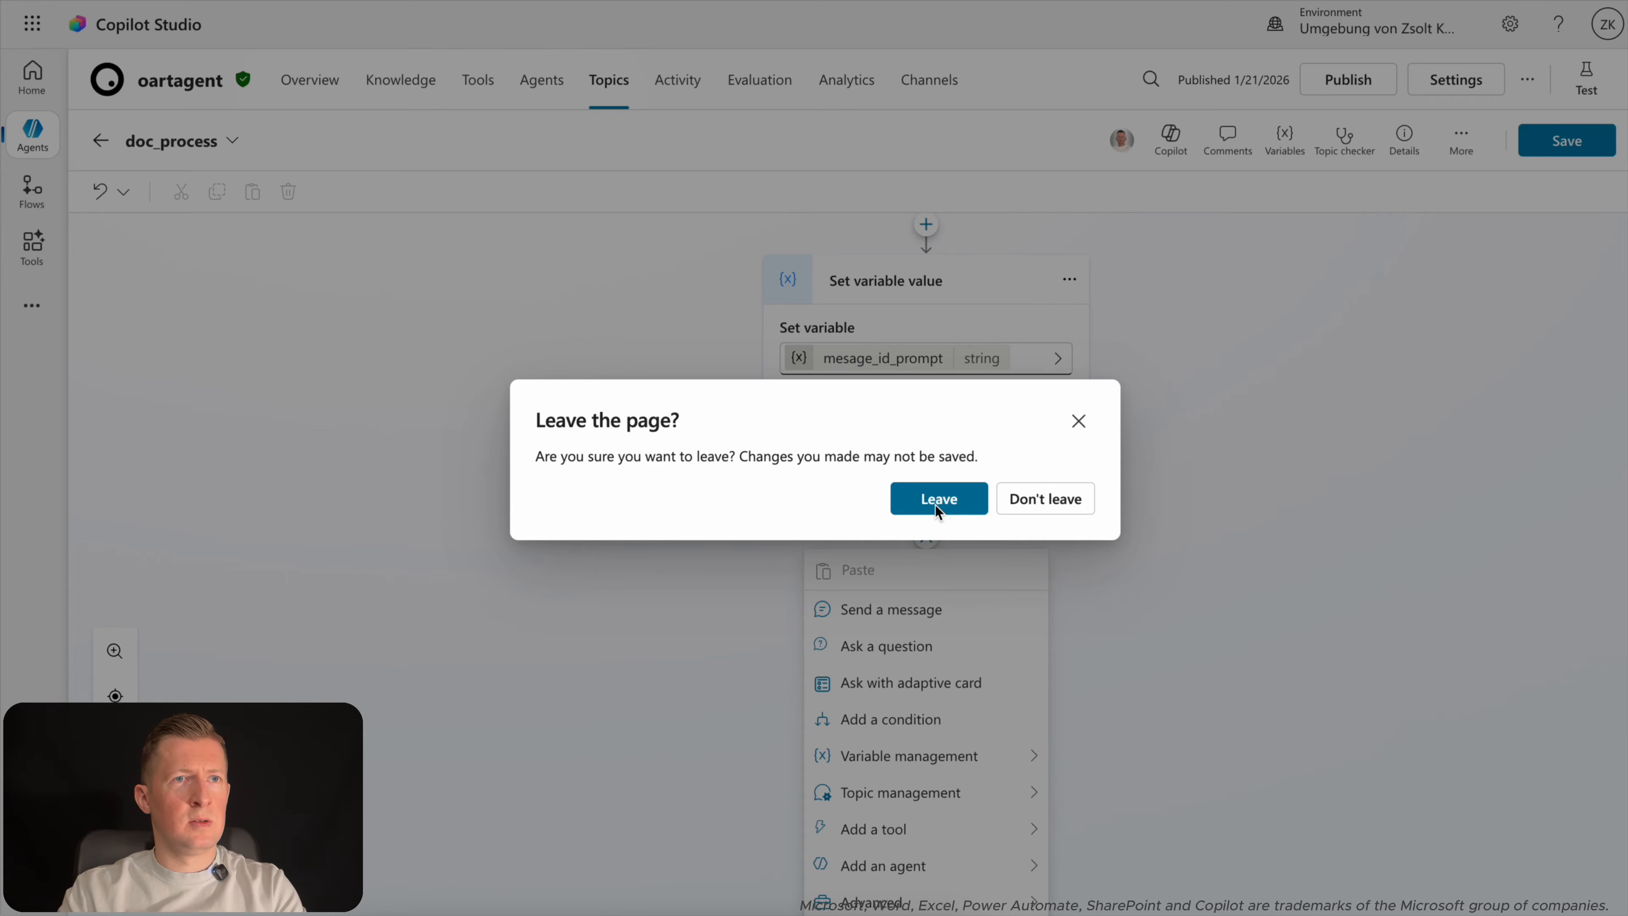
left_click(1035, 502)
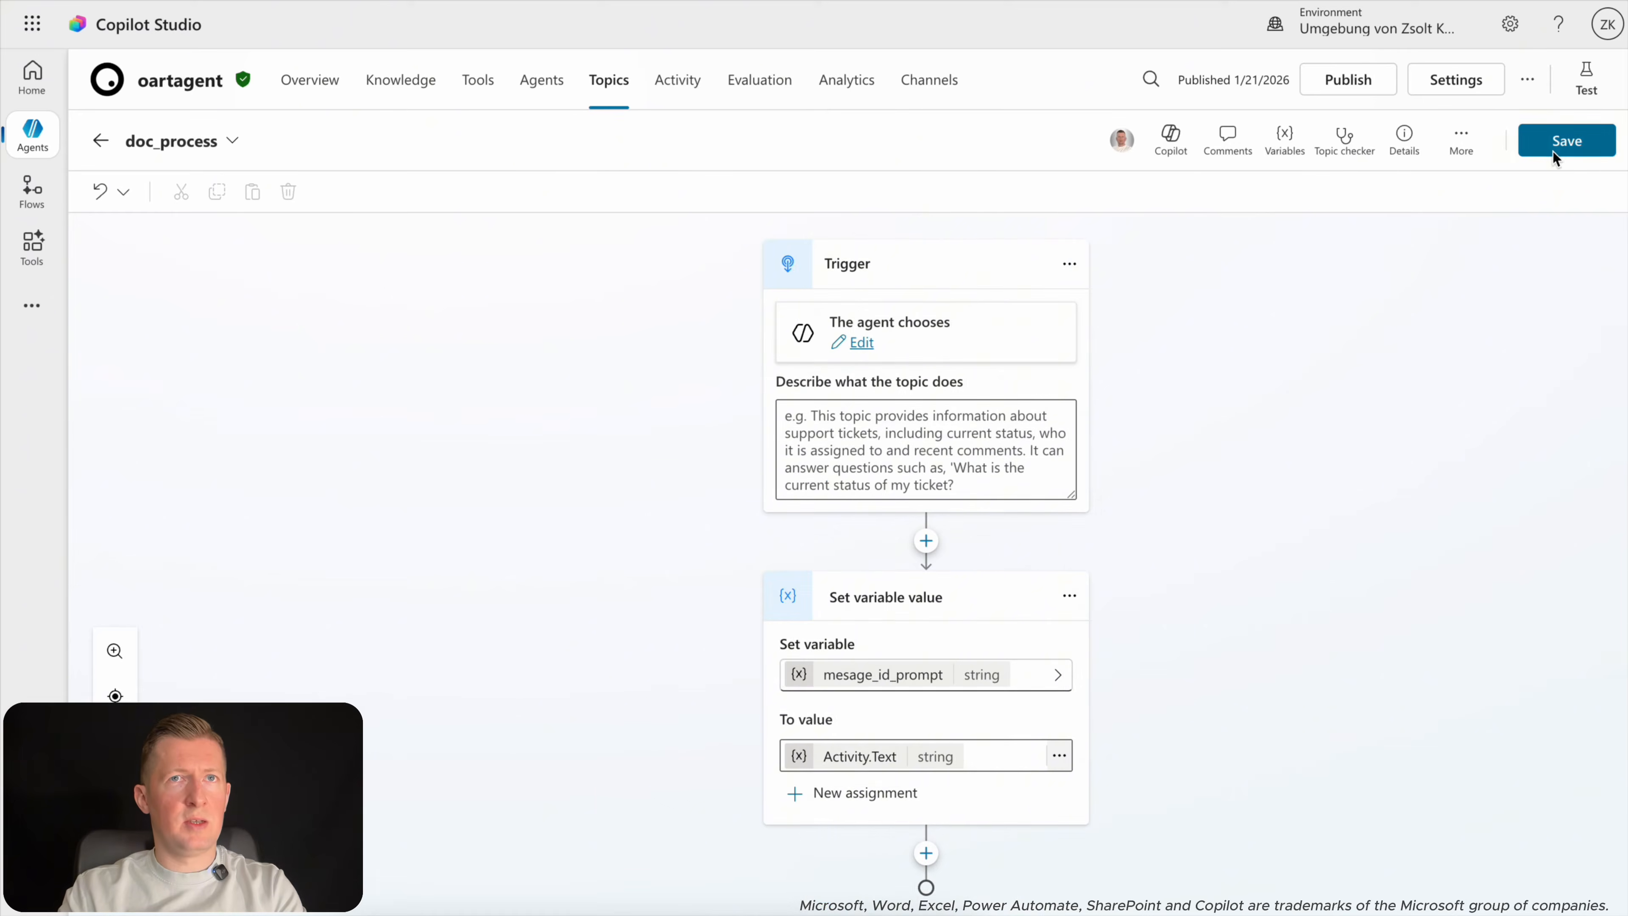
Save the doc_process topic in Copilot Studio and create a new agent flow as a tool below the Set variable value node.
left_click(1566, 140)
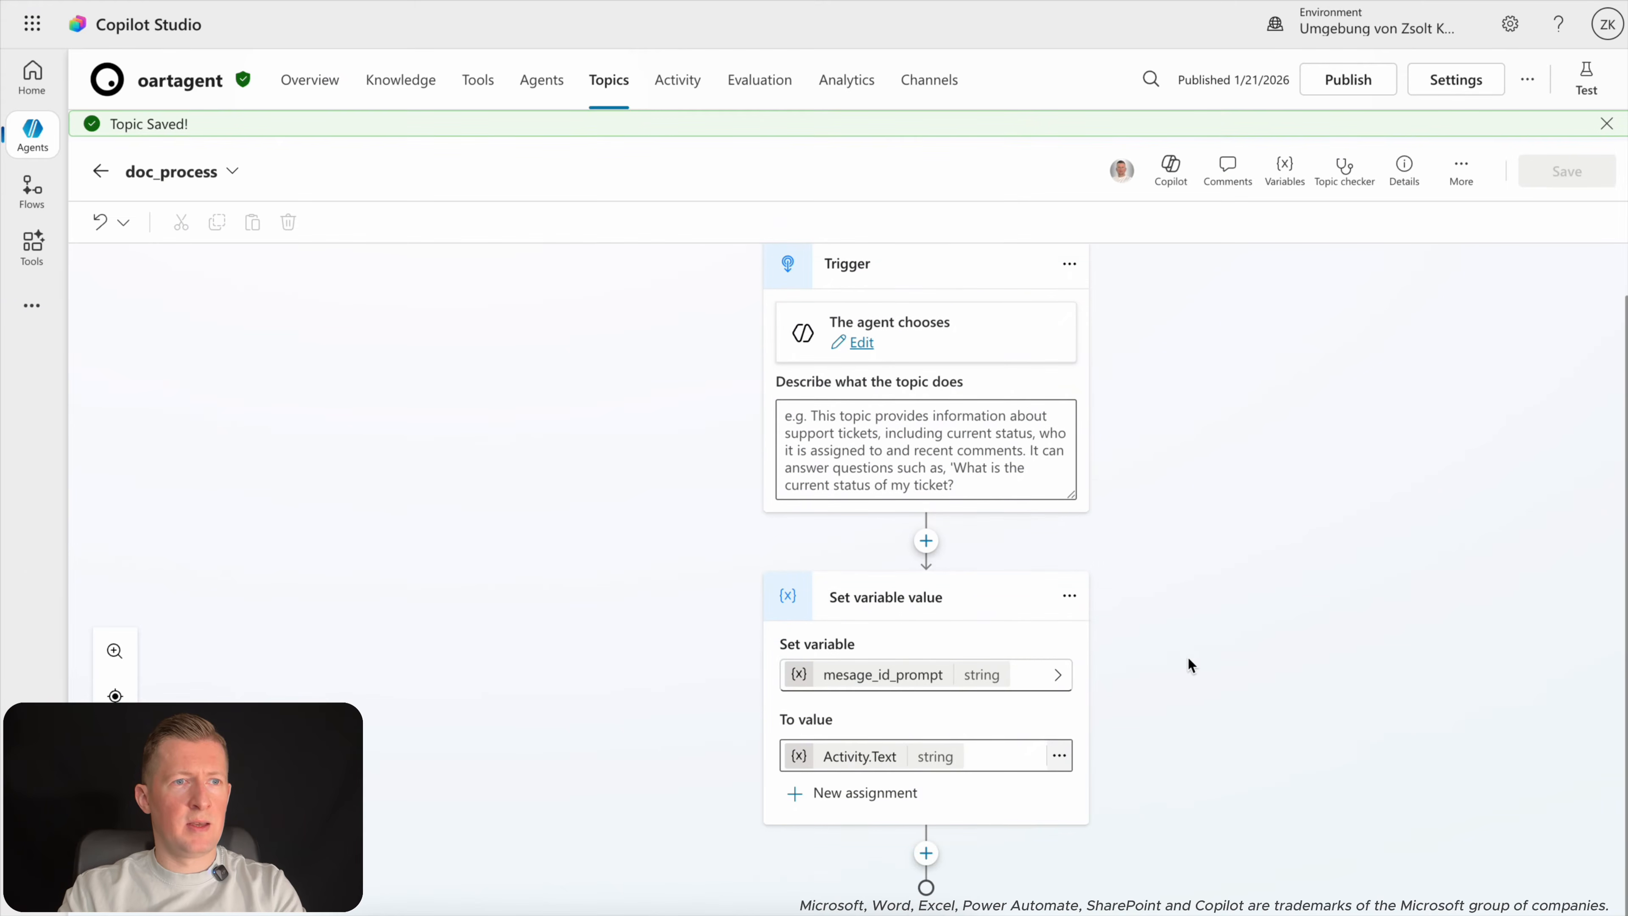
left_click(925, 852)
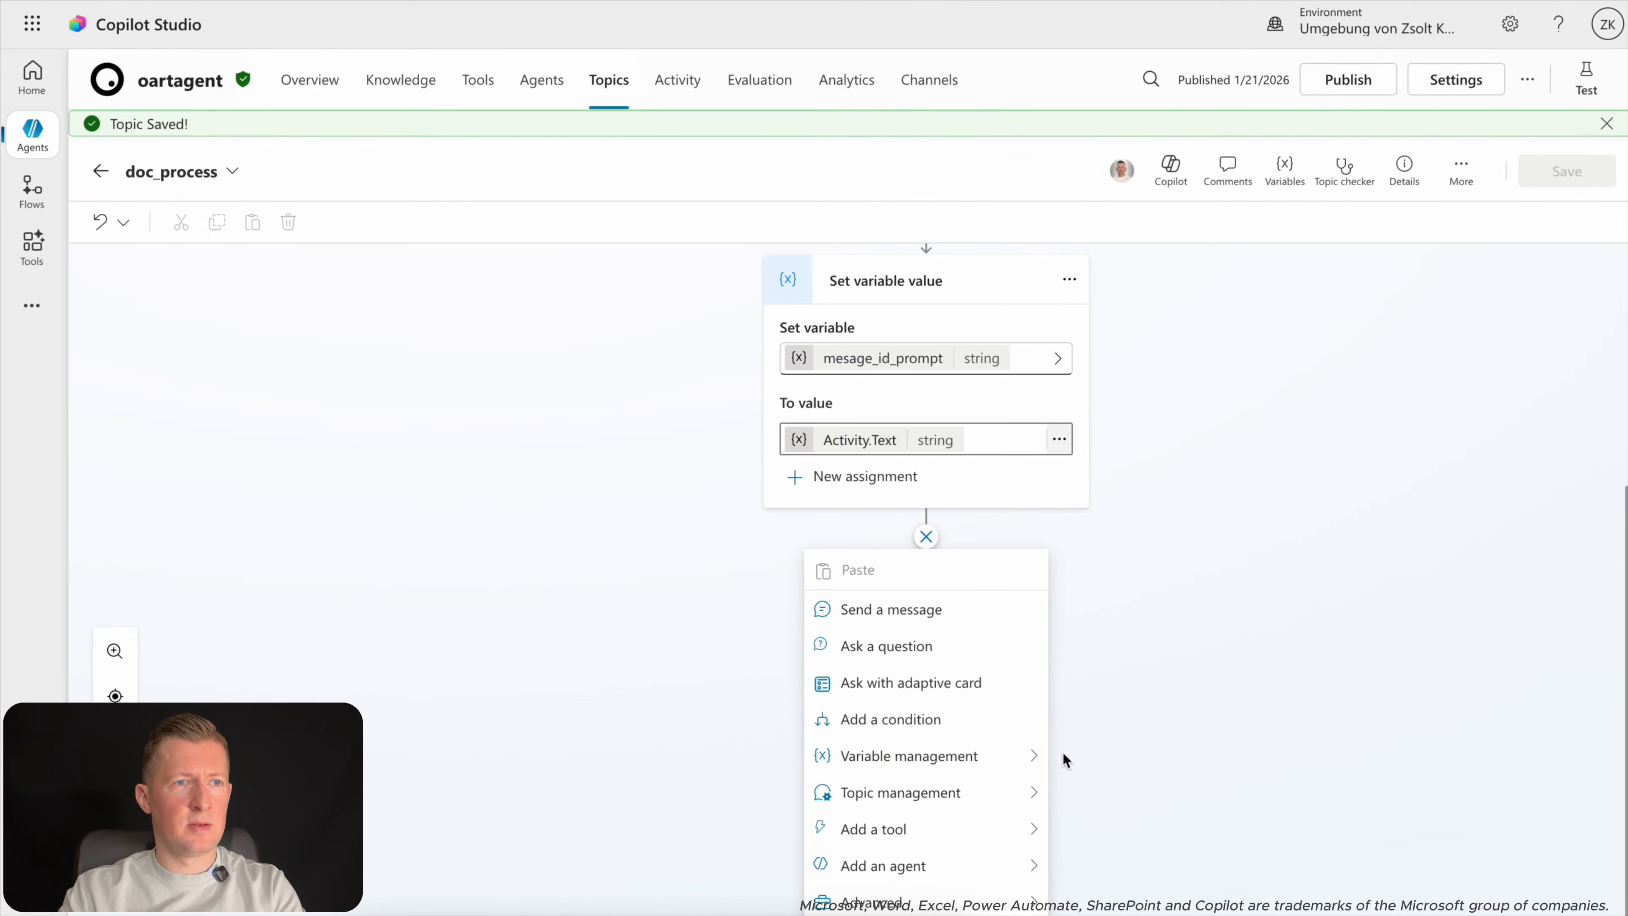
mouse_move(956, 827)
left_click(1101, 521)
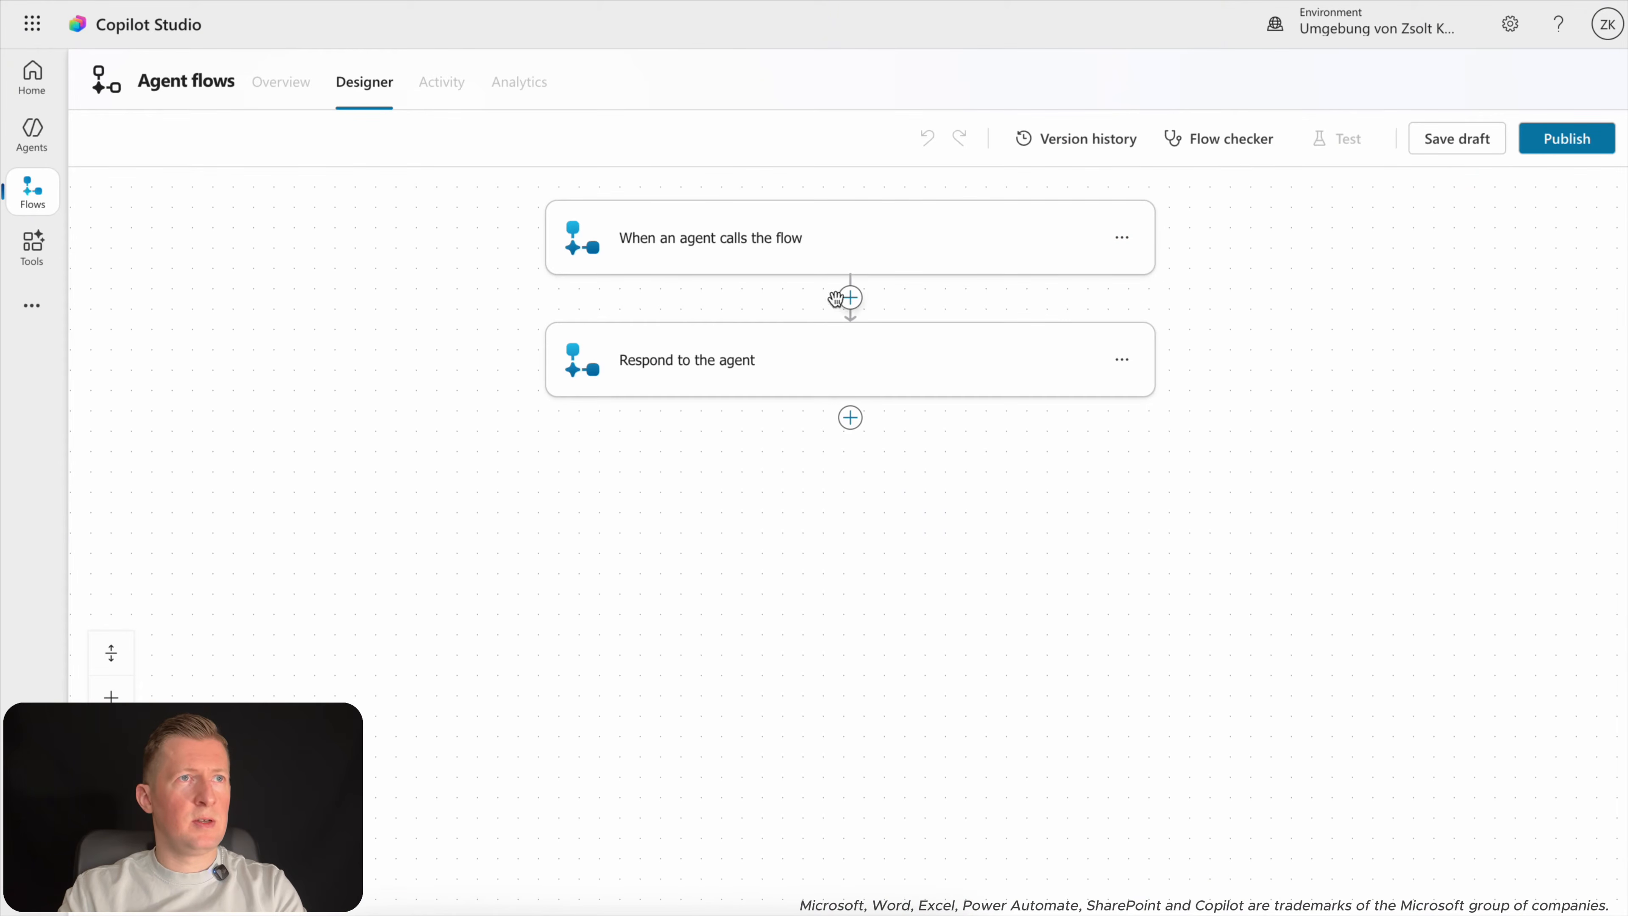
Add a text input named MESSAGE_ID to the "When an agent calls the flow" trigger and save the draft.
left_click(691, 238)
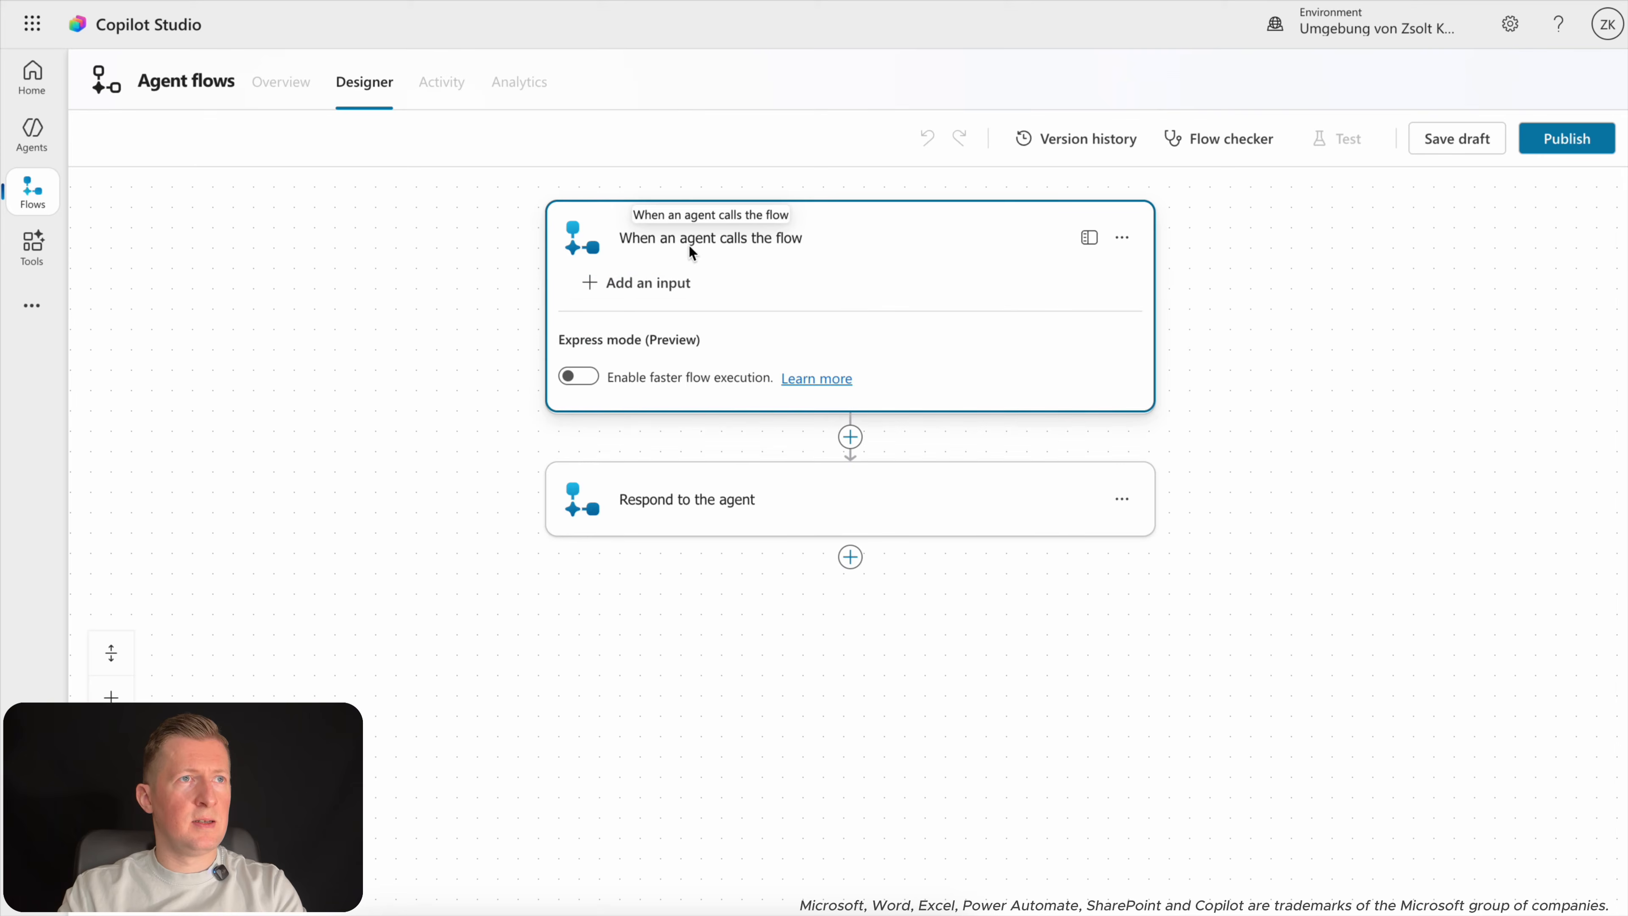
left_click(616, 283)
left_click(613, 351)
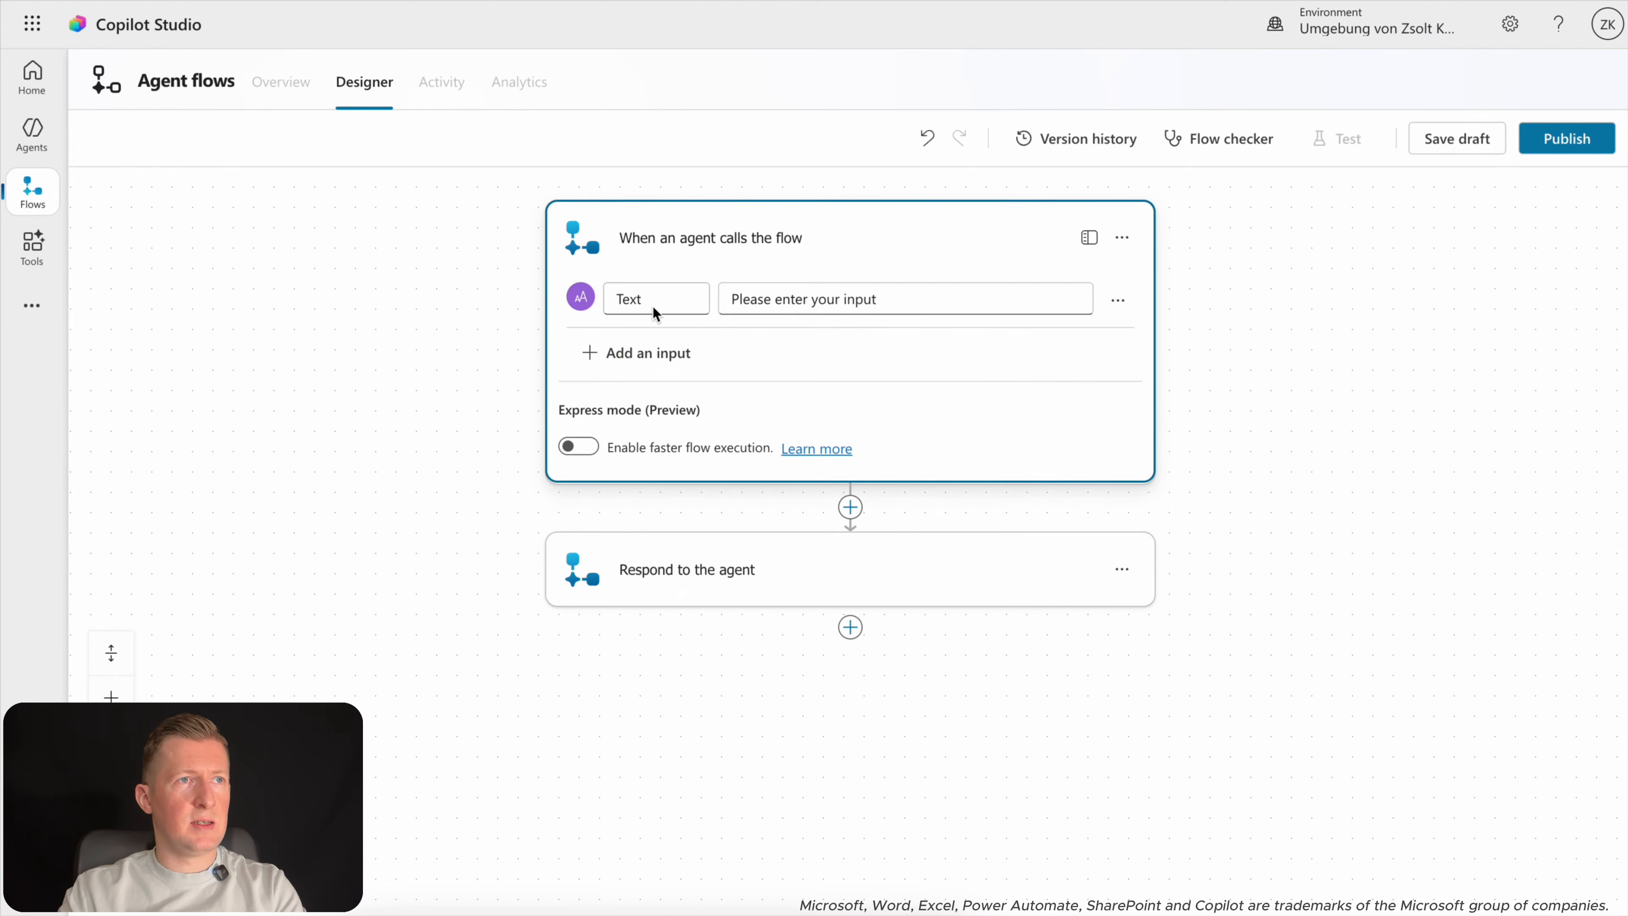
double_click(619, 302)
type("MESSAGE_ID")
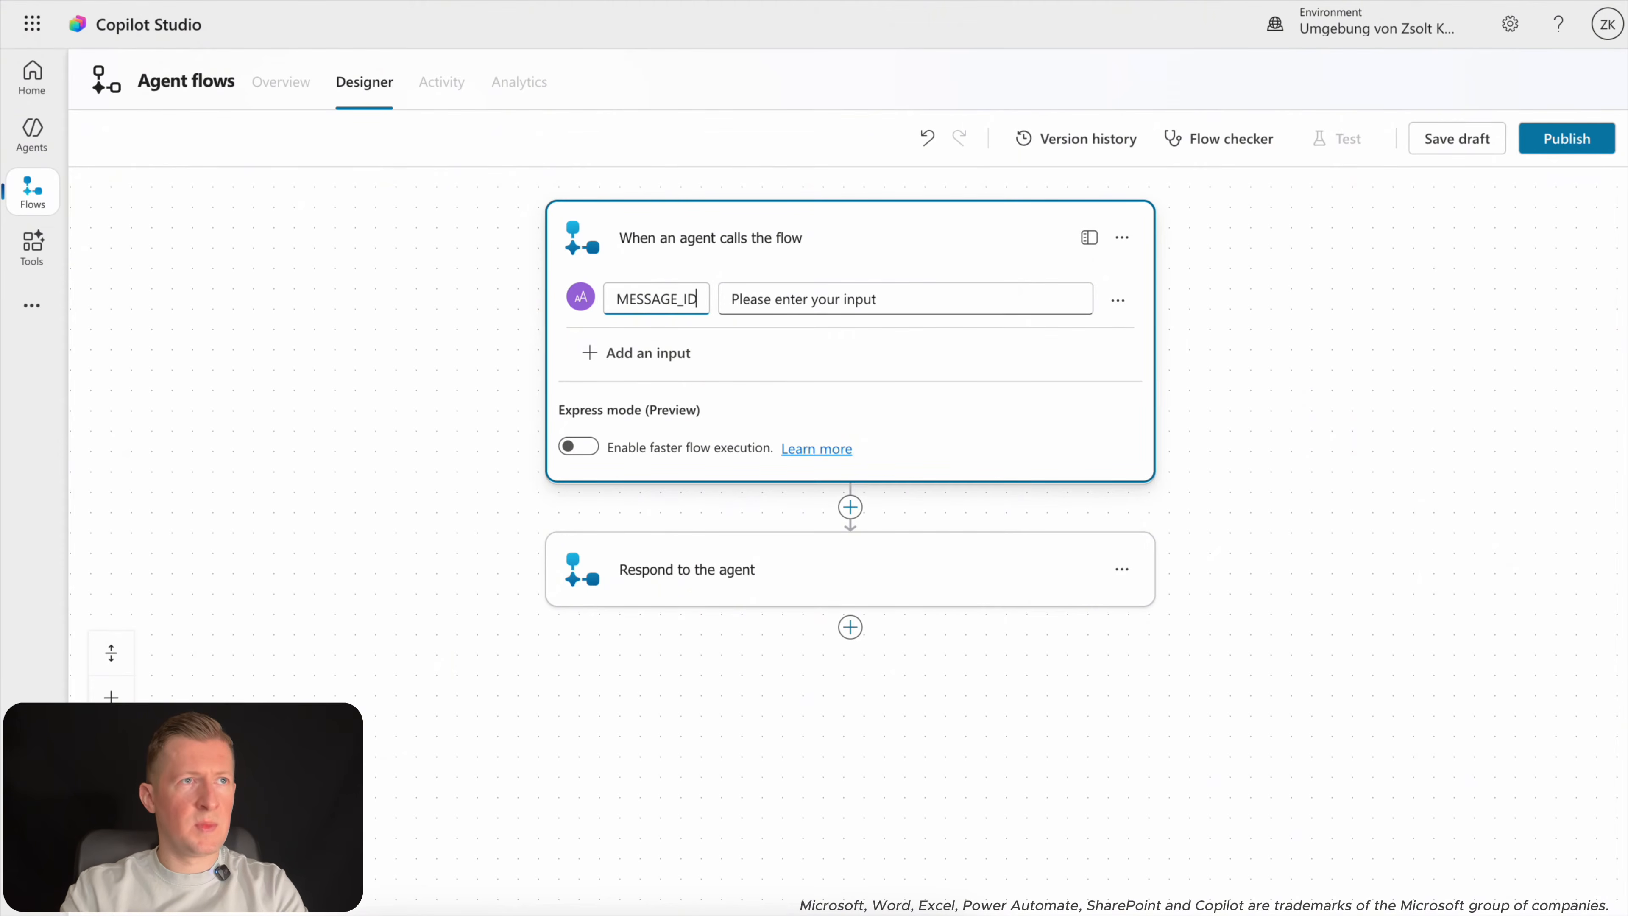
left_click(1321, 425)
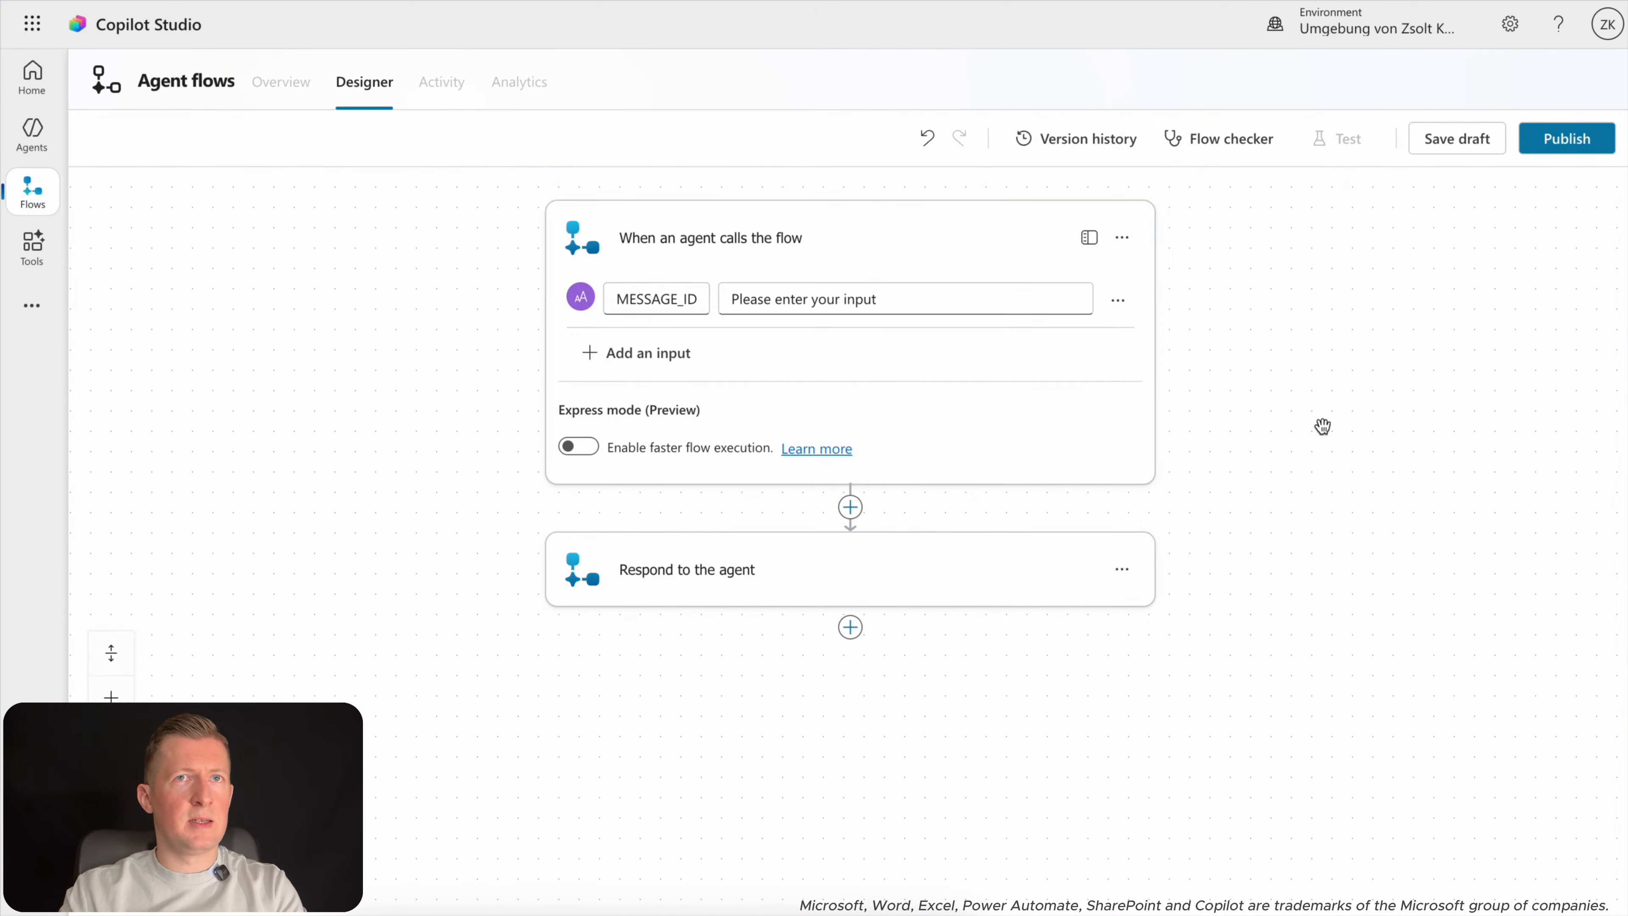
left_click(1429, 139)
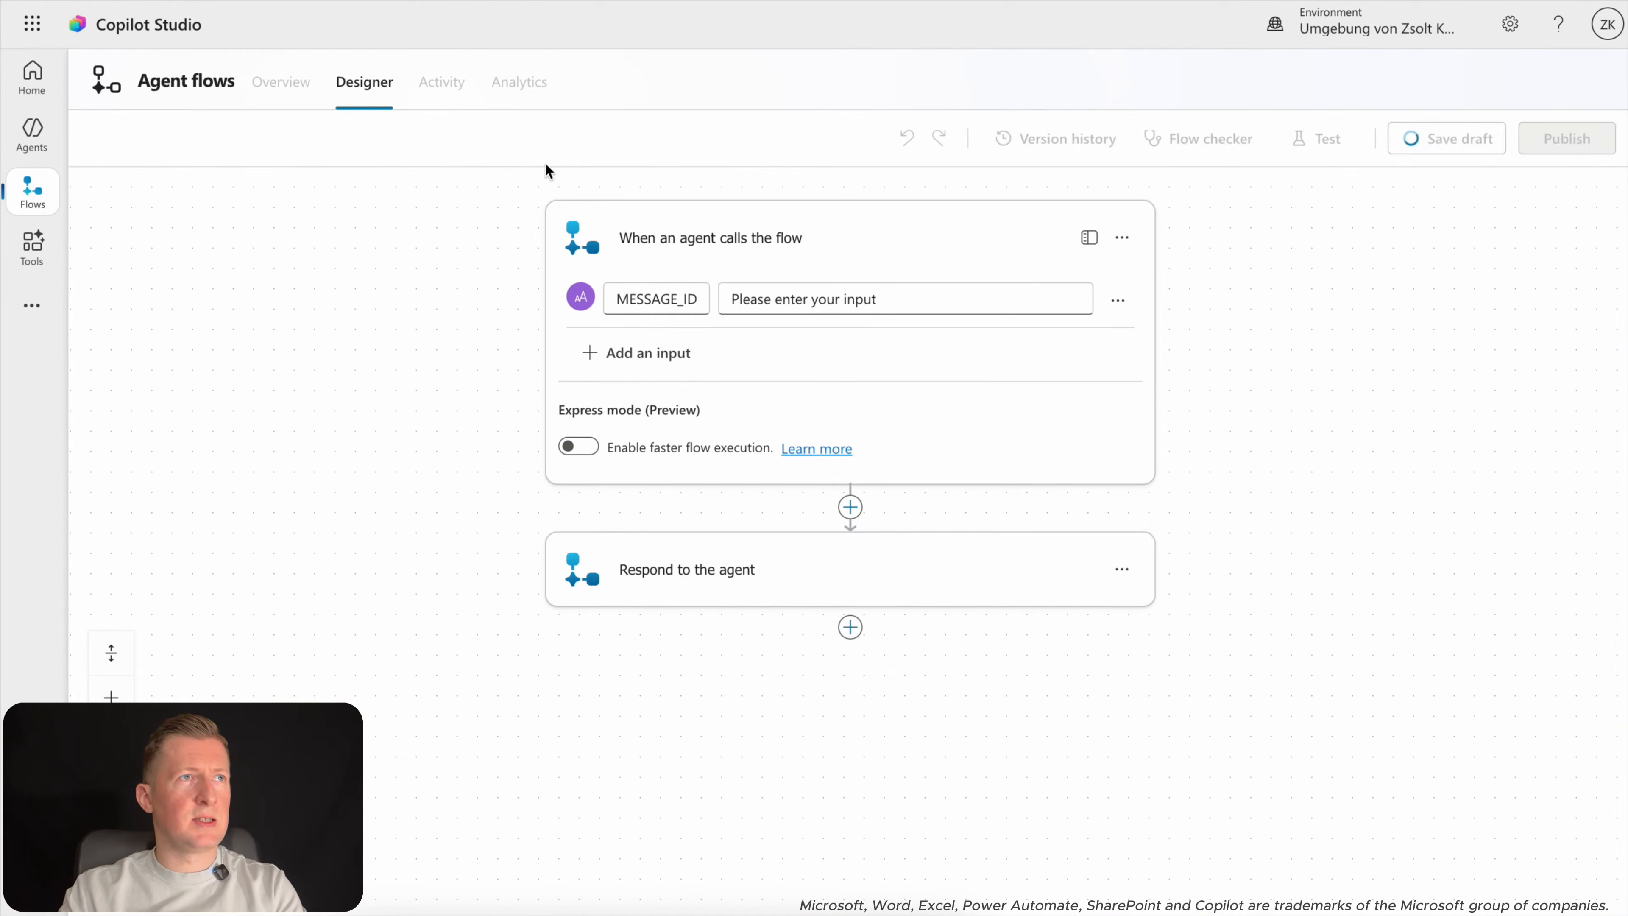
Rename the agent flow doc_process_ocr in its details and save the change.
left_click(284, 84)
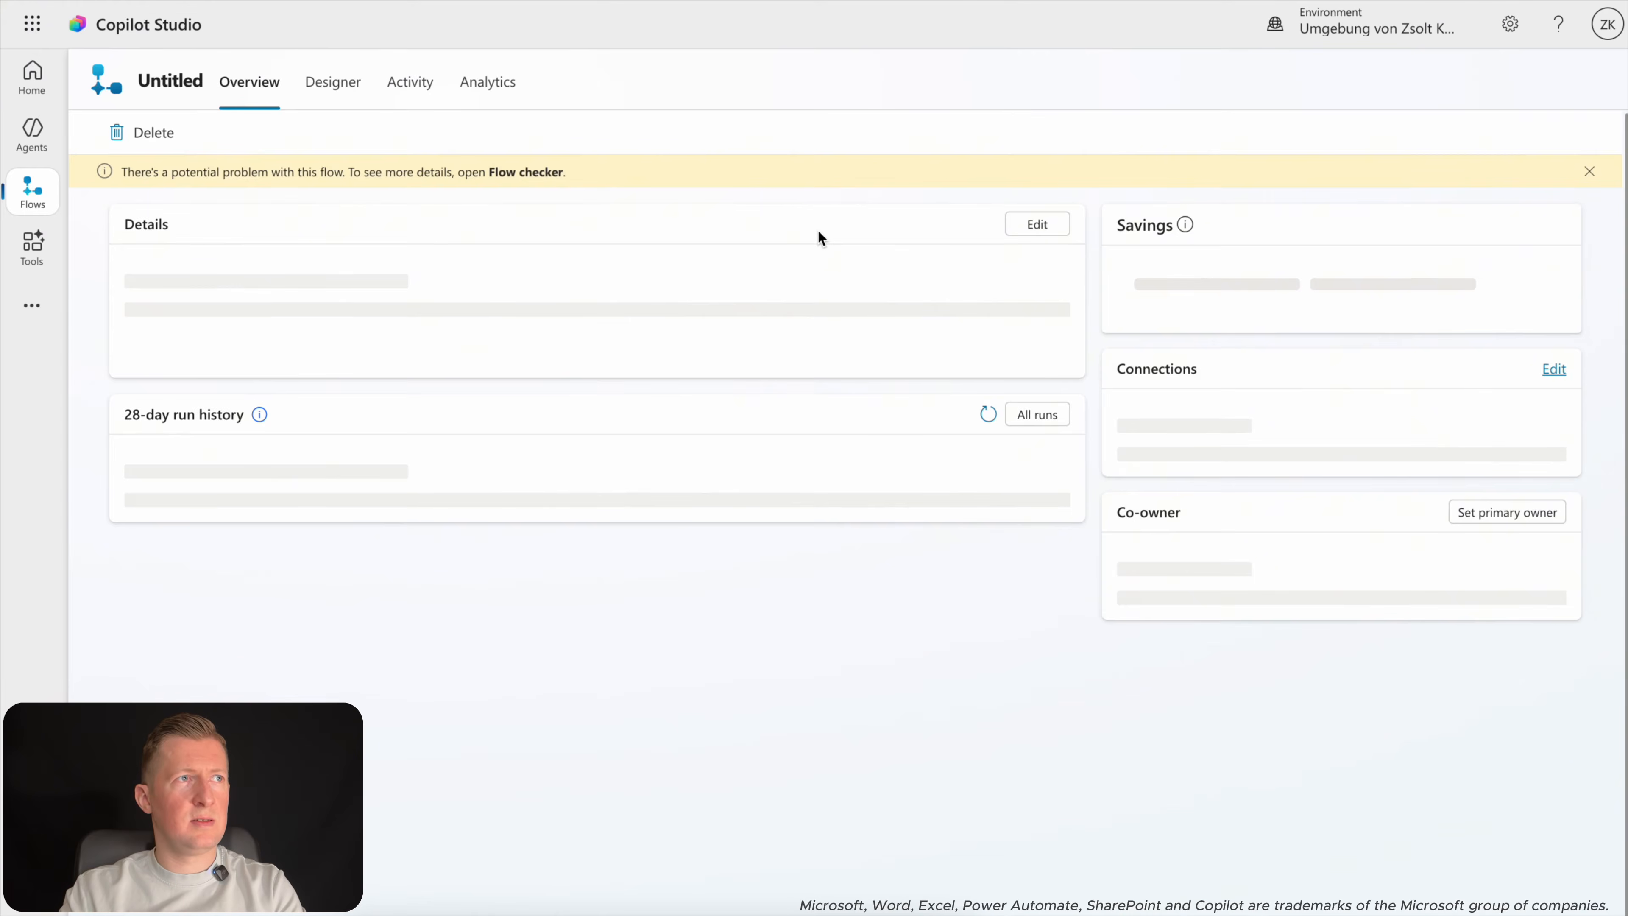
left_click(1021, 230)
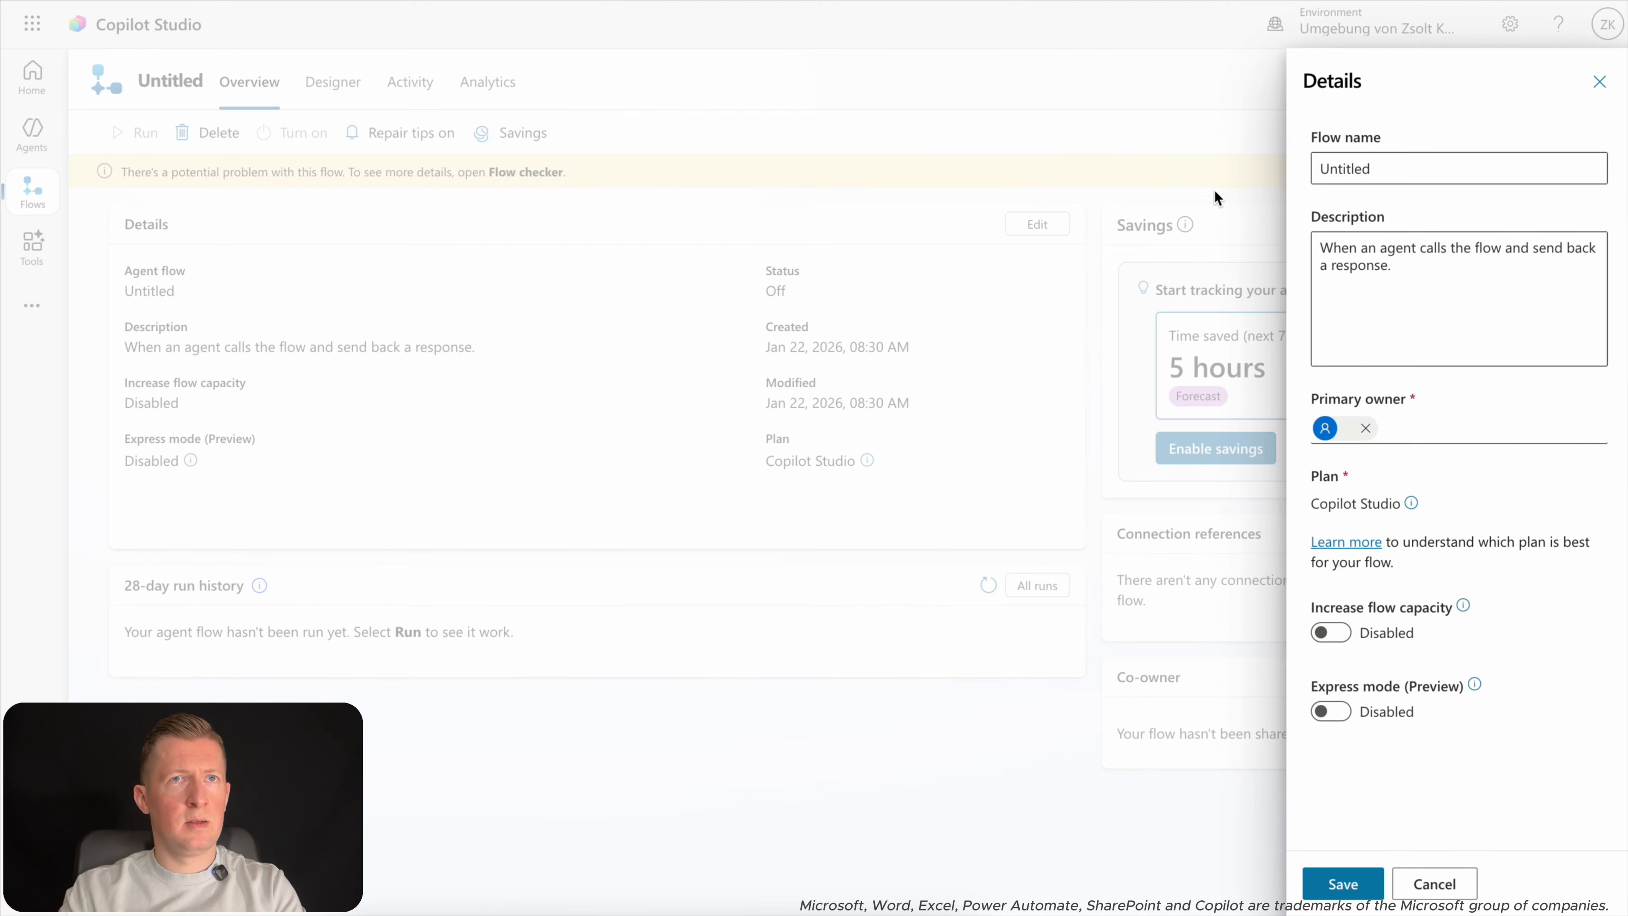
left_click_drag(1376, 171, 1288, 169)
type("doc_process_ocr")
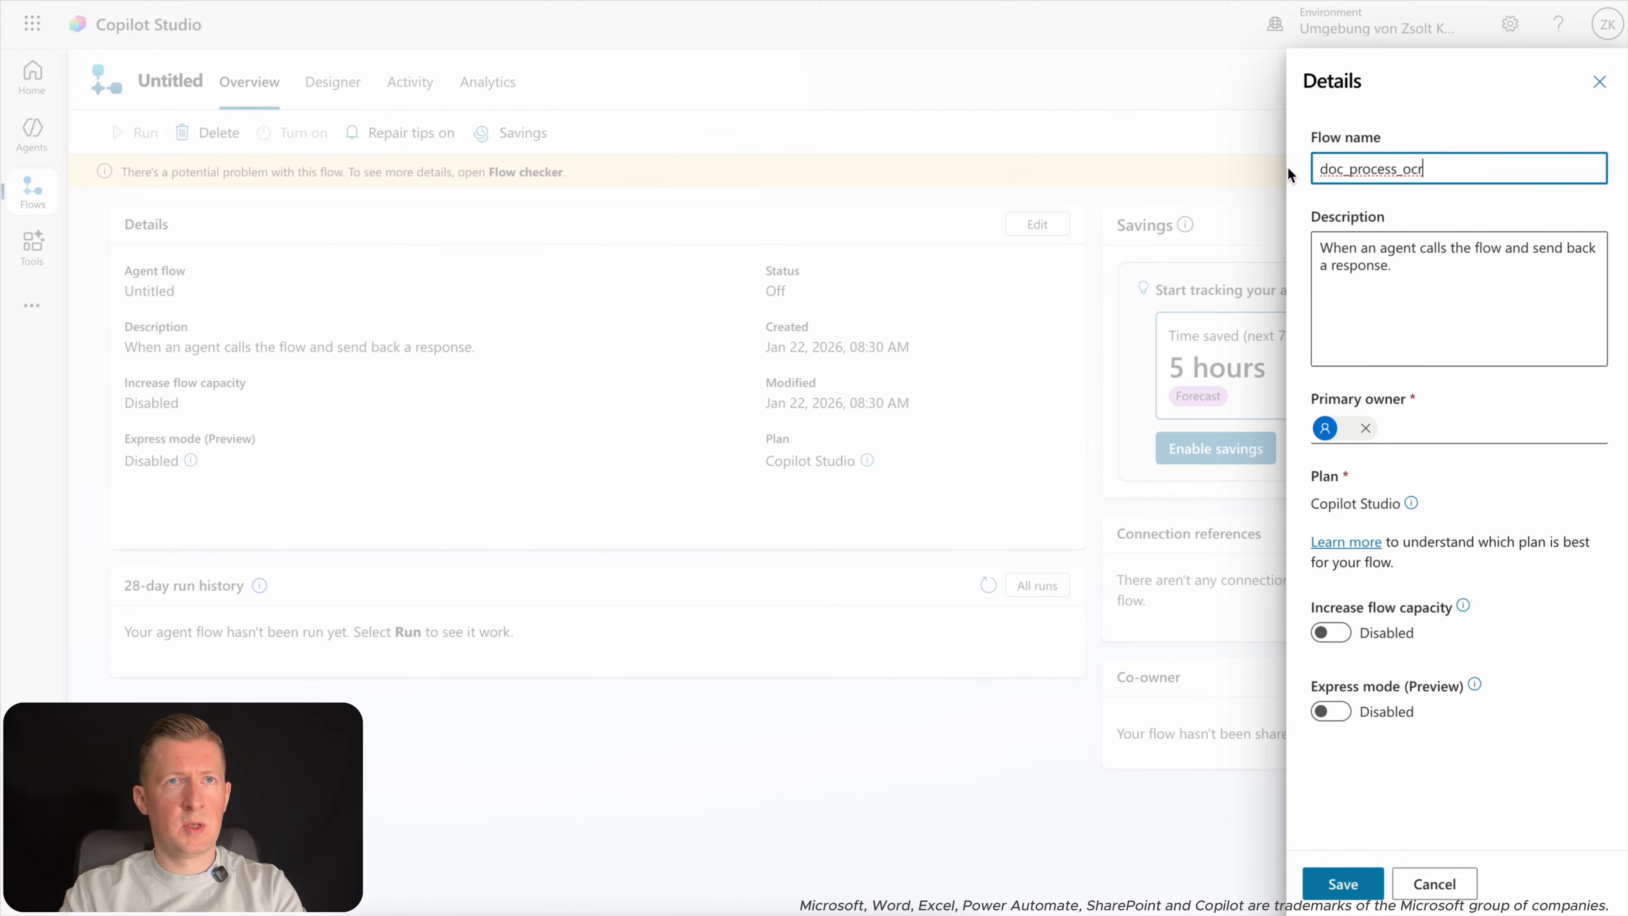
left_click(1341, 883)
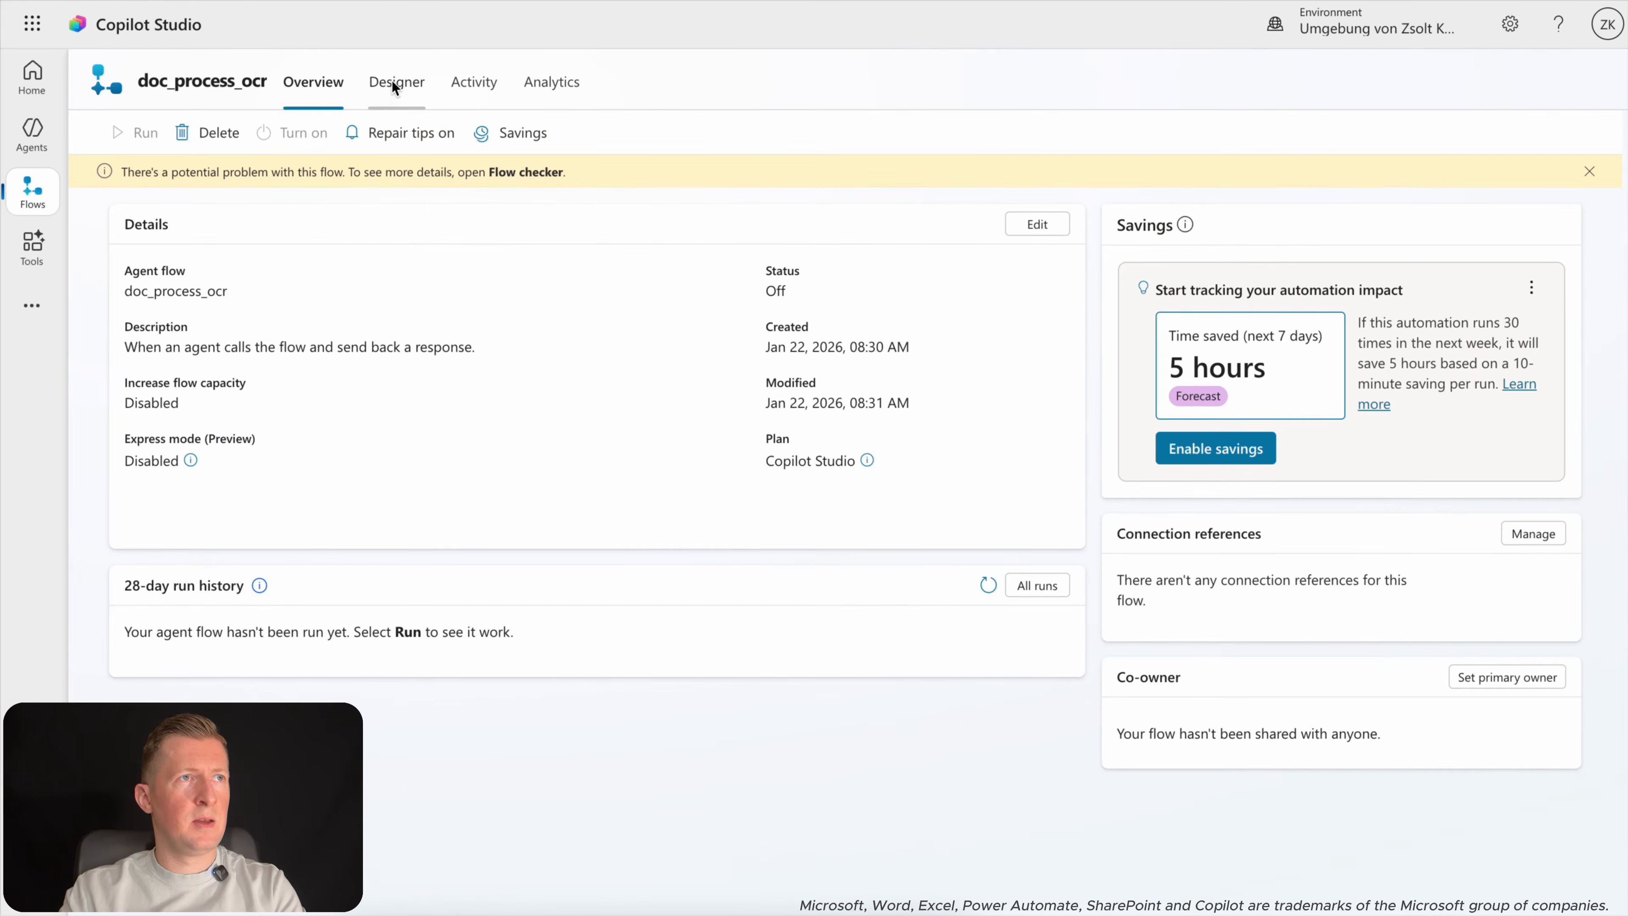
Return to the flow's designer and start inserting an action between the trigger and "Respond to the agent".
left_click(394, 86)
left_click(906, 275)
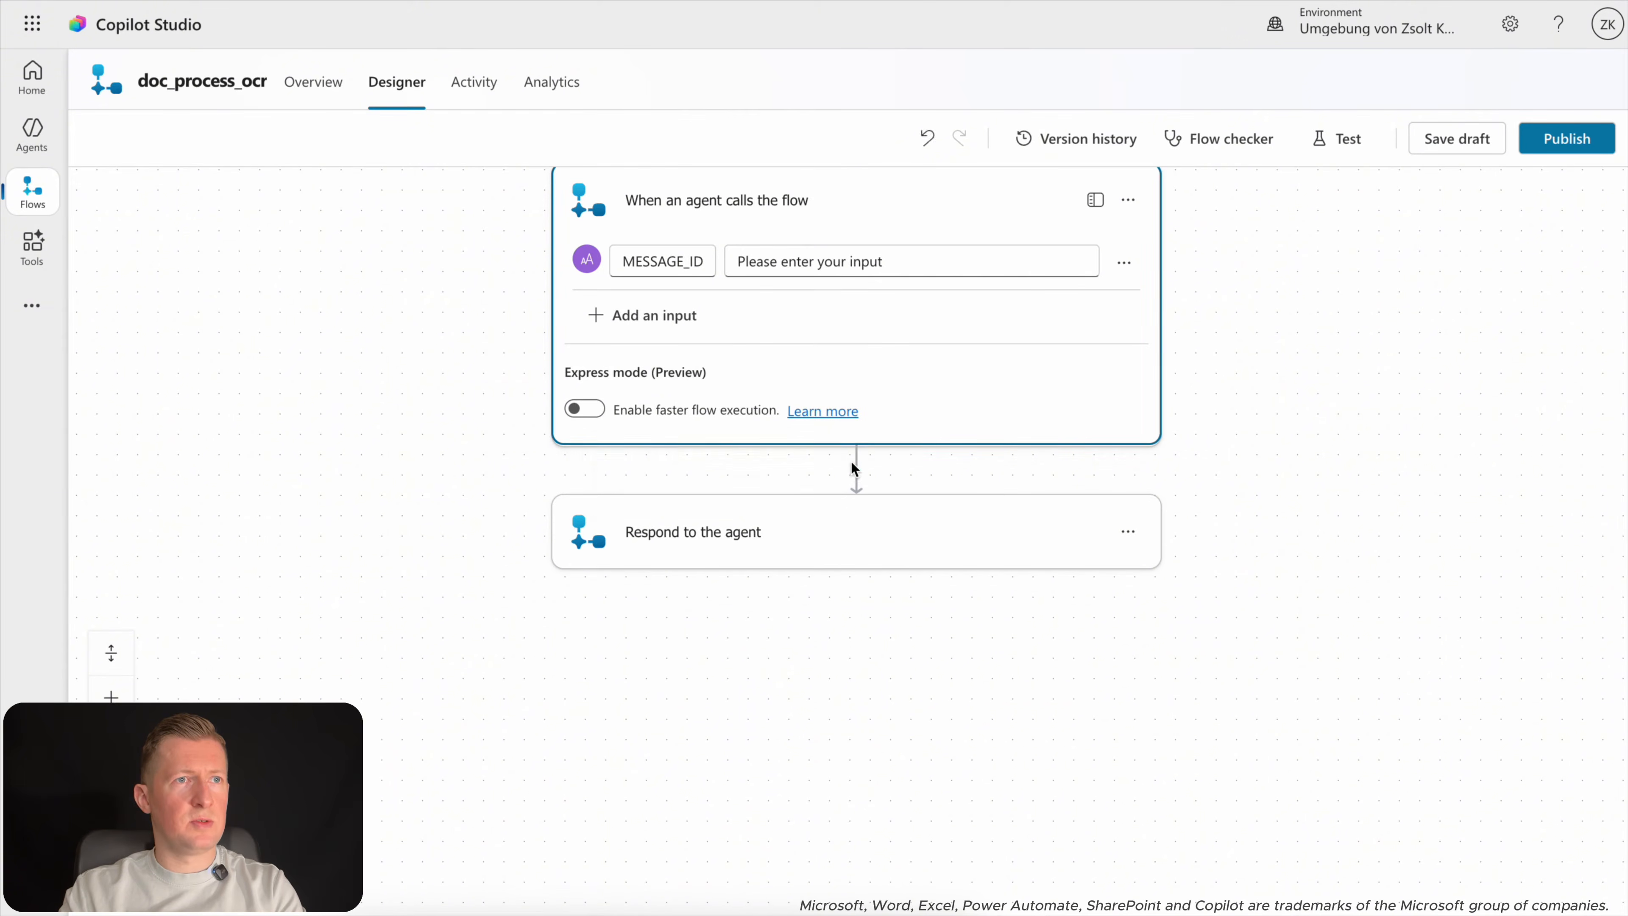
left_click(856, 468)
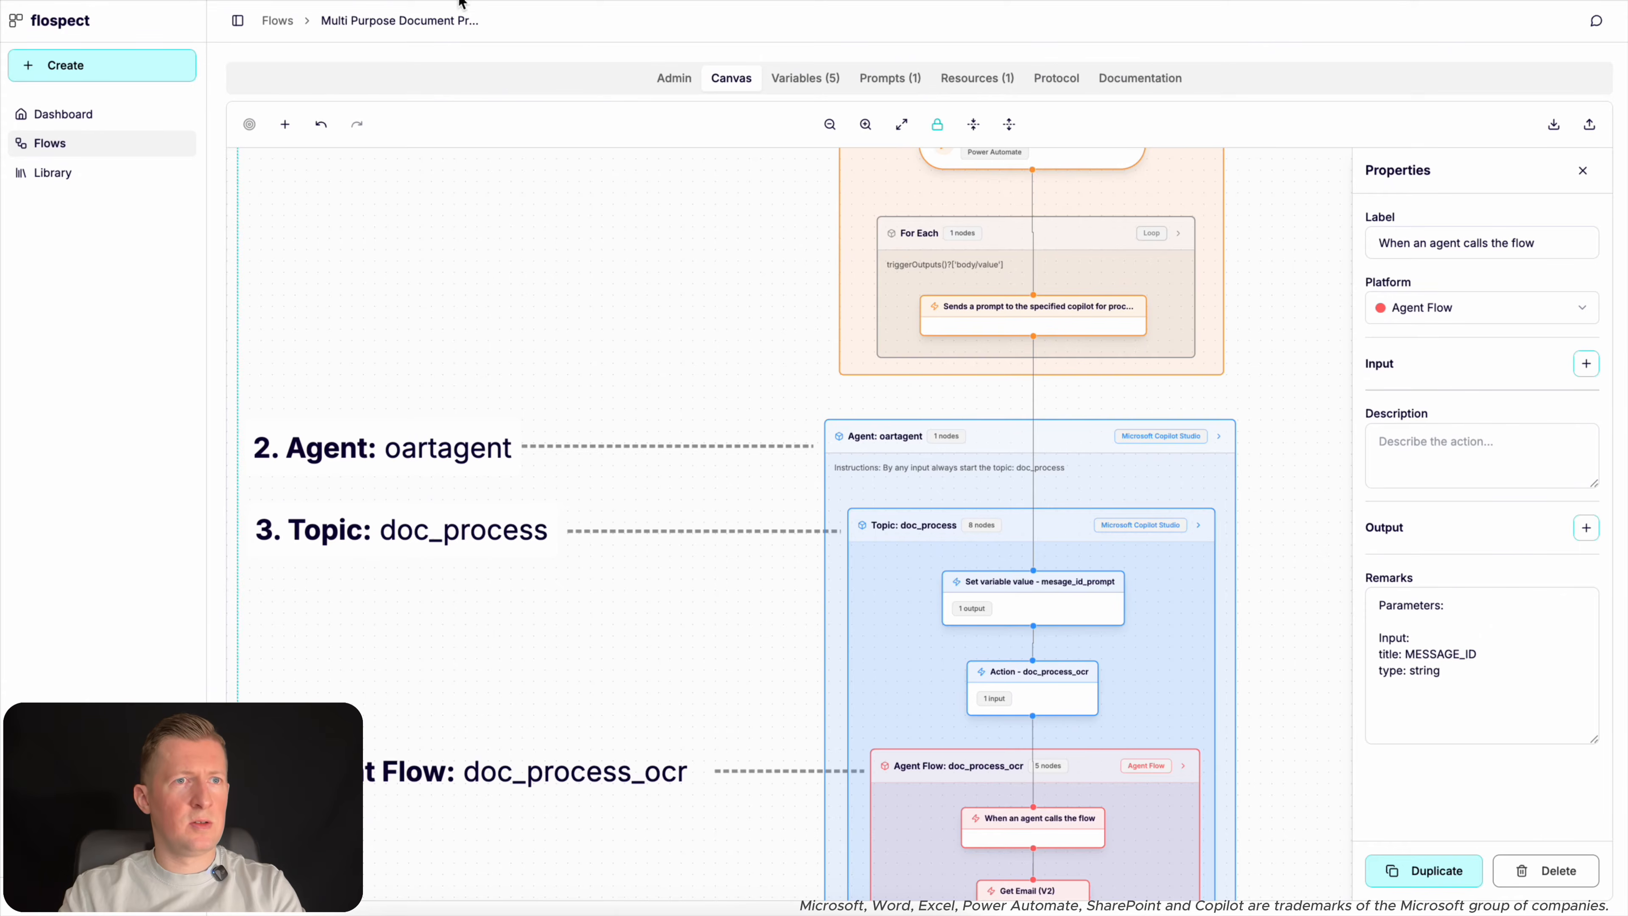
In the flospect diagram, review the remarks of the Get Email (V2) node inside the doc_process_ocr agent flow.
scroll(748, 659, "down", 3)
scroll(748, 449, "down", 5)
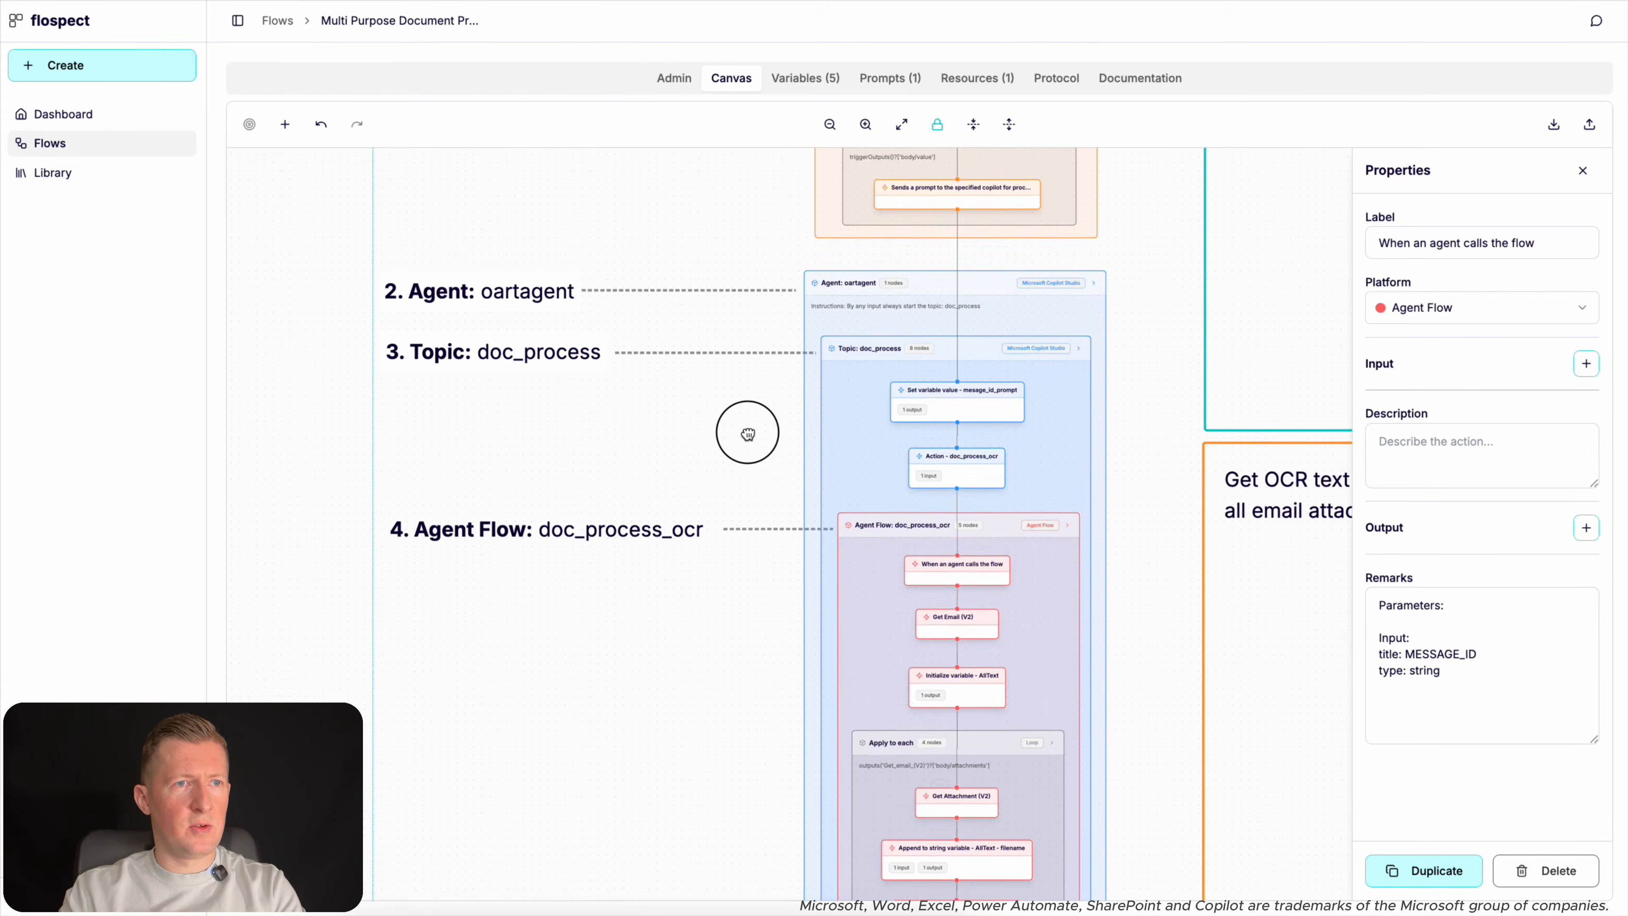
scroll(795, 583, "up", 5)
left_click_drag(634, 616, 441, 602)
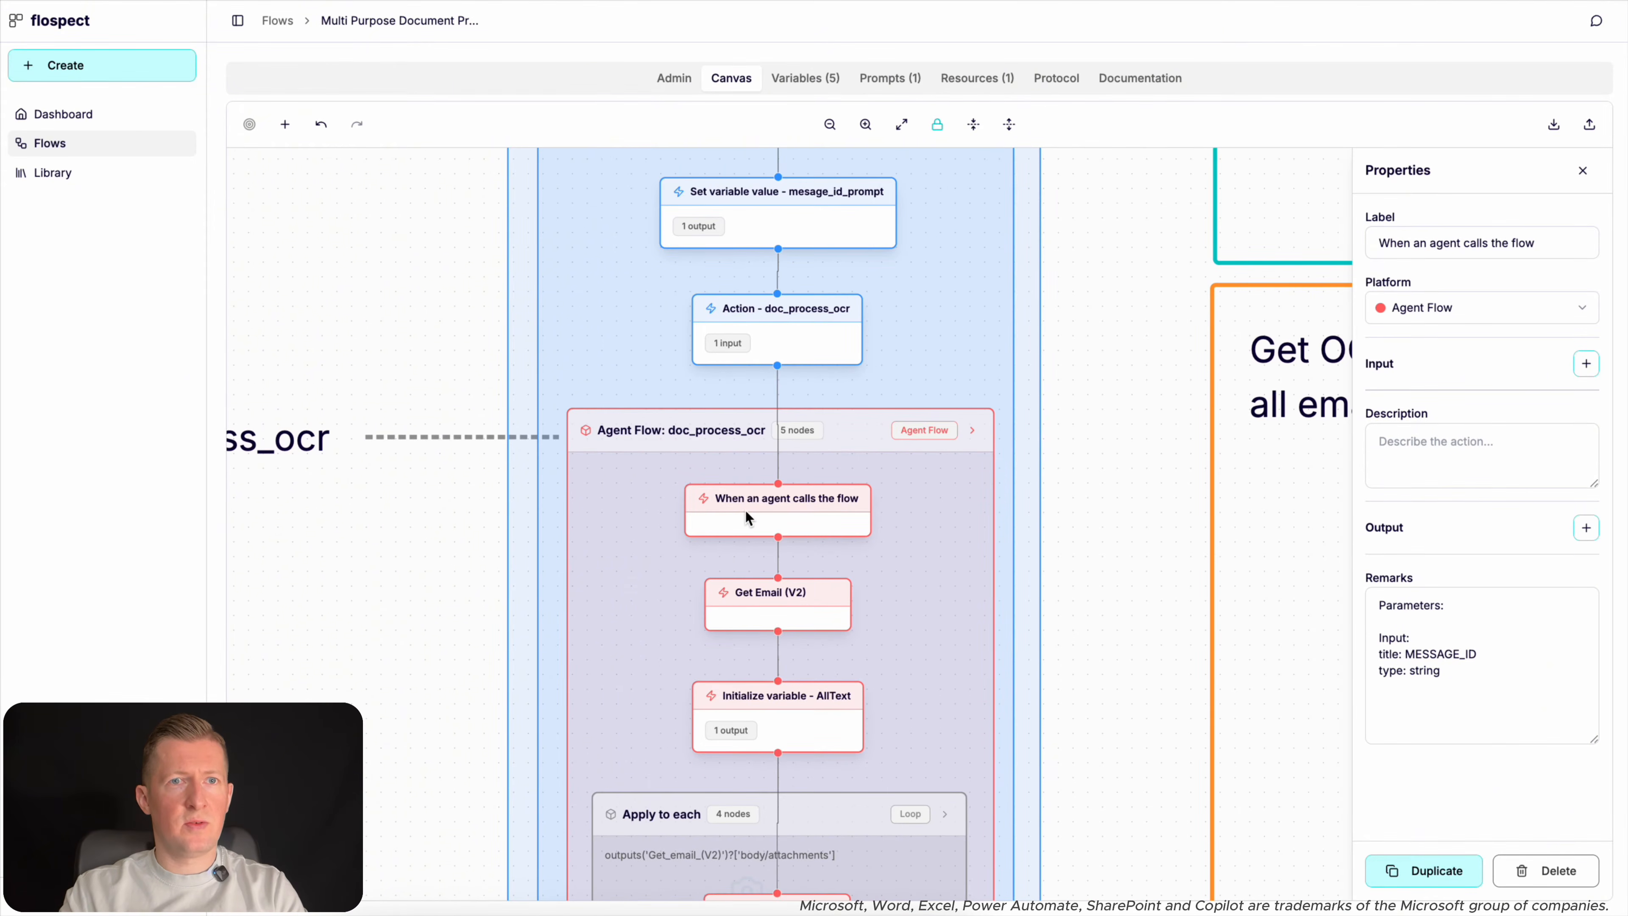
left_click(796, 608)
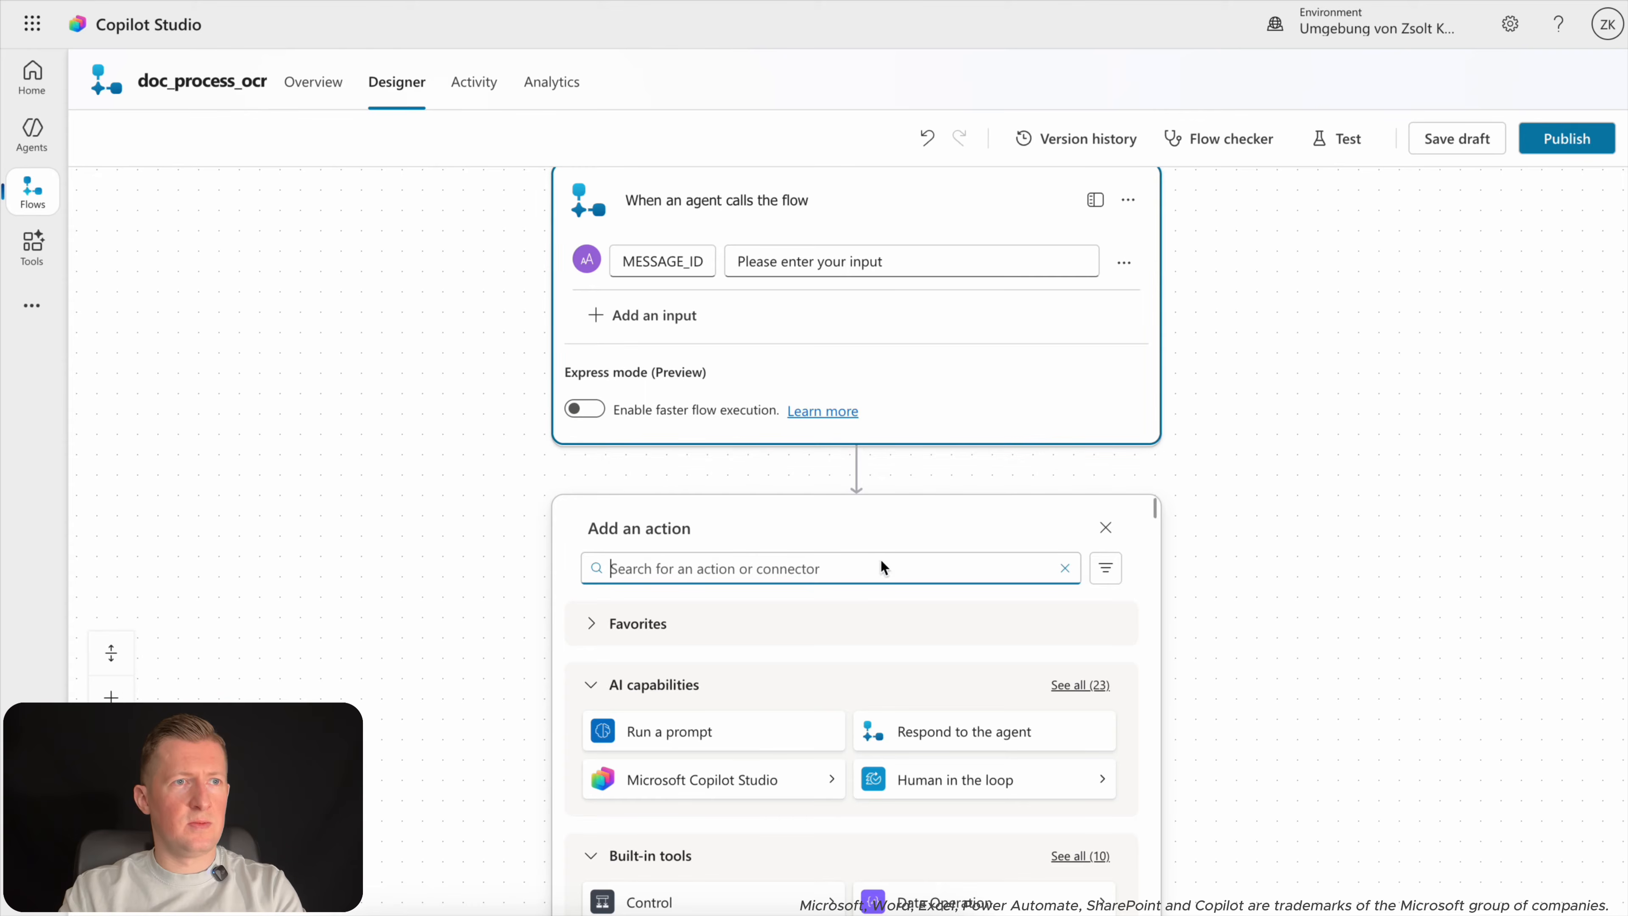
In Copilot Studio, search the actions for "get email" and add Office 365 Outlook's Get email (V2) below the trigger.
left_click(822, 579)
type("get emi")
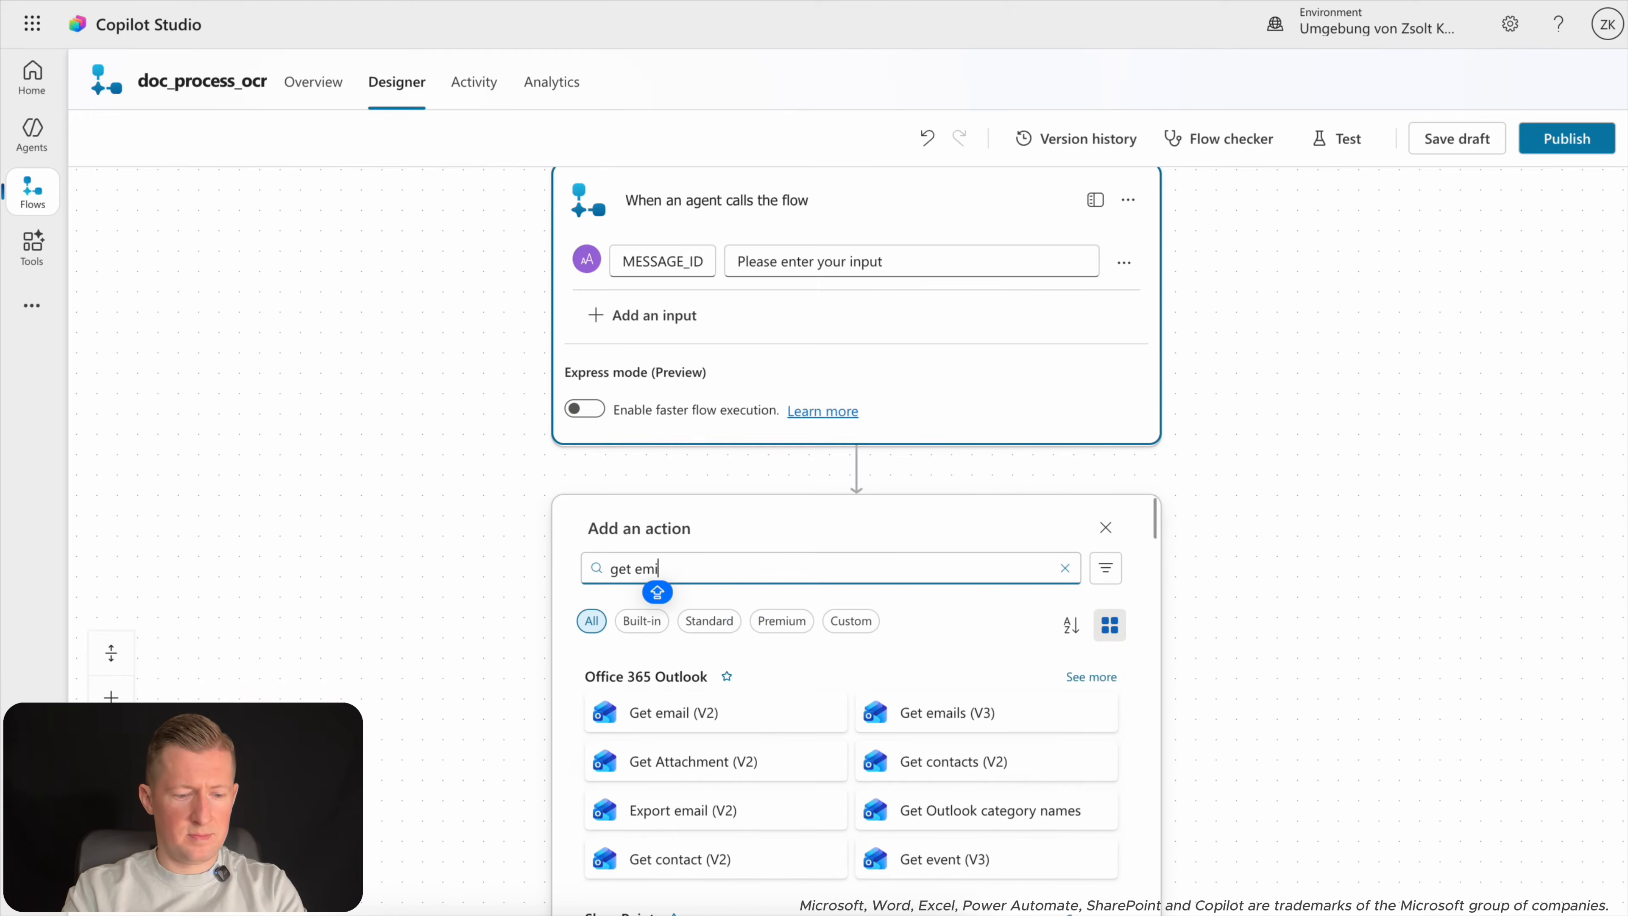
key("BackSpace")
type("ail")
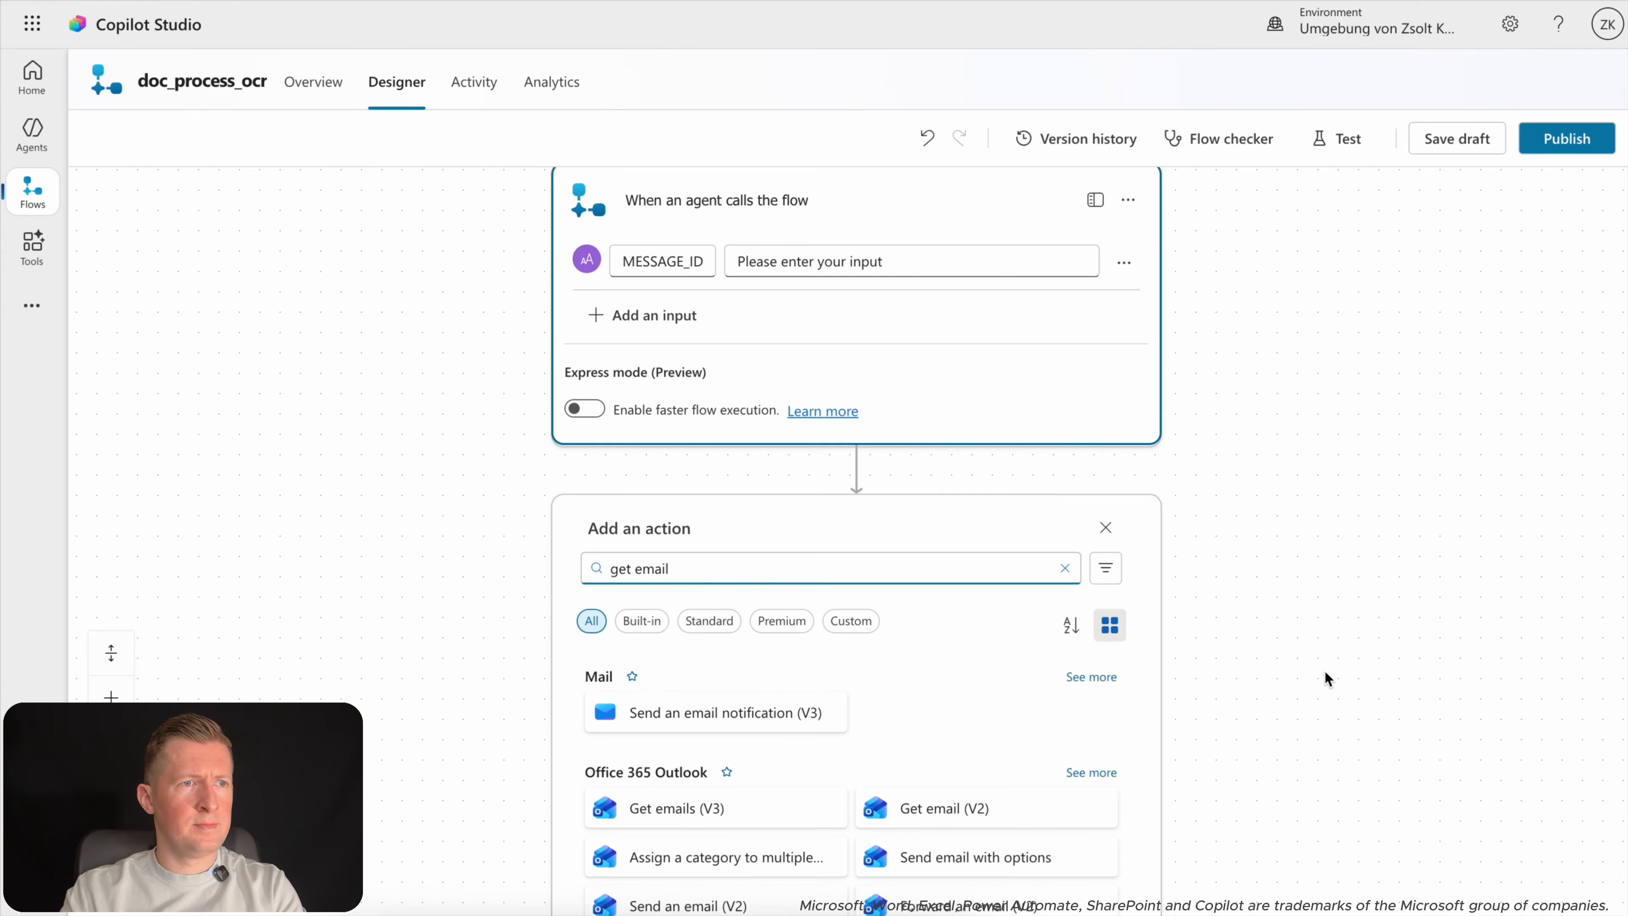
scroll(1328, 678, "down", 1)
left_click(969, 773)
Set the Message Id of Get email (V2) to the trigger's dynamic value MESSAGE_ID.
left_click(943, 568)
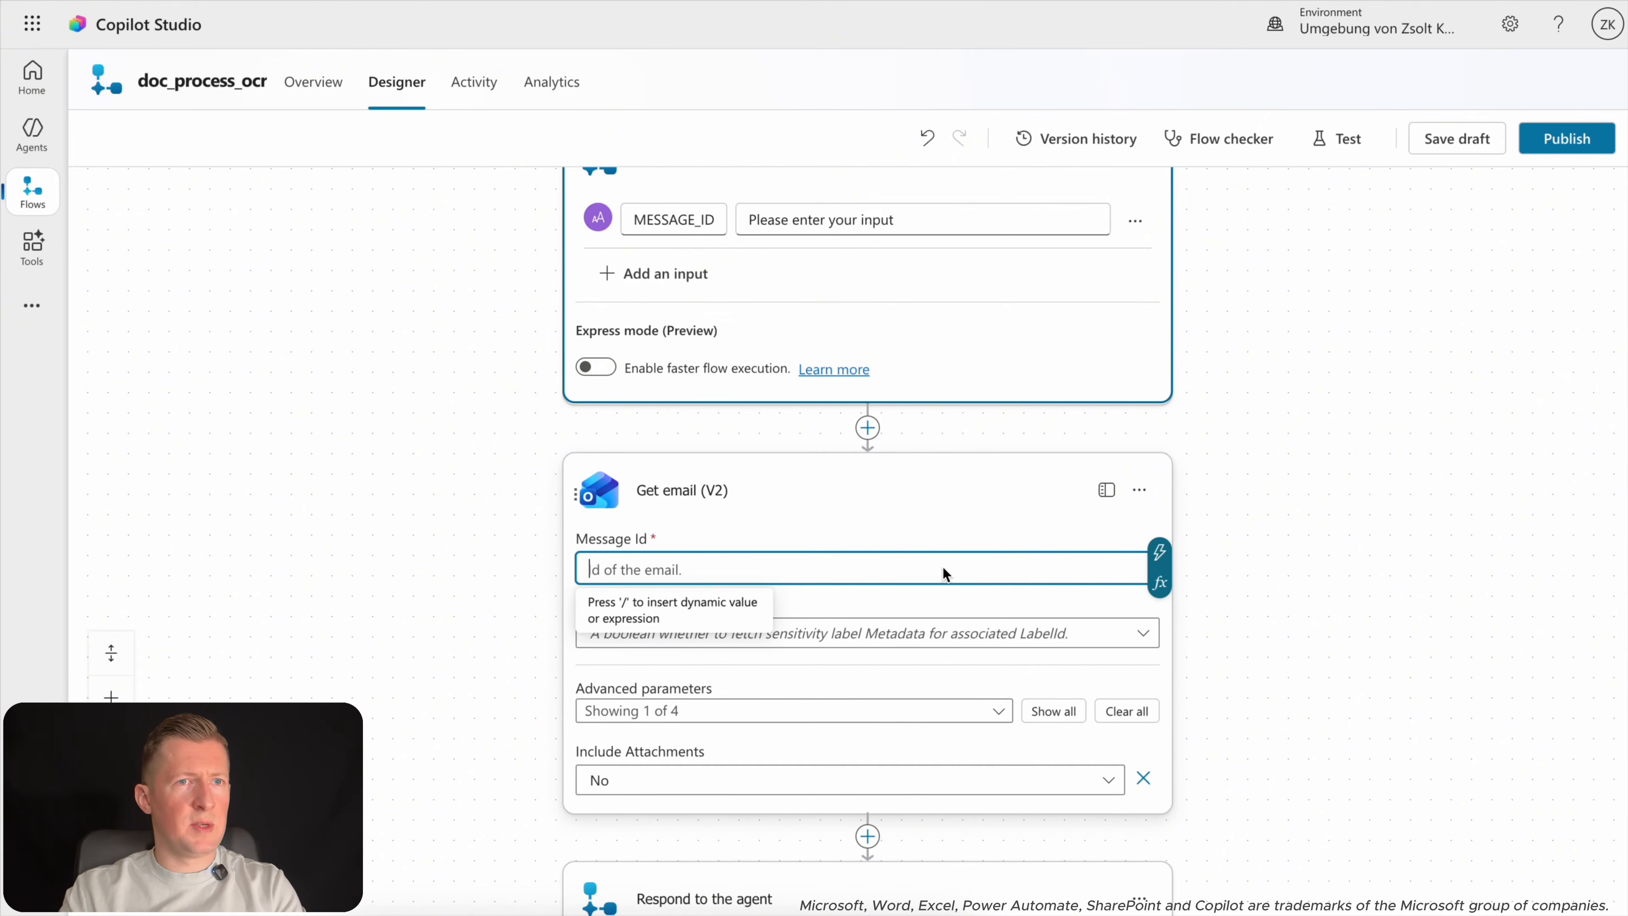
left_click(1153, 558)
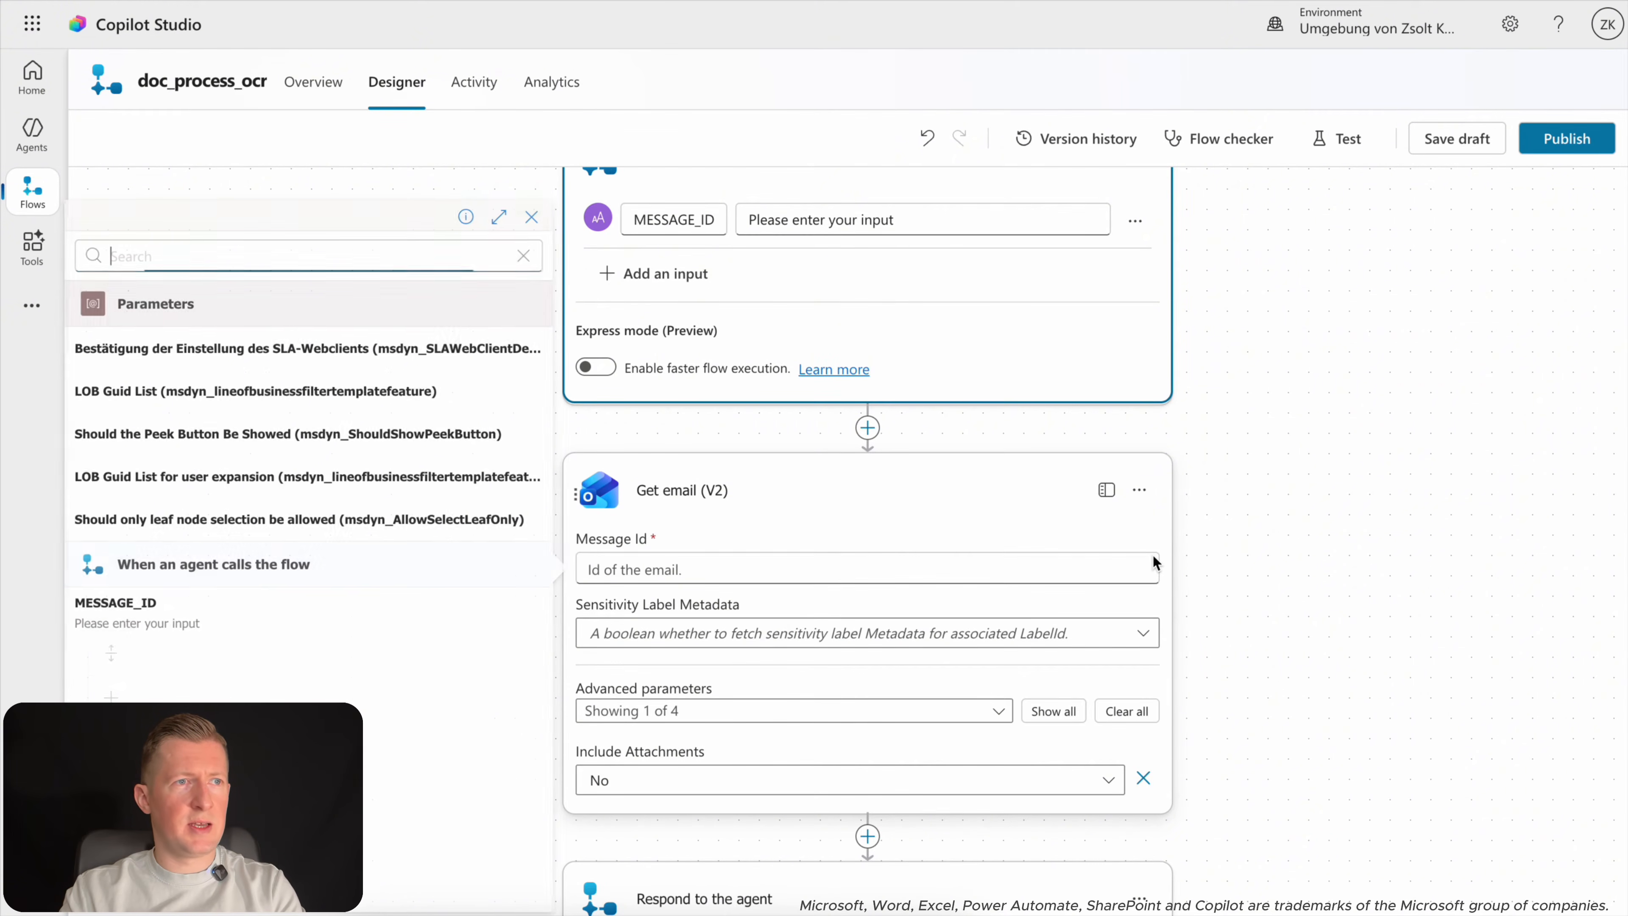
left_click(169, 604)
left_click(1333, 557)
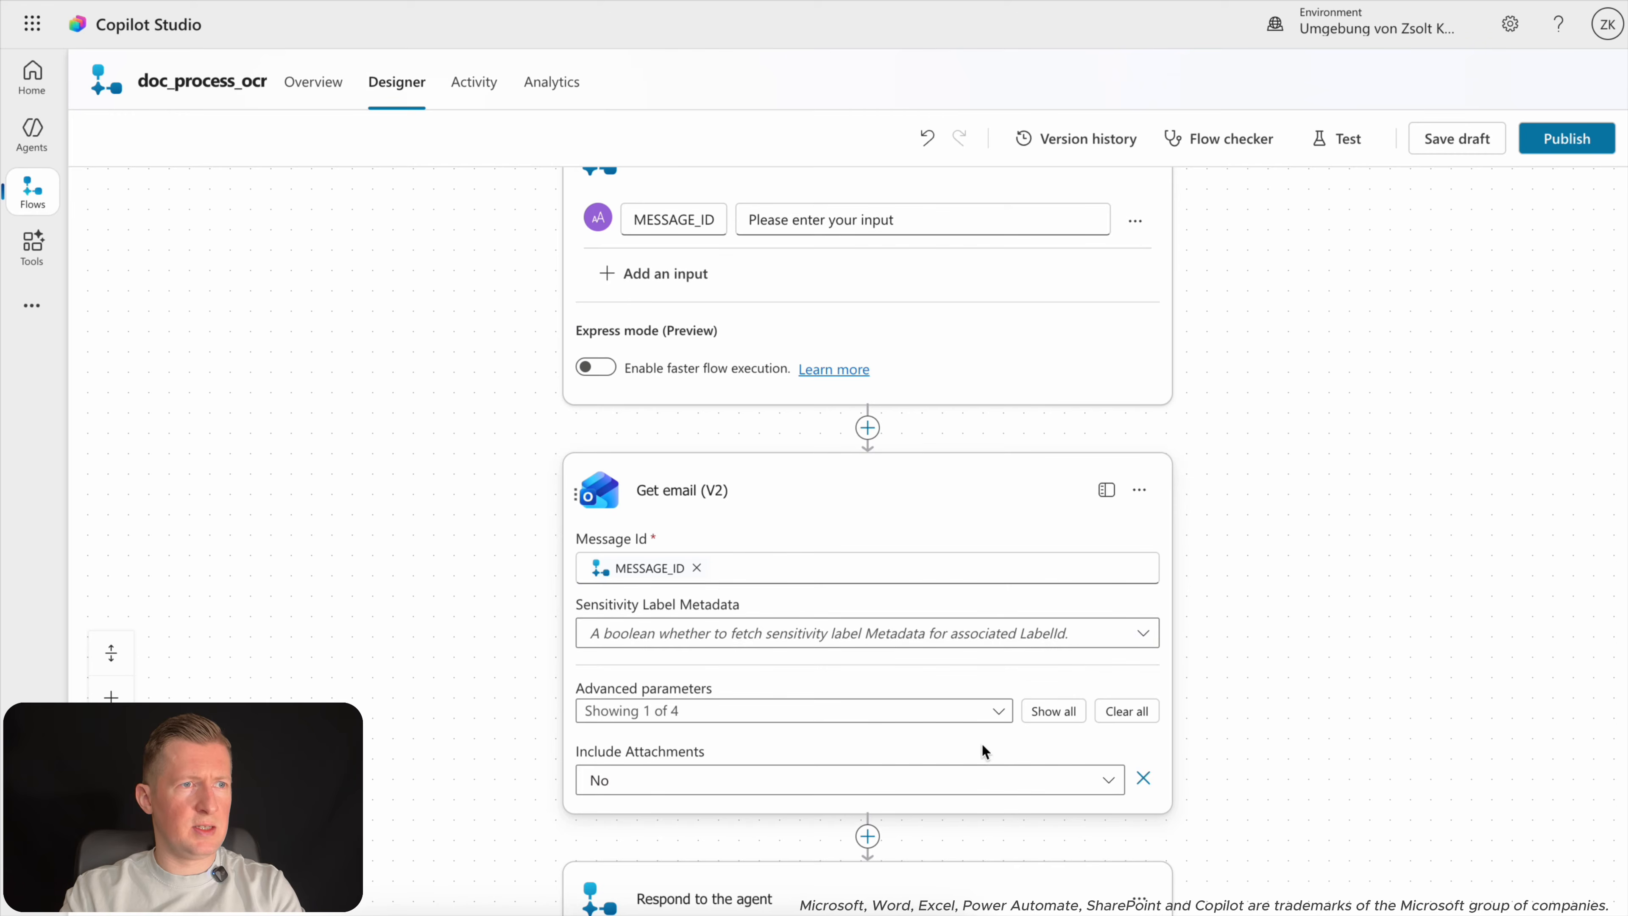
Set Include Attachments to Yes in Get email (V2) and save the flow draft.
left_click(1108, 779)
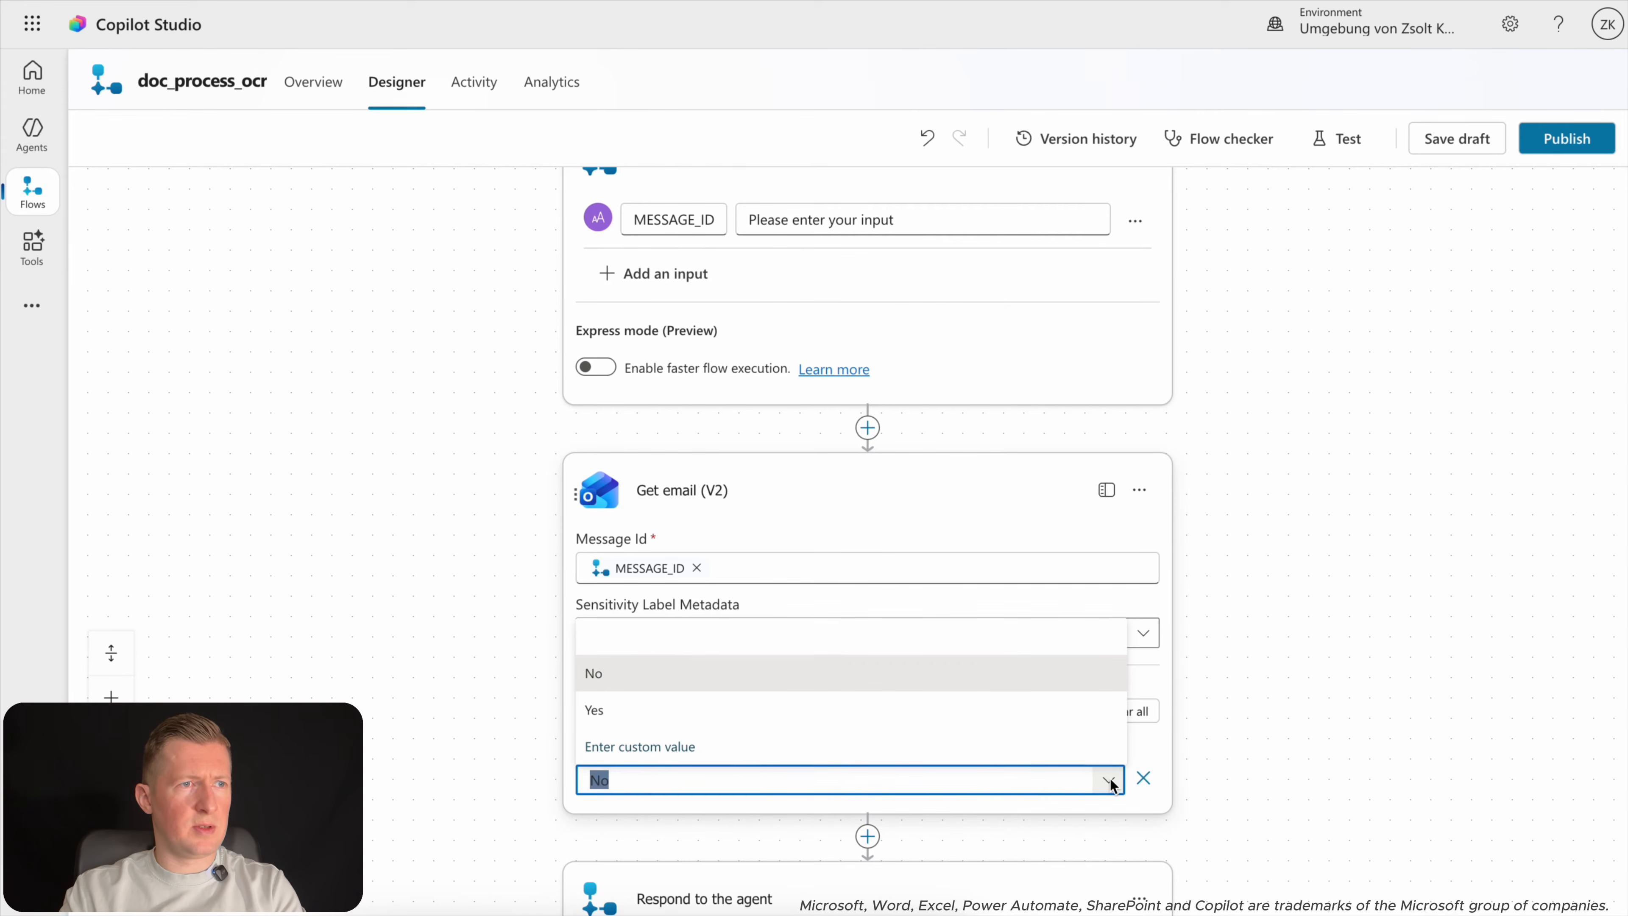
left_click(799, 715)
left_click(1381, 647)
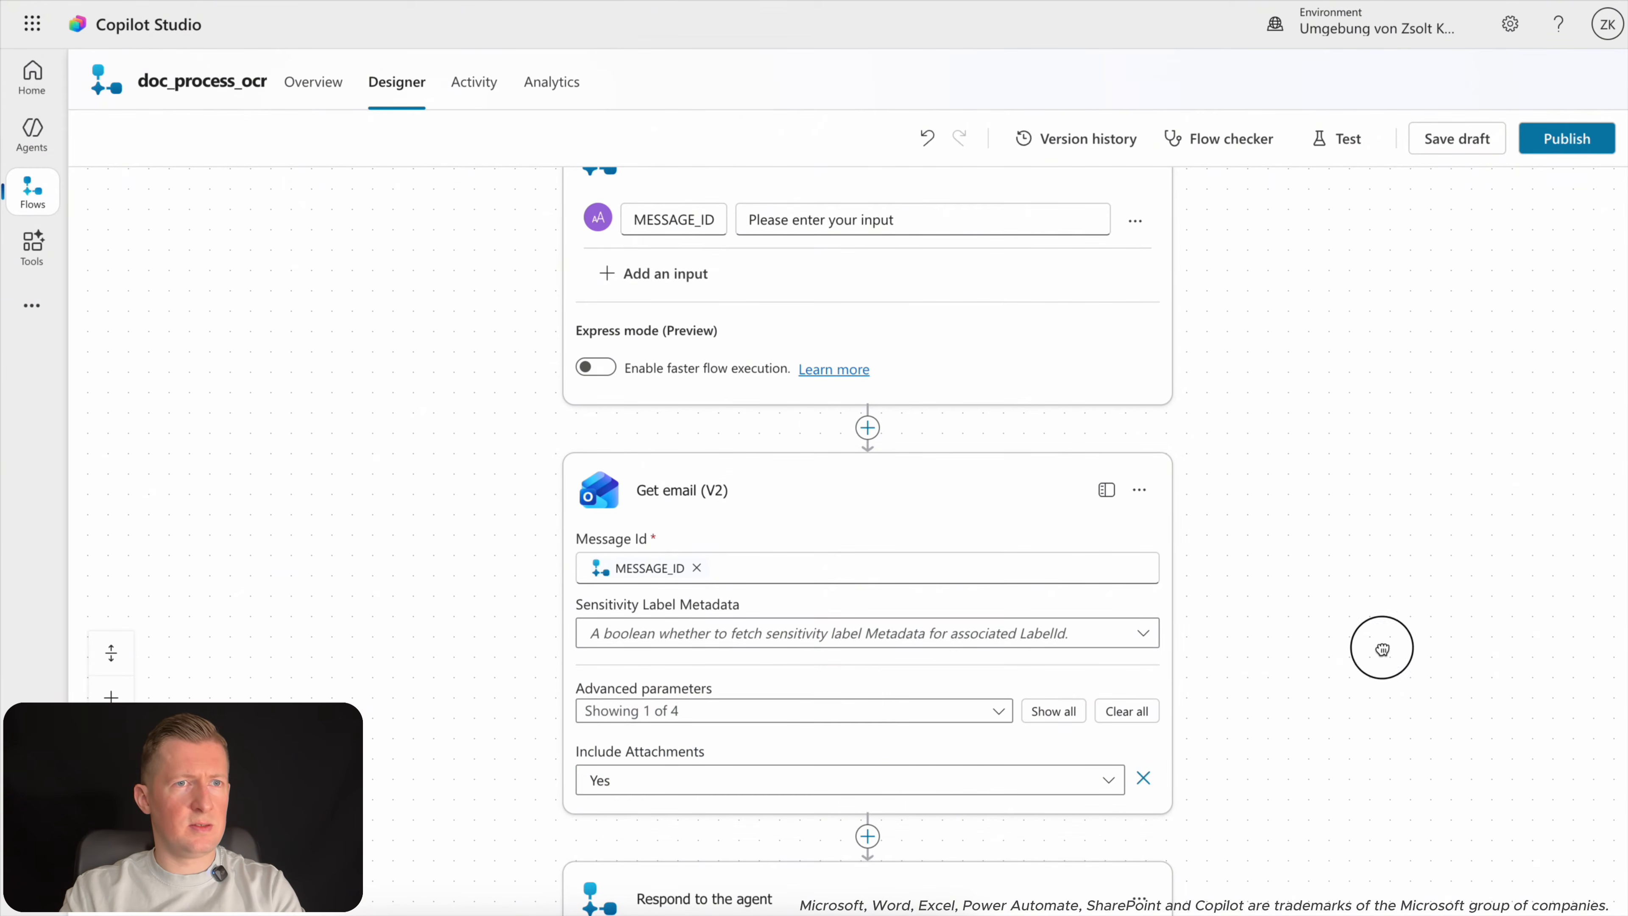
left_click(1466, 140)
Check the "Initialize variable - AllText" node in flospect and add an Initialize variable action below Get email (V2) in Copilot Studio.
scroll(1295, 678, "down", 1)
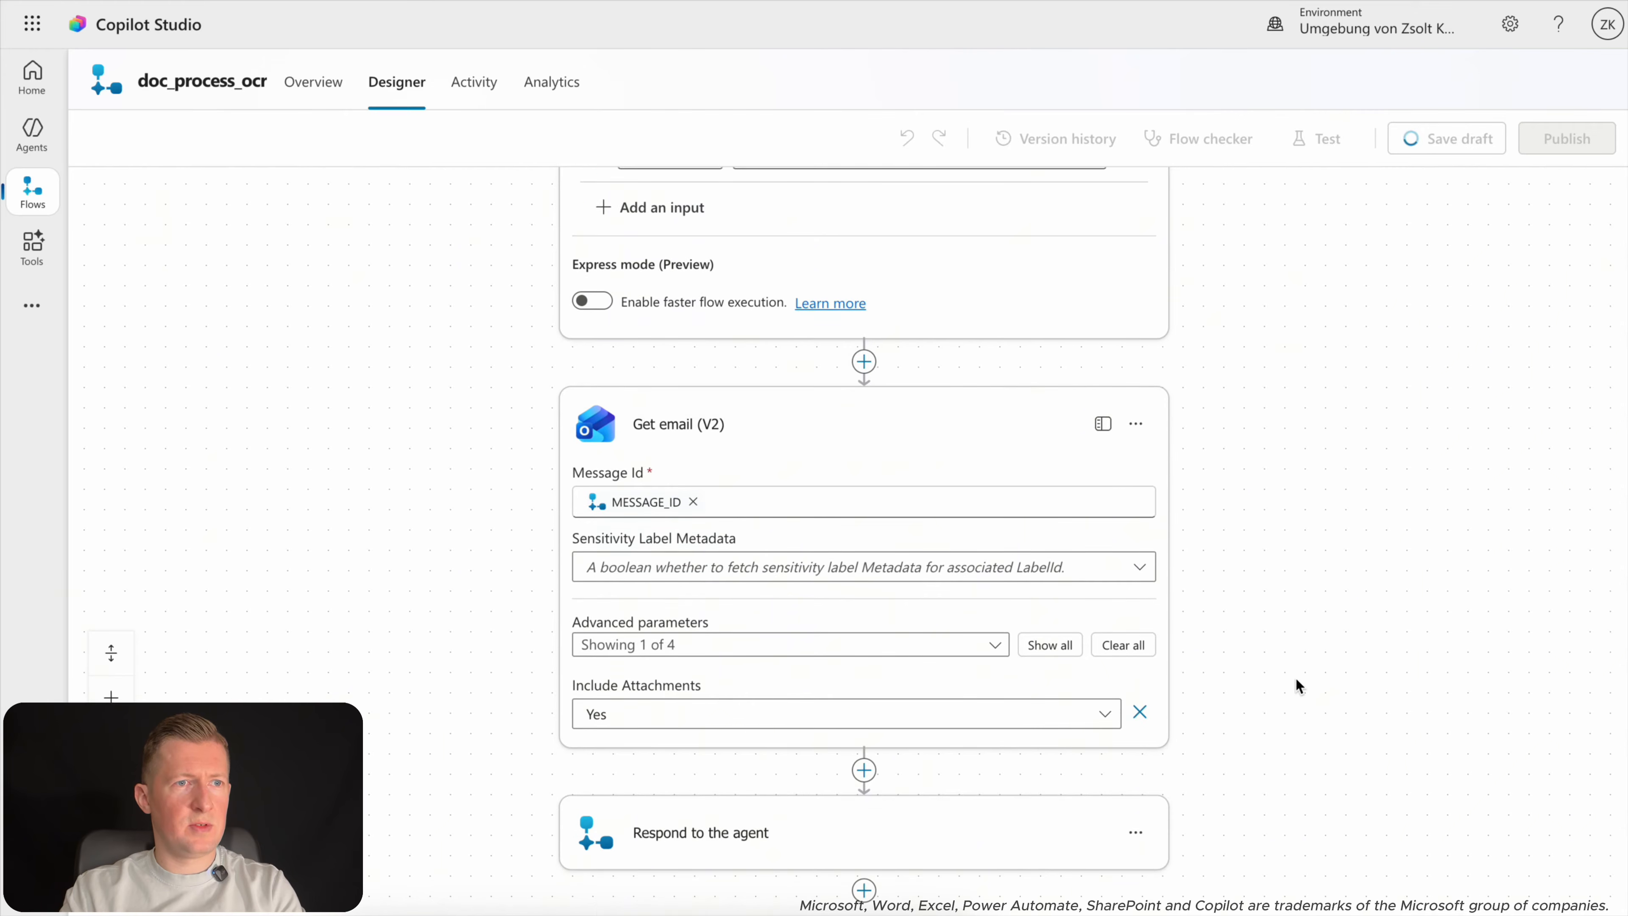
left_click(863, 806)
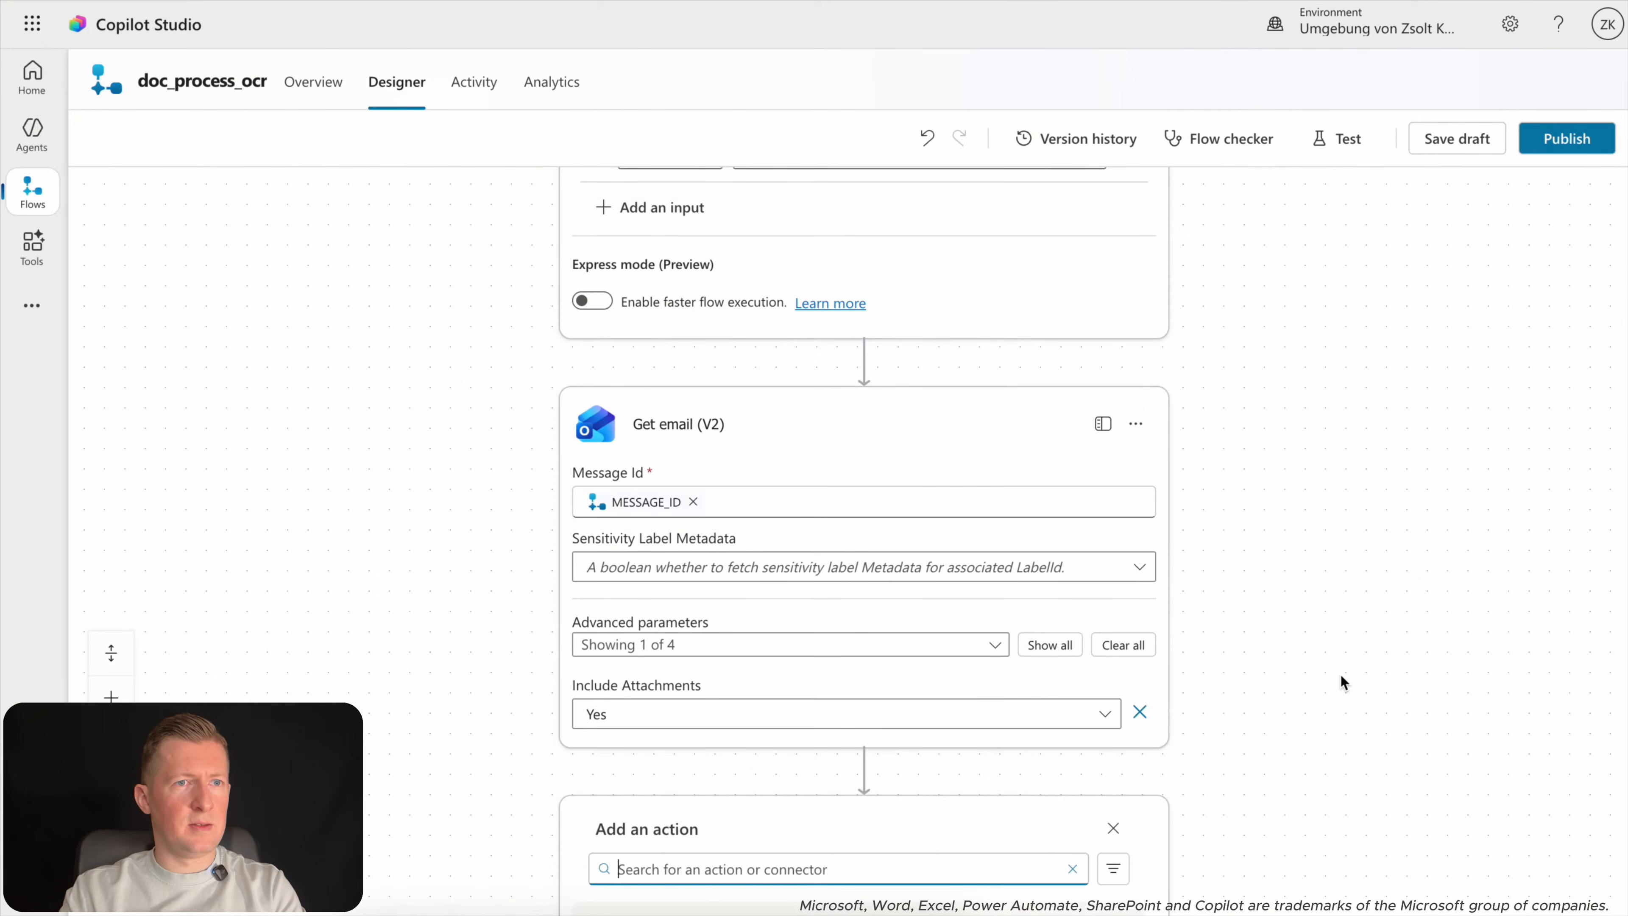
left_click_drag(1340, 676, 1355, 262)
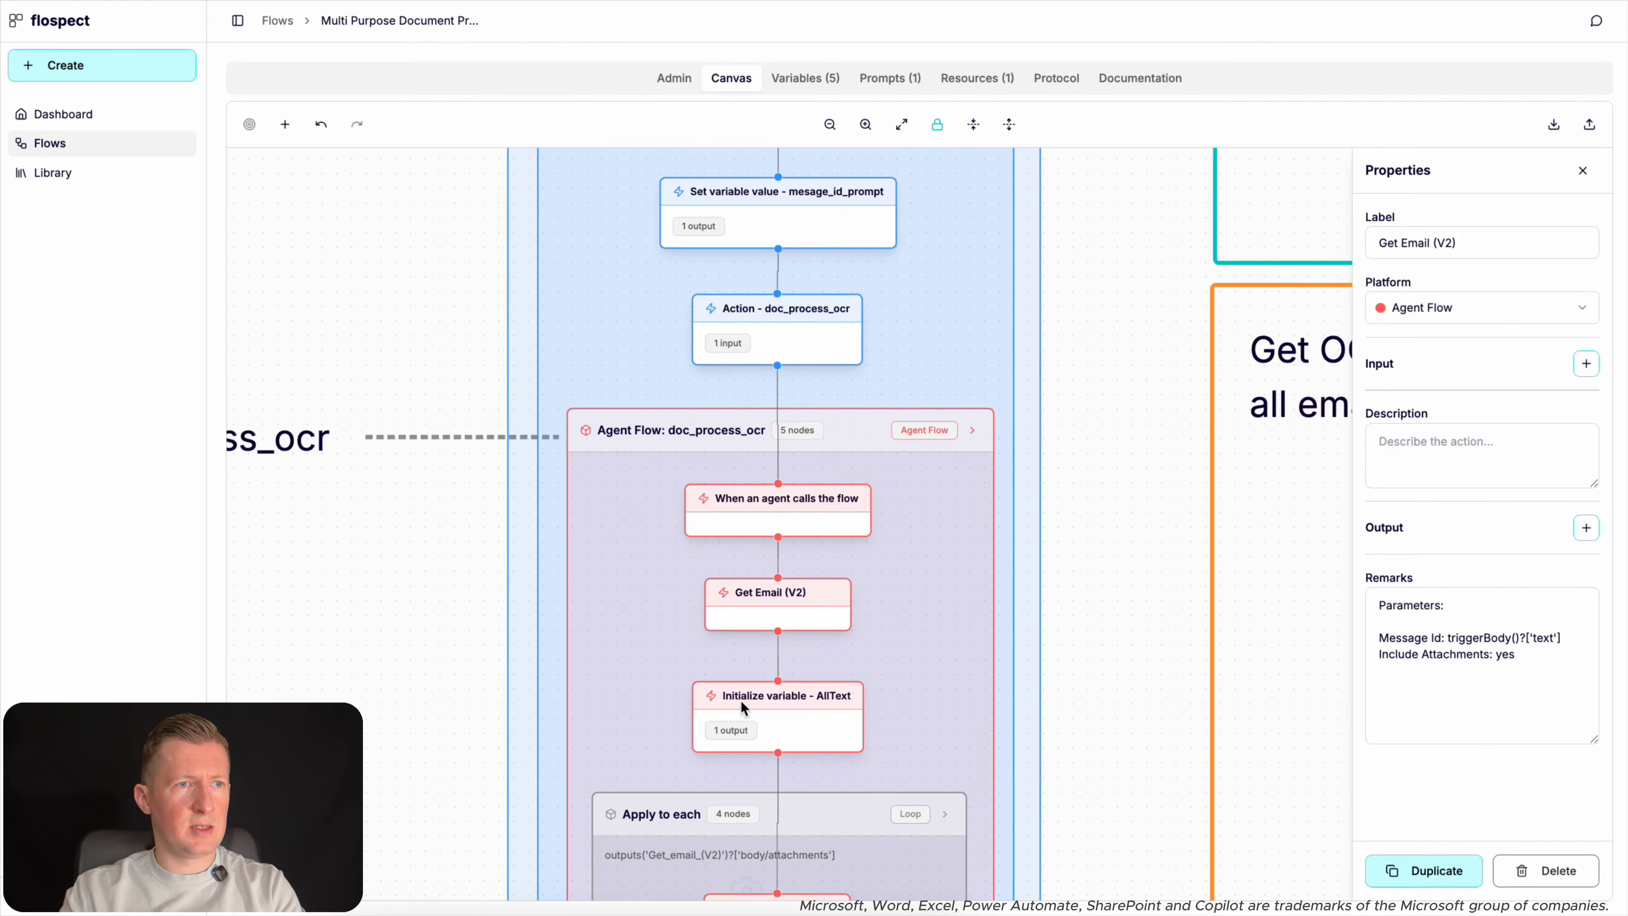
left_click(761, 699)
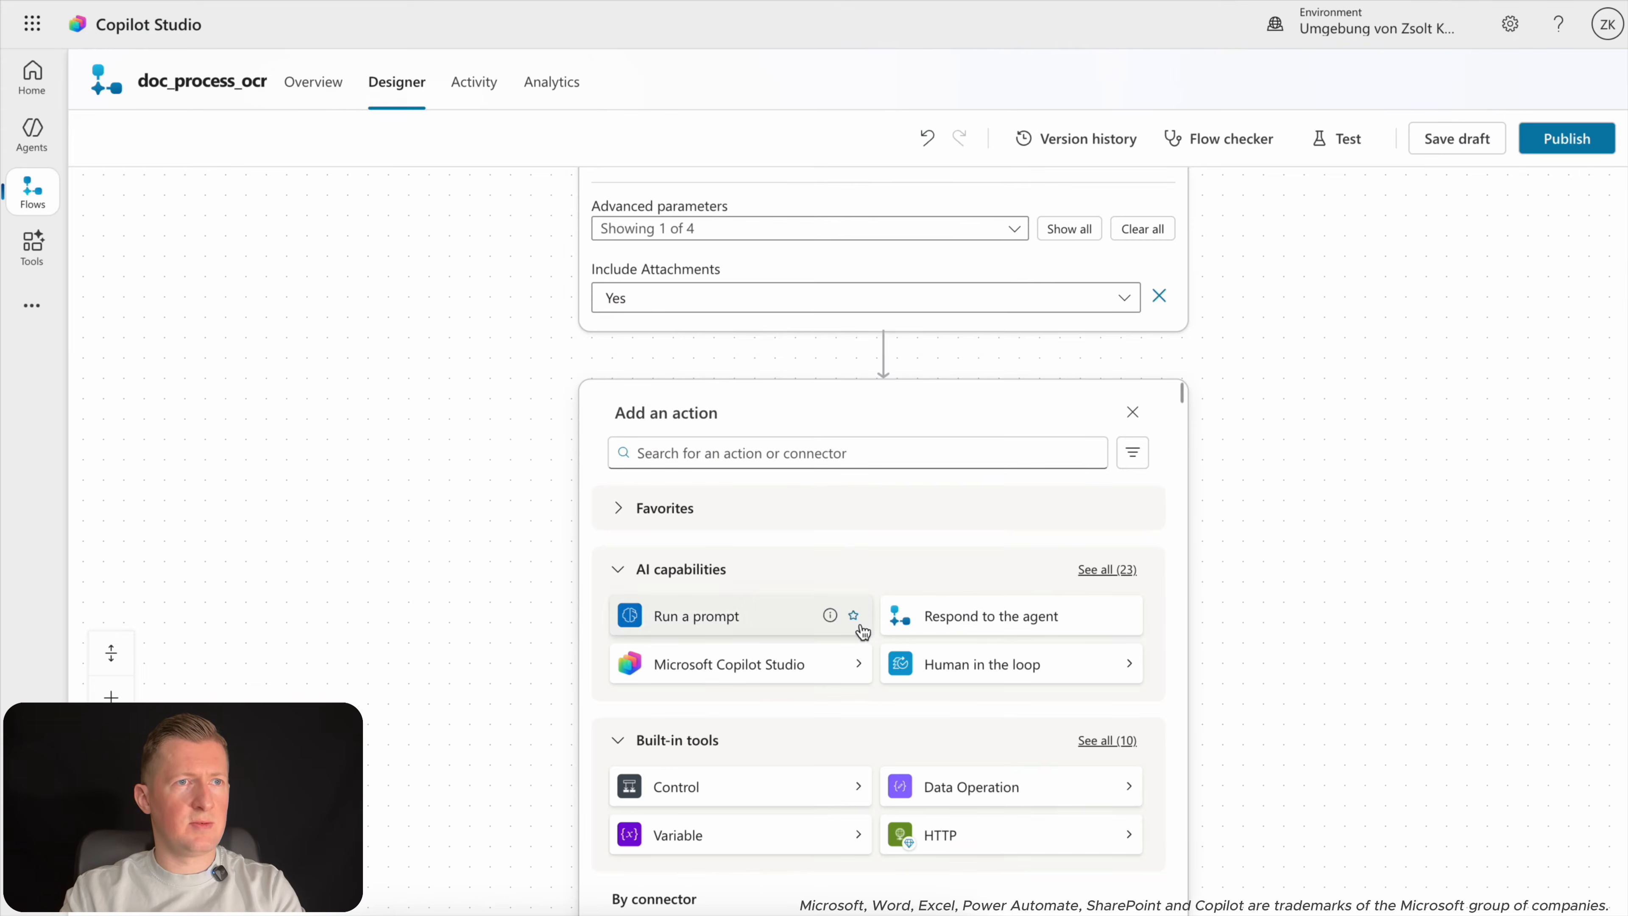
left_click(811, 454)
type("initialize")
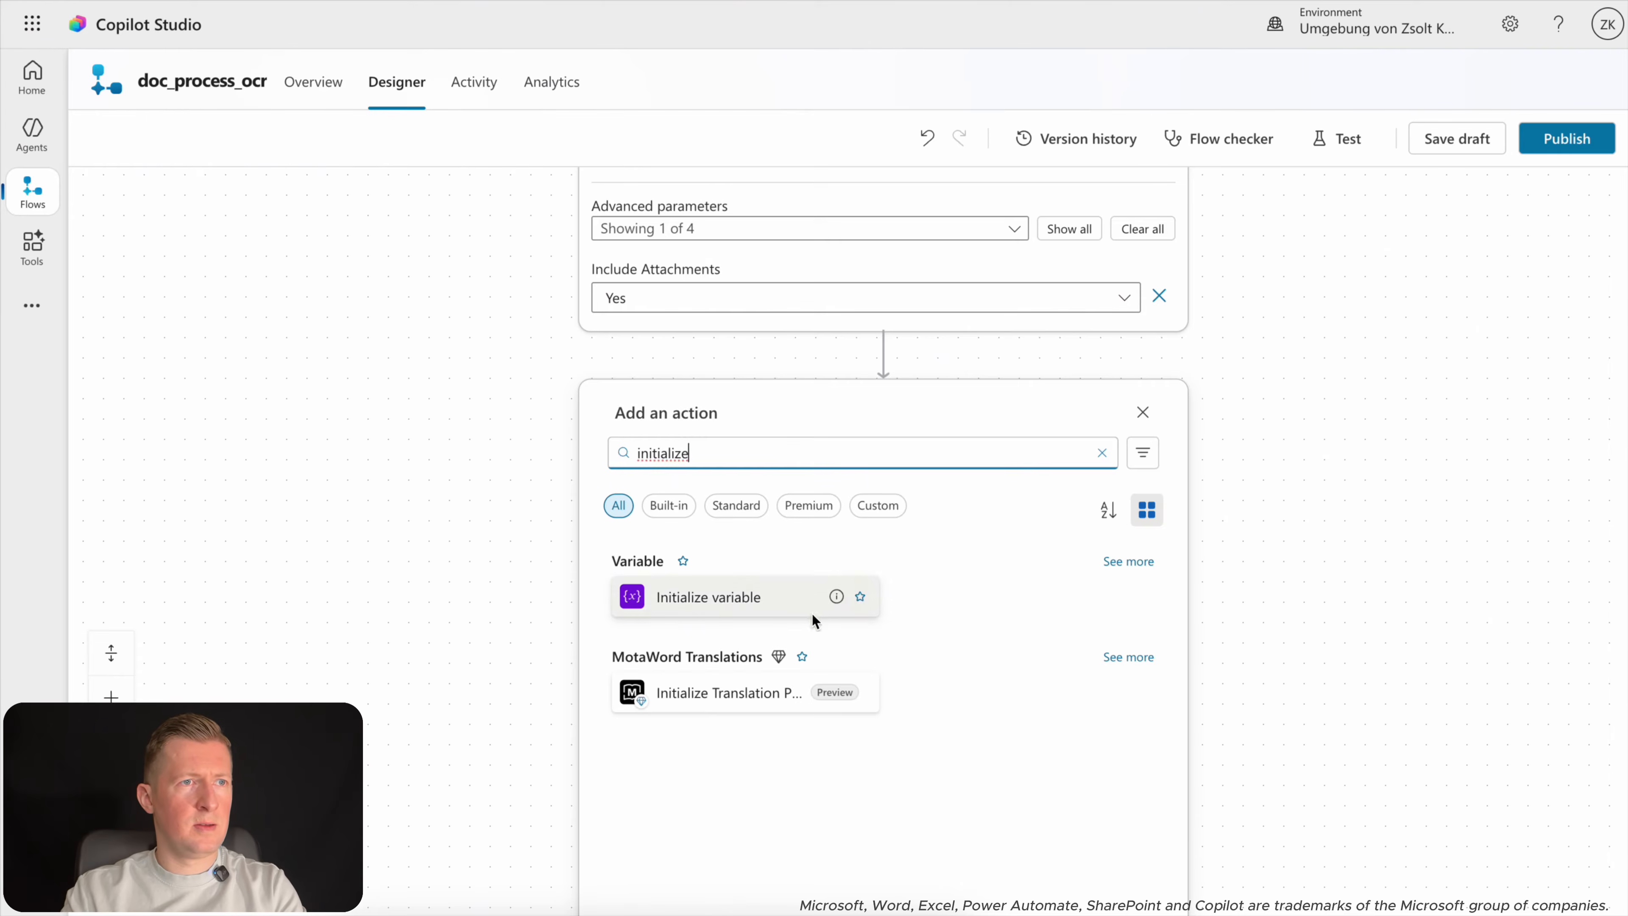
left_click(769, 597)
Name the initialized variable AllText and set its type to String.
left_click(793, 499)
type("AllTe")
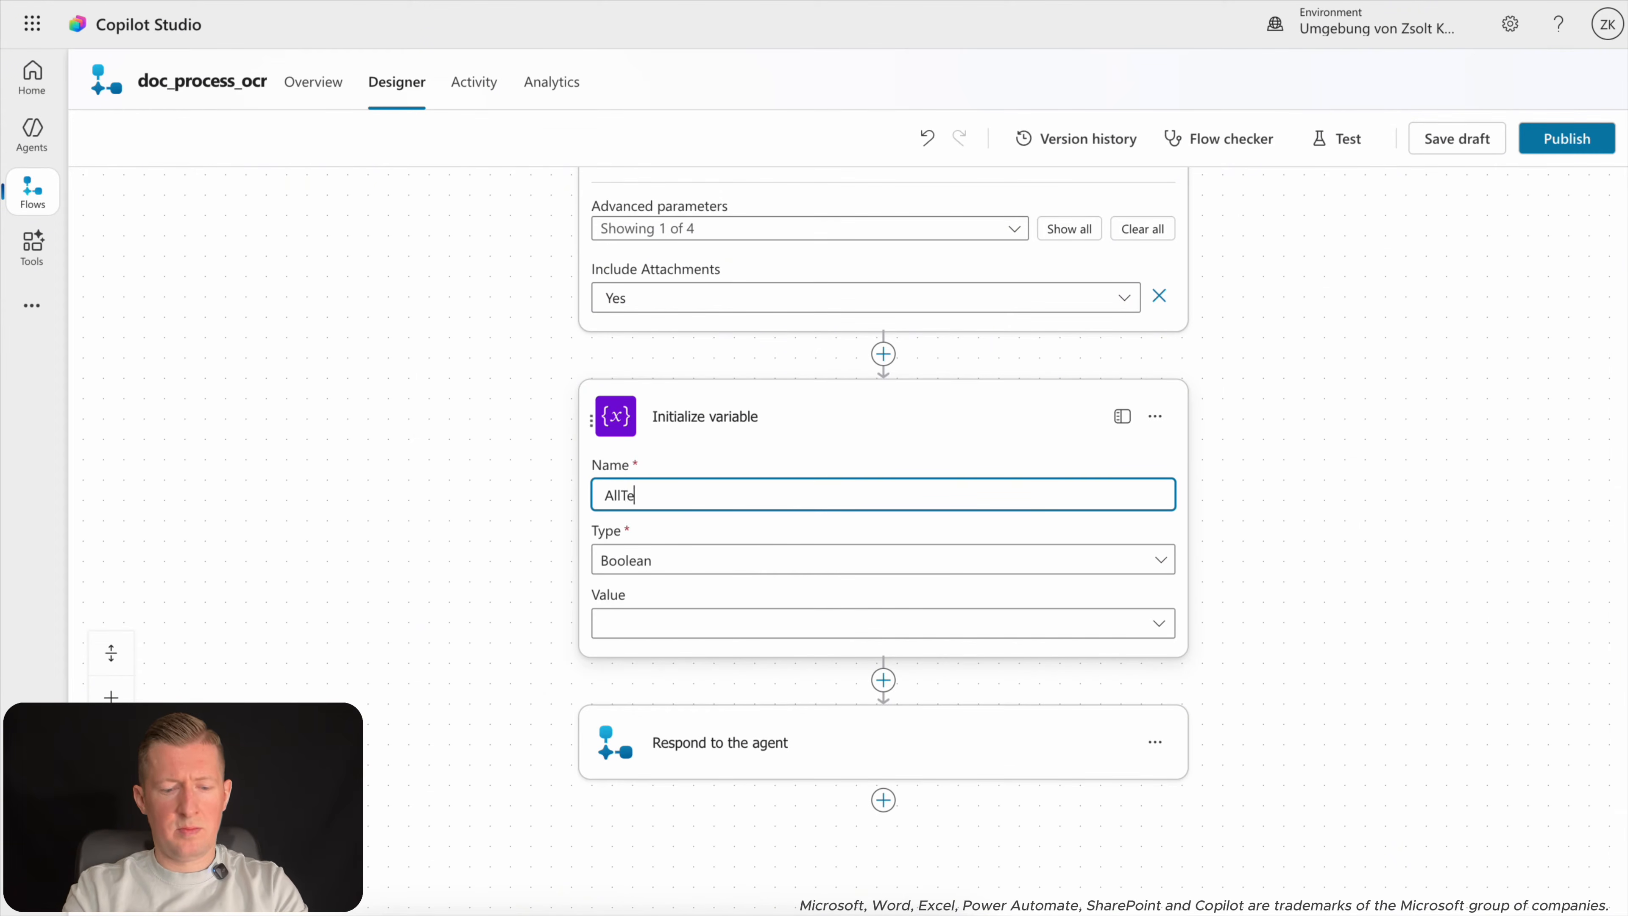
type("xt")
left_click(857, 564)
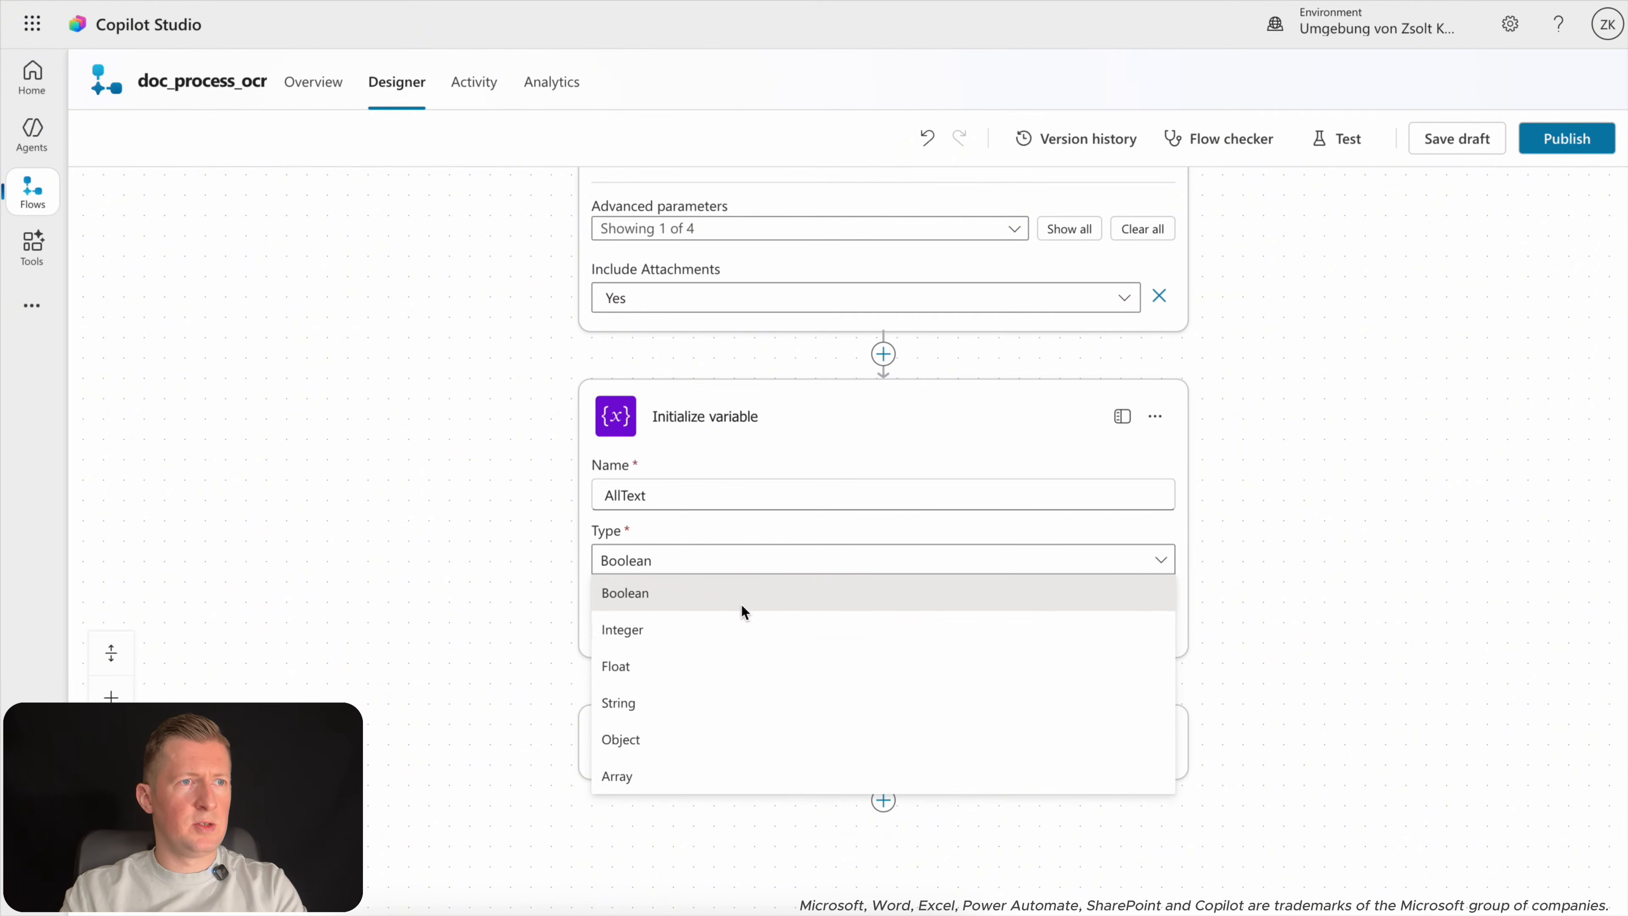
left_click(677, 703)
Set the AllText variable's initial value to the expression null and save the flow draft.
left_click(746, 623)
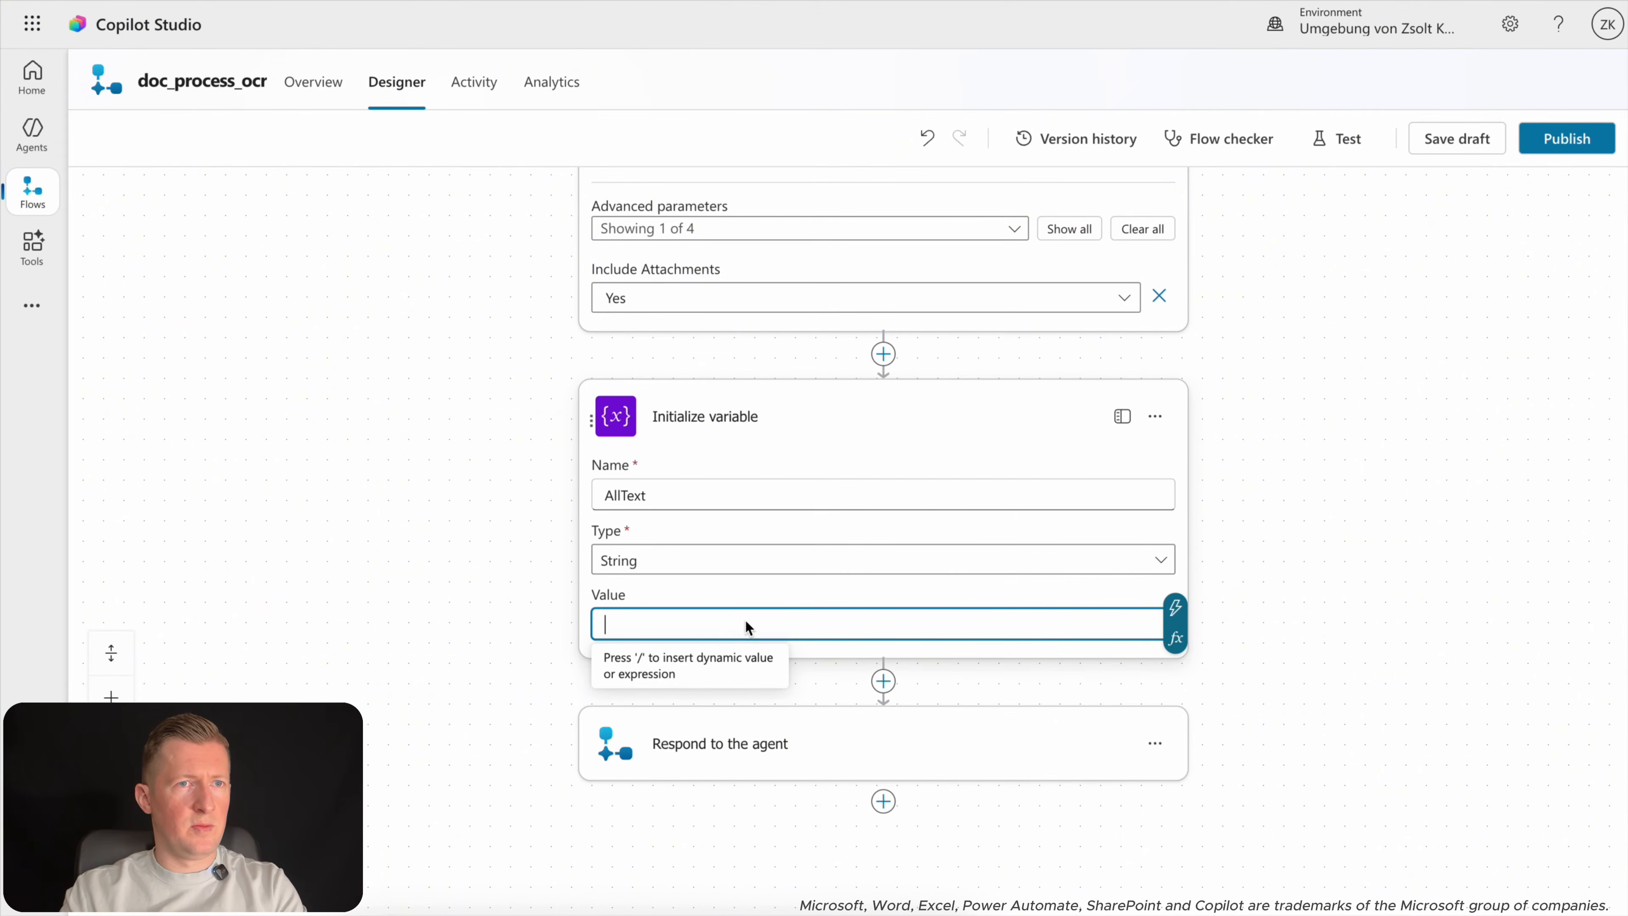
left_click(1174, 638)
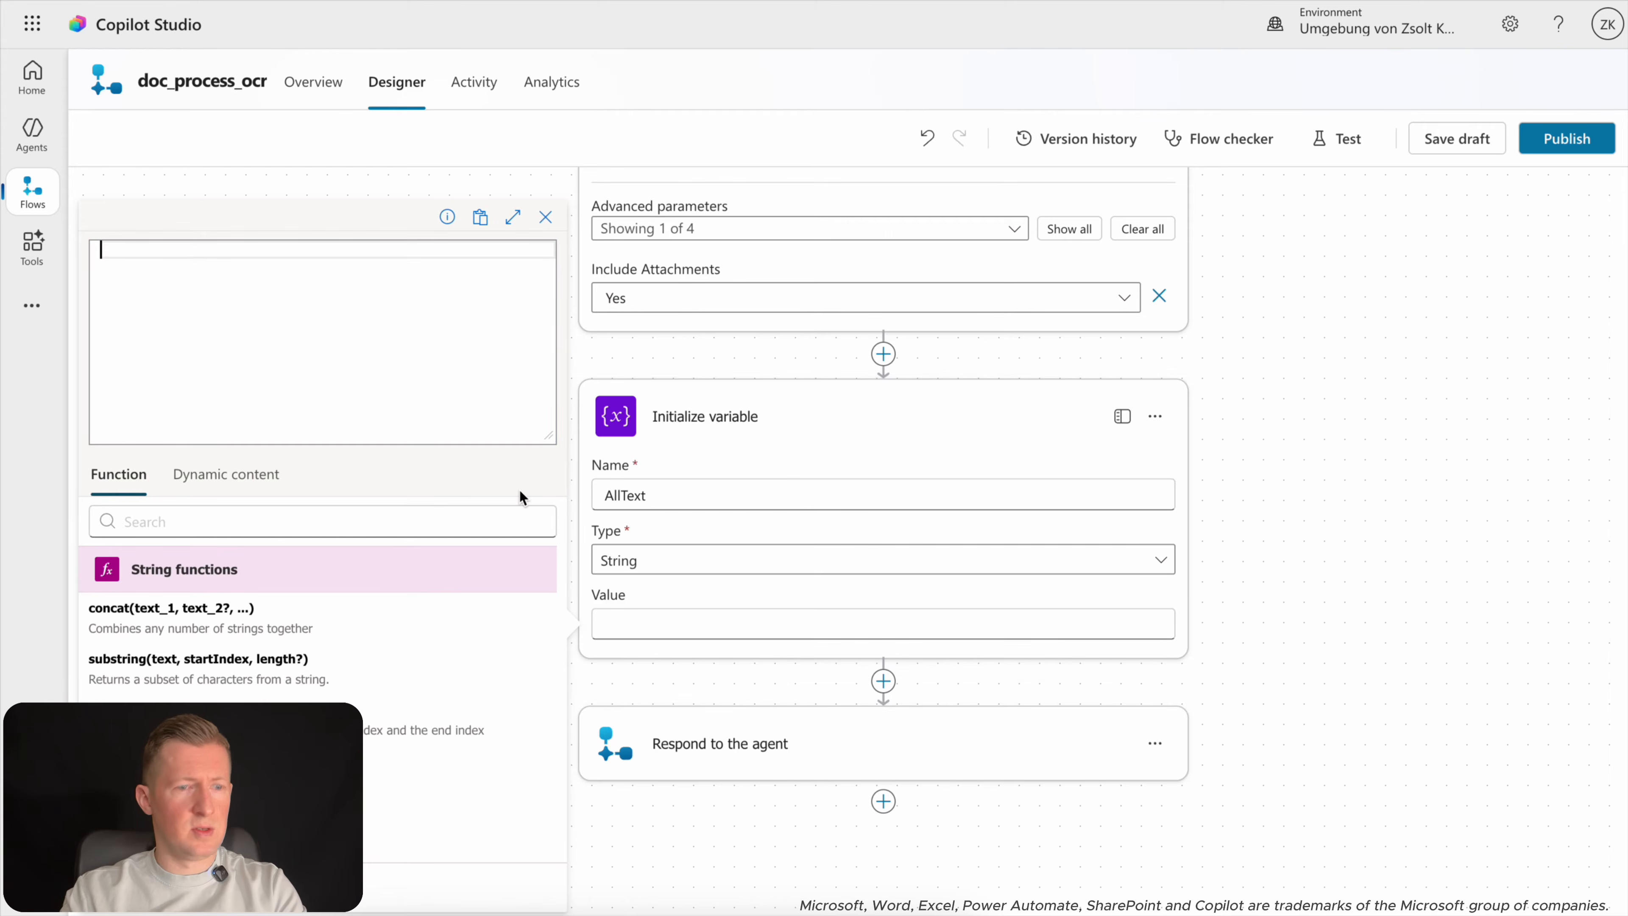
type("null")
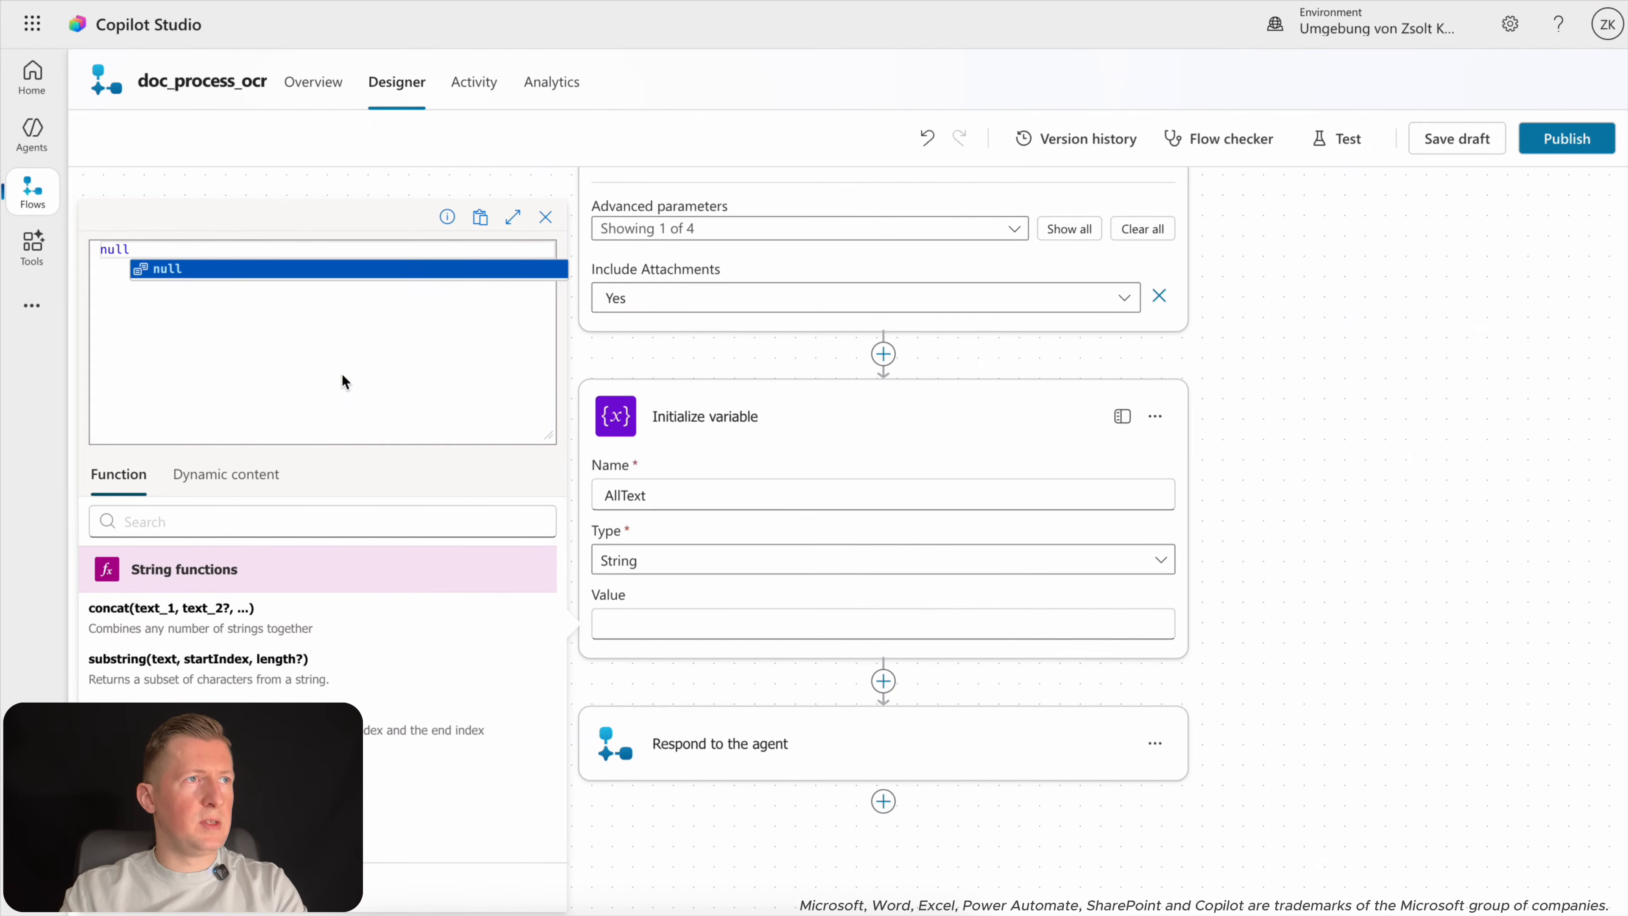
left_click(256, 269)
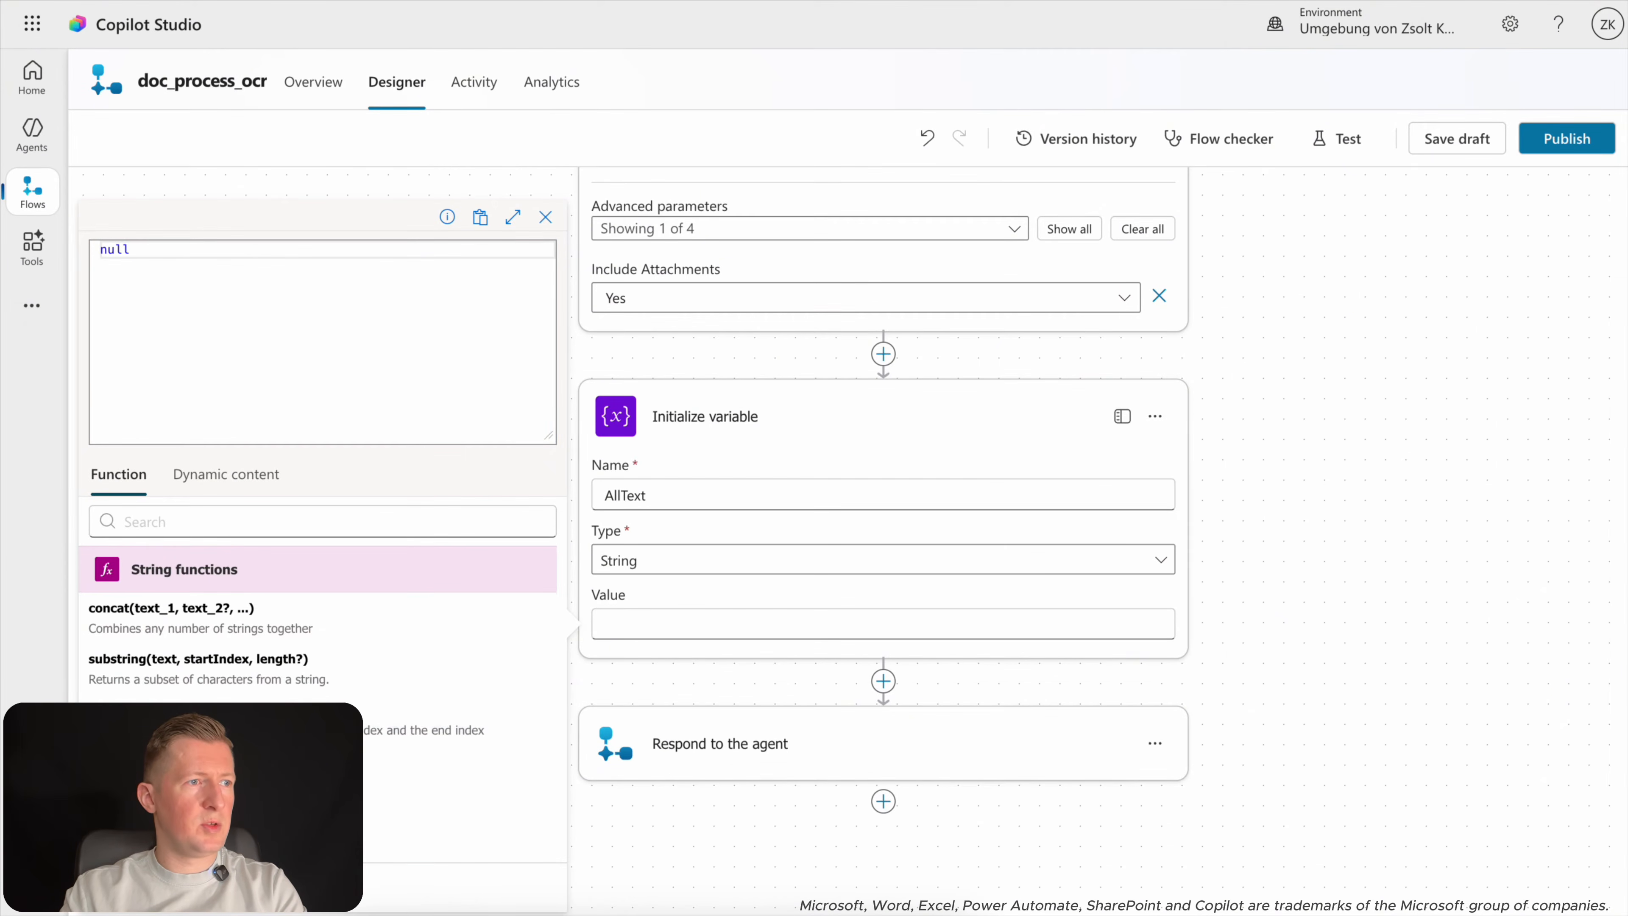
left_click(128, 887)
left_click(1252, 641)
left_click_drag(1252, 641, 1251, 411)
left_click(1433, 133)
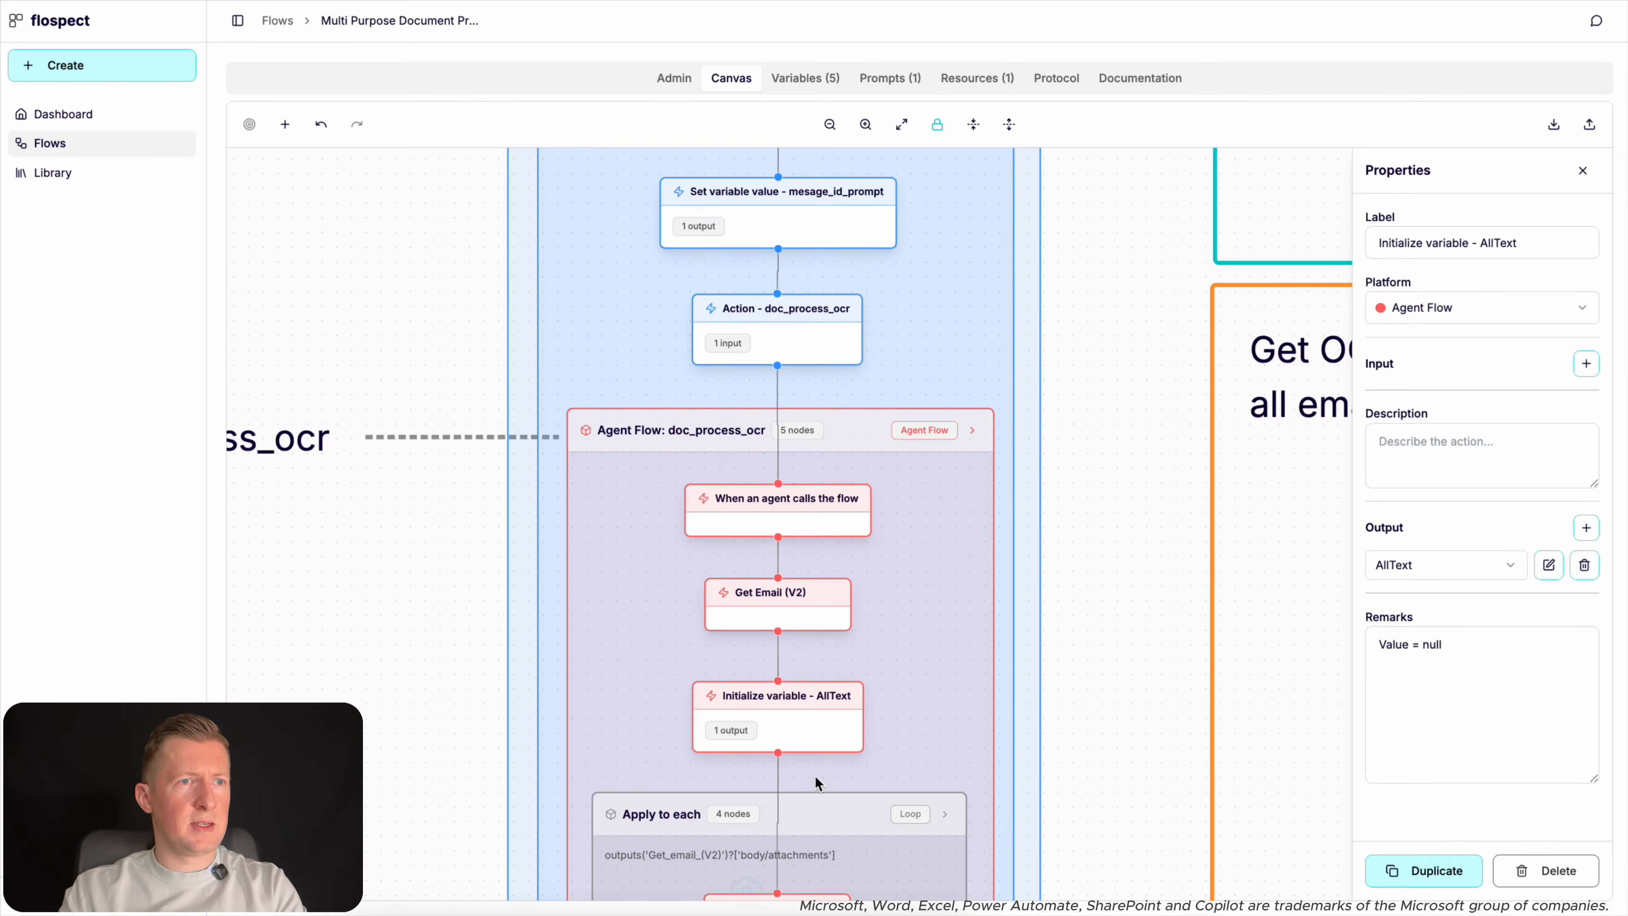
Check the "Apply to each" loop in flospect and add an Apply to each action below Initialize variable in Copilot Studio.
left_click_drag(1133, 724, 1156, 444)
left_click_drag(1114, 565, 1116, 454)
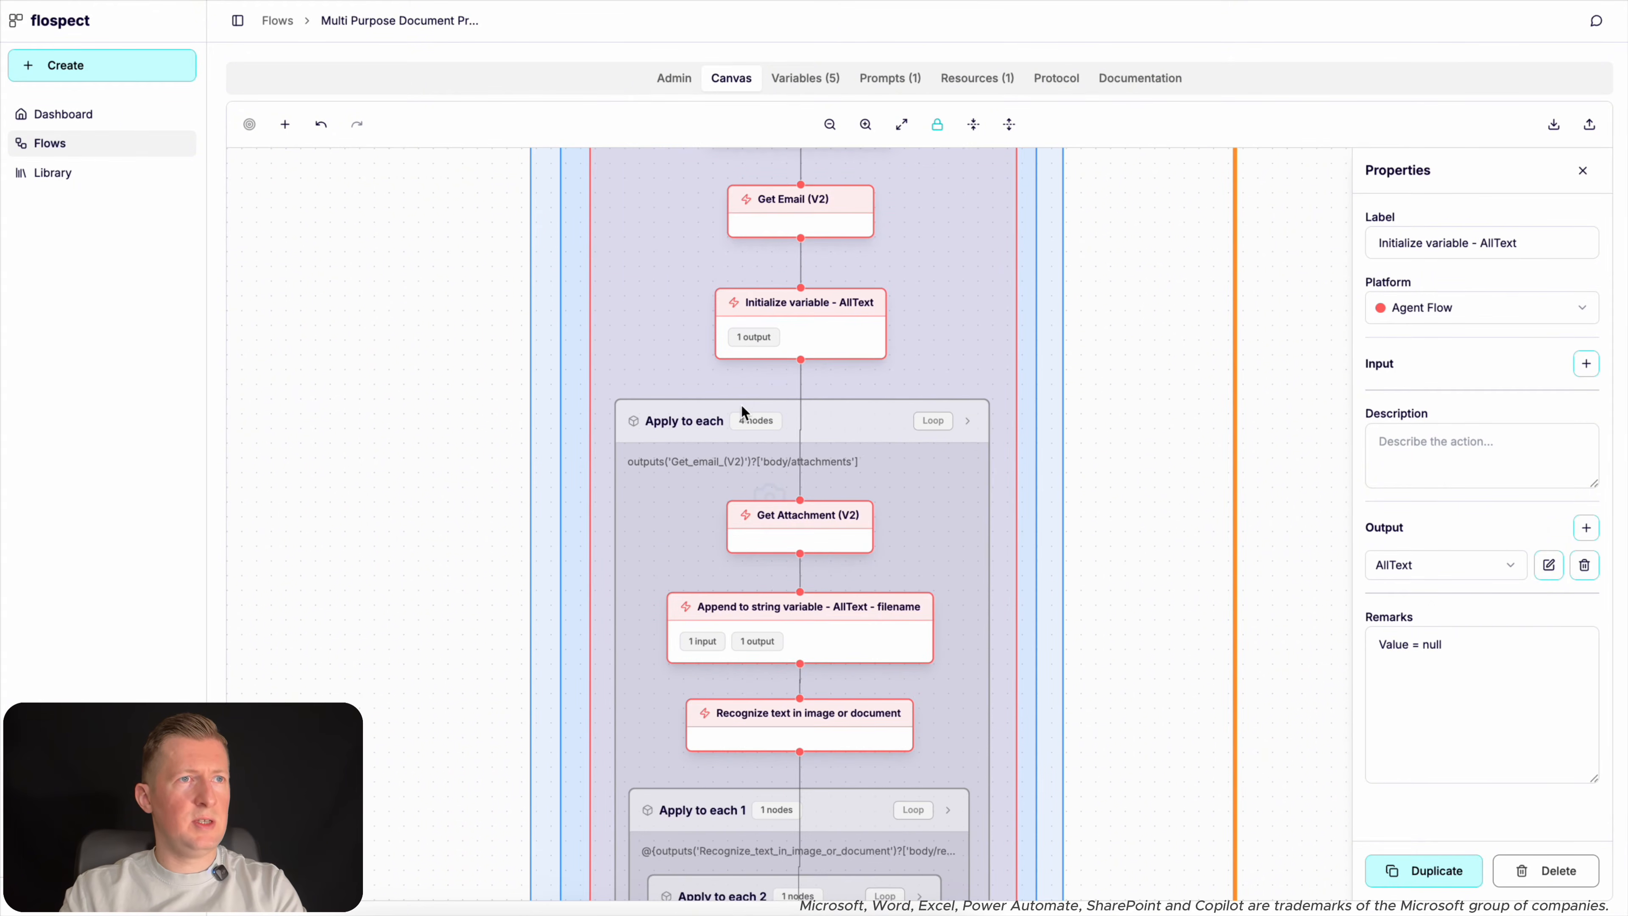
left_click(685, 426)
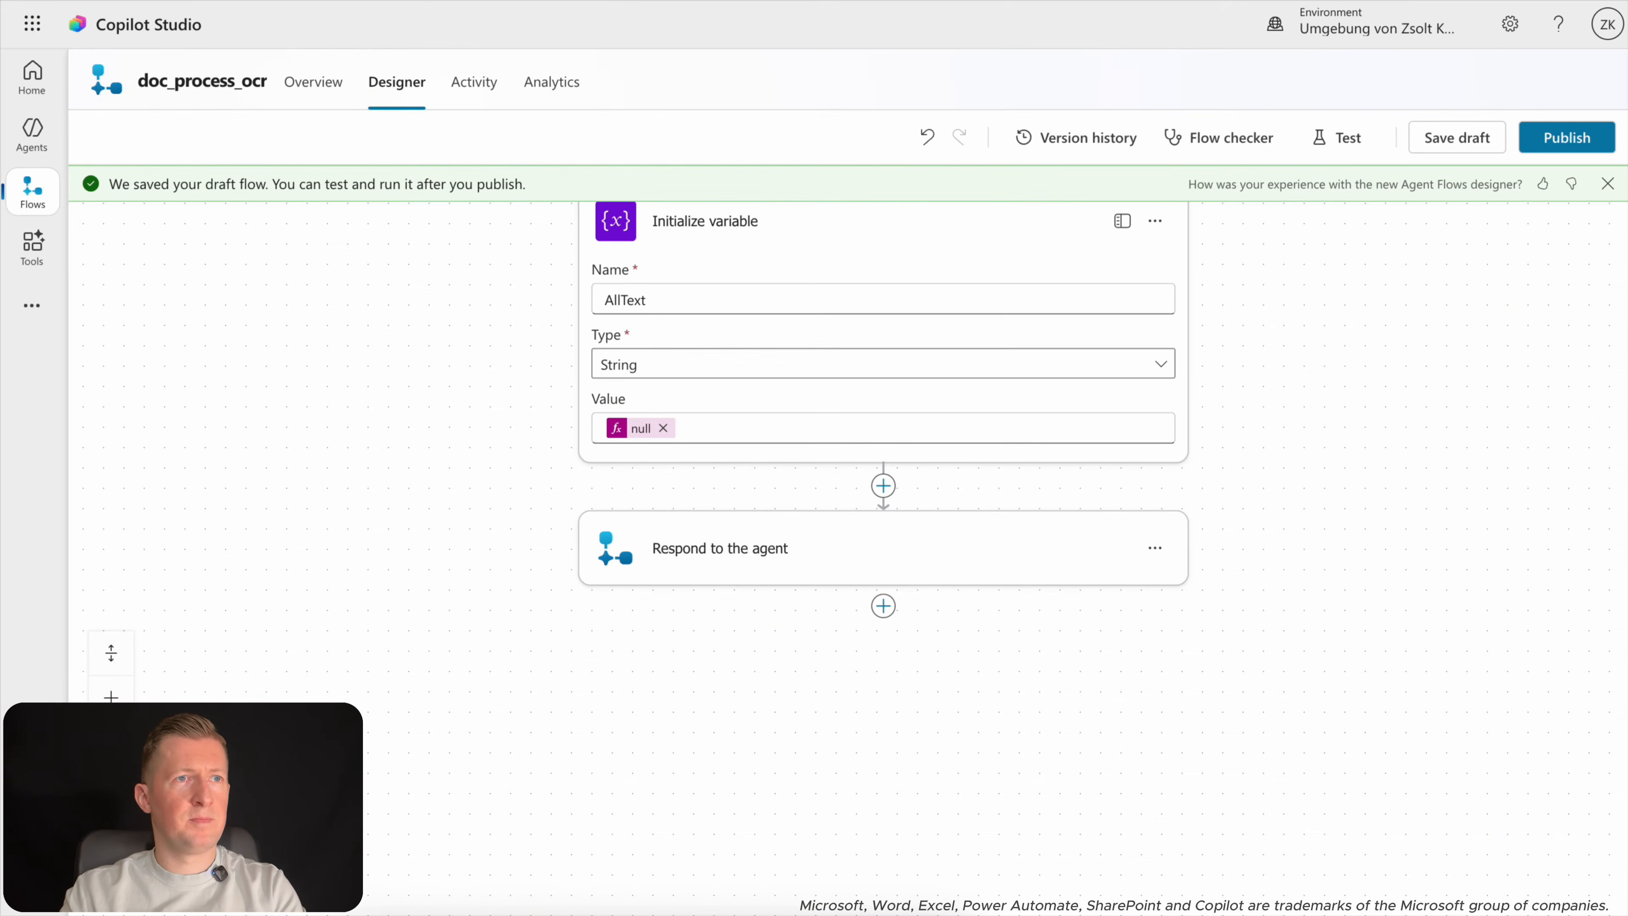
left_click(883, 487)
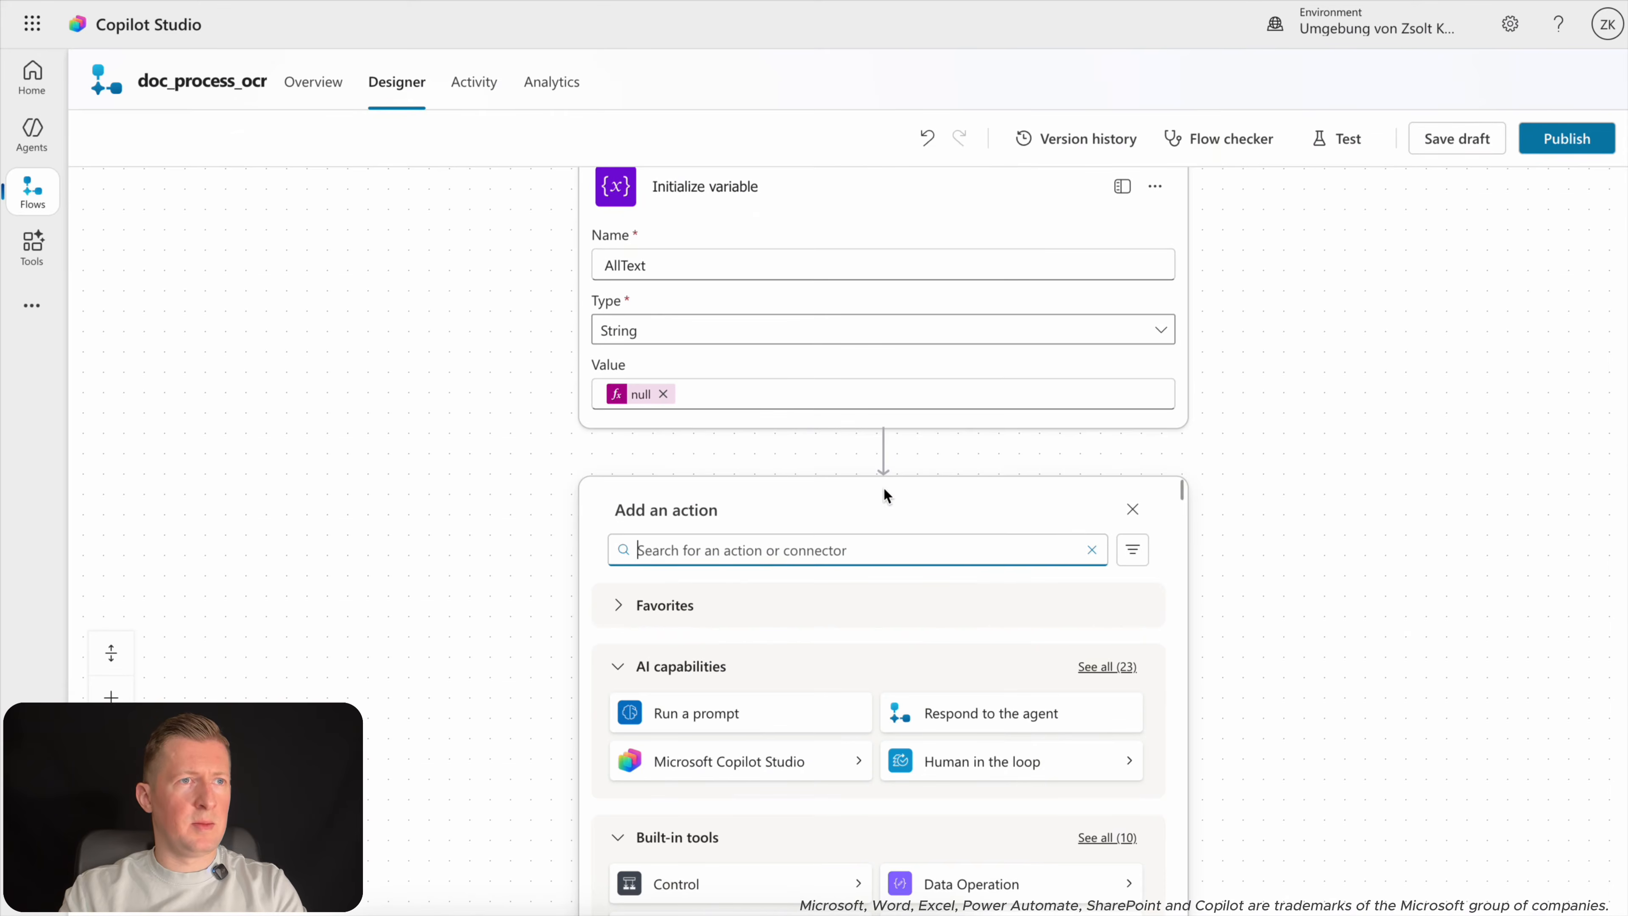
type("apply ")
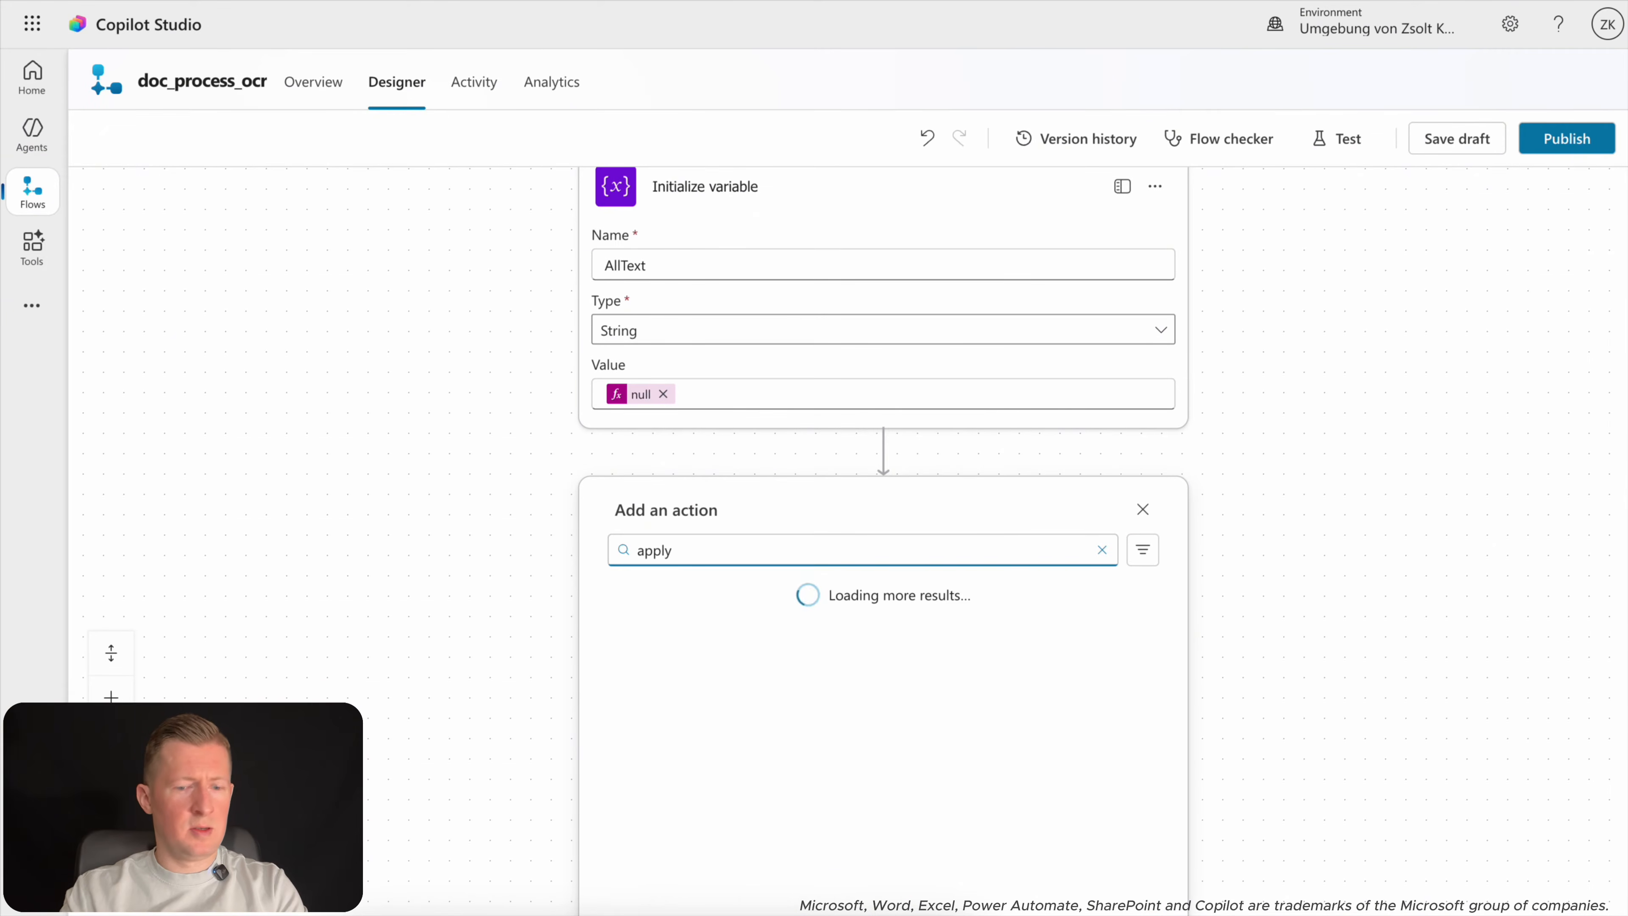
type("to e")
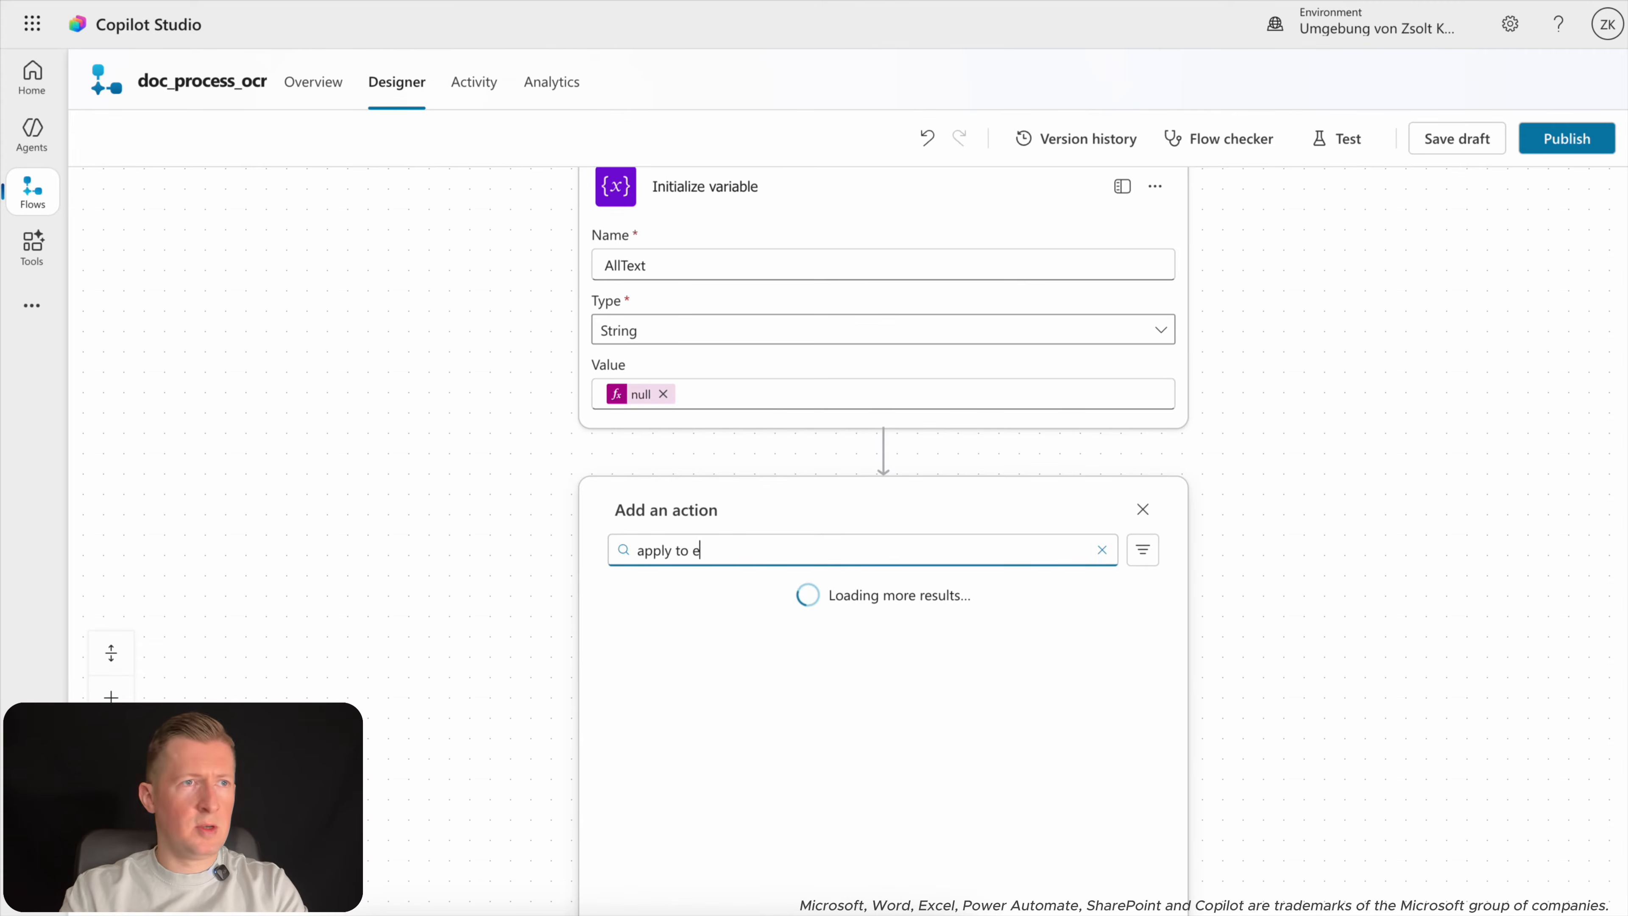
scroll(776, 741, "down", 5)
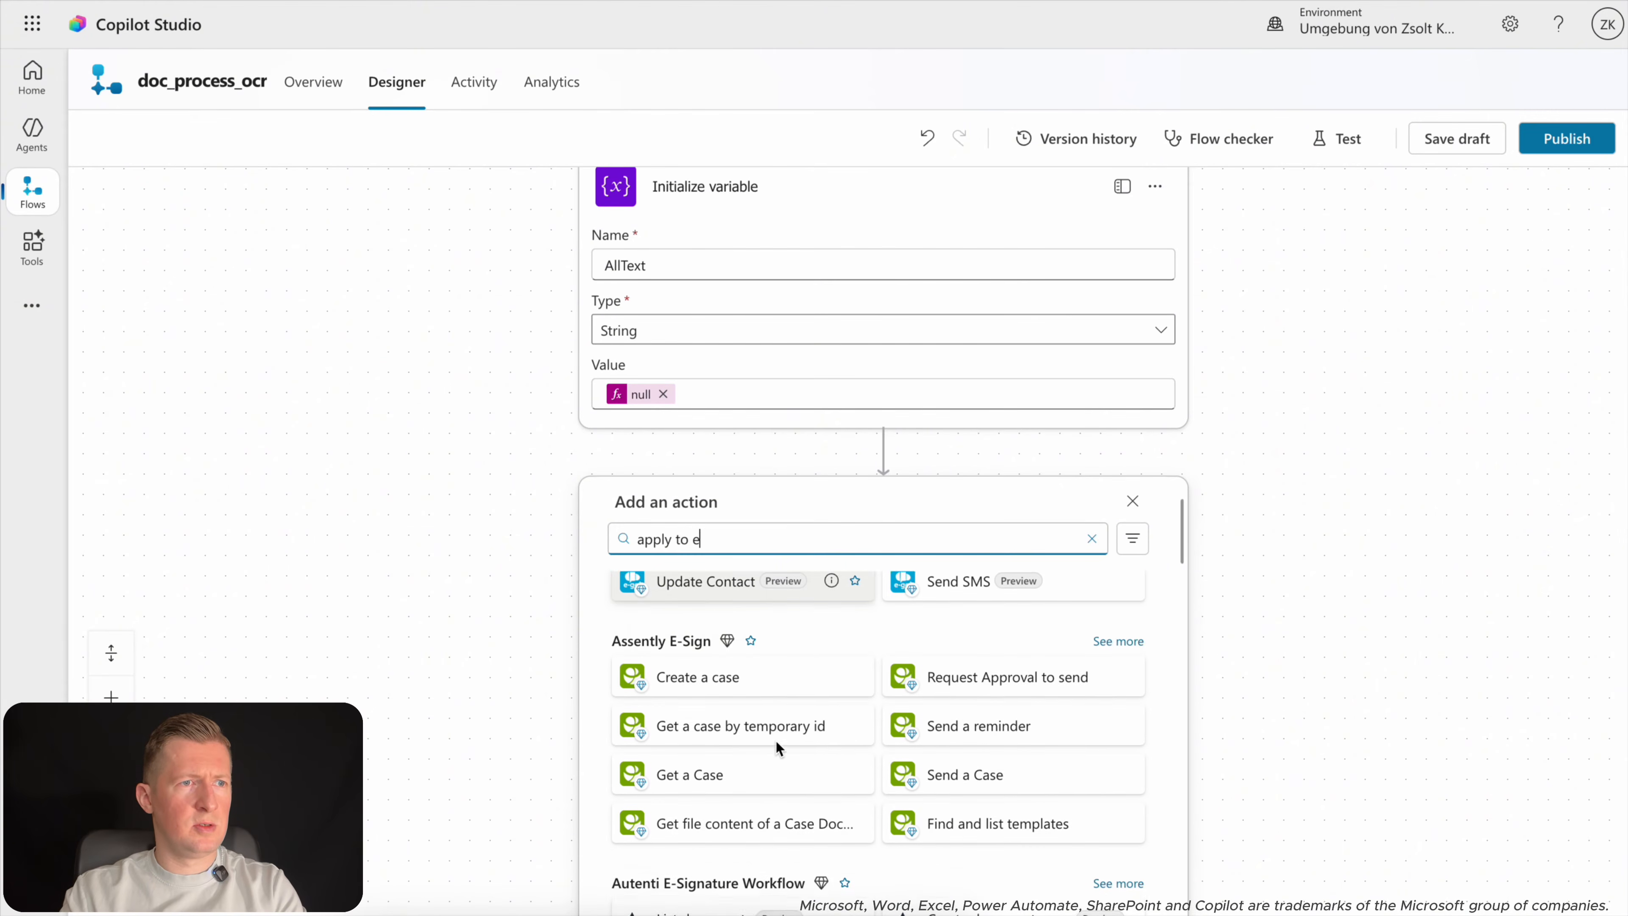
scroll(775, 740, "down", 2)
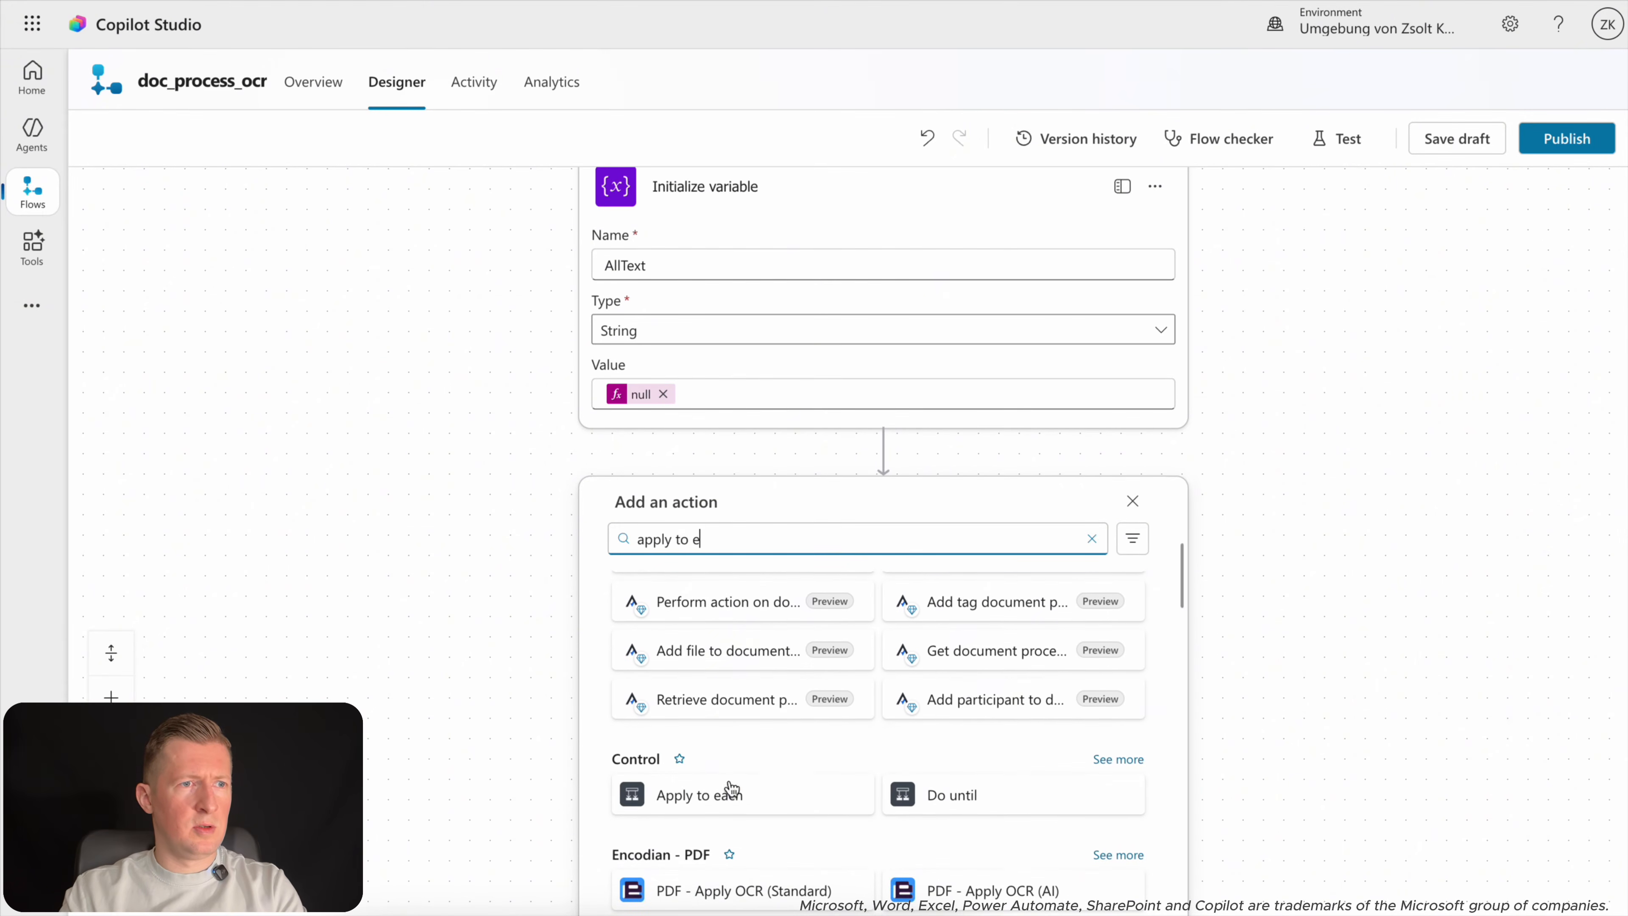
left_click(716, 793)
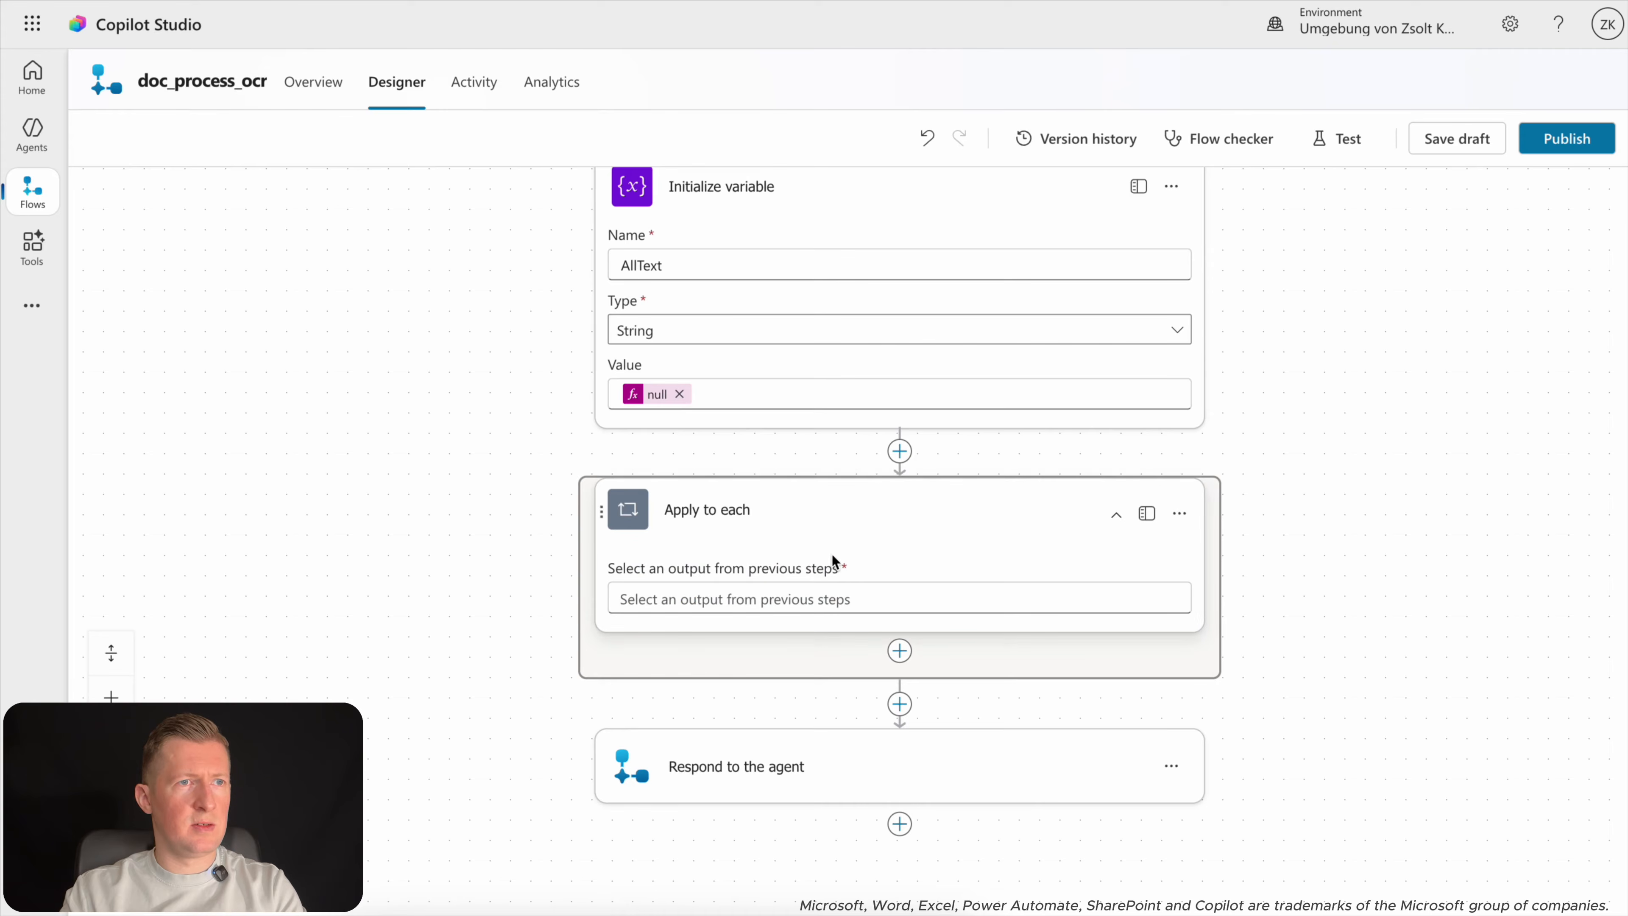
Set the Apply to each loop's input to the dynamic value Attachments from Get email (V2).
left_click(779, 599)
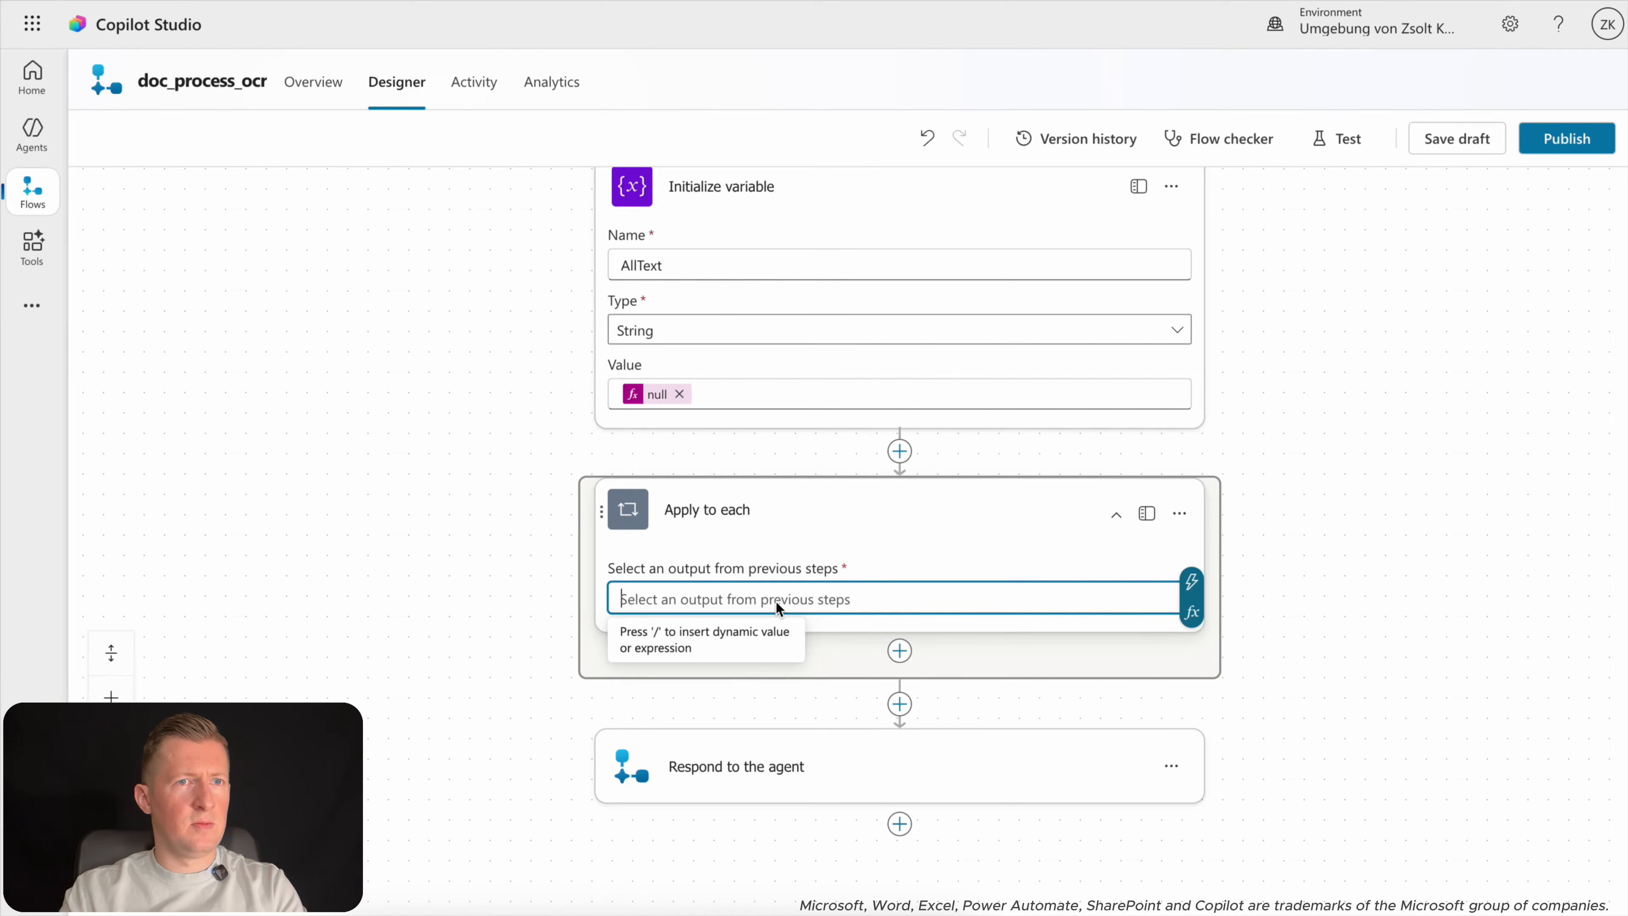
left_click(1191, 582)
left_click(194, 393)
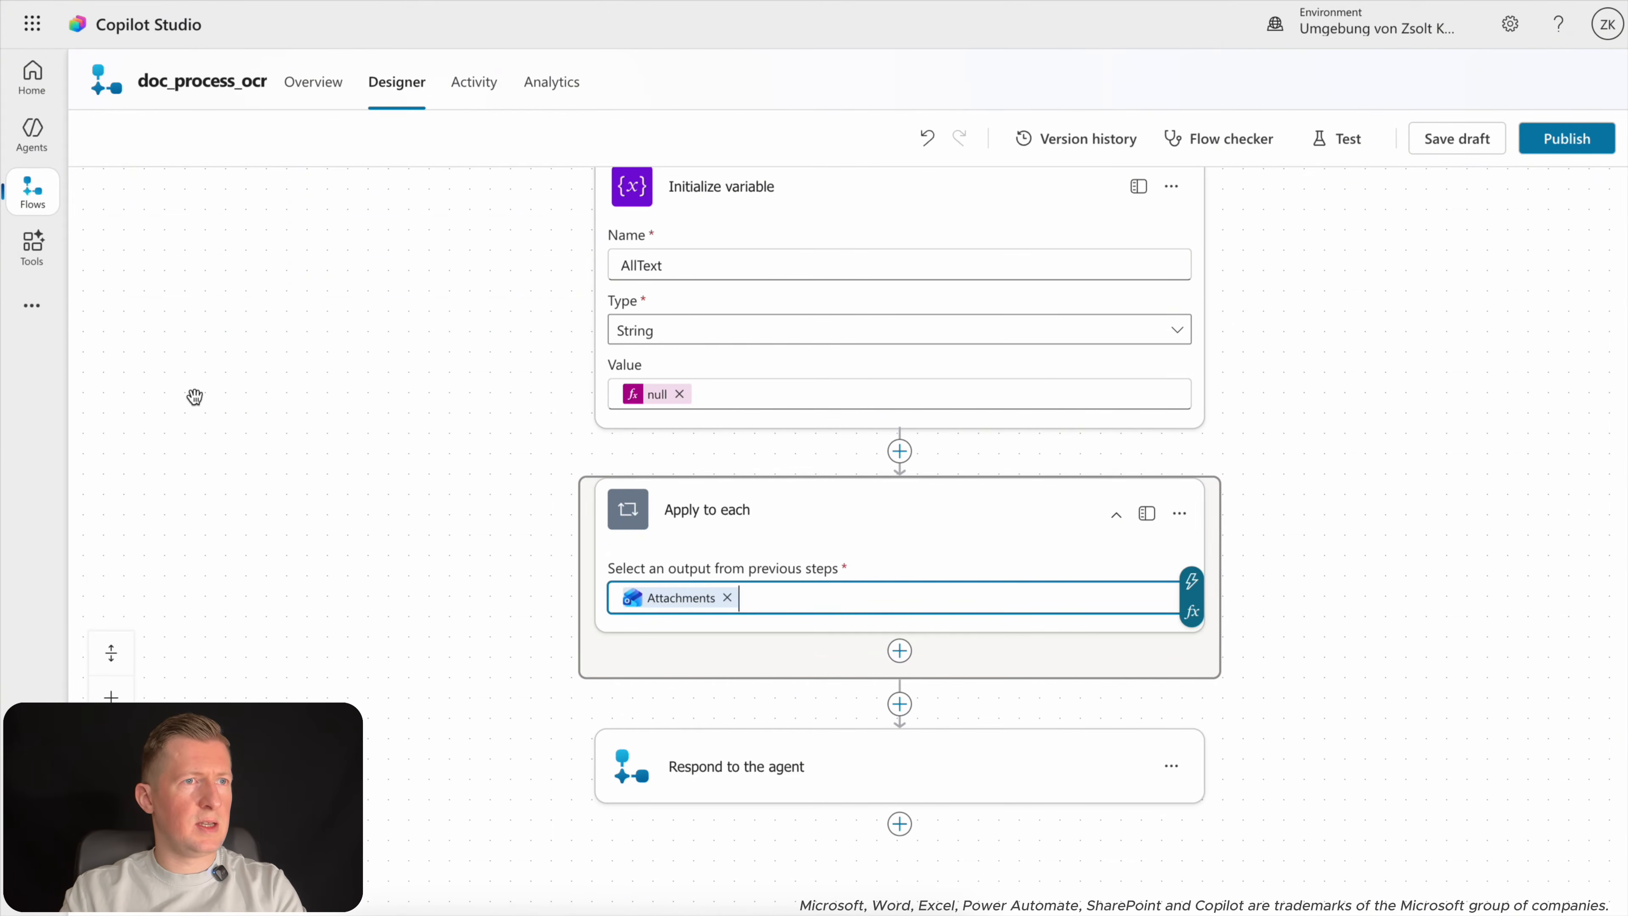
Check the Get Attachment (V2) node's parameters in flospect and add that Office 365 Outlook action inside the Apply to each loop in Copilot Studio.
left_click(900, 650)
left_click_drag(1326, 713, 1326, 451)
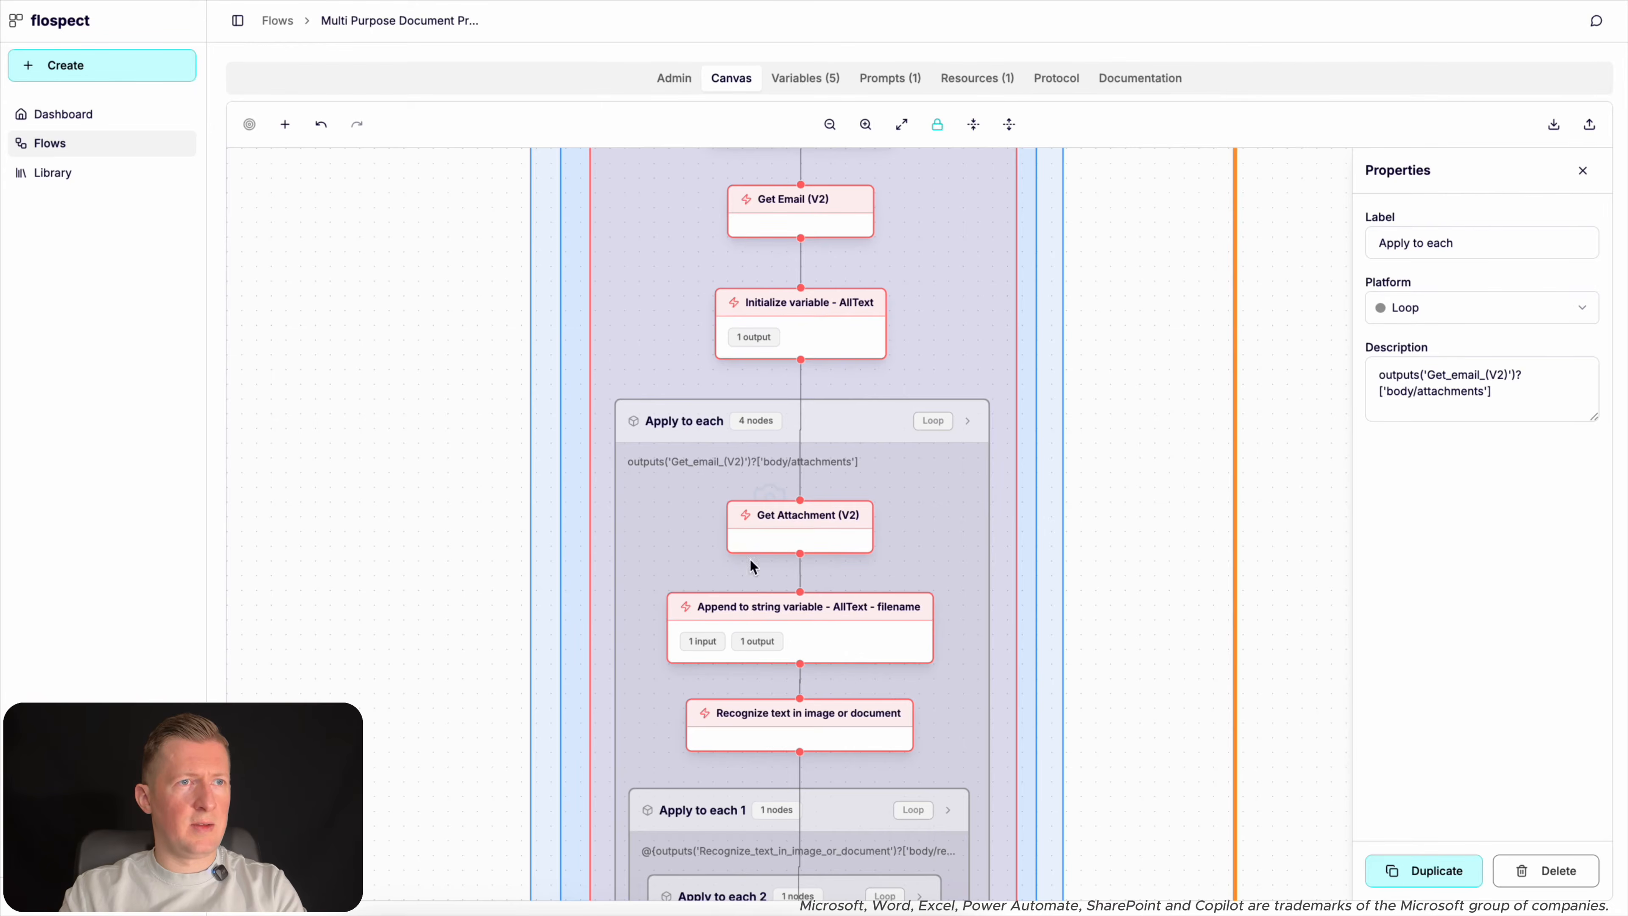
left_click(784, 542)
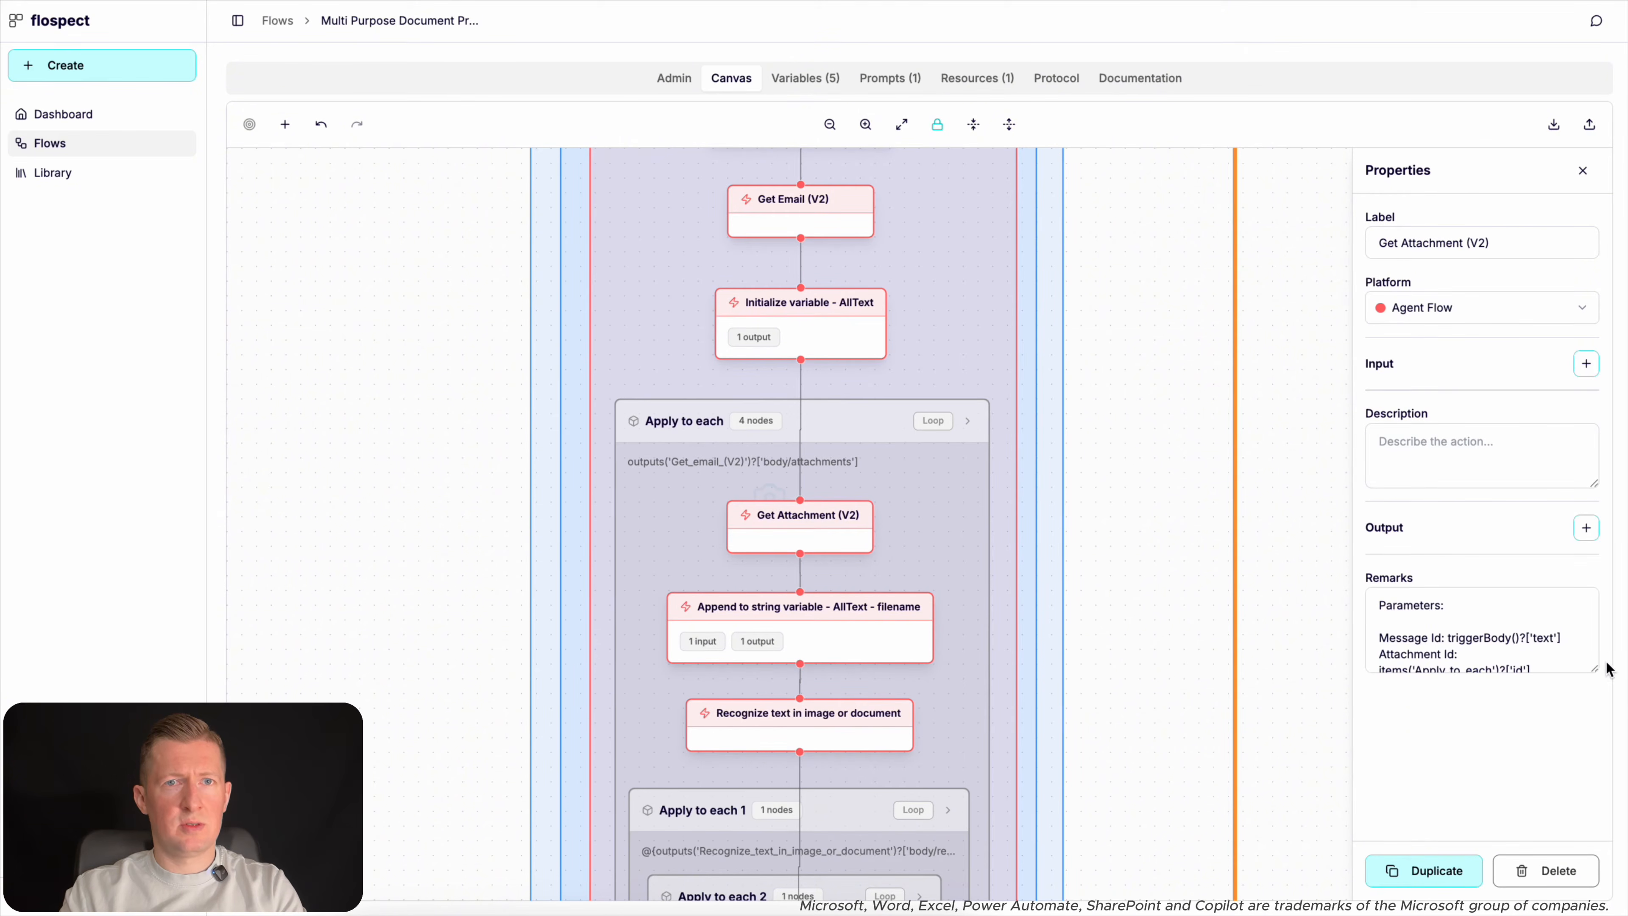
left_click_drag(1594, 668, 1565, 828)
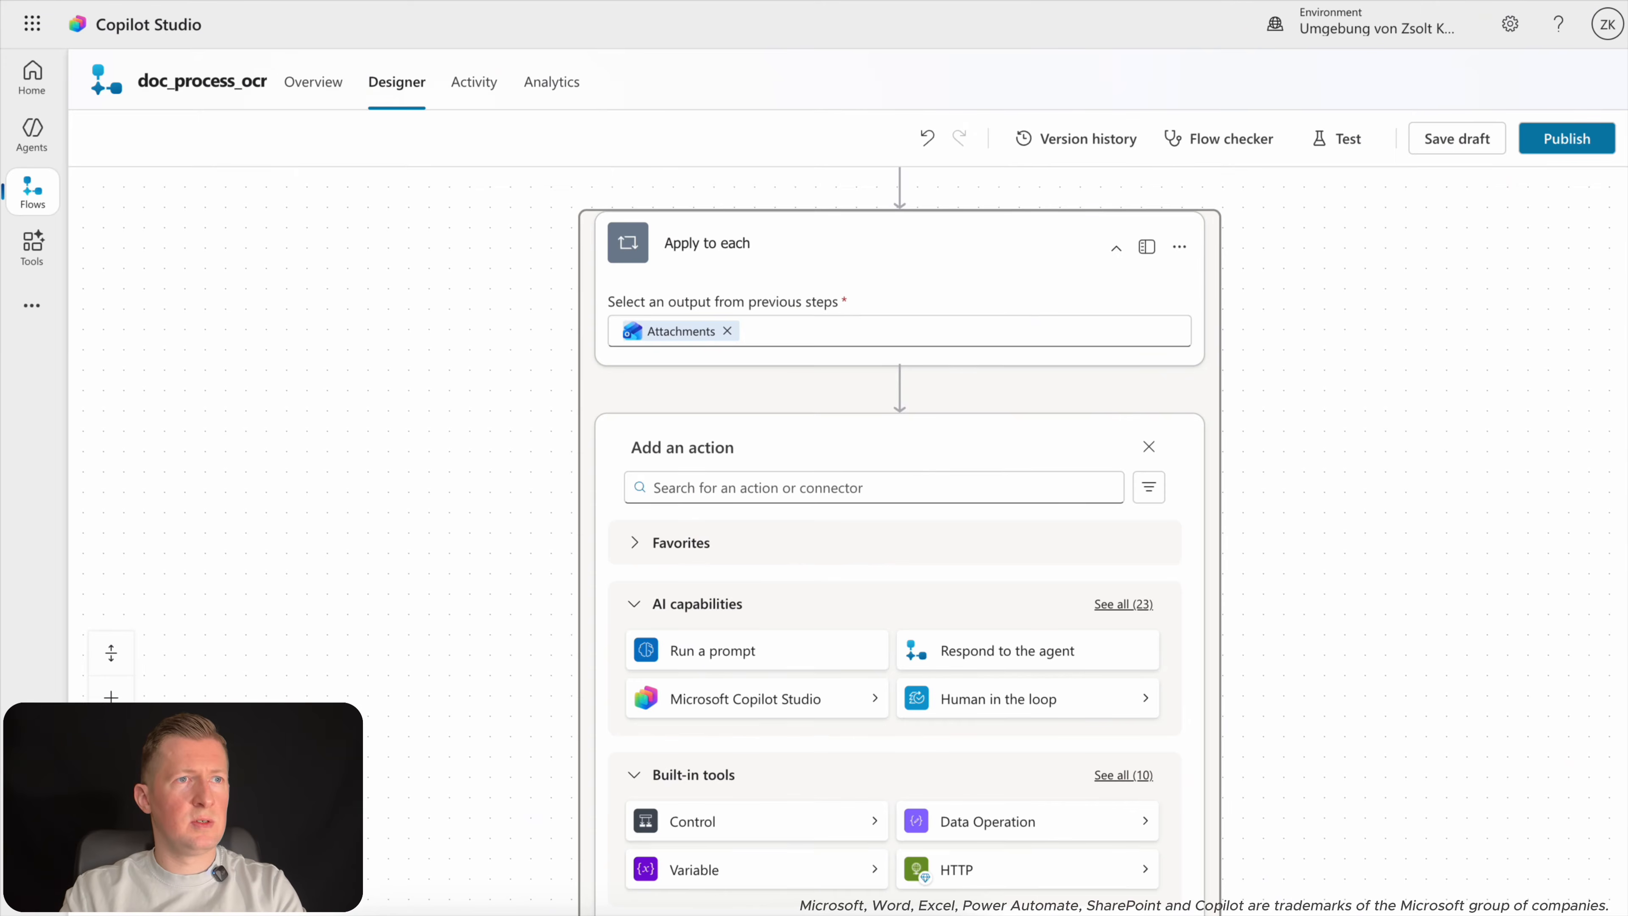
left_click(814, 492)
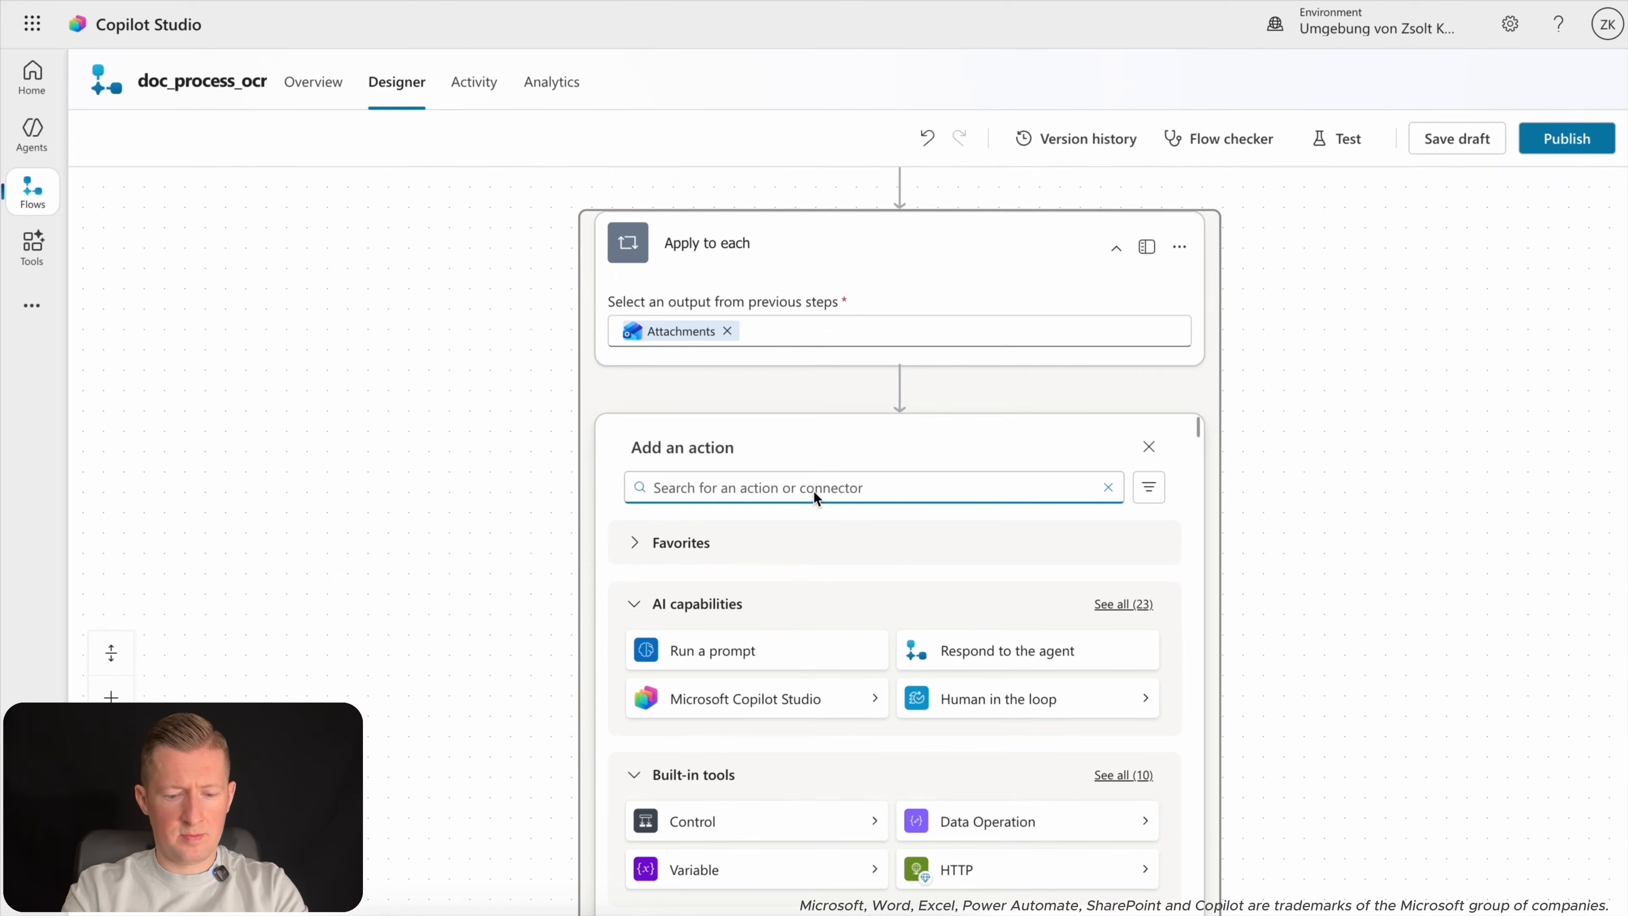
type("get attach")
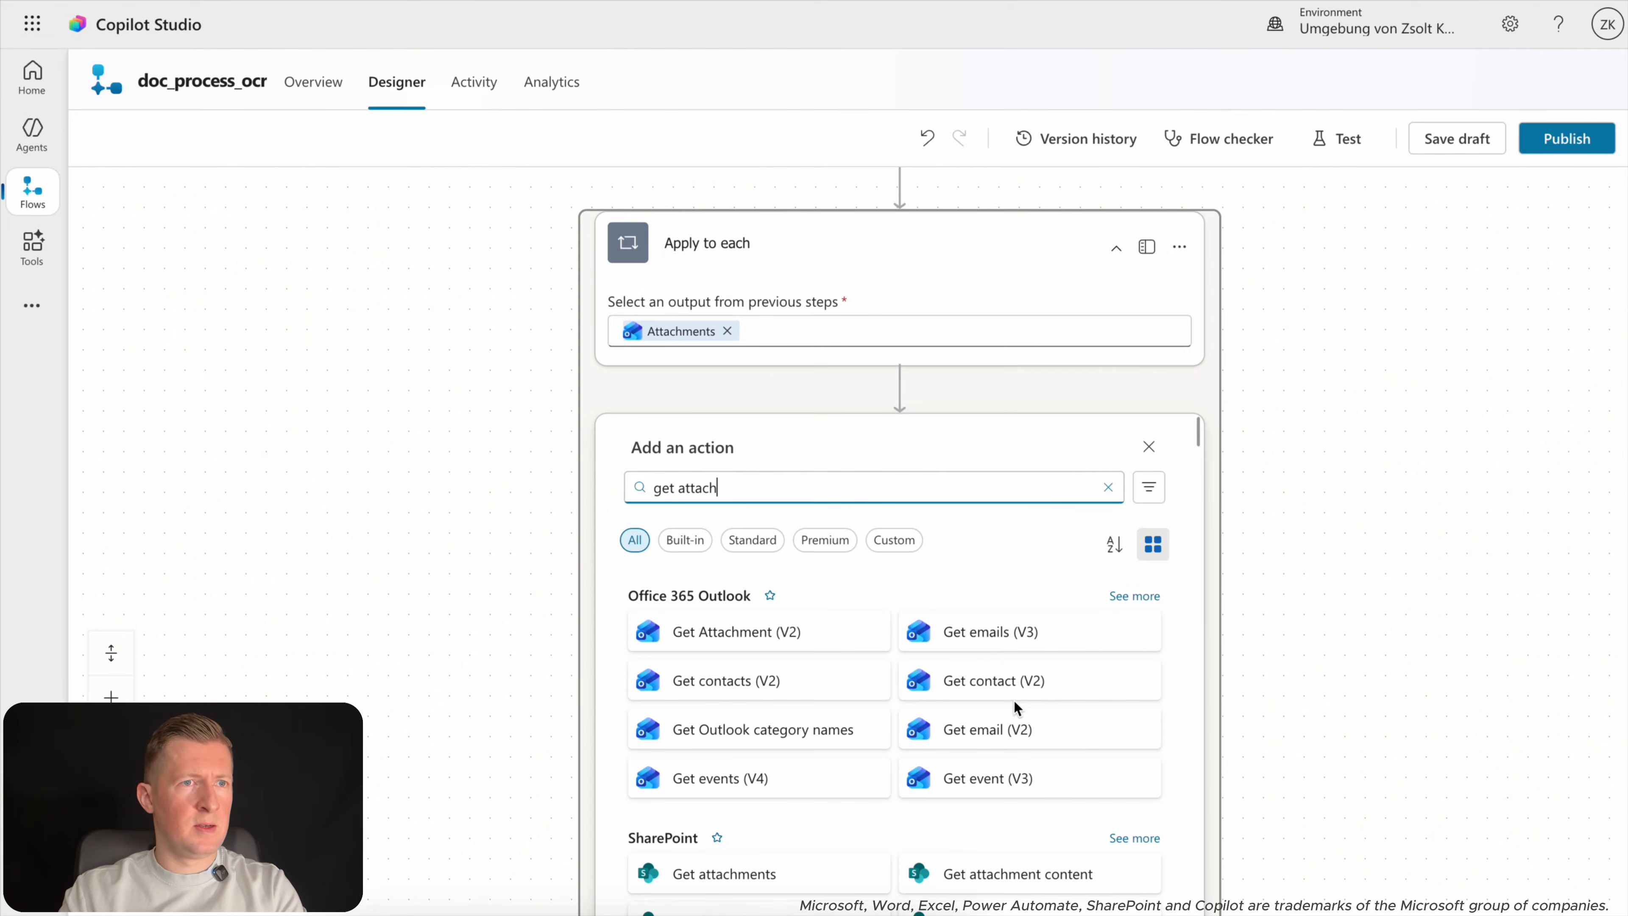
left_click(809, 642)
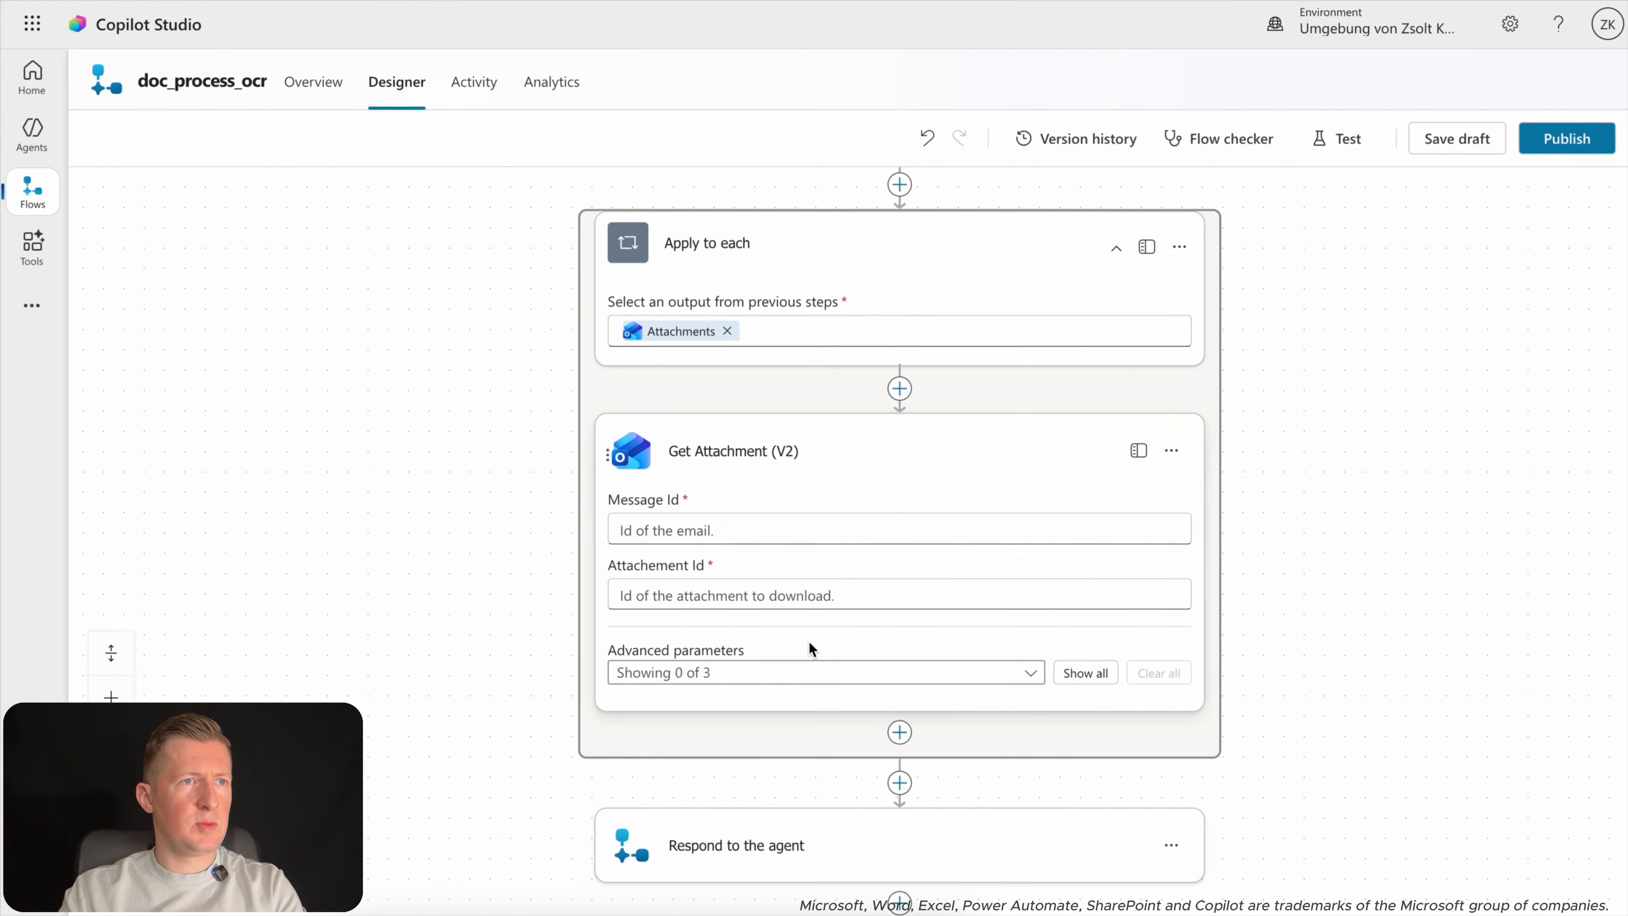
Set the Message Id of Get Attachment (V2) to the trigger's dynamic value MESSAGE_ID.
left_click(850, 536)
left_click(1191, 512)
scroll(281, 715, "down", 4)
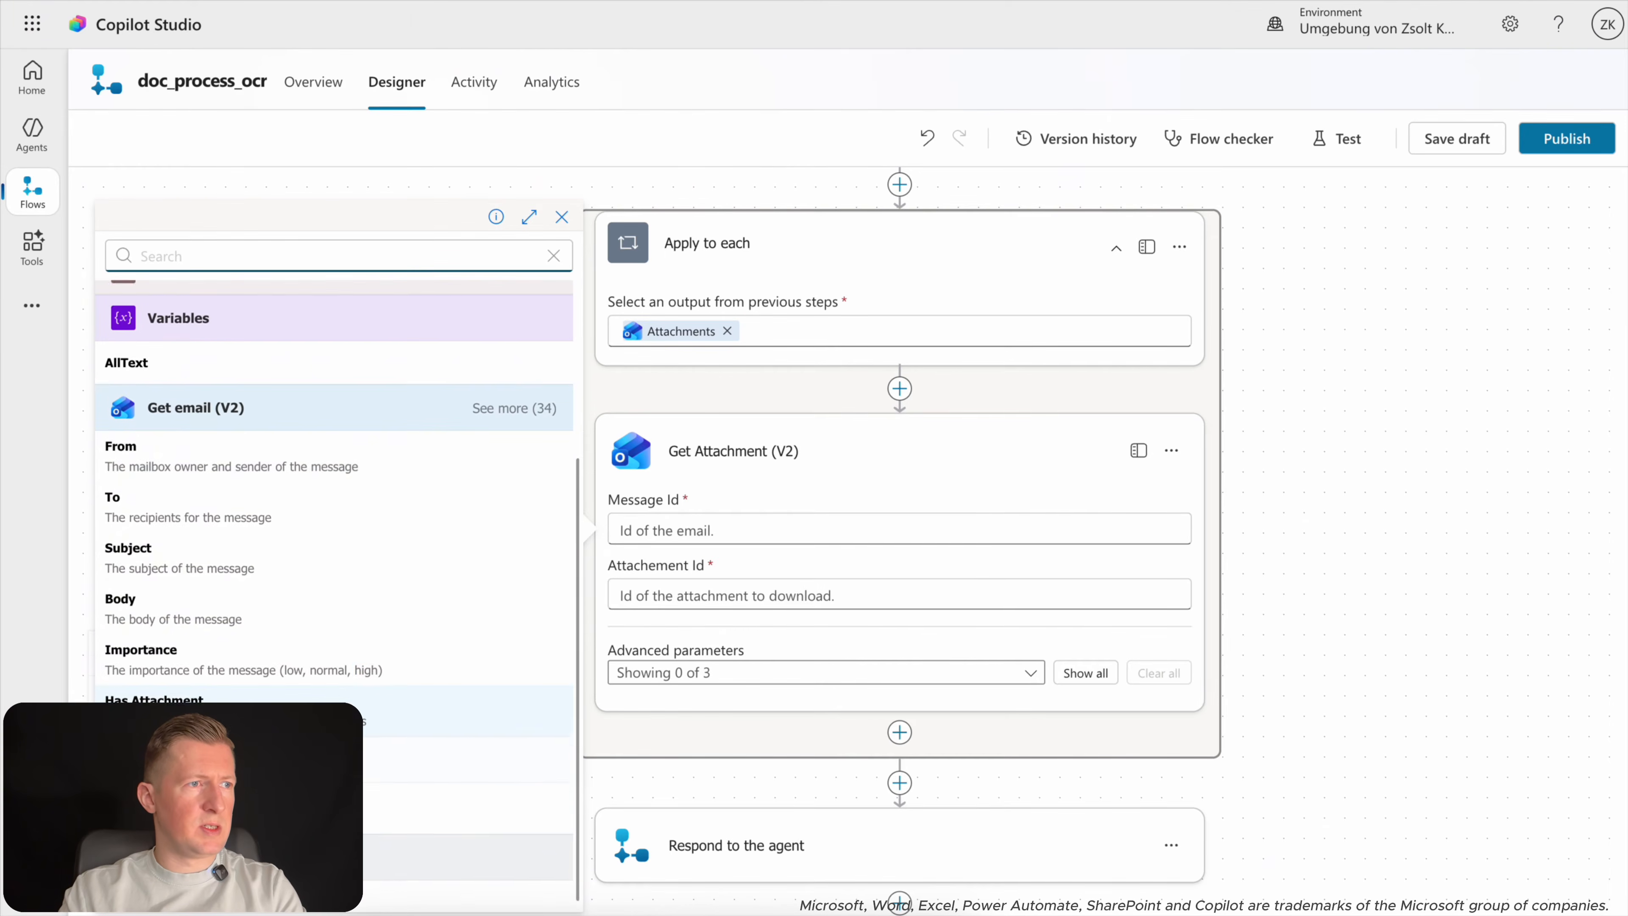
left_click(282, 841)
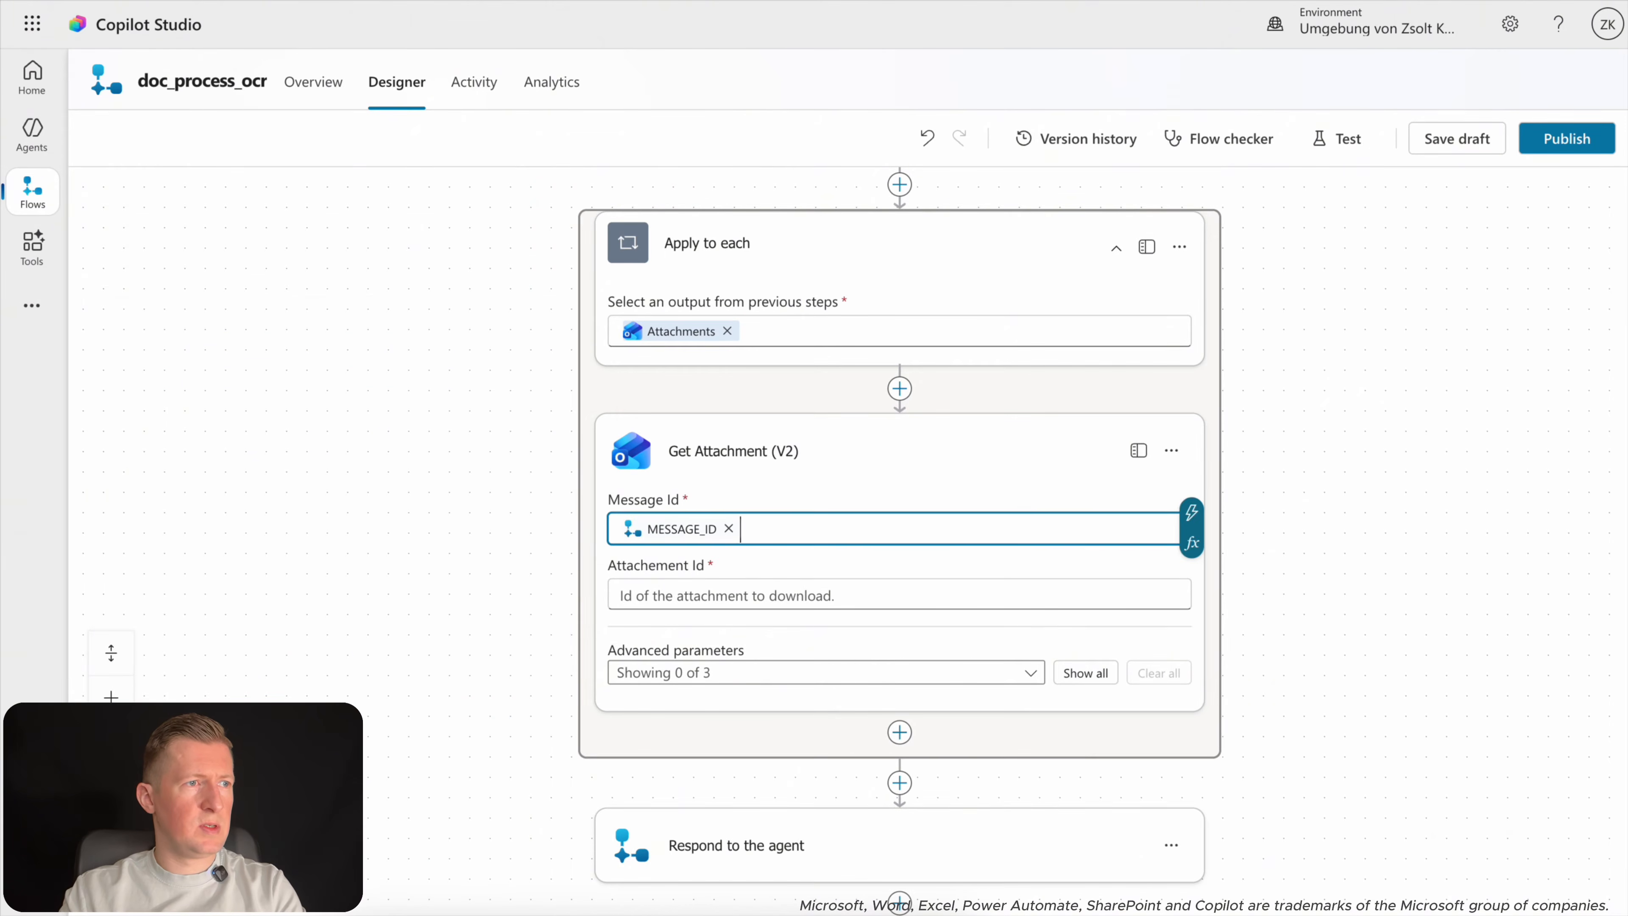
Set the attachment ID of Get Attachment (V2) to Attachments Attachment Id from Get email (V2) and save the flow draft.
left_click(961, 595)
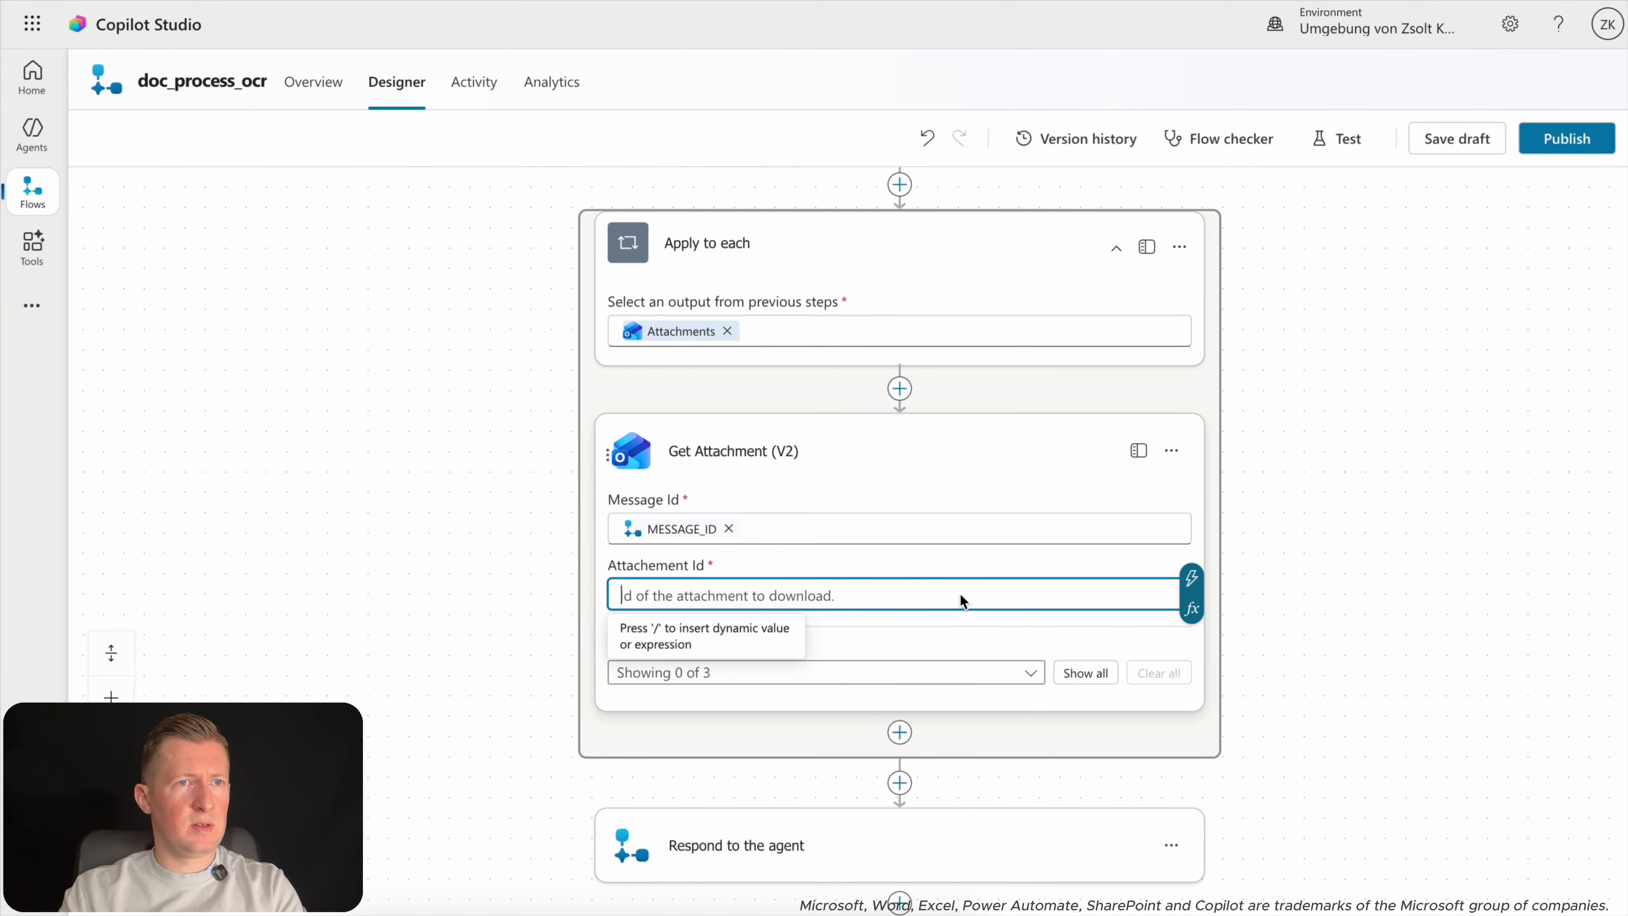
left_click(1191, 577)
scroll(376, 701, "down", 1)
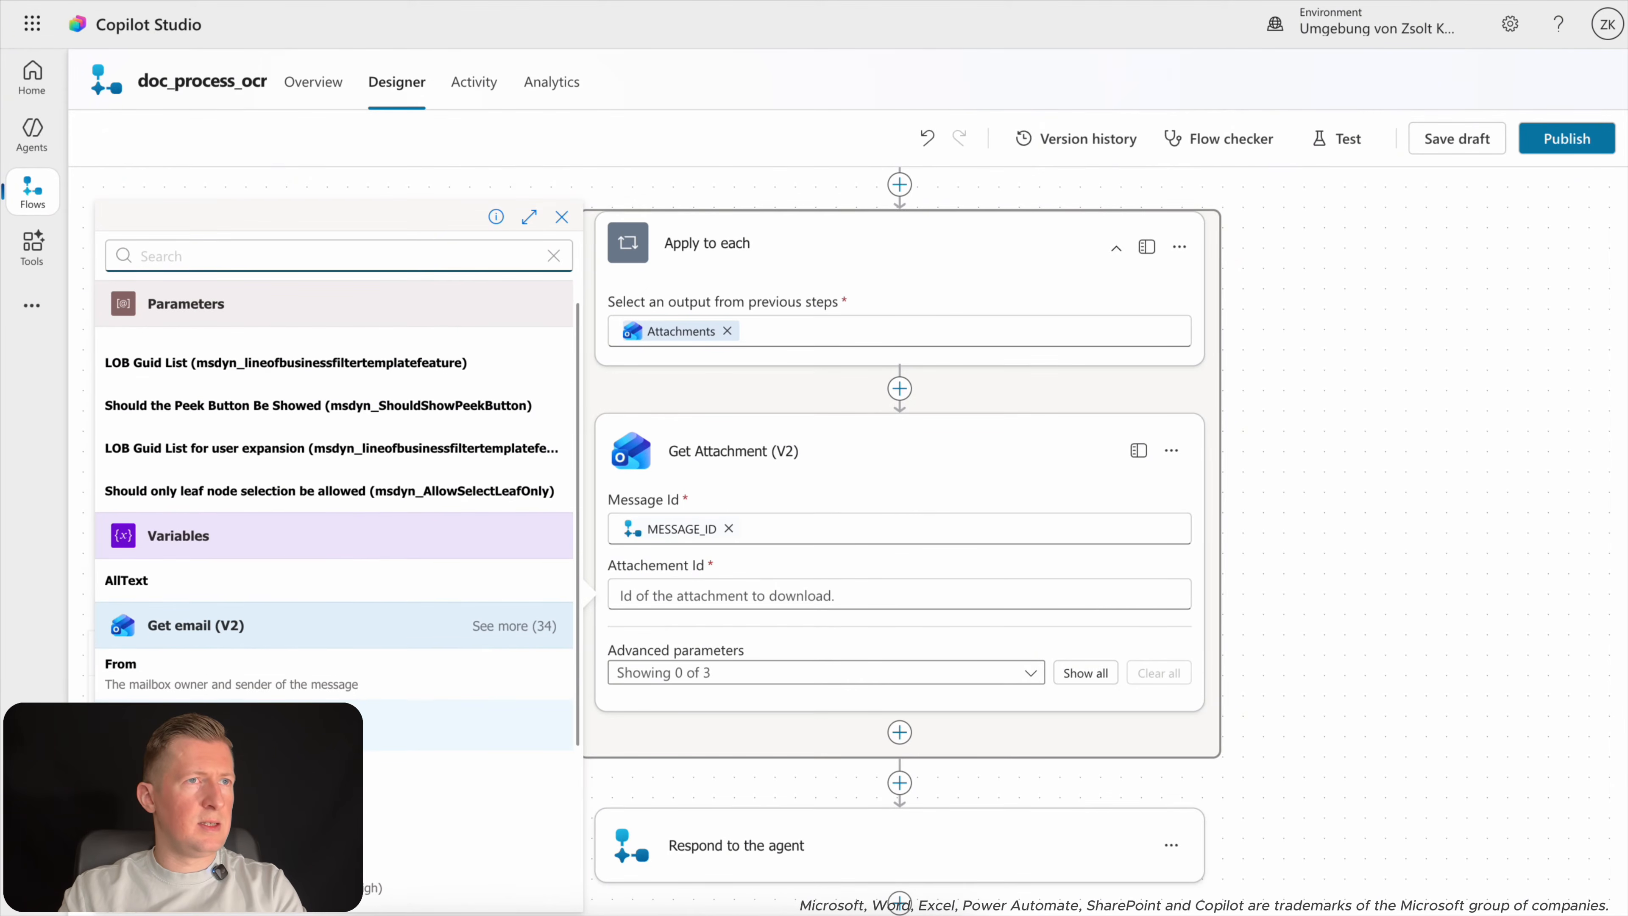
scroll(334, 615, "down", 4)
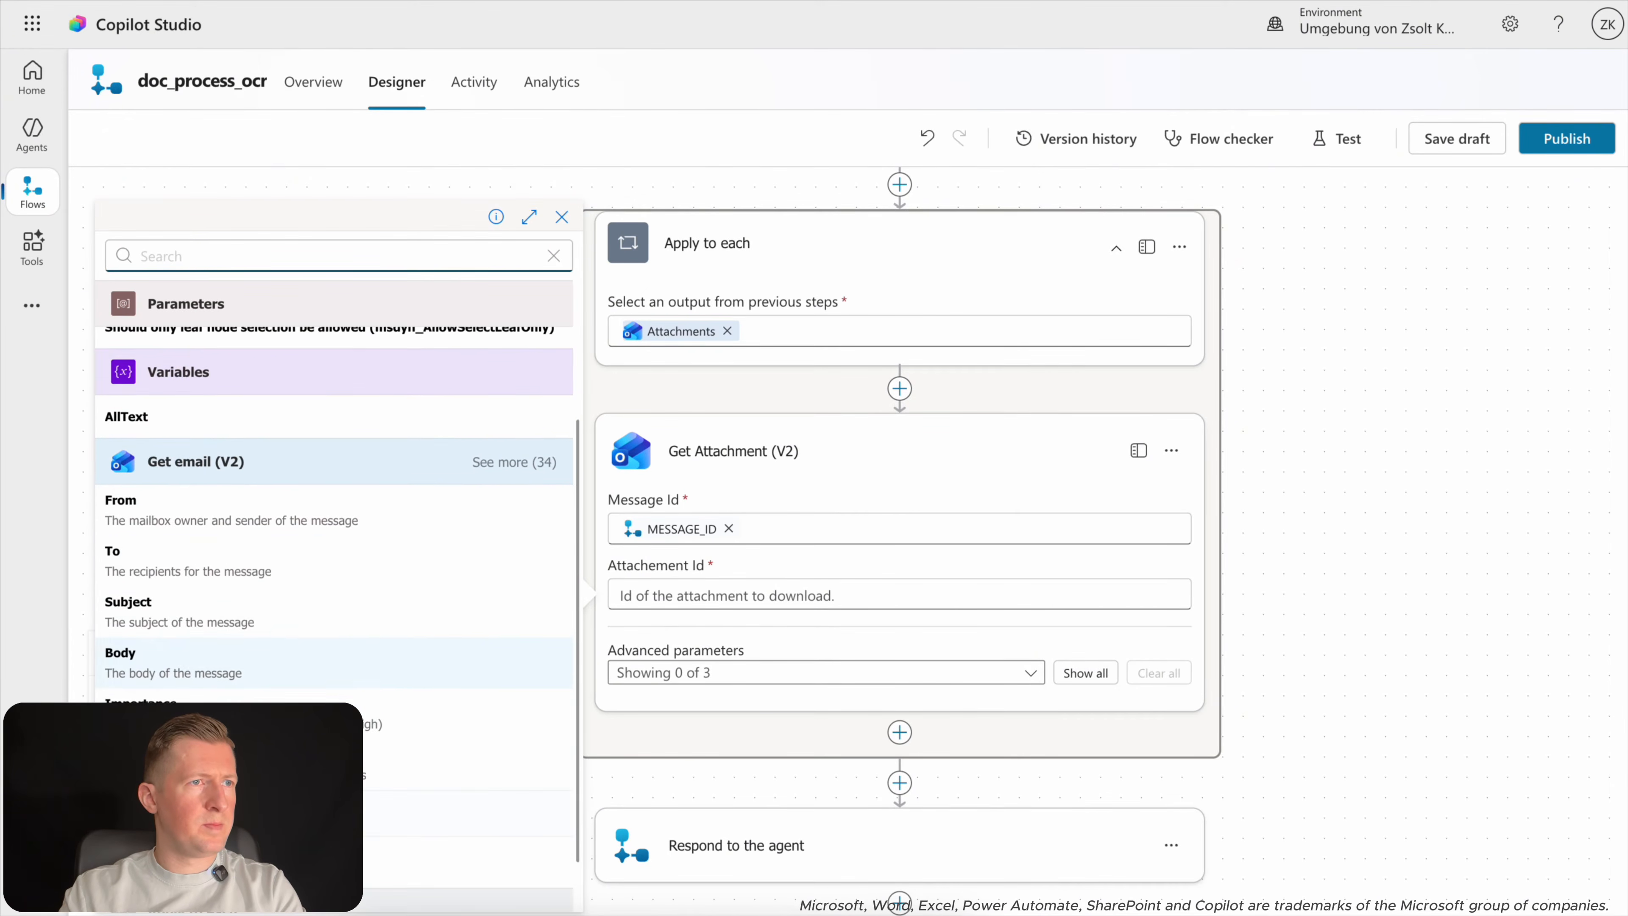
left_click(505, 463)
scroll(370, 607, "down", 5)
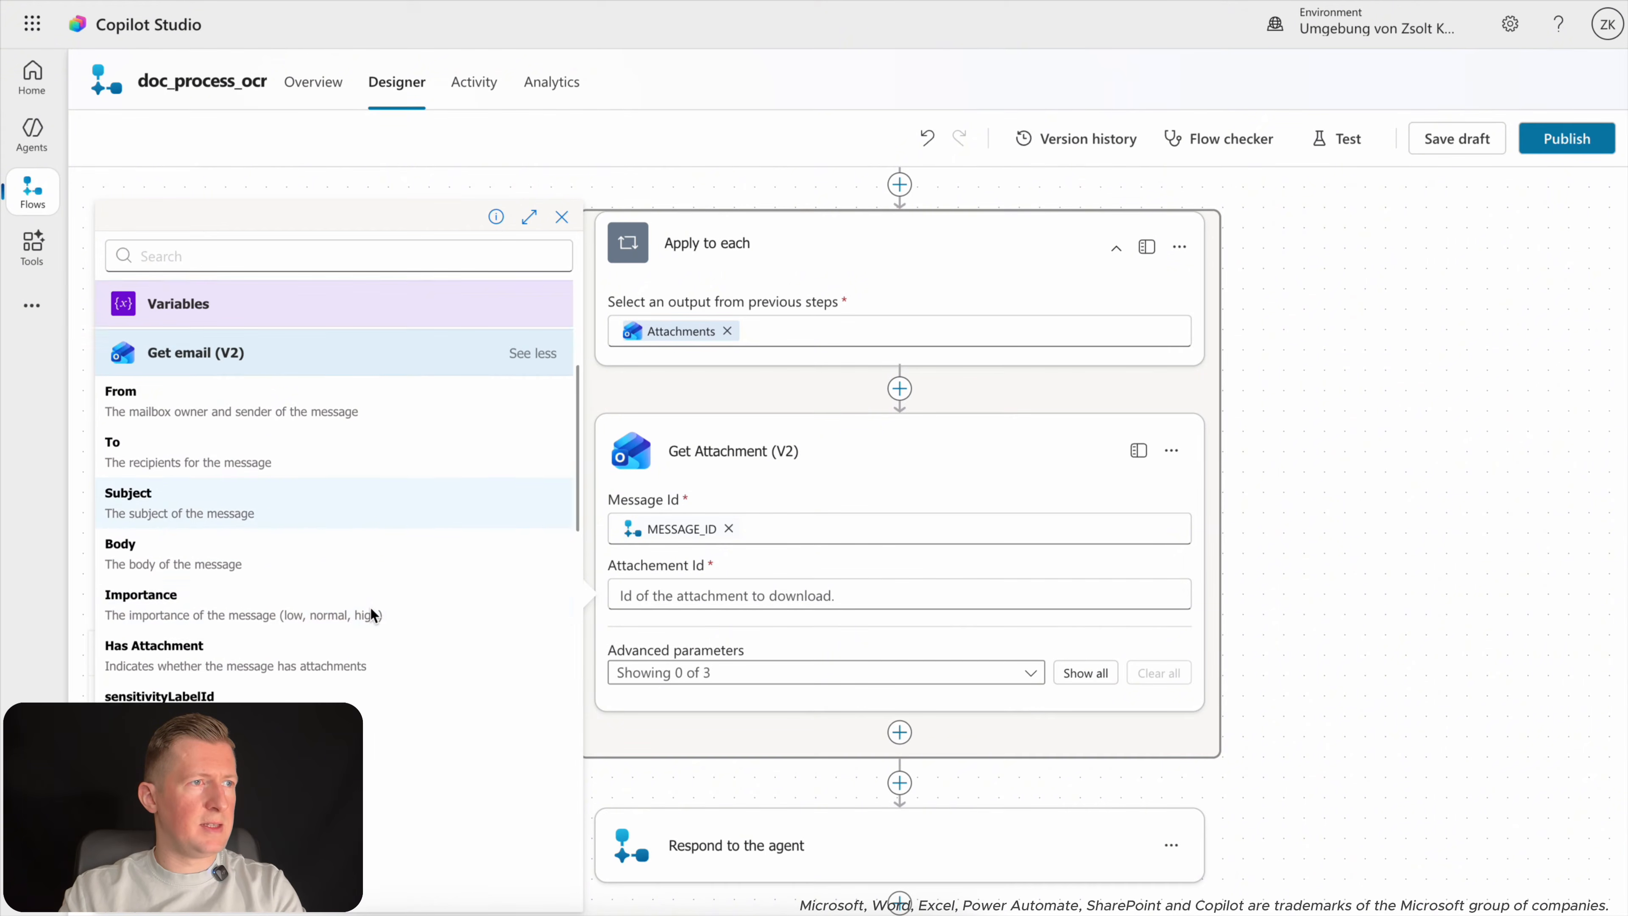
scroll(370, 607, "down", 10)
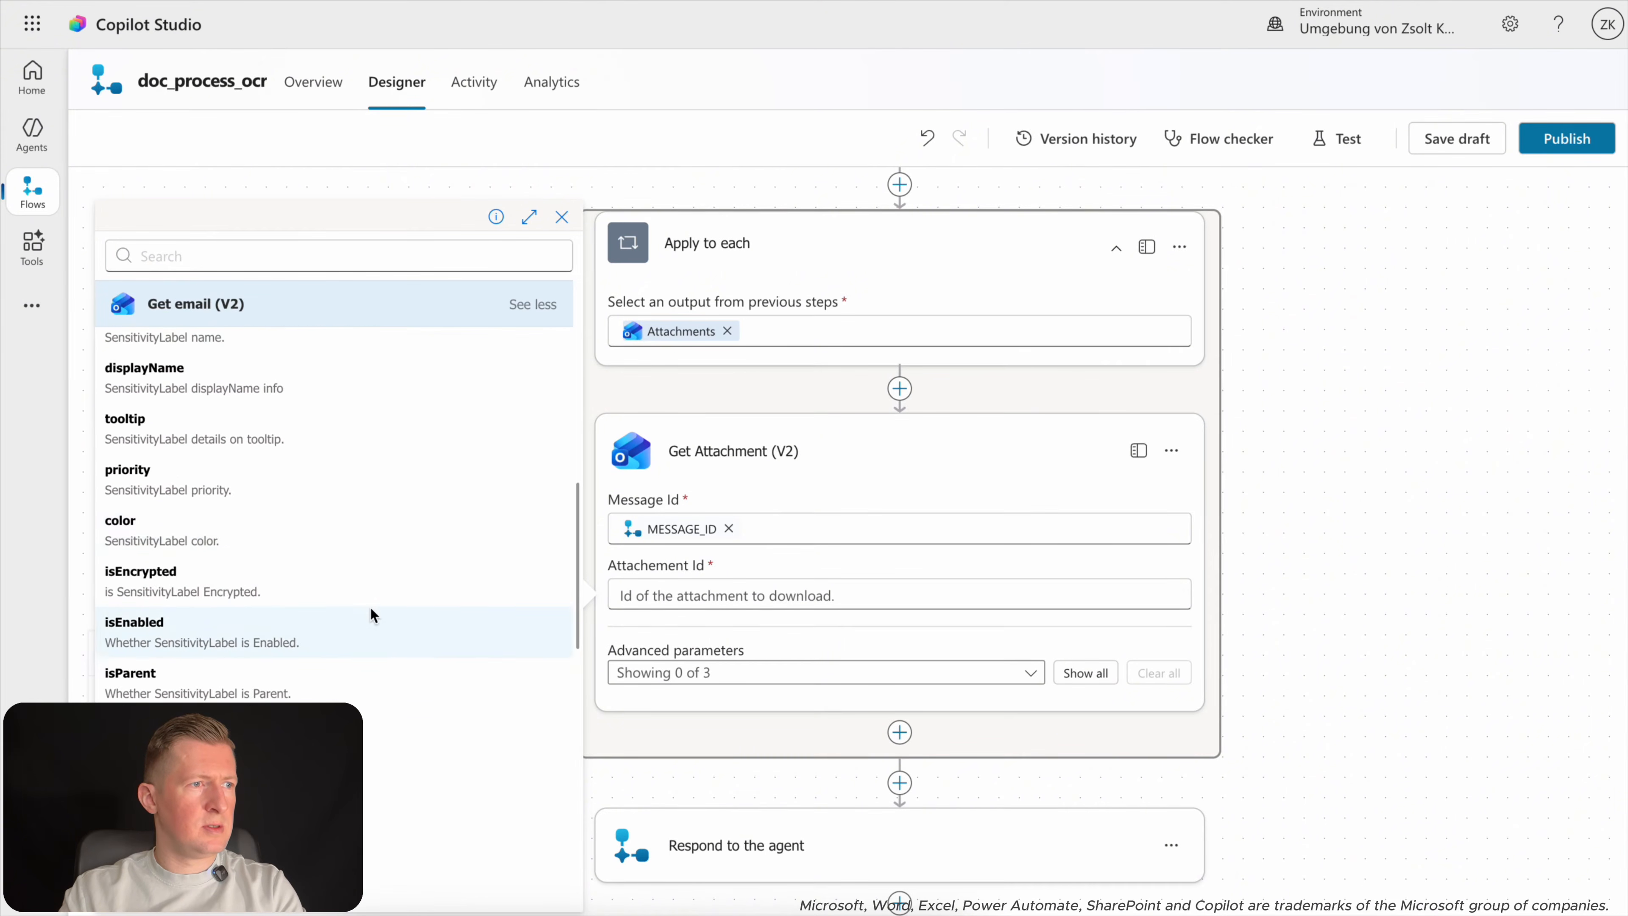
scroll(370, 607, "down", 6)
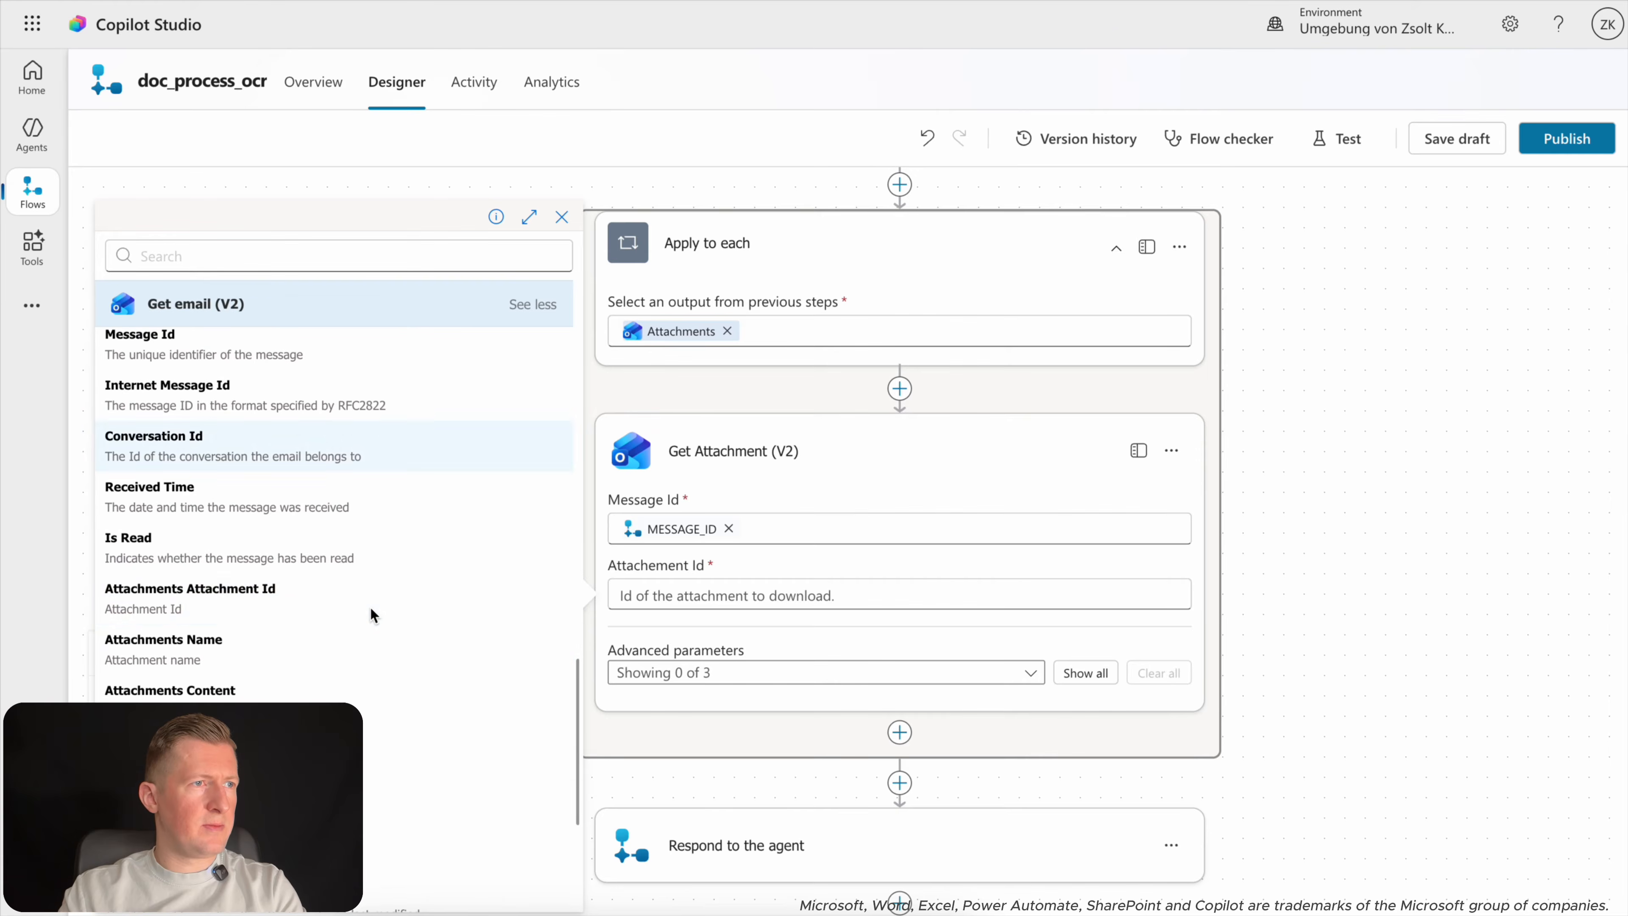
left_click(242, 593)
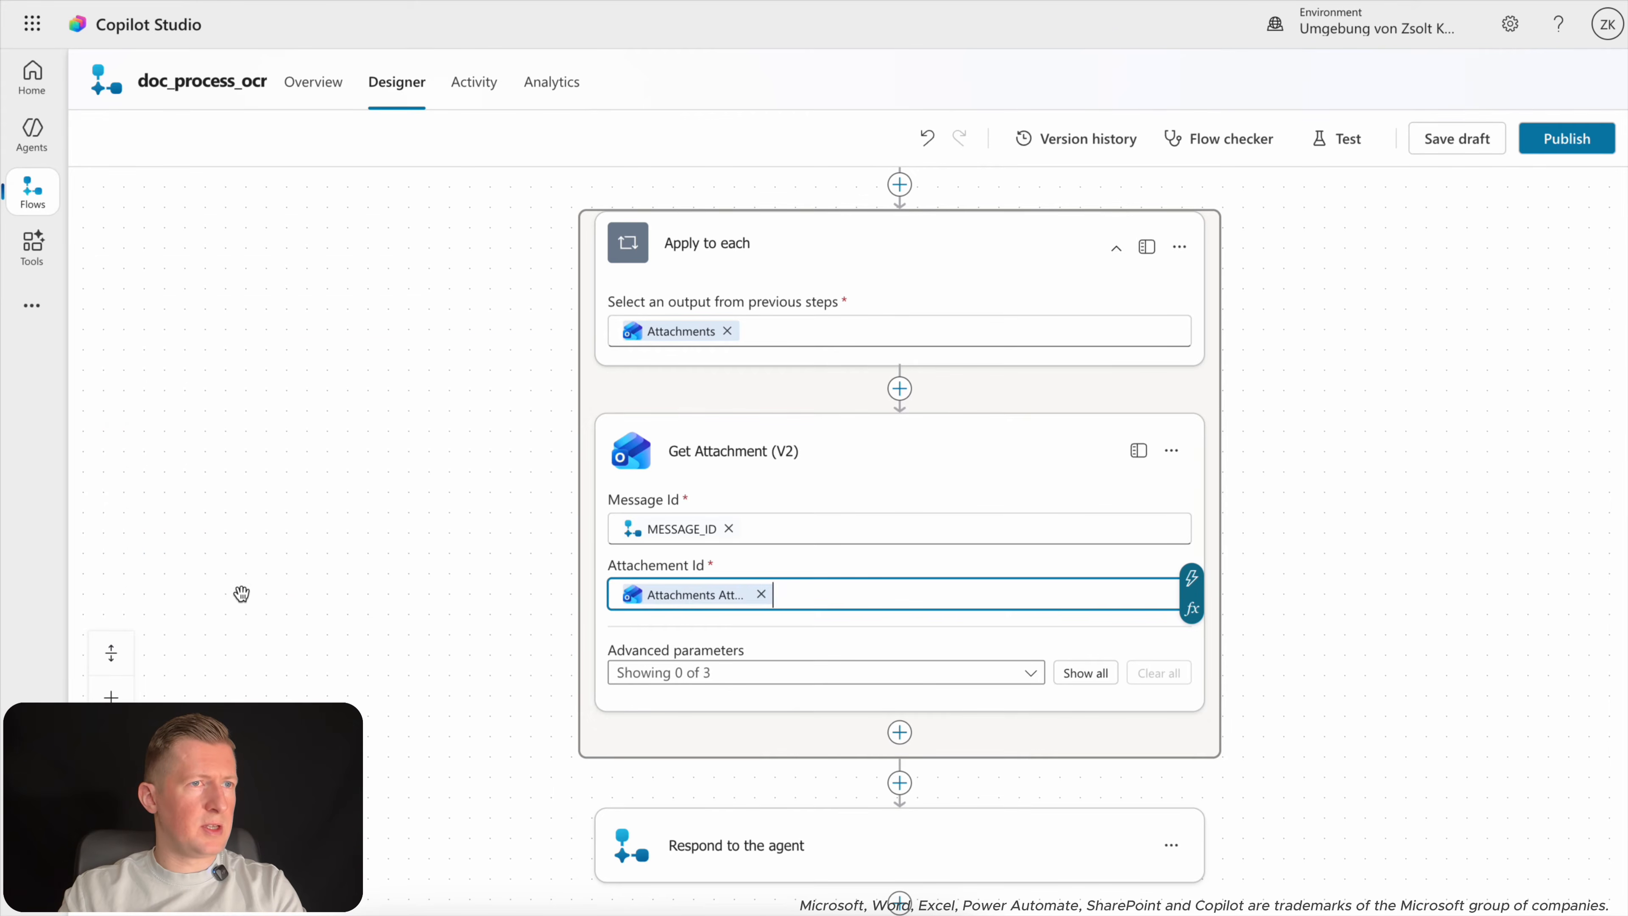
left_click(1346, 629)
left_click(1475, 145)
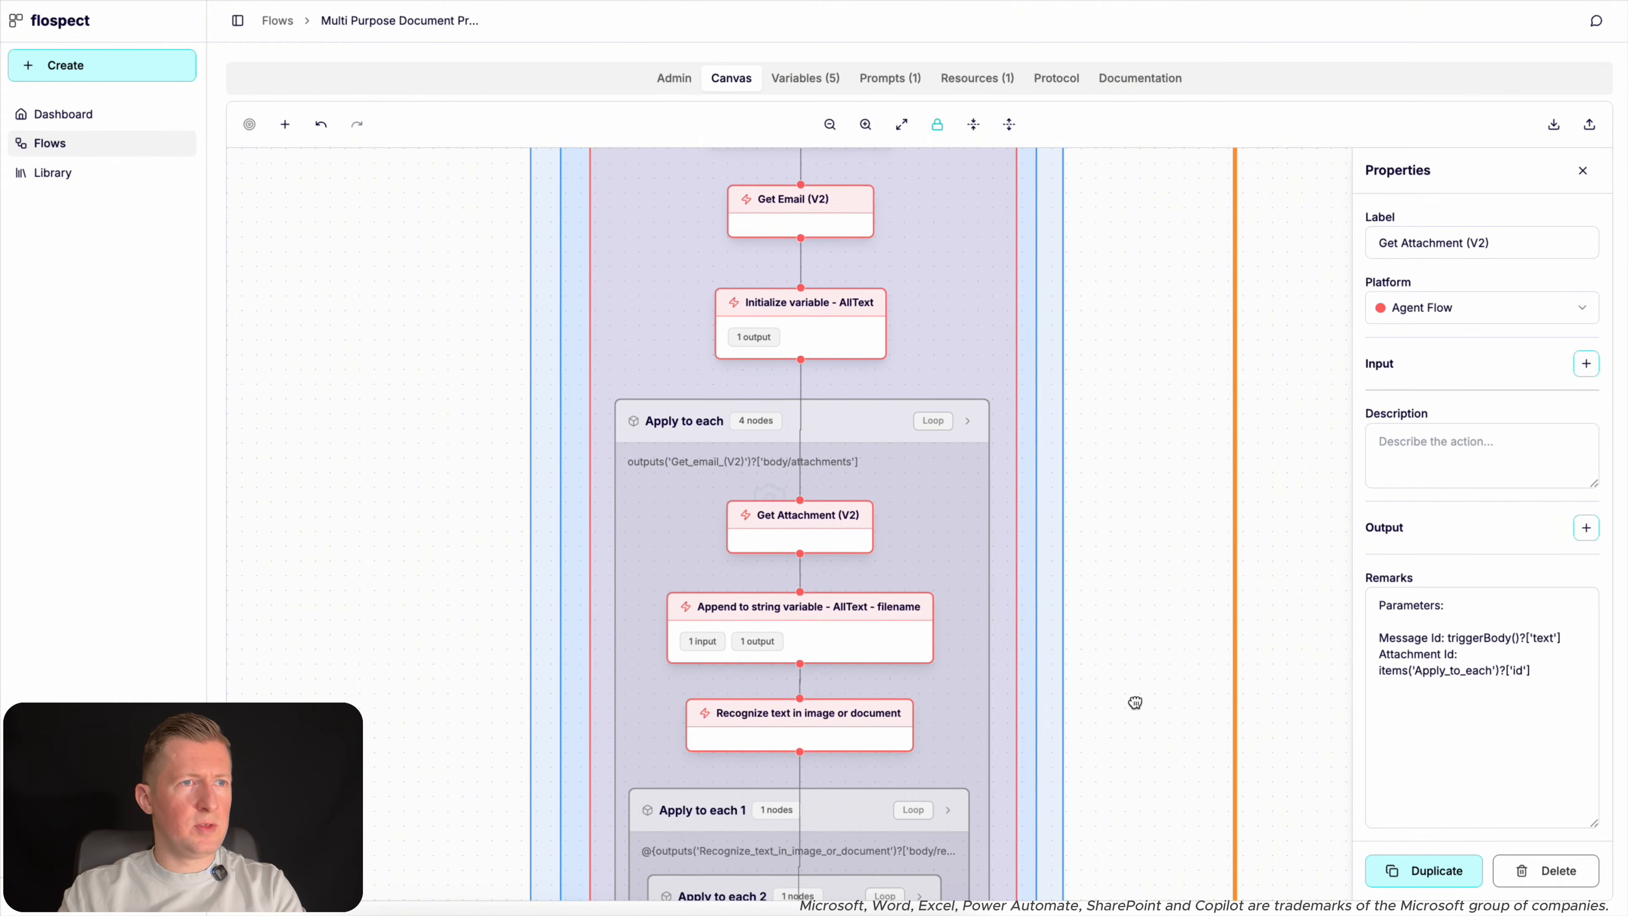
Open the "Append to string variable - AllText - filename" node in flospect and select the value text in its remarks.
scroll(1137, 560, "down", 3)
left_click(851, 451)
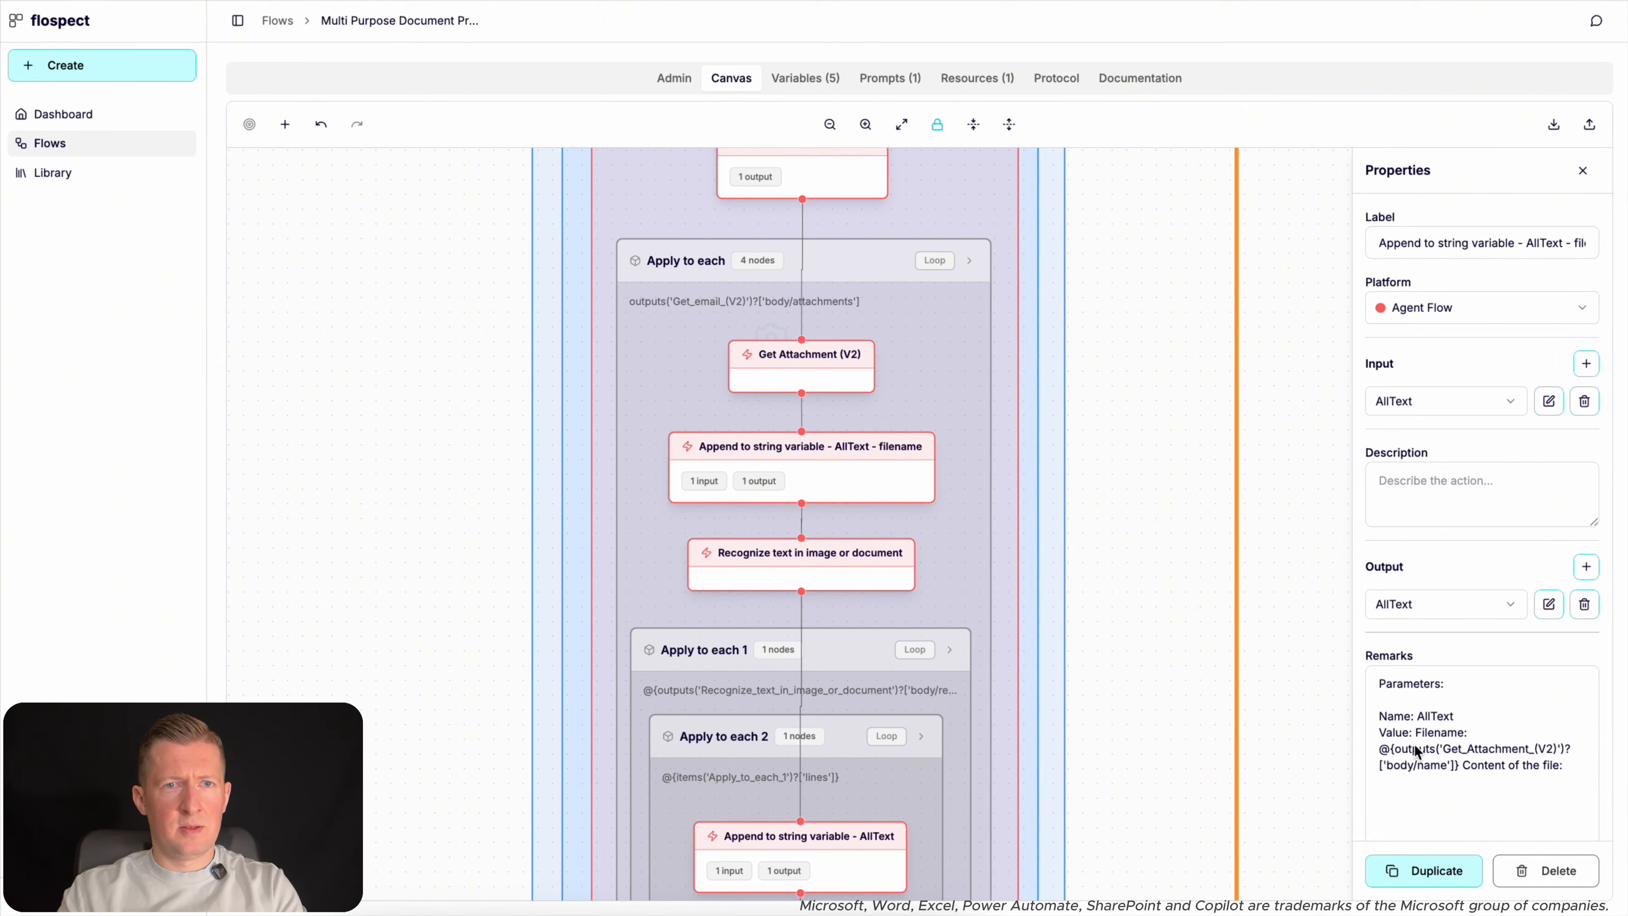
left_click(1415, 731)
left_click_drag(1415, 731, 1575, 777)
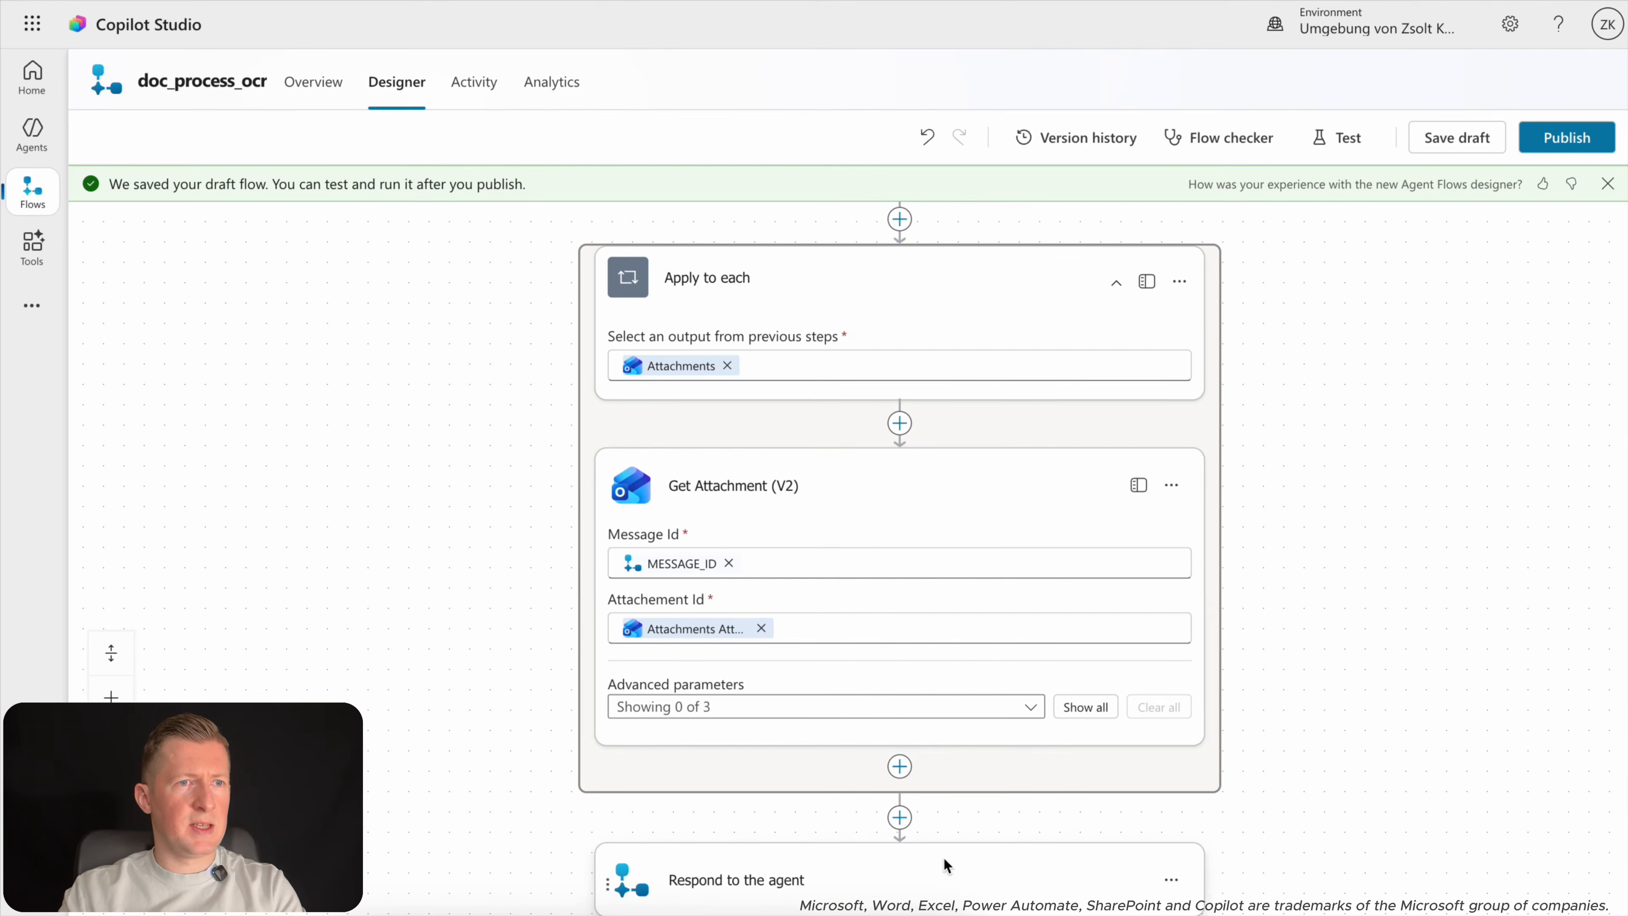
Add an Append to string variable action after Get Attachment (V2) inside the Apply to each loop.
left_click(899, 765)
left_click_drag(1295, 747, 1326, 266)
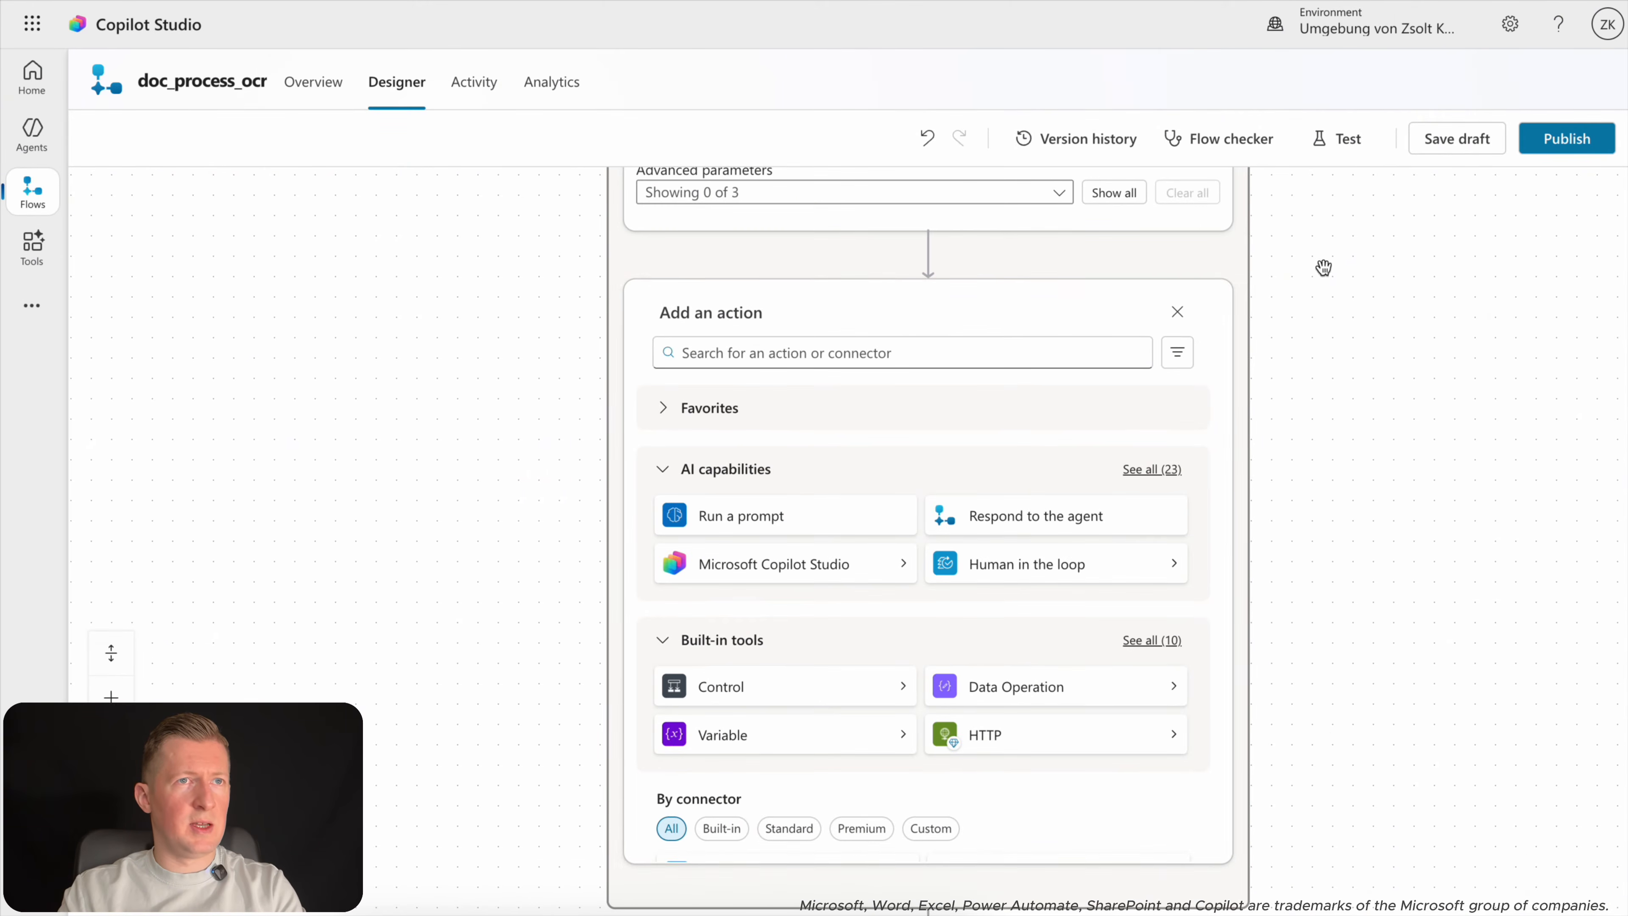
left_click(961, 354)
type("app")
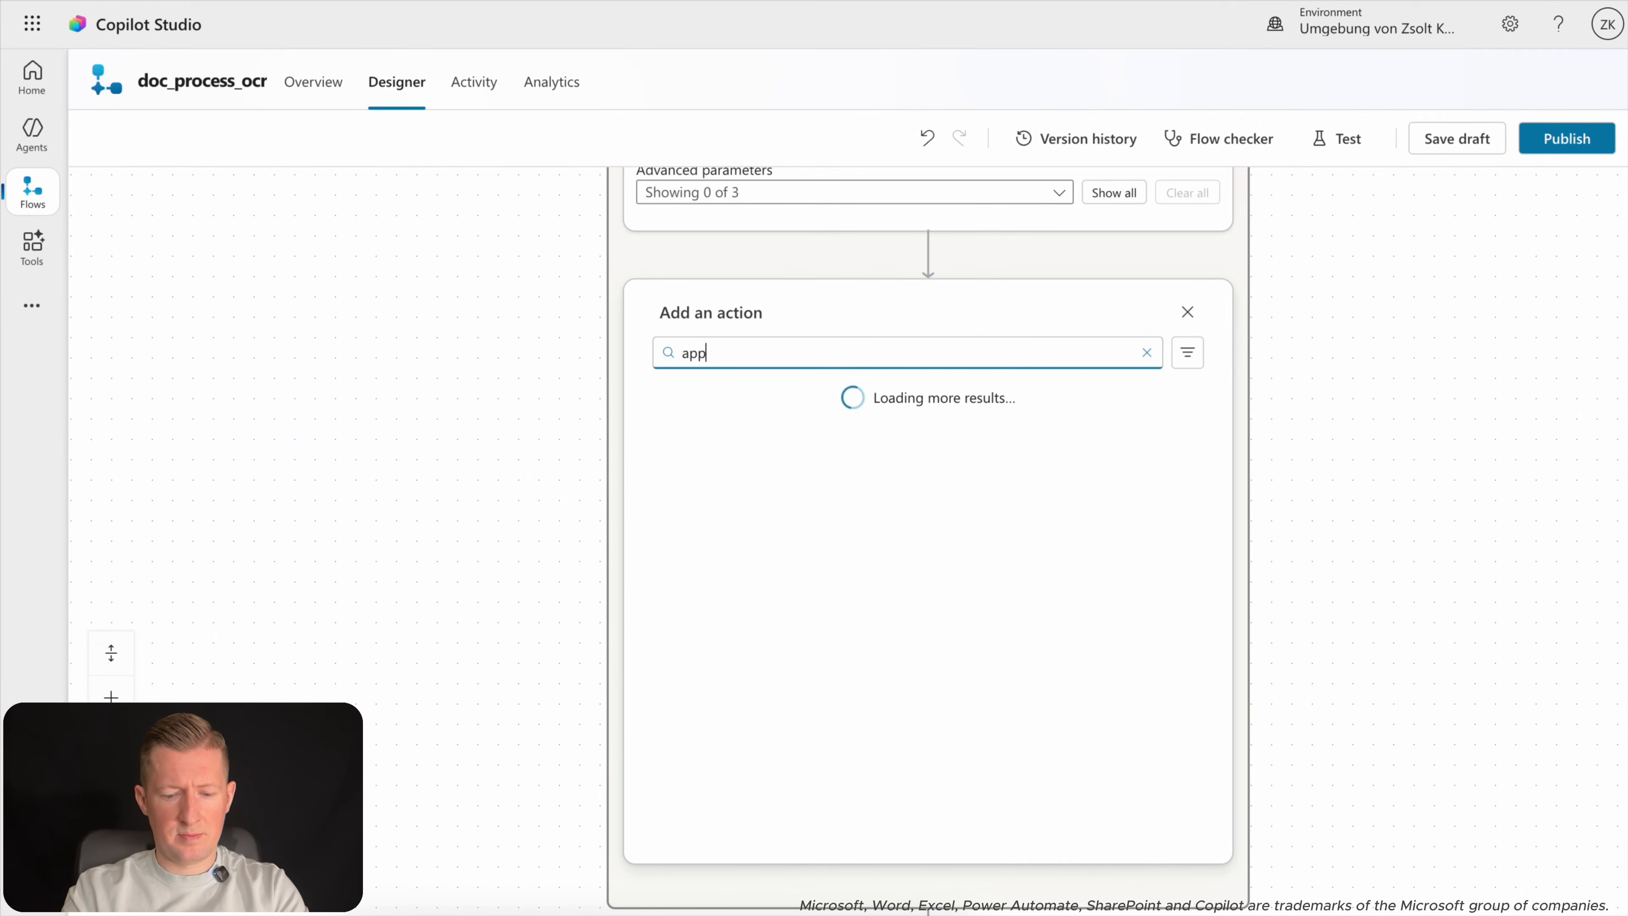
type("end to string")
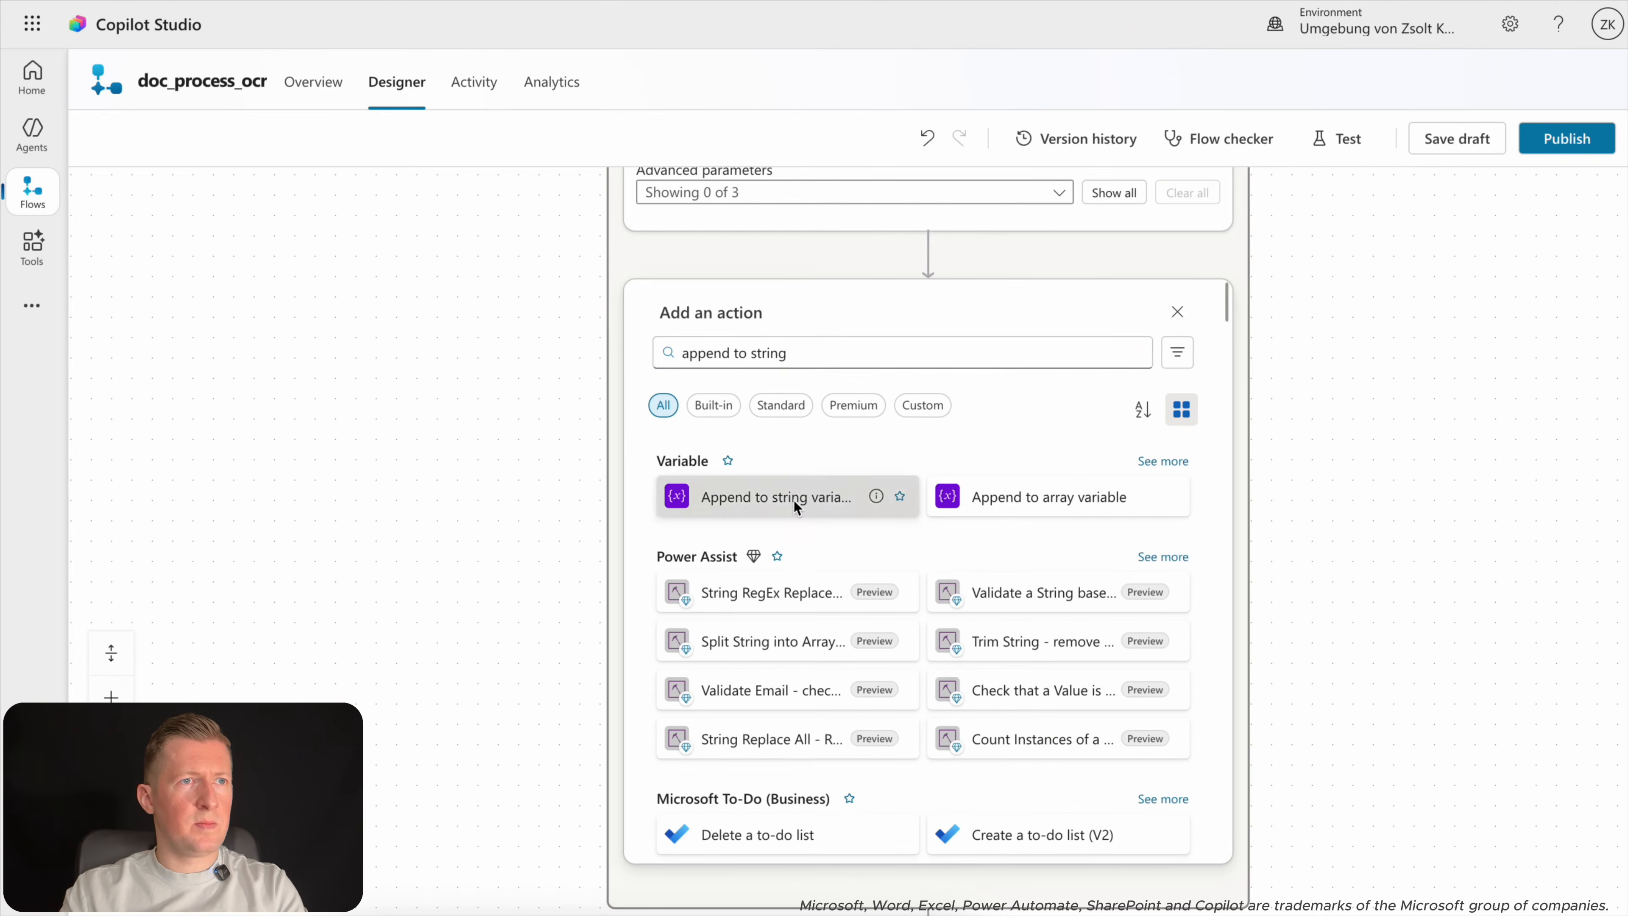
left_click(792, 498)
Set the action to append "Filename: [Name] Content of the file:" to AllText, using Name from Get Attachment (V2), and save the flow draft.
left_click(896, 393)
left_click(828, 425)
left_click(836, 461)
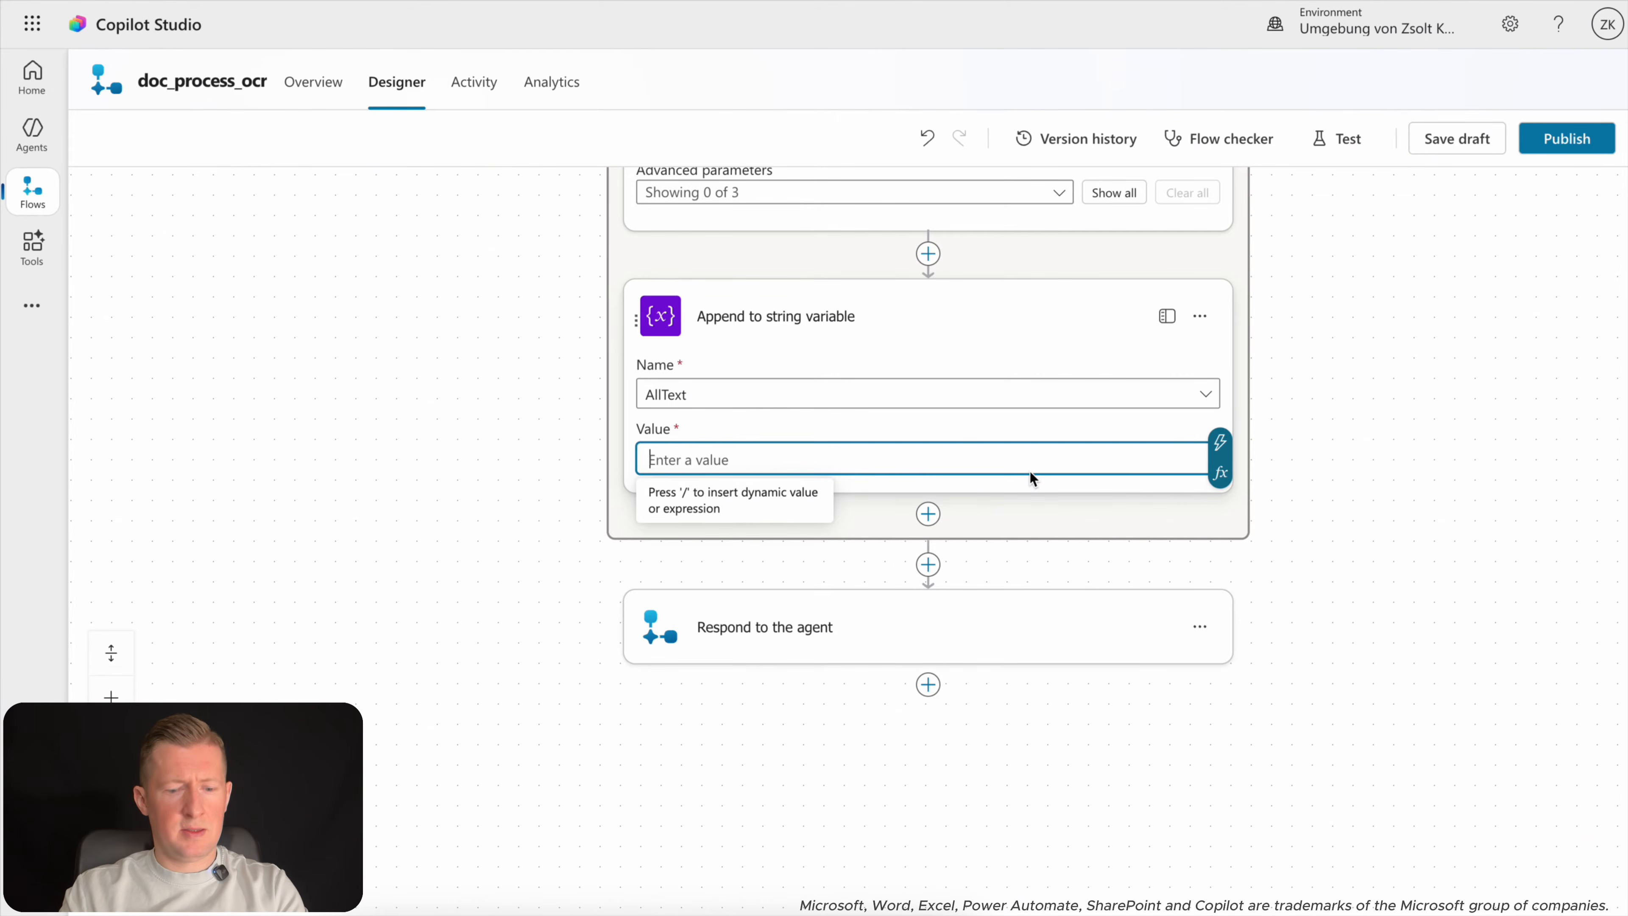
type("Filename: Name Content of the file:")
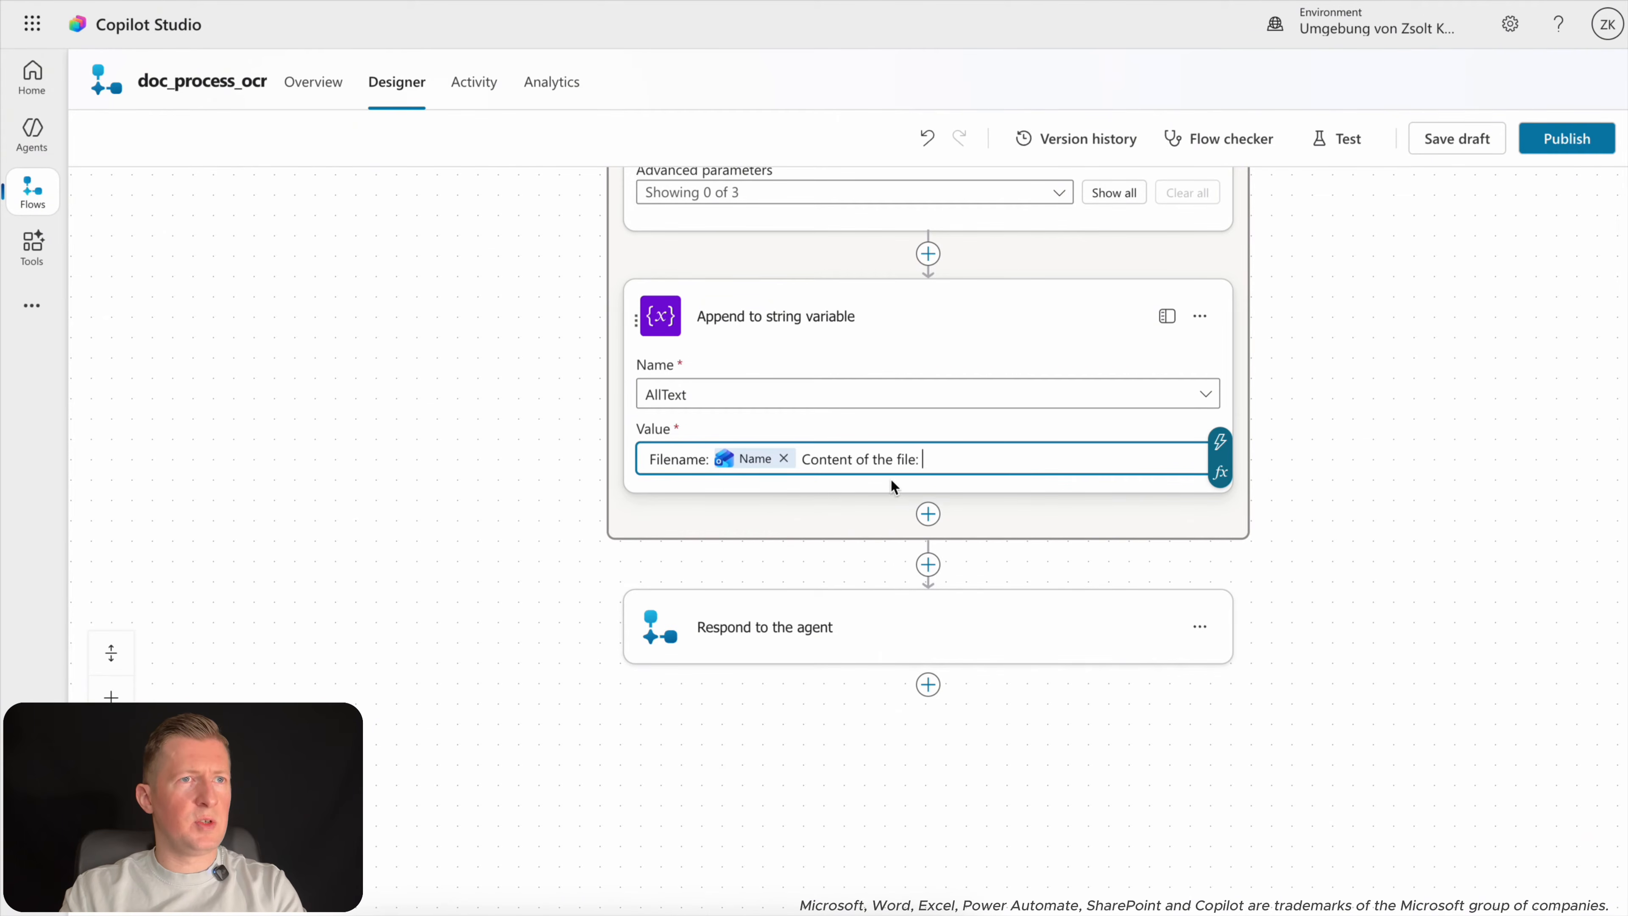
mouse_move(758, 457)
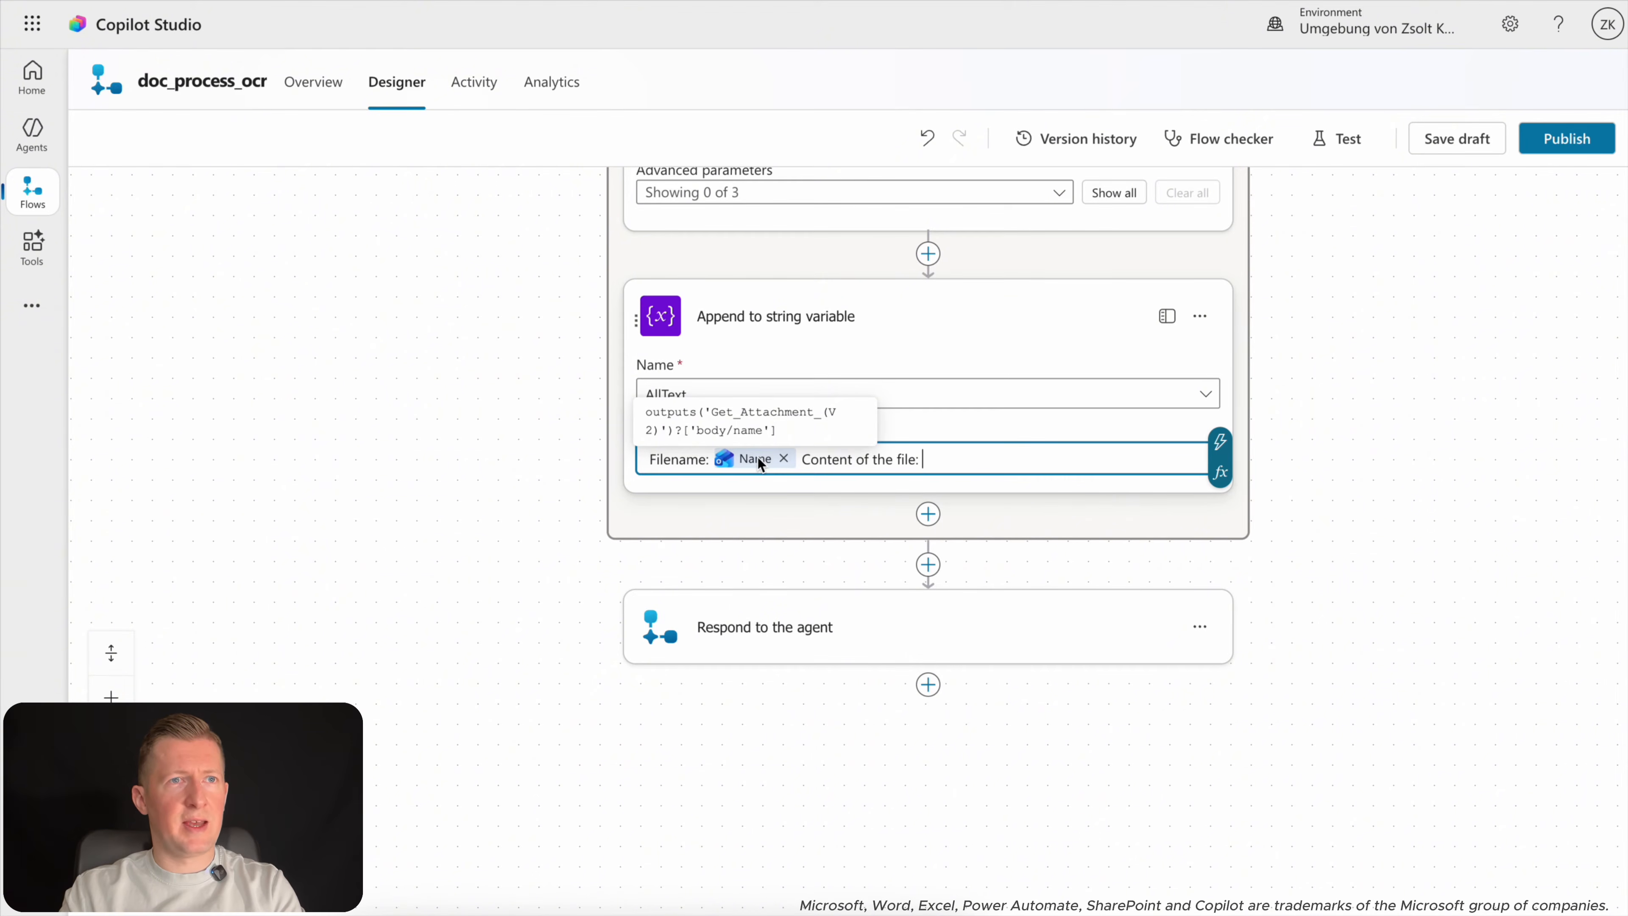
left_click(1345, 519)
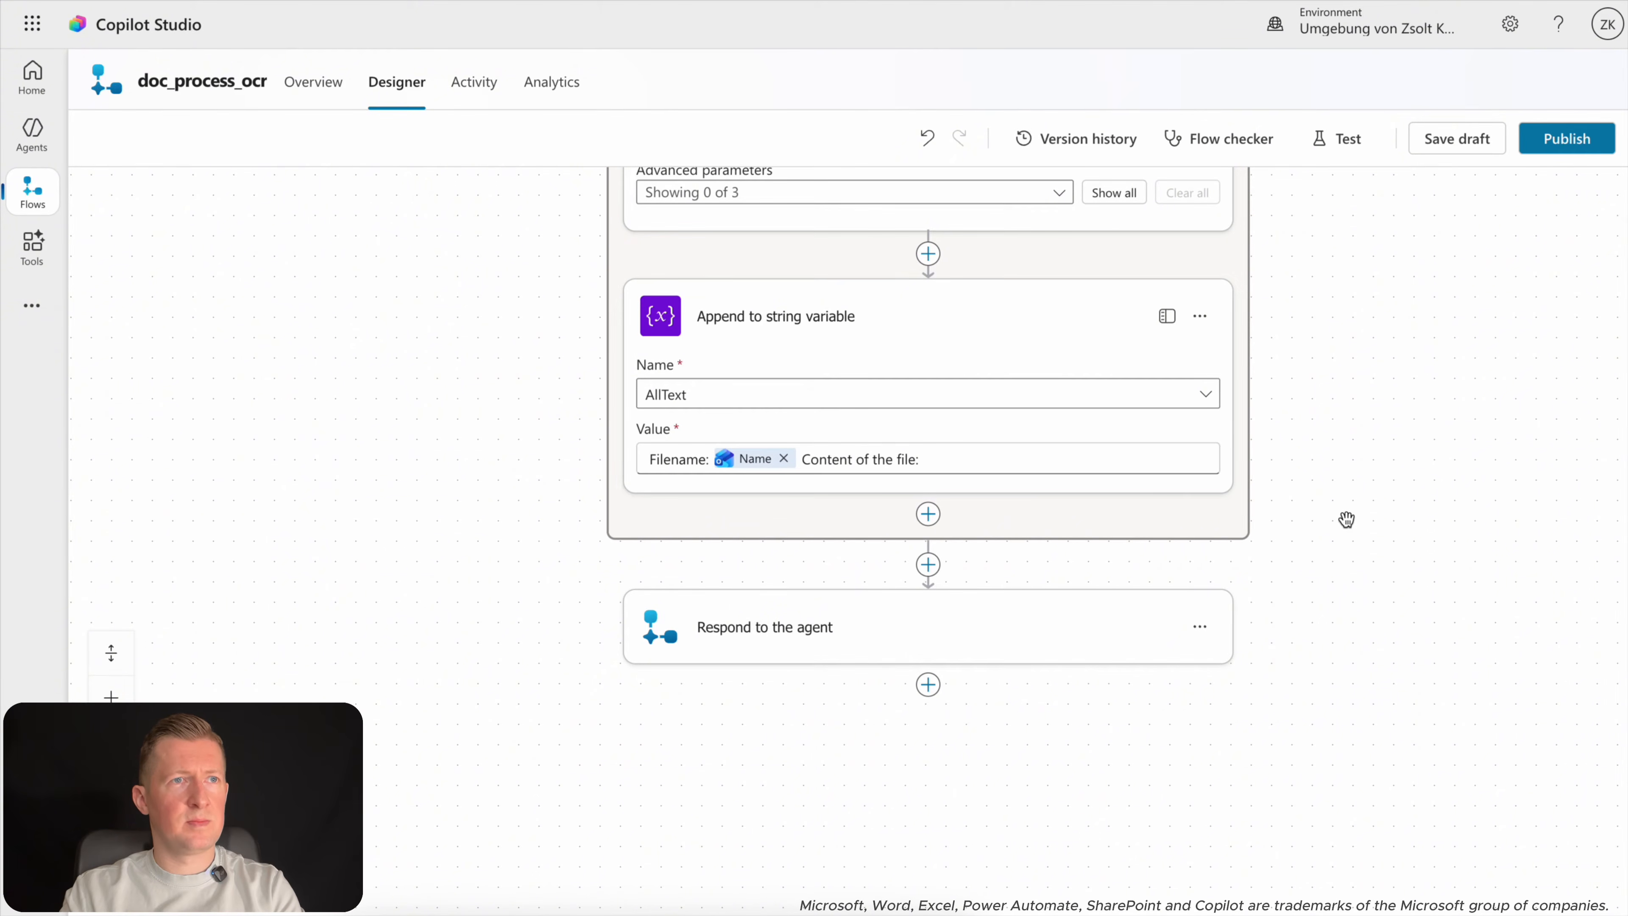
left_click(1461, 143)
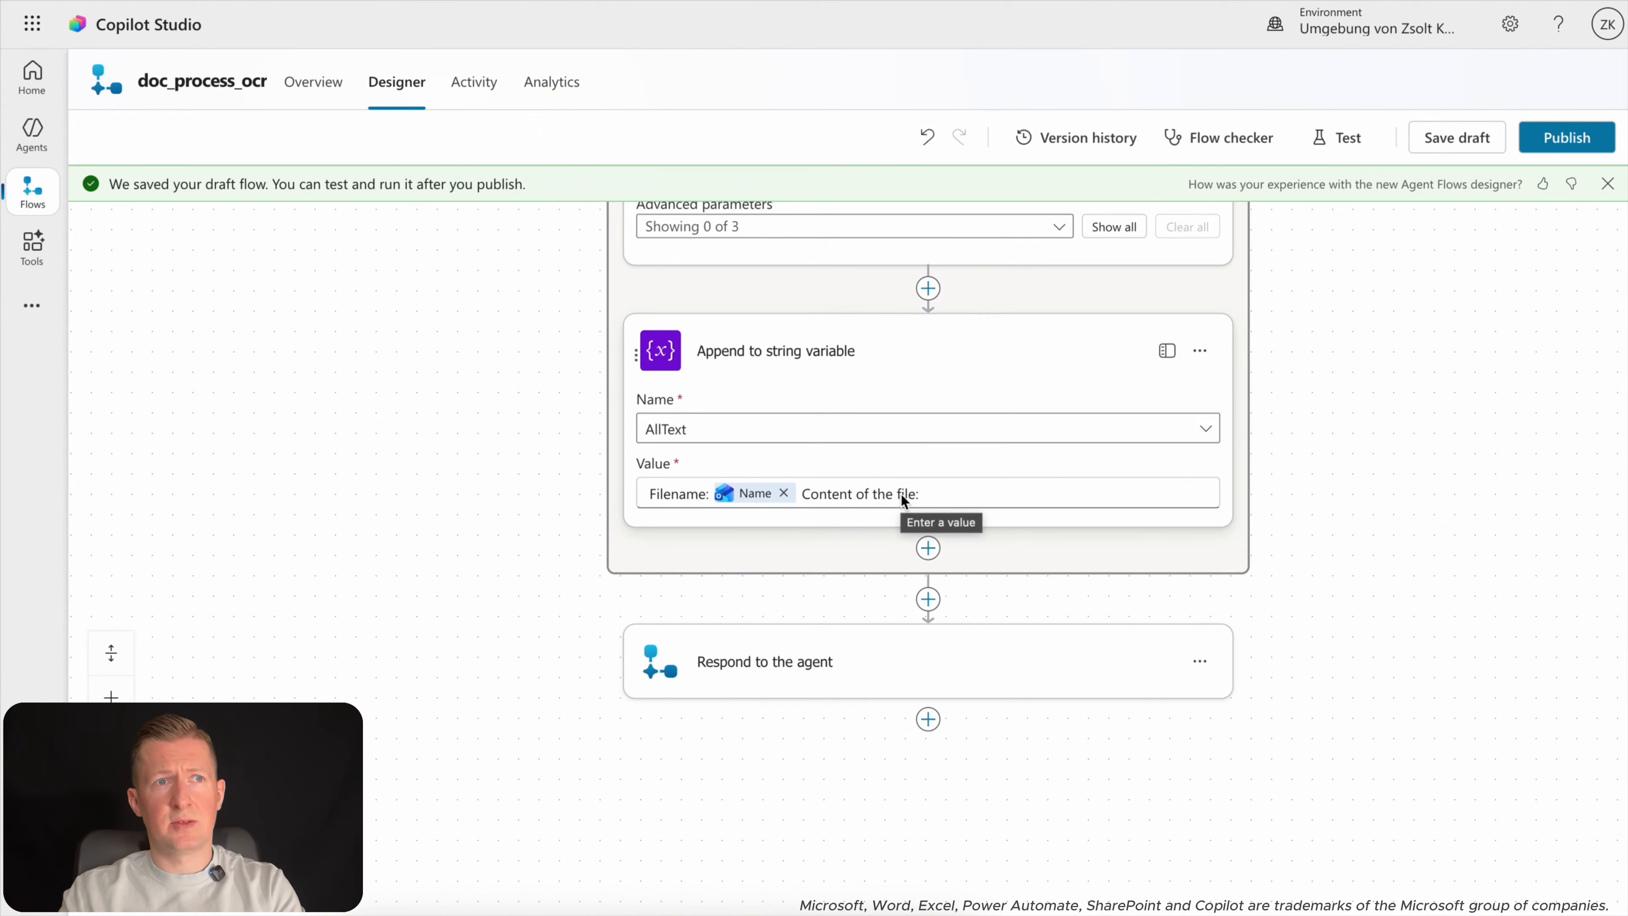
Start a new action after Append to string variable and copy the Image expression from flospect's Recognize text in image or document node.
left_click(928, 553)
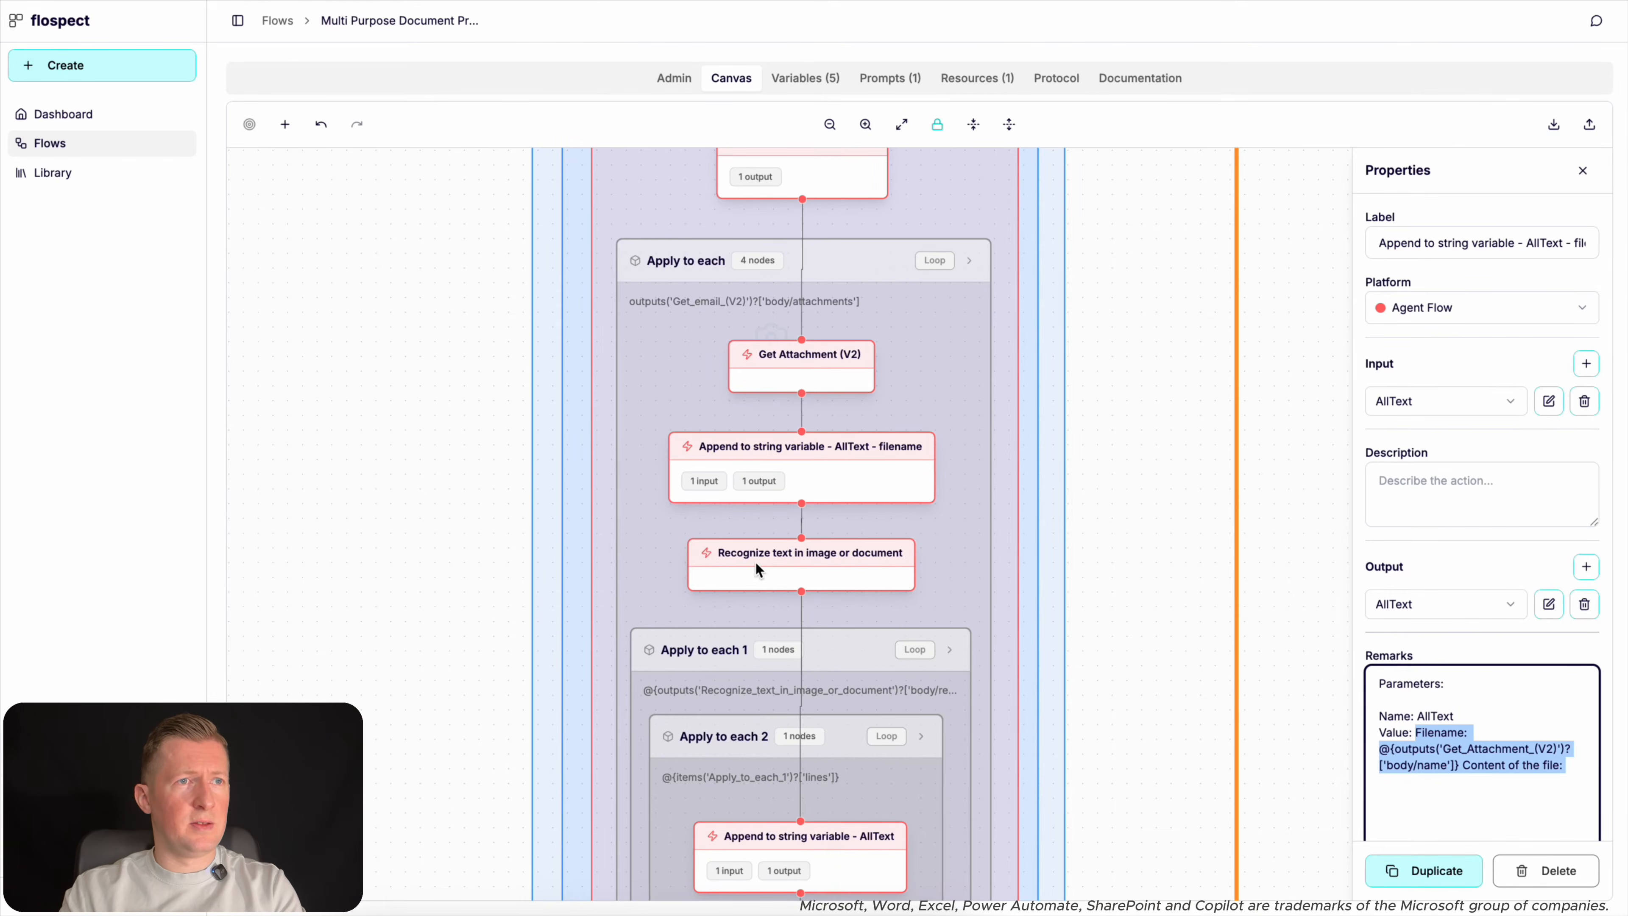
left_click(755, 562)
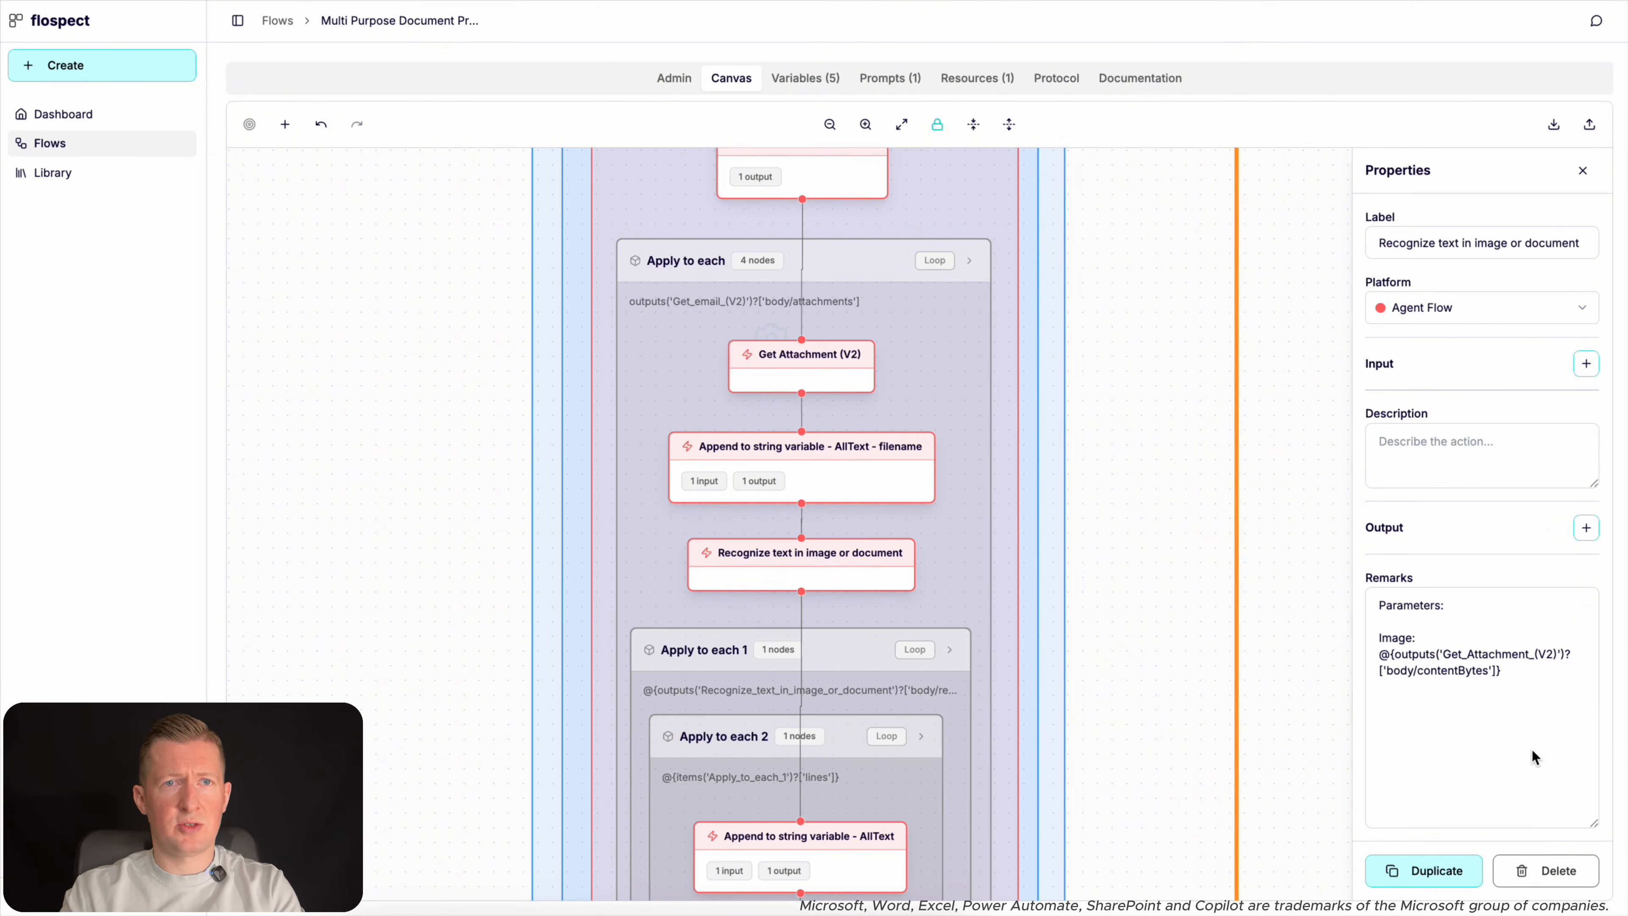
left_click_drag(1381, 653, 1510, 681)
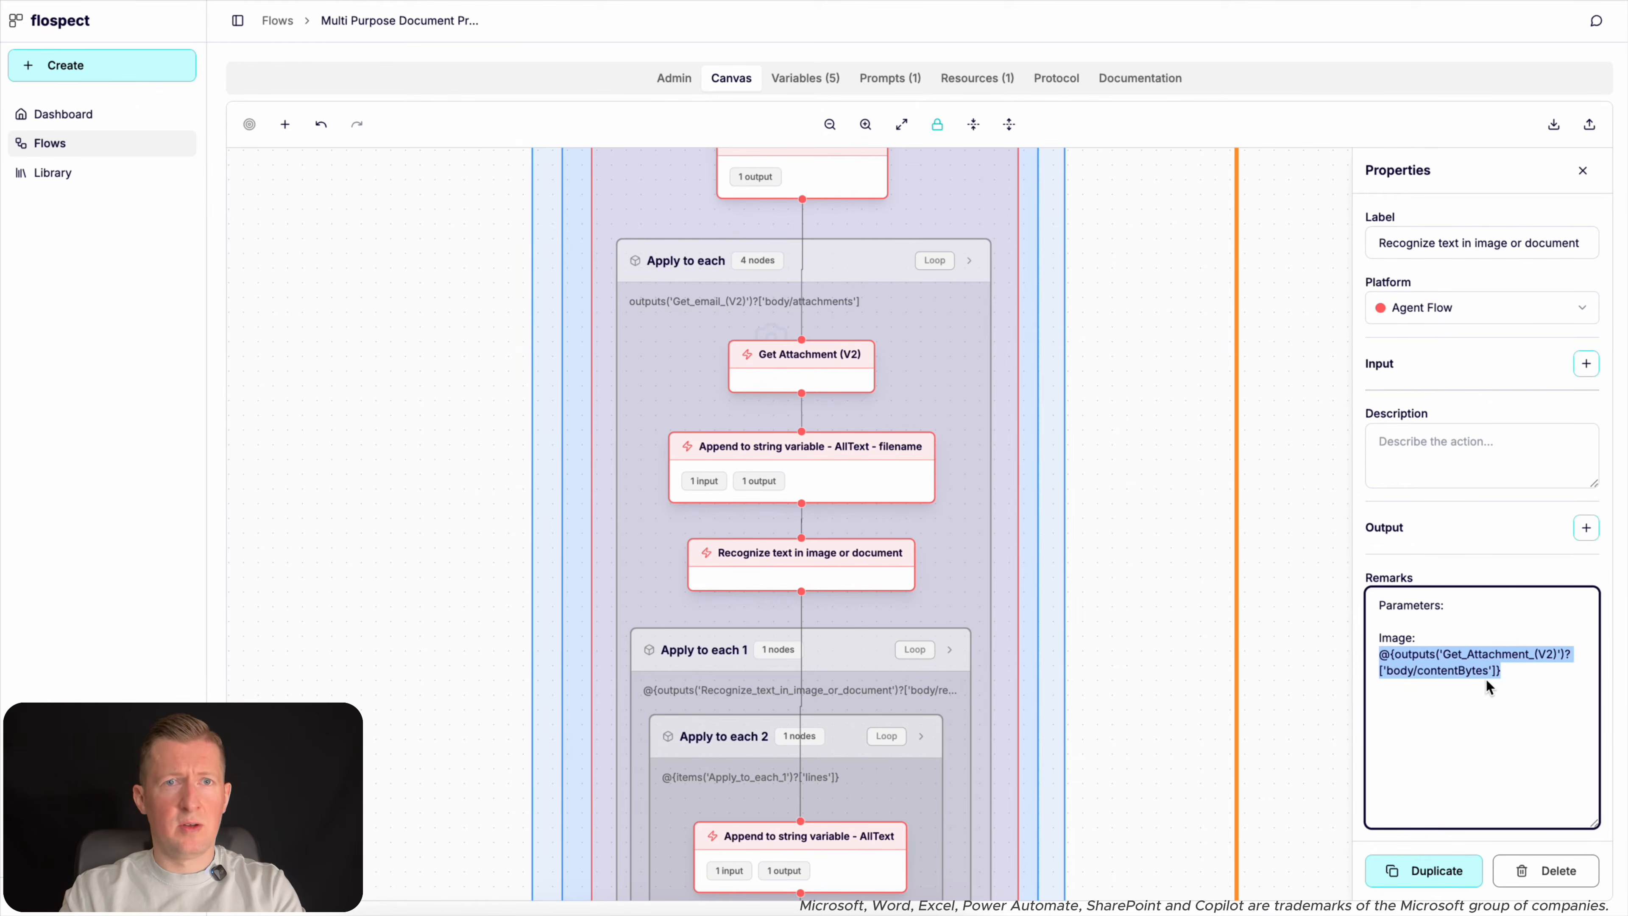
left_click(1250, 464)
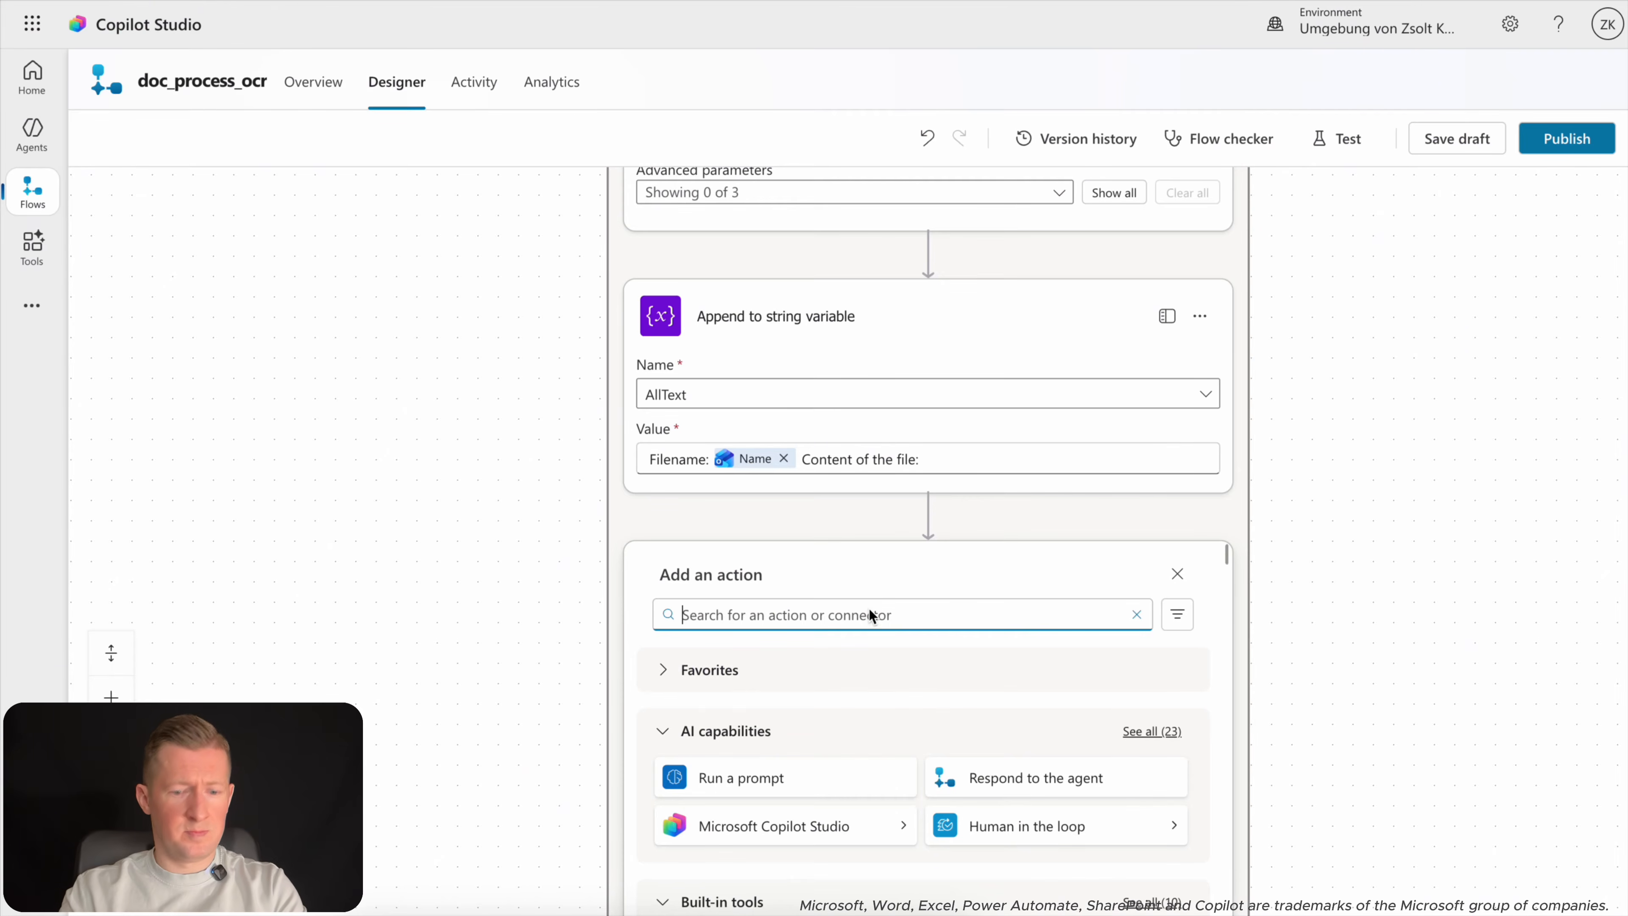
Add the AI Builder action Recognize text in image or document in Copilot Studio and set its Image to Content Bytes from Get Attachment (V2).
type("recognize")
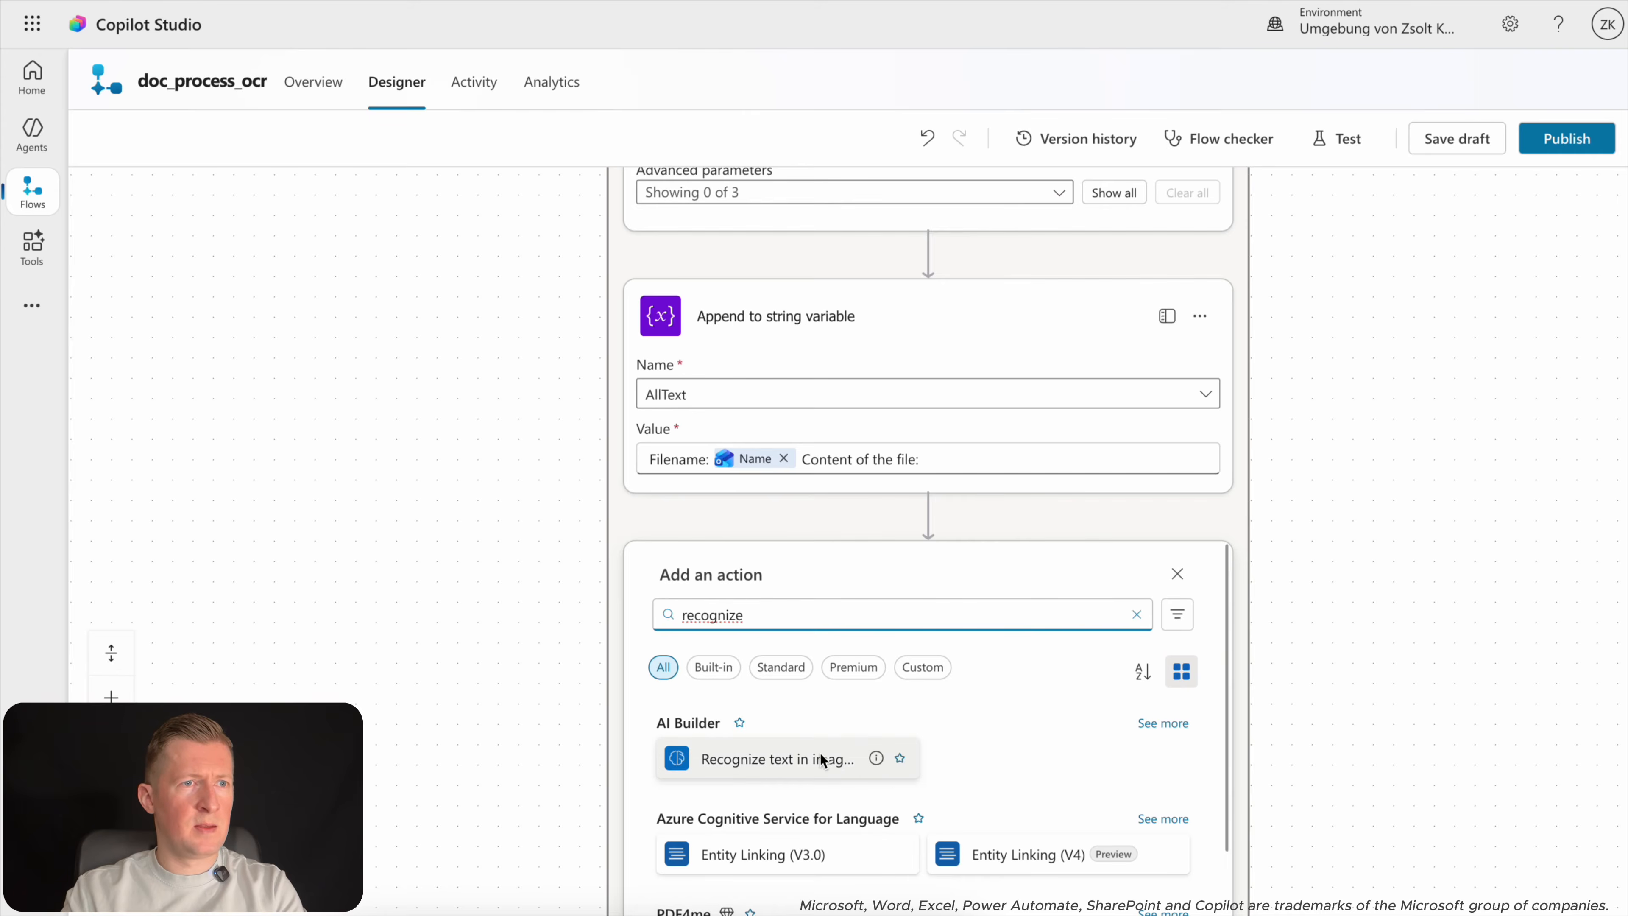
left_click(827, 757)
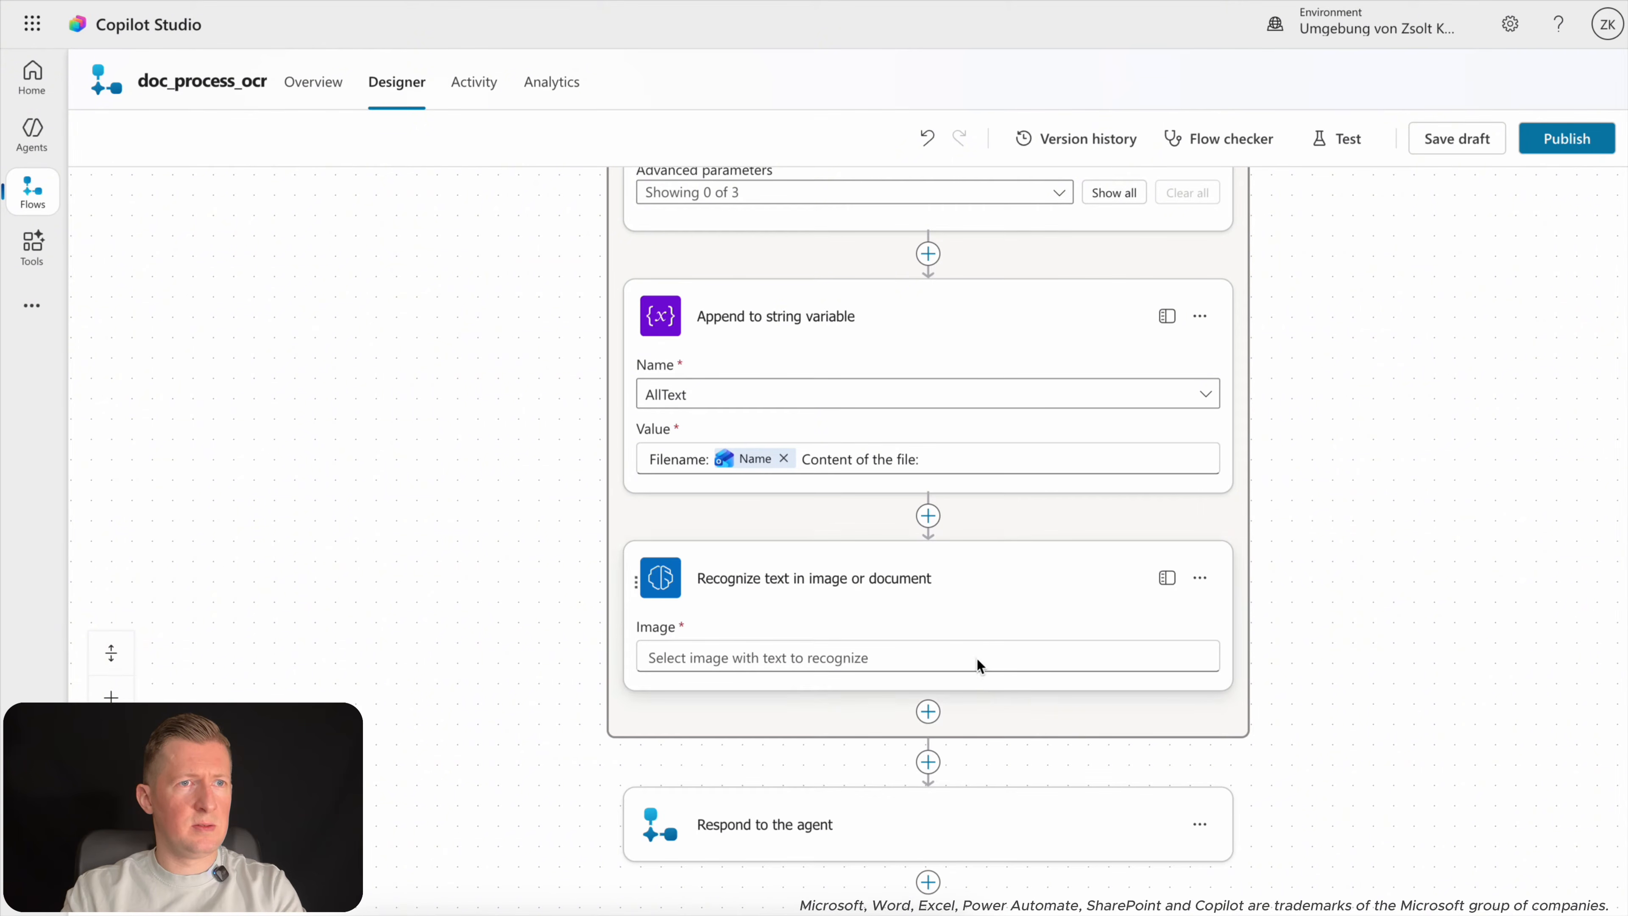
left_click(975, 657)
key("super+v")
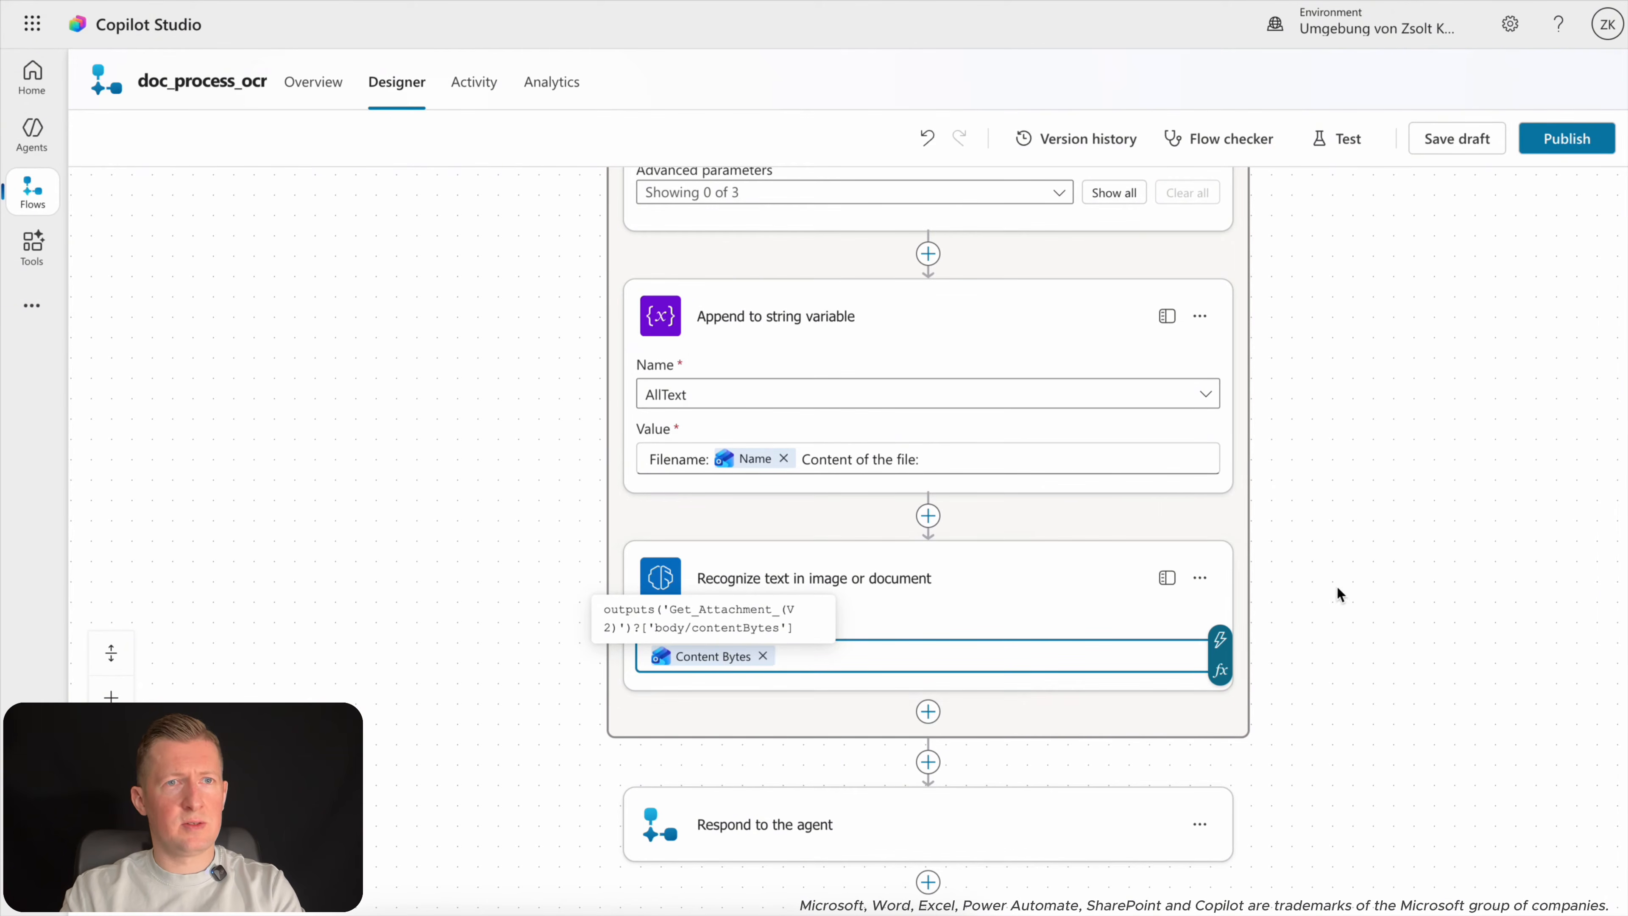
left_click(1371, 599)
Start a new action after Recognize text in image or document and select the Apply to each 1 and Apply to each 2 expressions in flospect.
left_click_drag(1322, 651, 1322, 372)
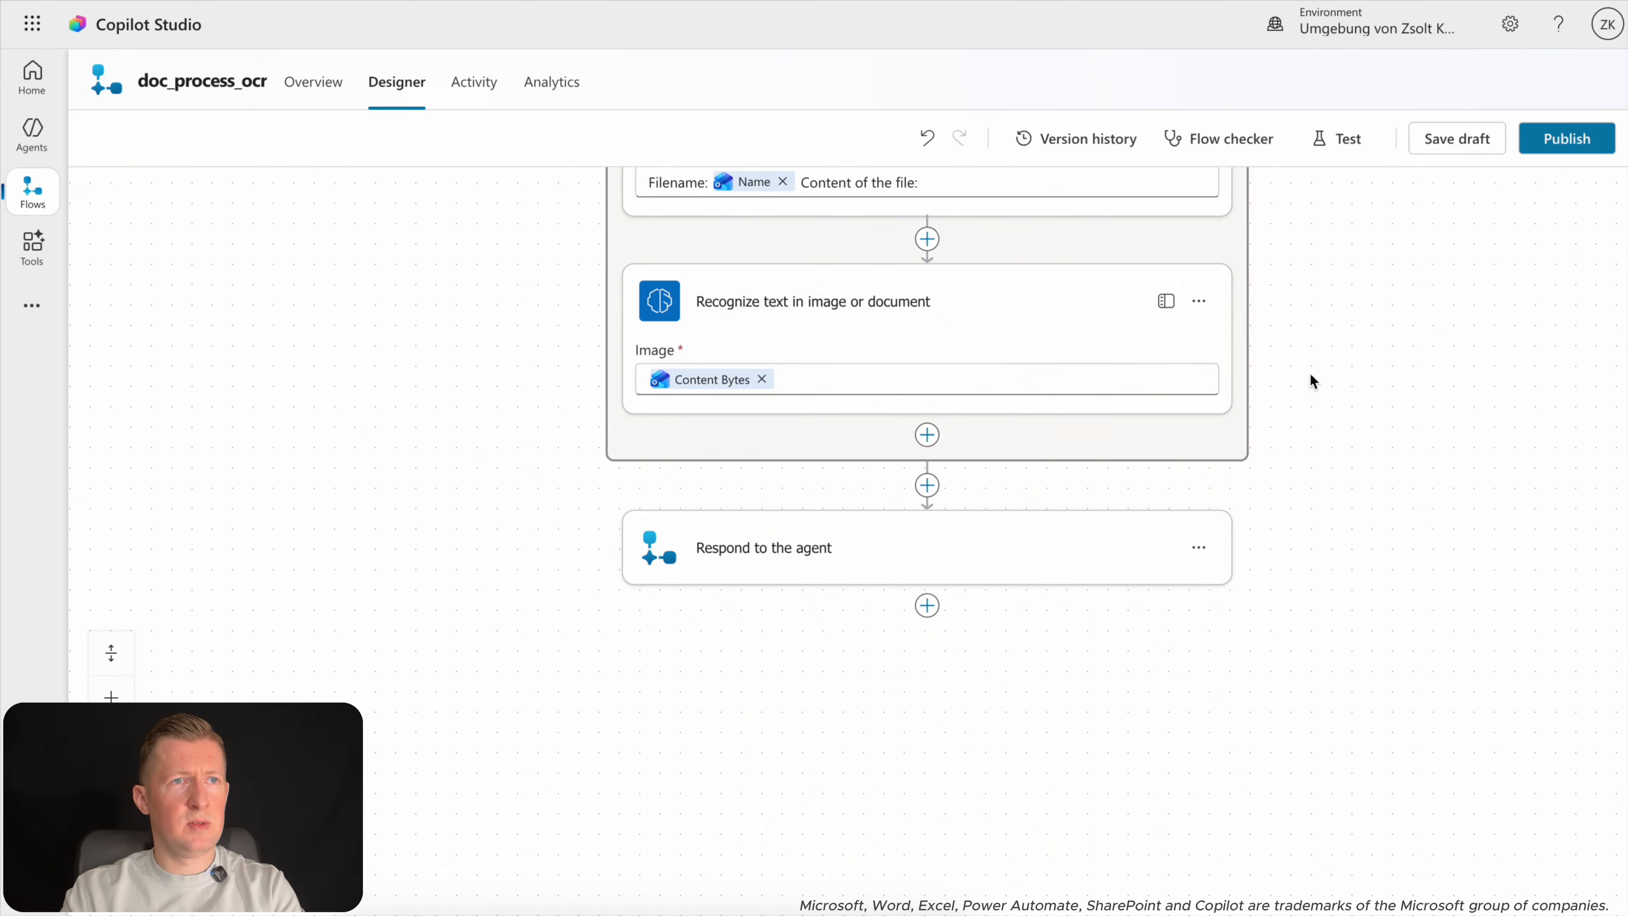
left_click(927, 435)
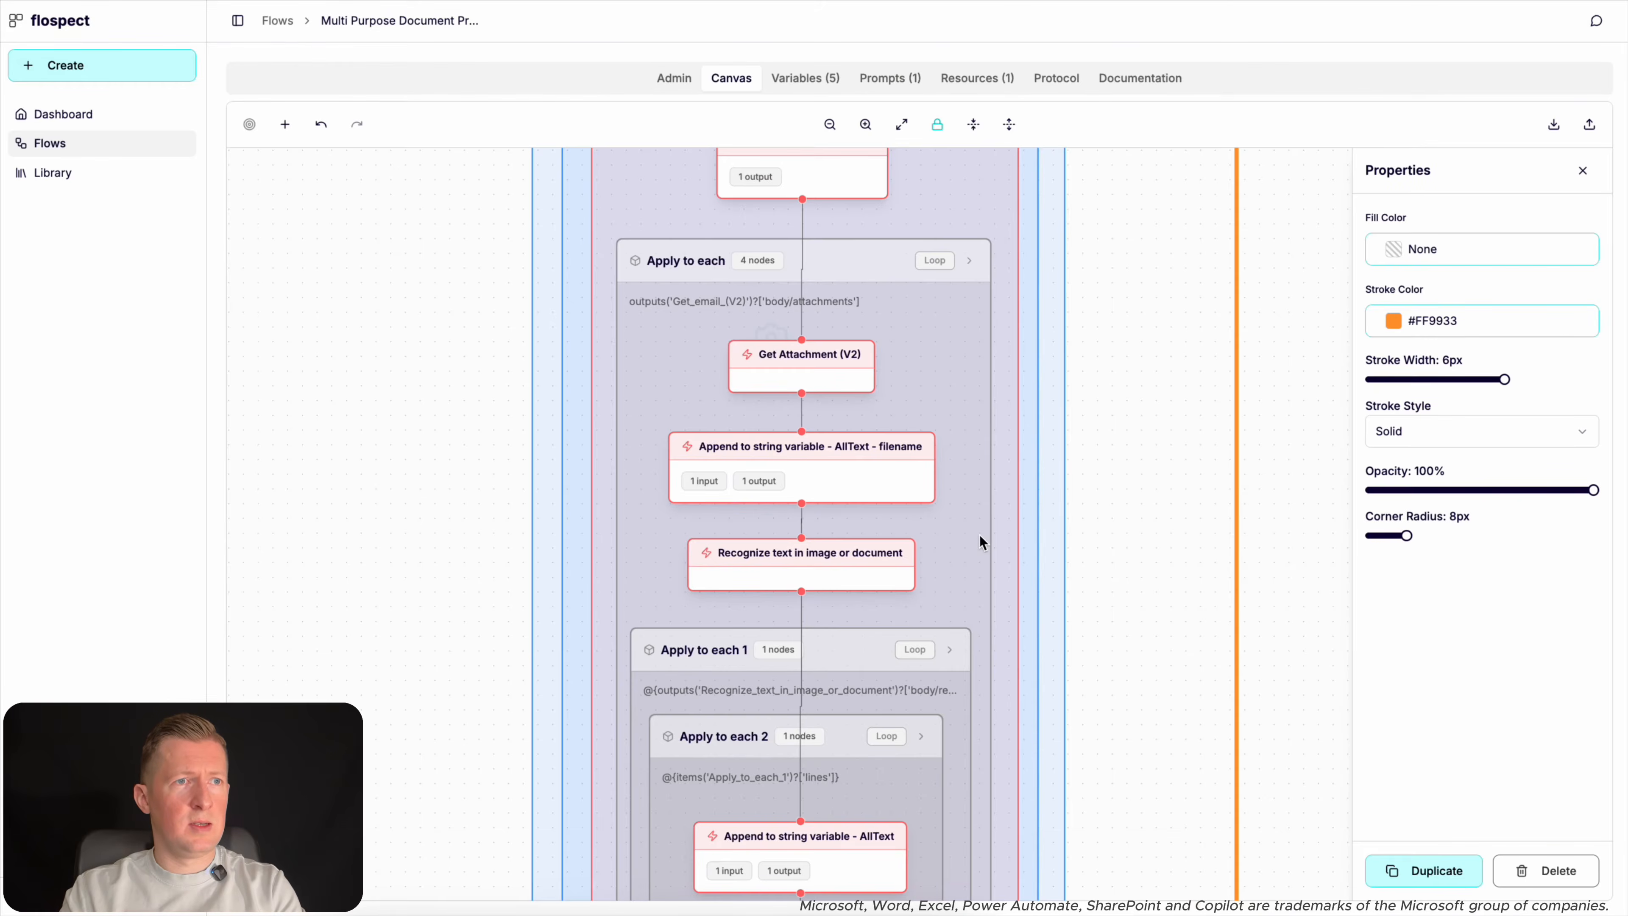
left_click_drag(1149, 718, 1156, 462)
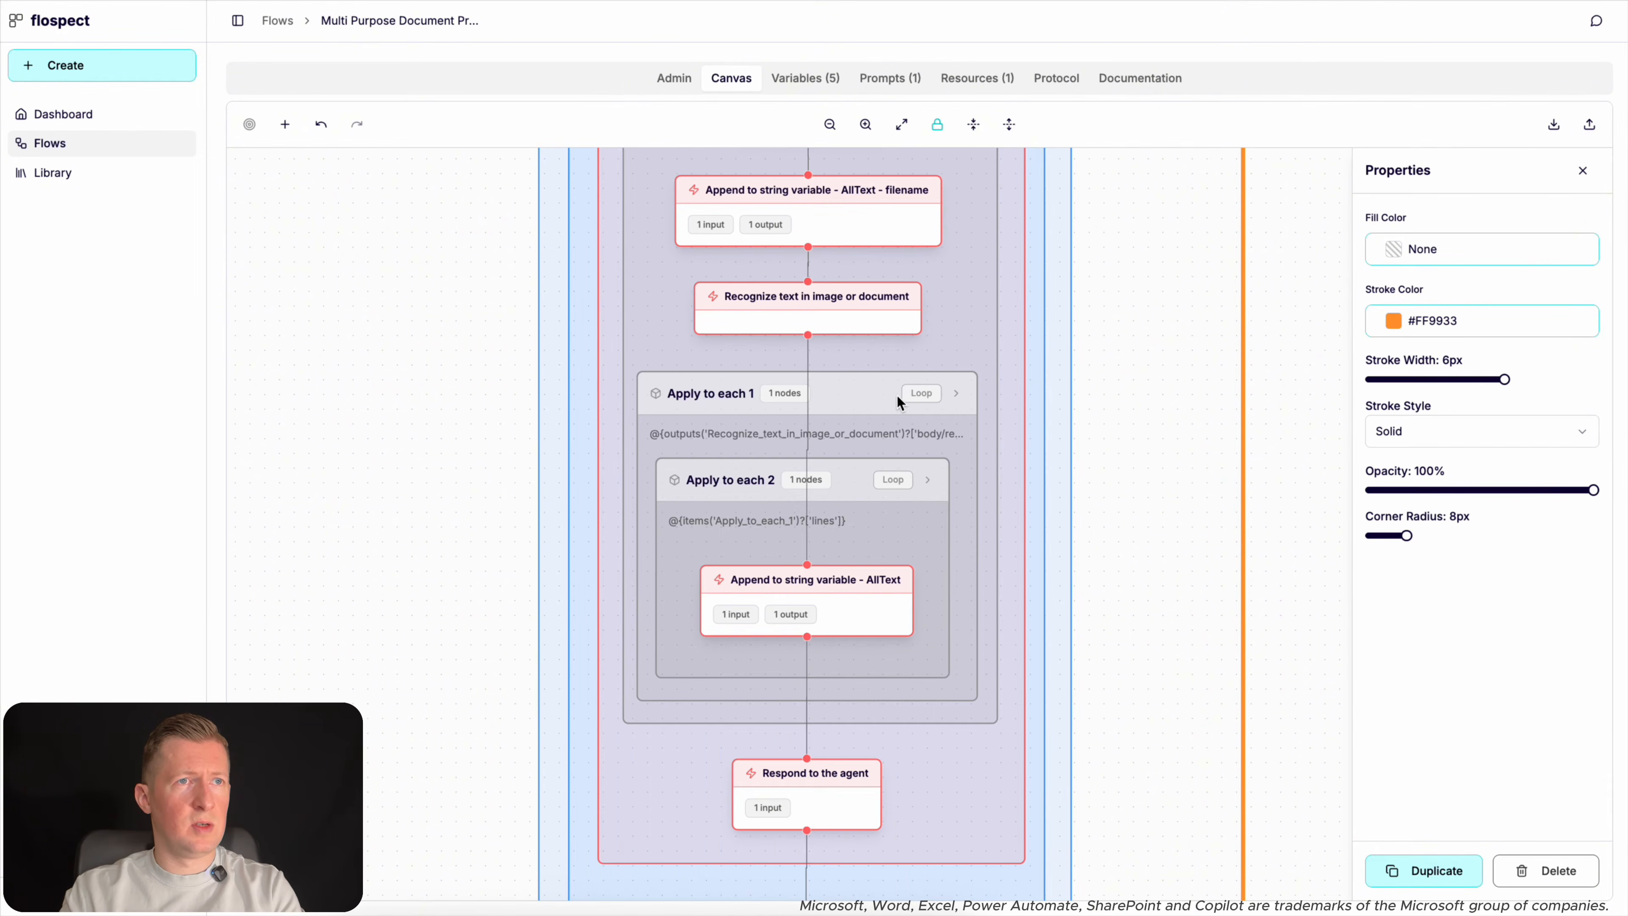
left_click(865, 397)
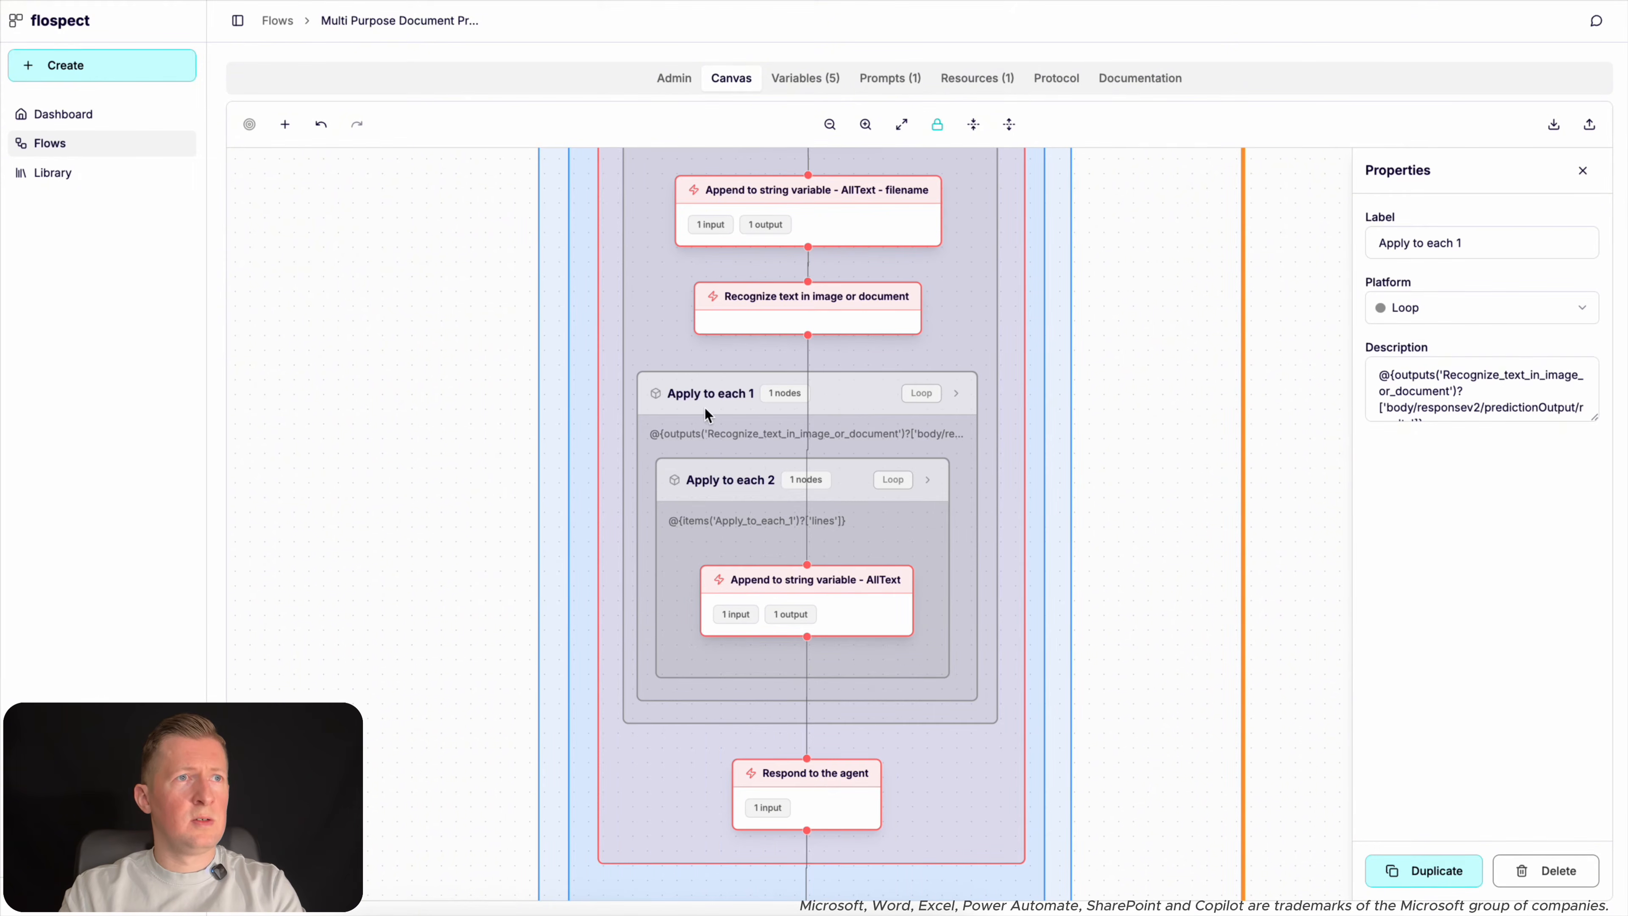
left_click(845, 475)
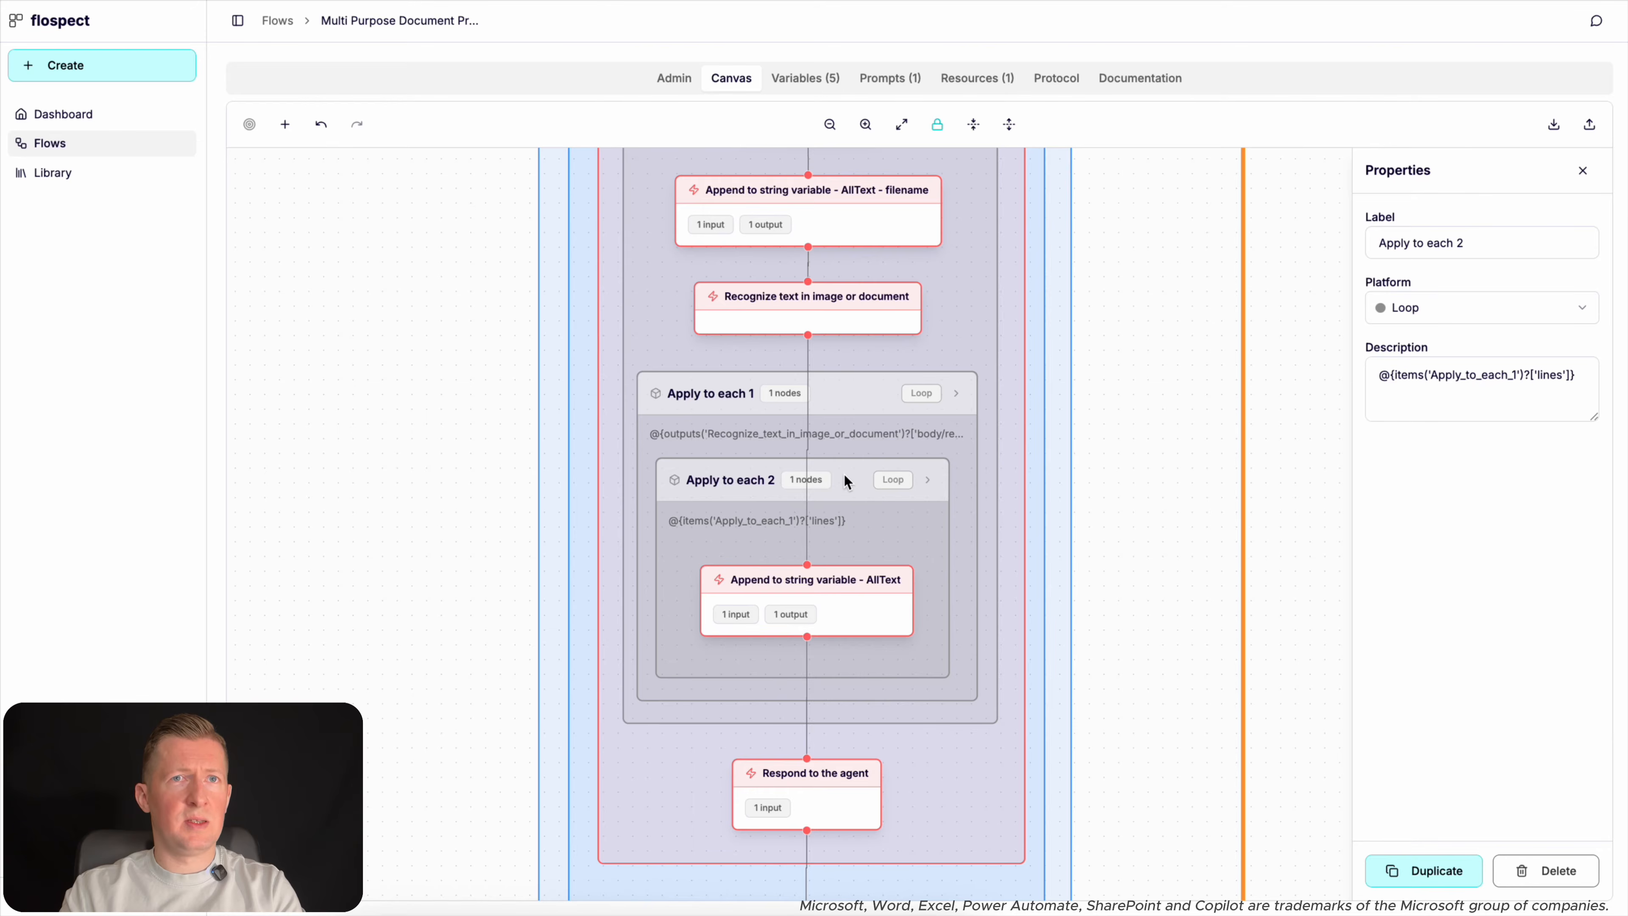
left_click(860, 395)
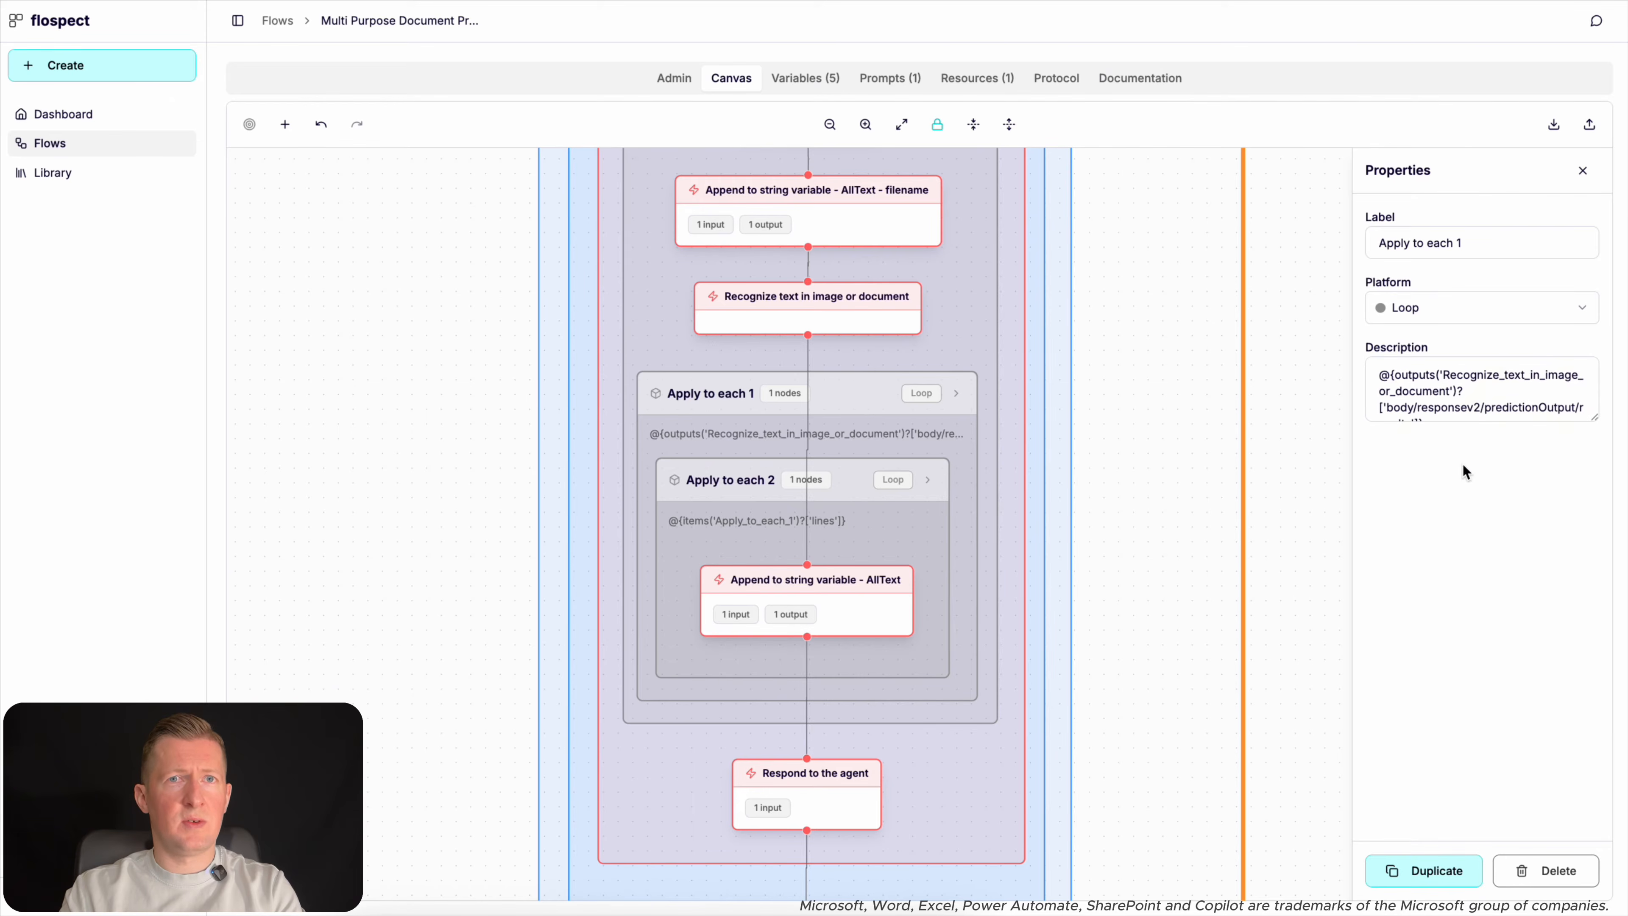
left_click_drag(1595, 417, 1583, 480)
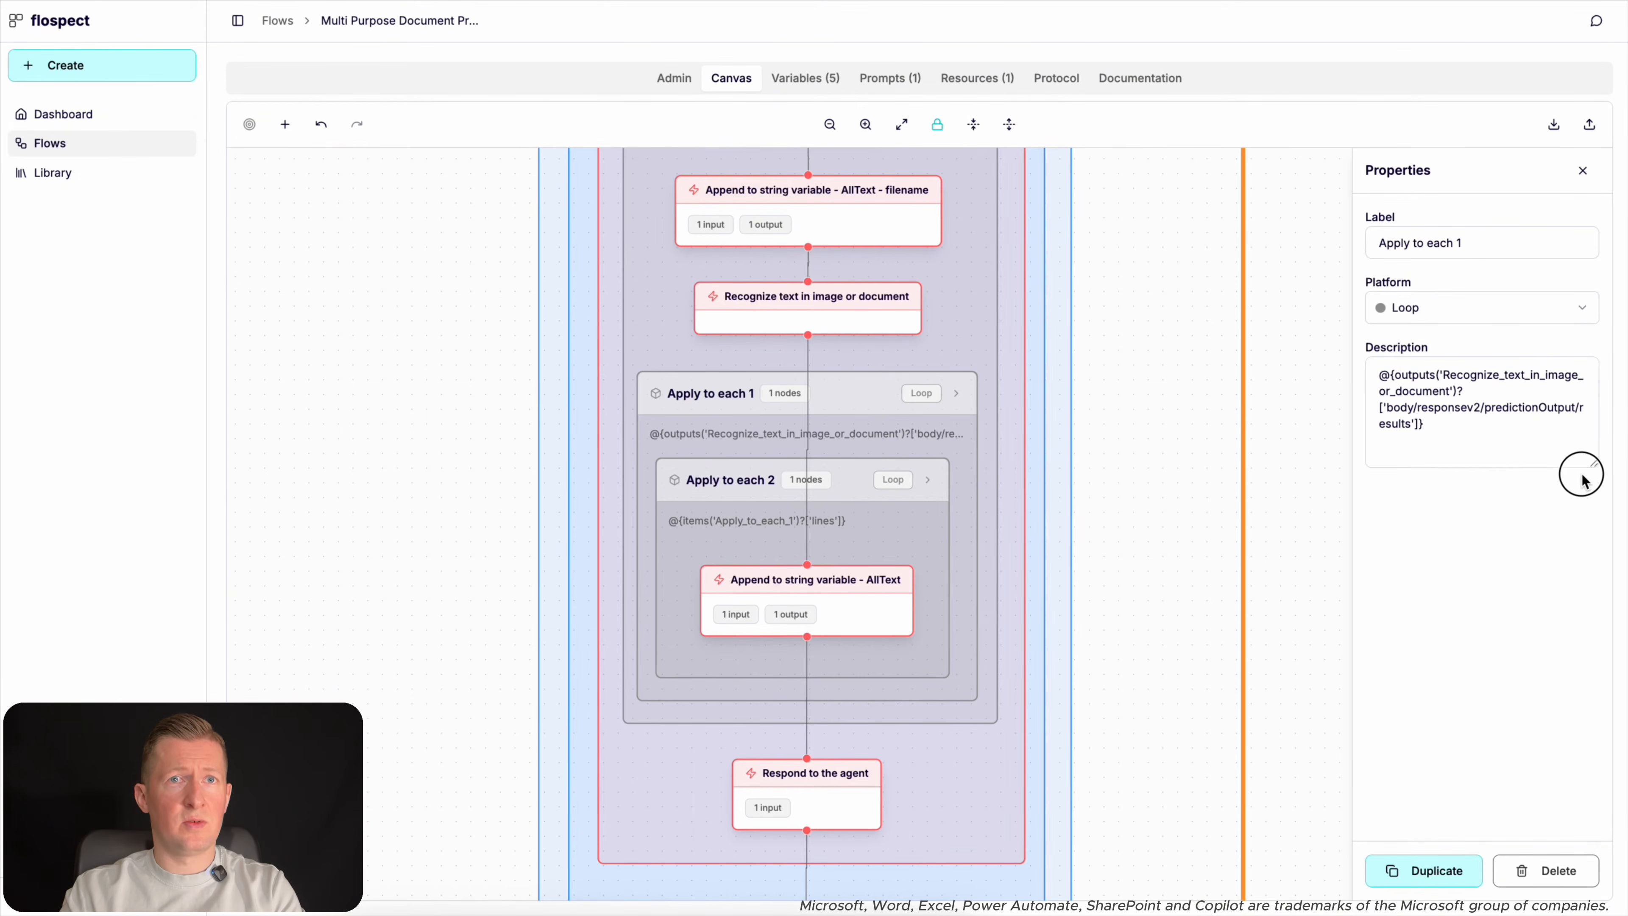
left_click_drag(1379, 374, 1423, 422)
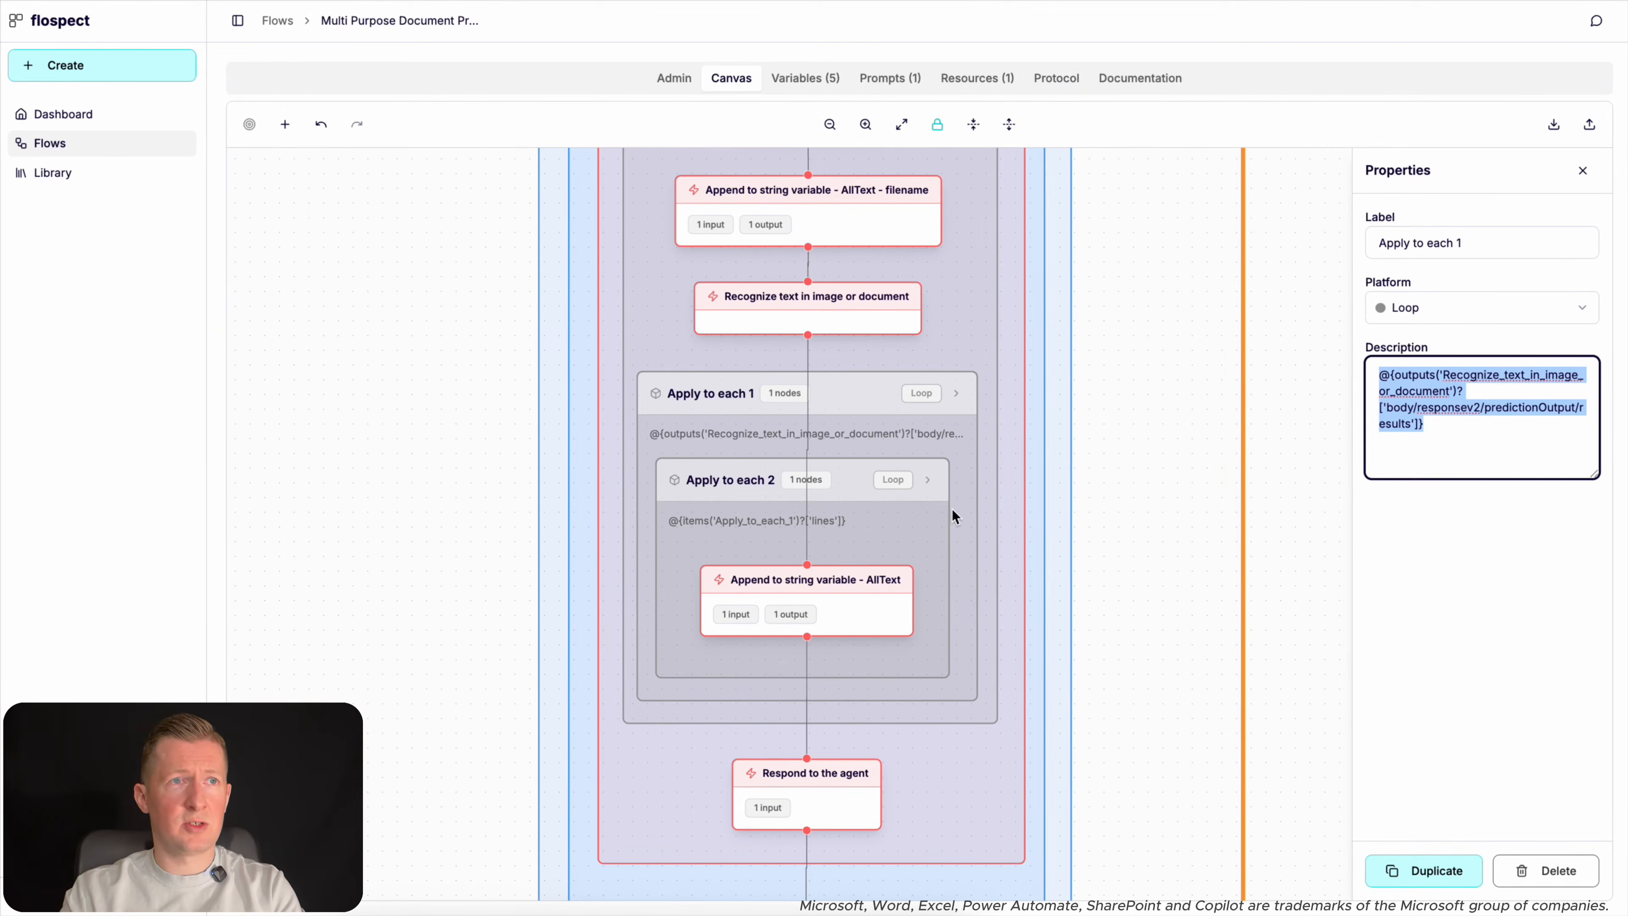
left_click(850, 480)
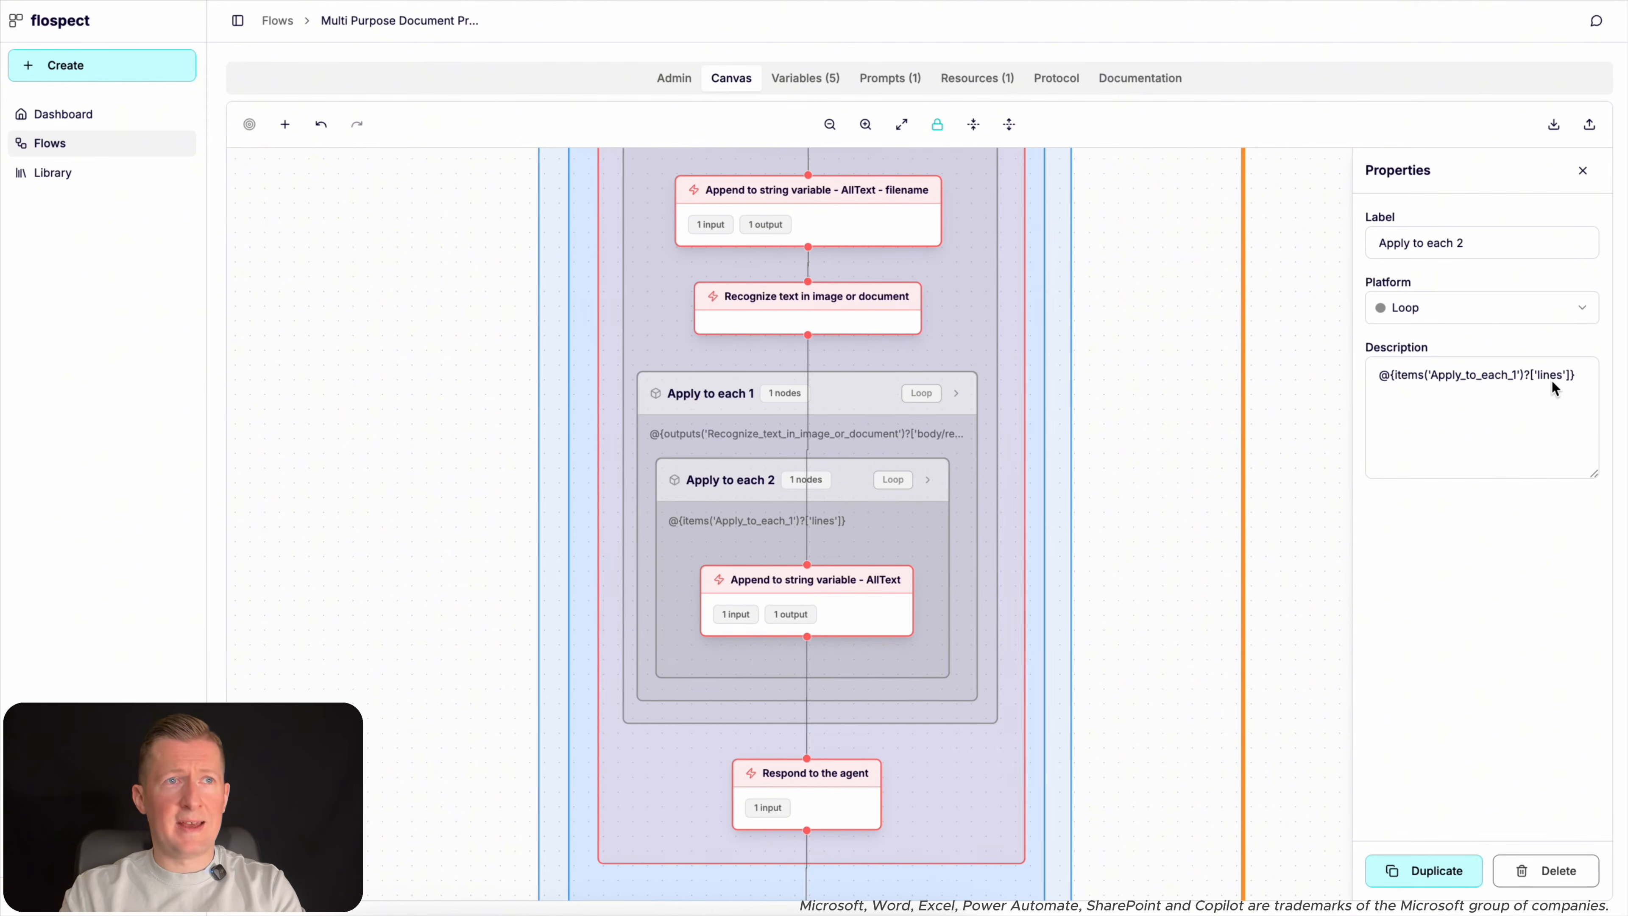
left_click_drag(1377, 375, 1441, 443)
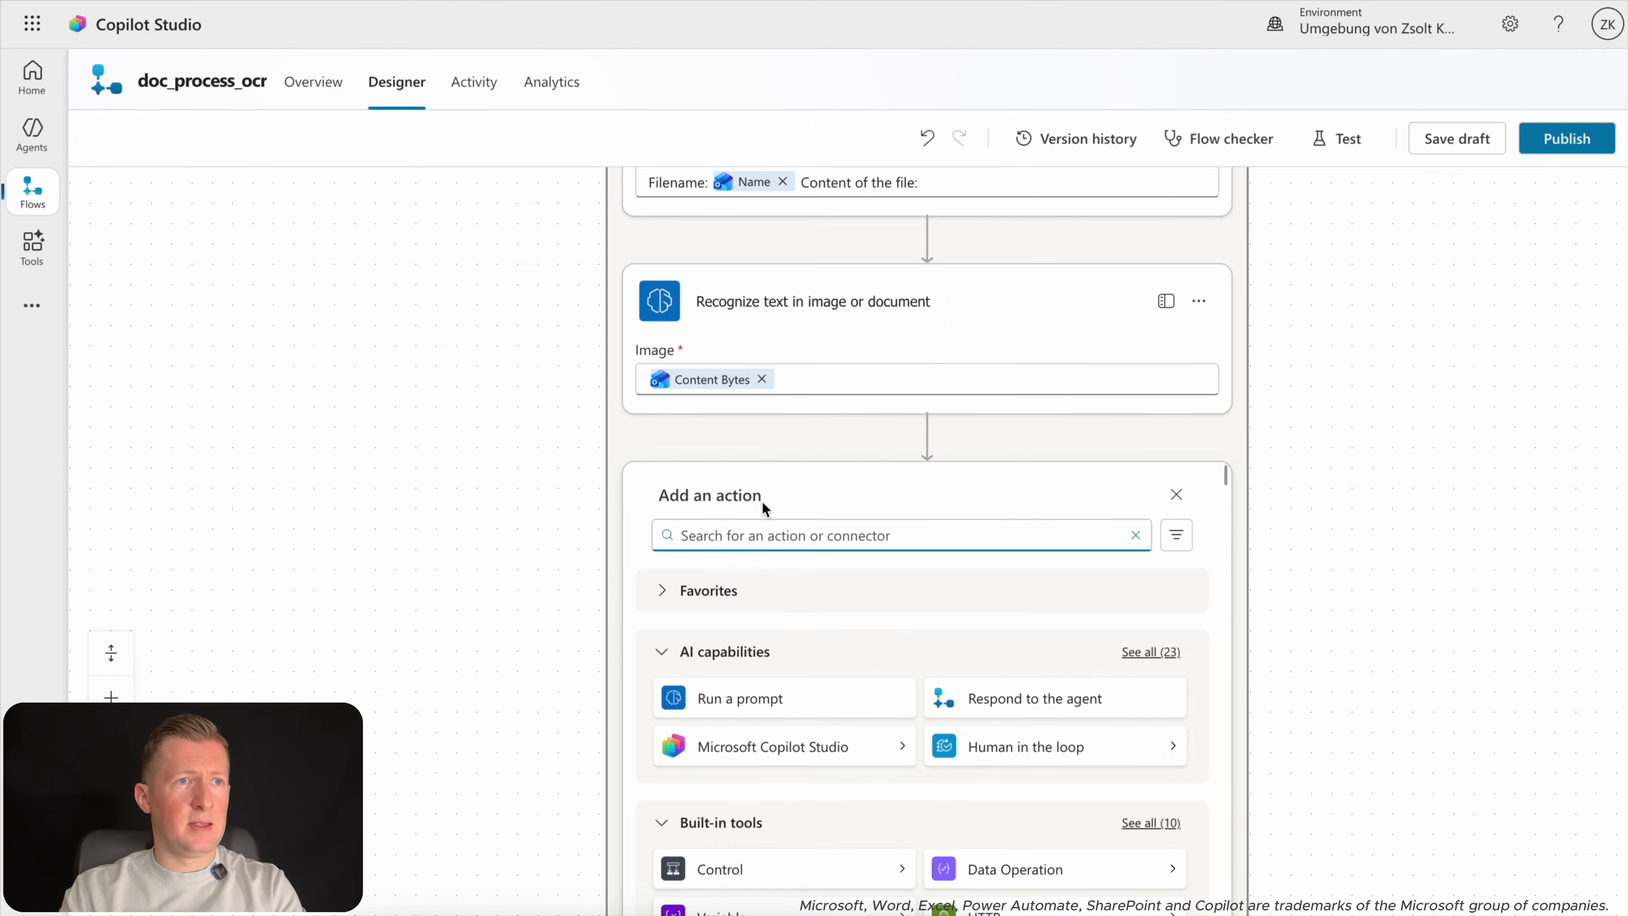
Add an Apply to each loop in Copilot Studio over body/responsev2/predictionOutput/results from Recognize text in image or document.
type("apply to eac")
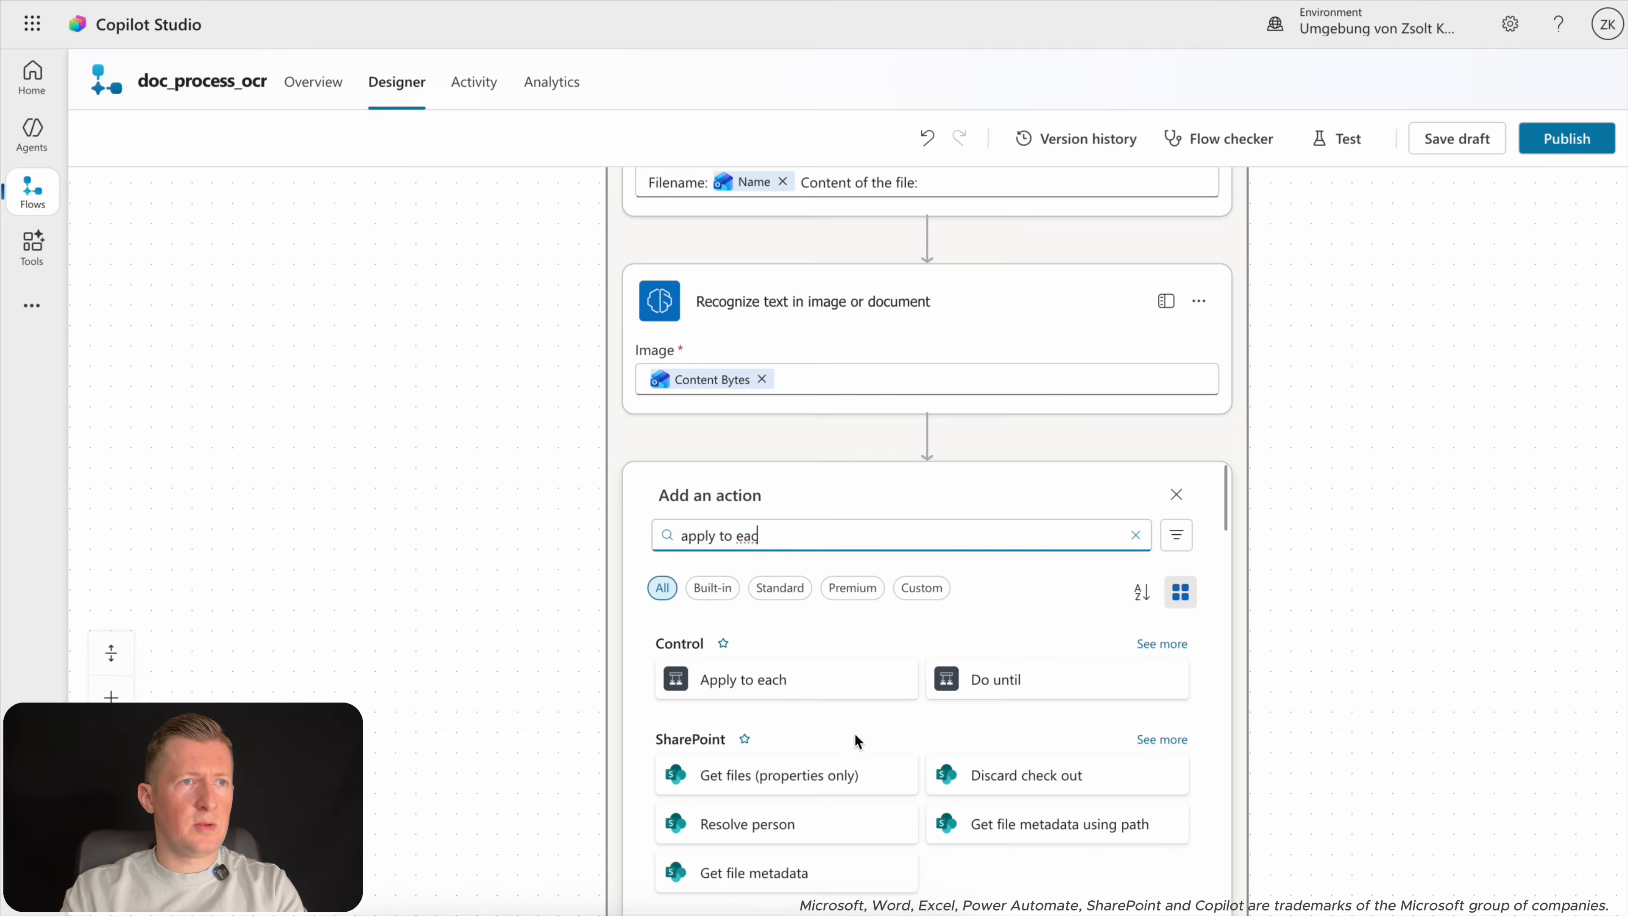
left_click(823, 670)
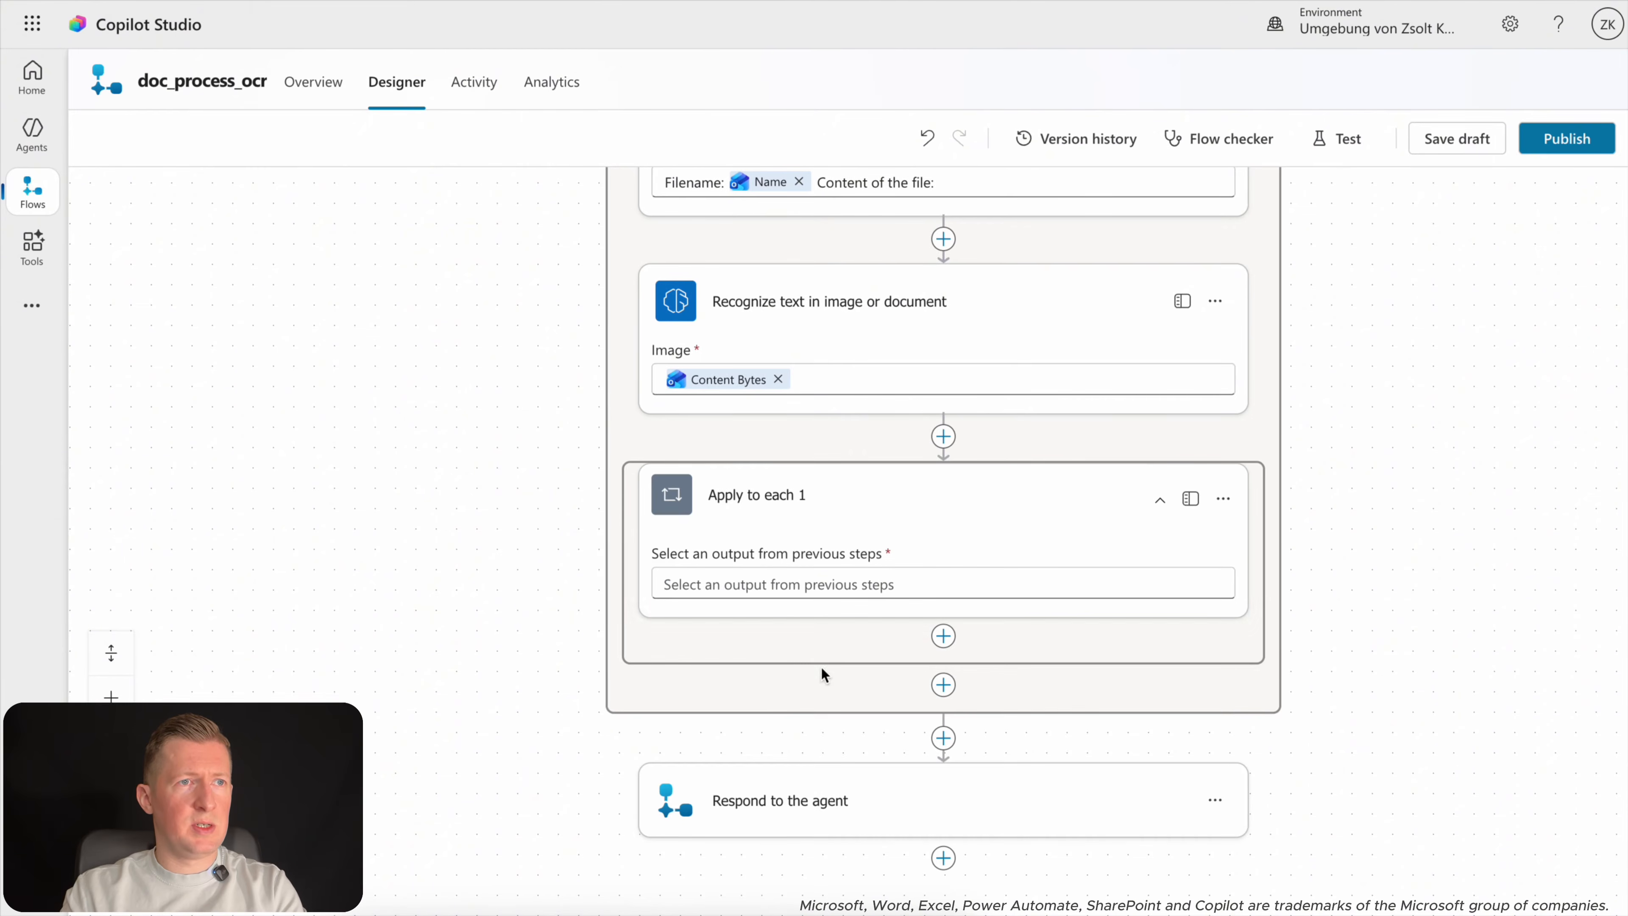
left_click(895, 585)
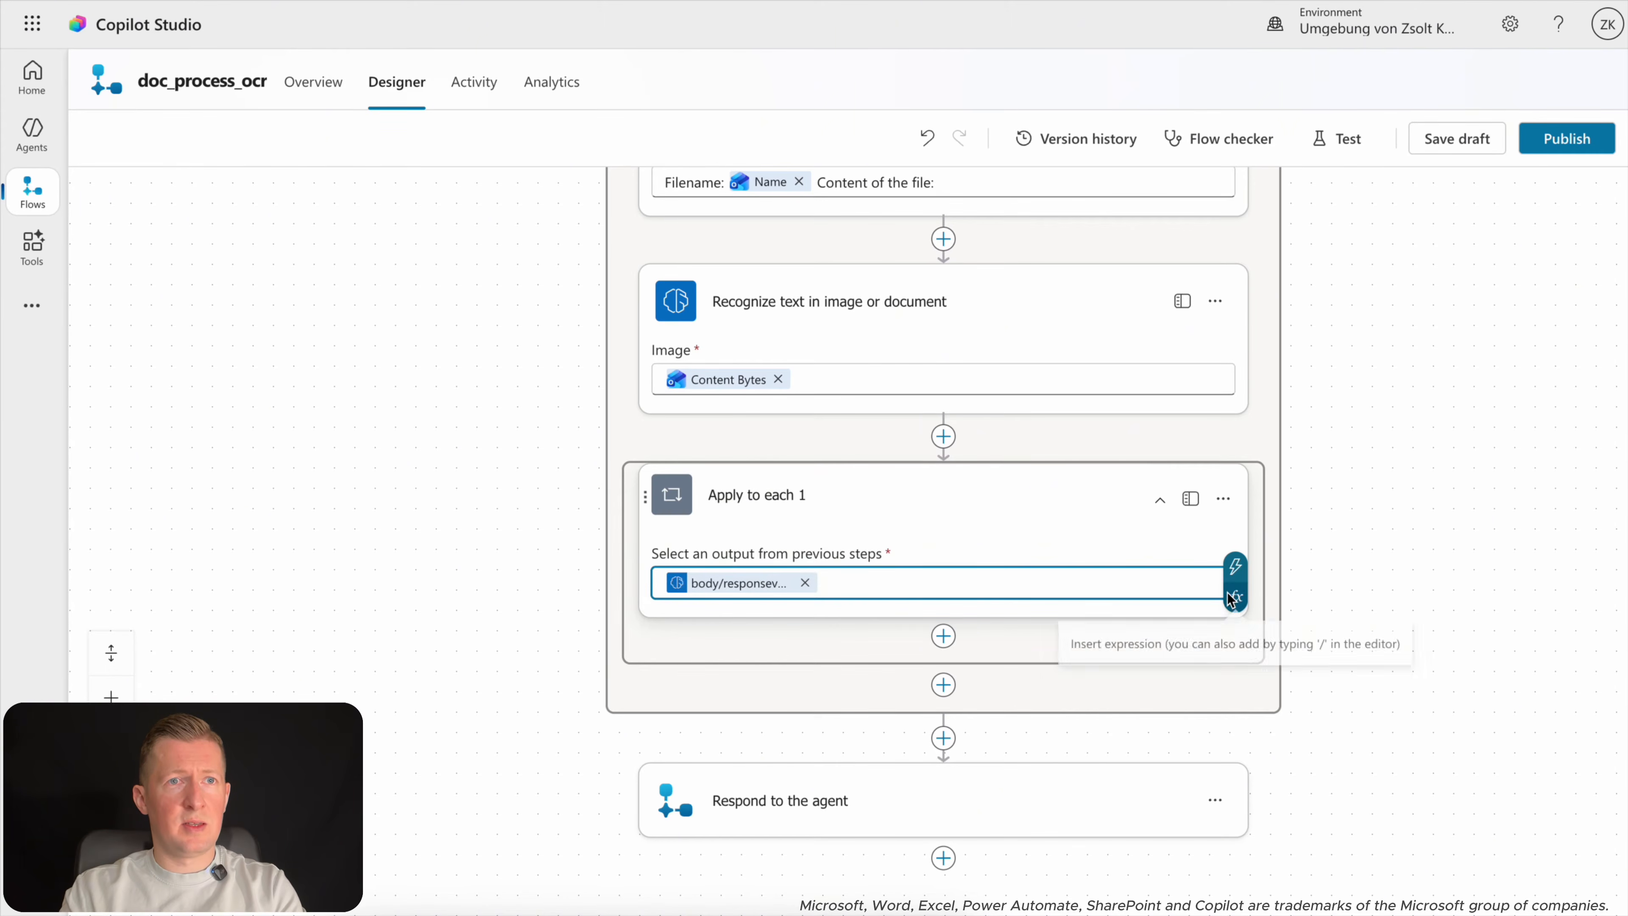
left_click(1234, 567)
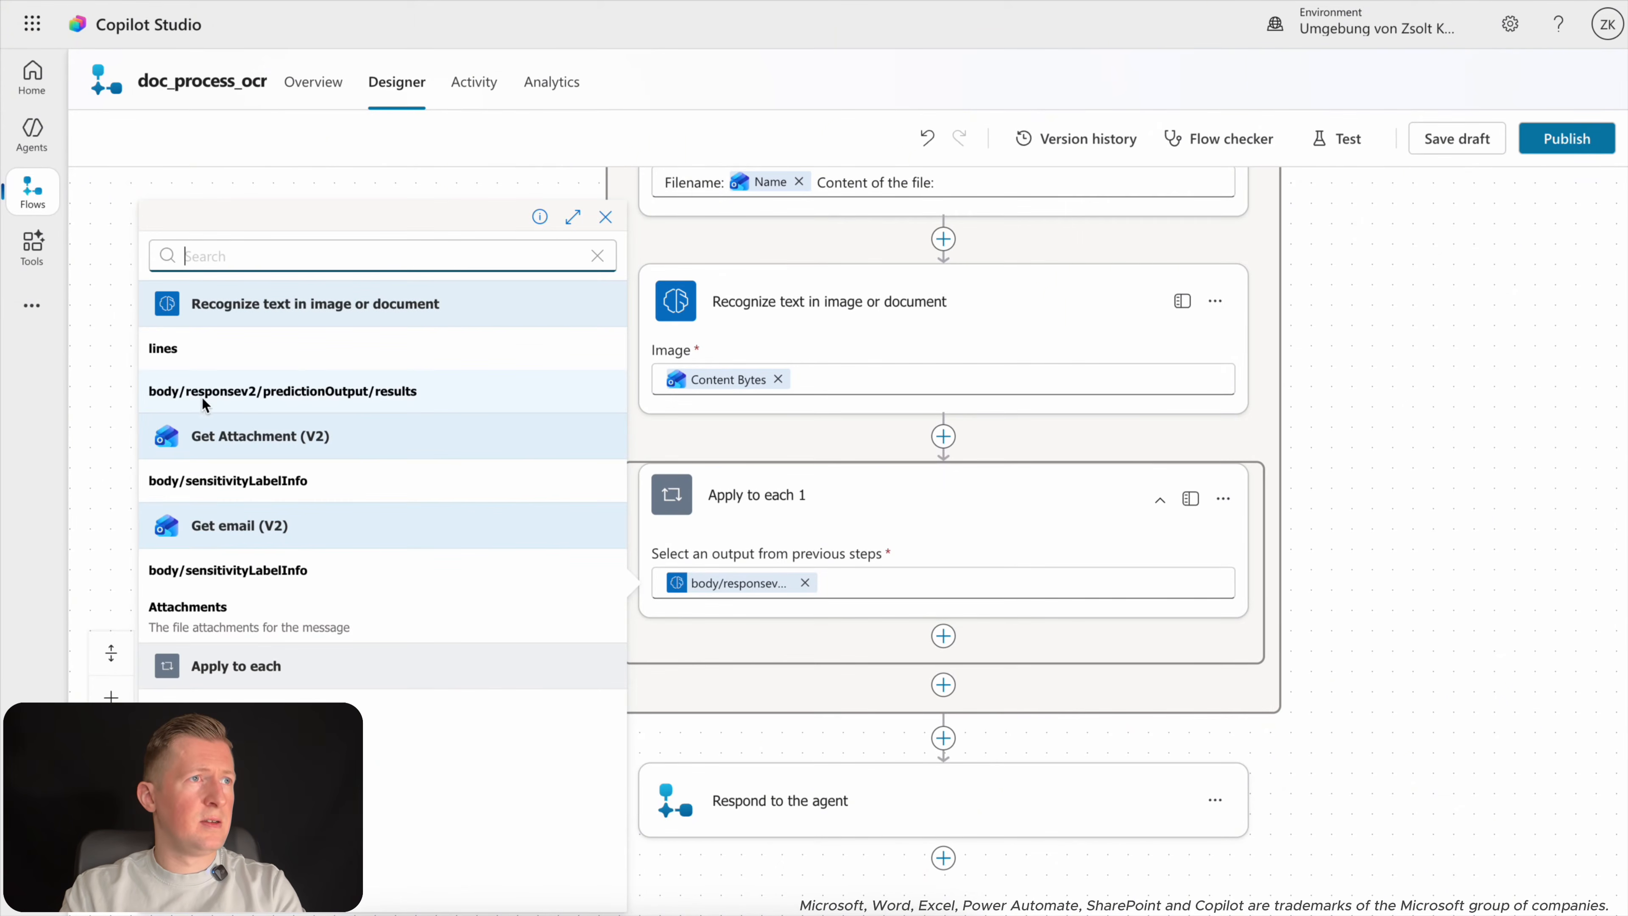
left_click(1399, 564)
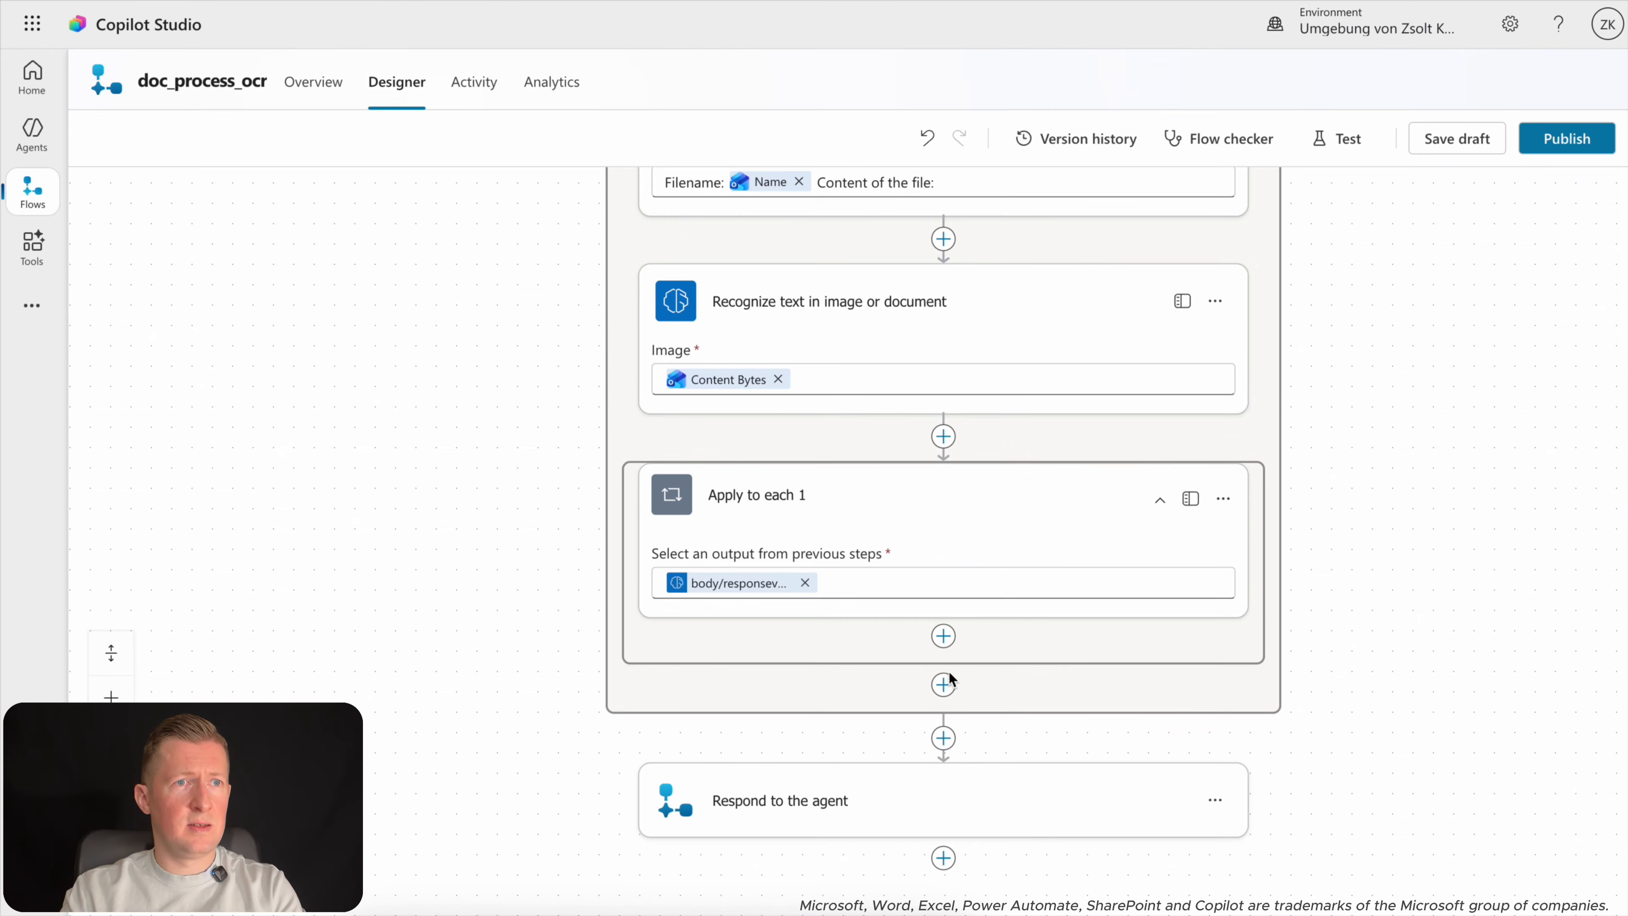
Nest another Apply to each loop inside Apply to each 1.
left_click(942, 636)
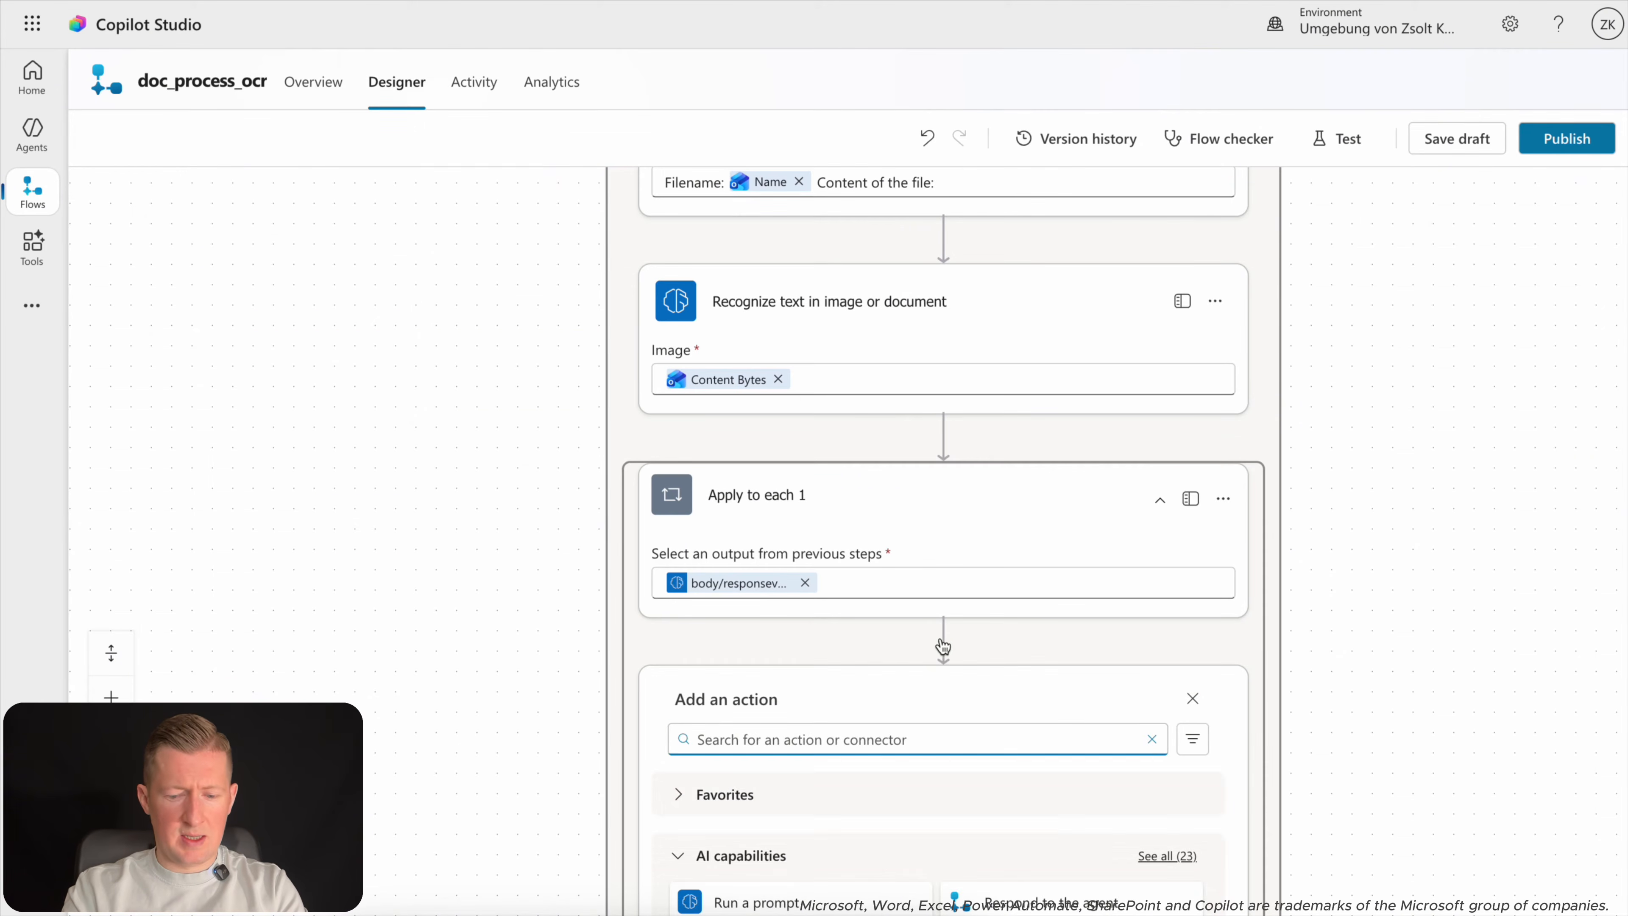
type("apply to eac")
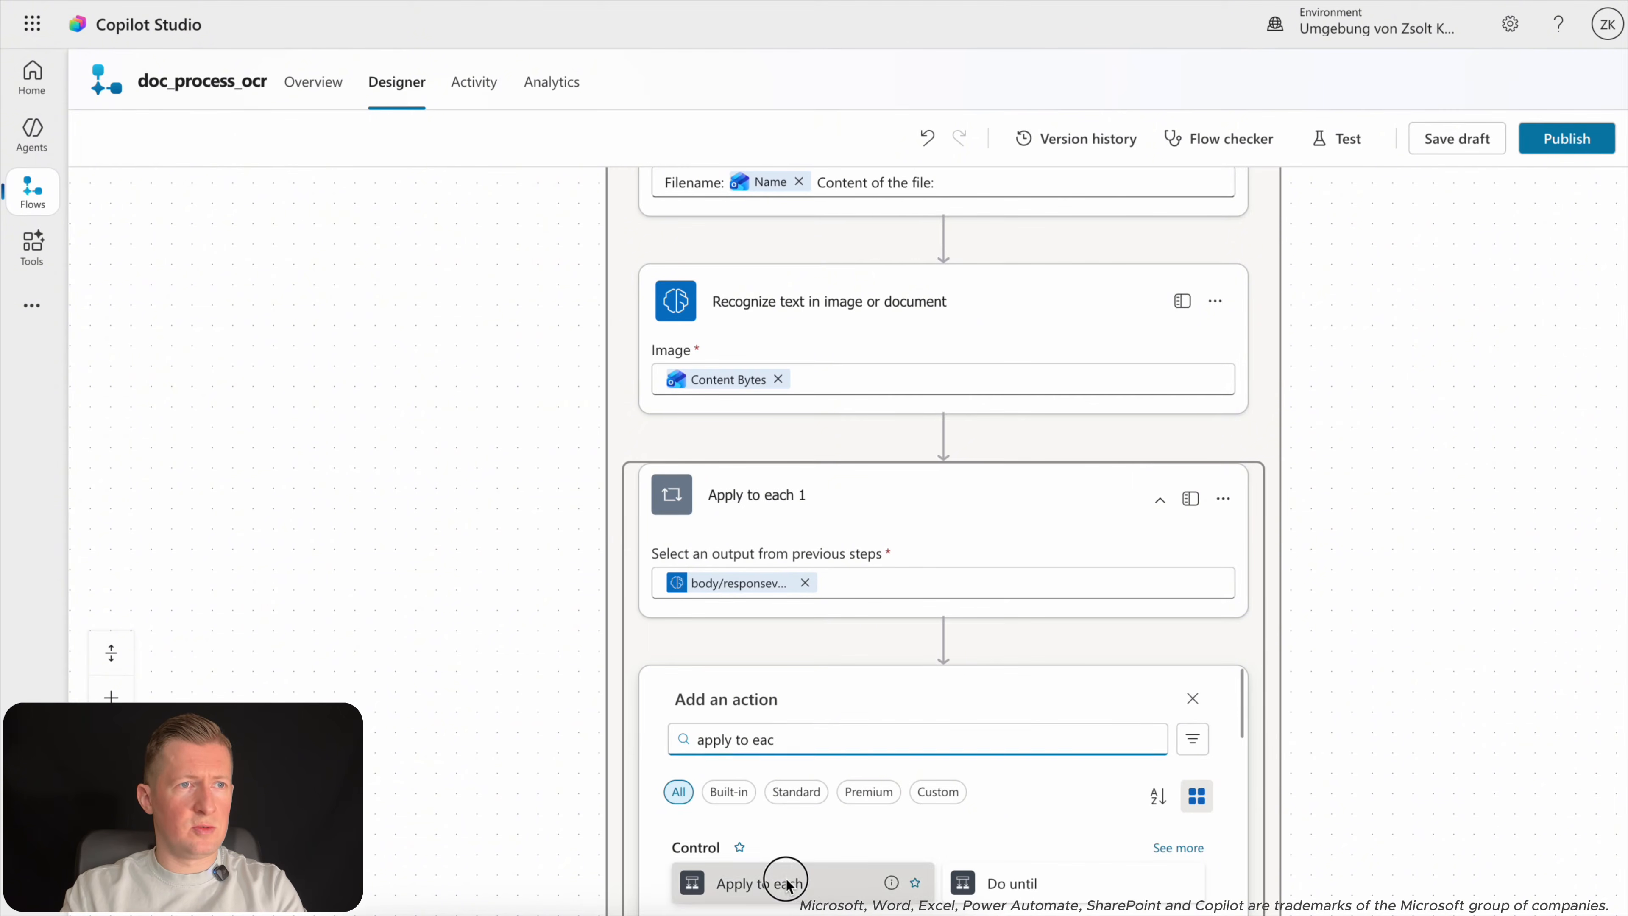
left_click(790, 881)
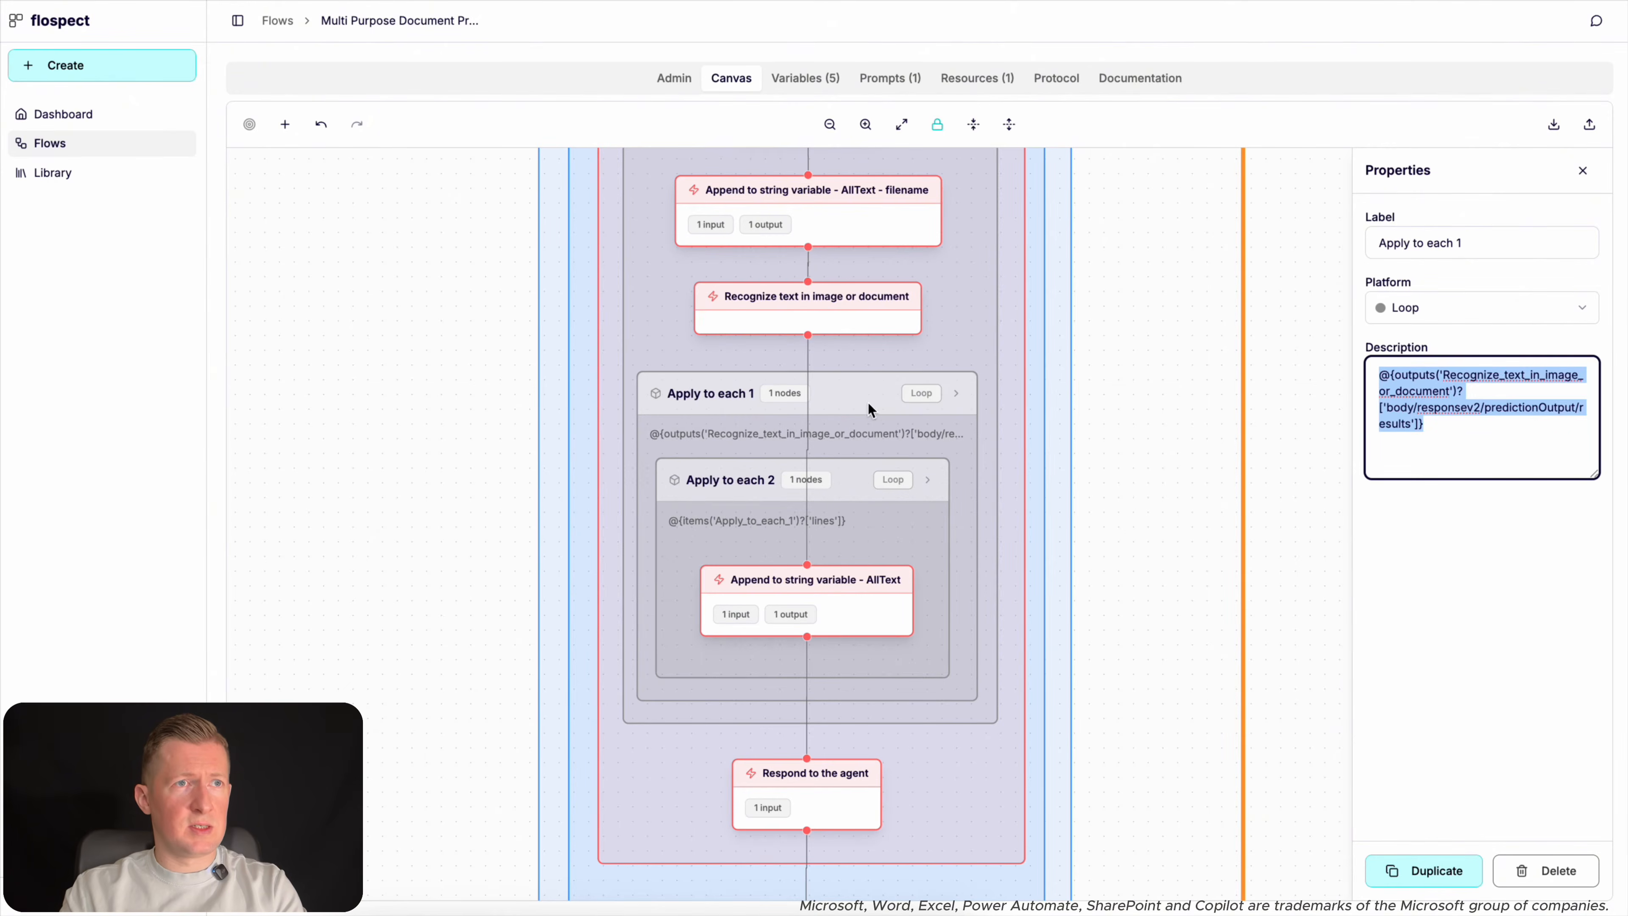
Copy the Apply to each 2 expression @{items('Apply_to_each_1')?['lines']} from flospect and insert it as the inner loop's input in Copilot Studio.
left_click(837, 482)
left_click(1380, 378)
left_click_drag(1380, 378, 1588, 374)
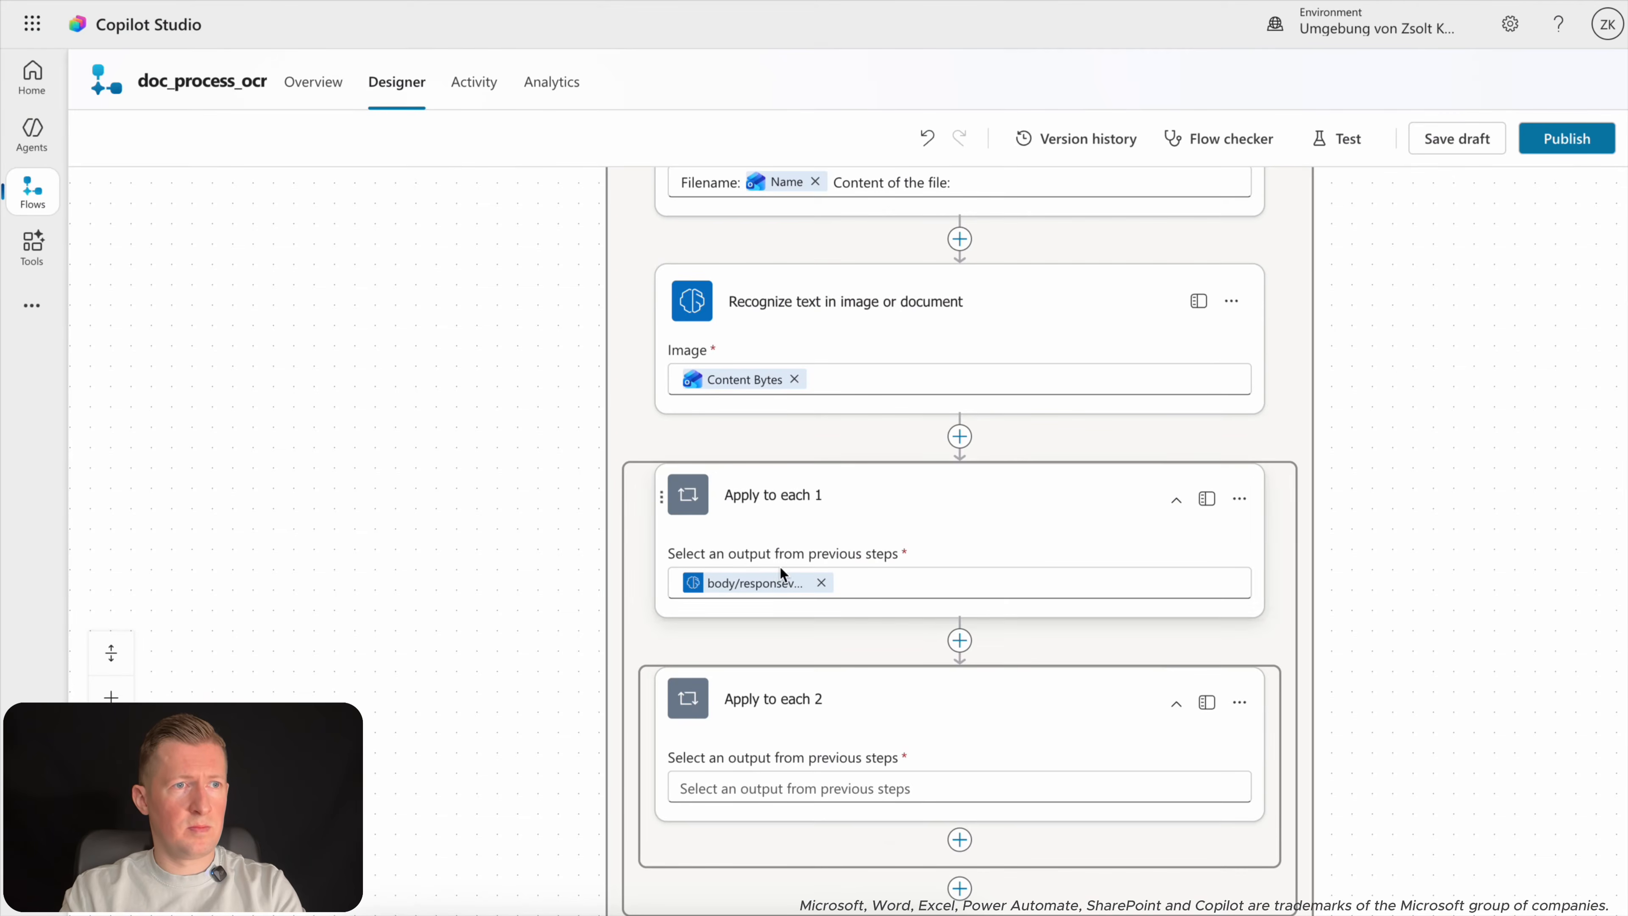
left_click(740, 790)
key("ctrl+v")
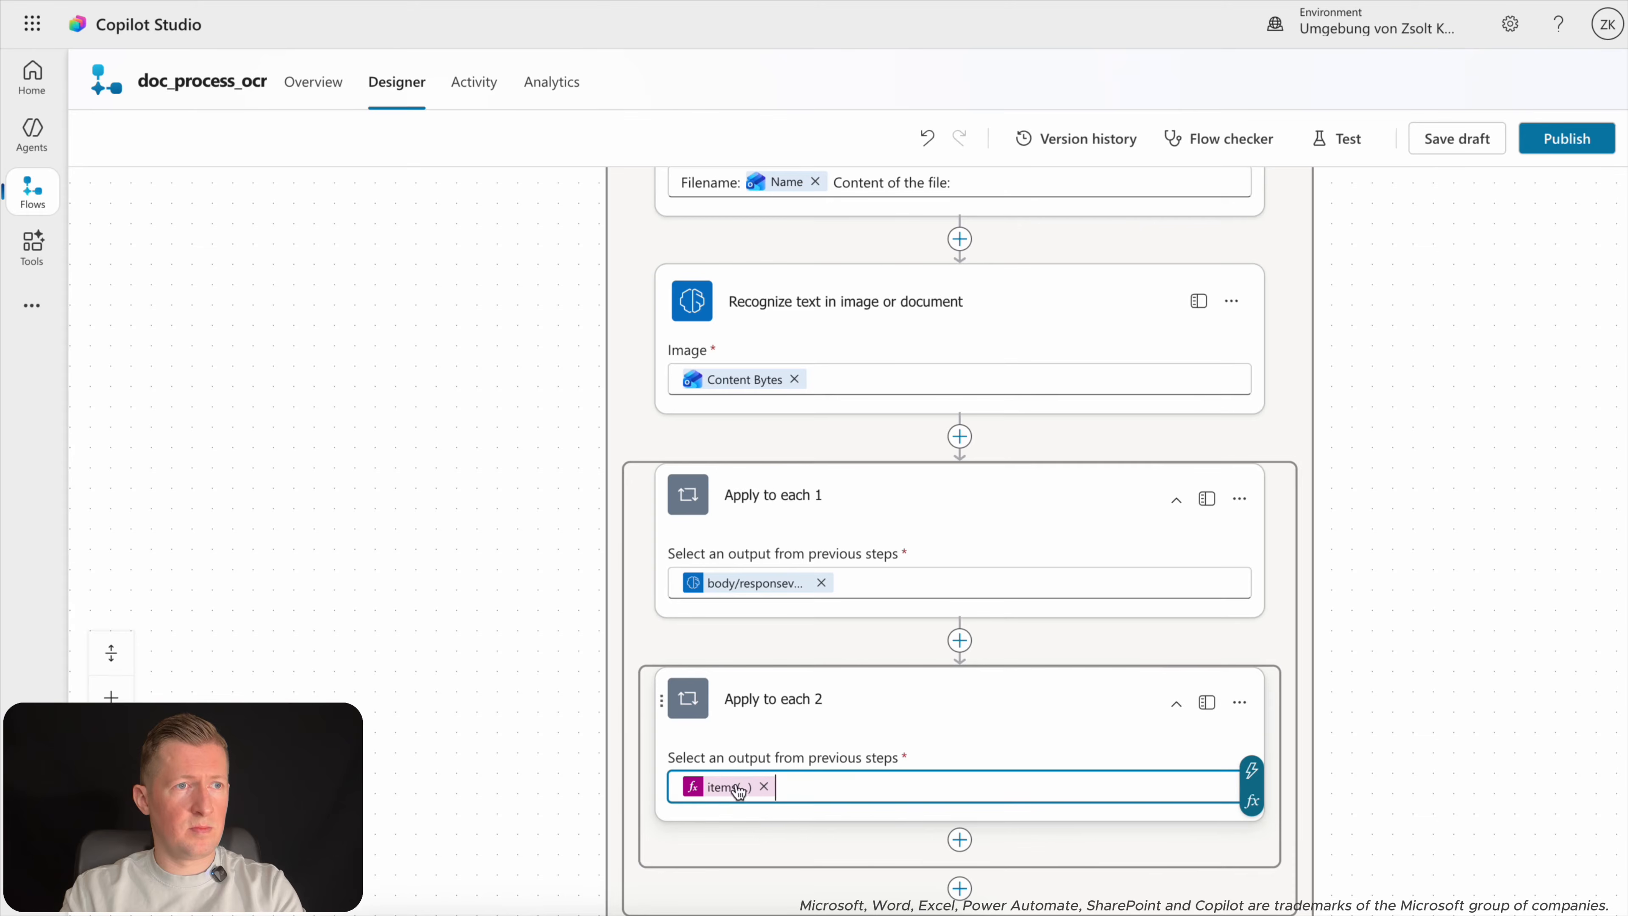
Replace the items(...) expression in Apply to each 2 with the dynamic value lines from Recognize text in image or document.
left_click(1253, 778)
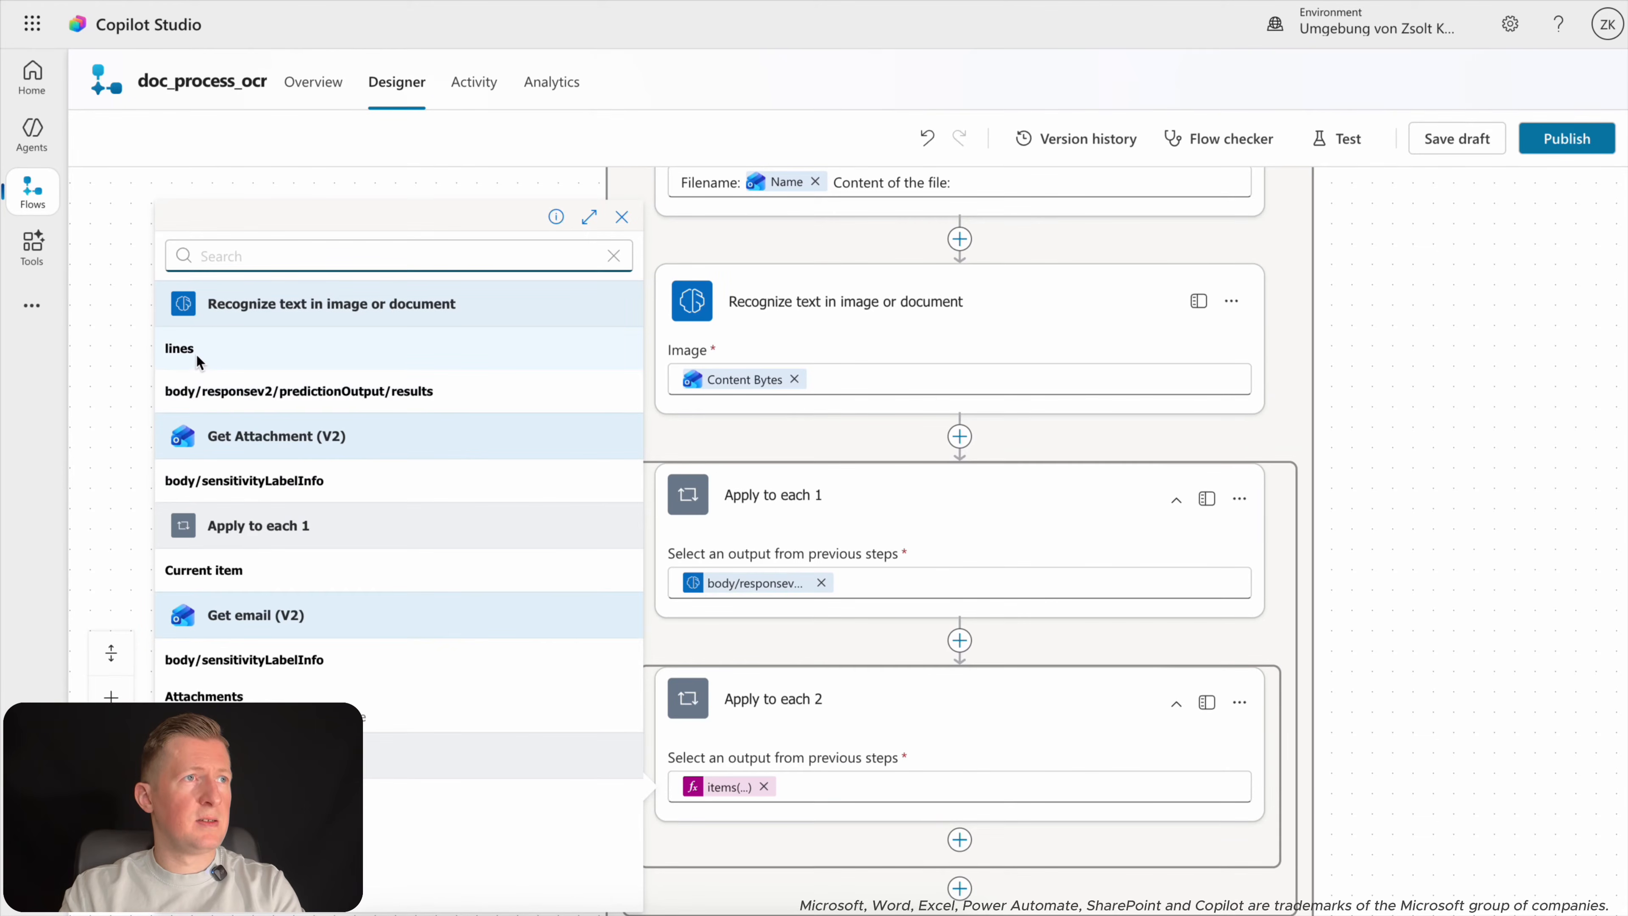
left_click(182, 349)
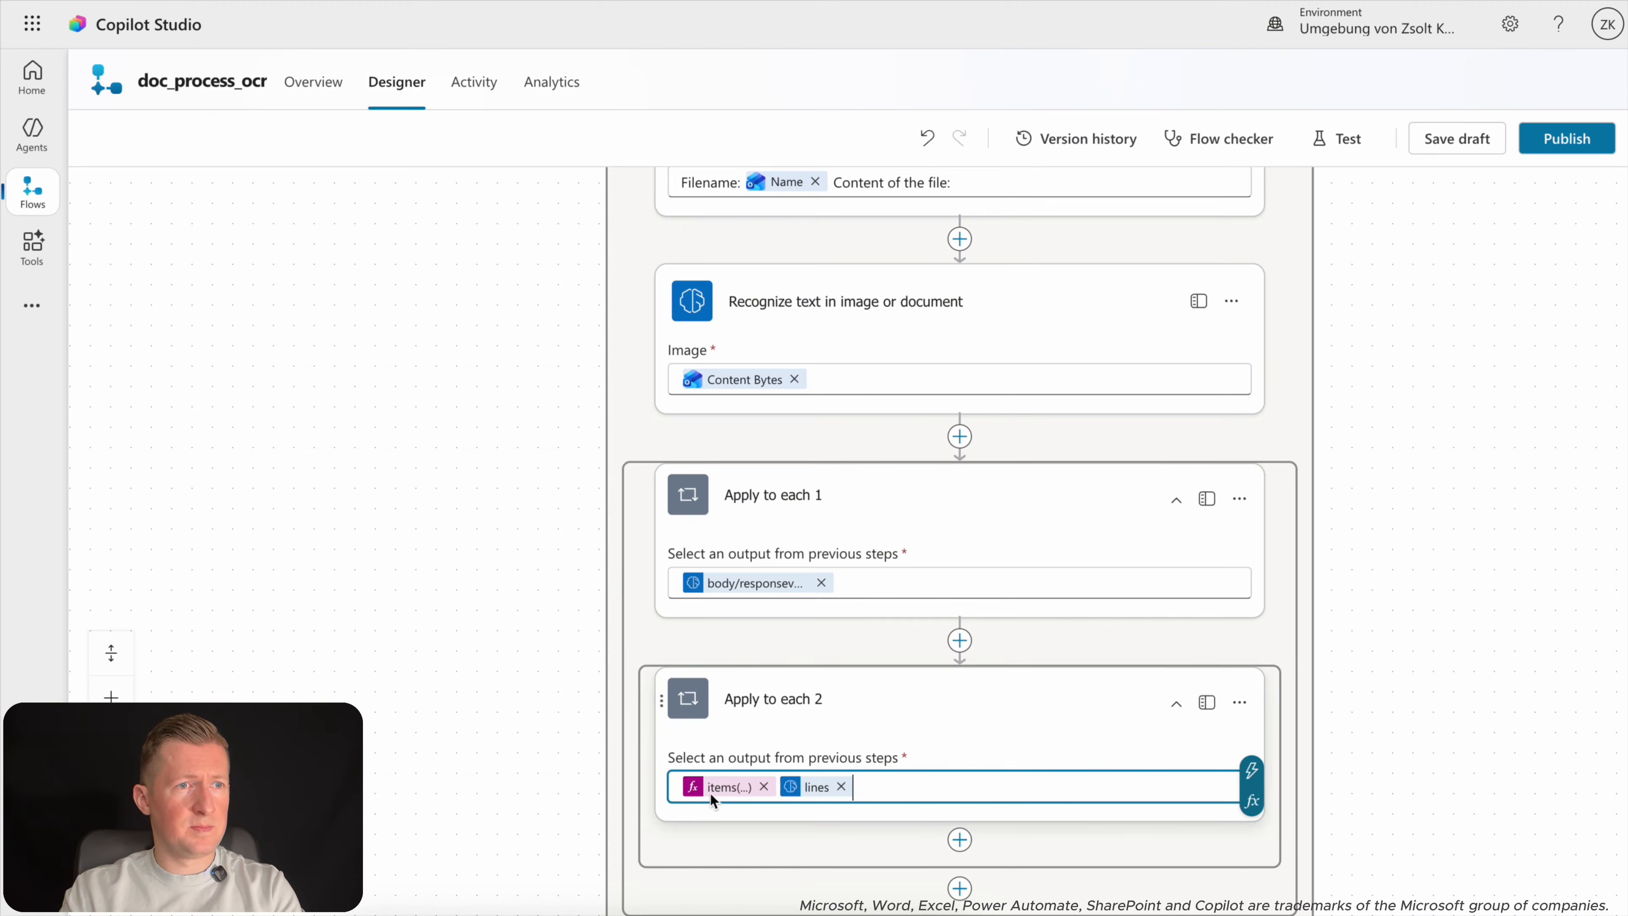
left_click(763, 786)
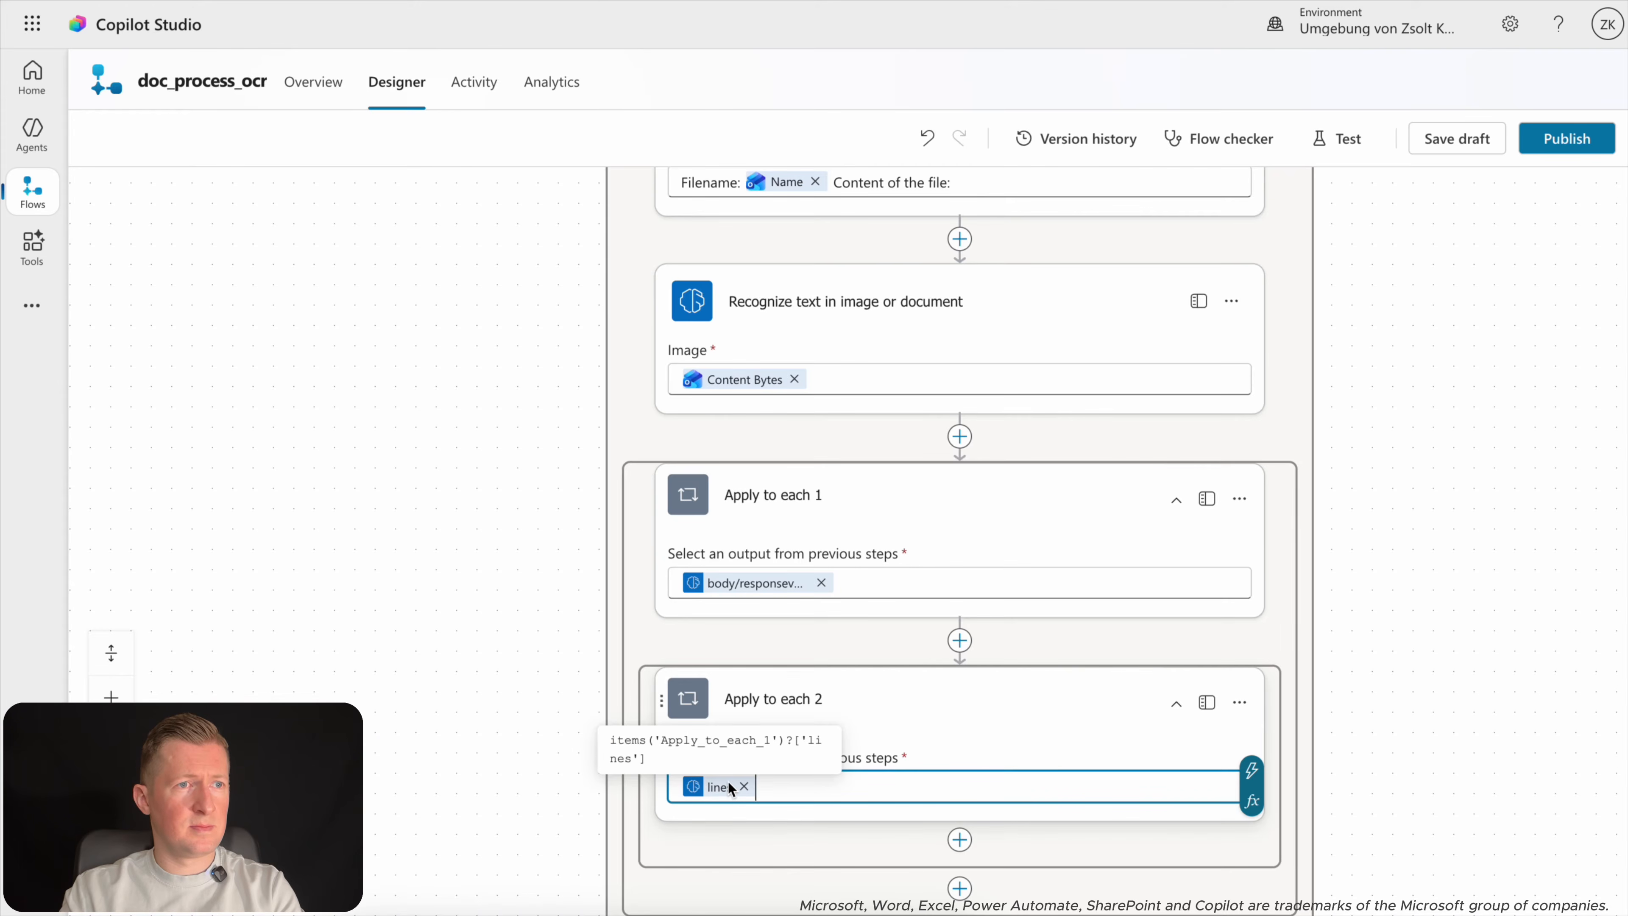
left_click(1452, 755)
Start a new action inside Apply to each 2 and open the "Append to string variable - AllText" node in flospect.
left_click_drag(1350, 759, 1351, 501)
left_click(959, 580)
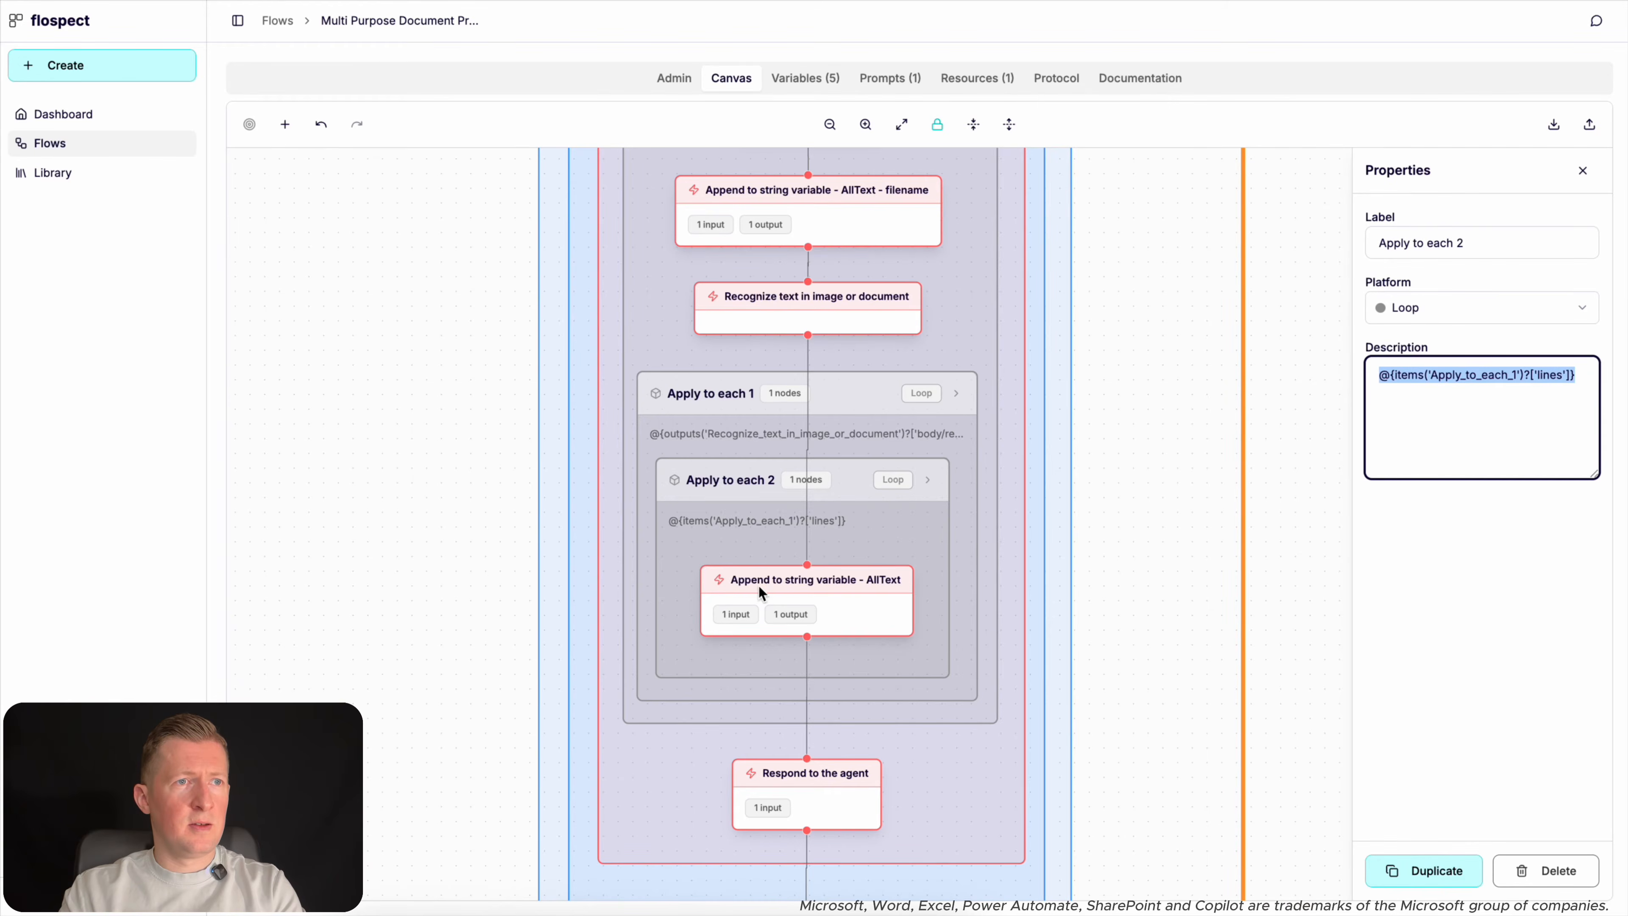
left_click(764, 581)
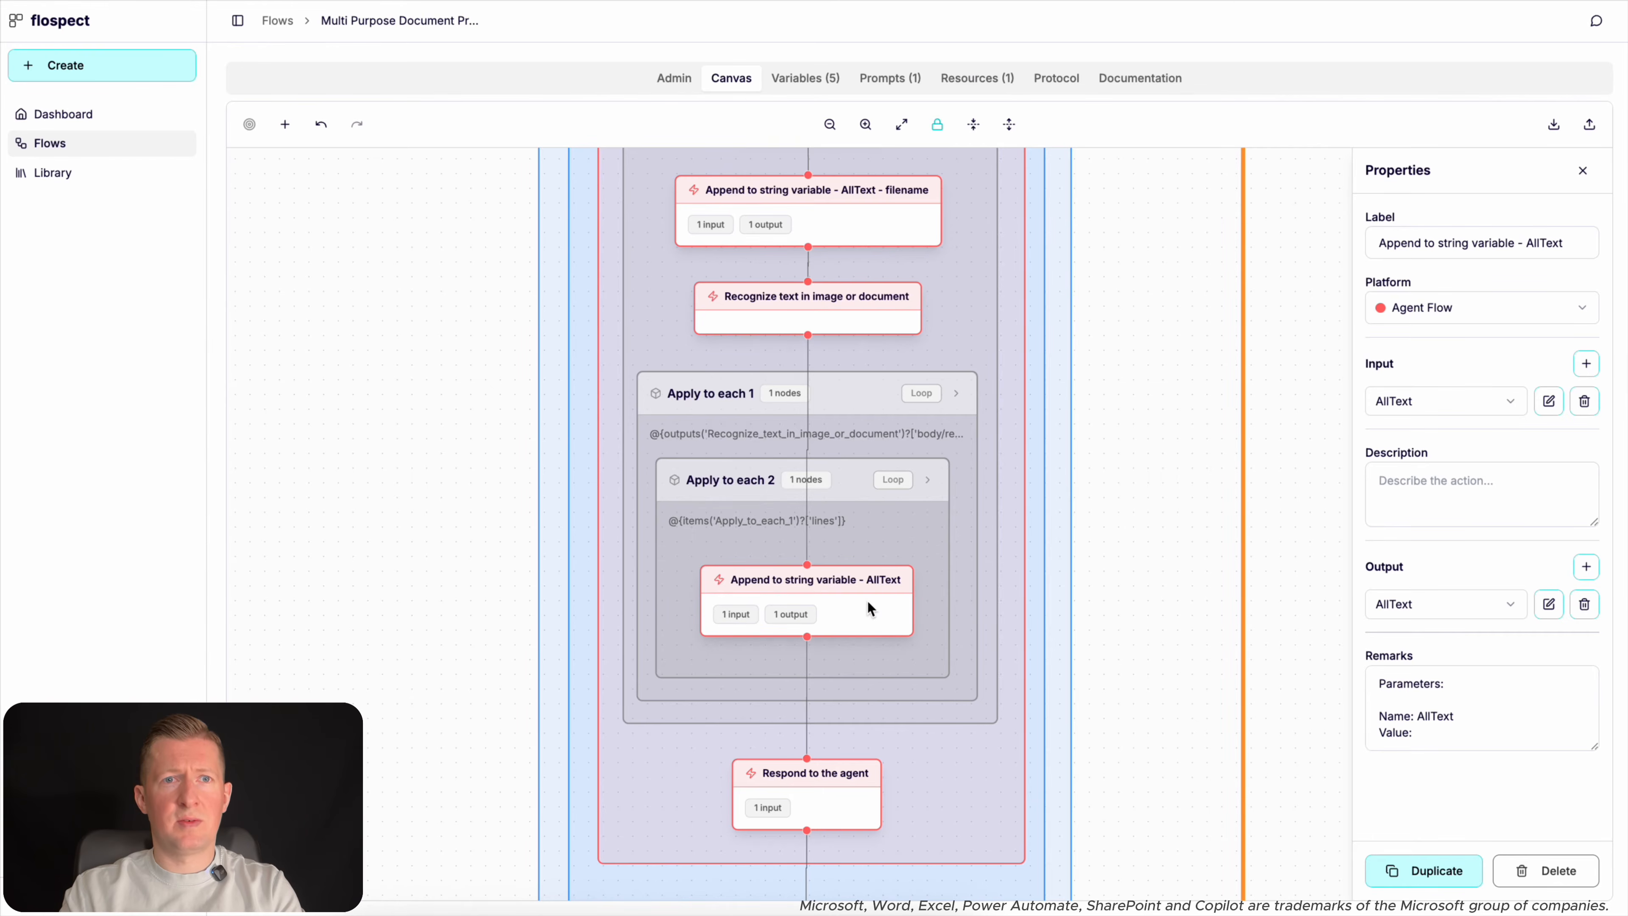
In Copilot Studio, add an Append to string variable action inside Apply to each 2 and set its name to AllText.
left_click_drag(1595, 747, 1582, 845)
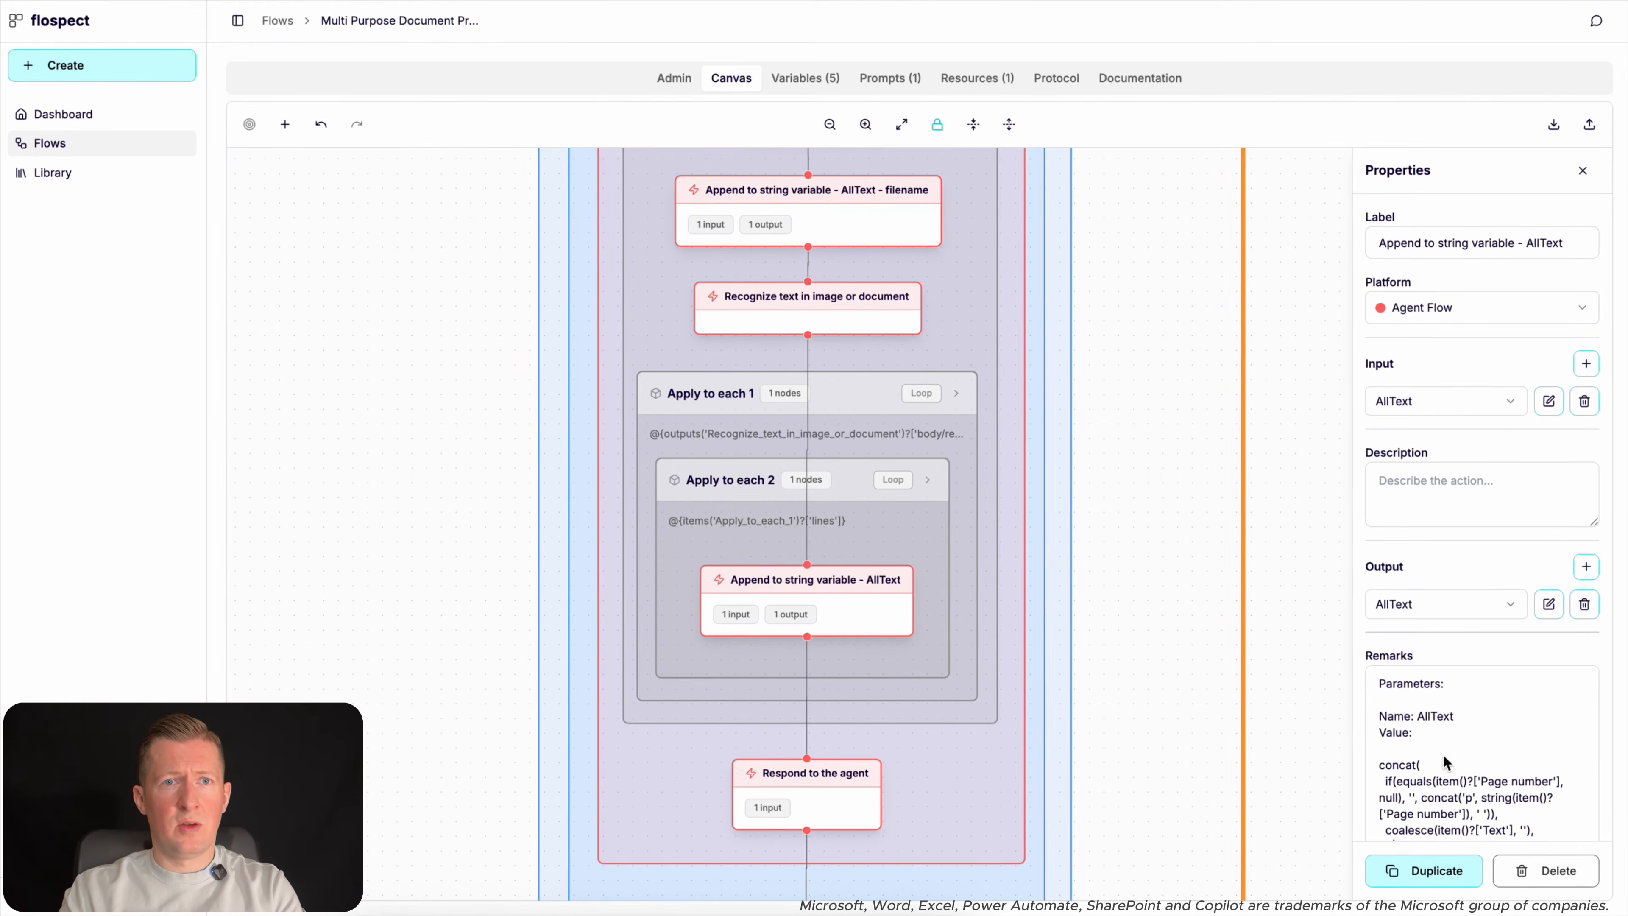
scroll(1443, 756, "down", 2)
scroll(1443, 756, "up", 2)
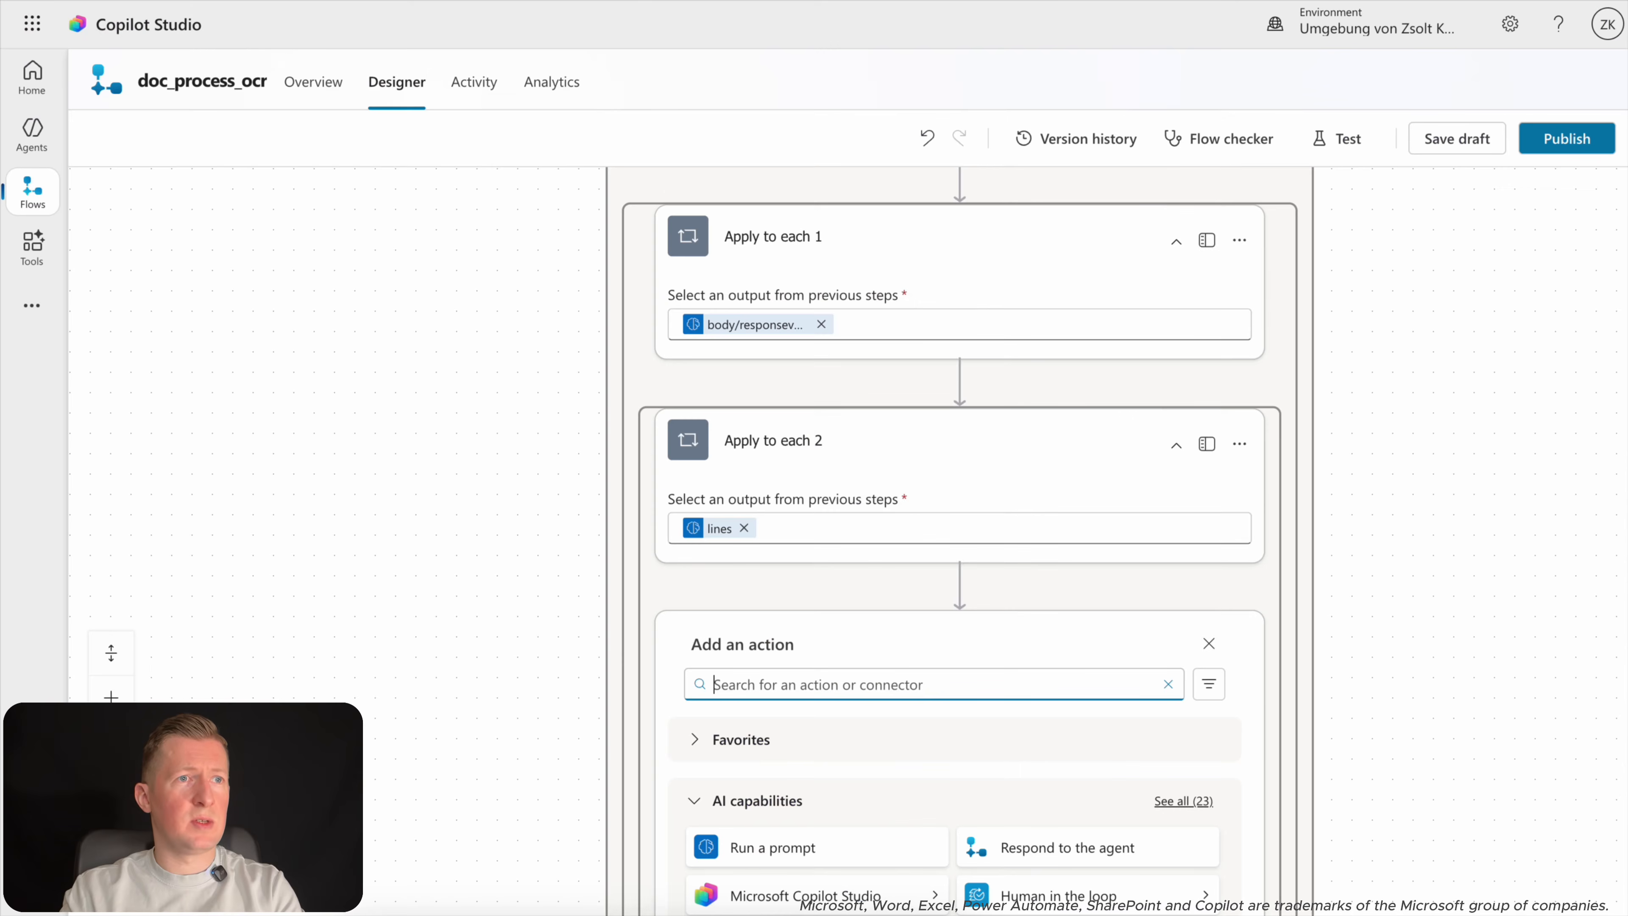
left_click(842, 670)
type("append to s")
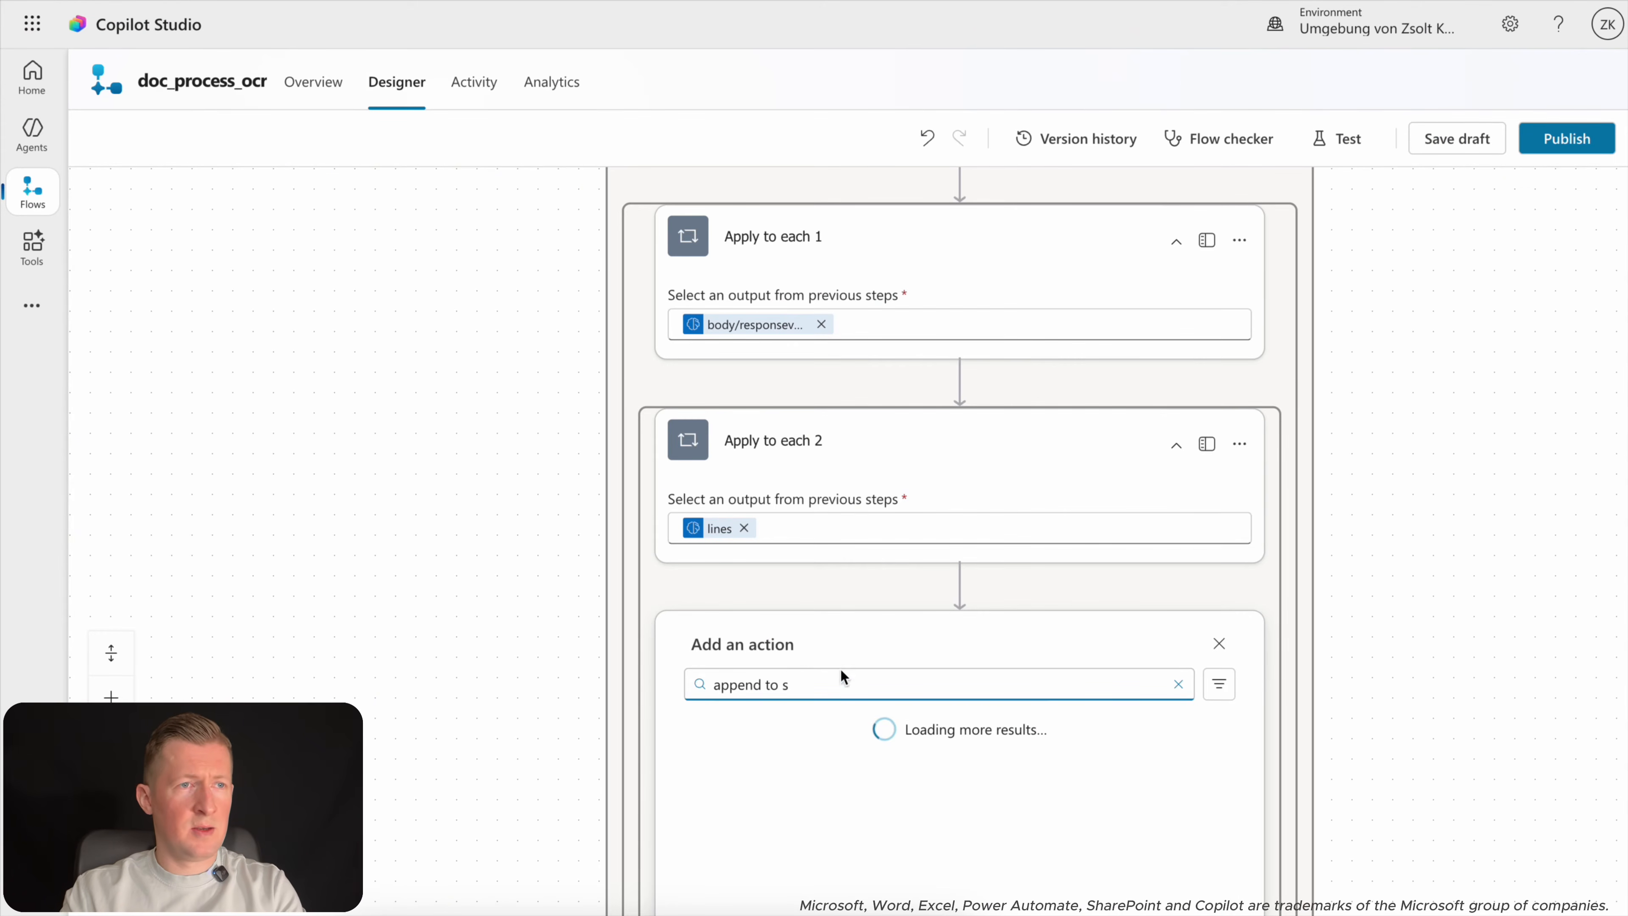
scroll(886, 810, "down", 2)
scroll(887, 810, "down", 5)
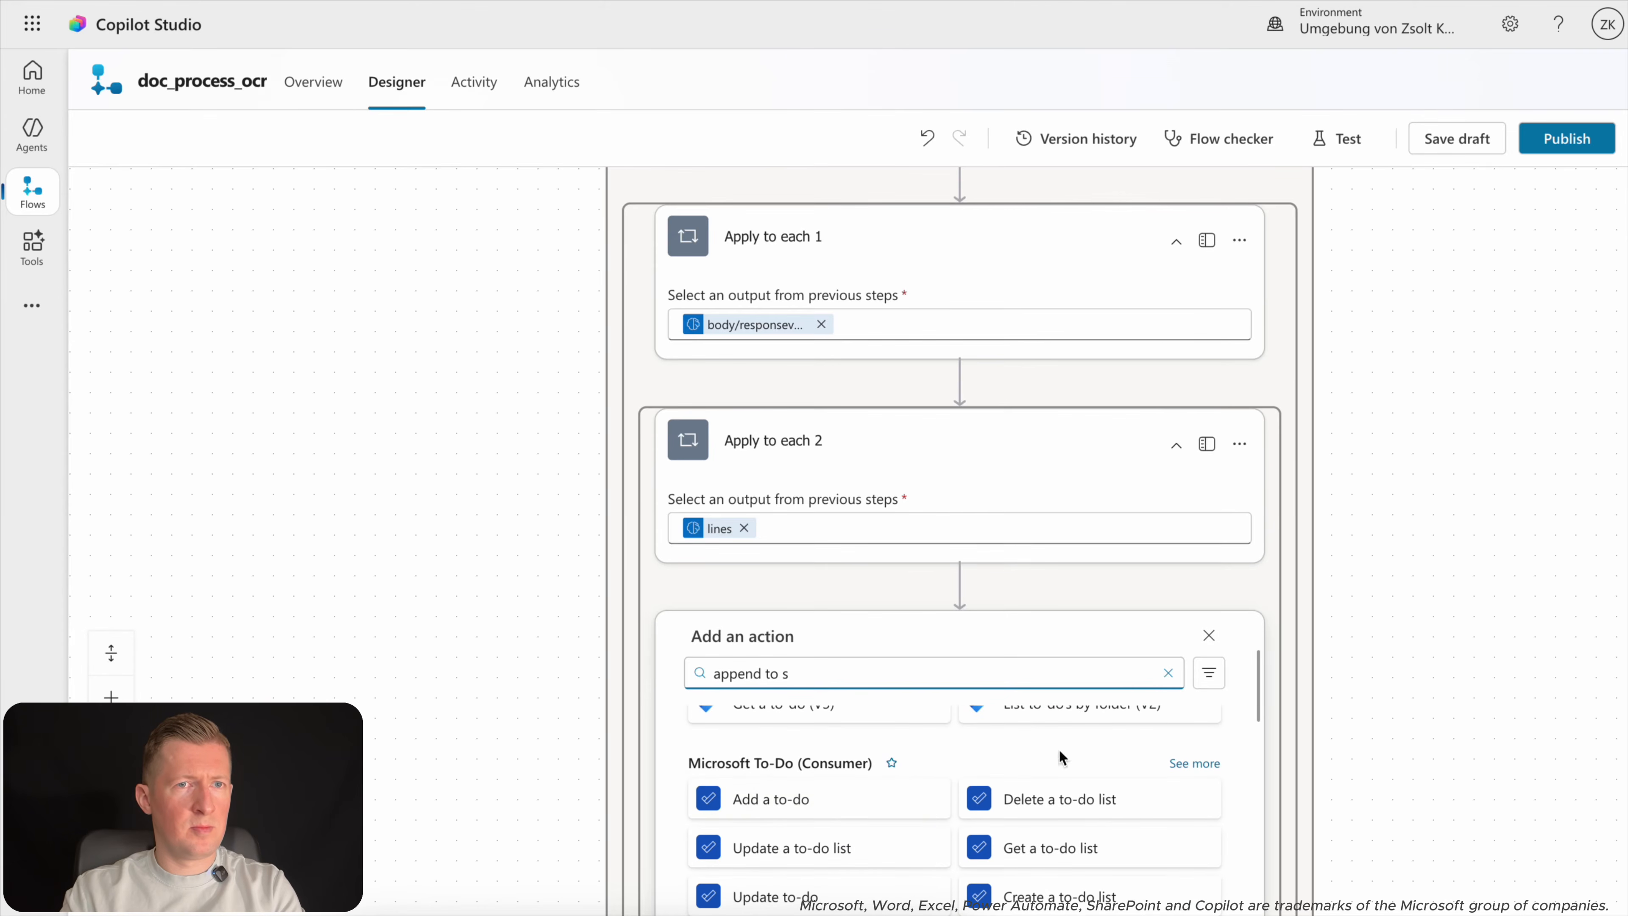
scroll(984, 758, "down", 2)
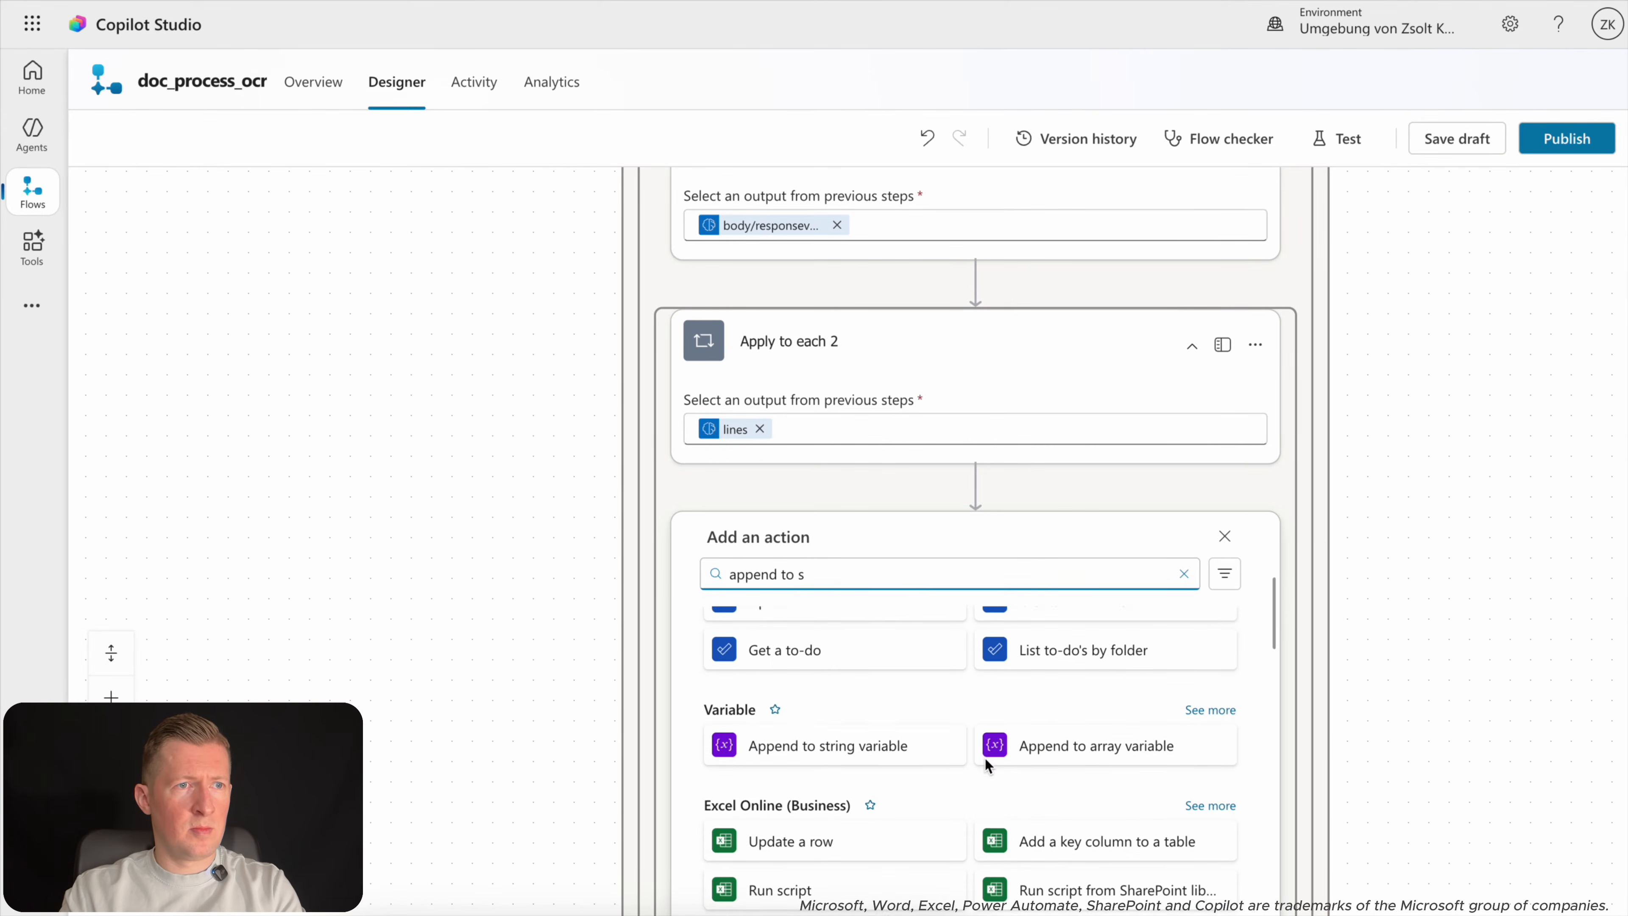
left_click(836, 752)
left_click(918, 623)
left_click(809, 656)
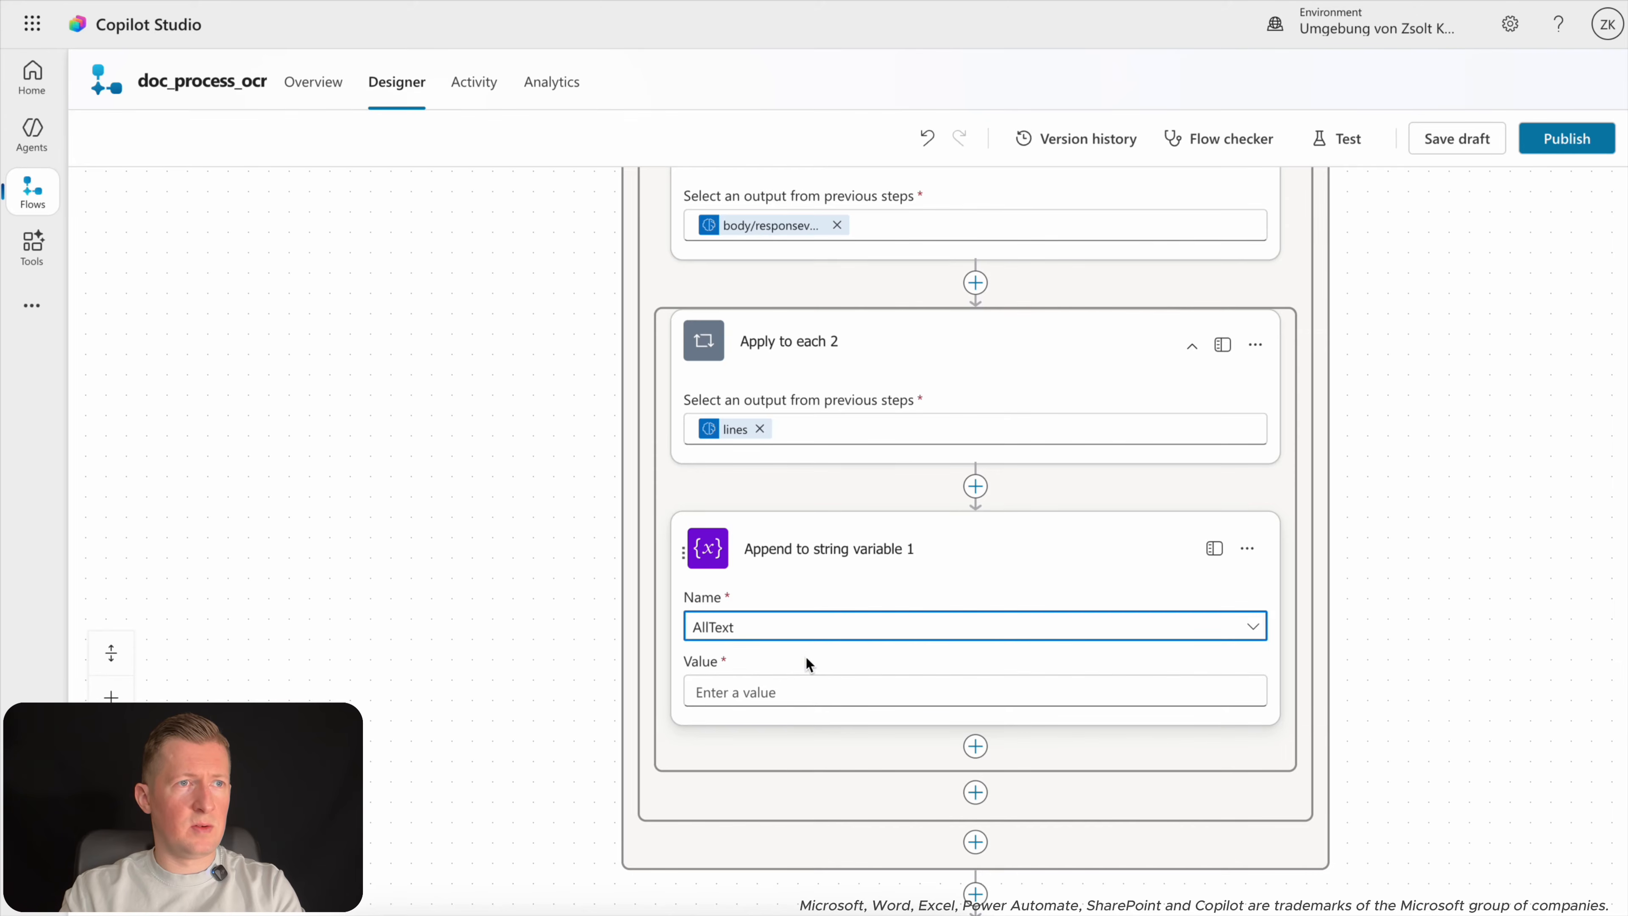
Open the expression editor for the action's Value and copy the full concat expression from the AllText node's remarks in flospect.
left_click(810, 696)
left_click(1267, 707)
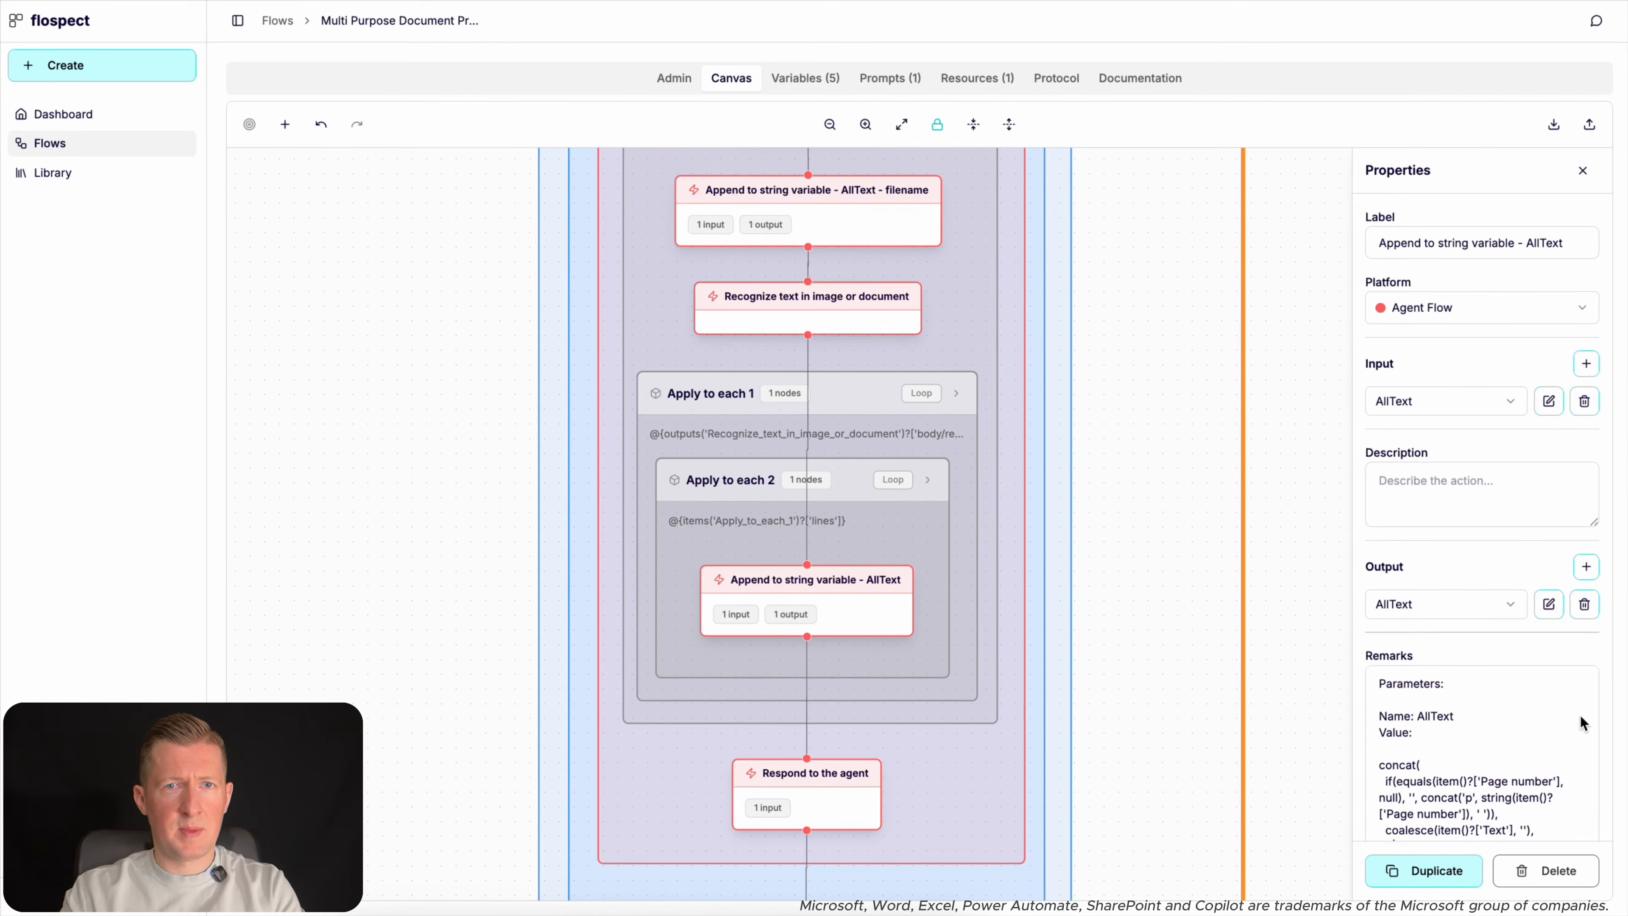
scroll(1587, 643, "down", 1)
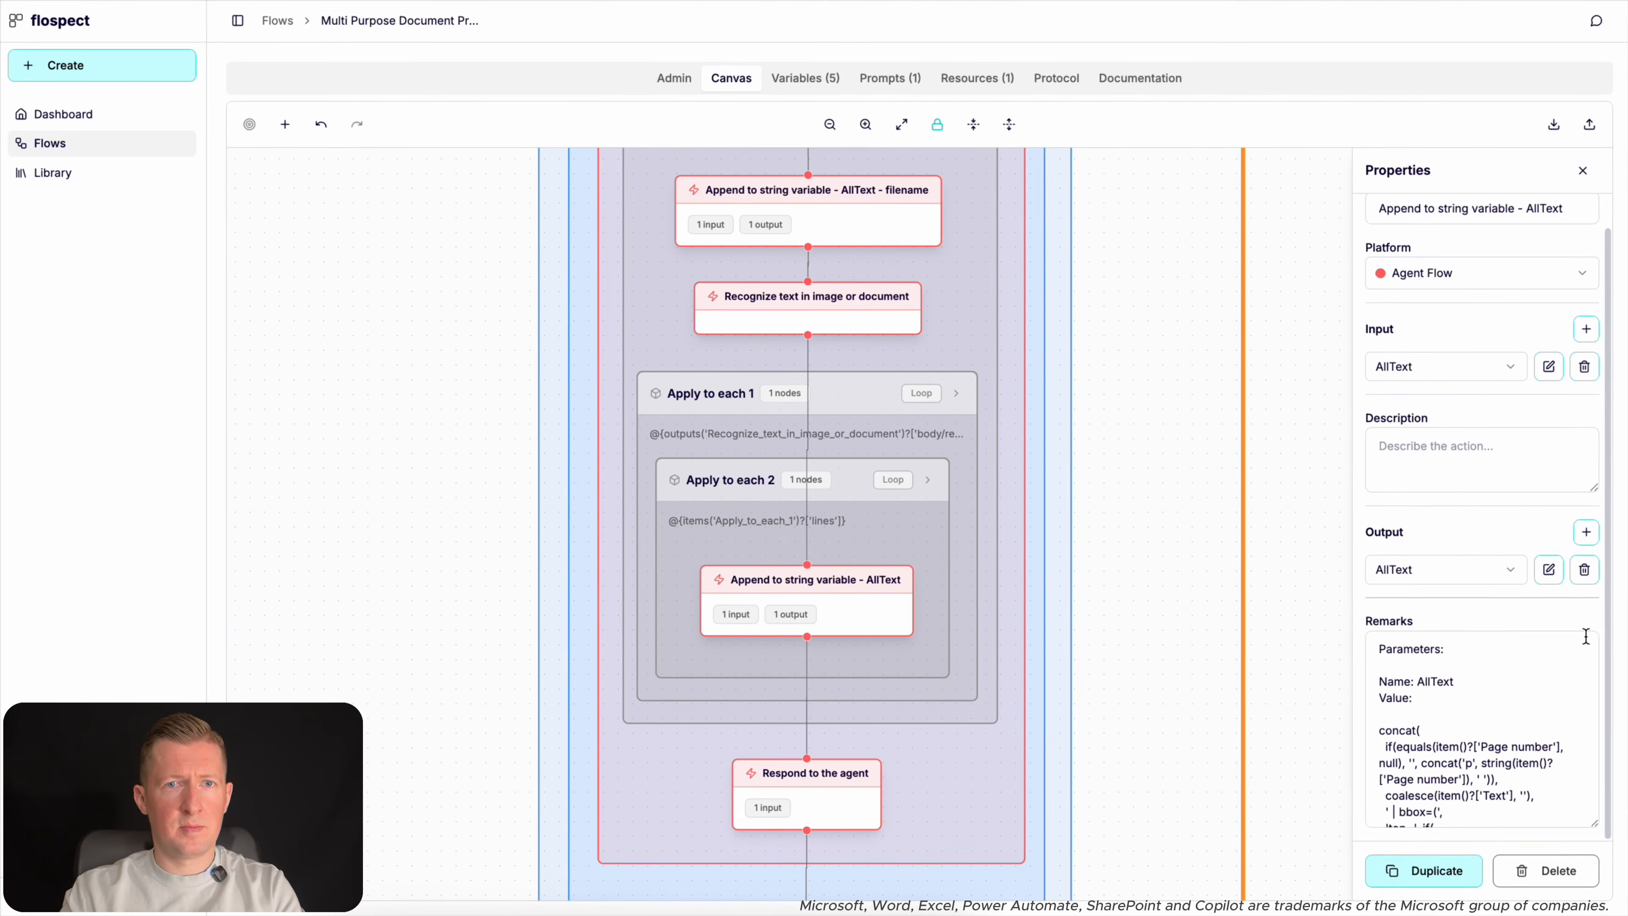
left_click_drag(1595, 826, 1589, 907)
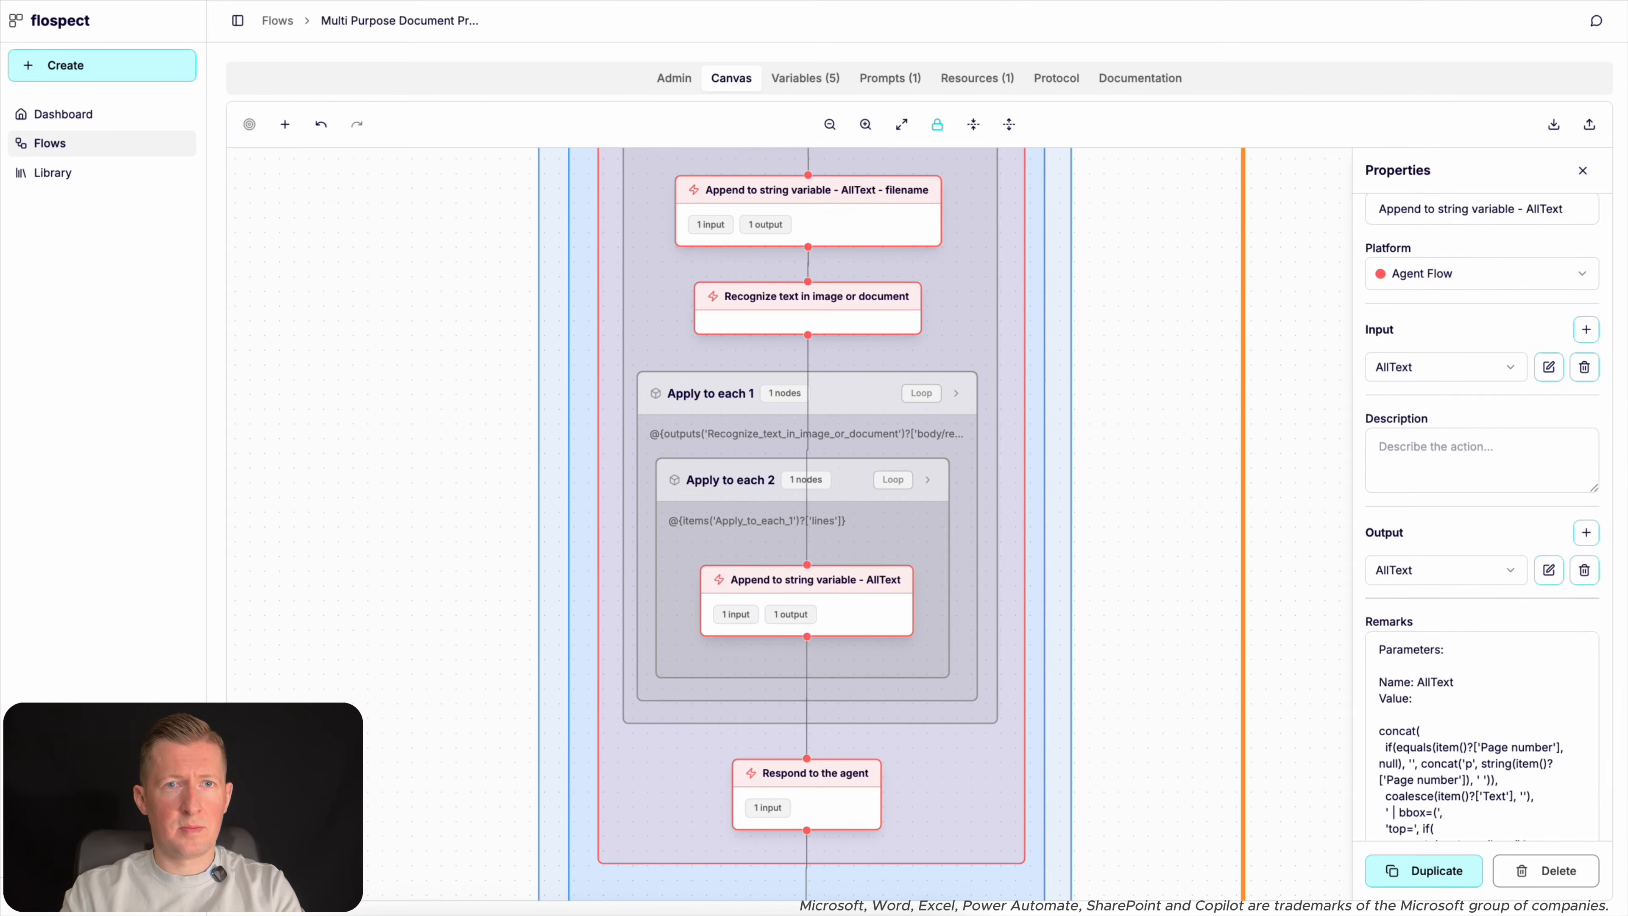
scroll(1546, 543, "down", 3)
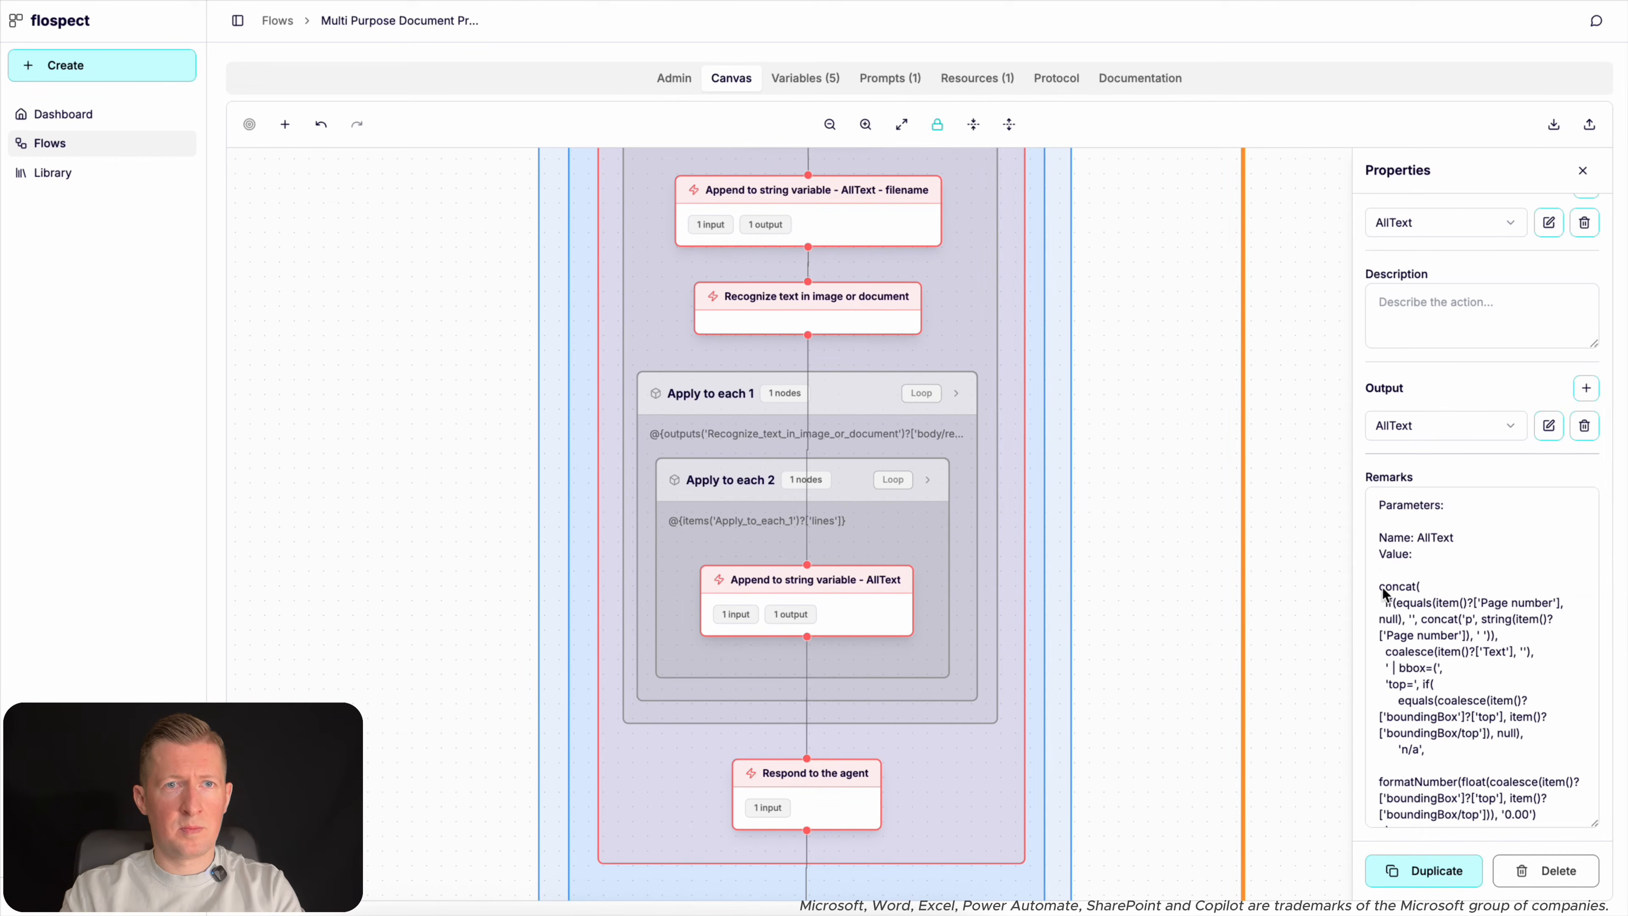
left_click_drag(1381, 588, 1427, 845)
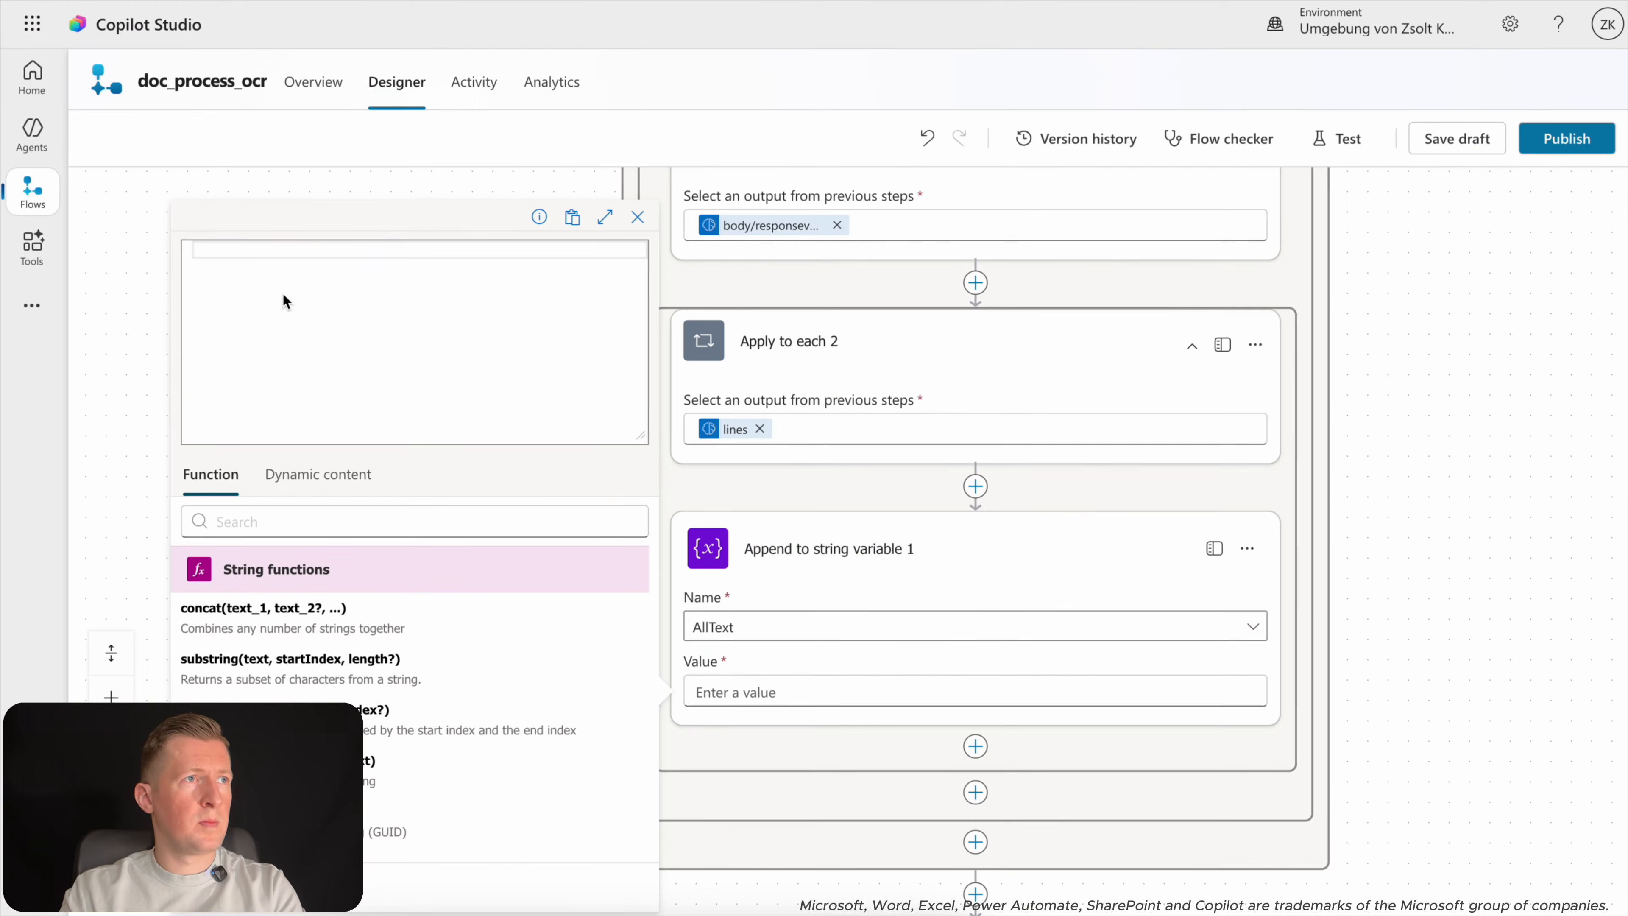
Insert the copied concat expression as the Value of Append to string variable 1 in Copilot Studio and save the draft.
key("ctrl+v")
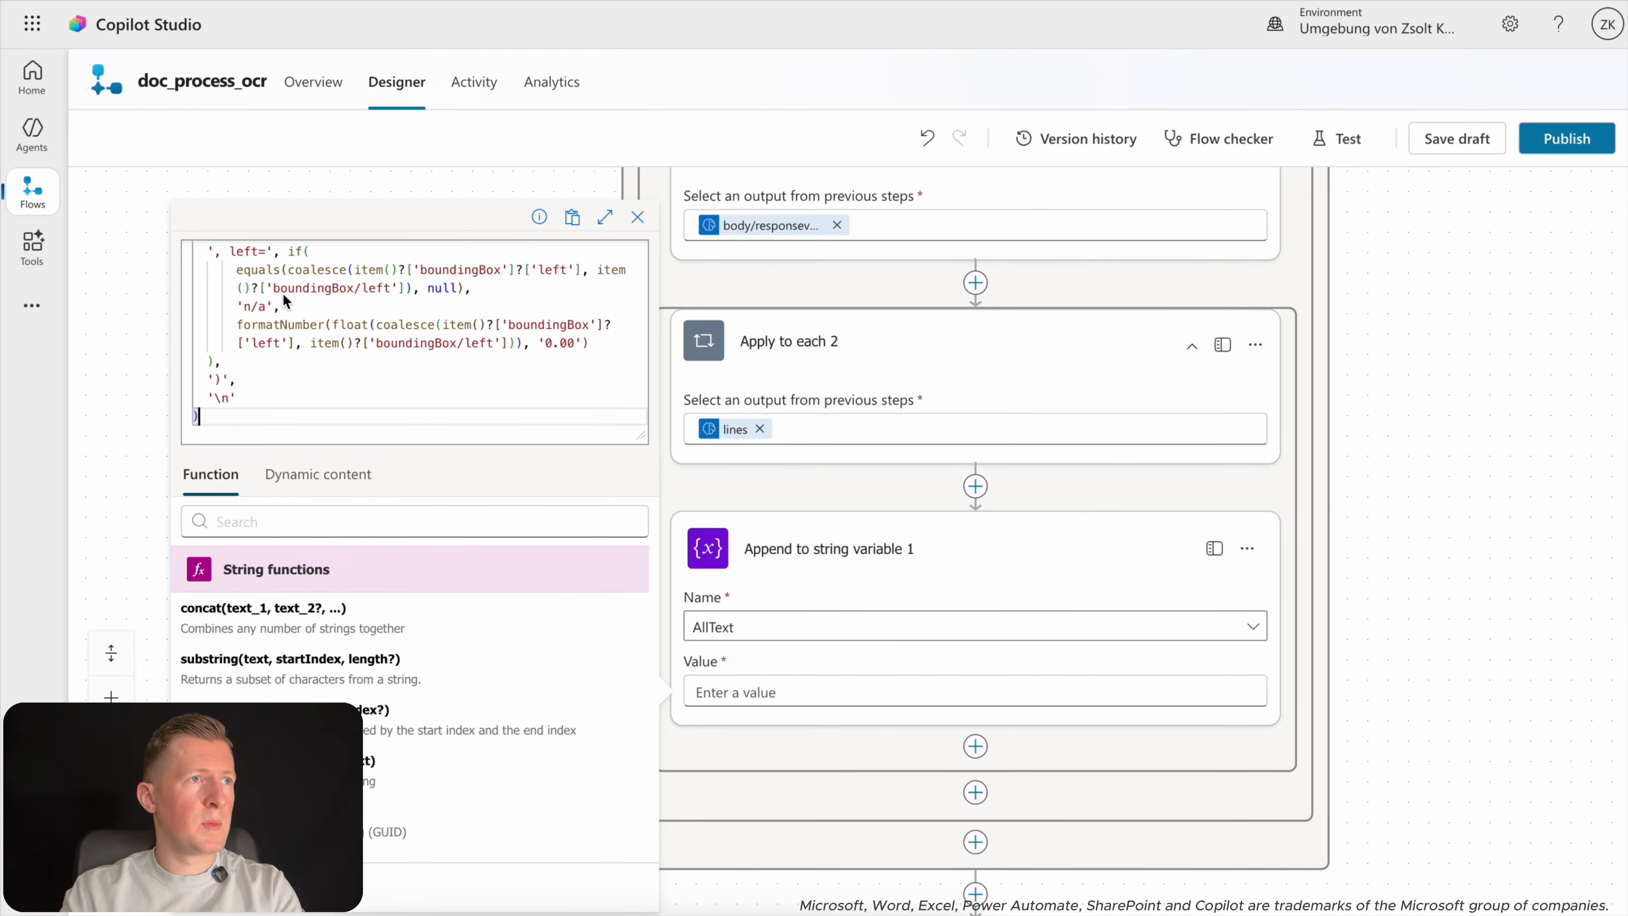
scroll(321, 348, "up", 5)
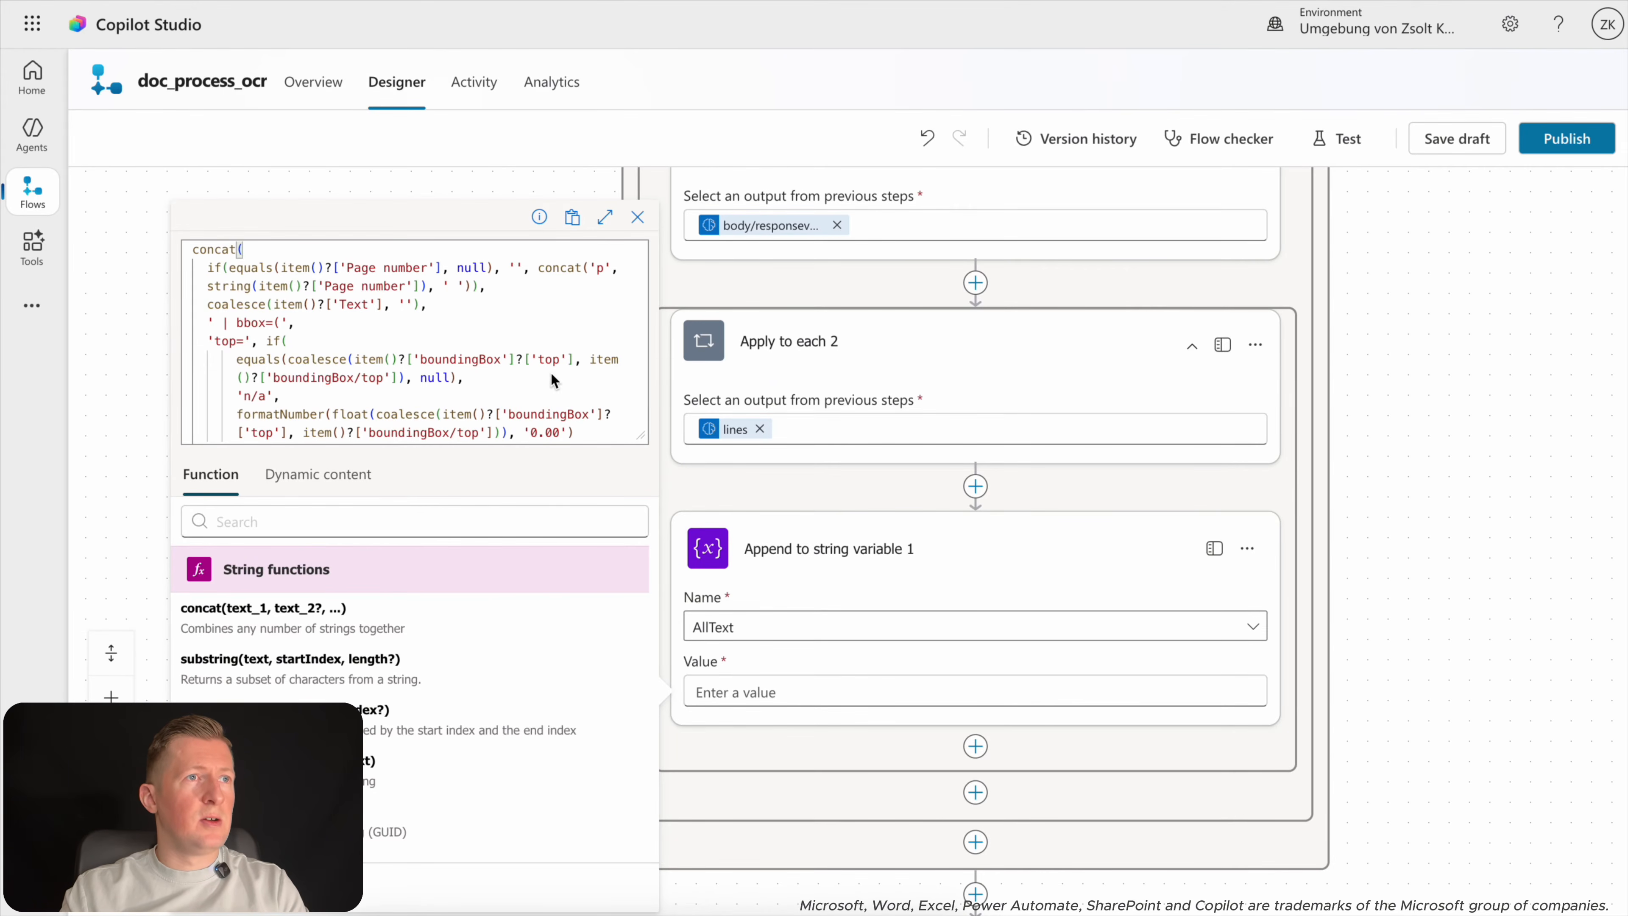
scroll(551, 372, "down", 5)
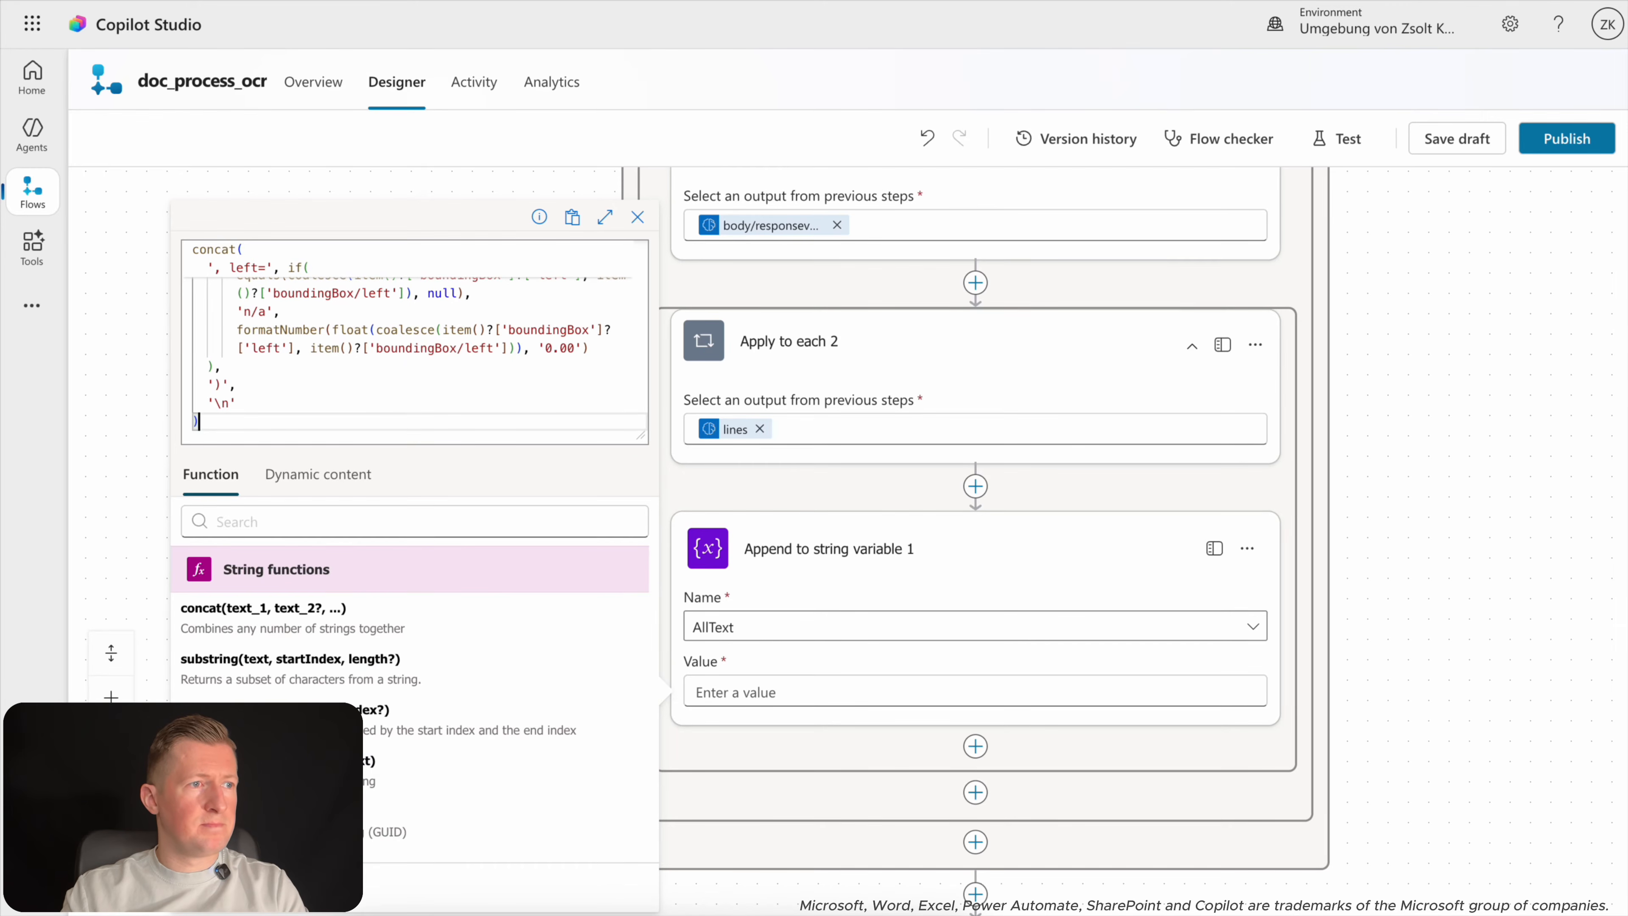
left_click(225, 888)
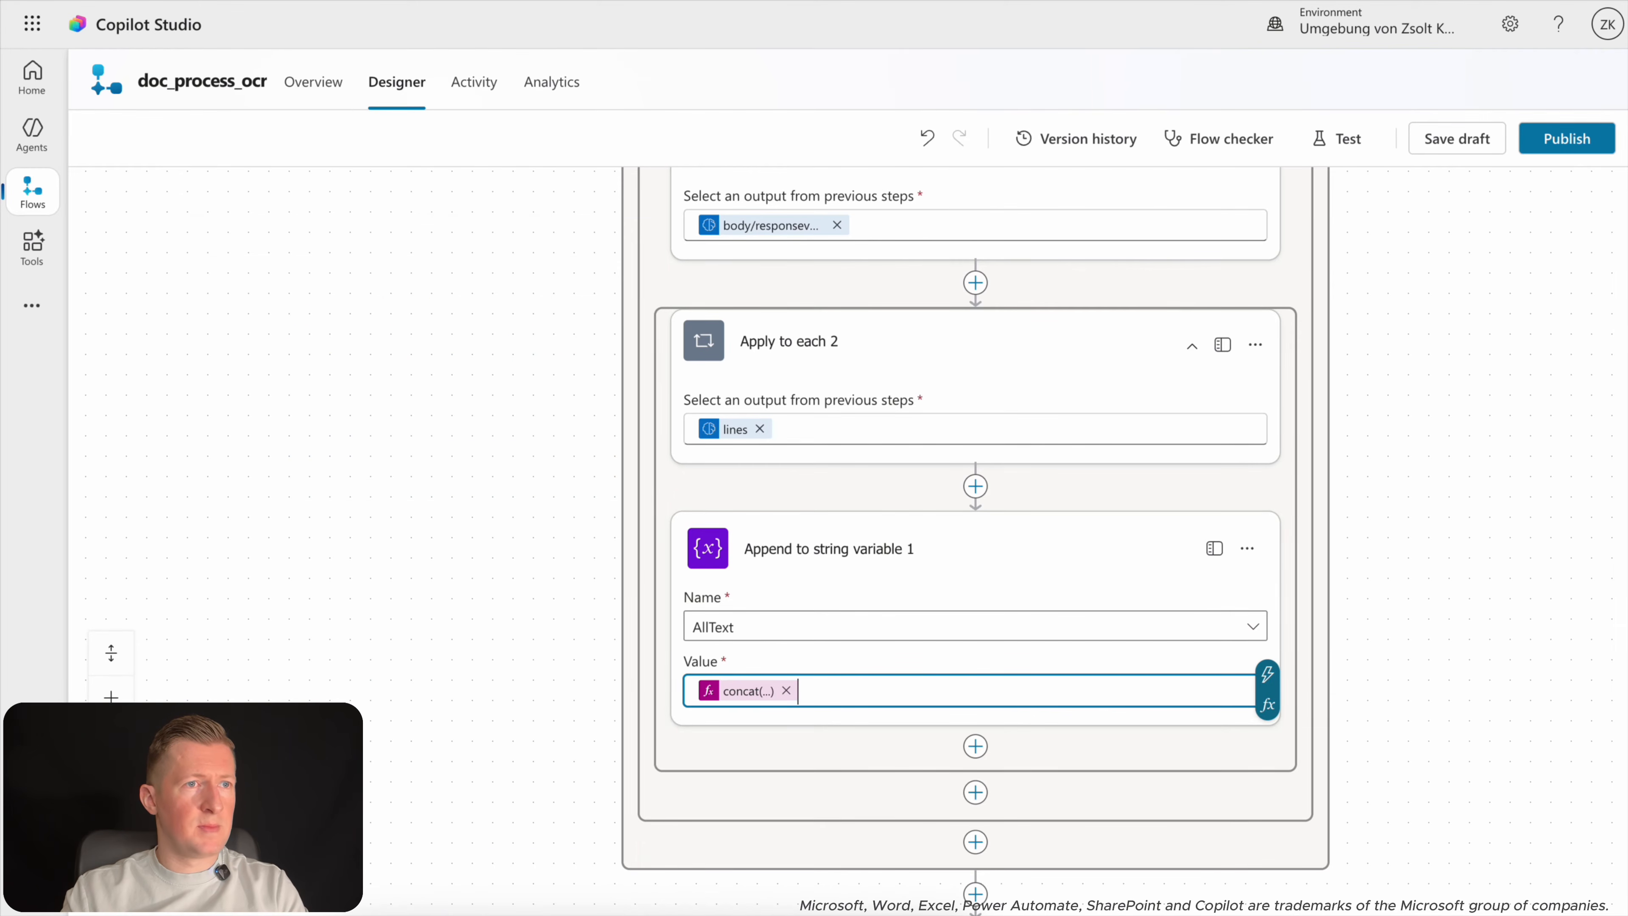
left_click(1370, 667)
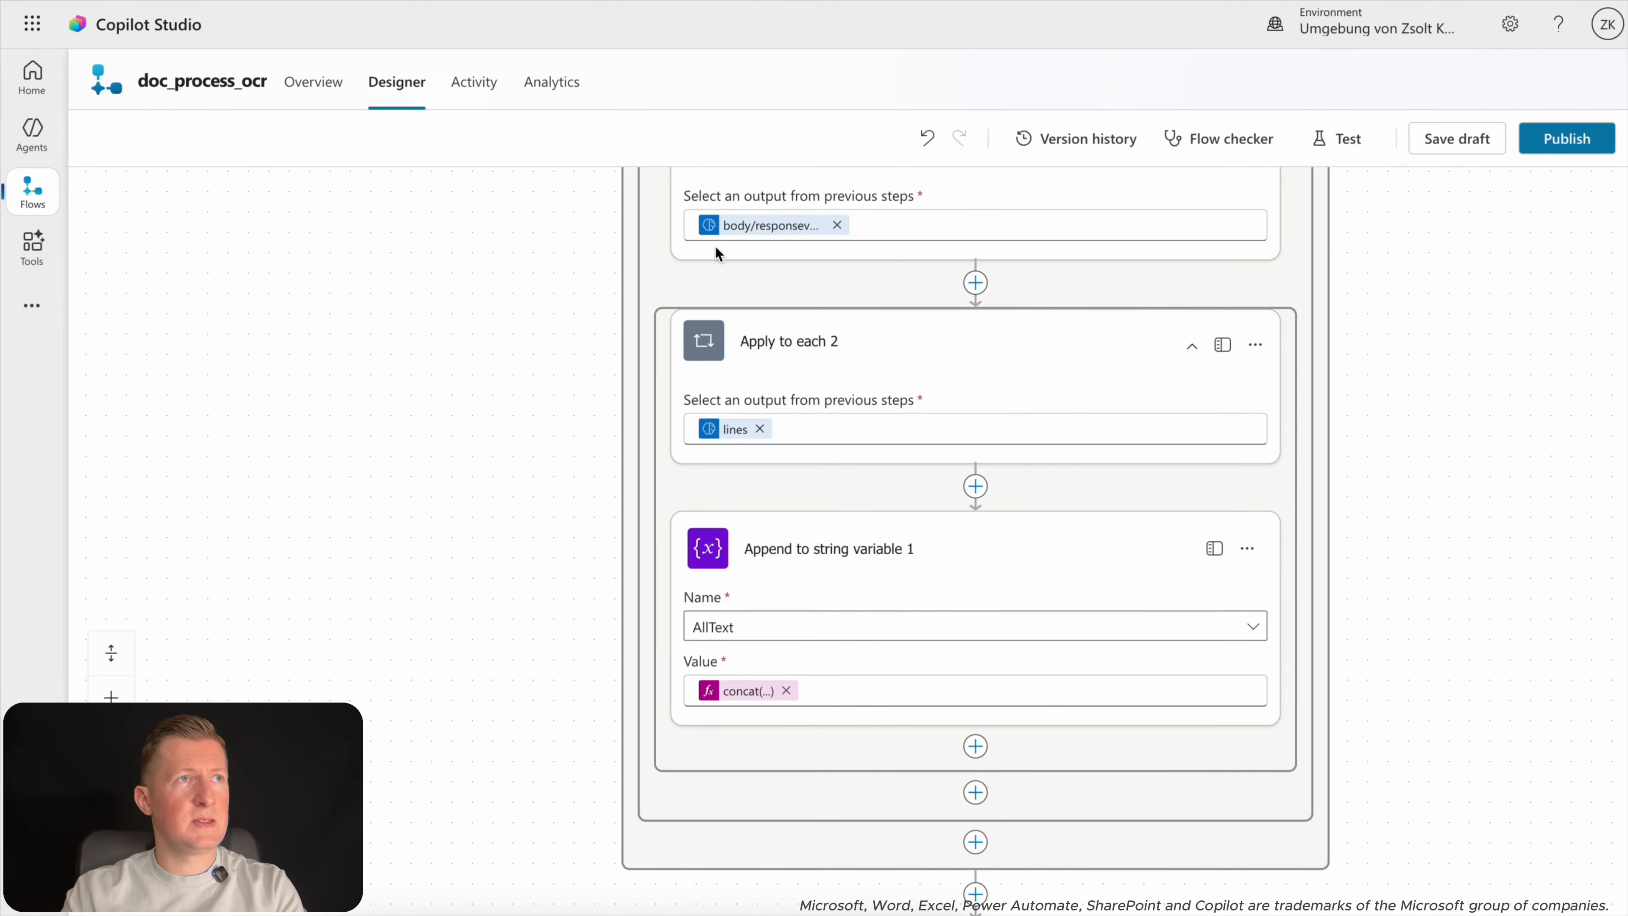
left_click(1435, 140)
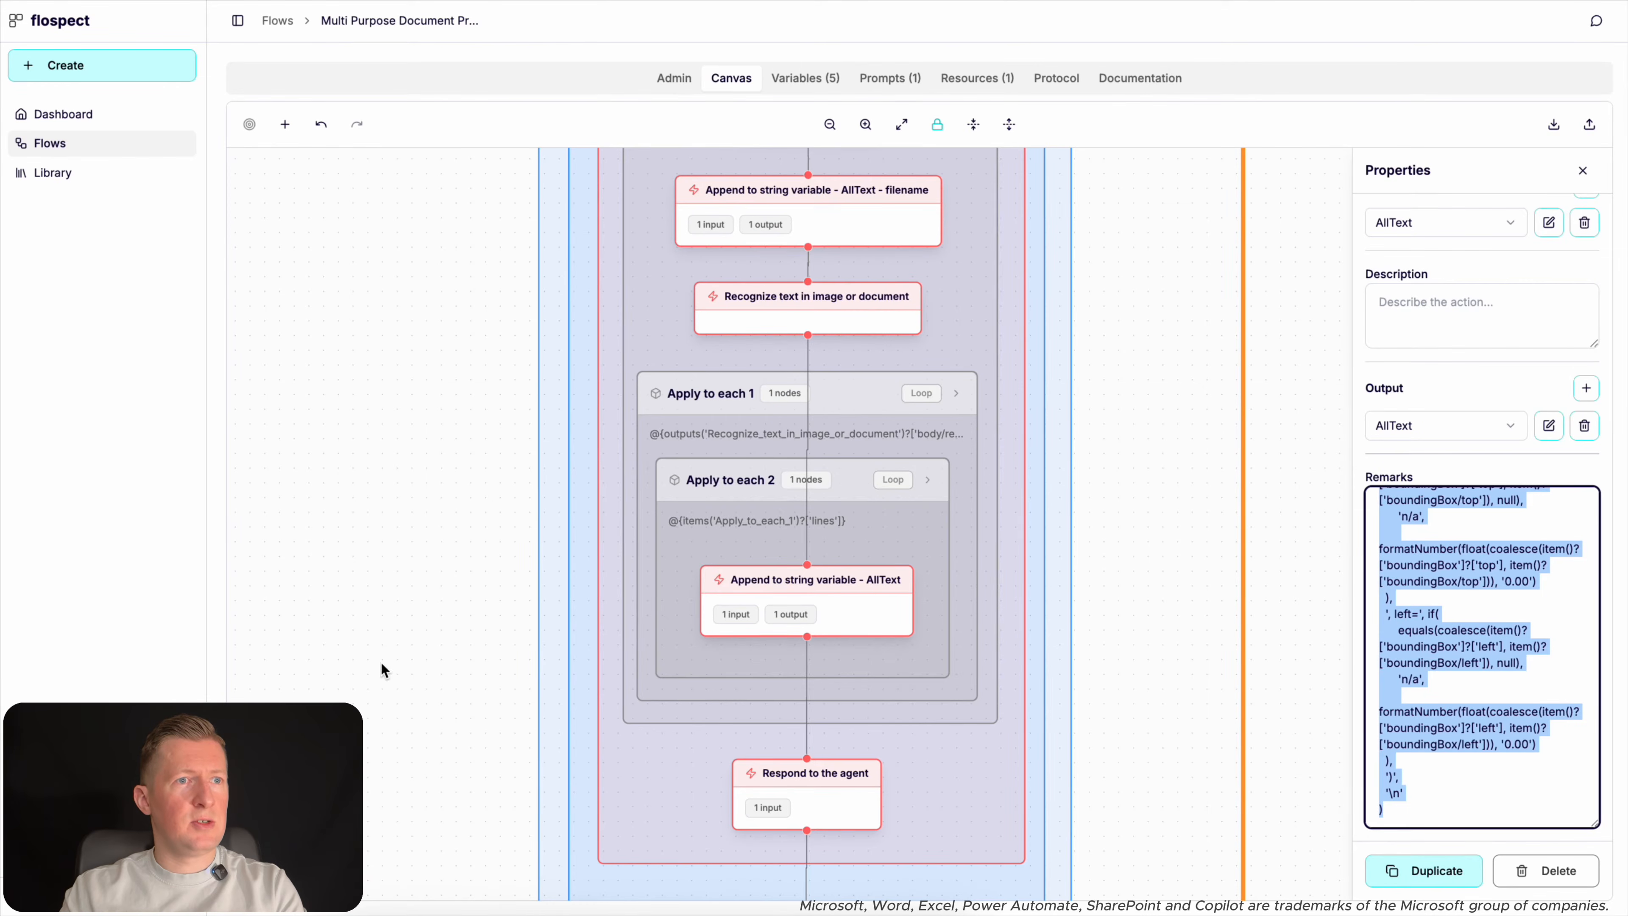
Check the Respond to the agent node's parameters in flospect and open the matching action in the Copilot Studio flow.
left_click_drag(403, 727, 378, 552)
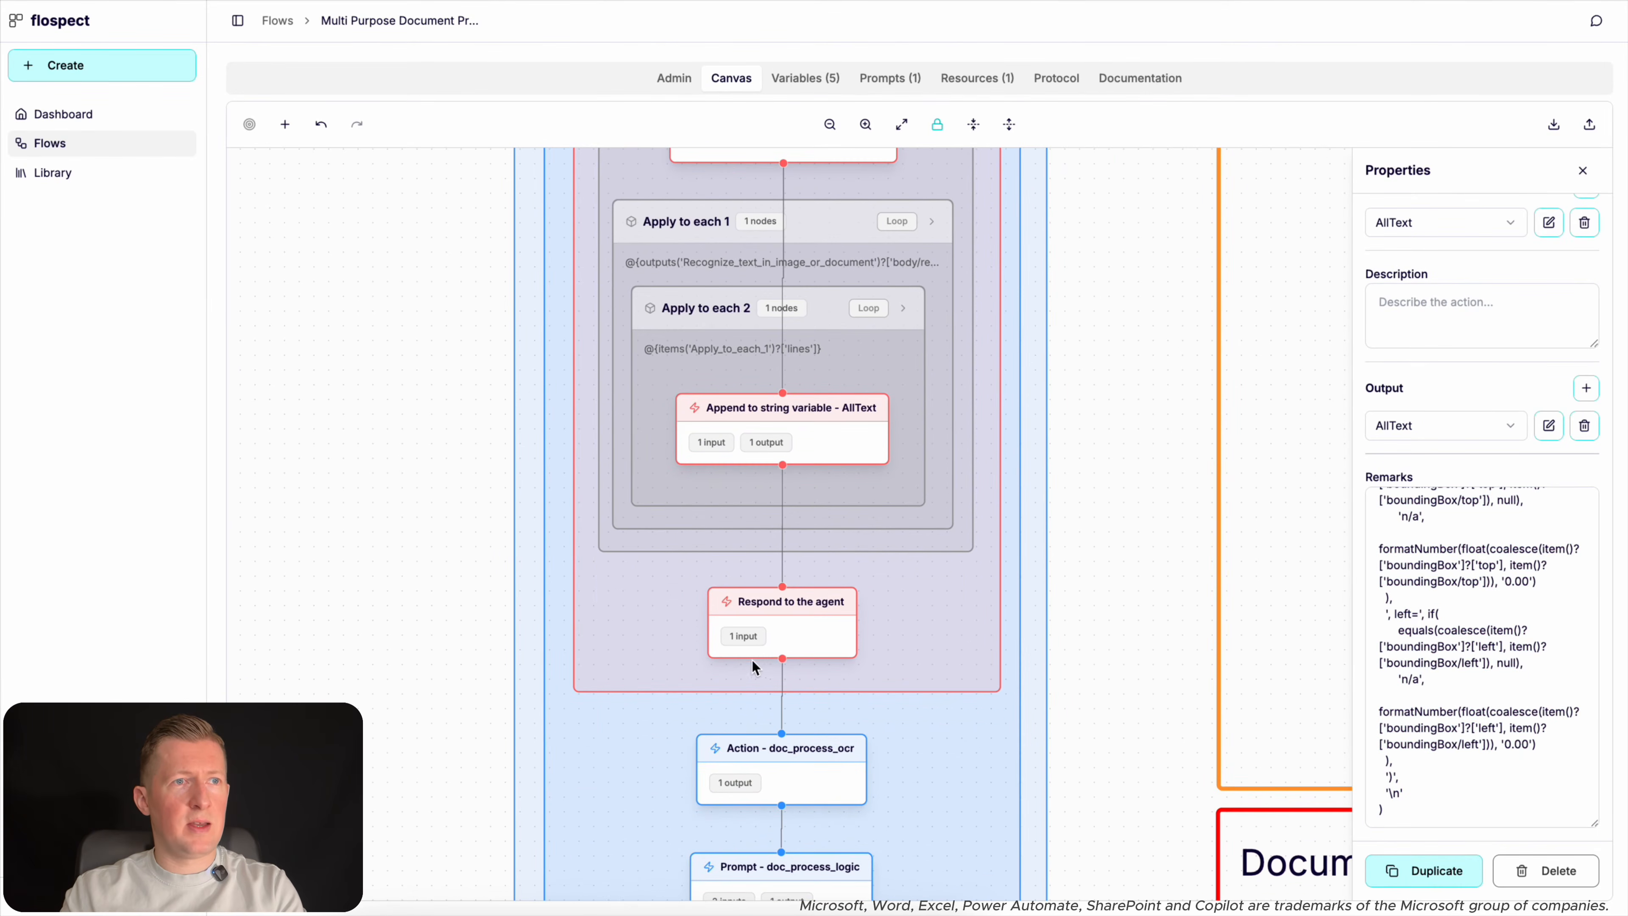
left_click(773, 612)
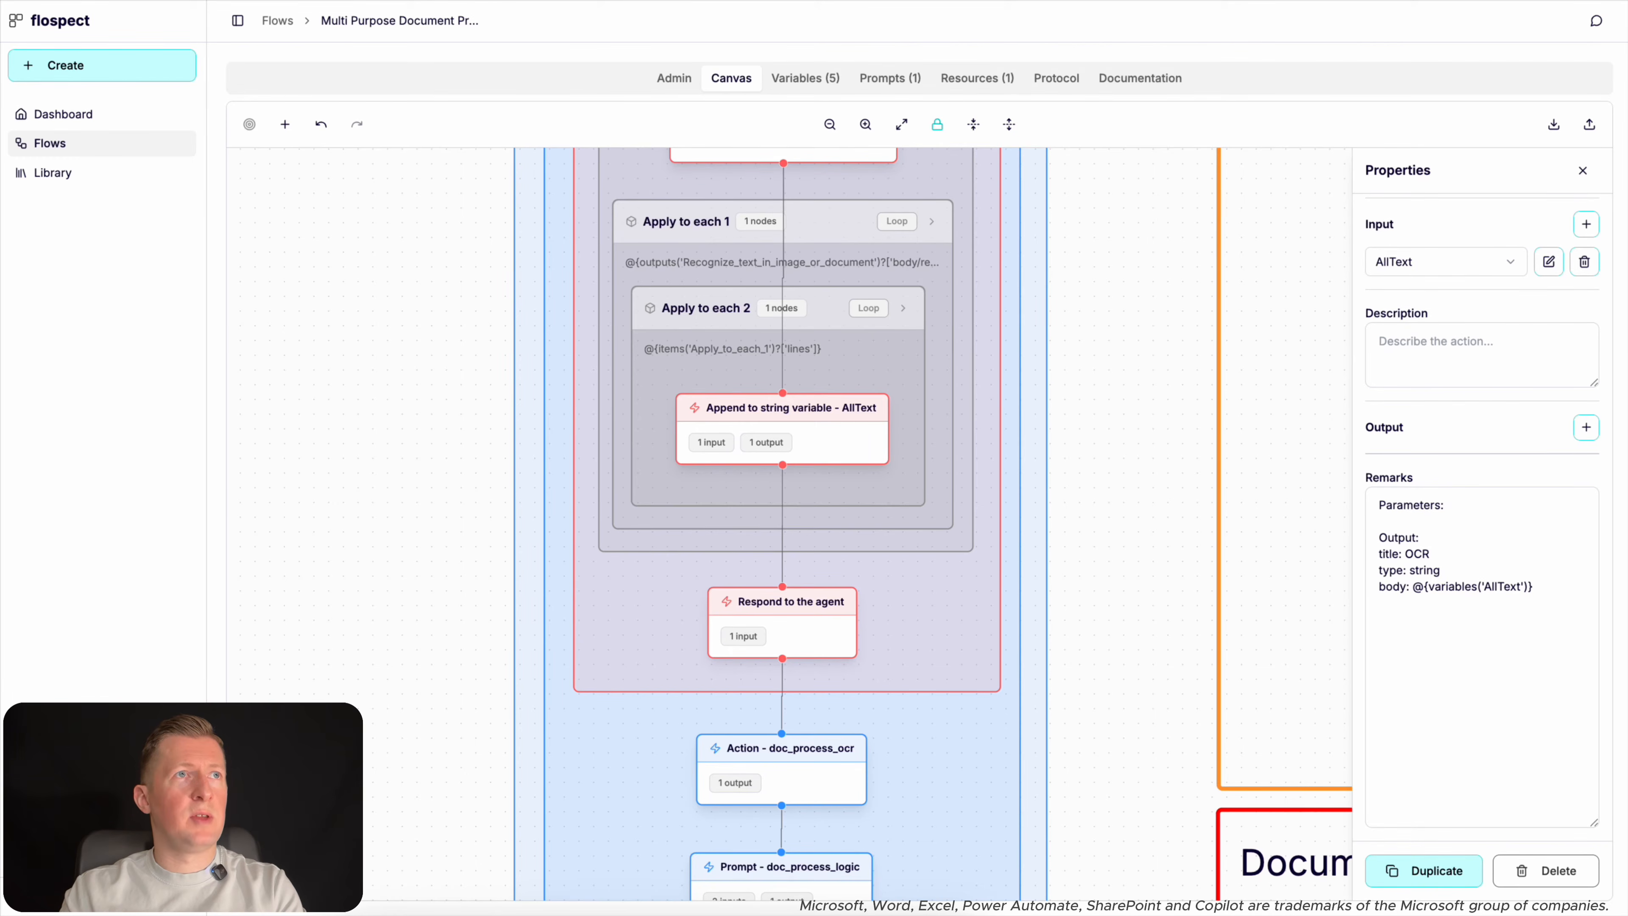
left_click(641, 1)
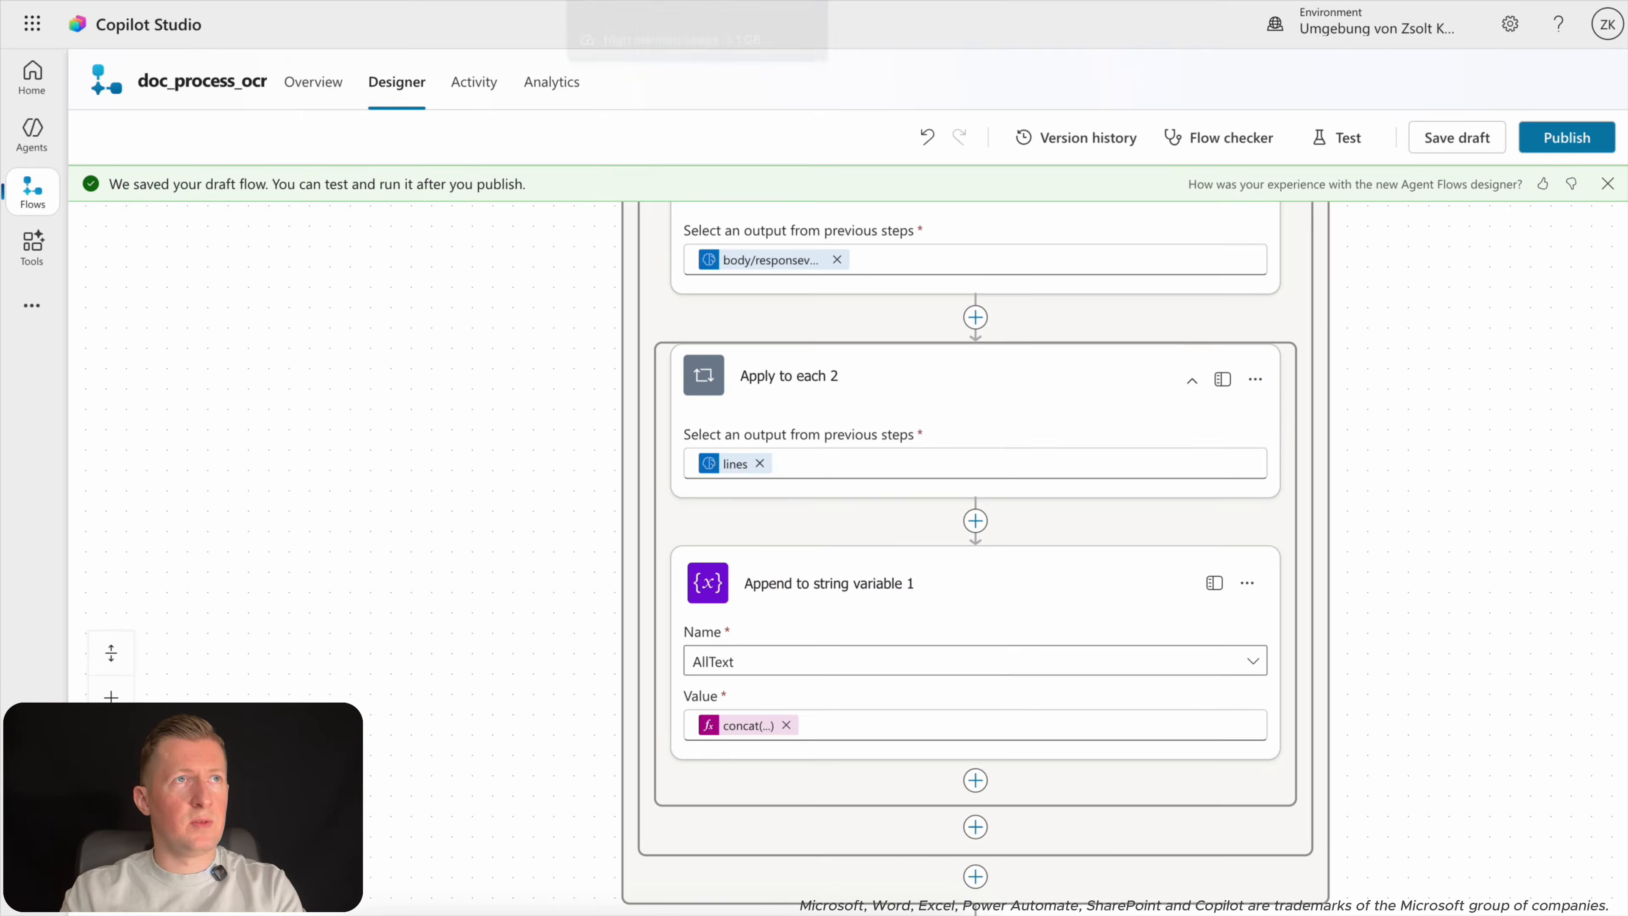
scroll(1413, 715, "down", 5)
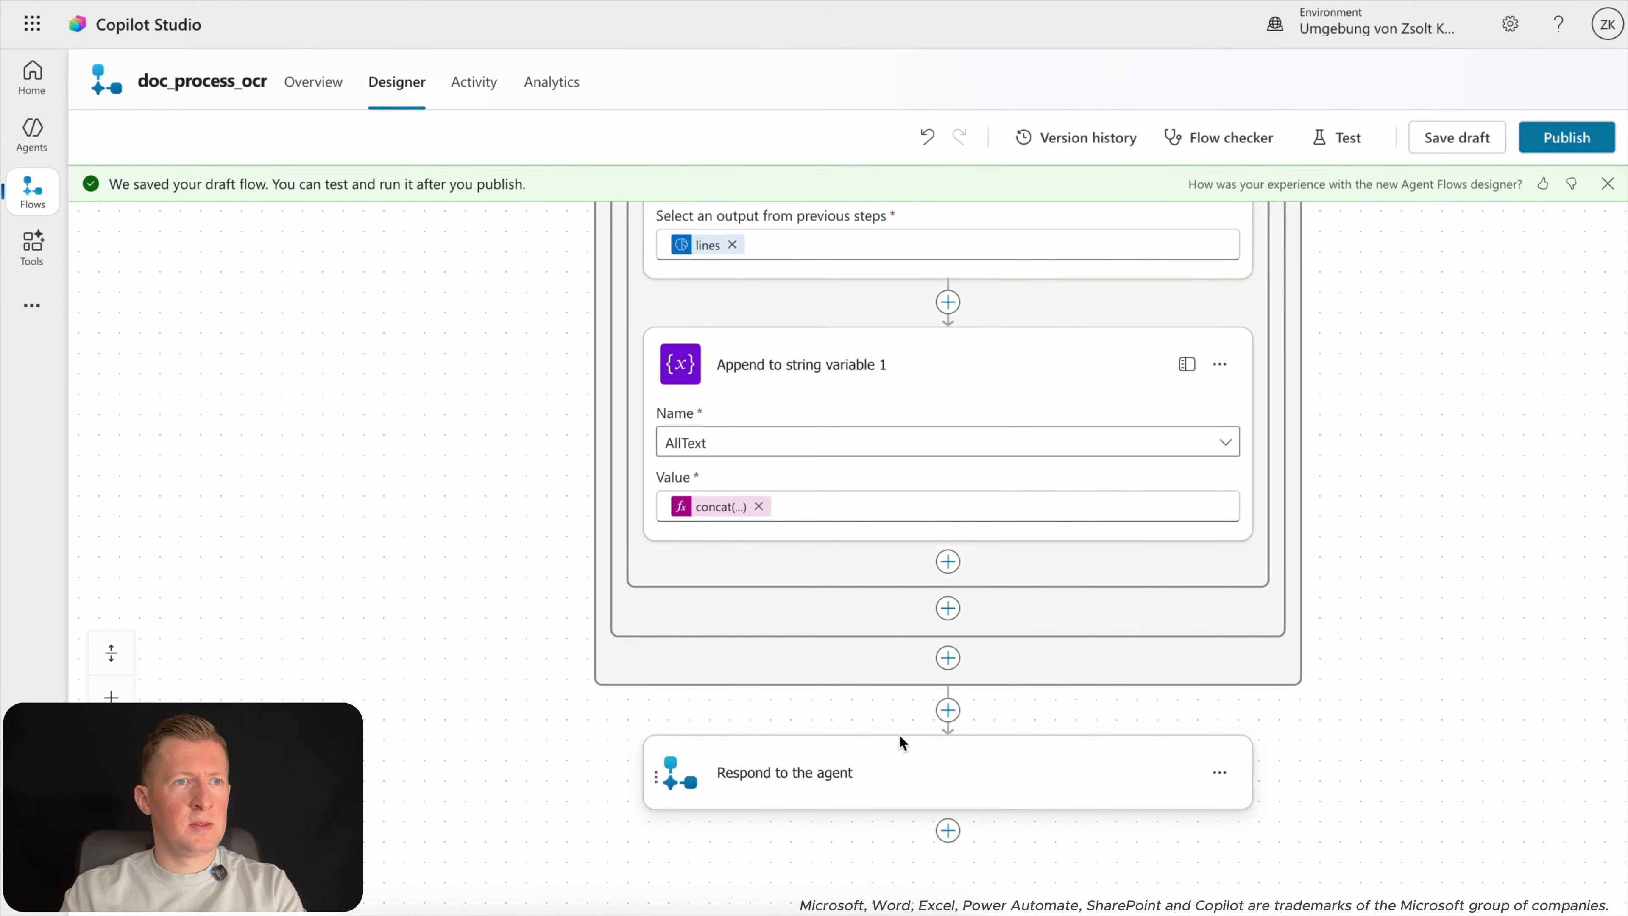
left_click(862, 764)
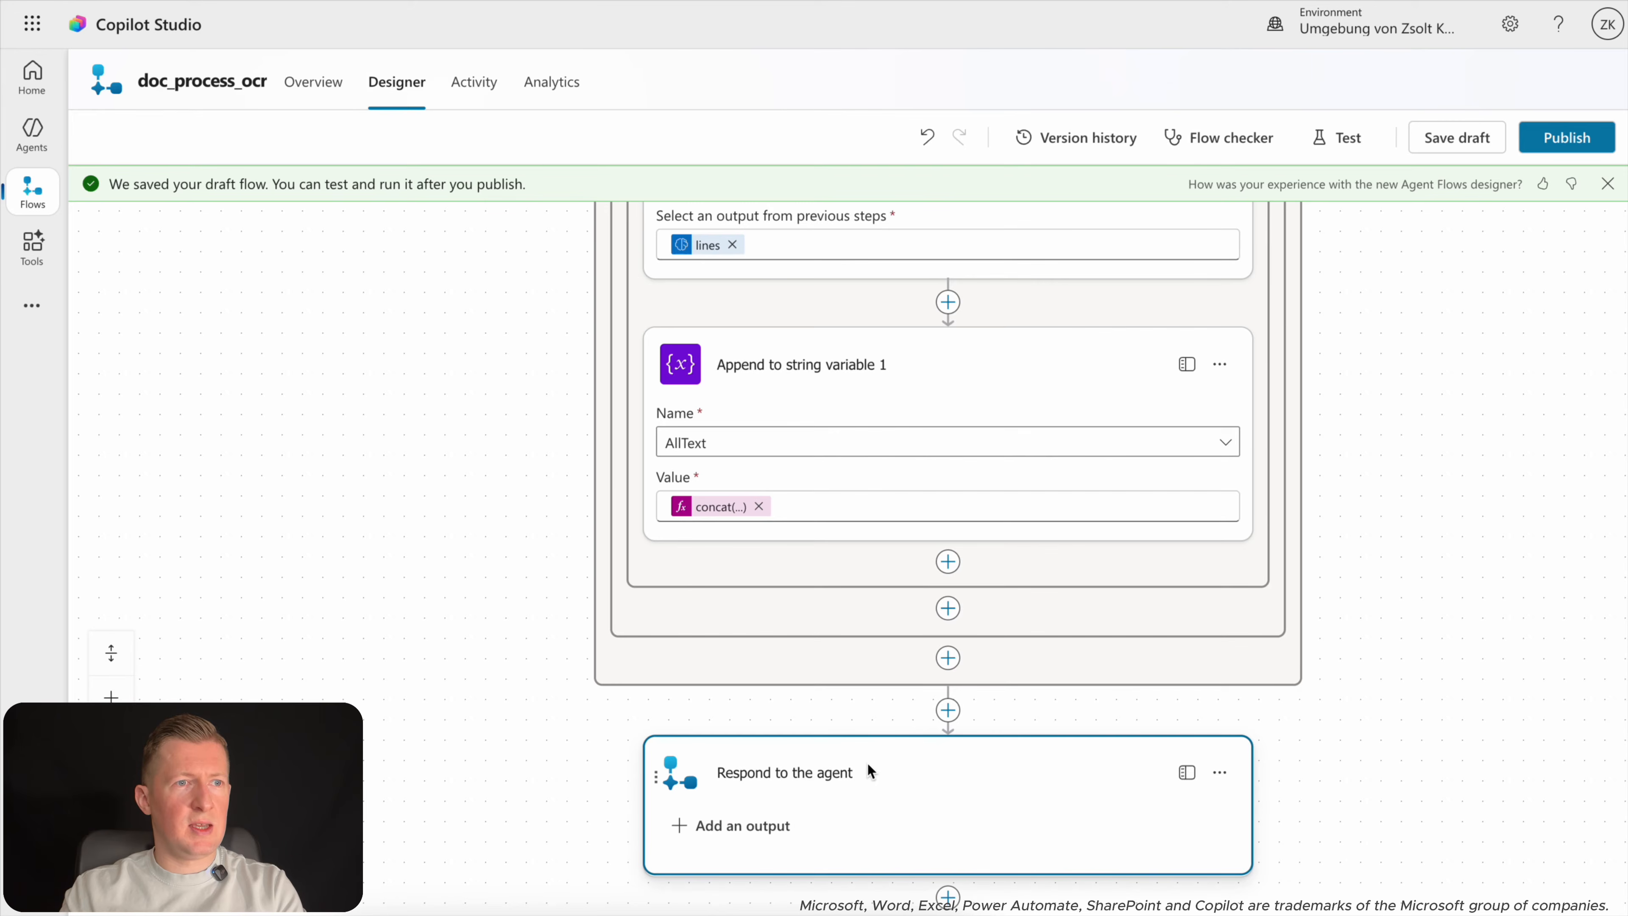
left_click_drag(1355, 793, 1307, 537)
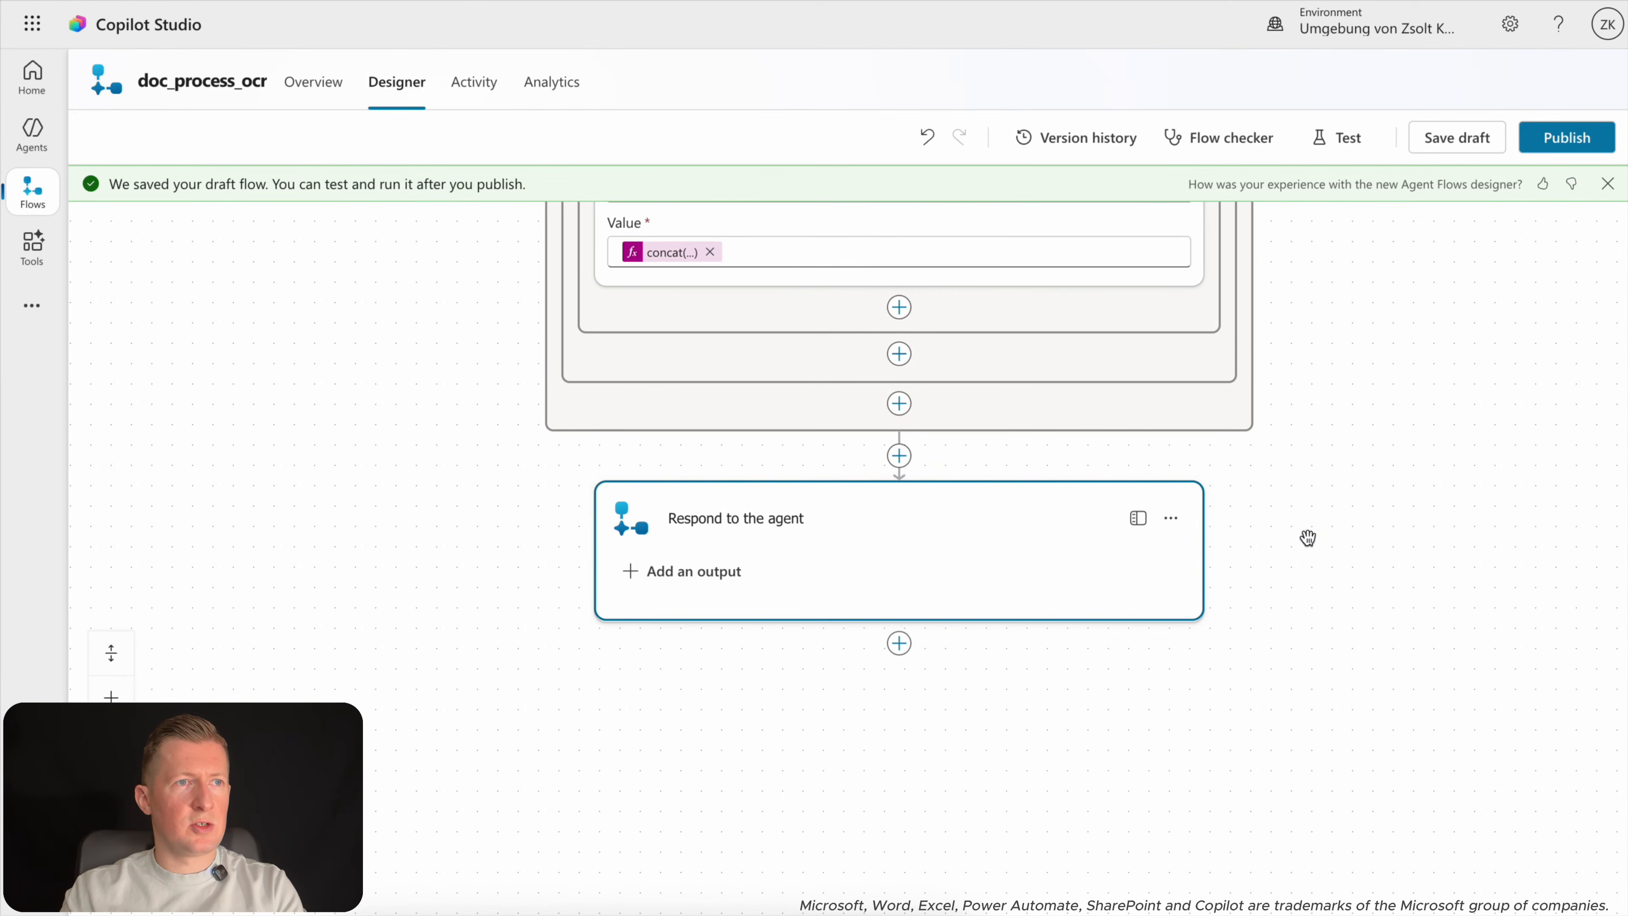
Add a text output named OCR to Respond to the agent, with the AllText variable as its value.
left_click(636, 575)
left_click(655, 640)
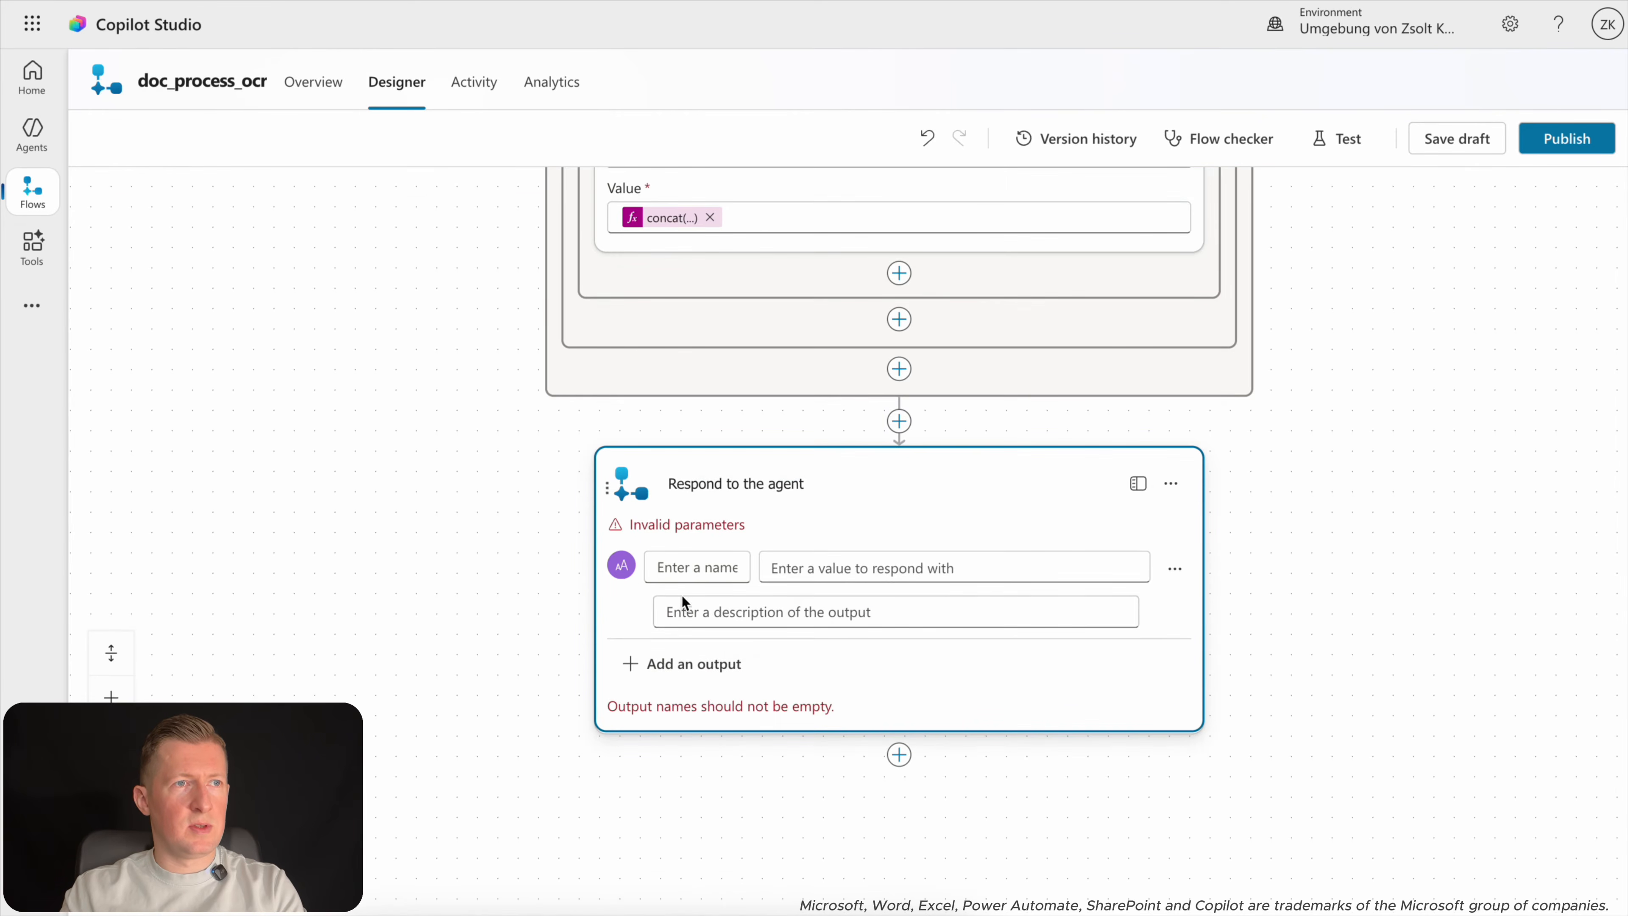
type("OCR")
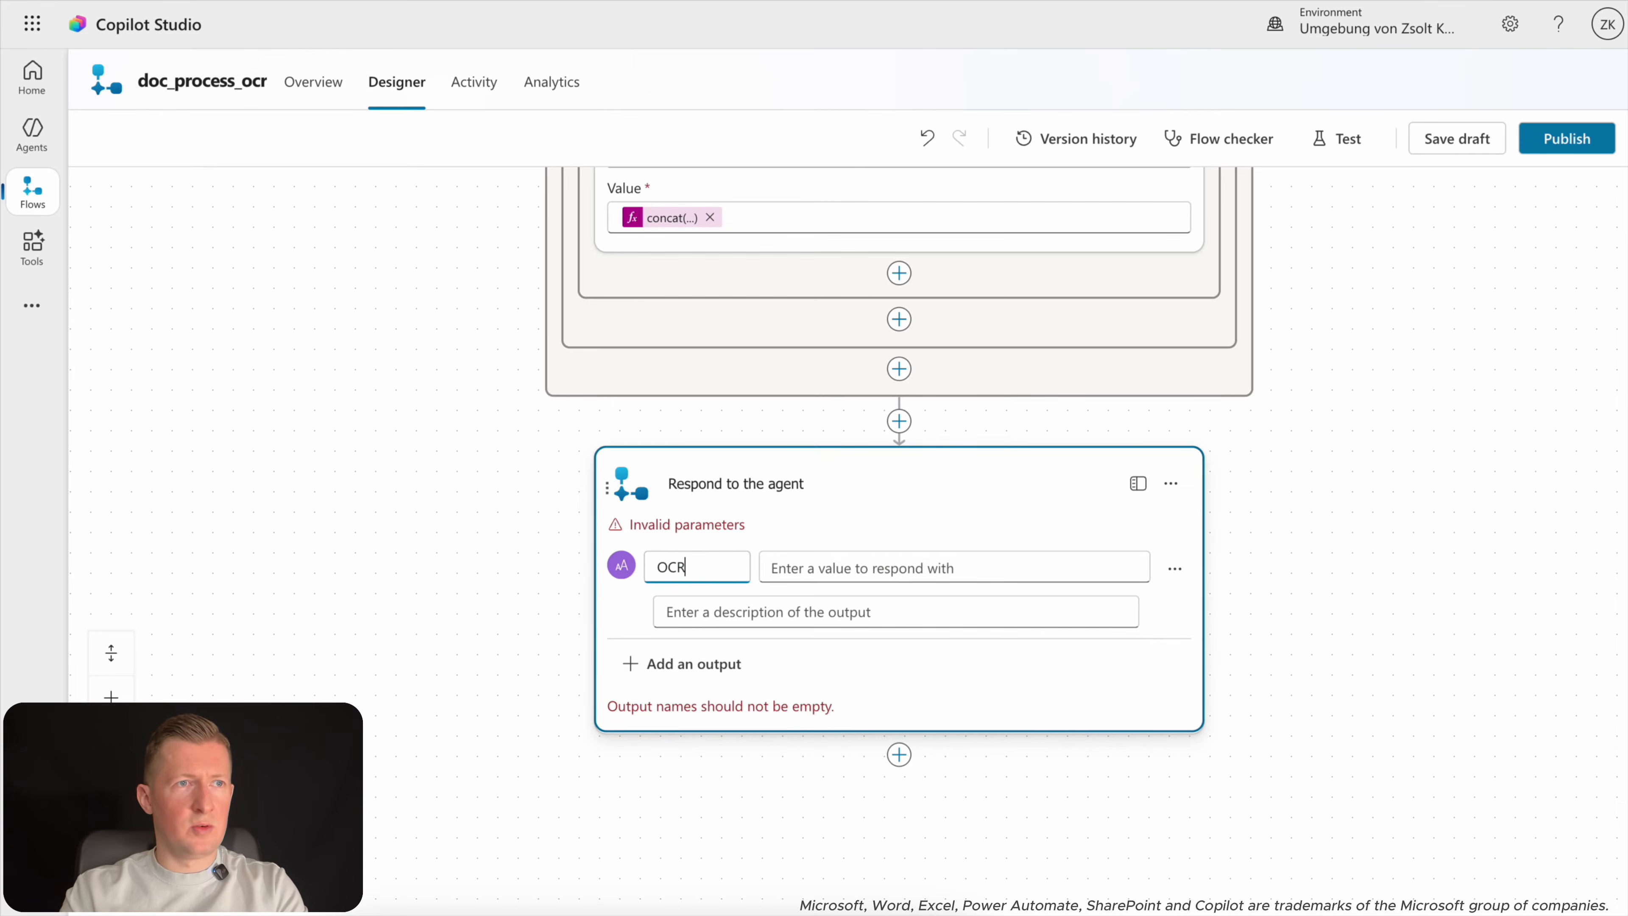
left_click(848, 576)
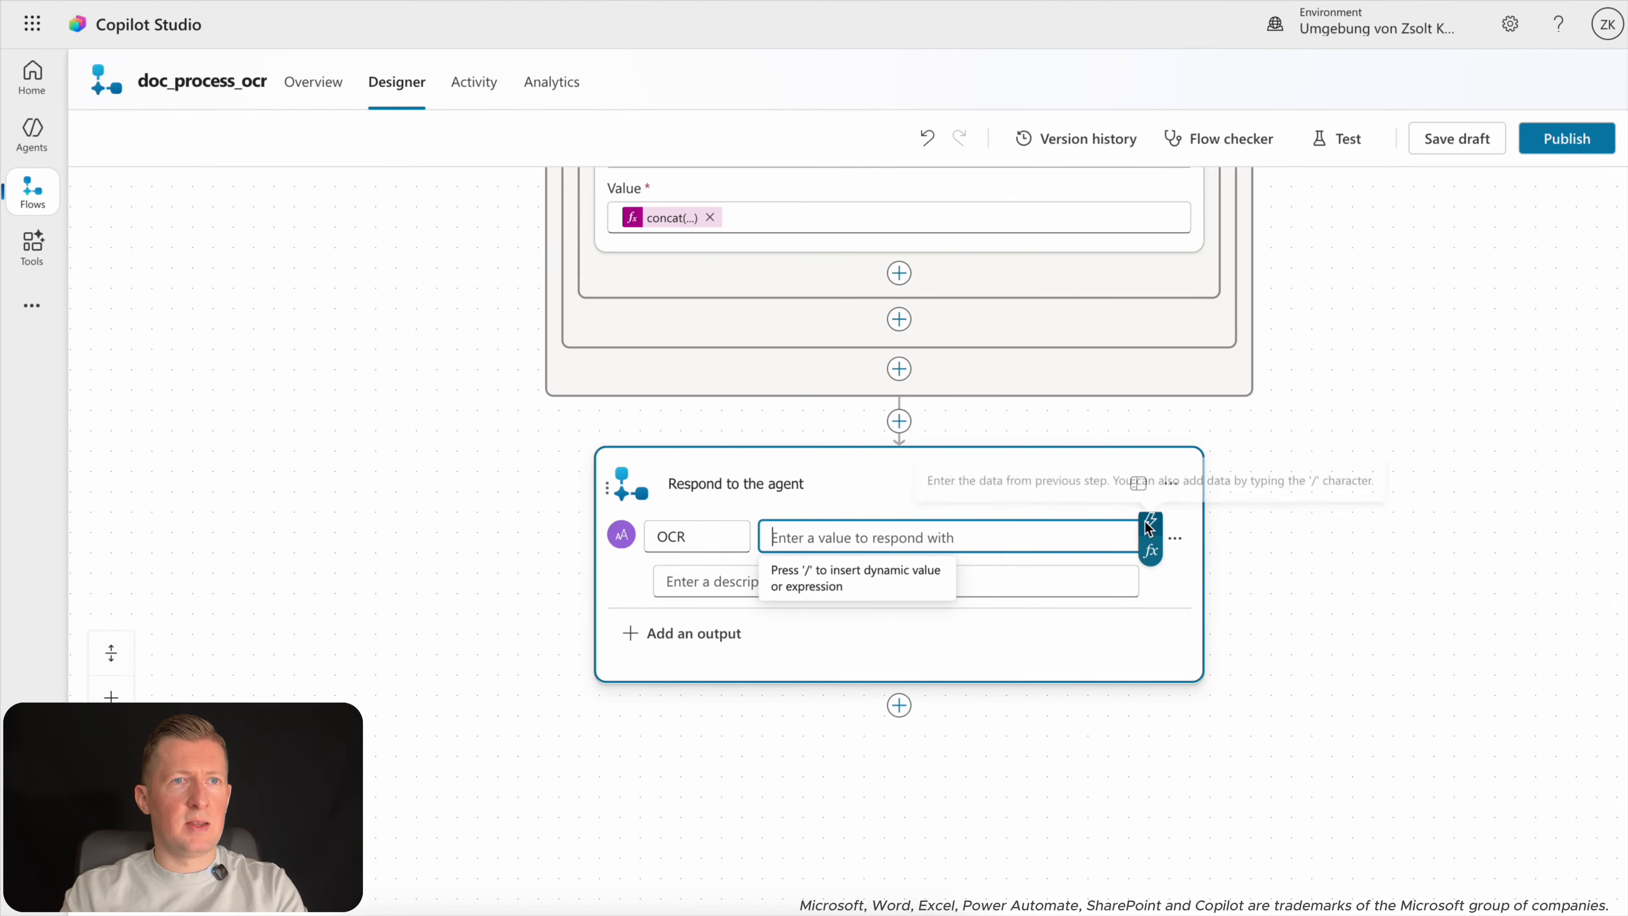
left_click(1148, 537)
left_click(333, 614)
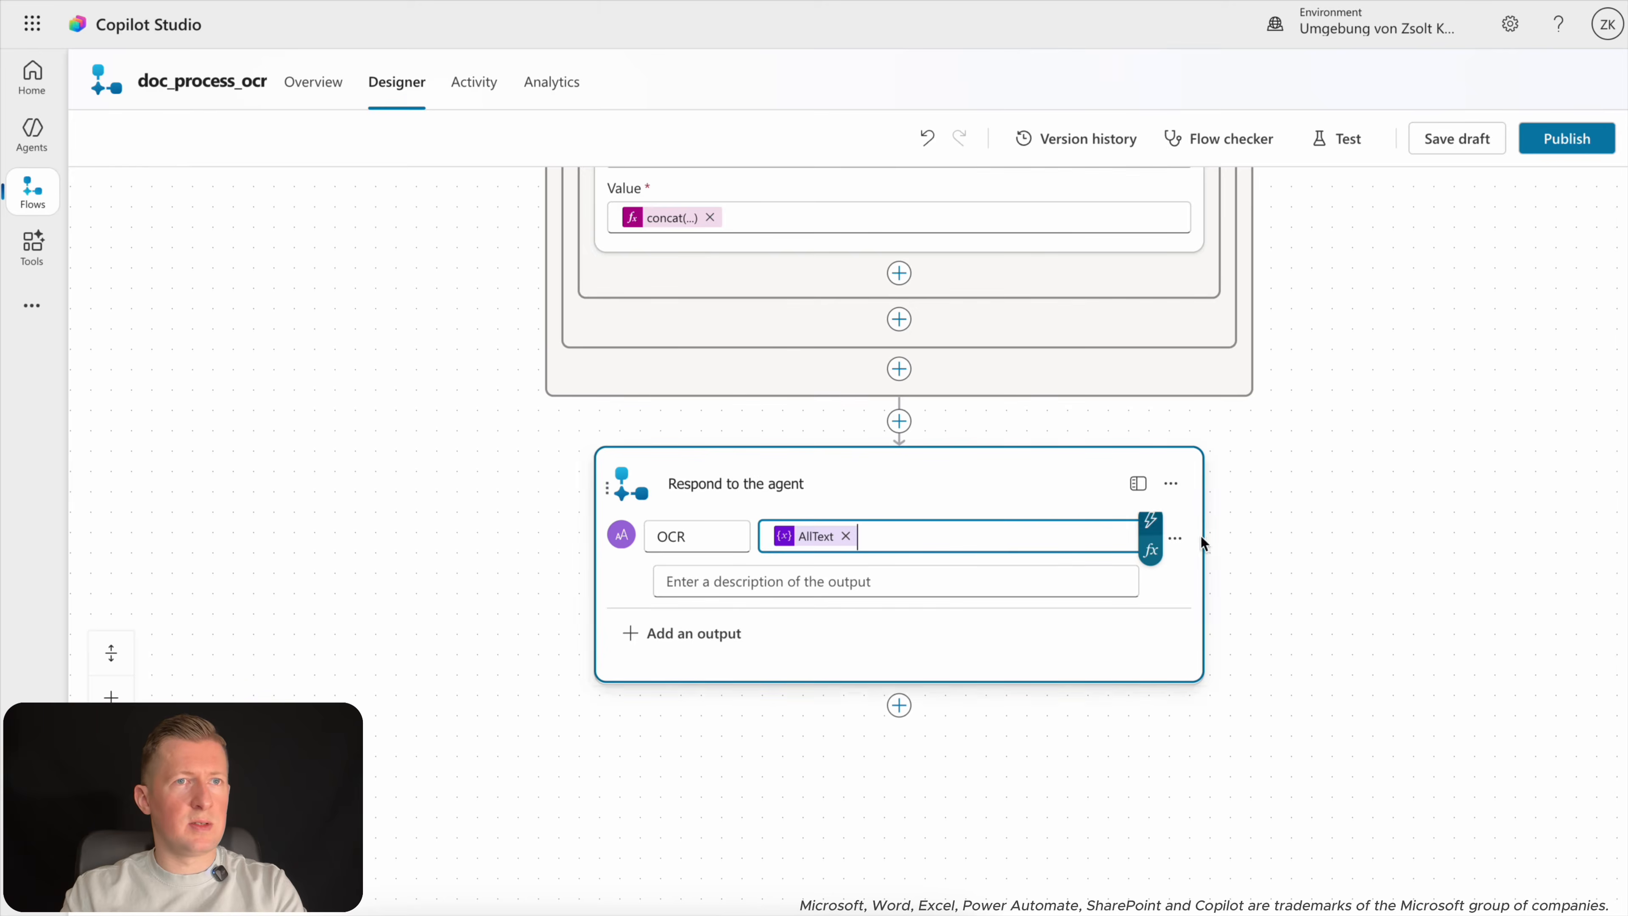
Save the draft of the doc_process_ocr flow and publish it.
left_click(1451, 141)
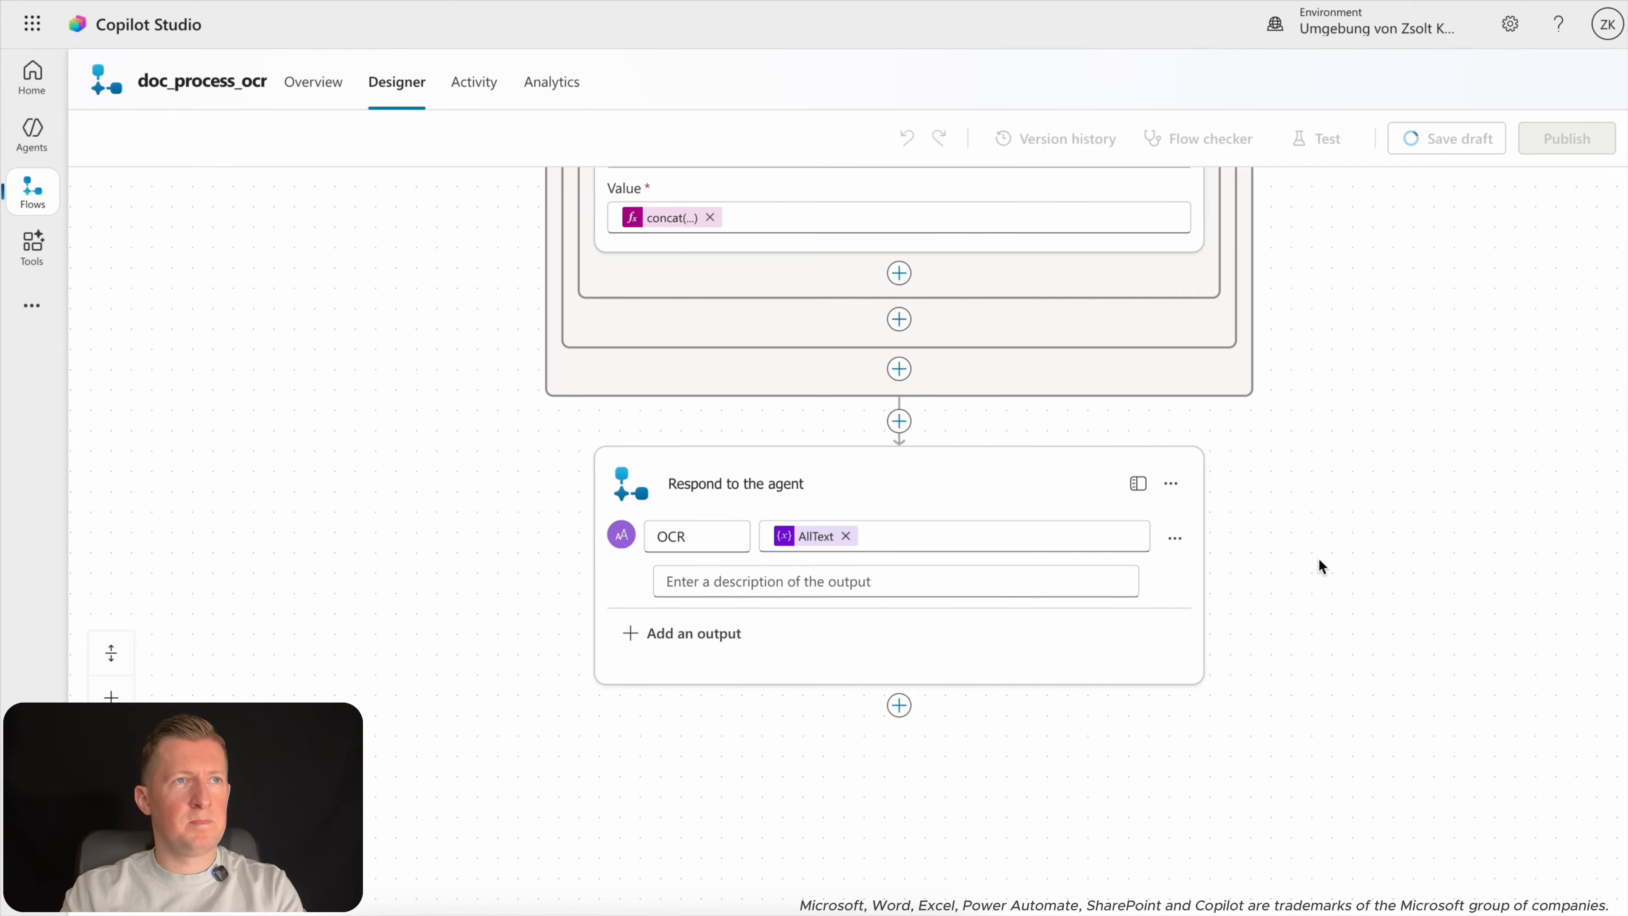
left_click(1556, 145)
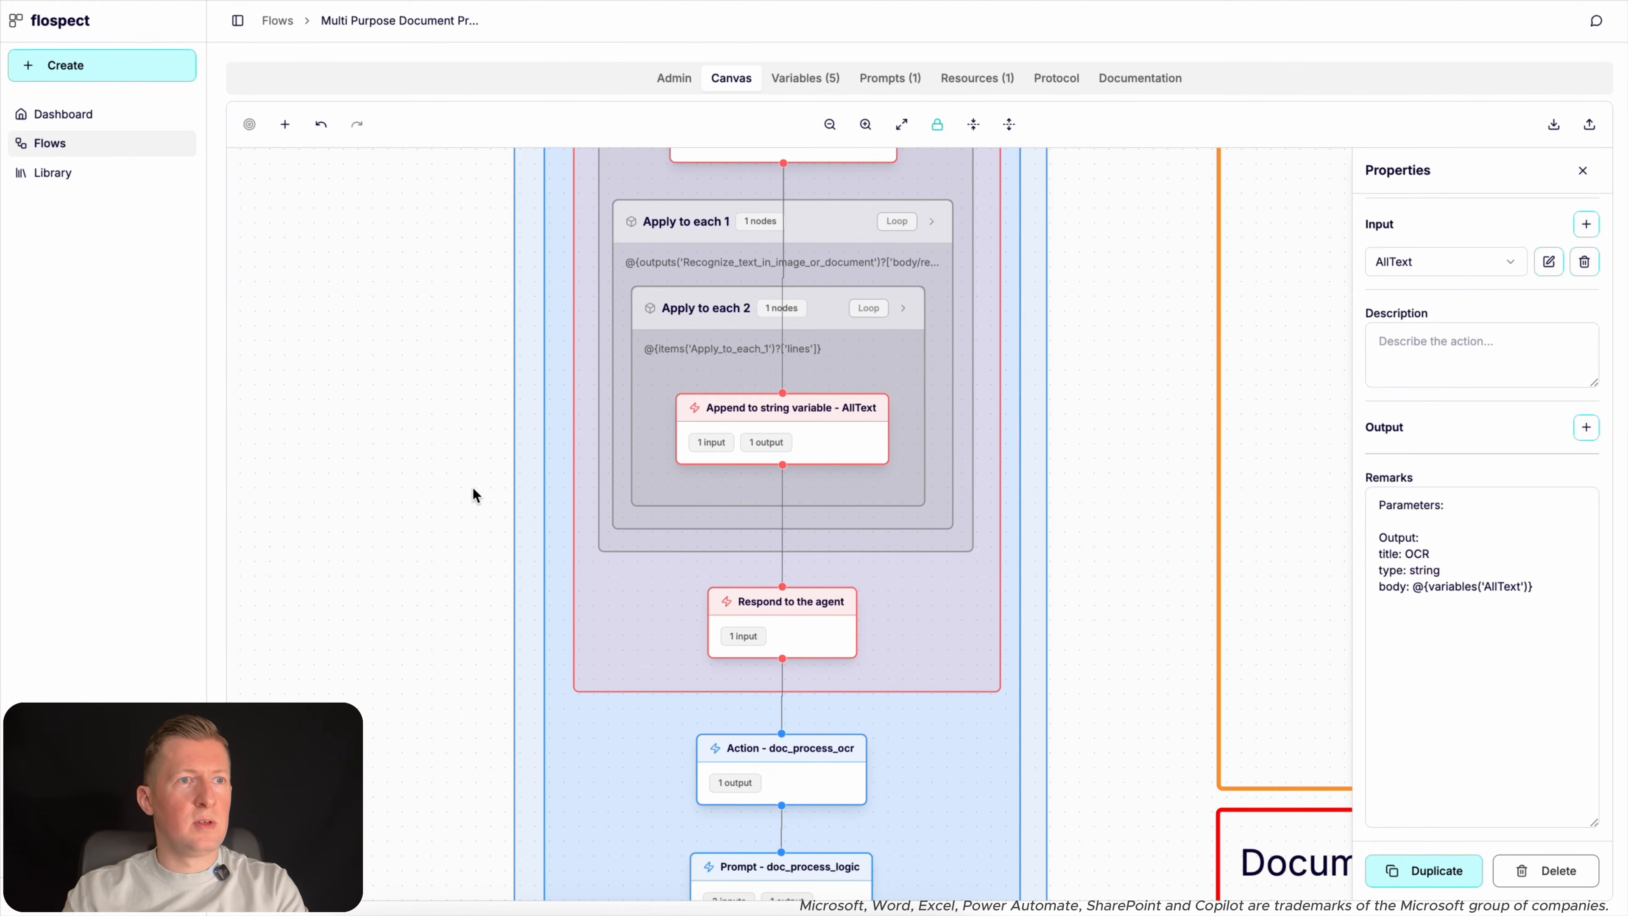
In oartagent's doc_process topic, add the doc_process_ocr flow as a tool after the Set variable value node.
scroll(473, 487, "down", 5)
left_click_drag(319, 443, 550, 566)
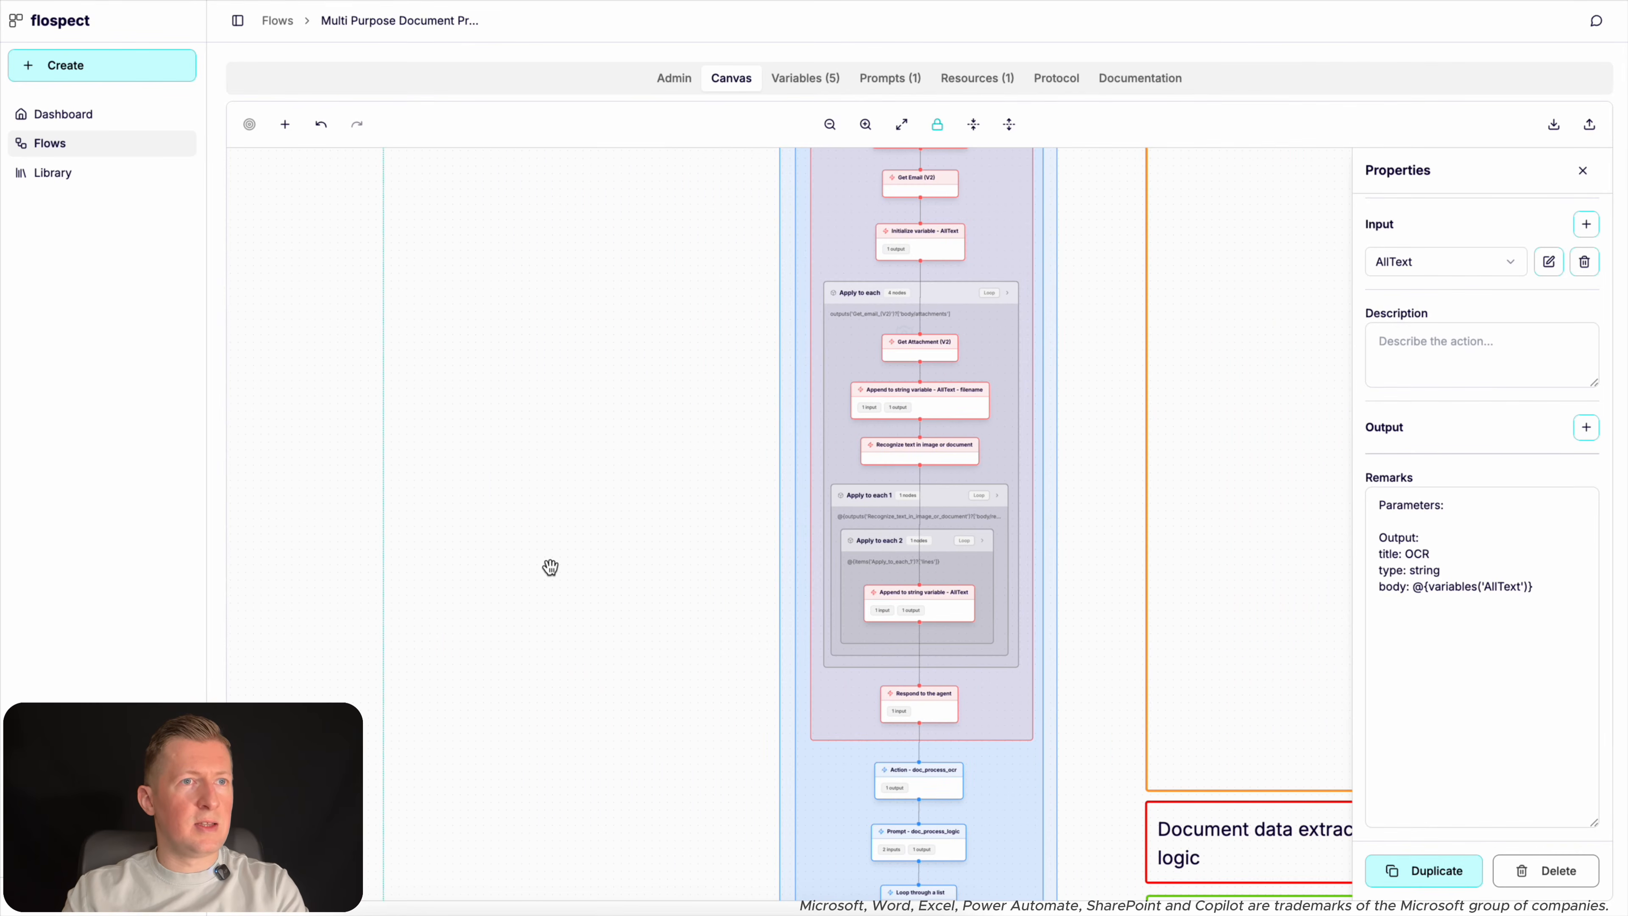
left_click_drag(679, 694, 523, 519)
scroll(660, 570, "up", 3)
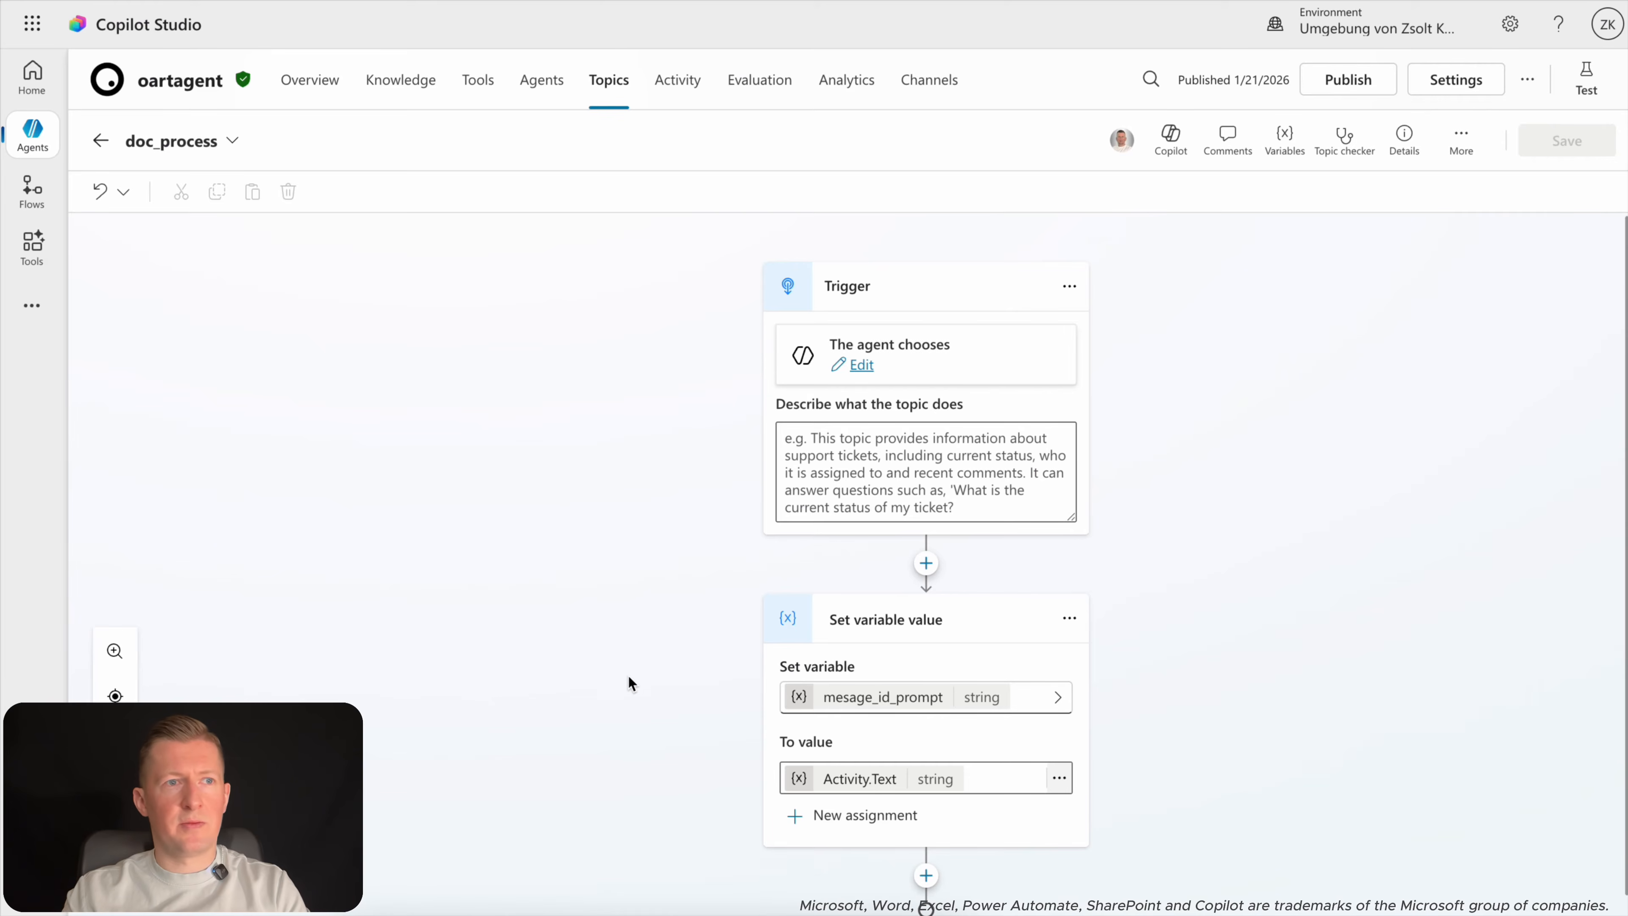
left_click_drag(629, 673, 503, 645)
scroll(503, 648, "down", 1)
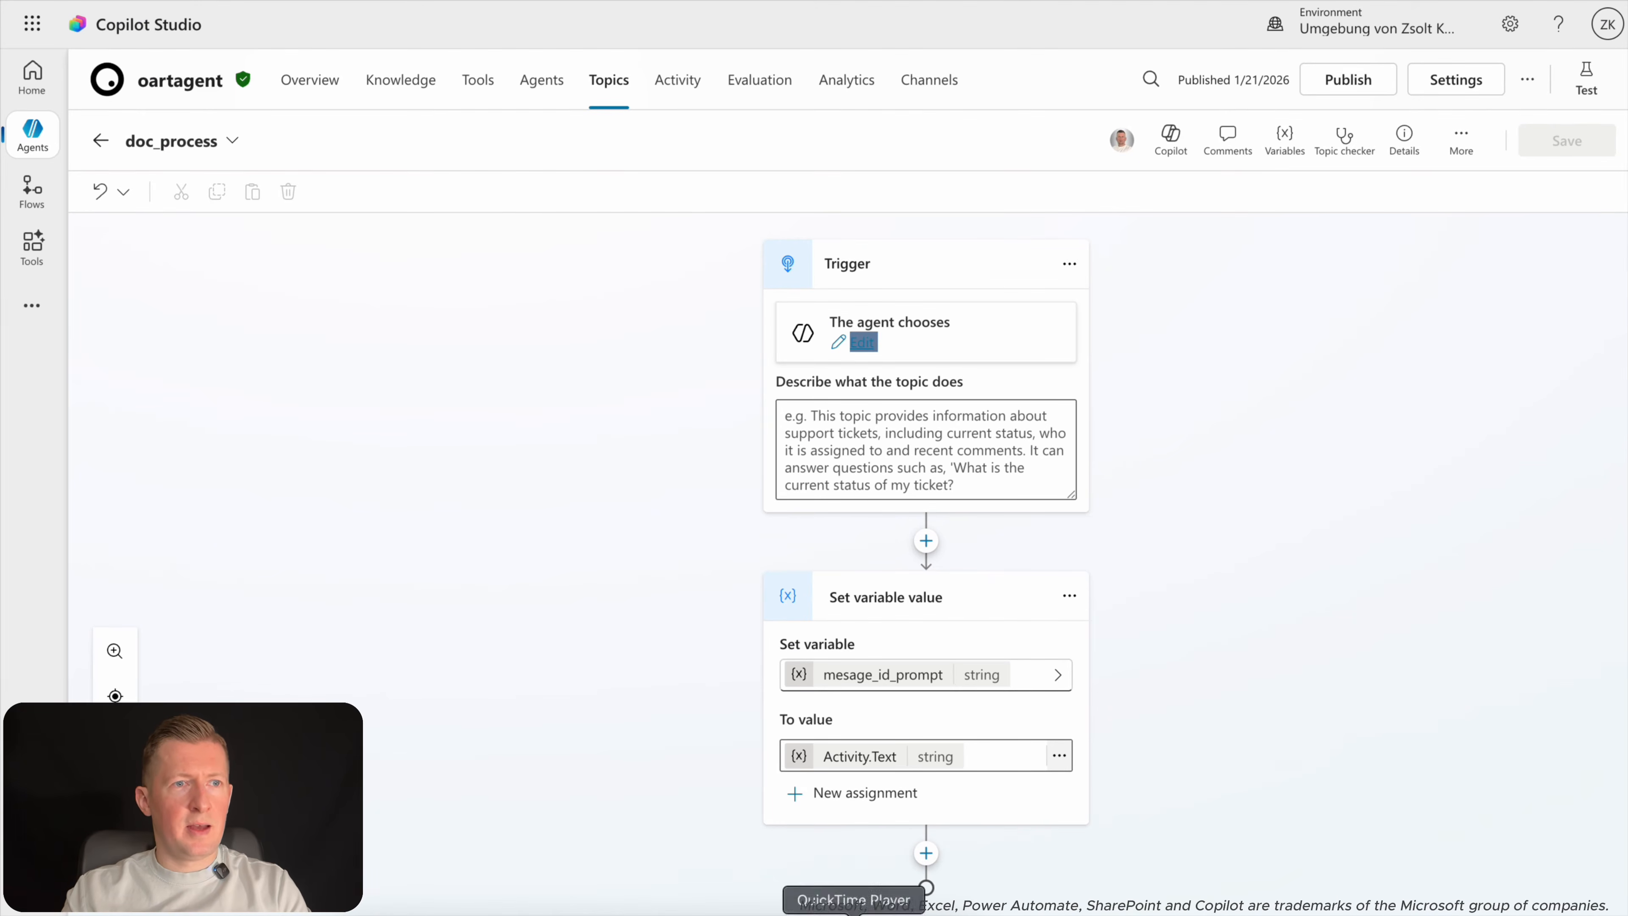
left_click(925, 853)
left_click(1158, 757)
left_click(926, 853)
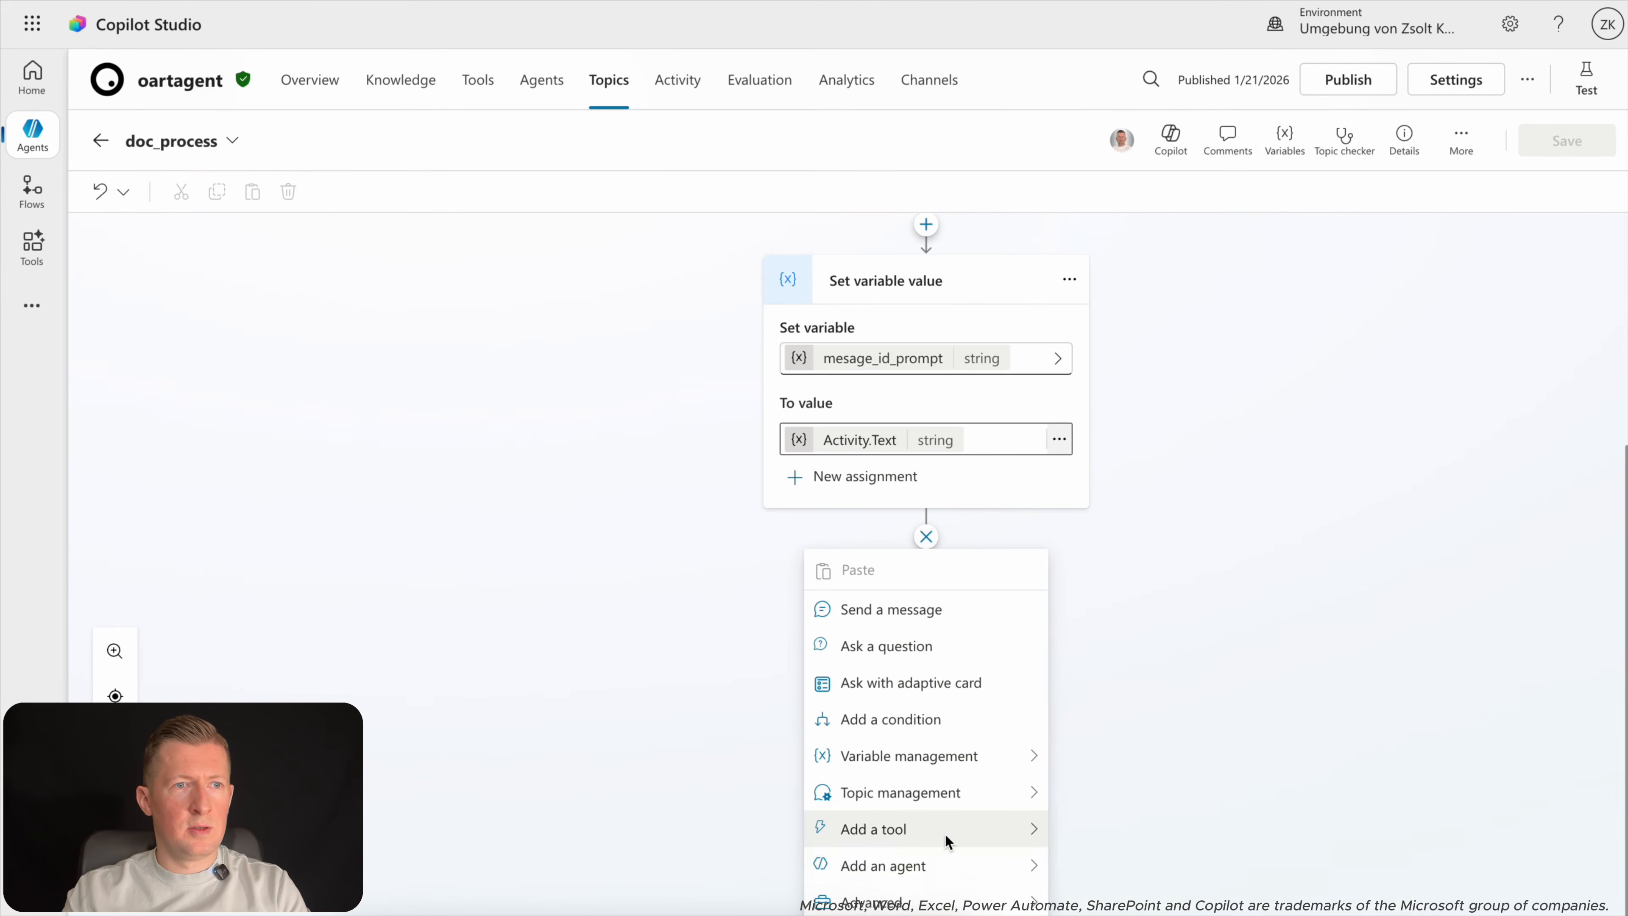
left_click(944, 834)
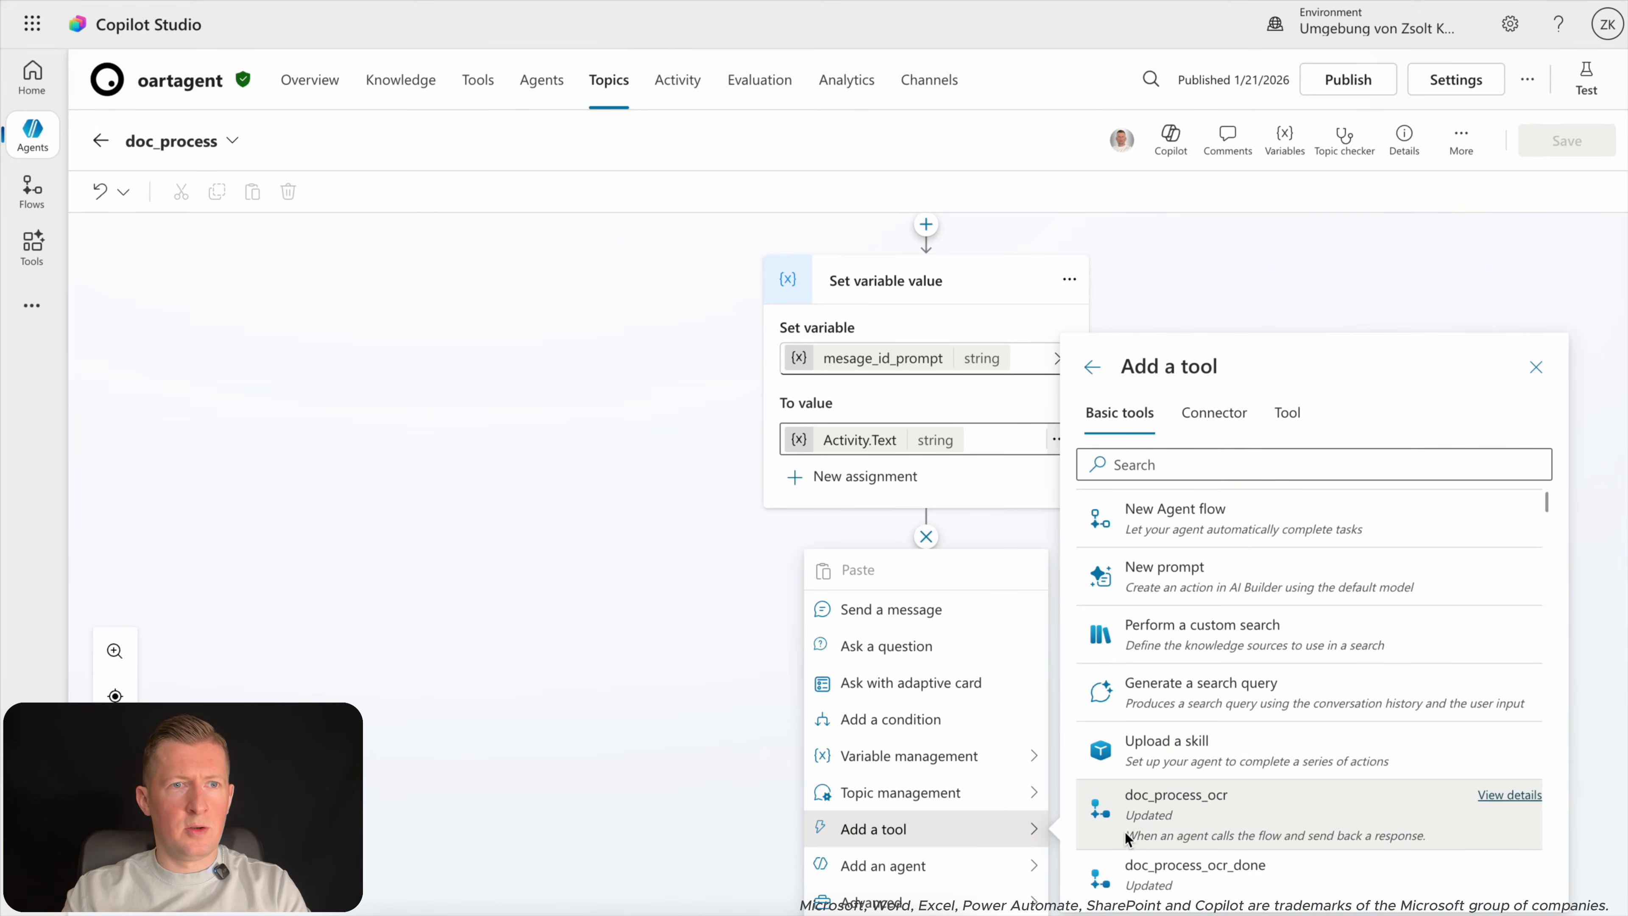
left_click(1157, 804)
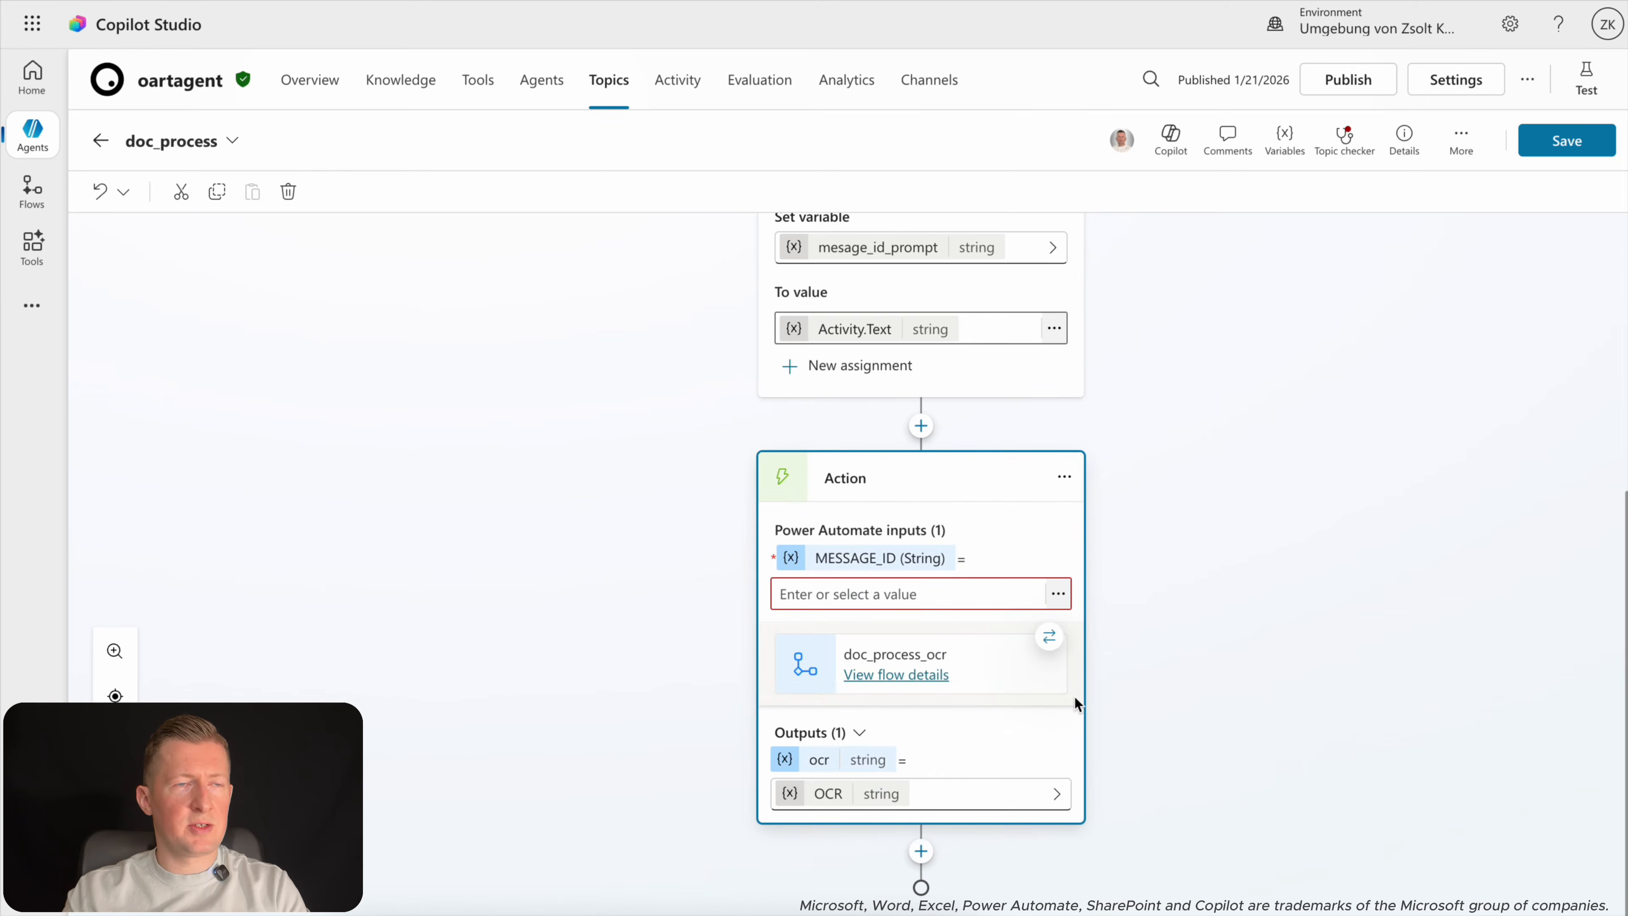
Set the MESSAGE_ID input of the doc_process_ocr action to the custom variable mesage_id_prompt.
left_click(1057, 595)
left_click(1175, 548)
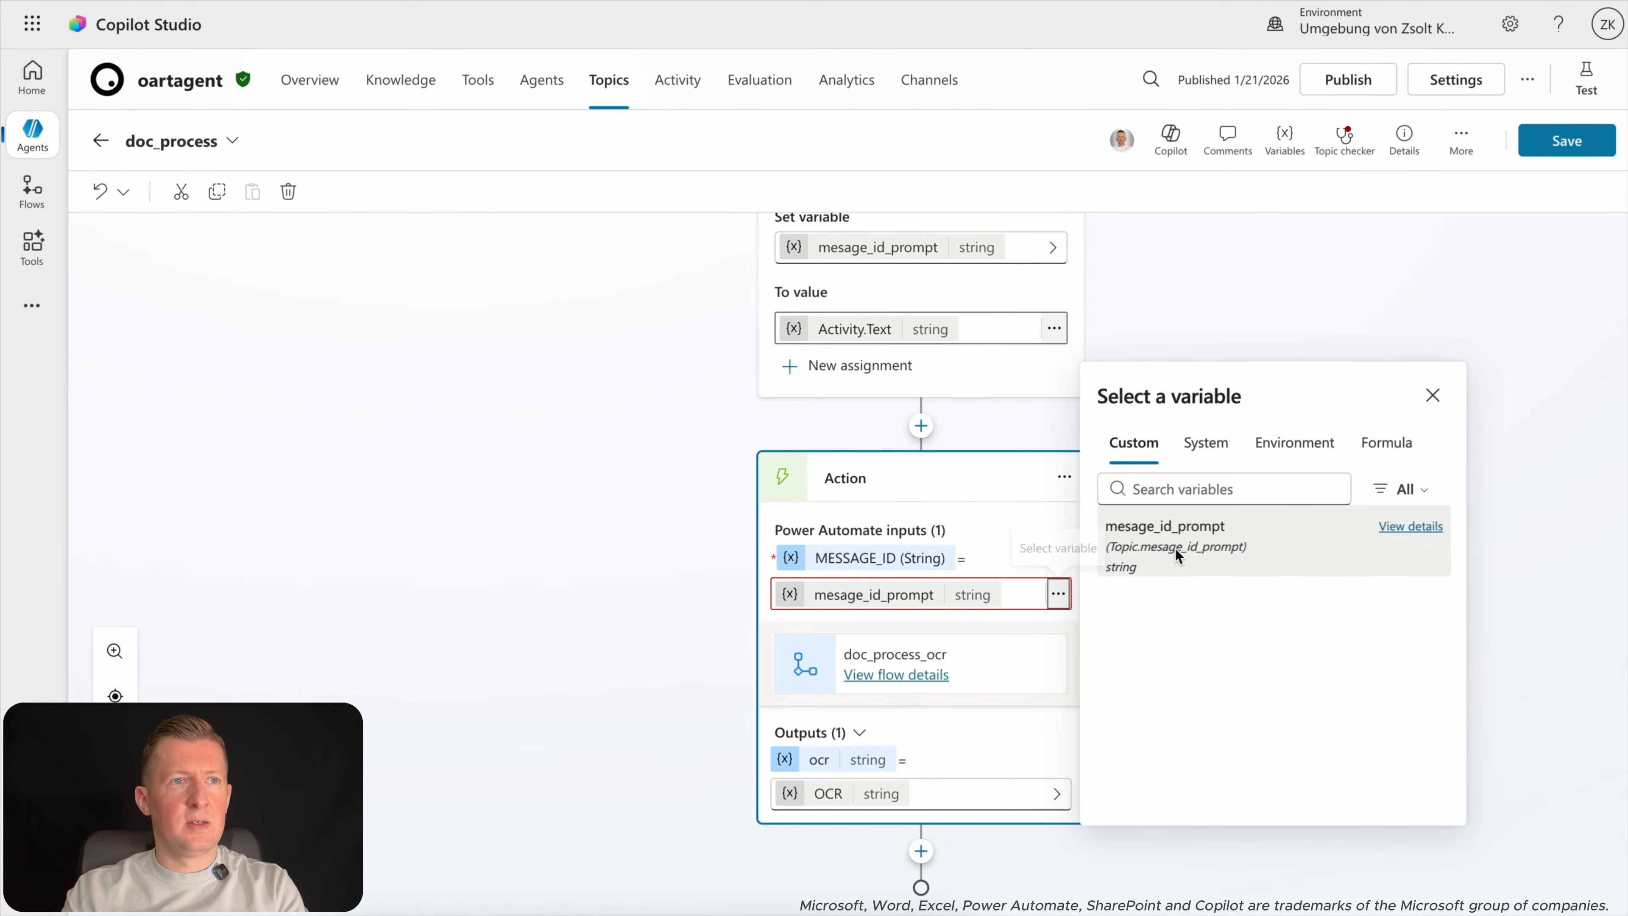
left_click(1267, 314)
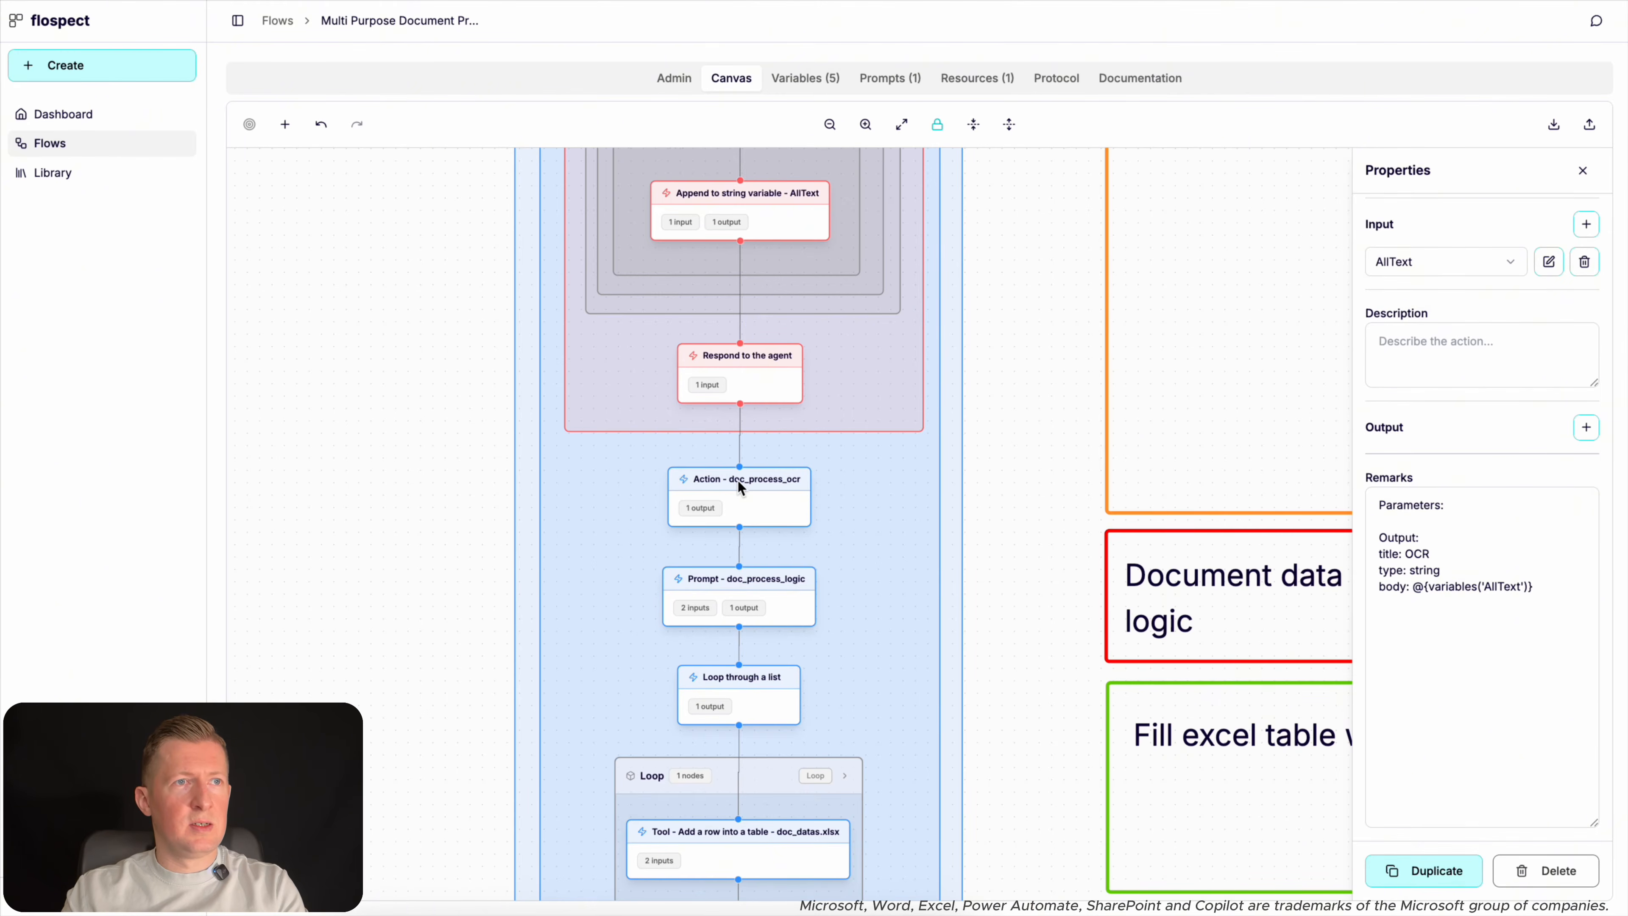
Check the OCR output variable of the Action - doc_process_ocr node in flospect, and save the doc_process topic in Copilot Studio.
left_click(738, 480)
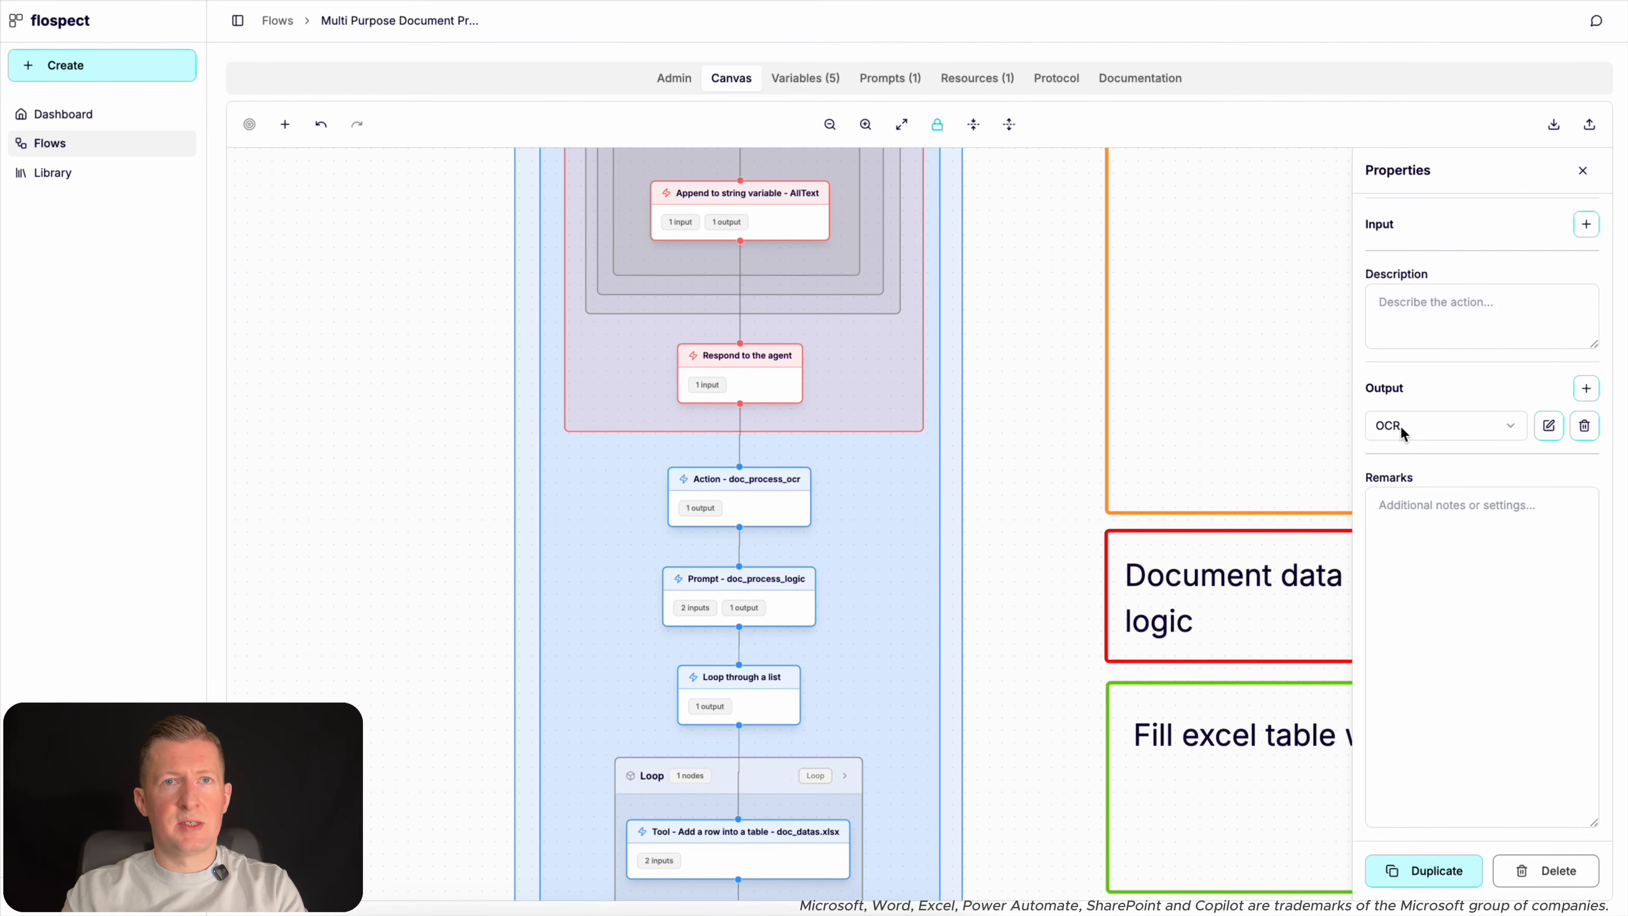
left_click(1548, 427)
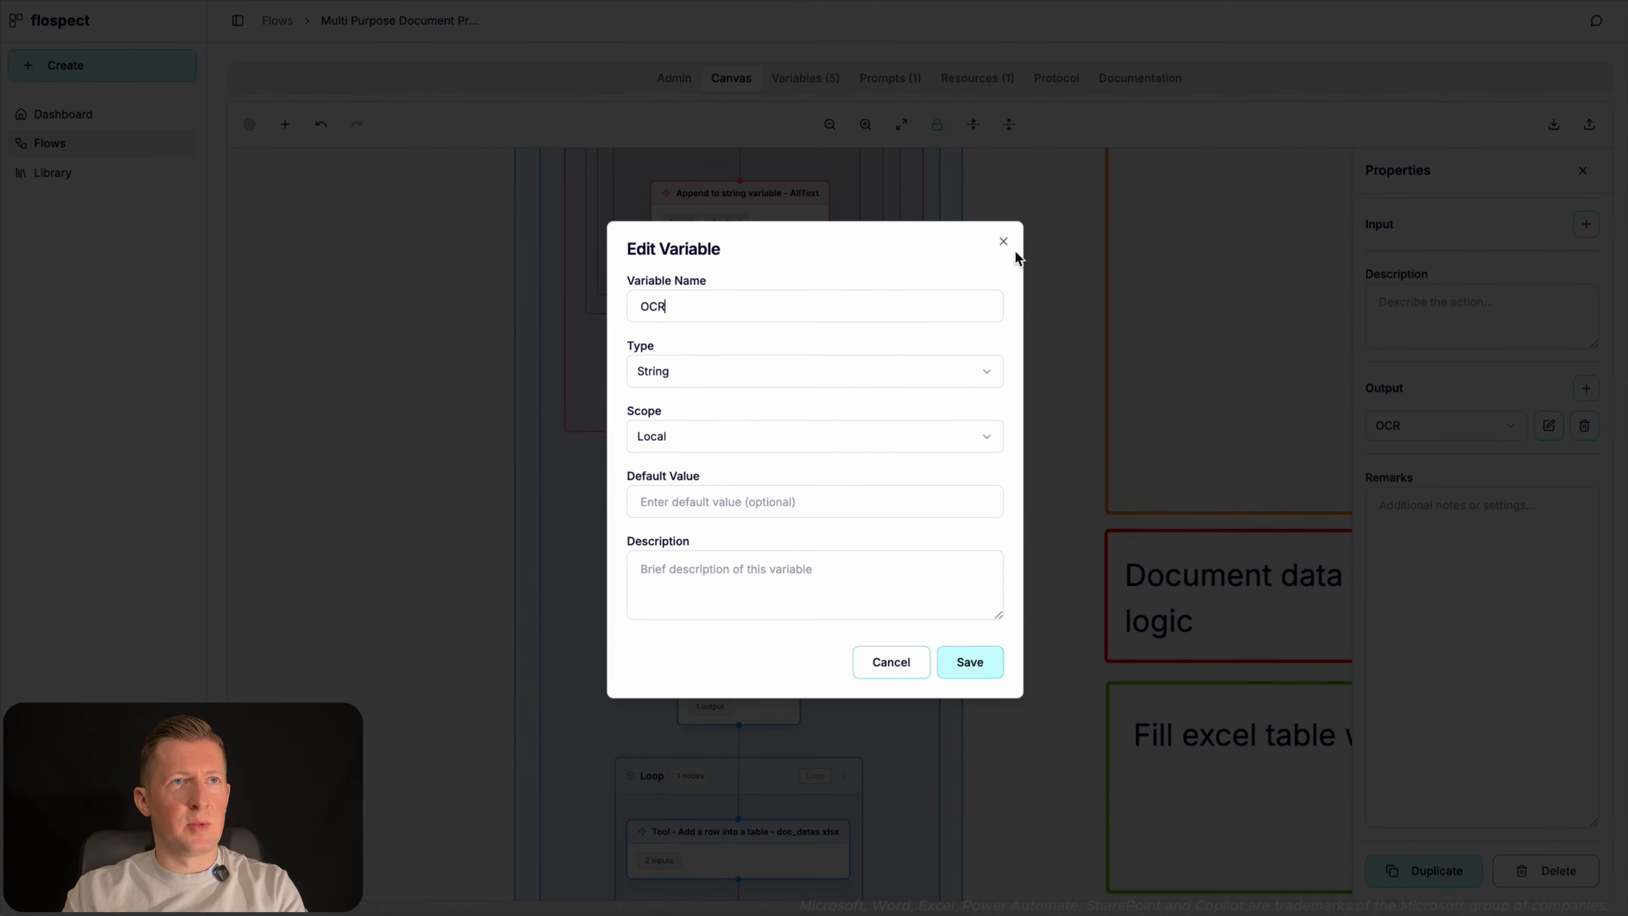
left_click(1003, 241)
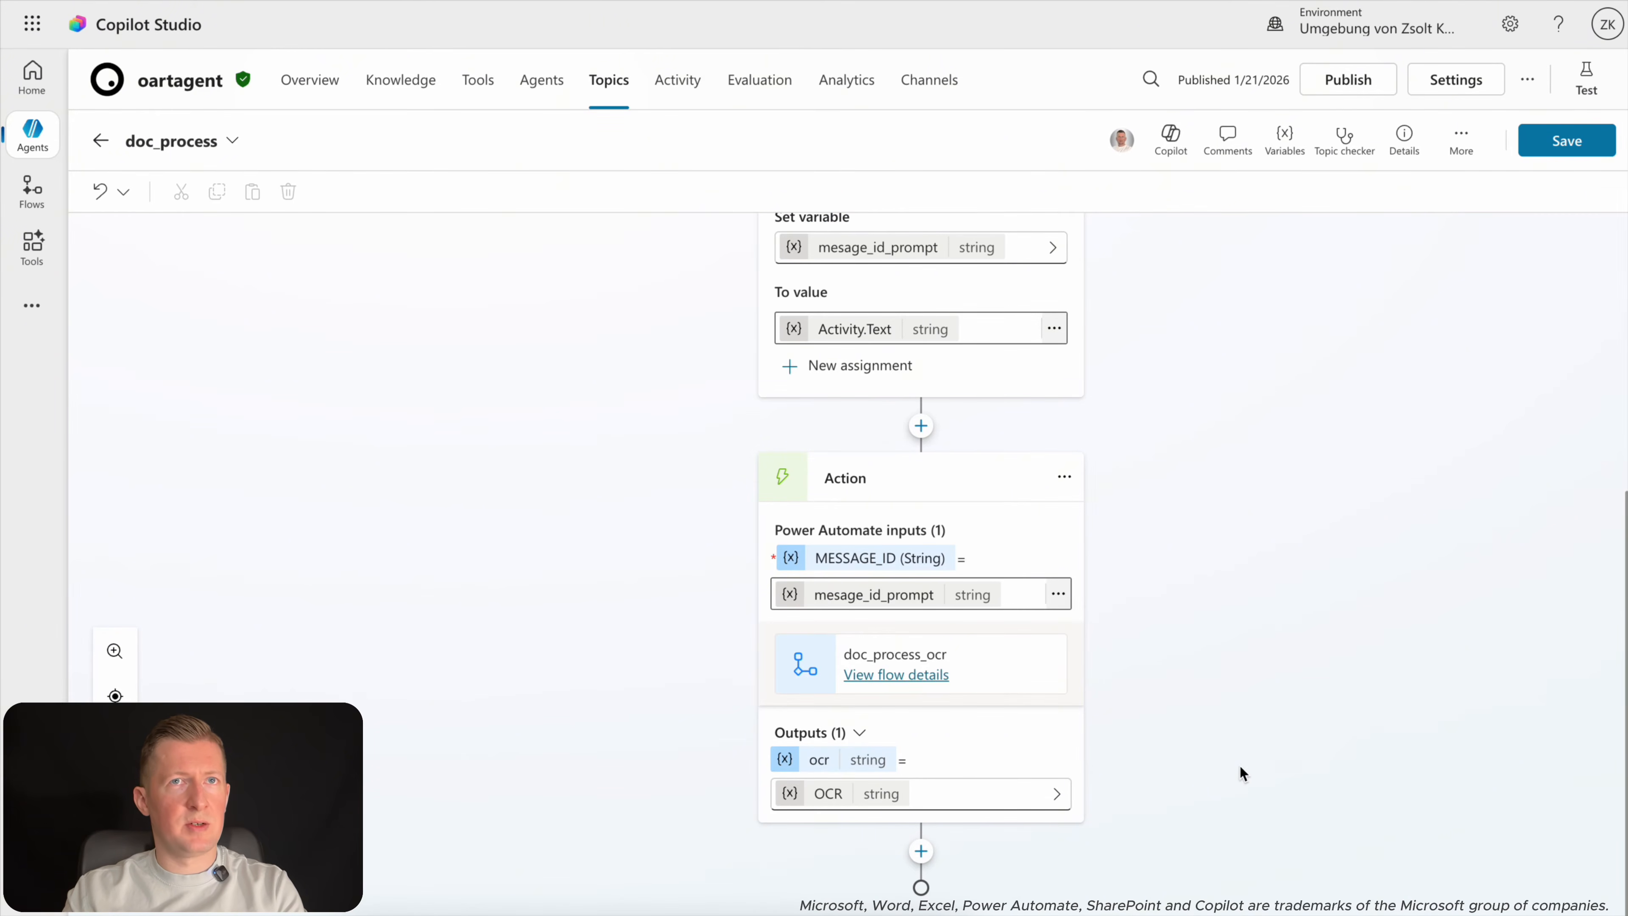
left_click(1564, 141)
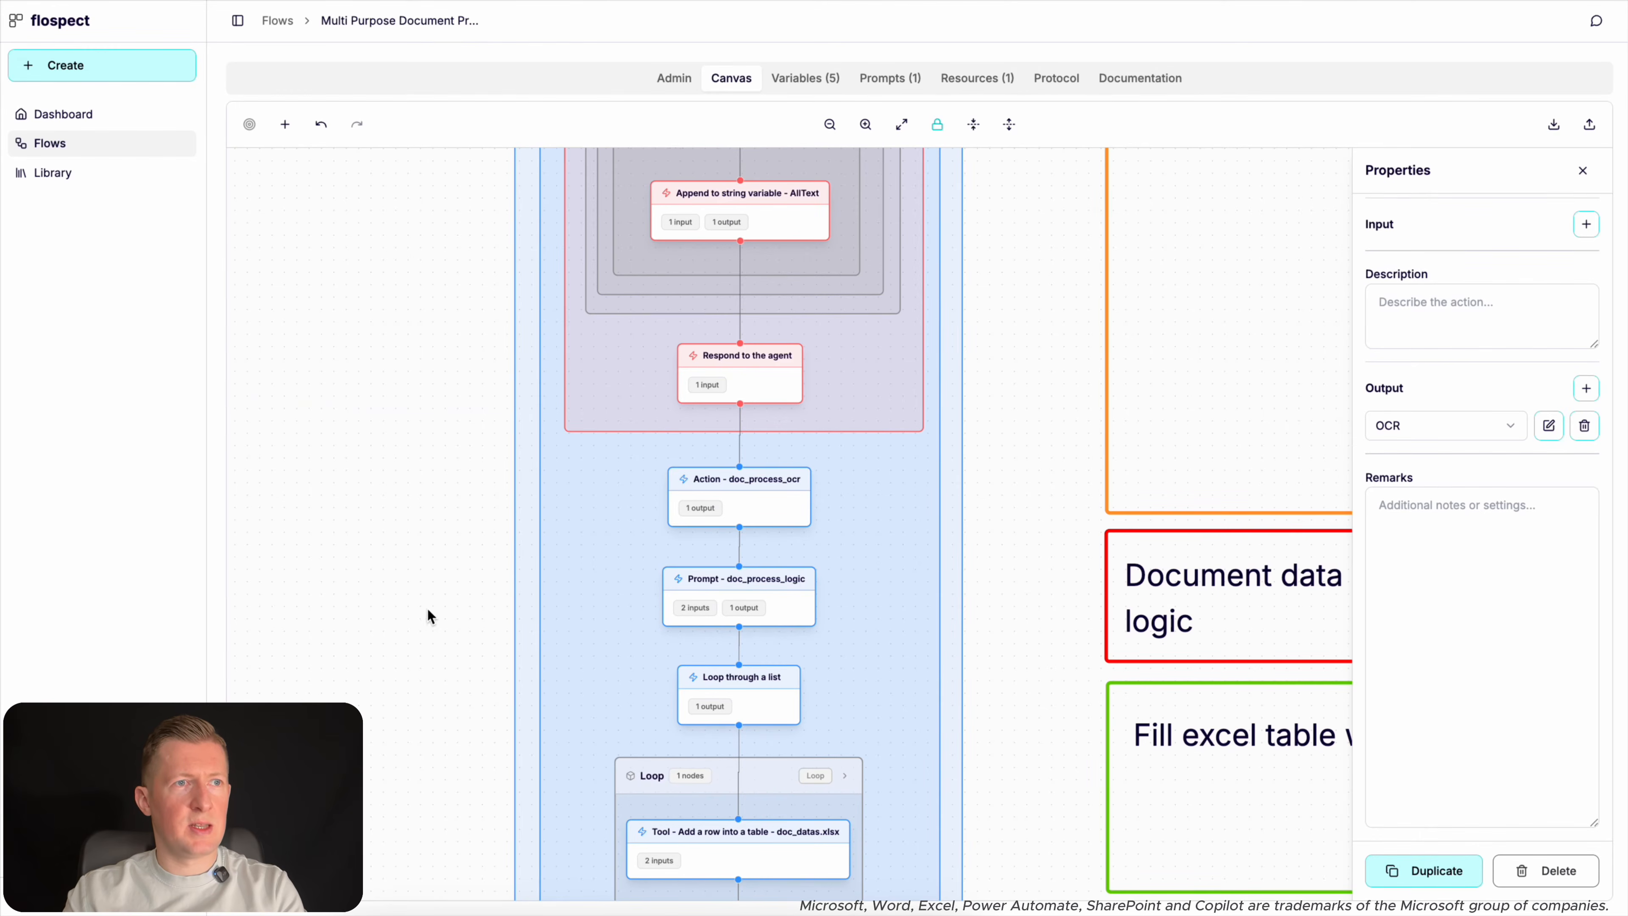
In flospect, copy the prompt name doc_process_logic from the Prompt - doc_process_logic node's input.
left_click_drag(428, 614, 428, 570)
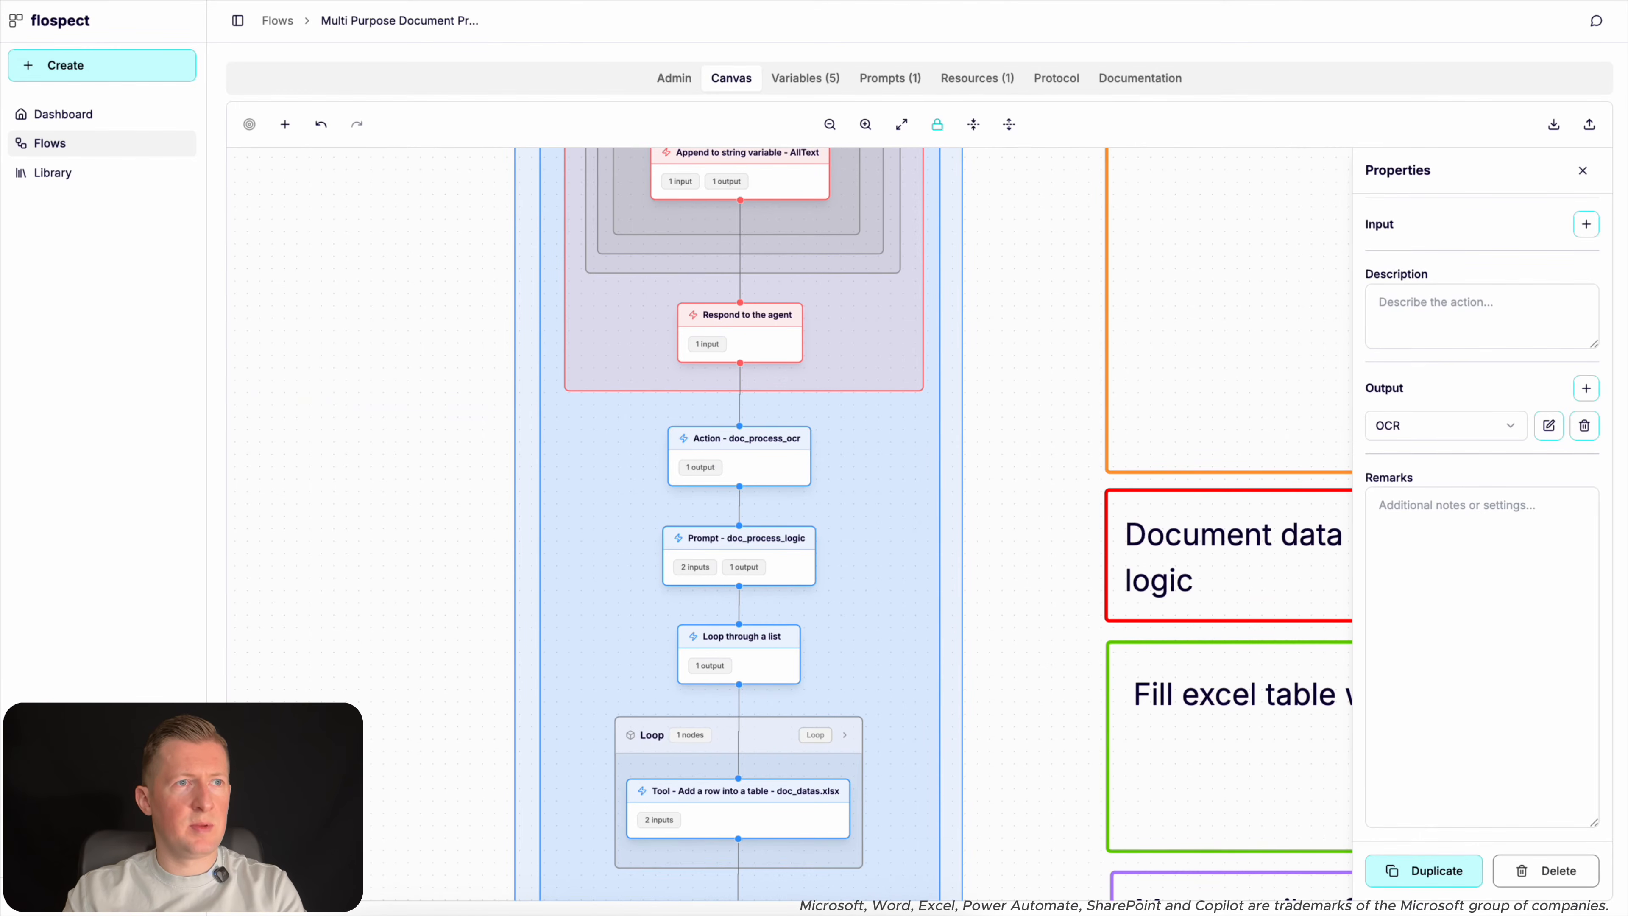
left_click(714, 544)
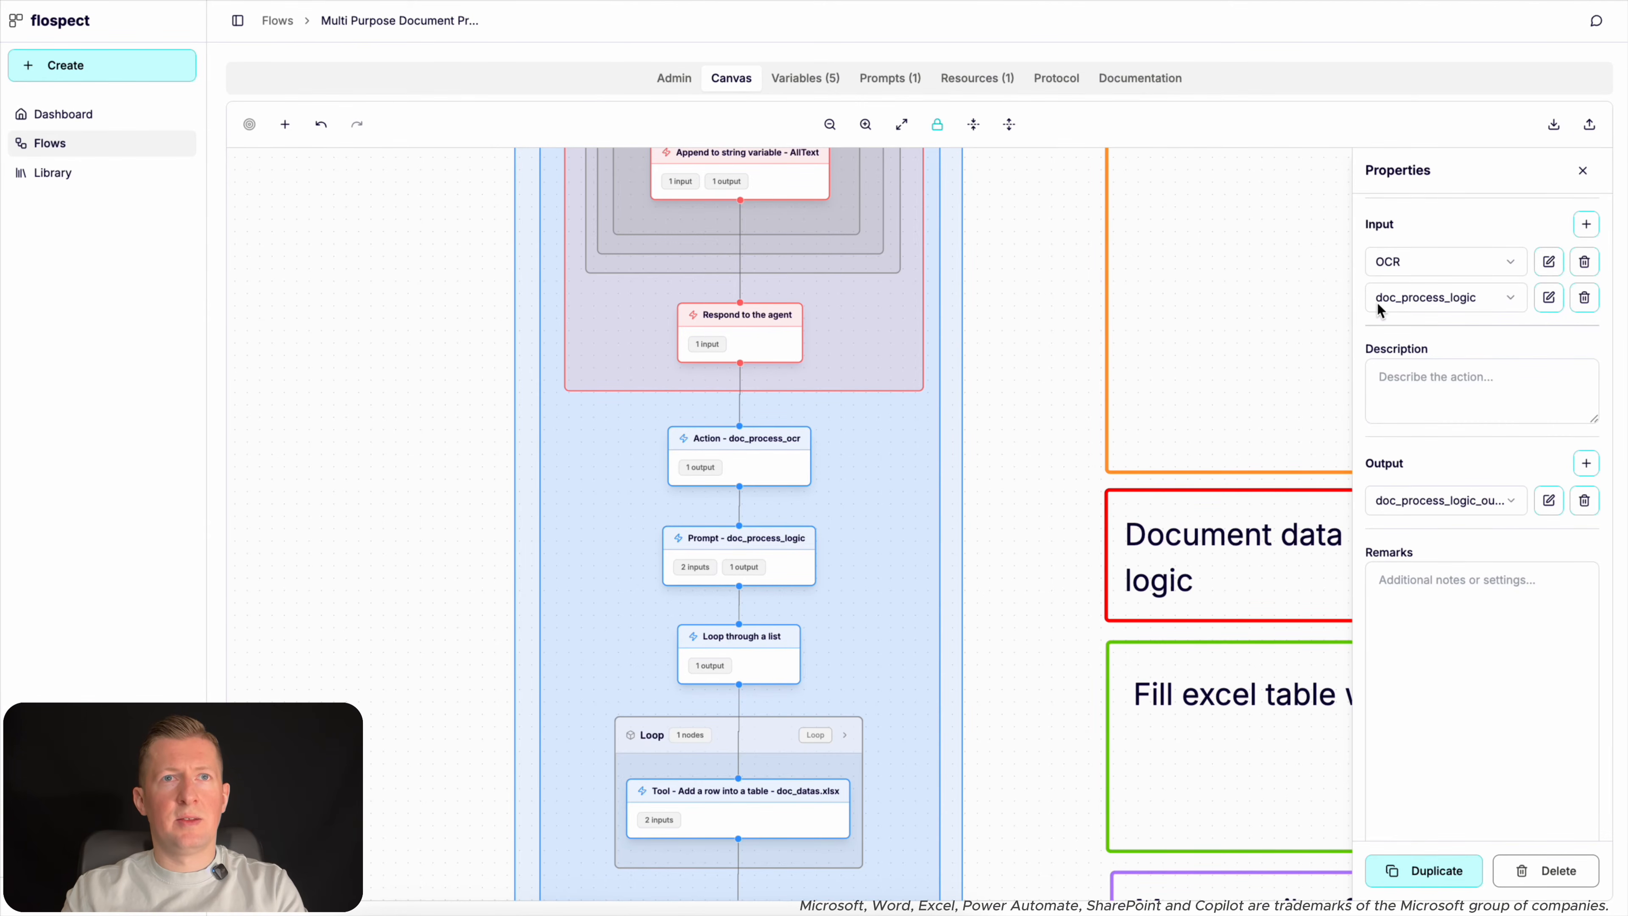
left_click(1549, 299)
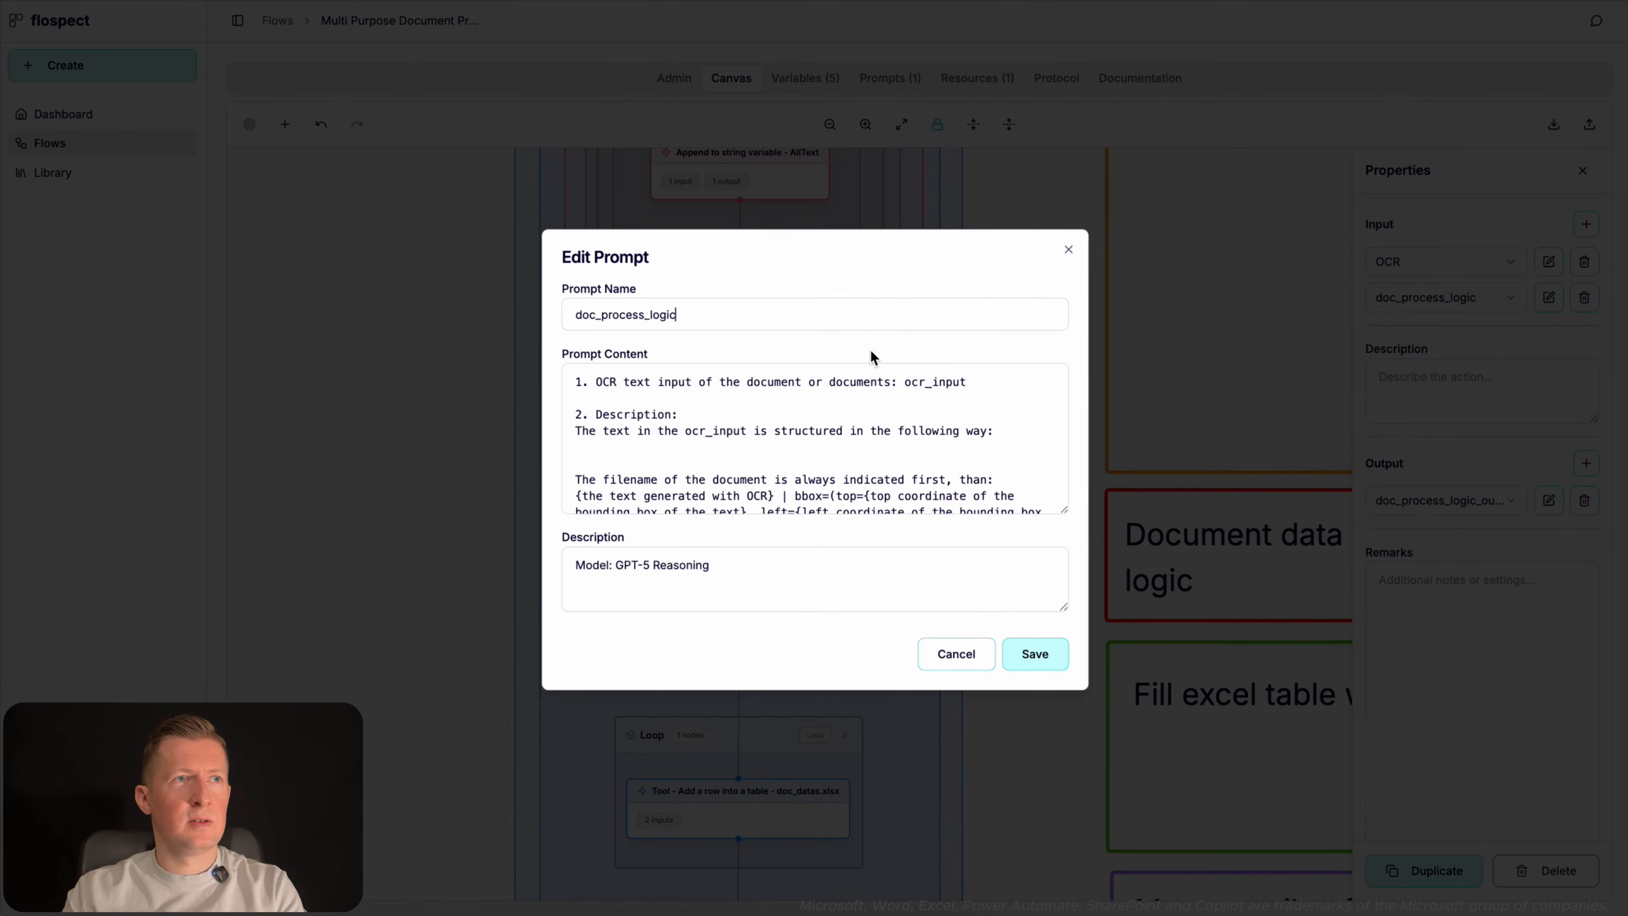
left_click_drag(681, 317, 549, 311)
key("ctrl+c")
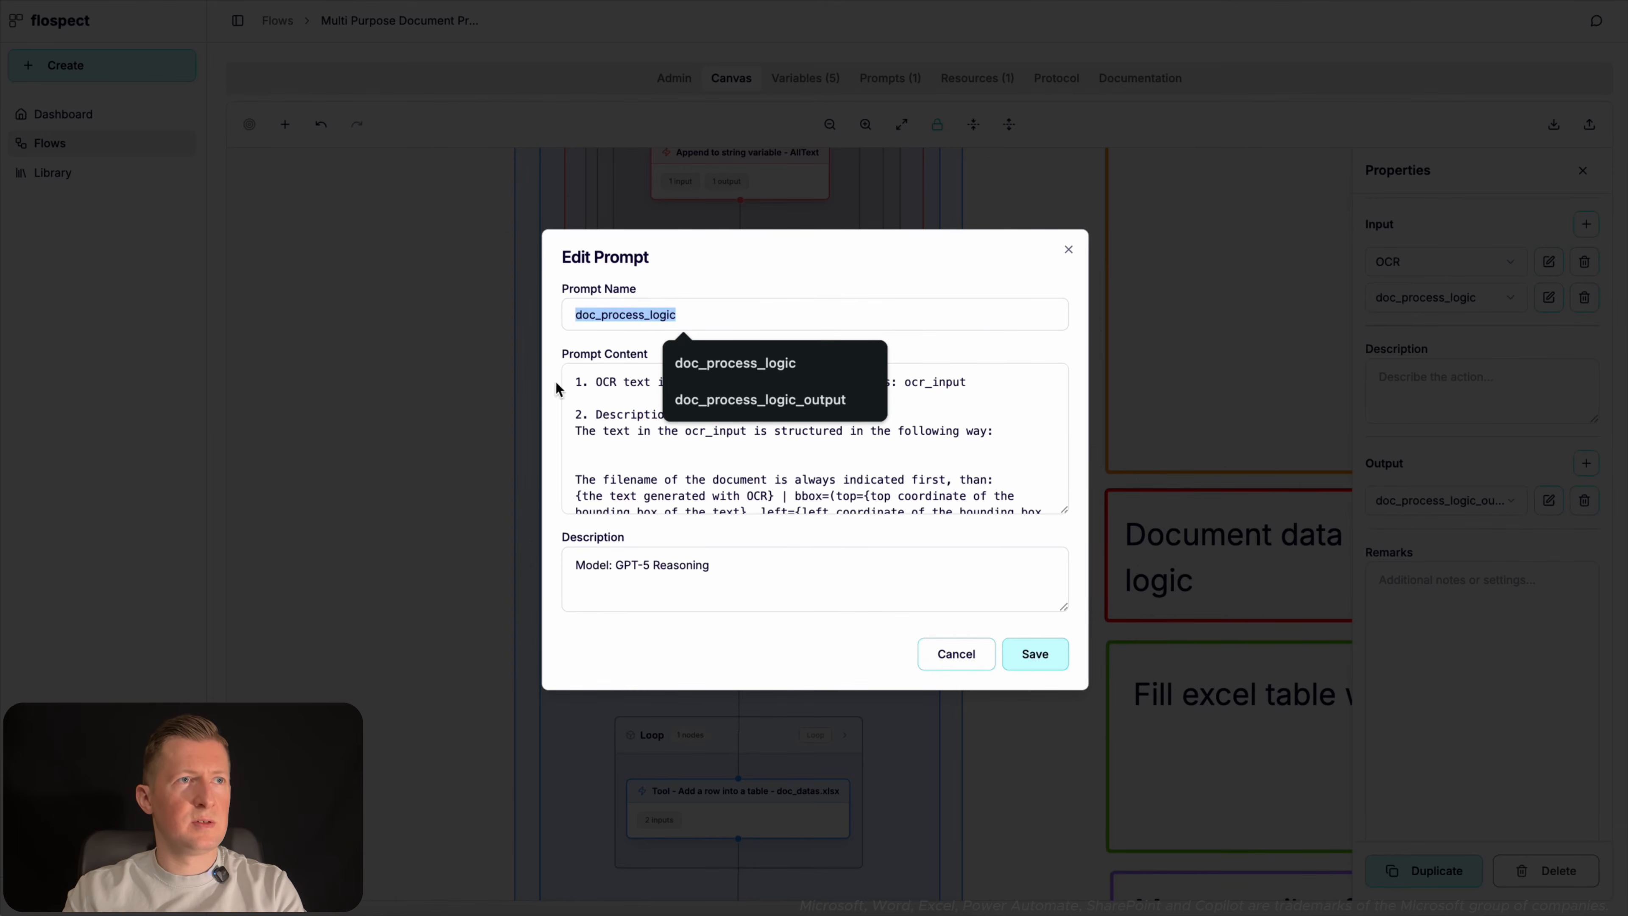
left_click(501, 358)
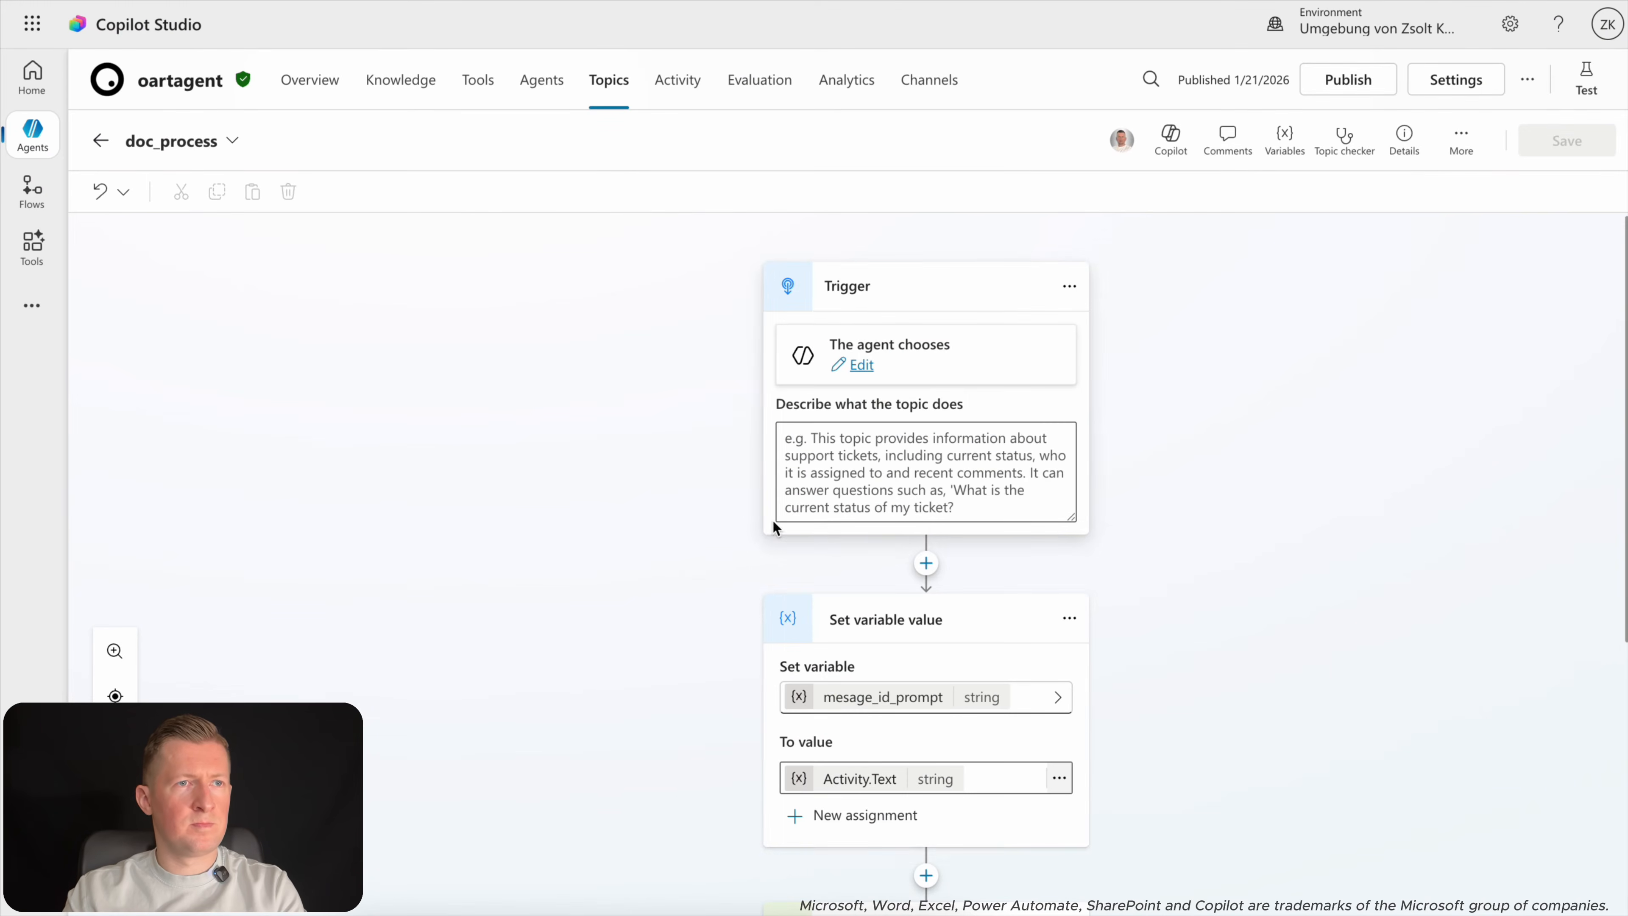
Add a new custom prompt after the doc_process_ocr action in the Copilot Studio topic and name it doc_process_logic.
scroll(1272, 718, "down", 5)
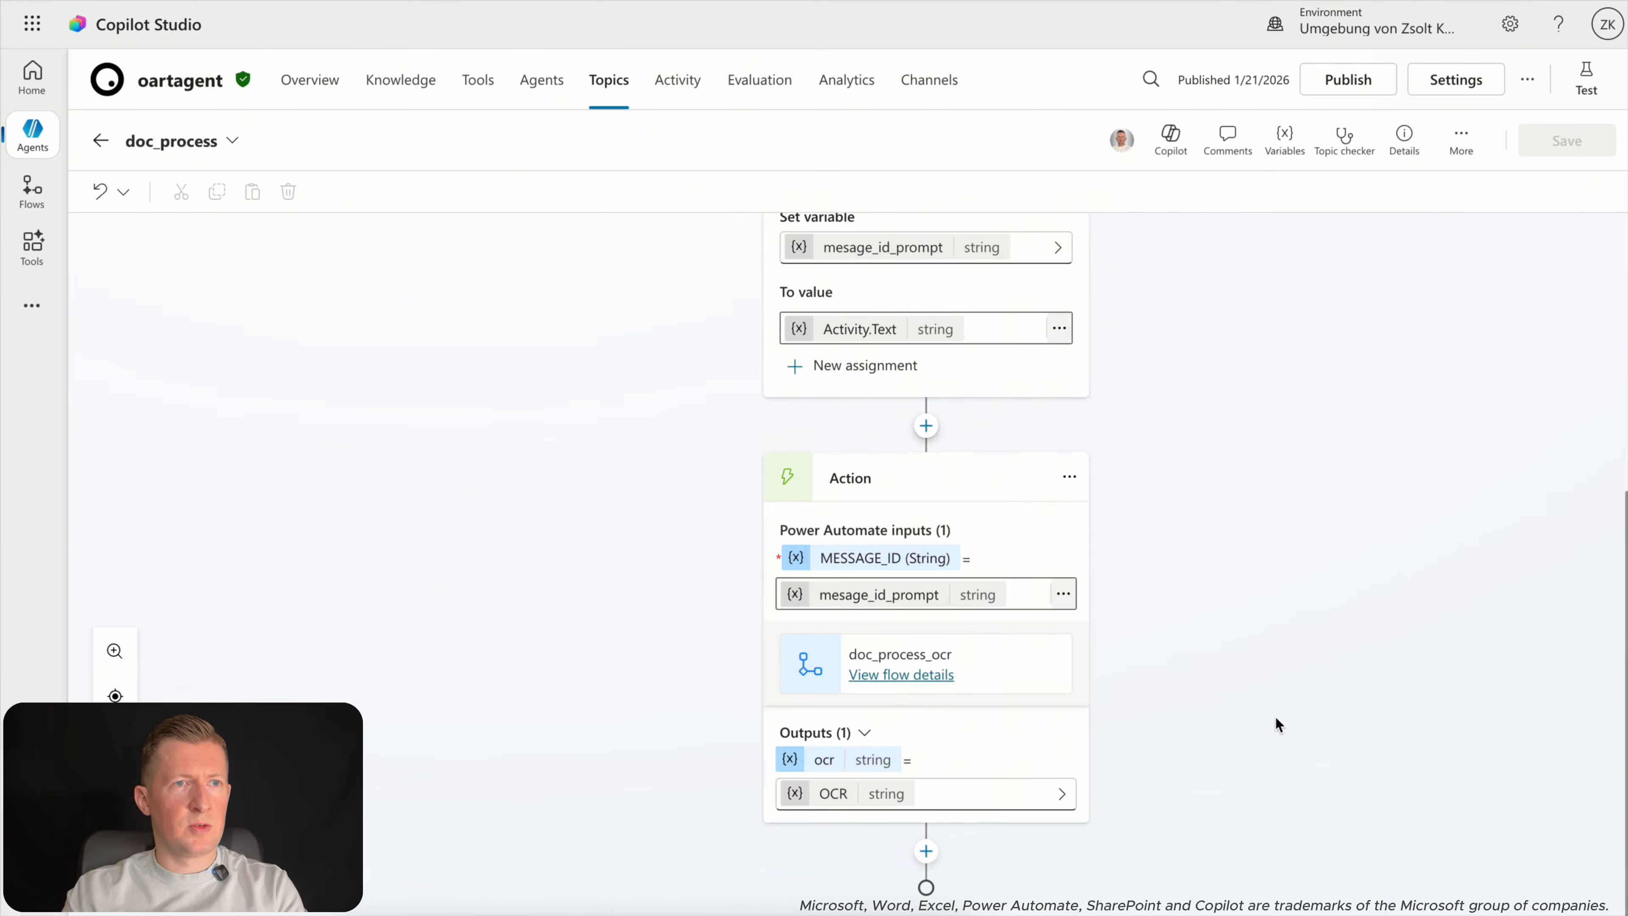
left_click(926, 851)
mouse_move(928, 841)
left_click(1100, 574)
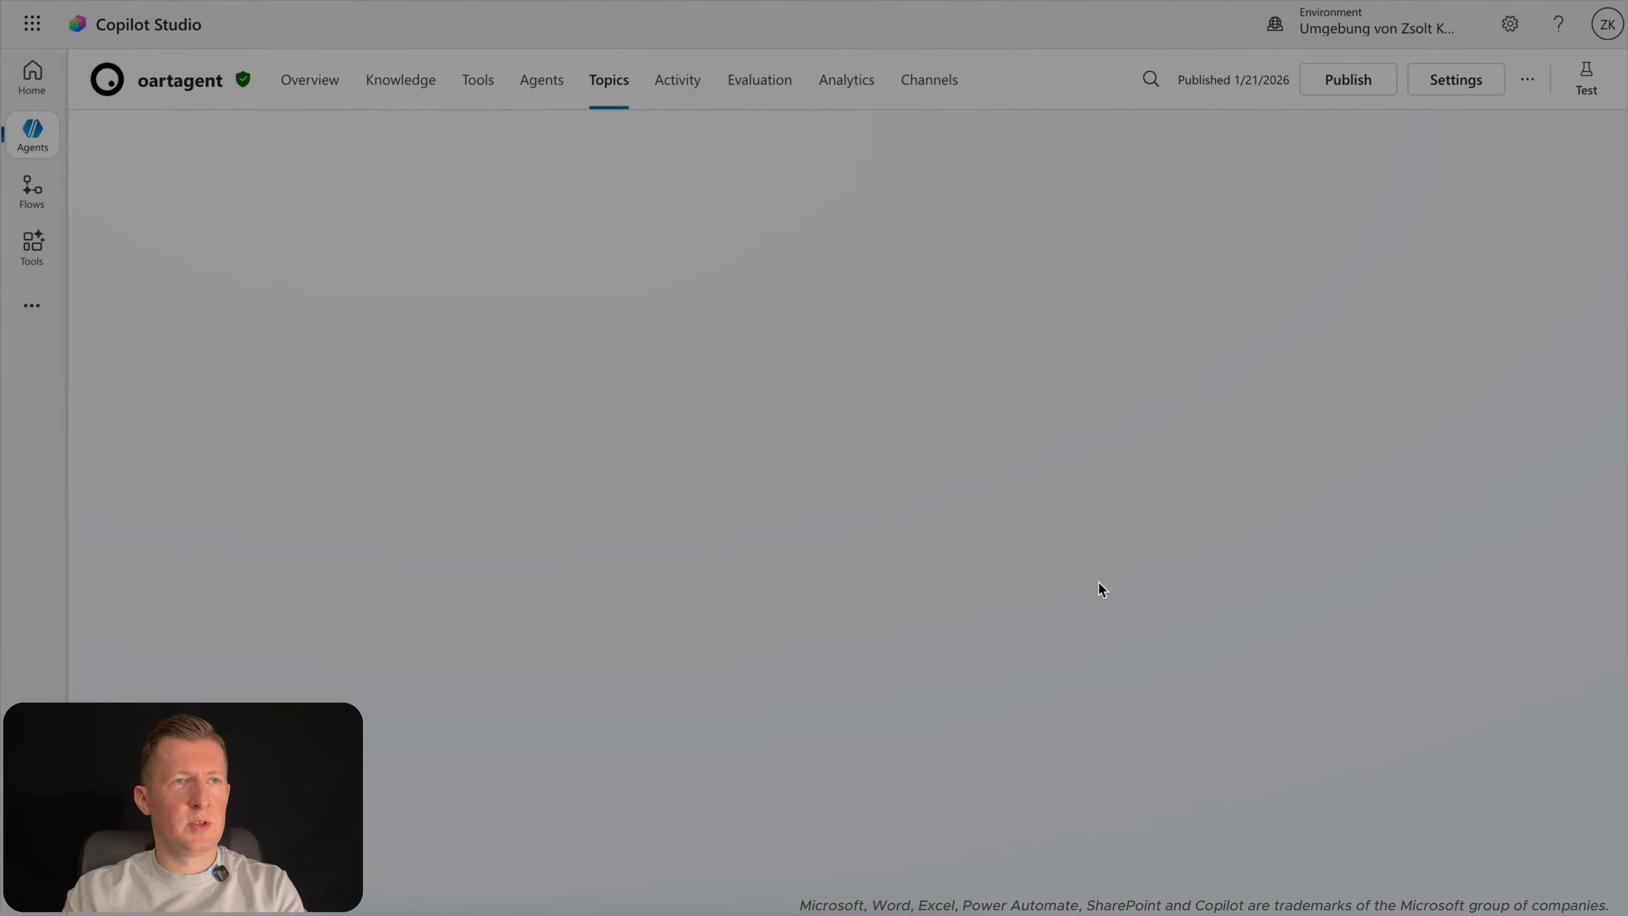
left_click(601, 172)
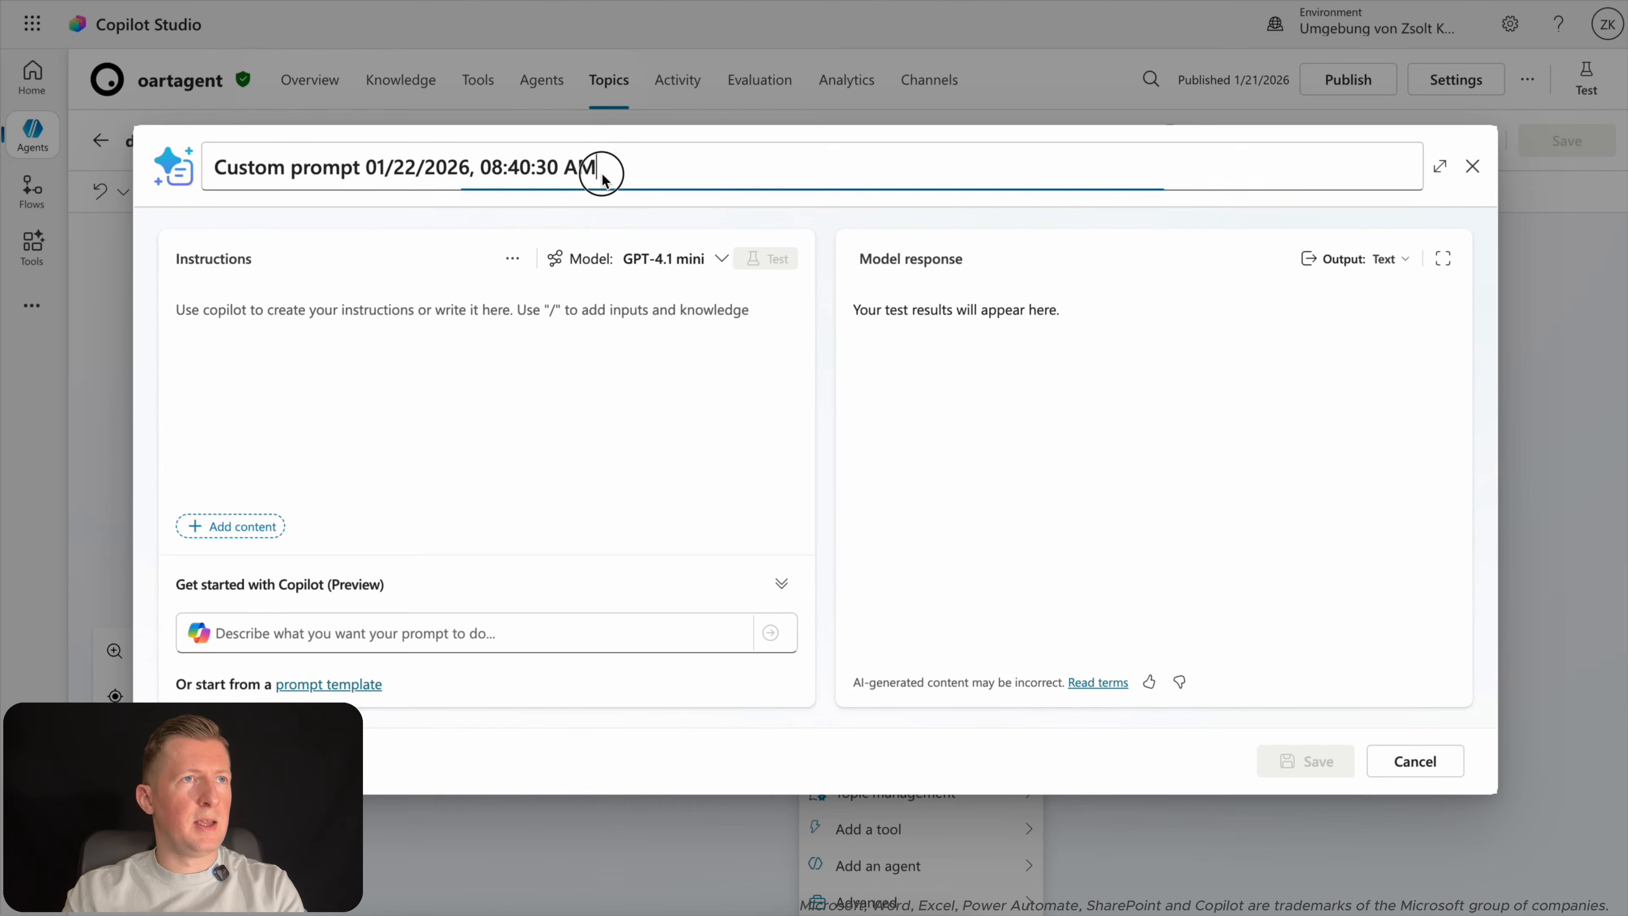
left_click_drag(601, 172, 208, 161)
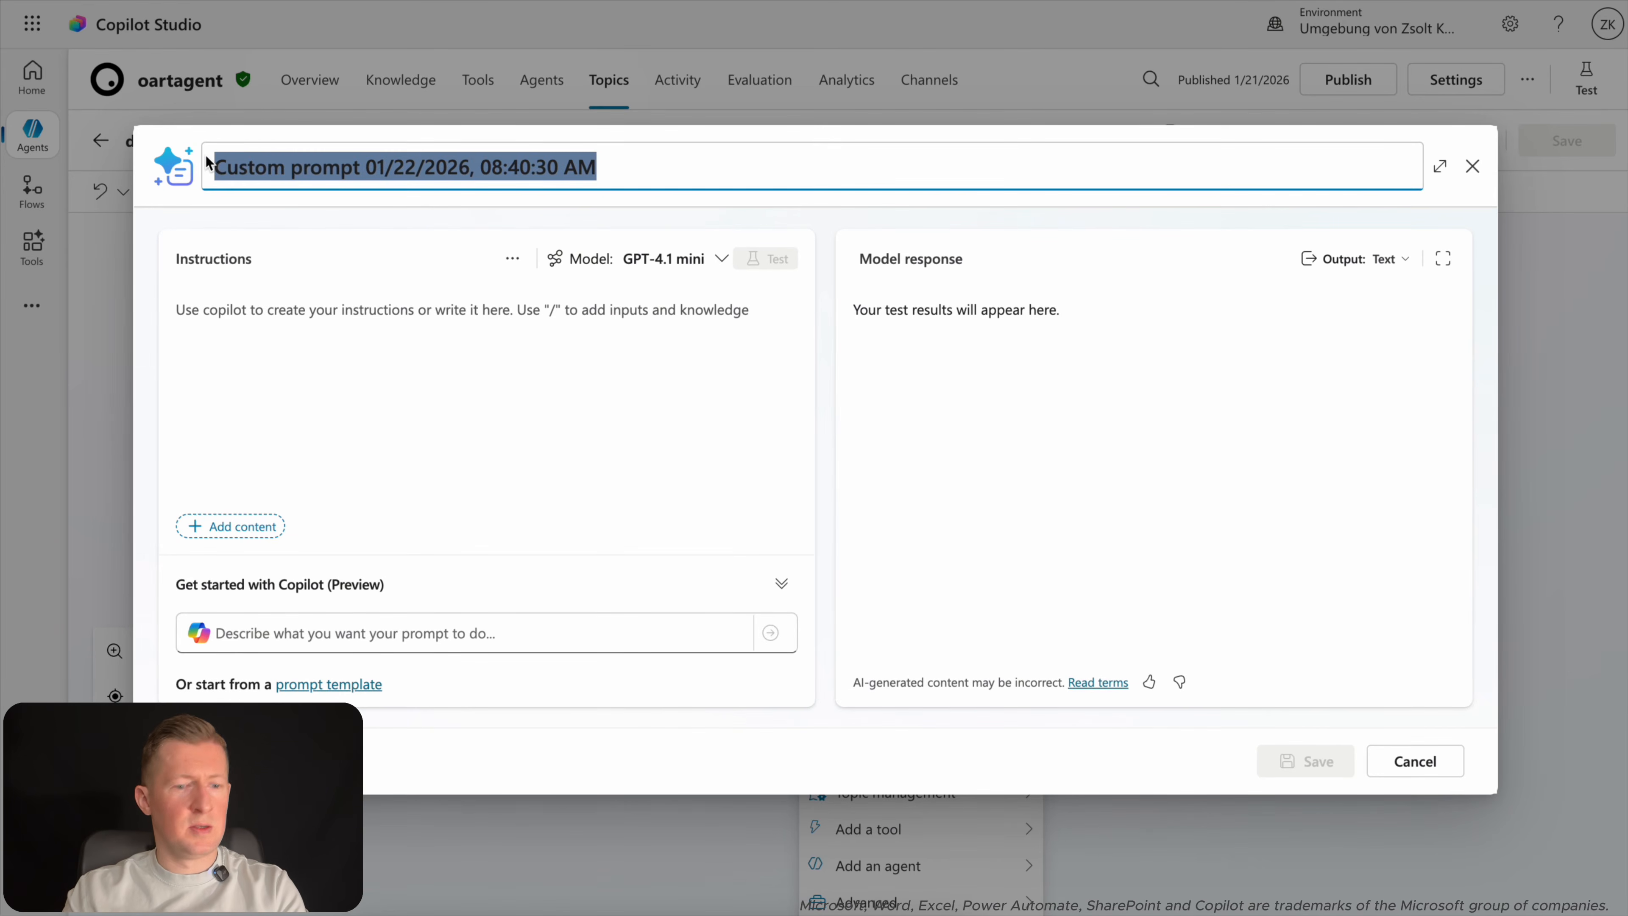
key("ctrl+v")
left_click(260, 346)
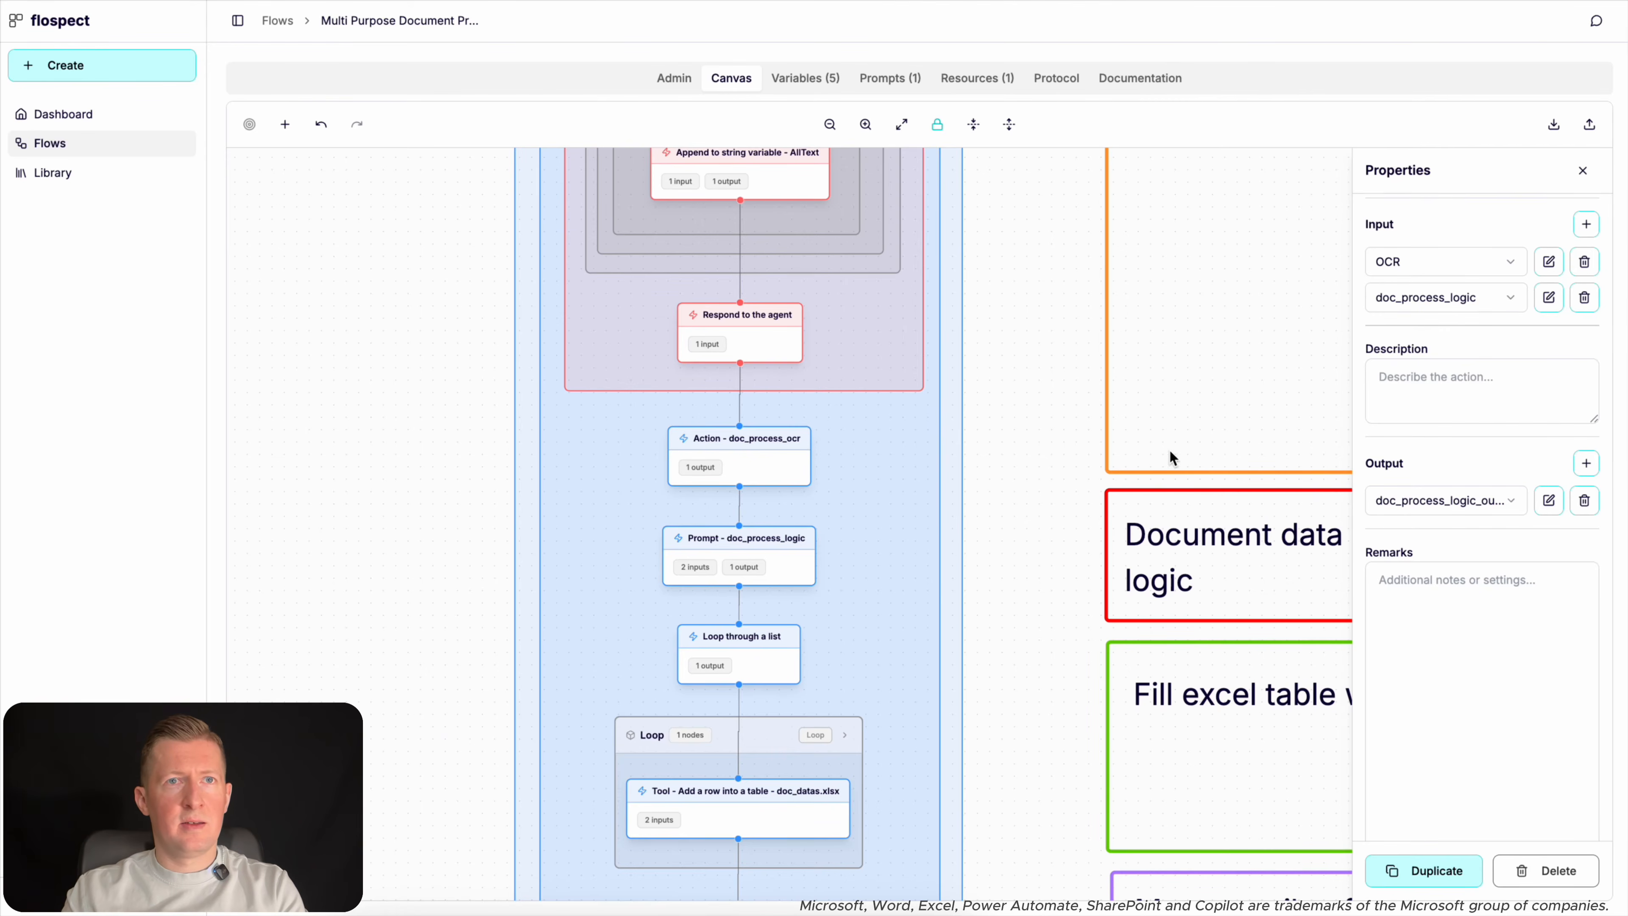
Copy the full doc_process_logic prompt content from flospect into the instructions of the new prompt in Copilot Studio.
left_click(1549, 296)
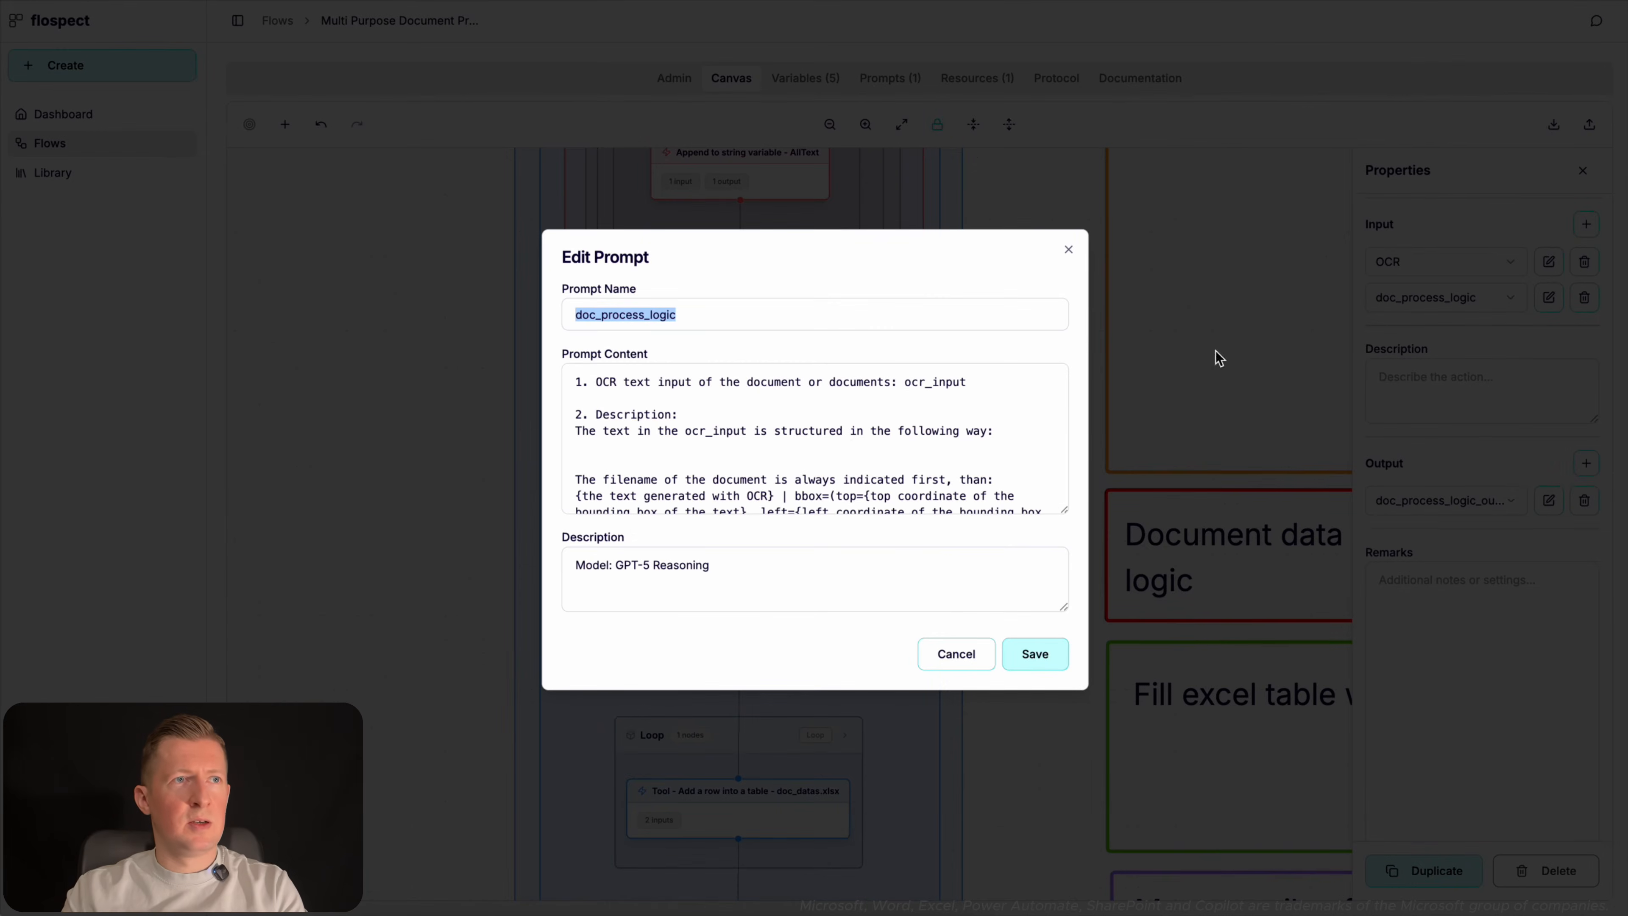
left_click_drag(1064, 509, 1019, 716)
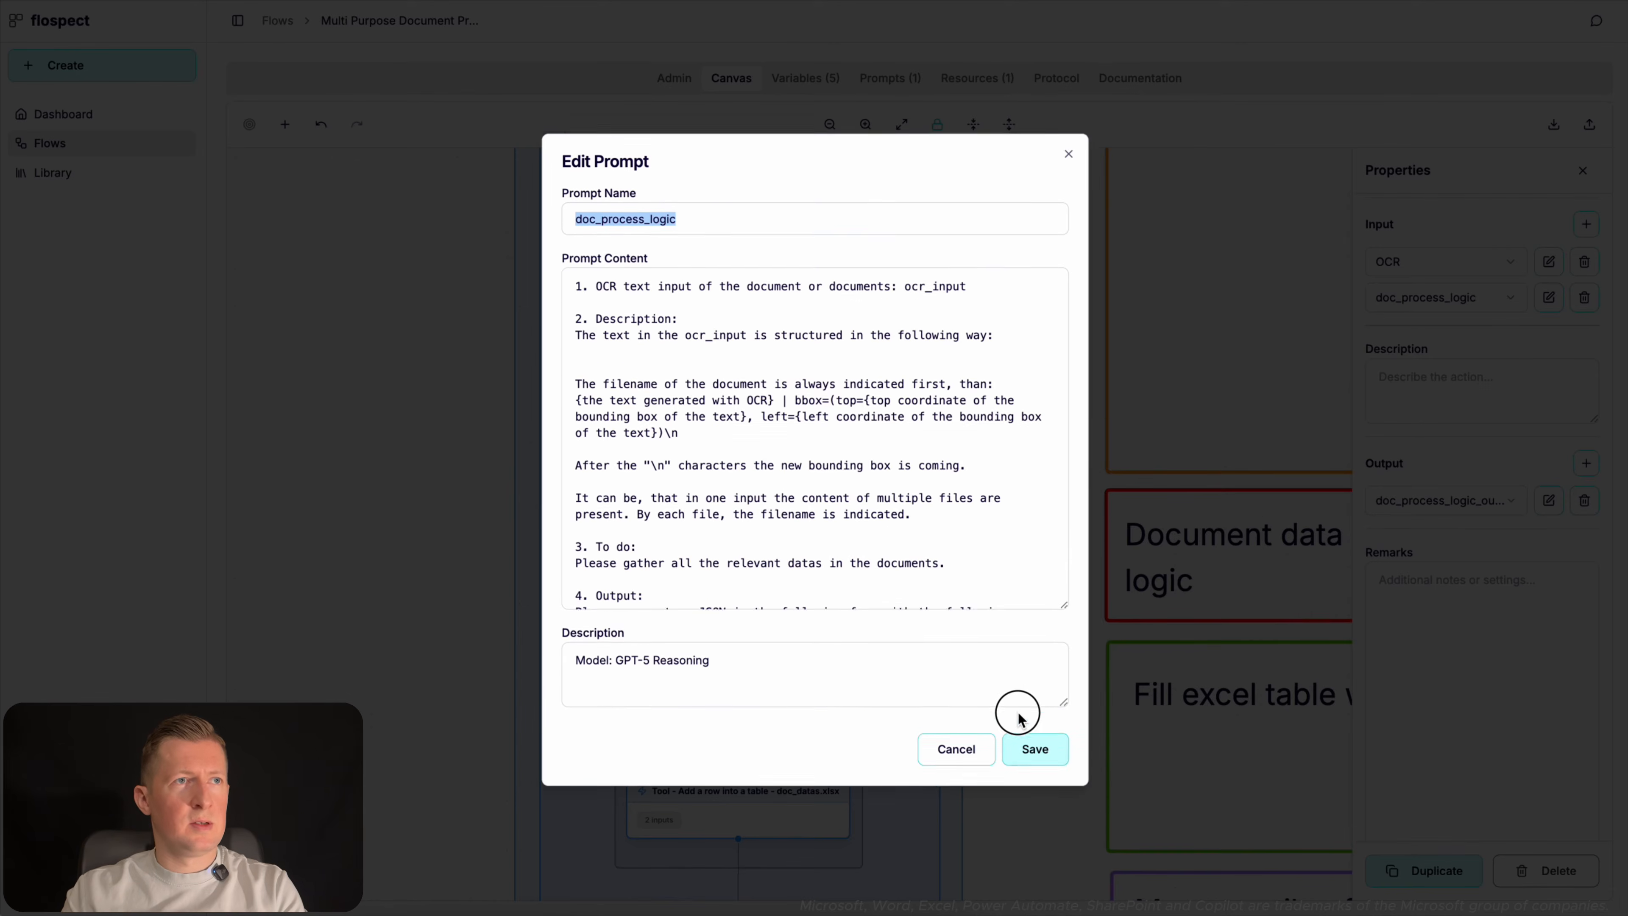
left_click(581, 283)
key("ctrl+a")
key("ctrl+c")
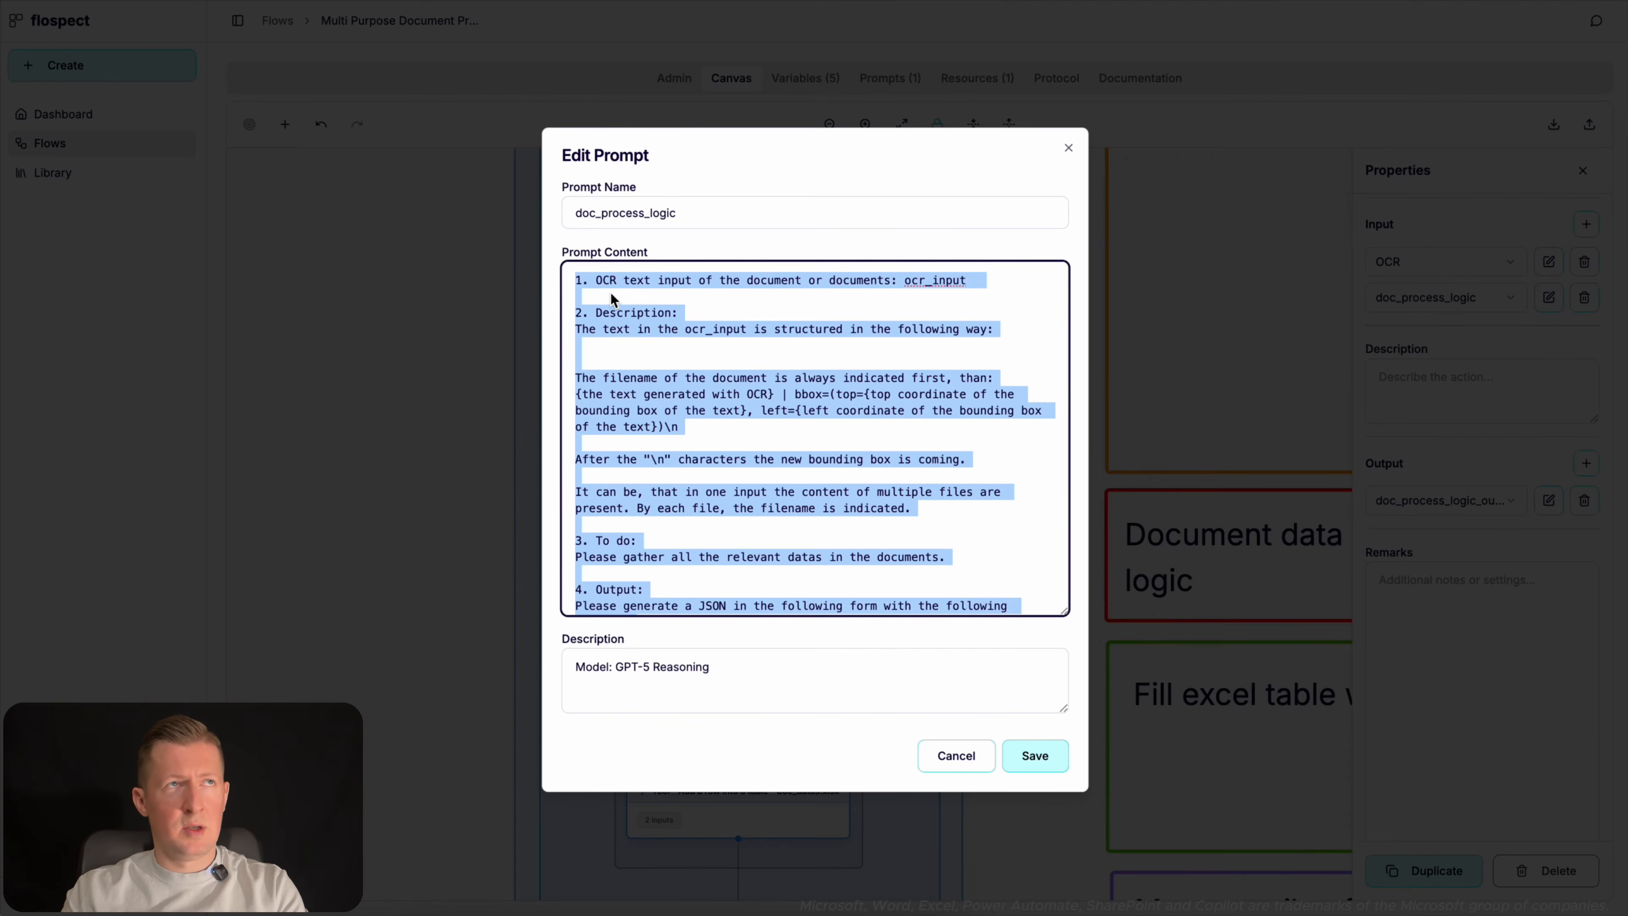
key("ctrl+Tab")
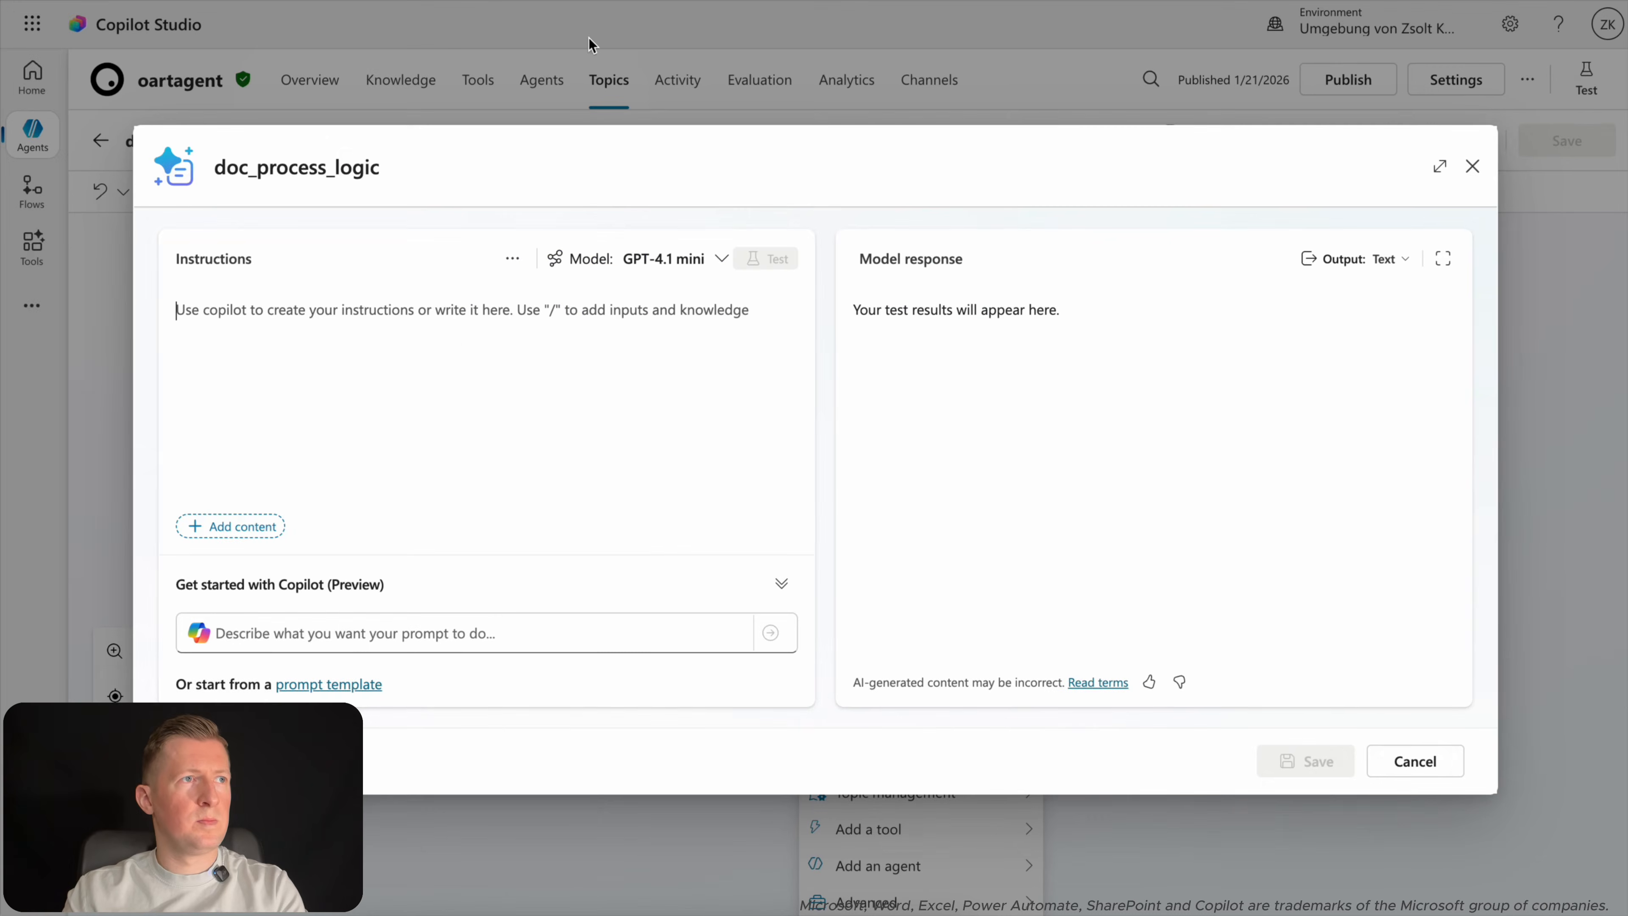
key("ctrl+v")
scroll(456, 375, "up", 10)
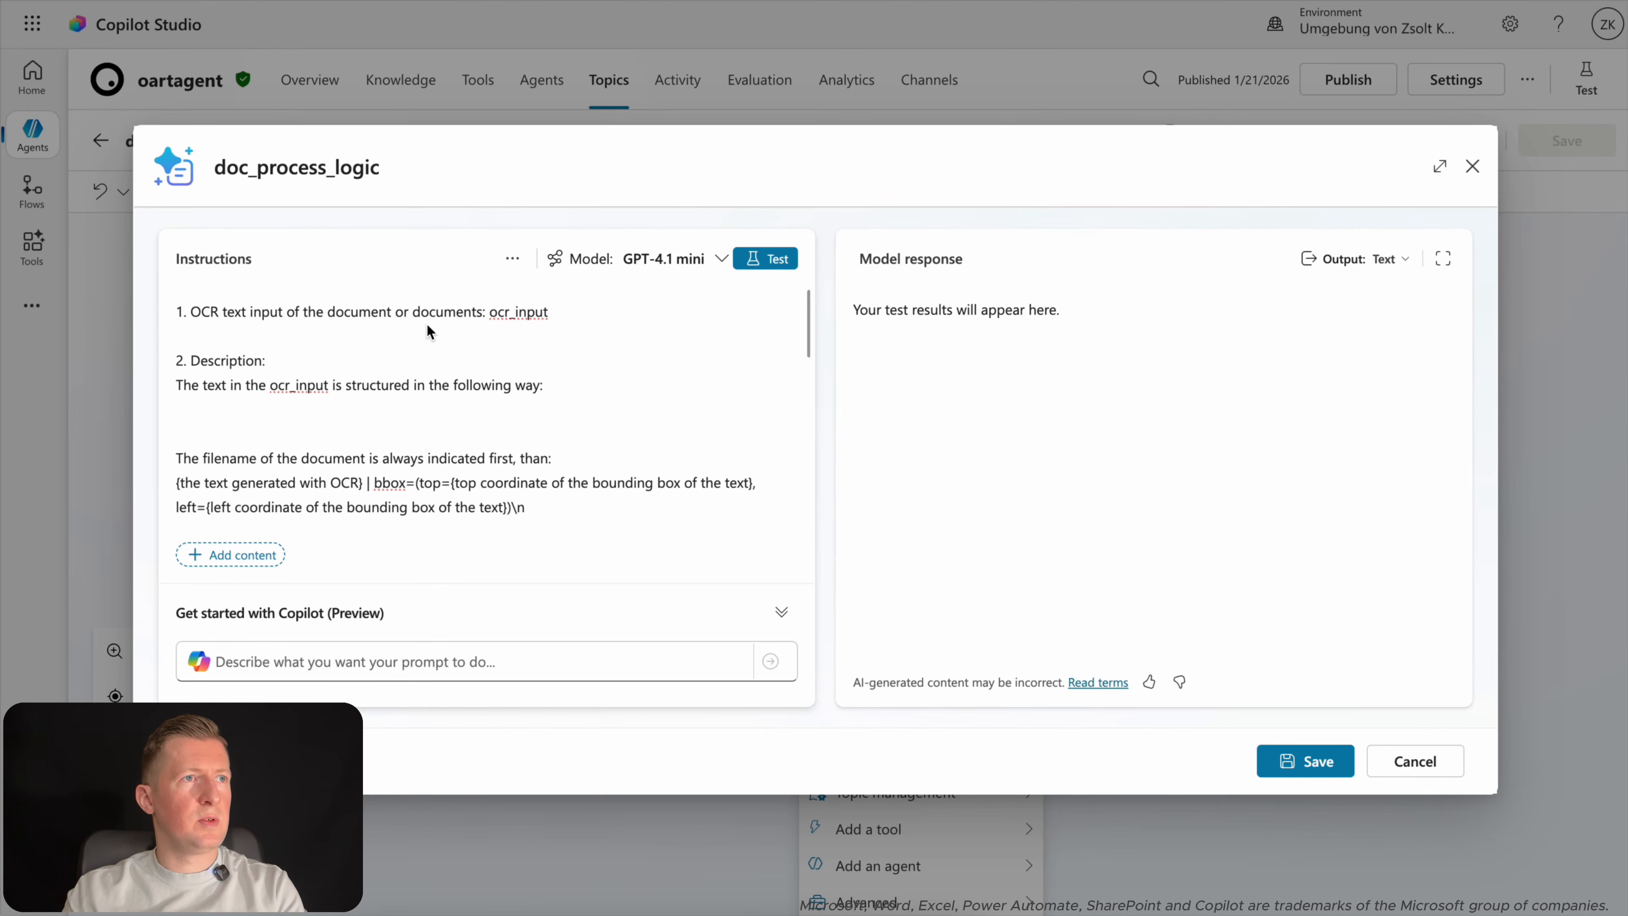
Replace the plain ocr_input text in the first instruction line with a text input named ocr_input.
left_click_drag(547, 317, 492, 316)
key("BackSpace")
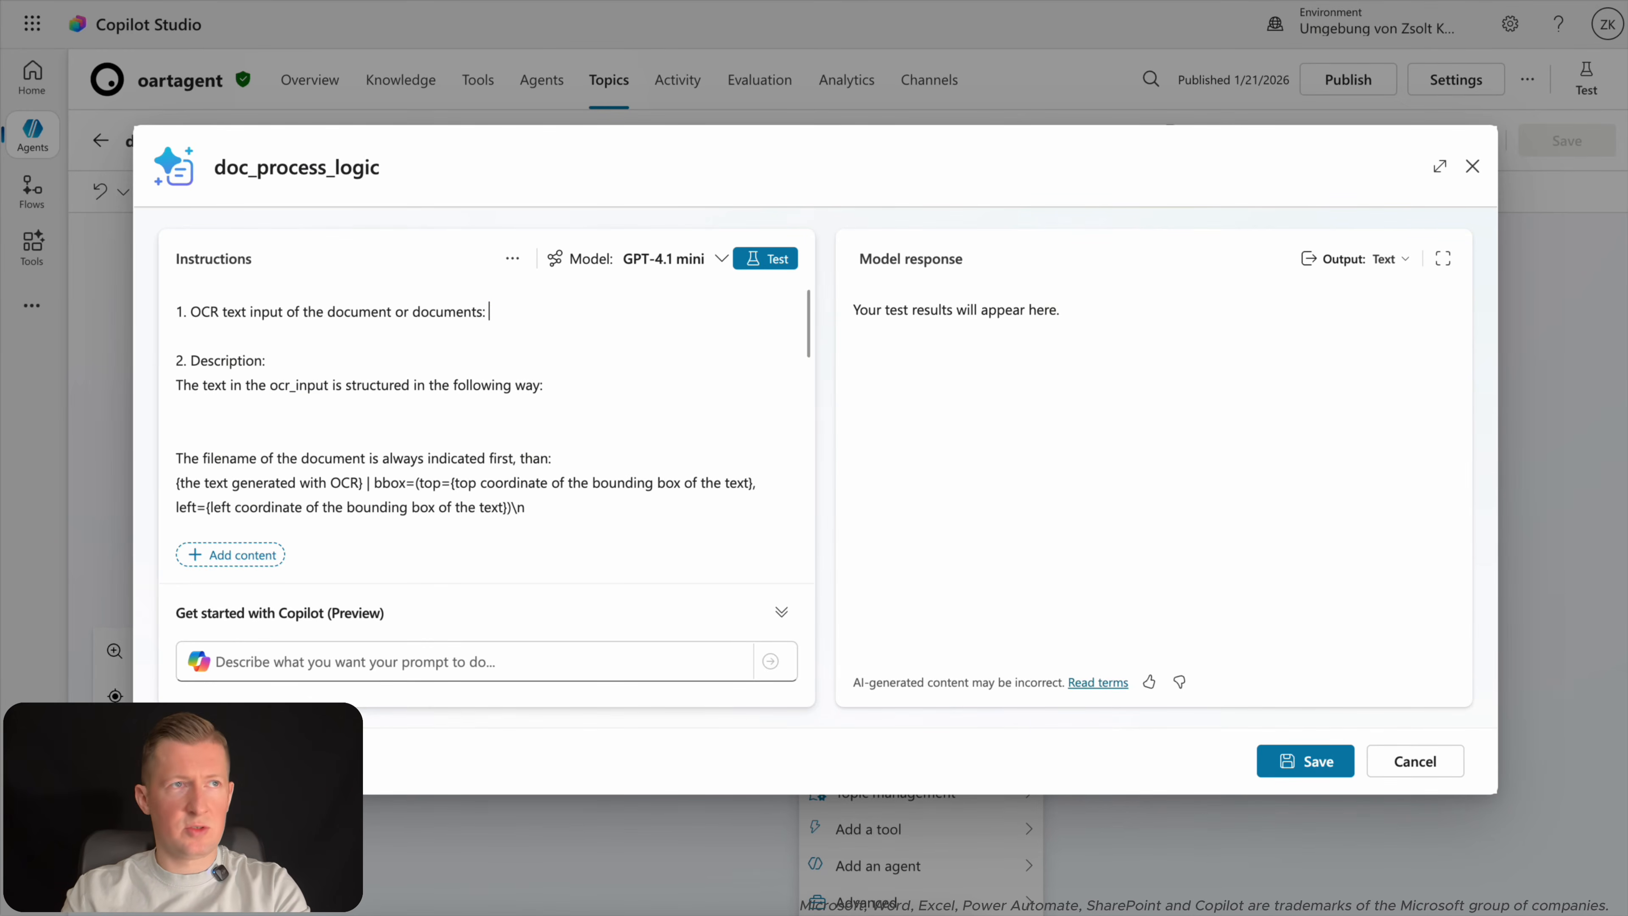
type("/")
left_click(543, 382)
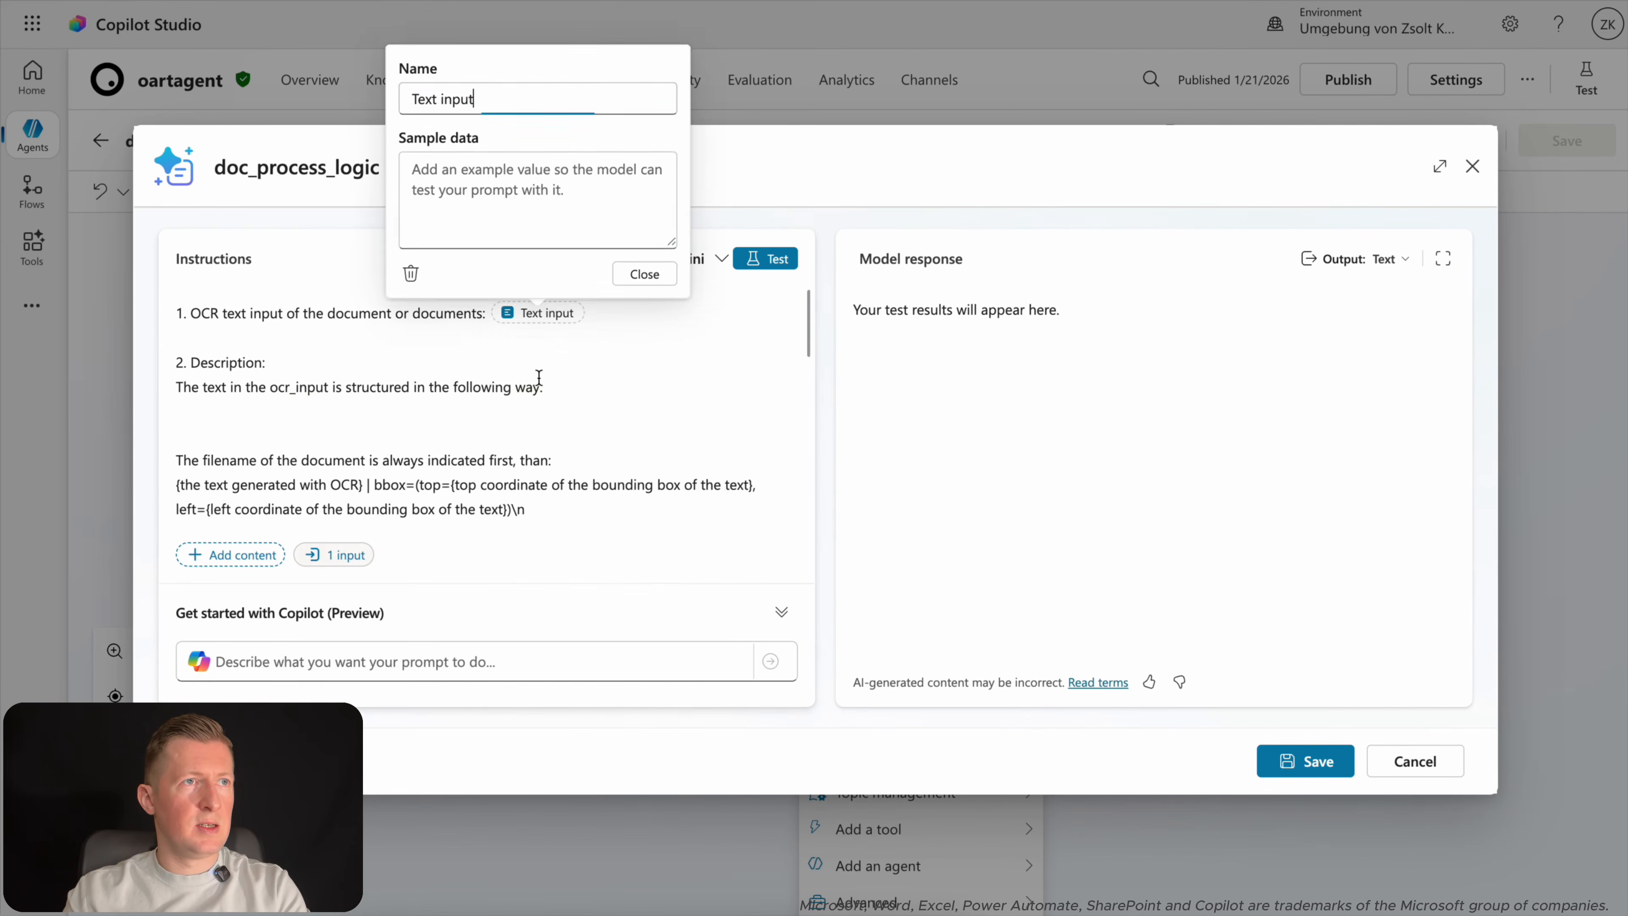
left_click_drag(477, 93, 408, 94)
type("ocr_input")
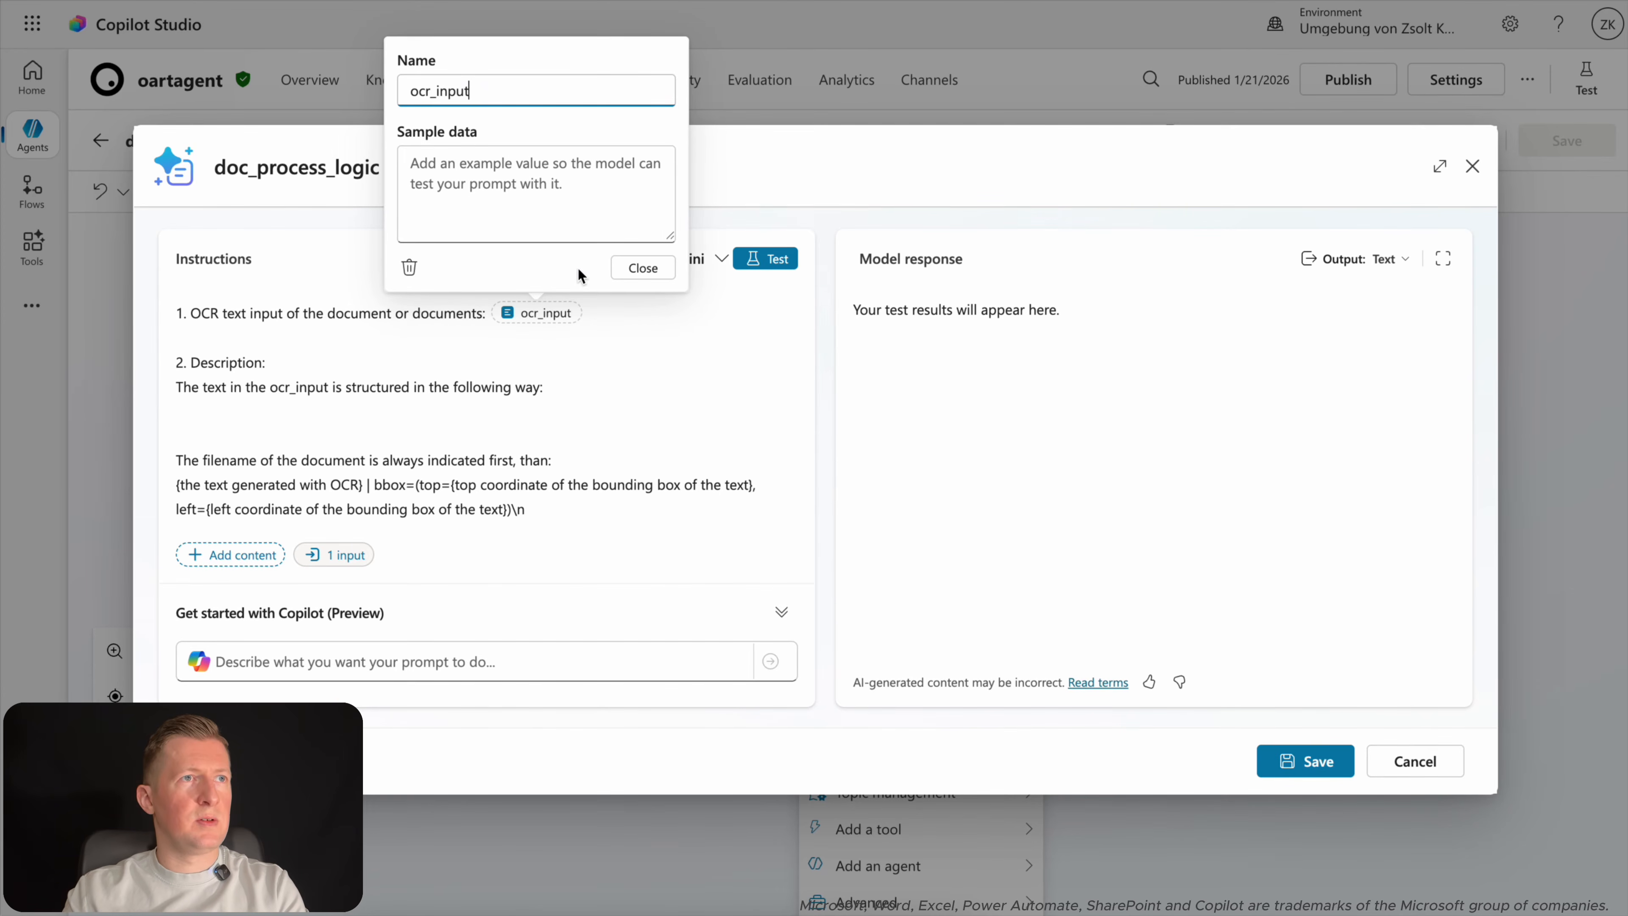
left_click(622, 269)
Remove the extra blank line before the filename sentence in the Description section of the instructions.
scroll(600, 449, "up", 10)
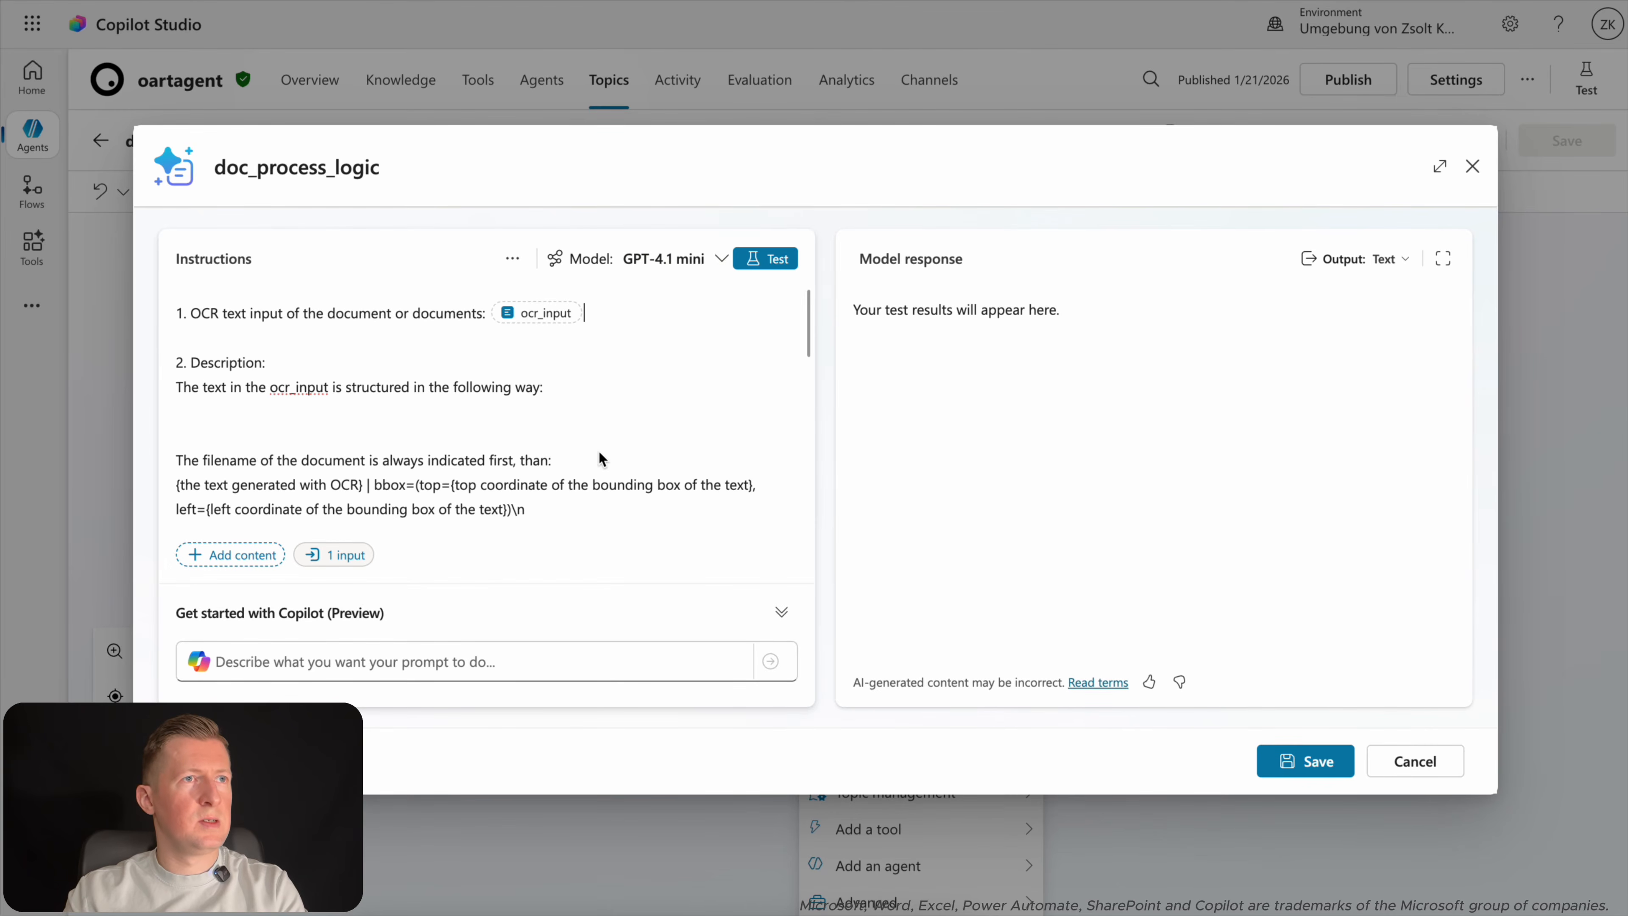
scroll(542, 457, "down", 1)
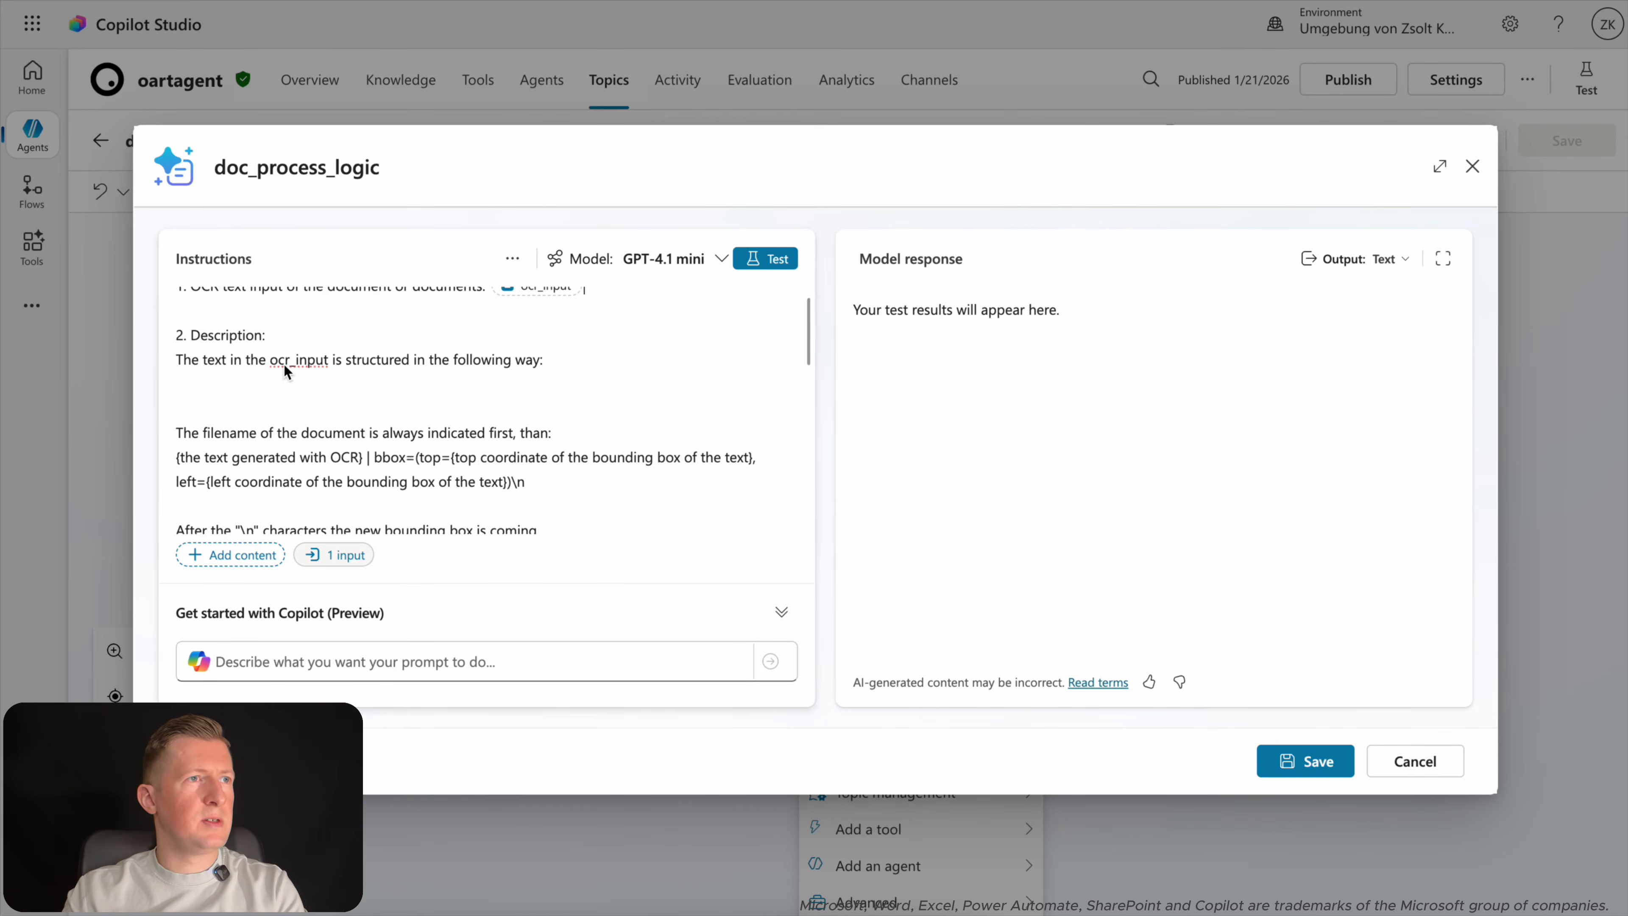
scroll(269, 456, "down", 3)
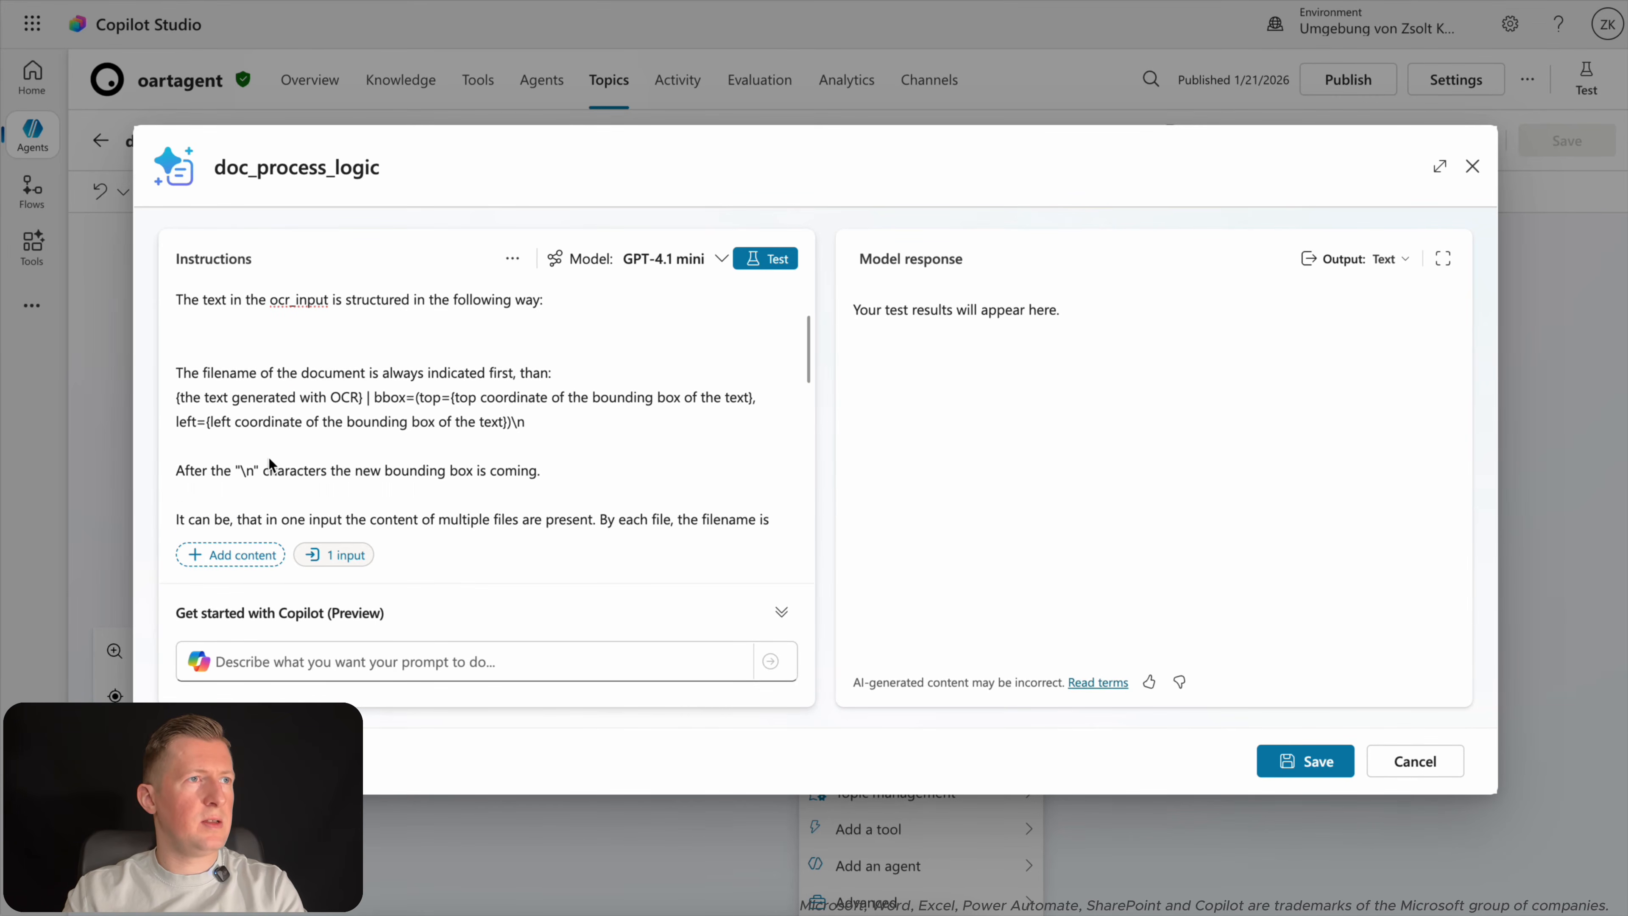
scroll(252, 340, "up", 3)
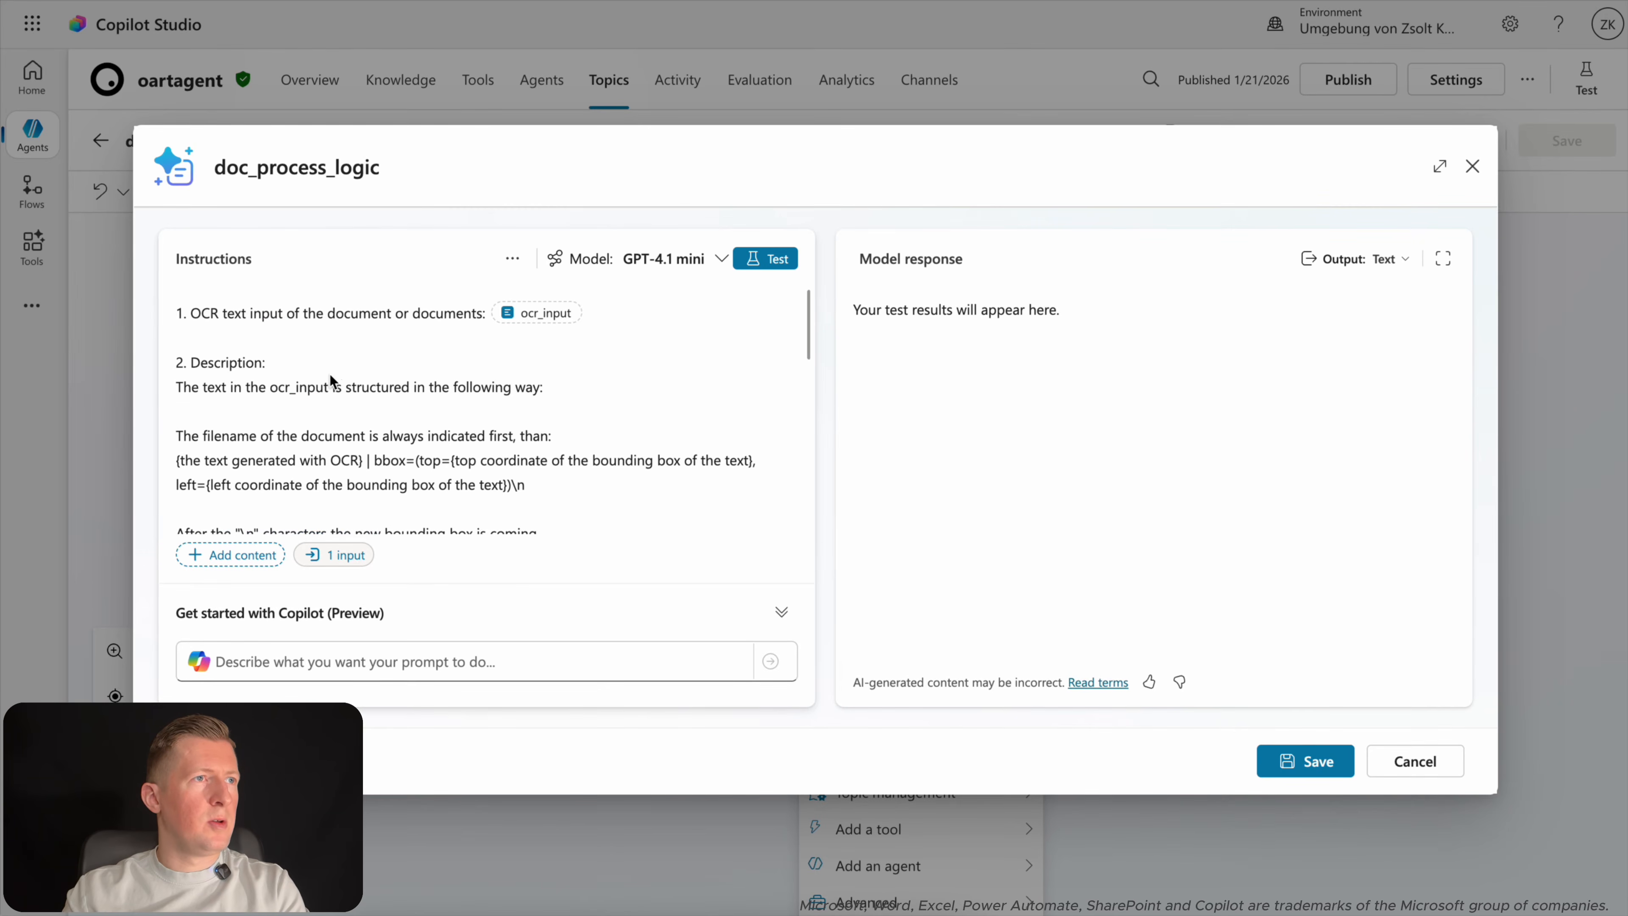
Review the doc_process_logic instructions from the Description section through the To do, Output and General rules sections.
scroll(324, 497, "down", 2)
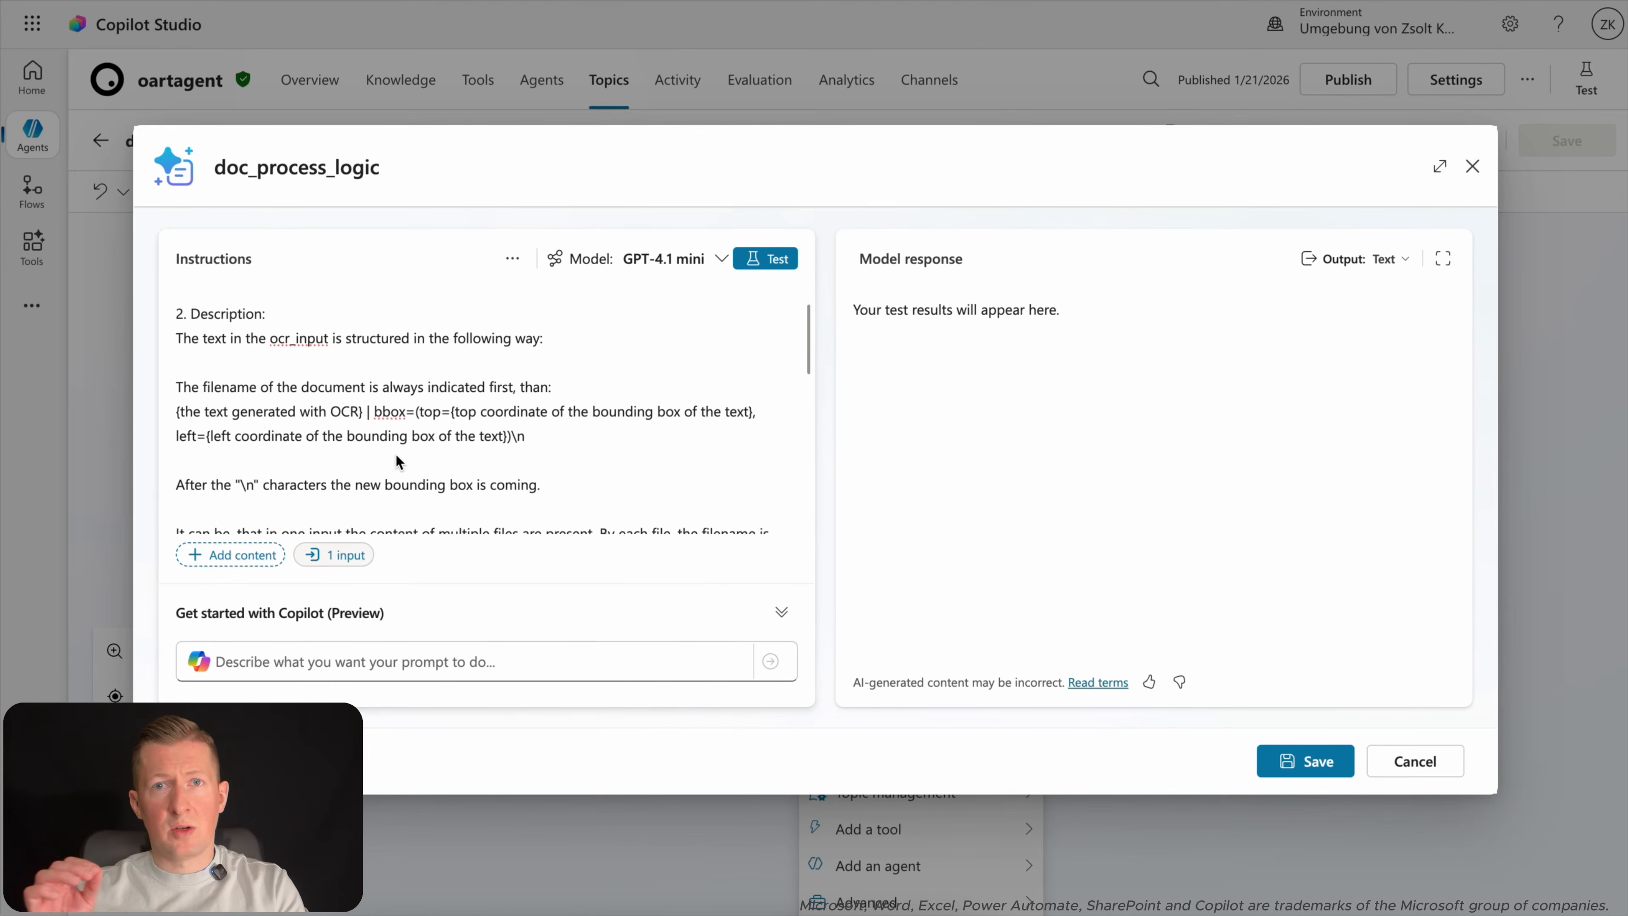
scroll(443, 466, "down", 3)
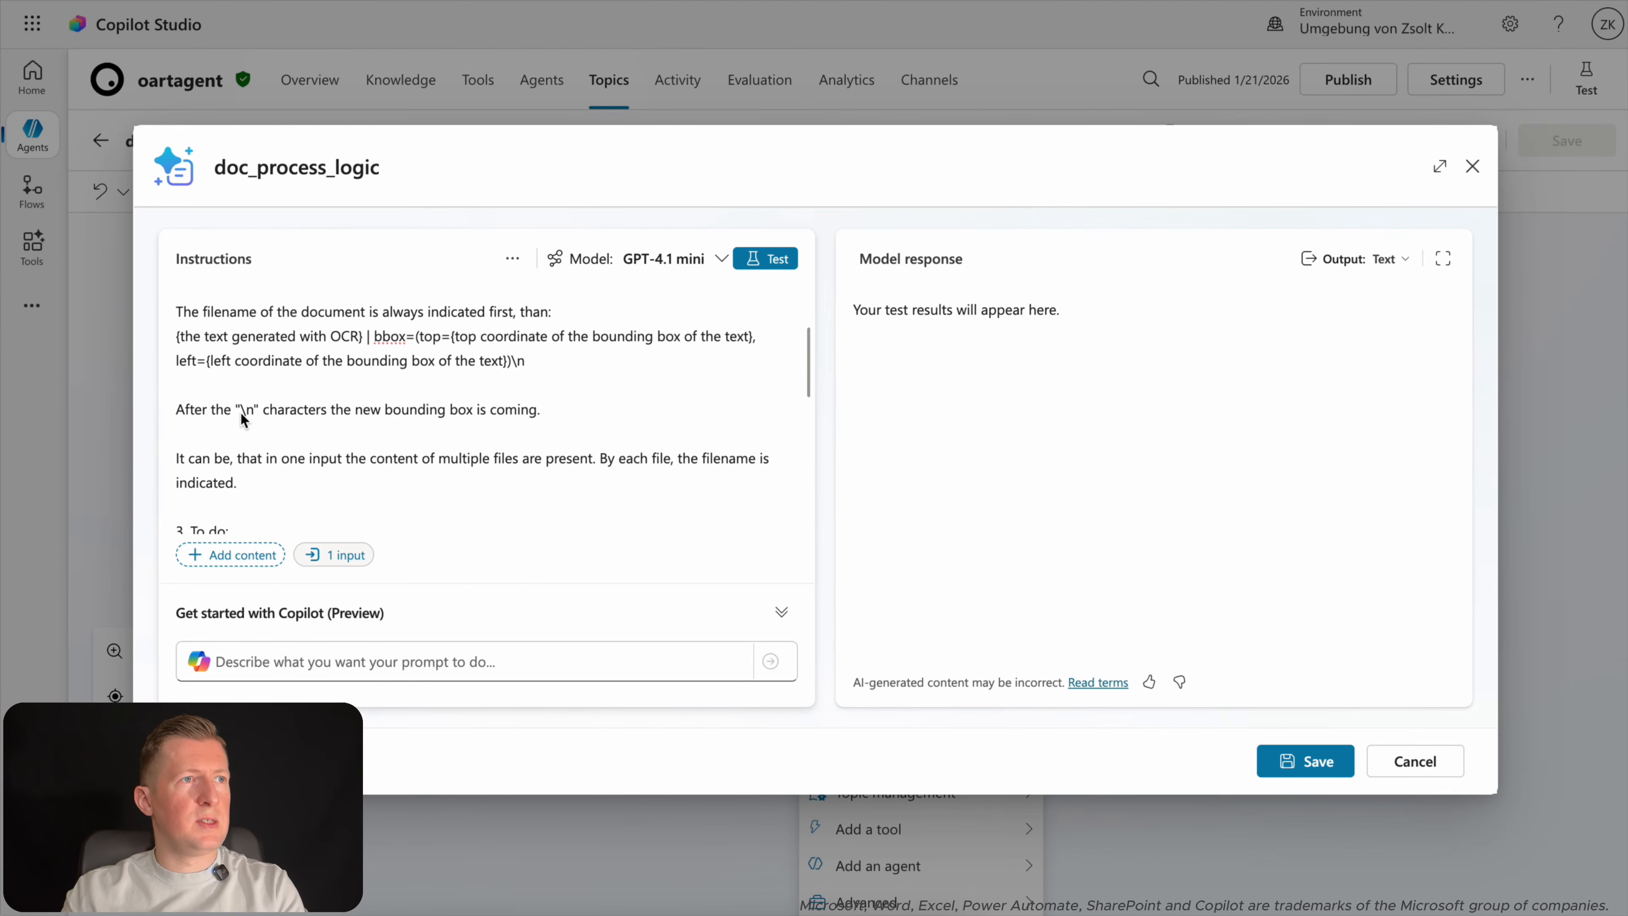
scroll(371, 439, "down", 2)
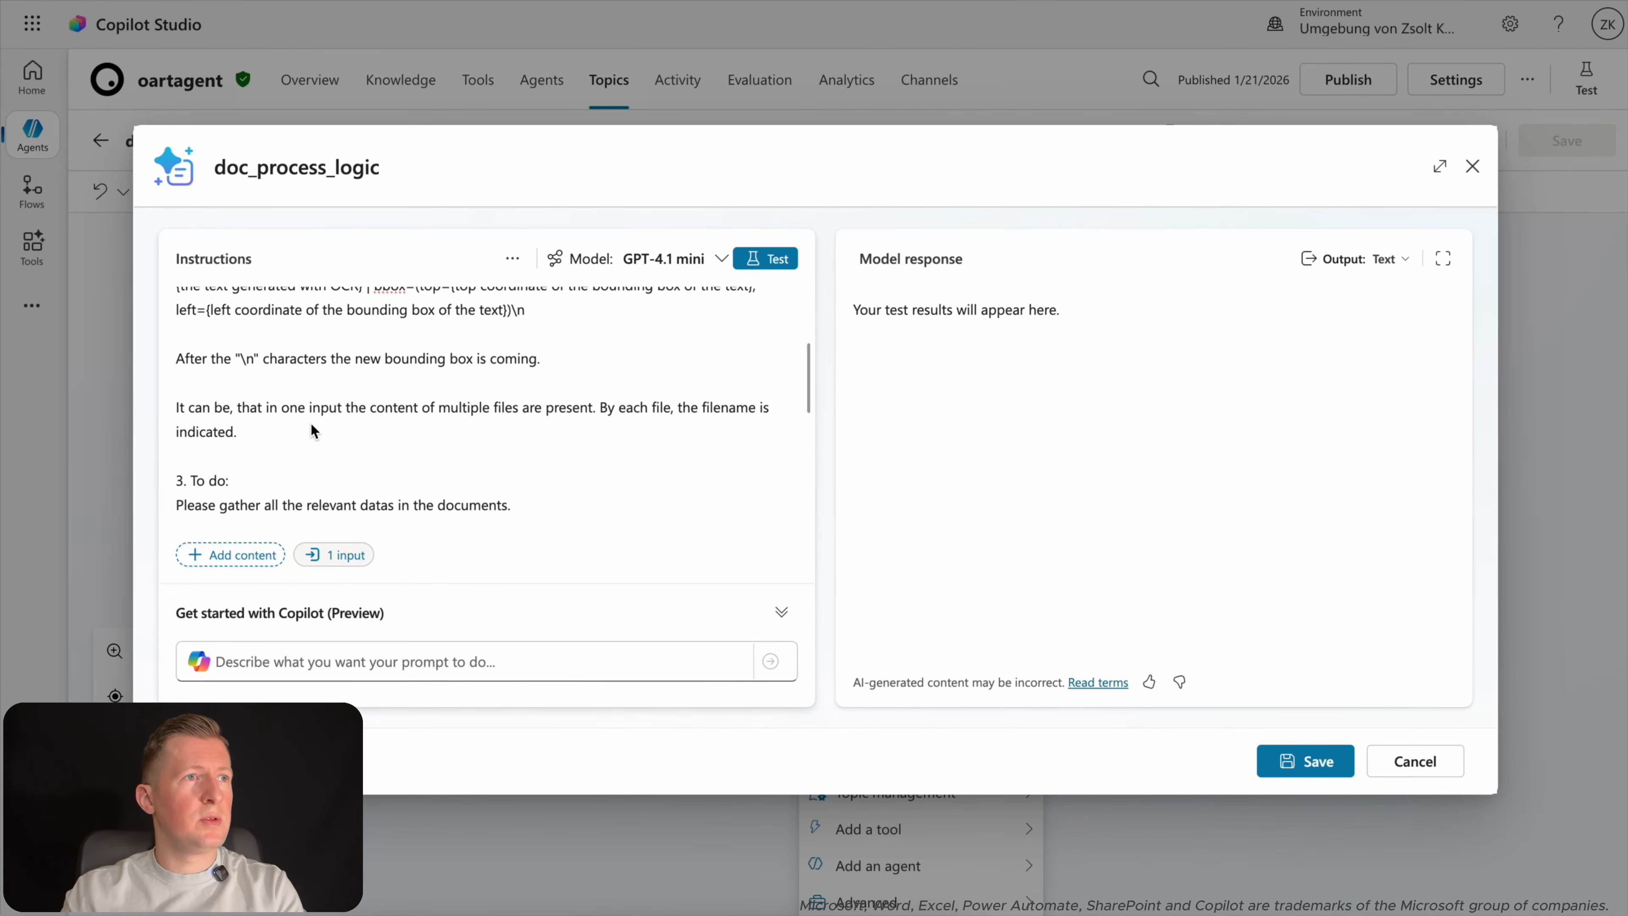
scroll(451, 487, "down", 2)
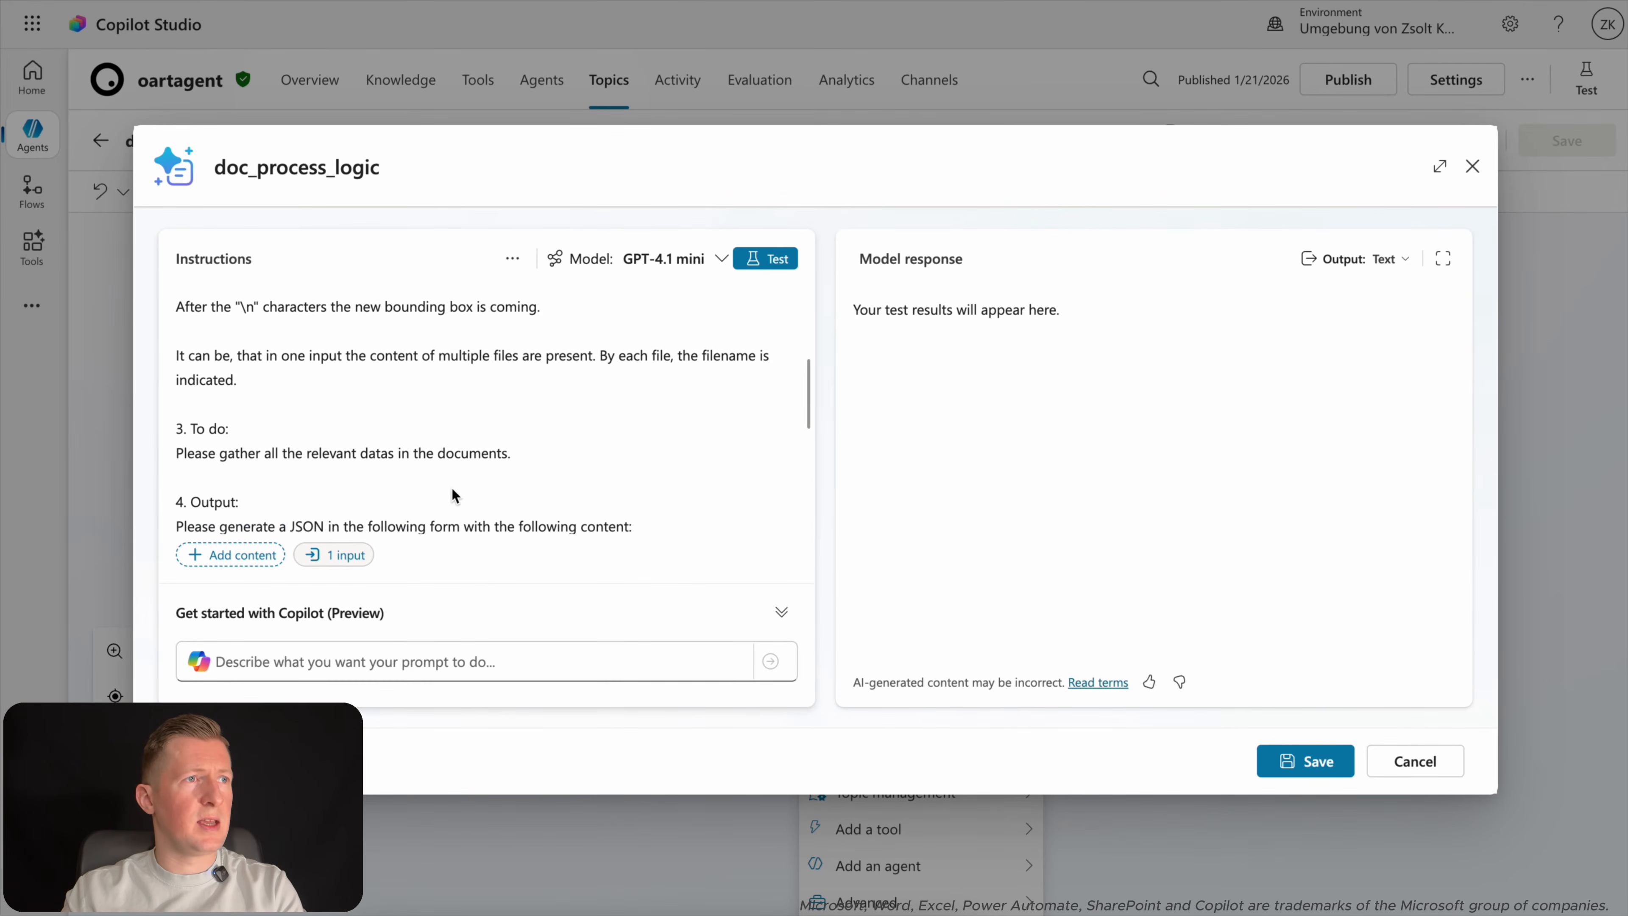
scroll(451, 487, "down", 1)
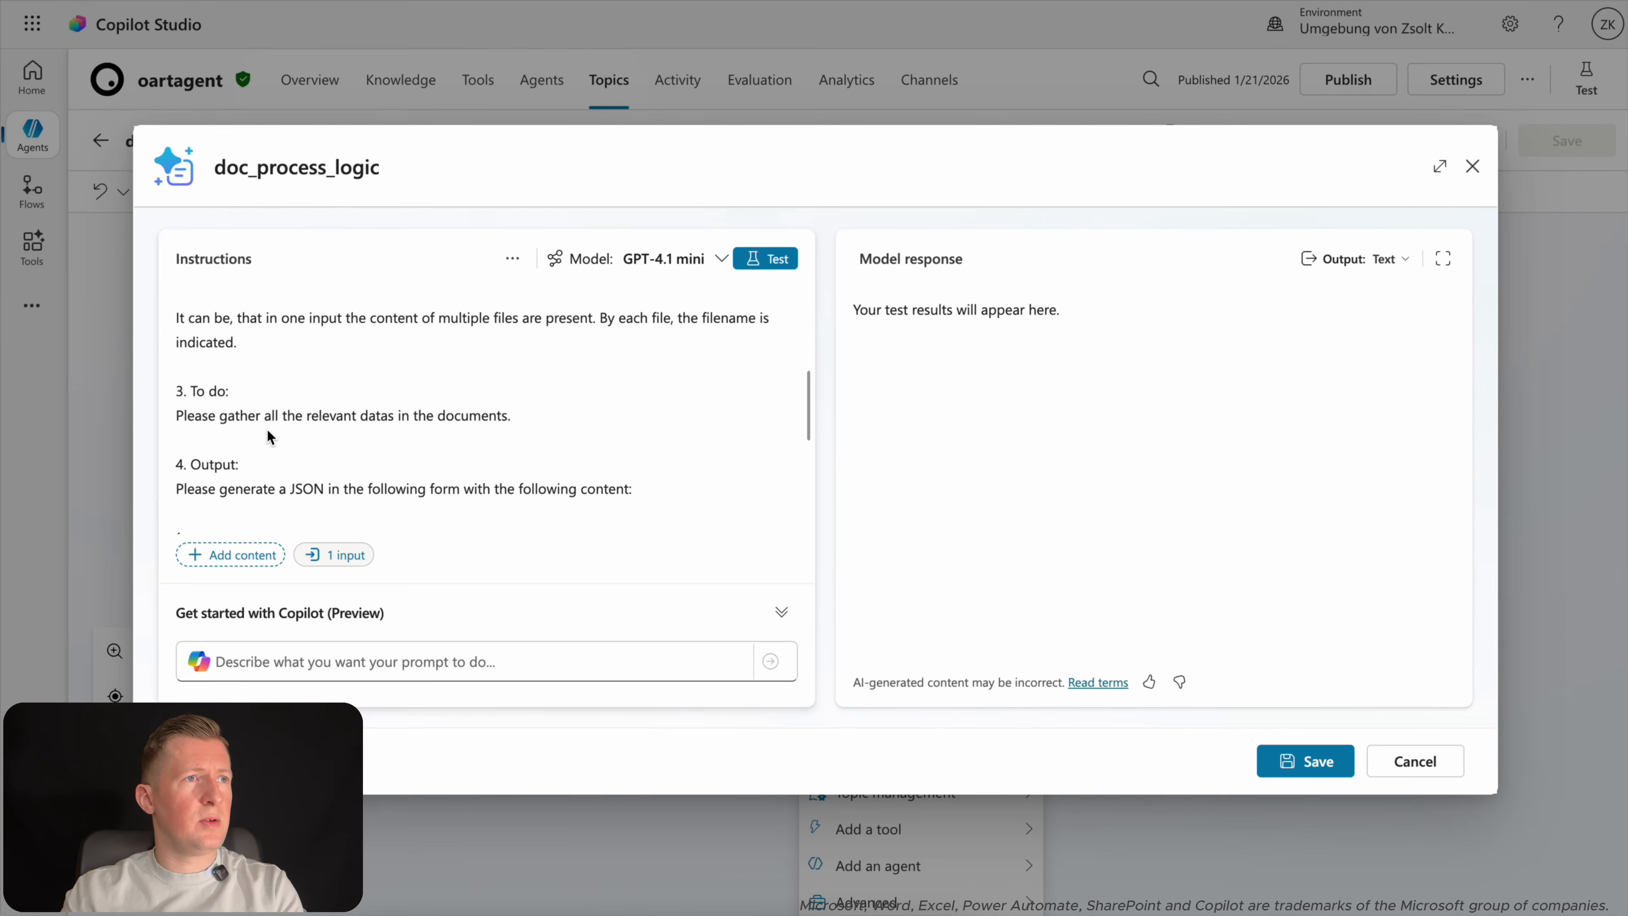
scroll(446, 463, "down", 2)
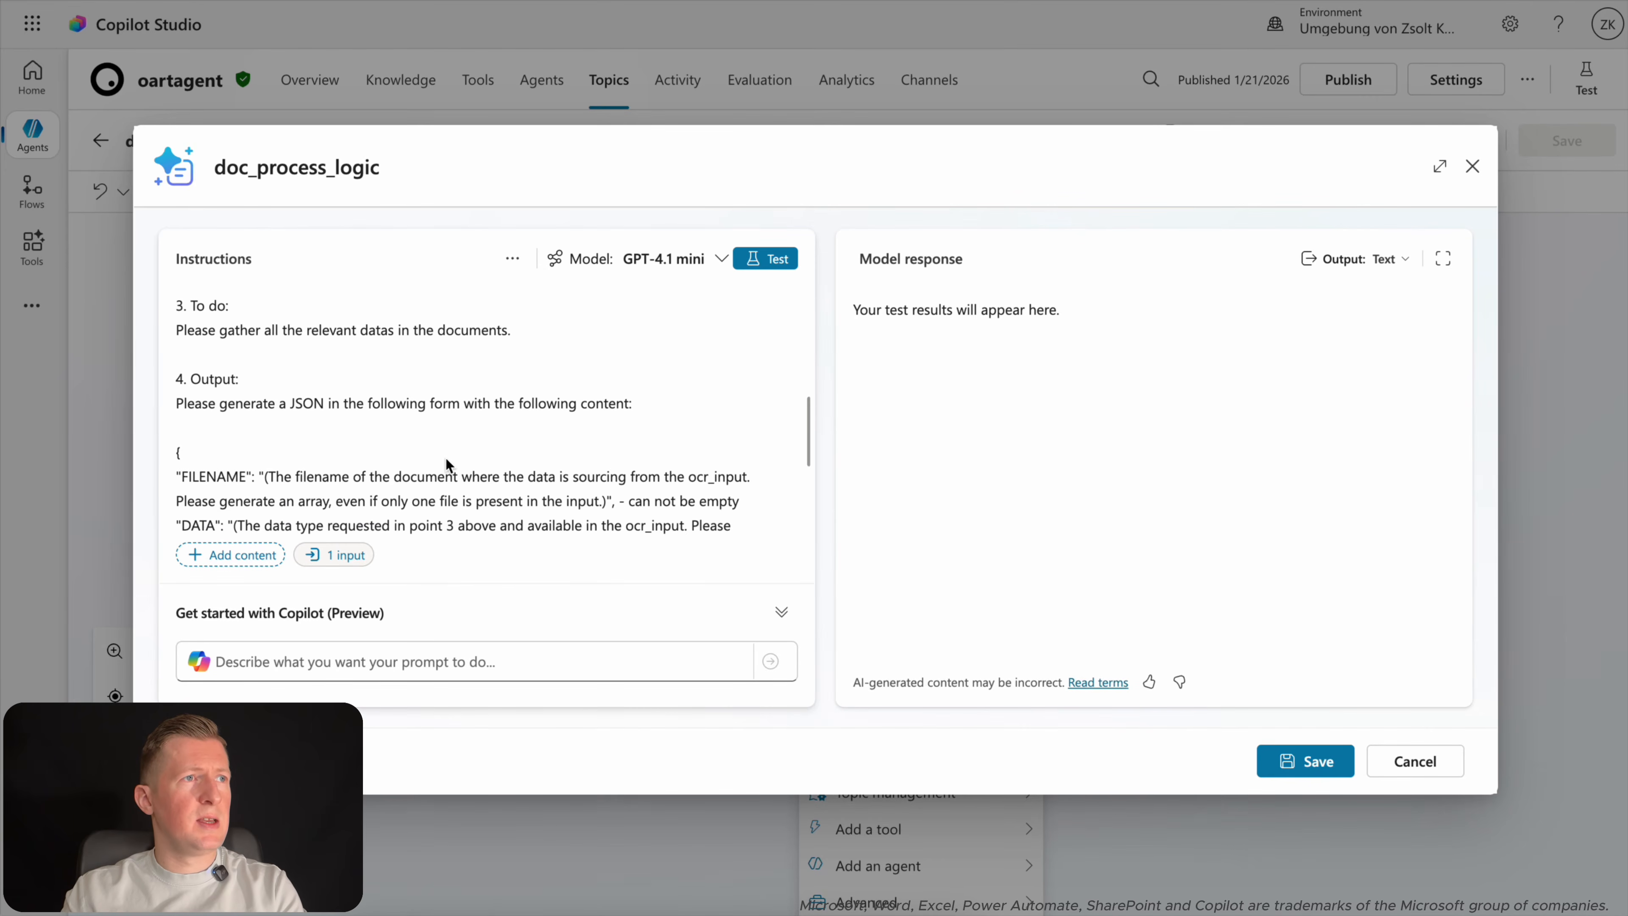
scroll(312, 445, "down", 3)
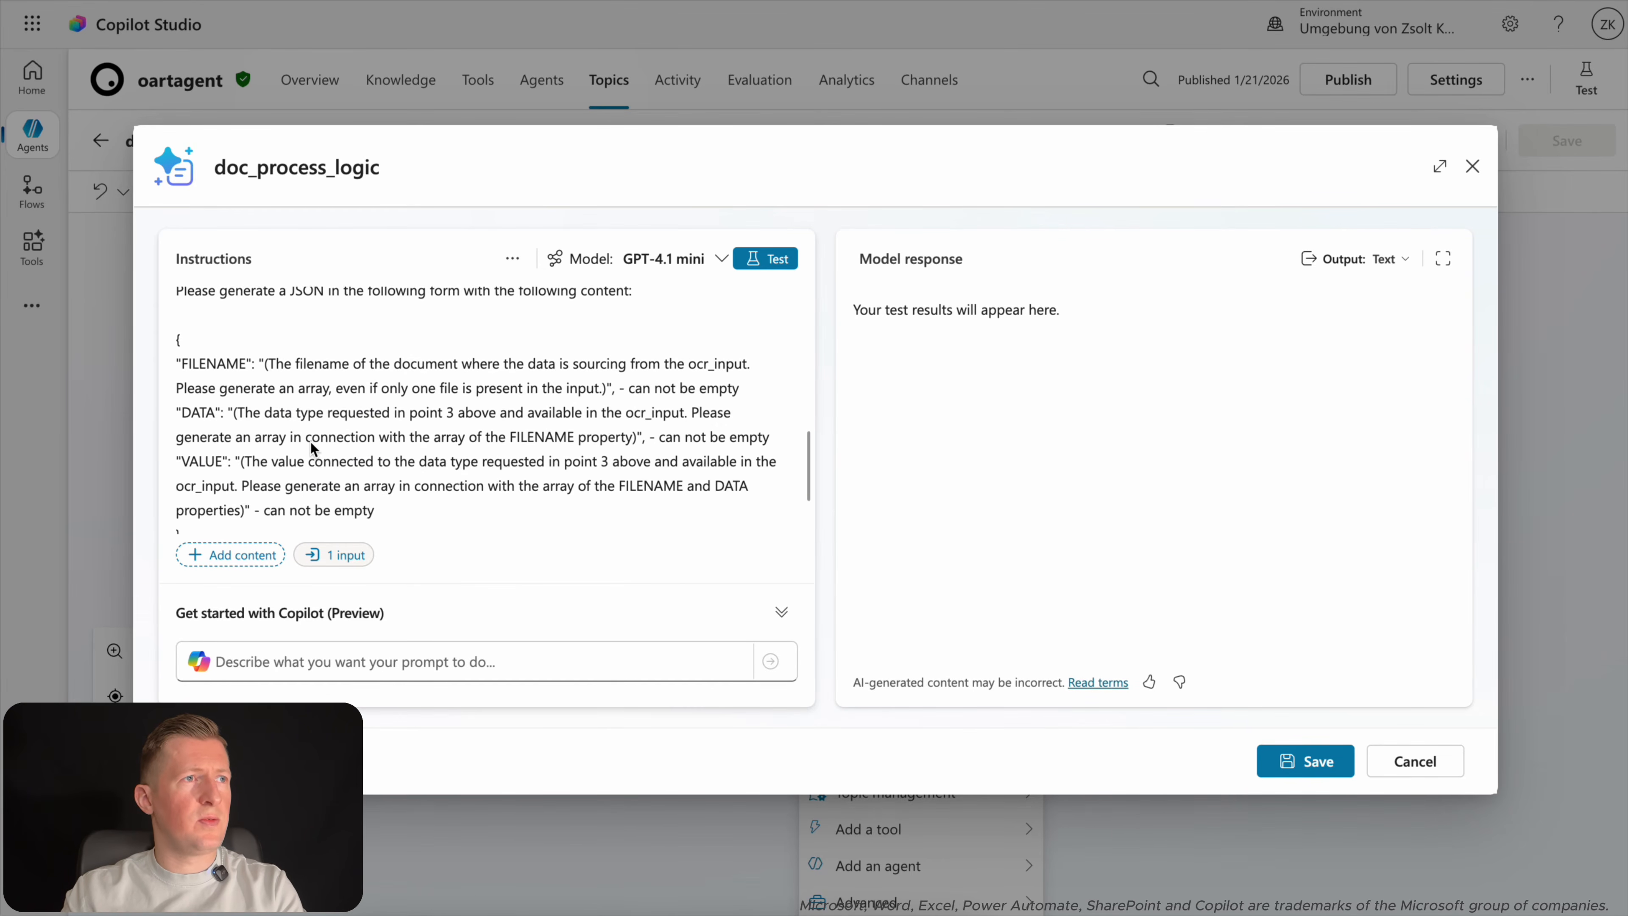
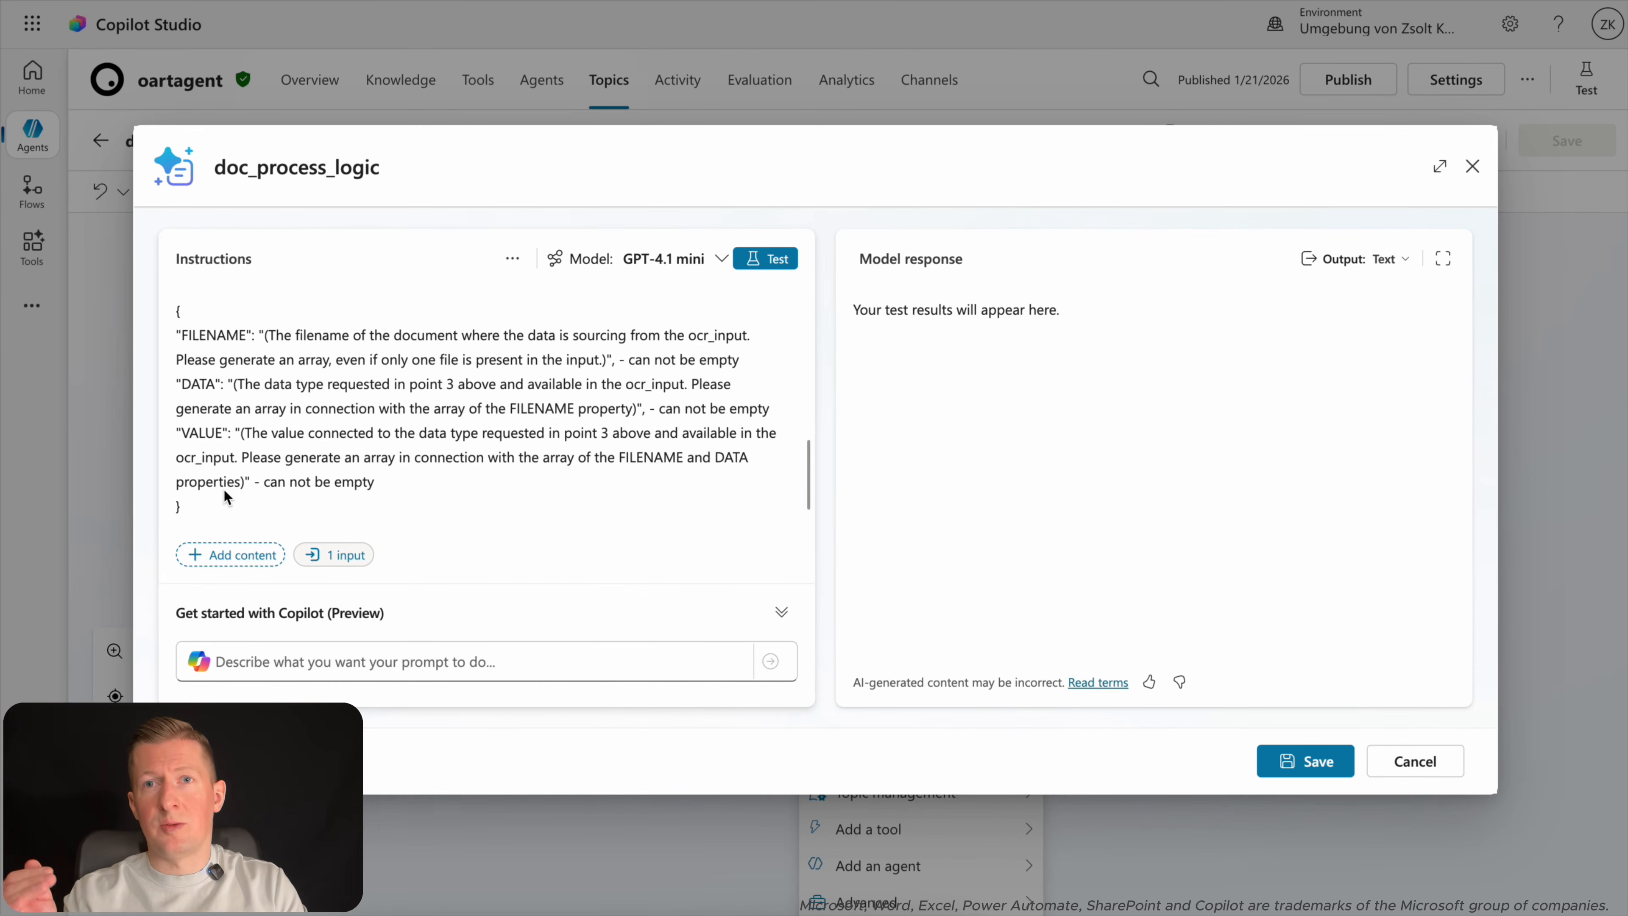
scroll(309, 491, "down", 1)
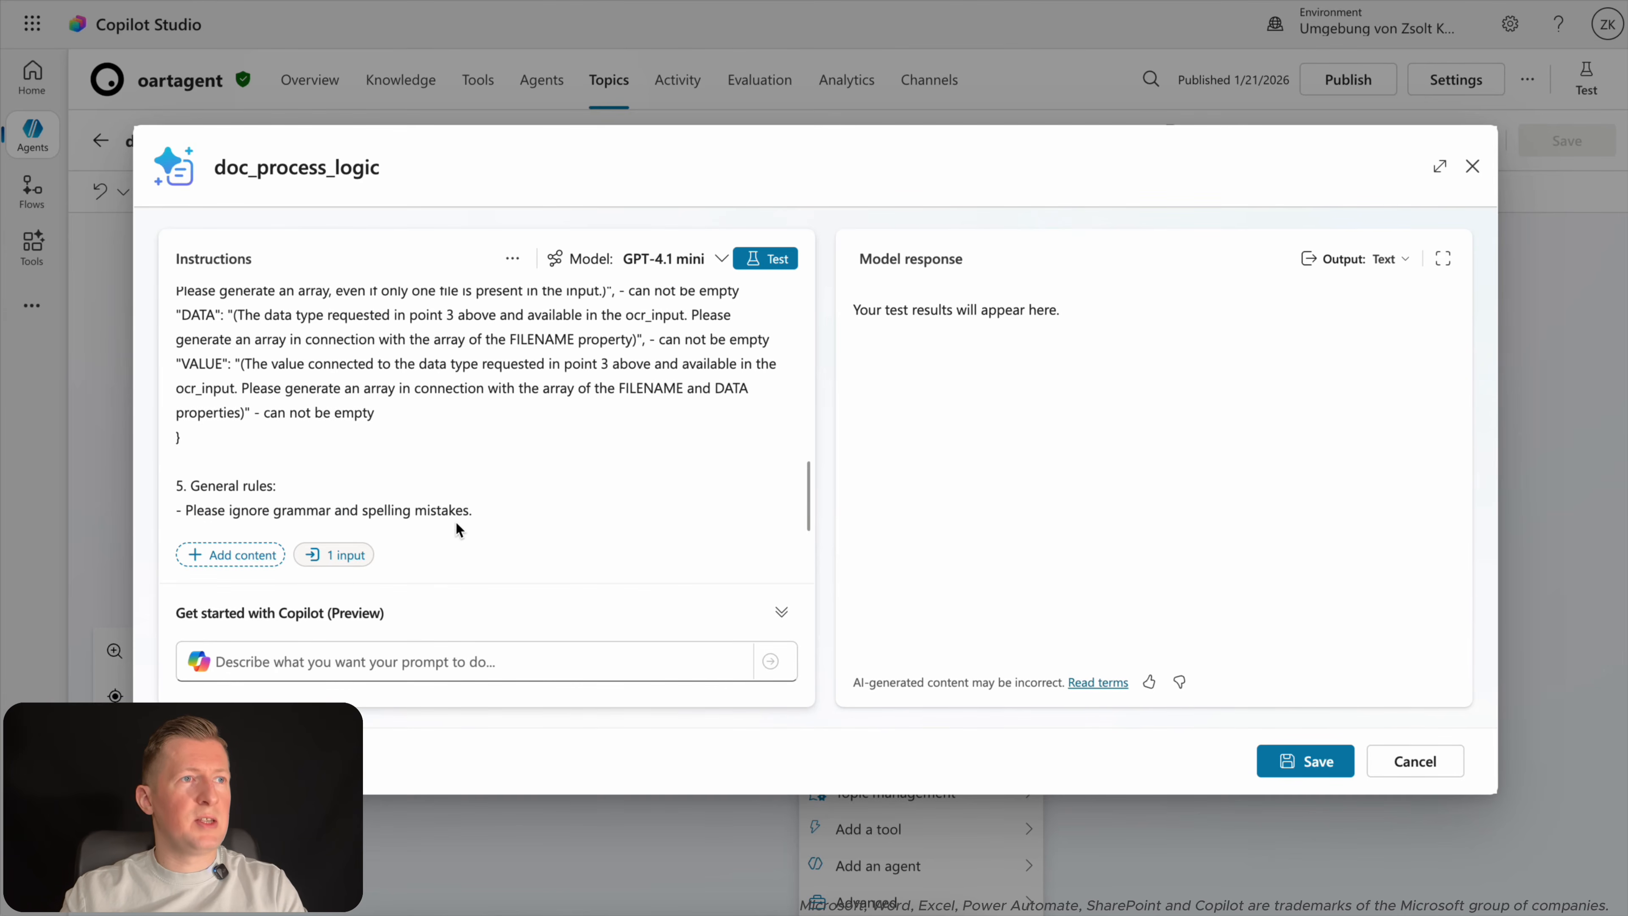
Change the prompt's model to GPT-5 reasoning.
left_click(710, 265)
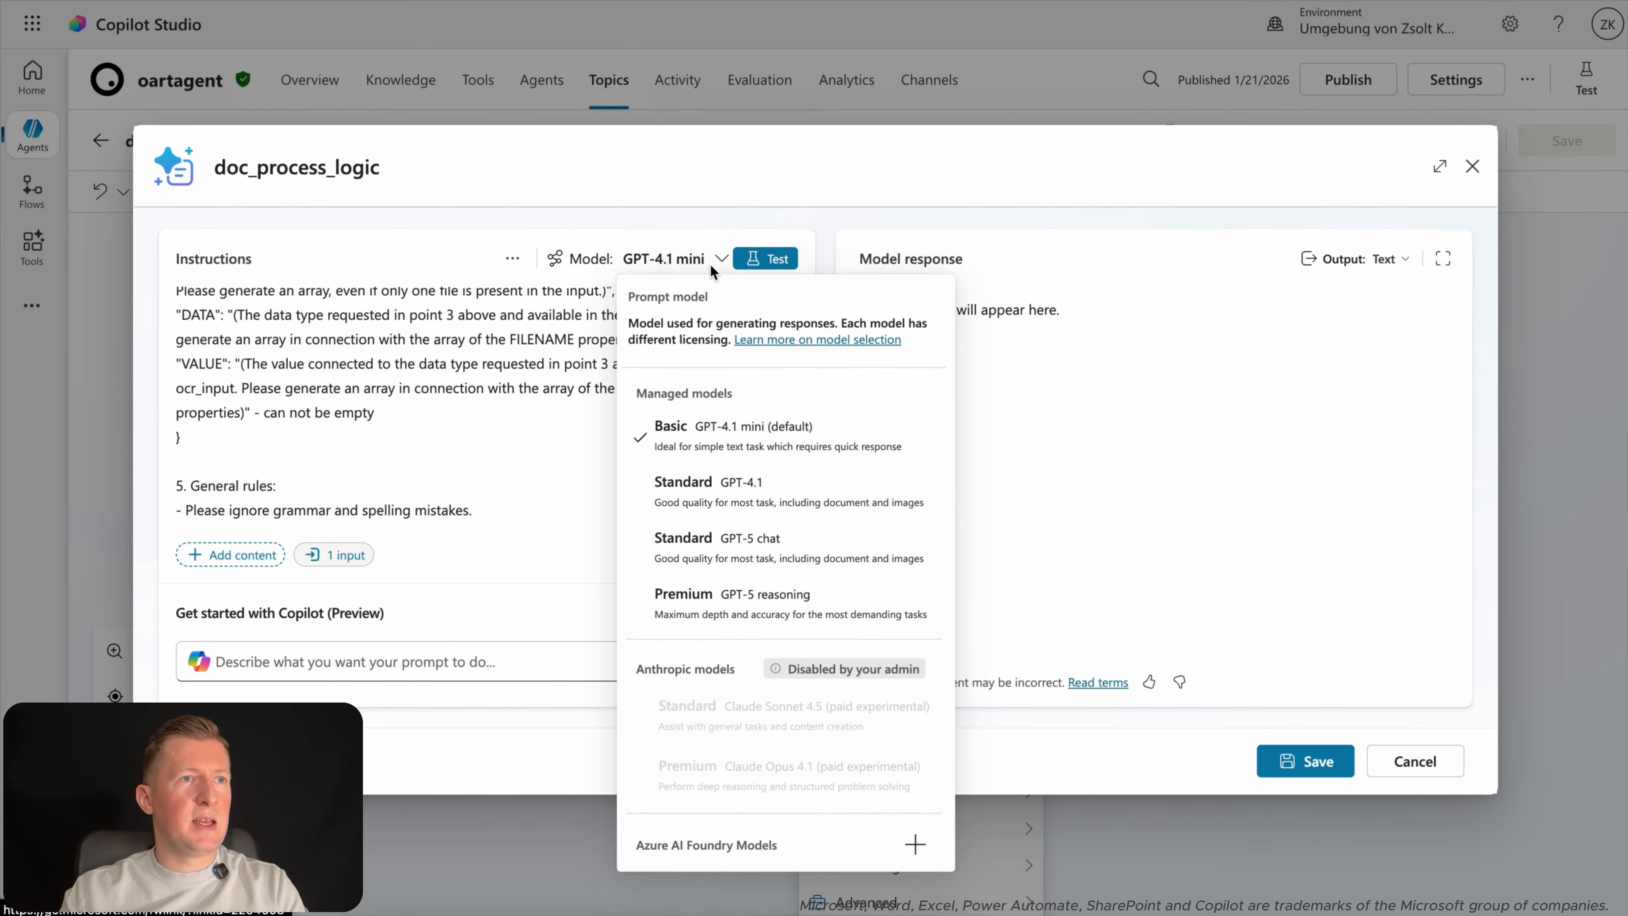
left_click(666, 595)
left_click(586, 510)
Enter "No input" as the sample data of the ocr_input text input in the first instruction line.
scroll(558, 428, "up", 15)
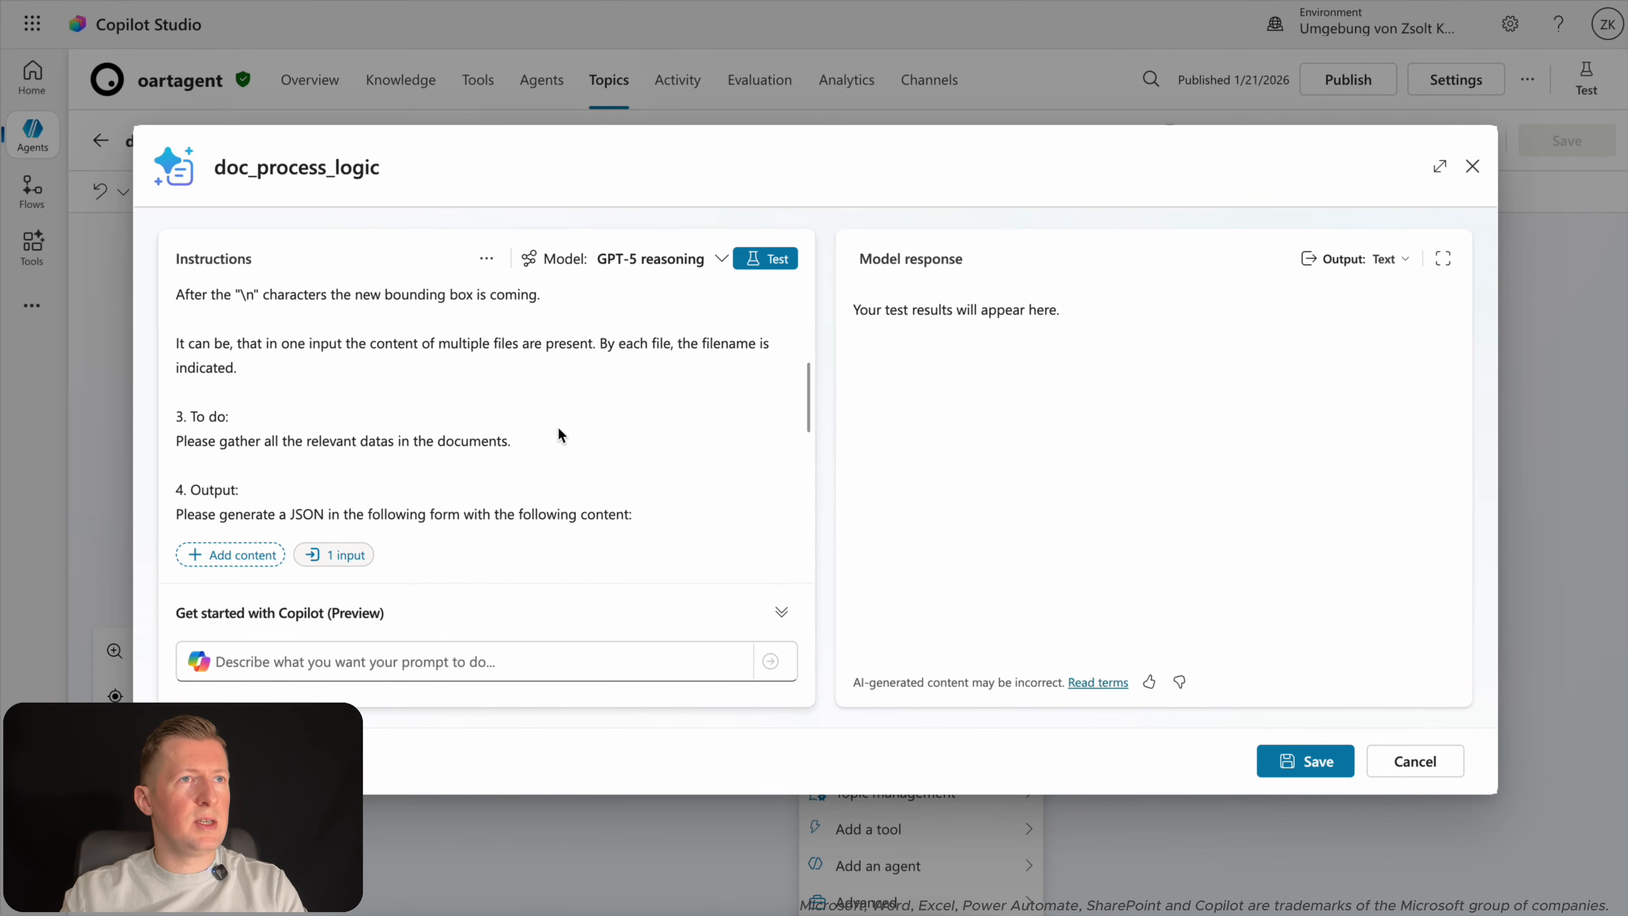
left_click(537, 313)
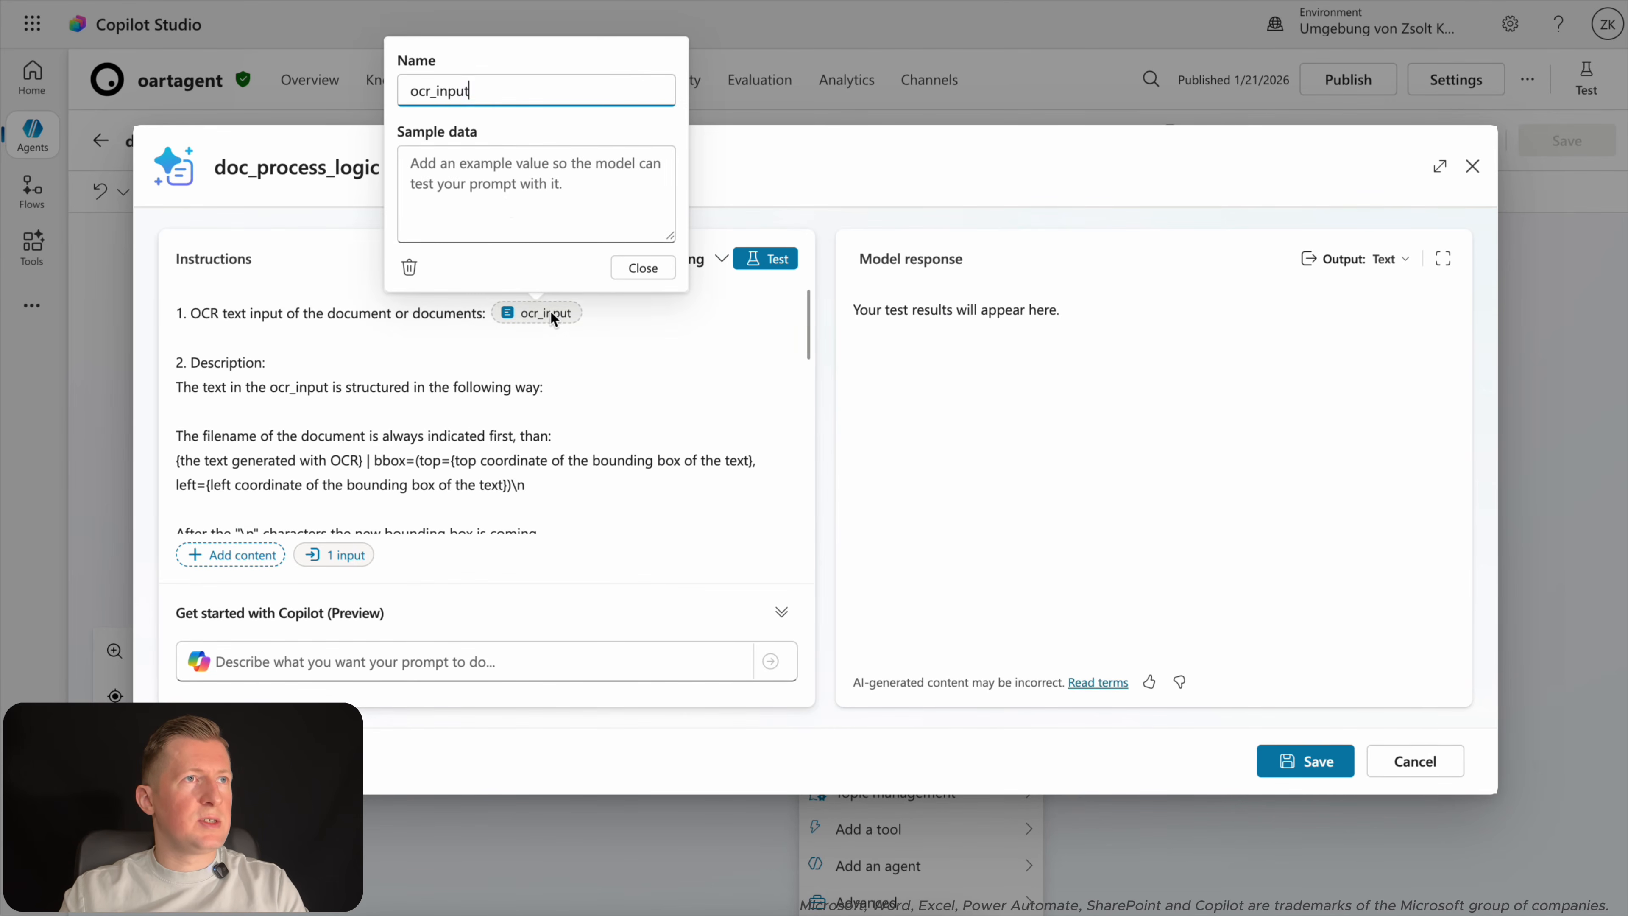
left_click(491, 169)
type("No em")
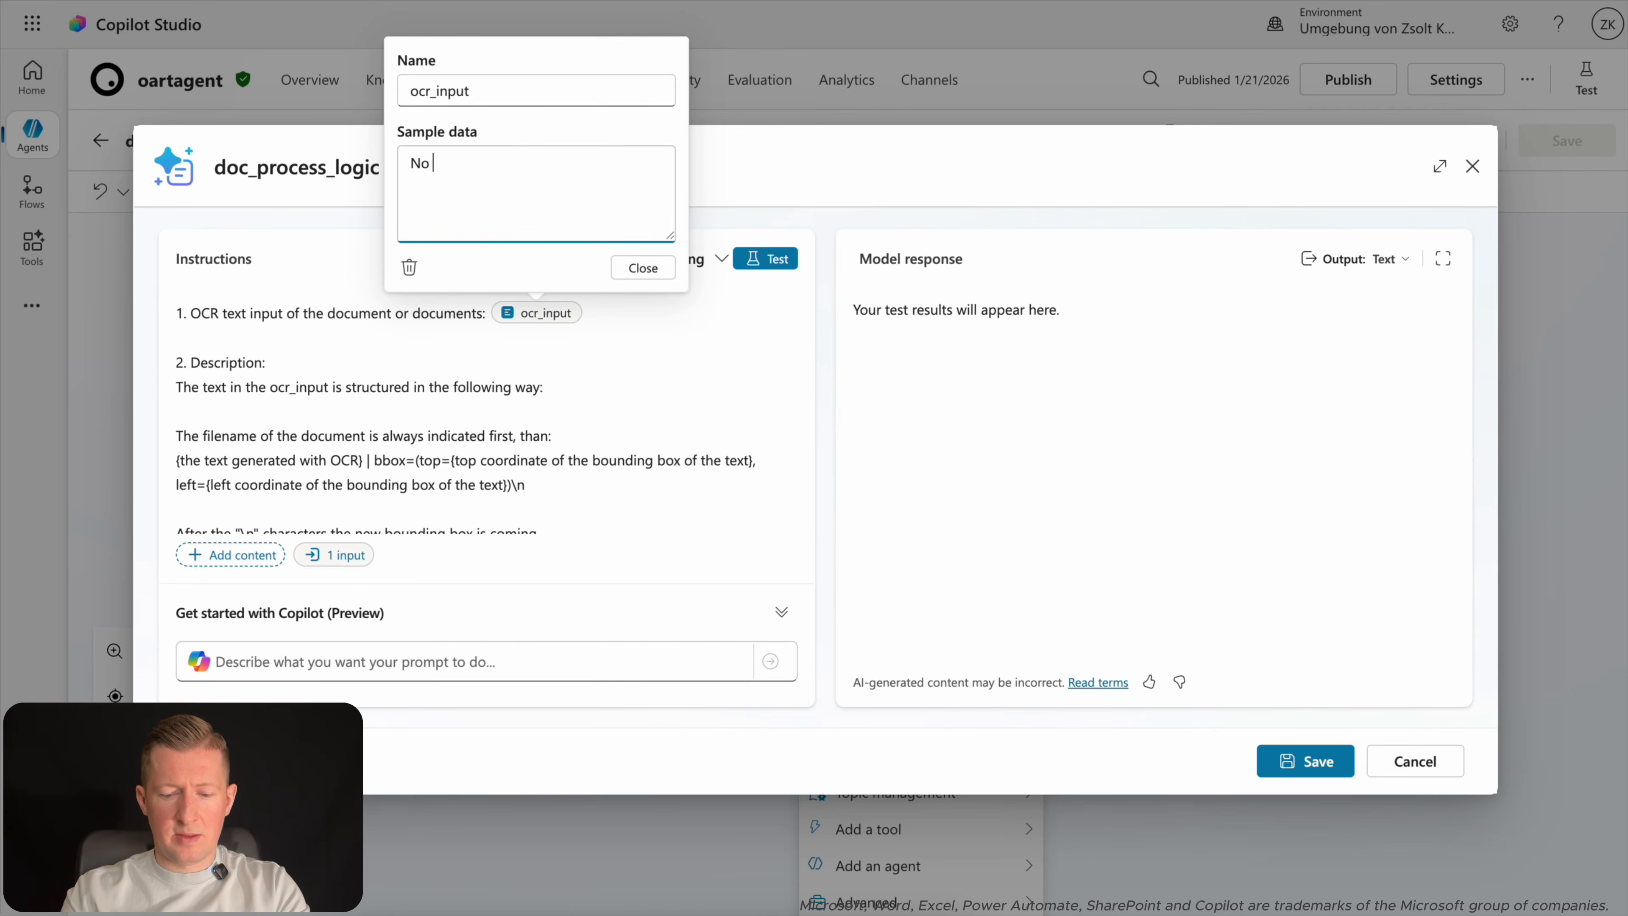
key("BackSpace")
key("BackSpace")
type("input")
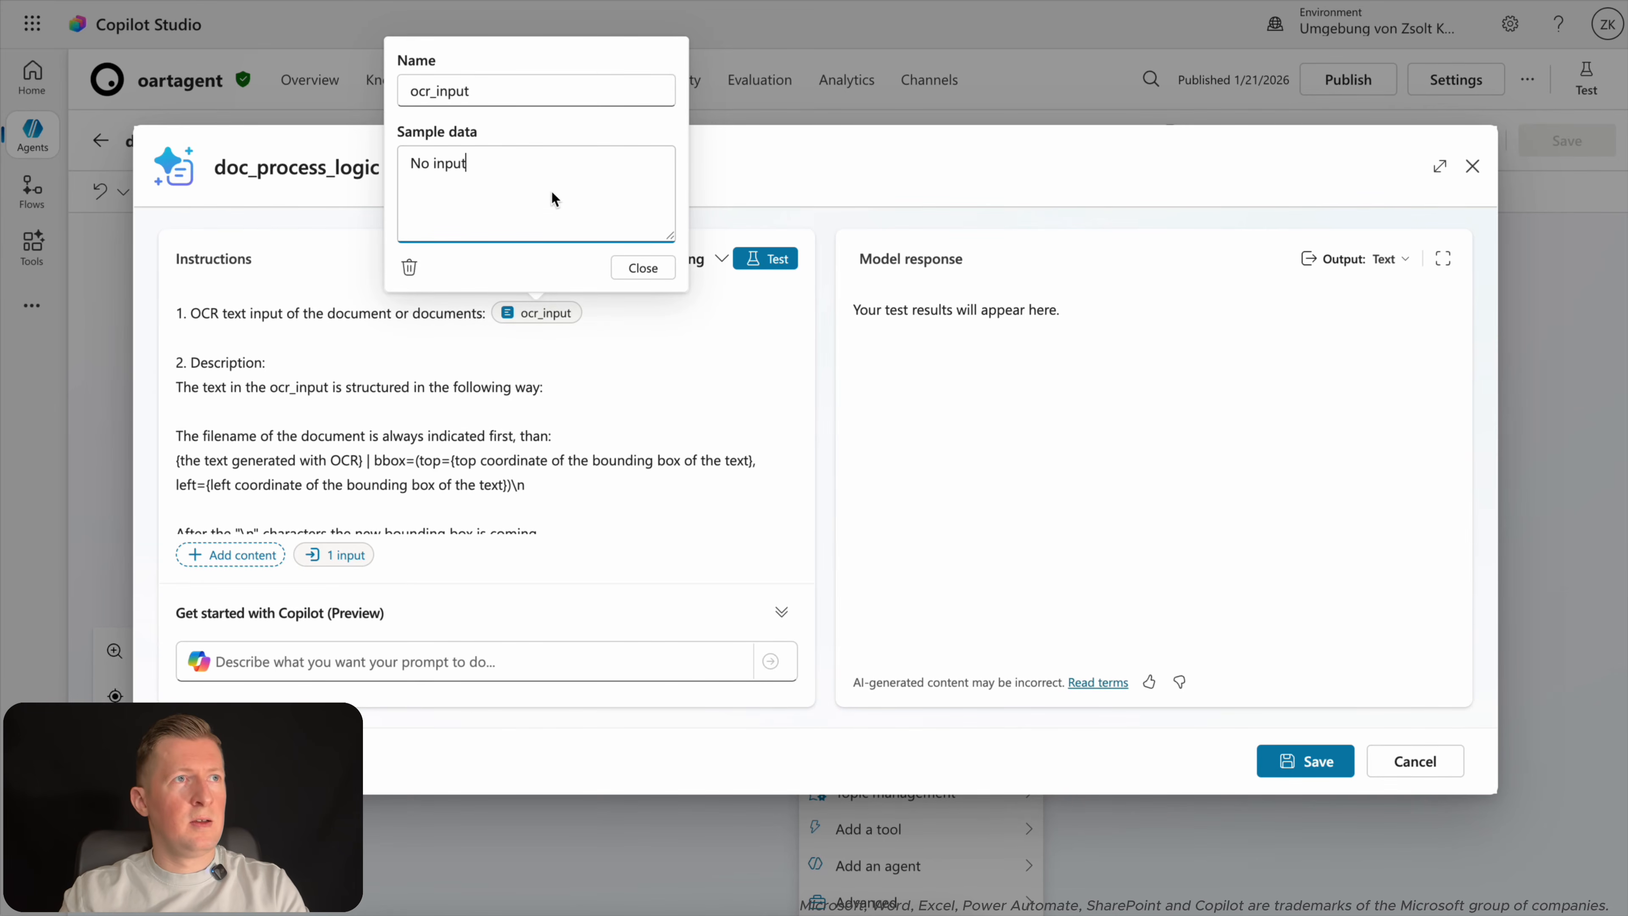
left_click(641, 268)
Set the prompt's output format to JSON, then test the prompt and save it.
left_click(1392, 260)
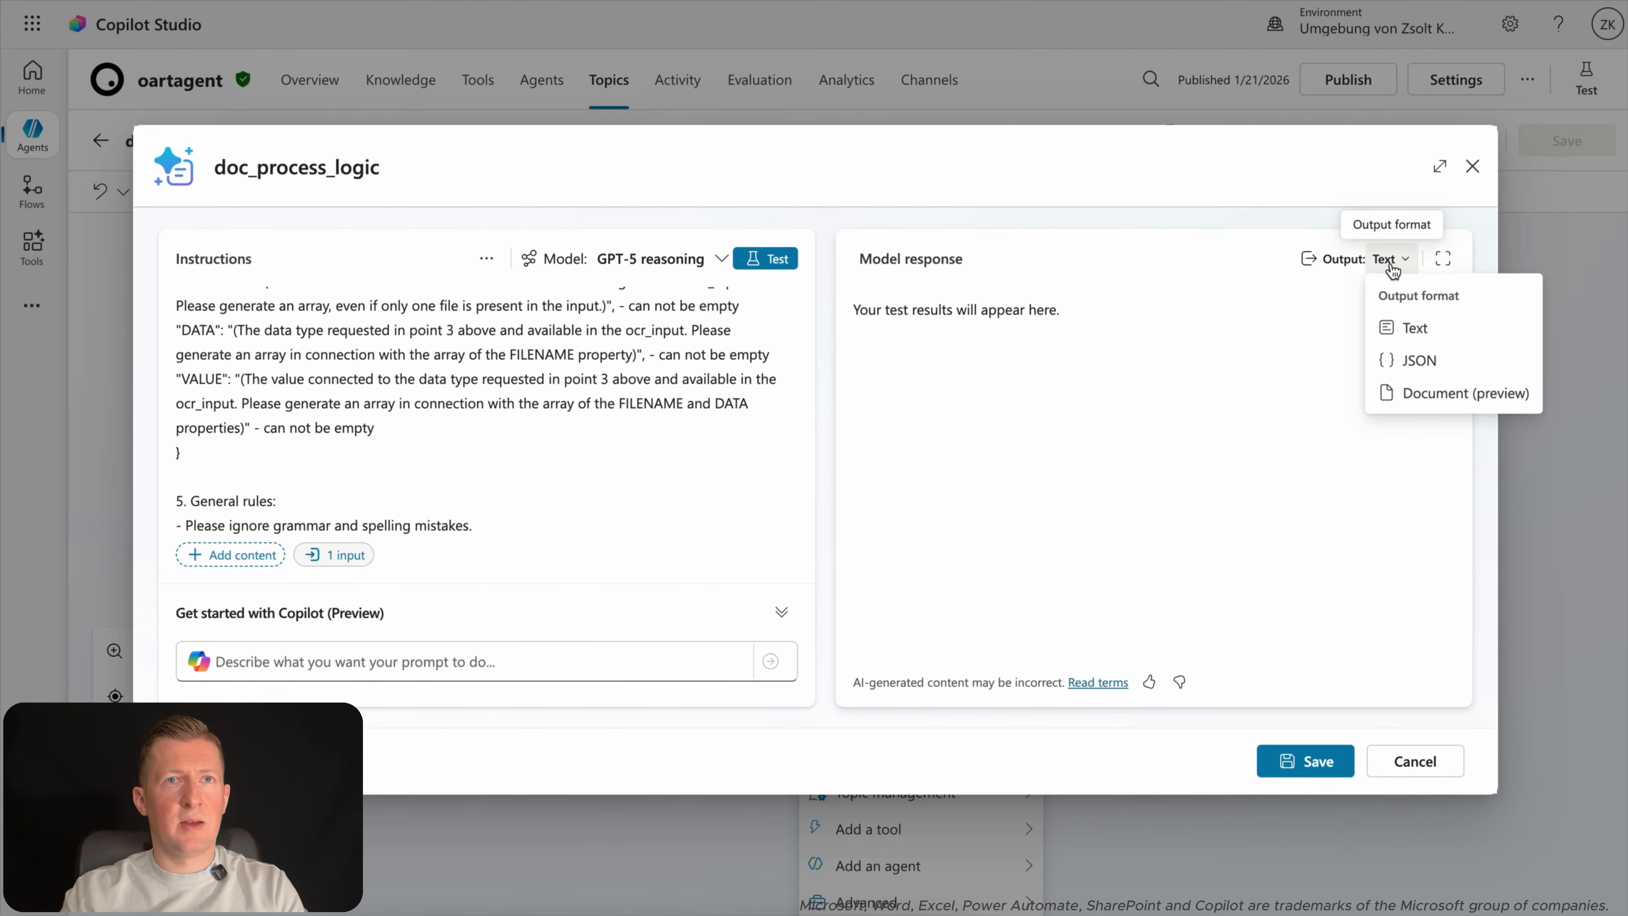
left_click(1401, 357)
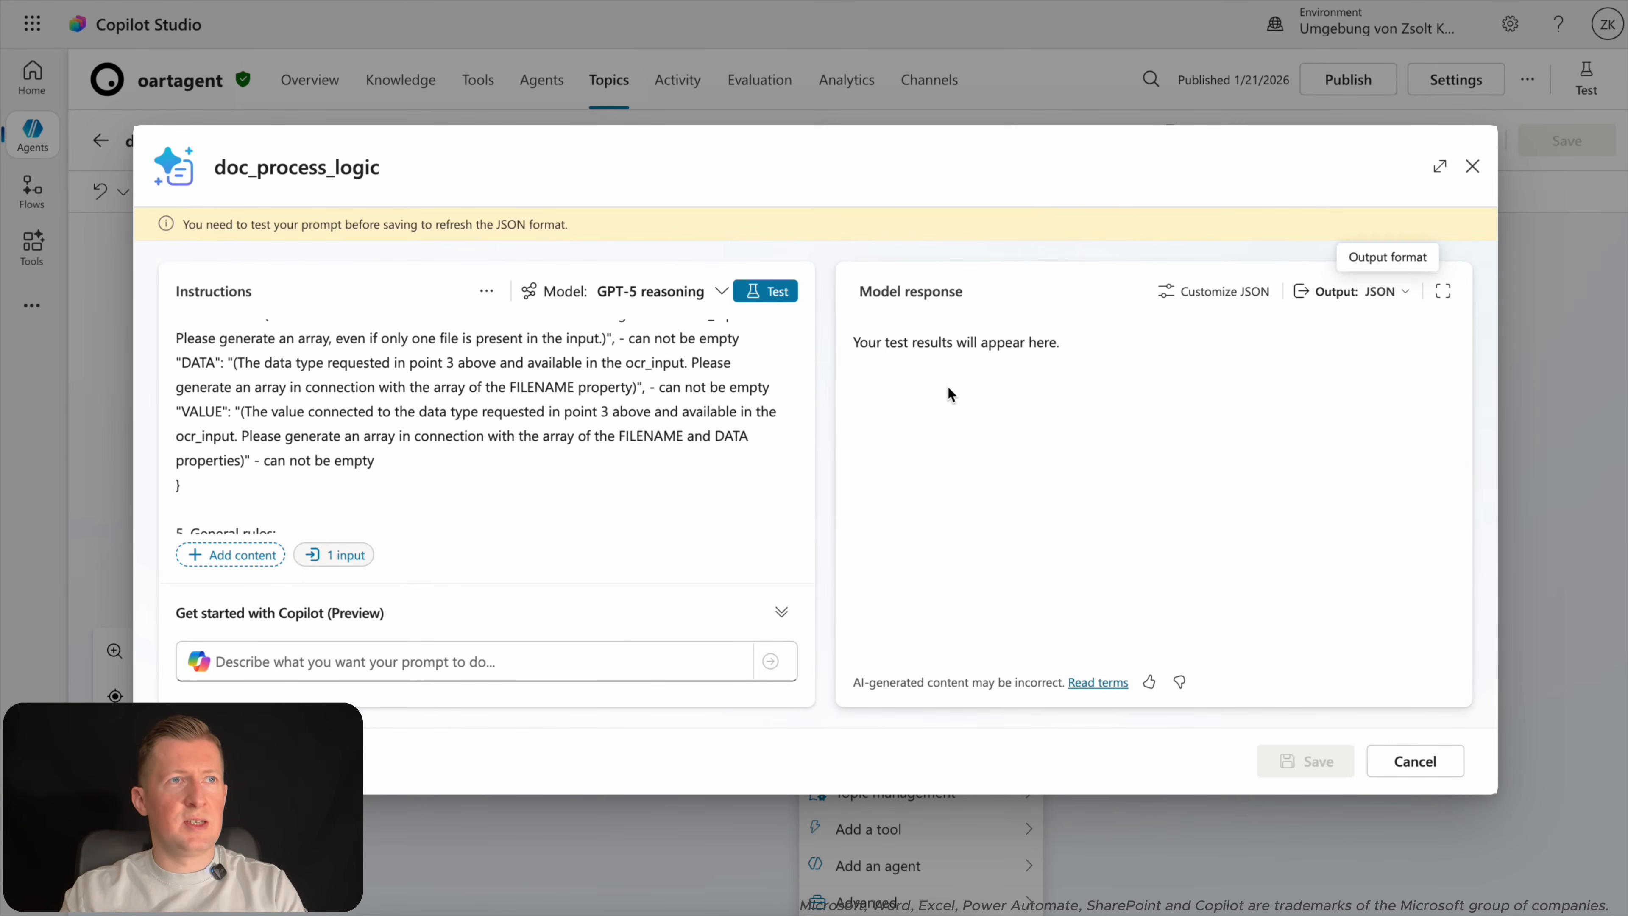
left_click(757, 292)
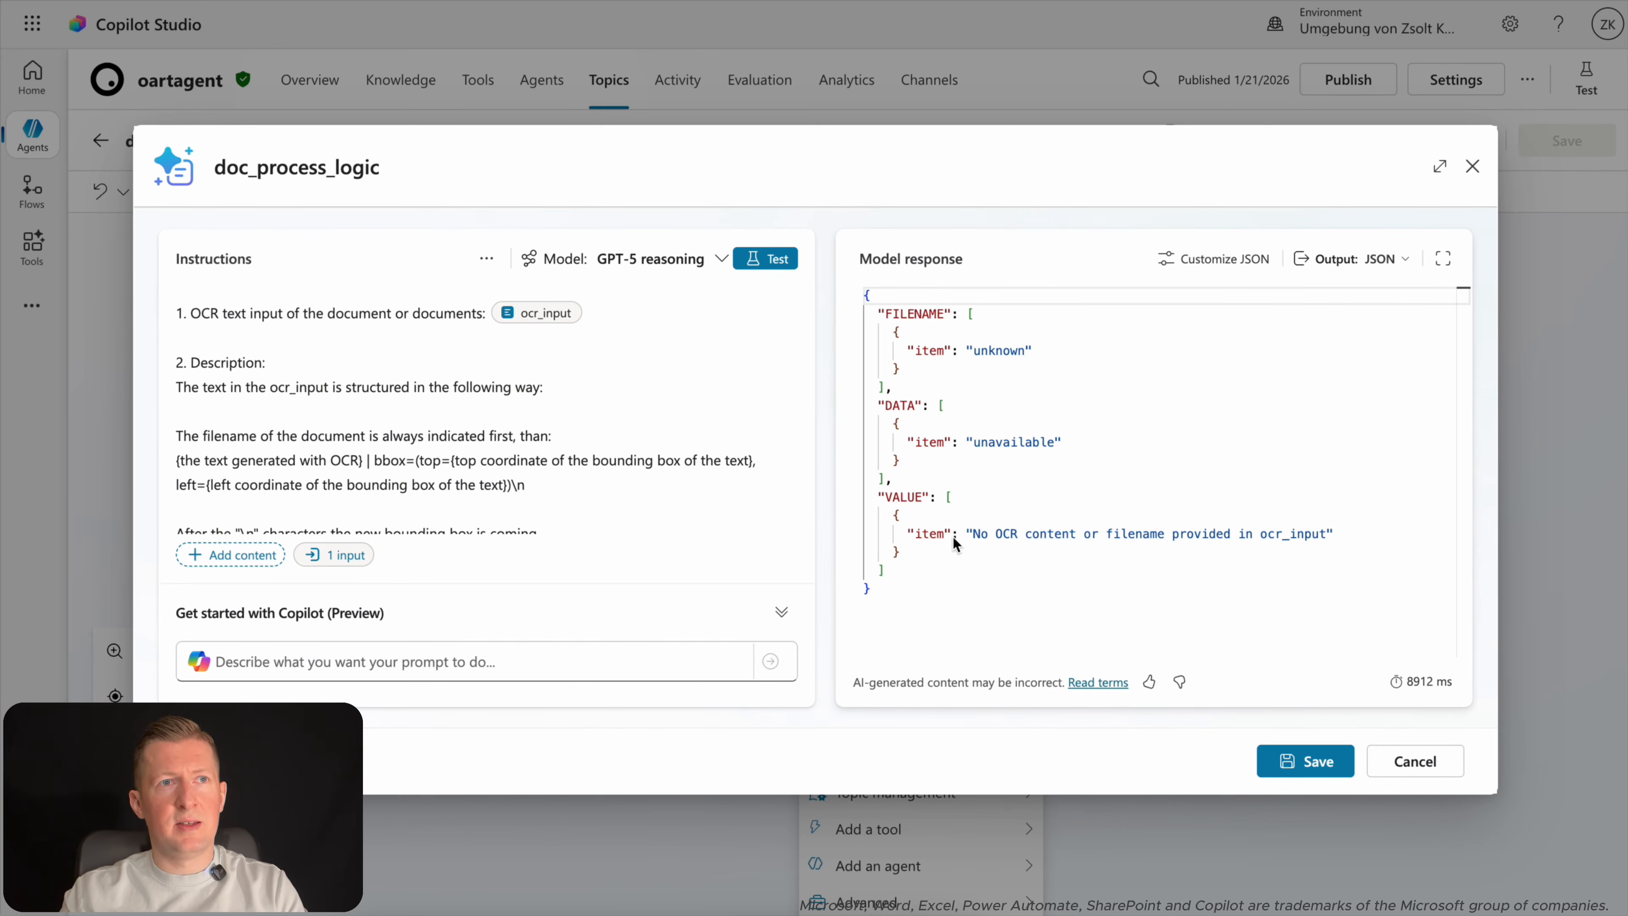
left_click(1278, 761)
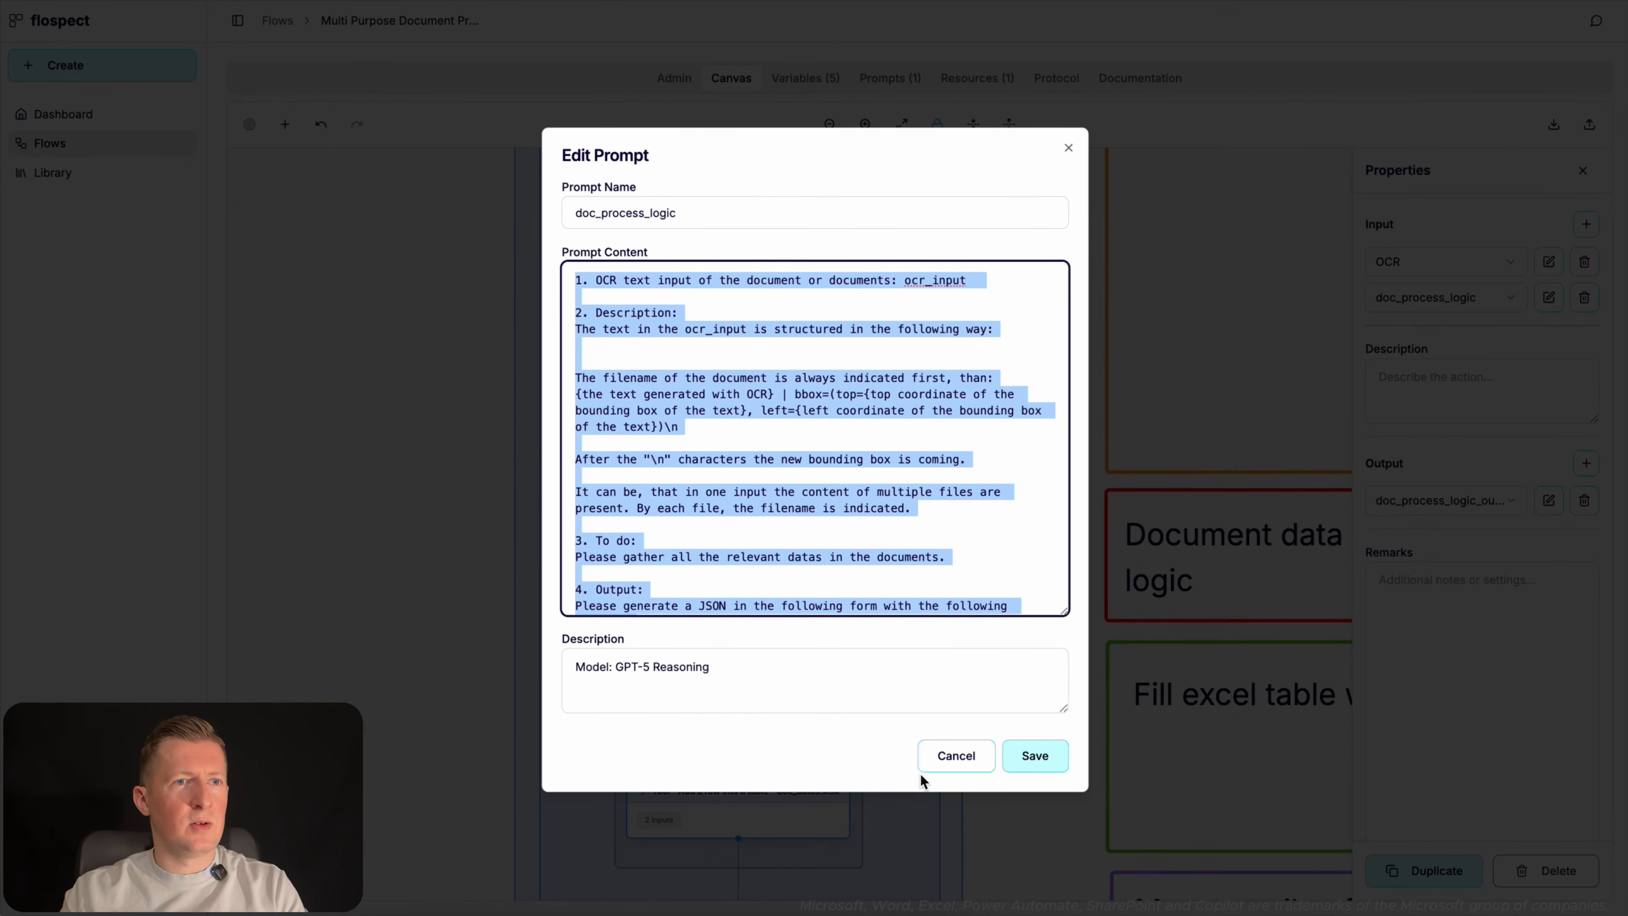
Switch to flospect, close the prompt without changes, and select the items-to-loop-over formula in the remarks of the Loop through a list node.
left_click(956, 757)
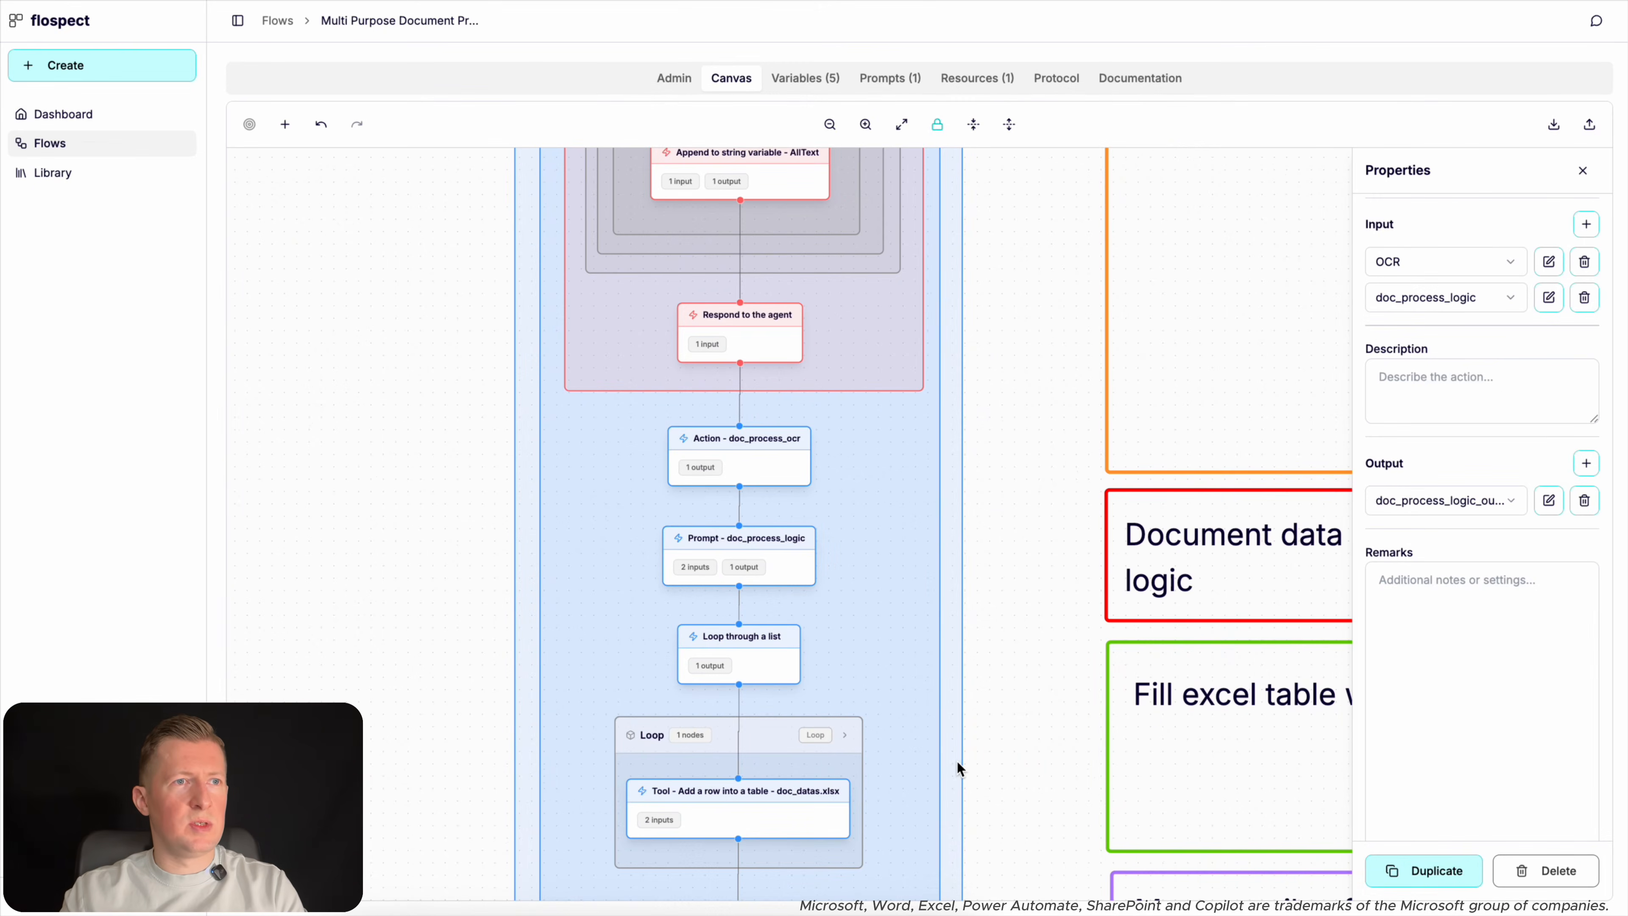
left_click(755, 638)
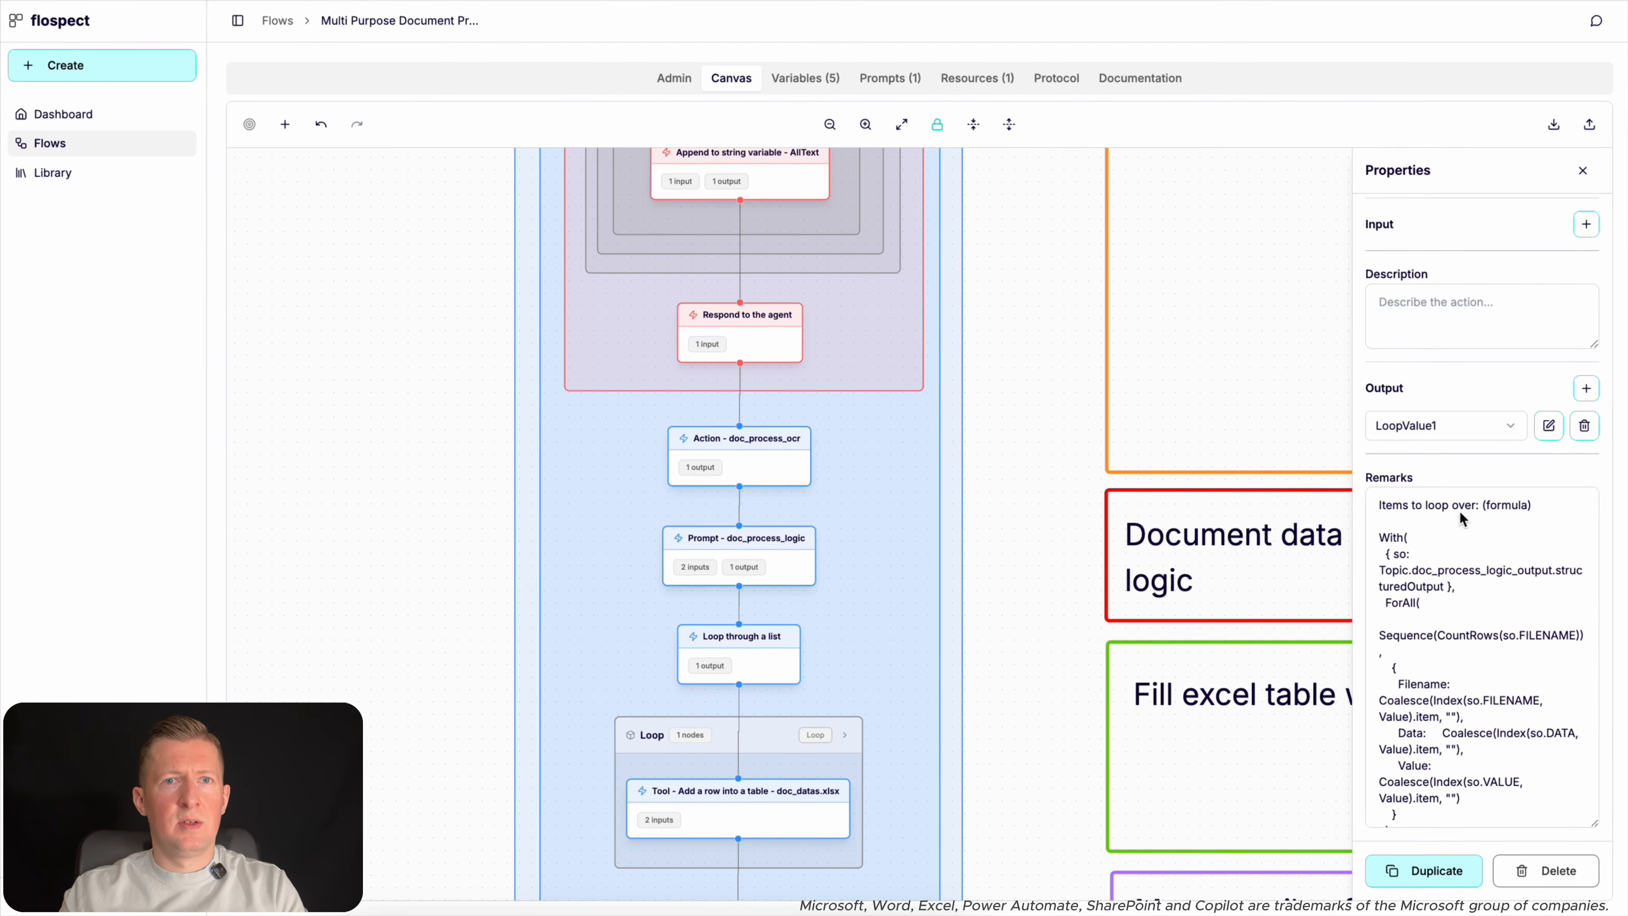
scroll(1510, 418, "up", 3)
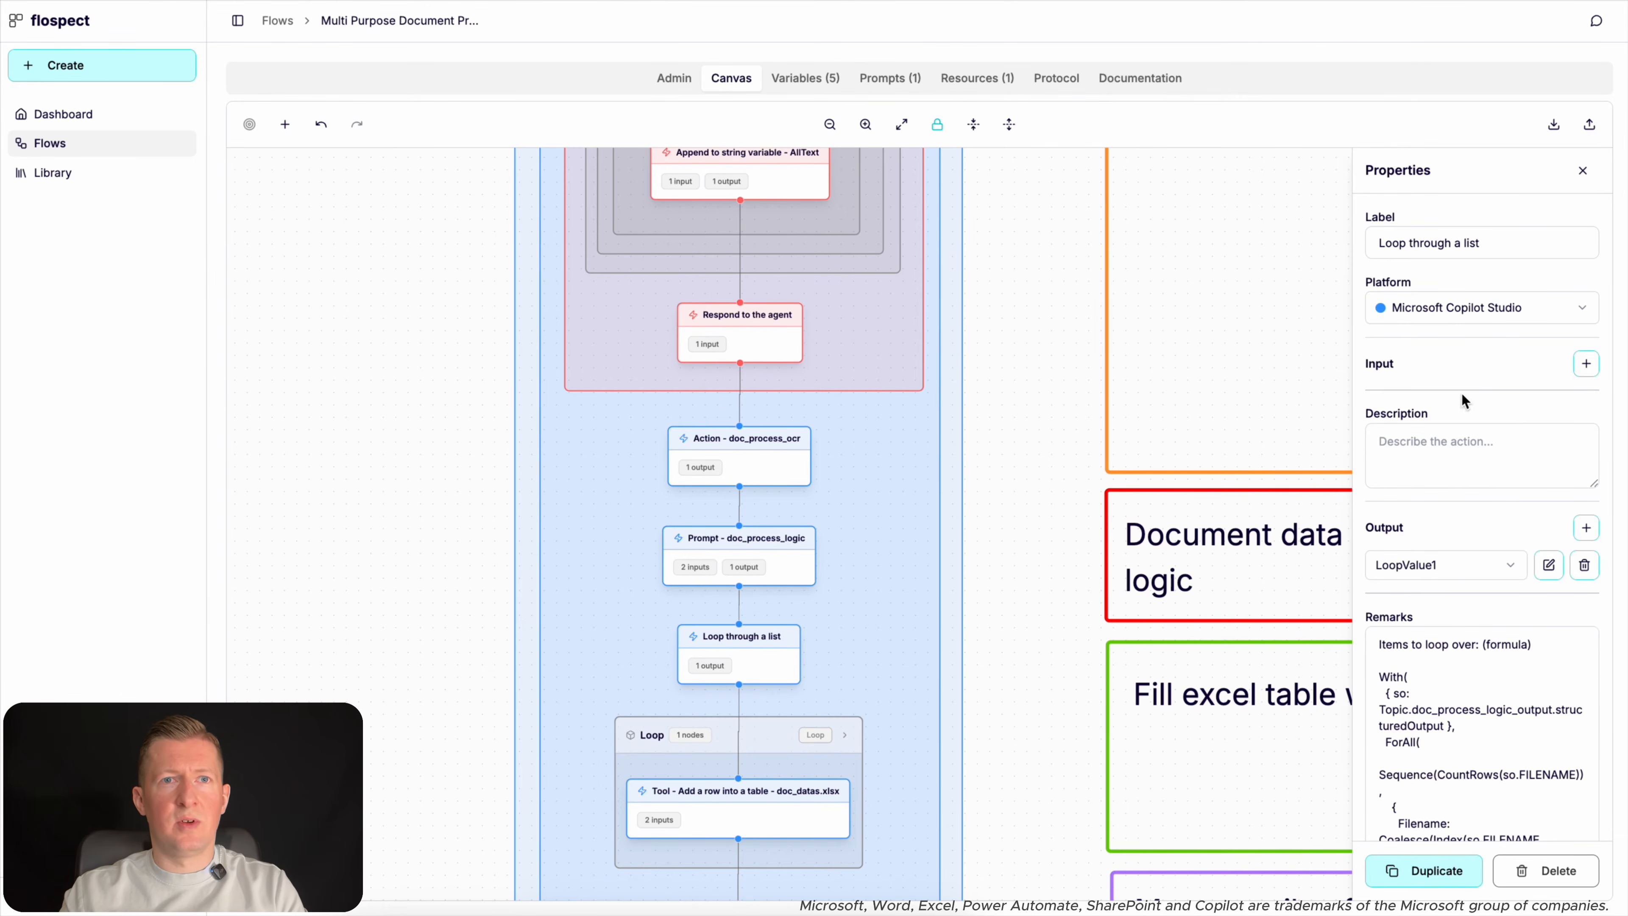
scroll(1455, 462, "down", 3)
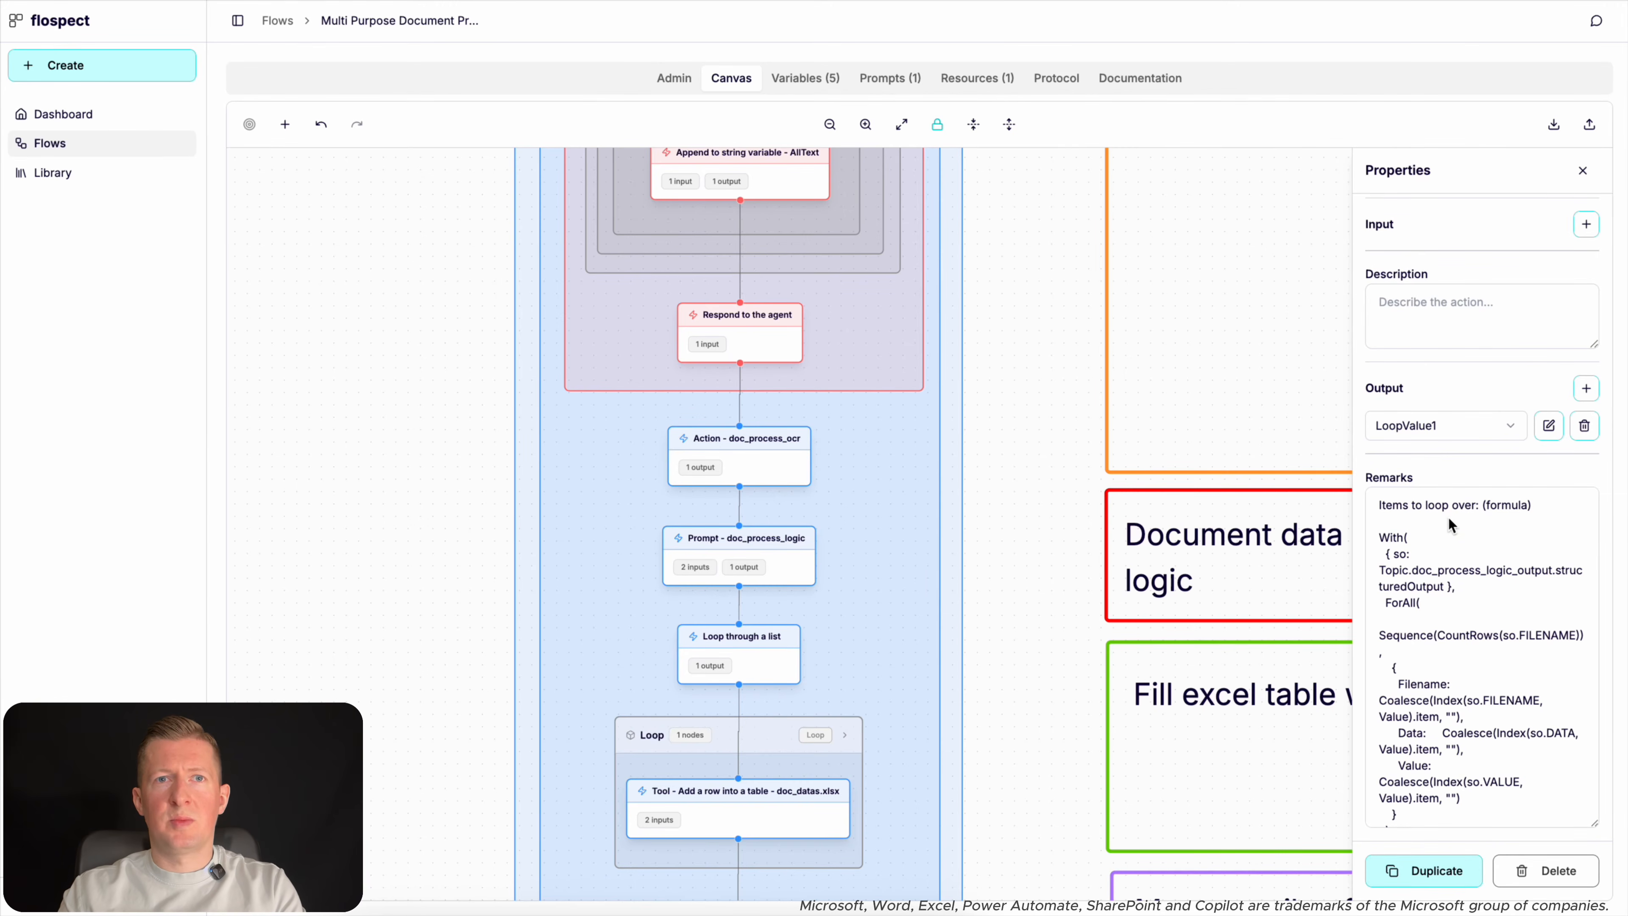
left_click_drag(1379, 538, 1435, 773)
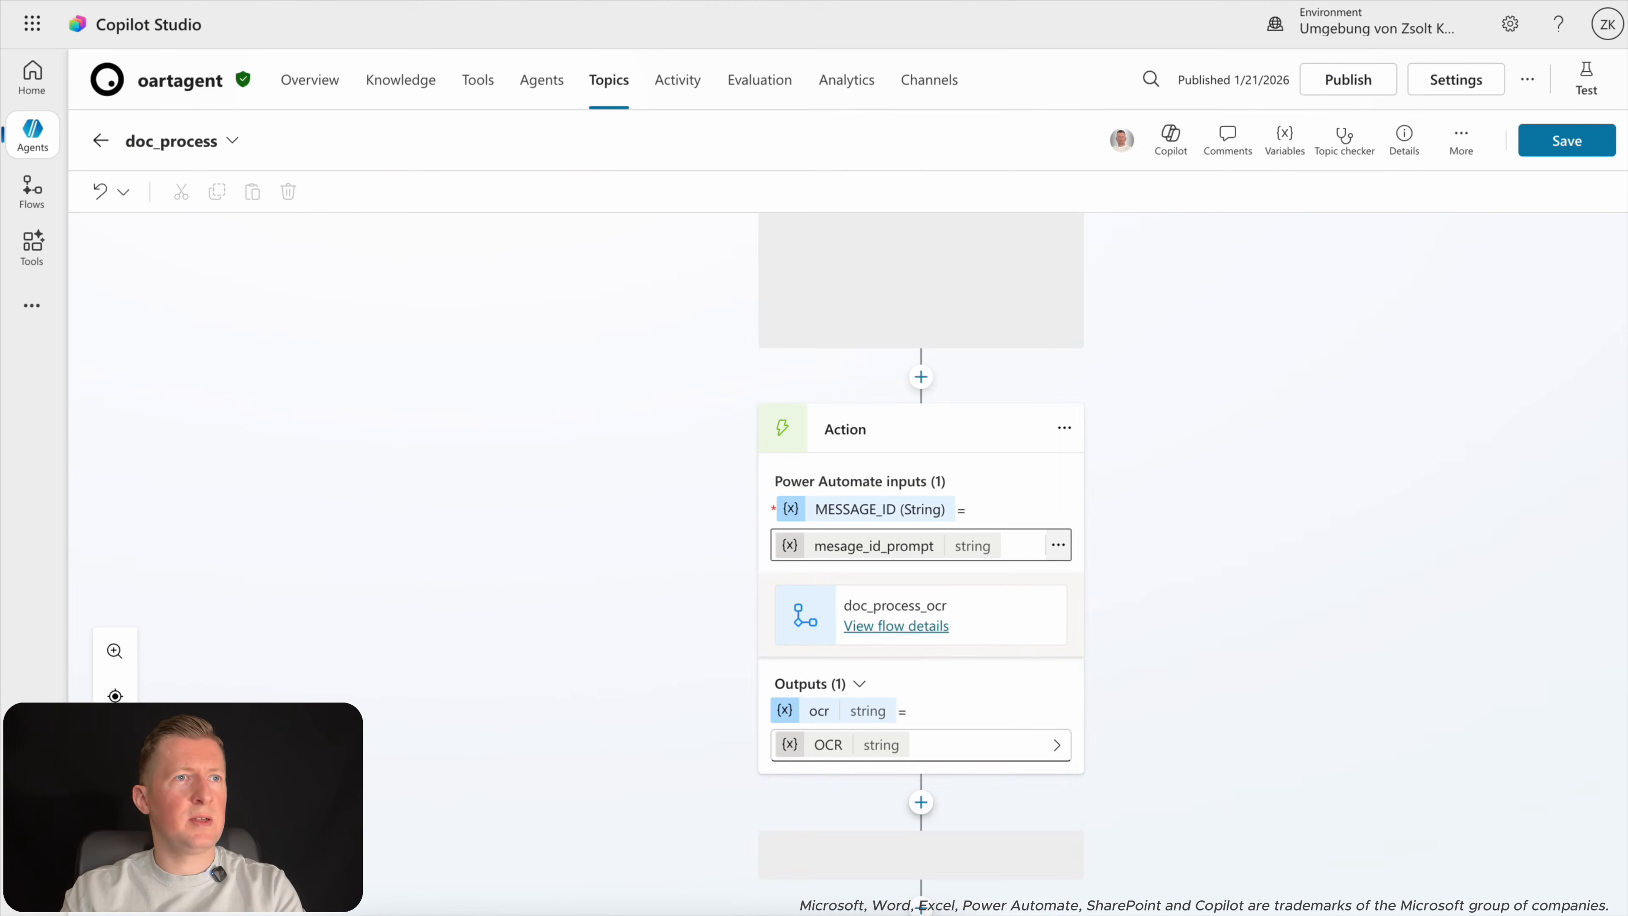
Back in Copilot Studio, assign the OCR topic variable to the ocr_input of the new Prompt node.
scroll(1170, 746, "down", 5)
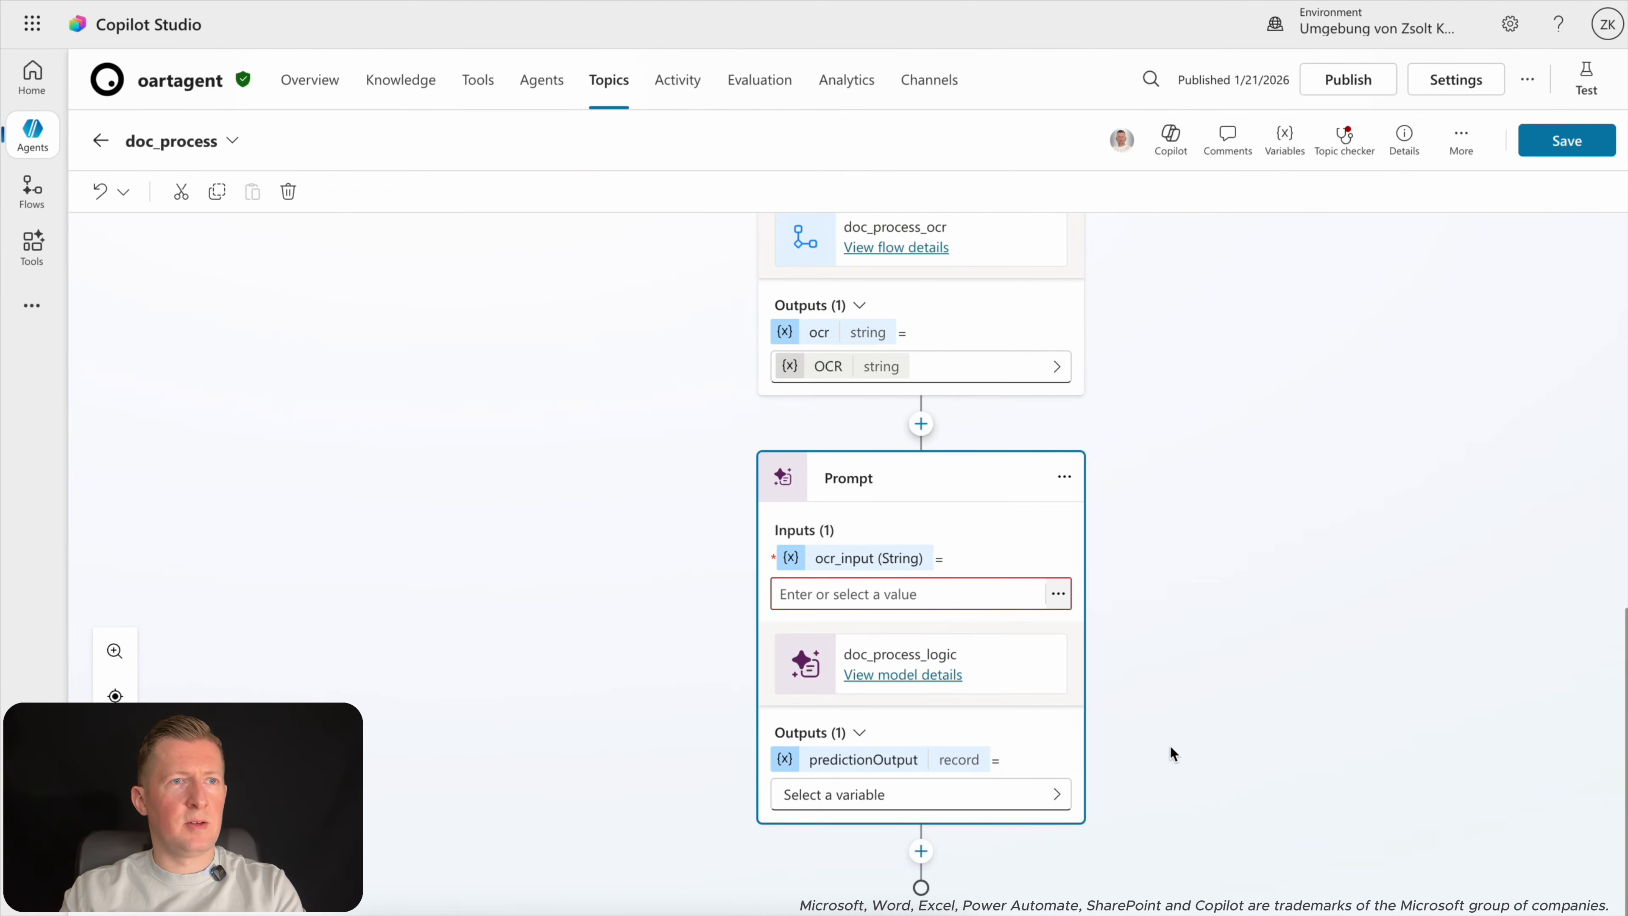
left_click(1058, 594)
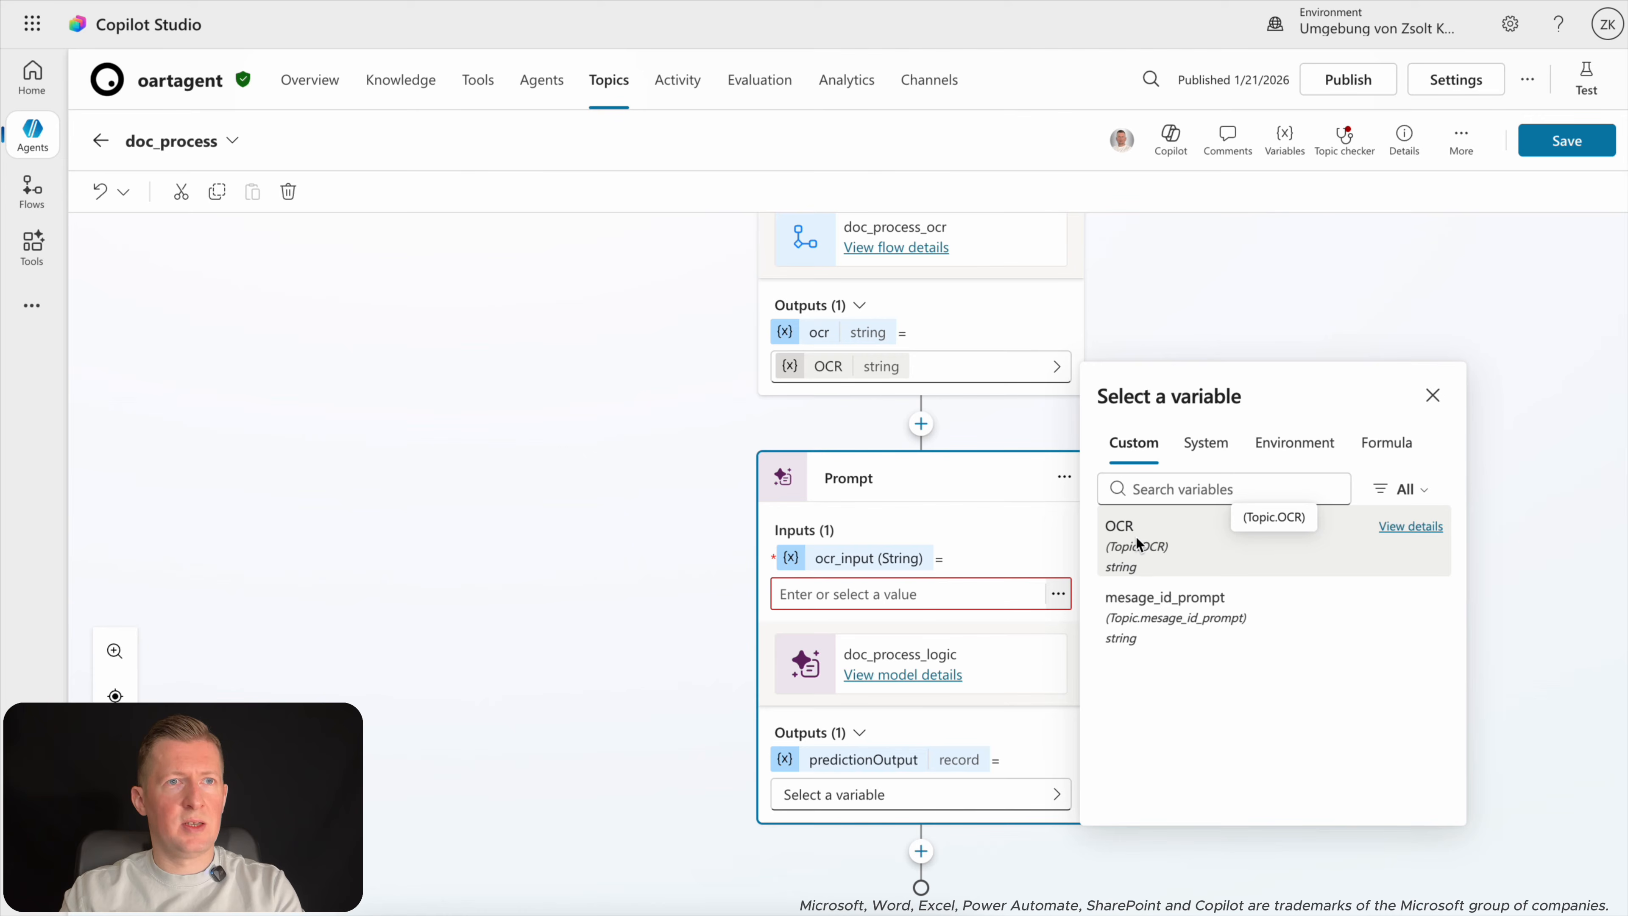
left_click(1156, 555)
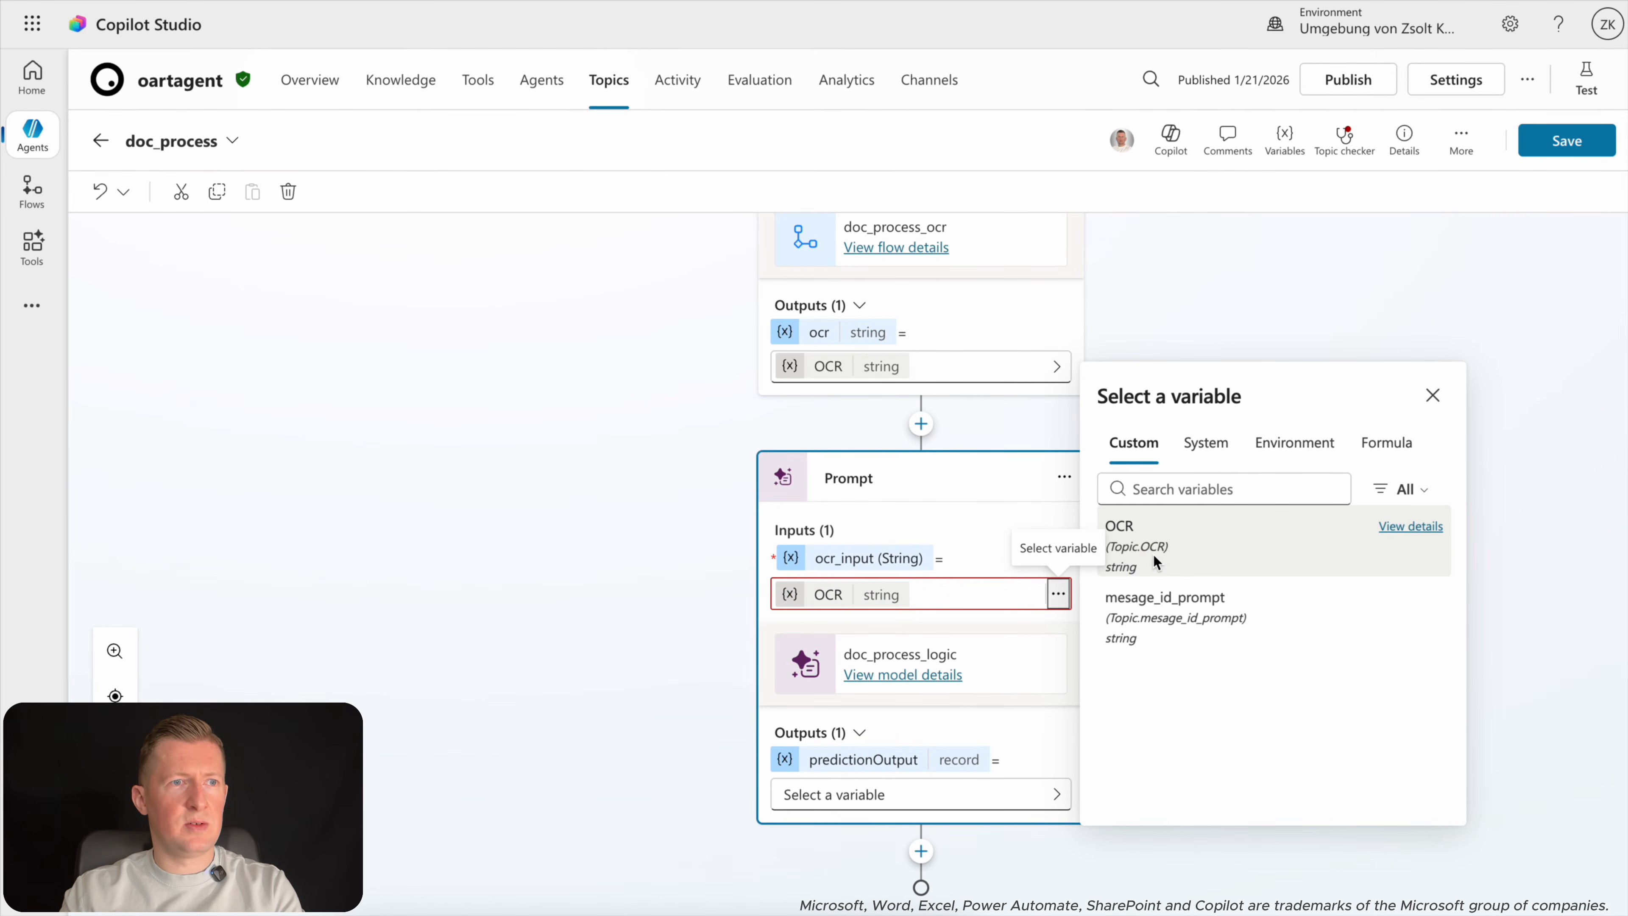
left_click(709, 729)
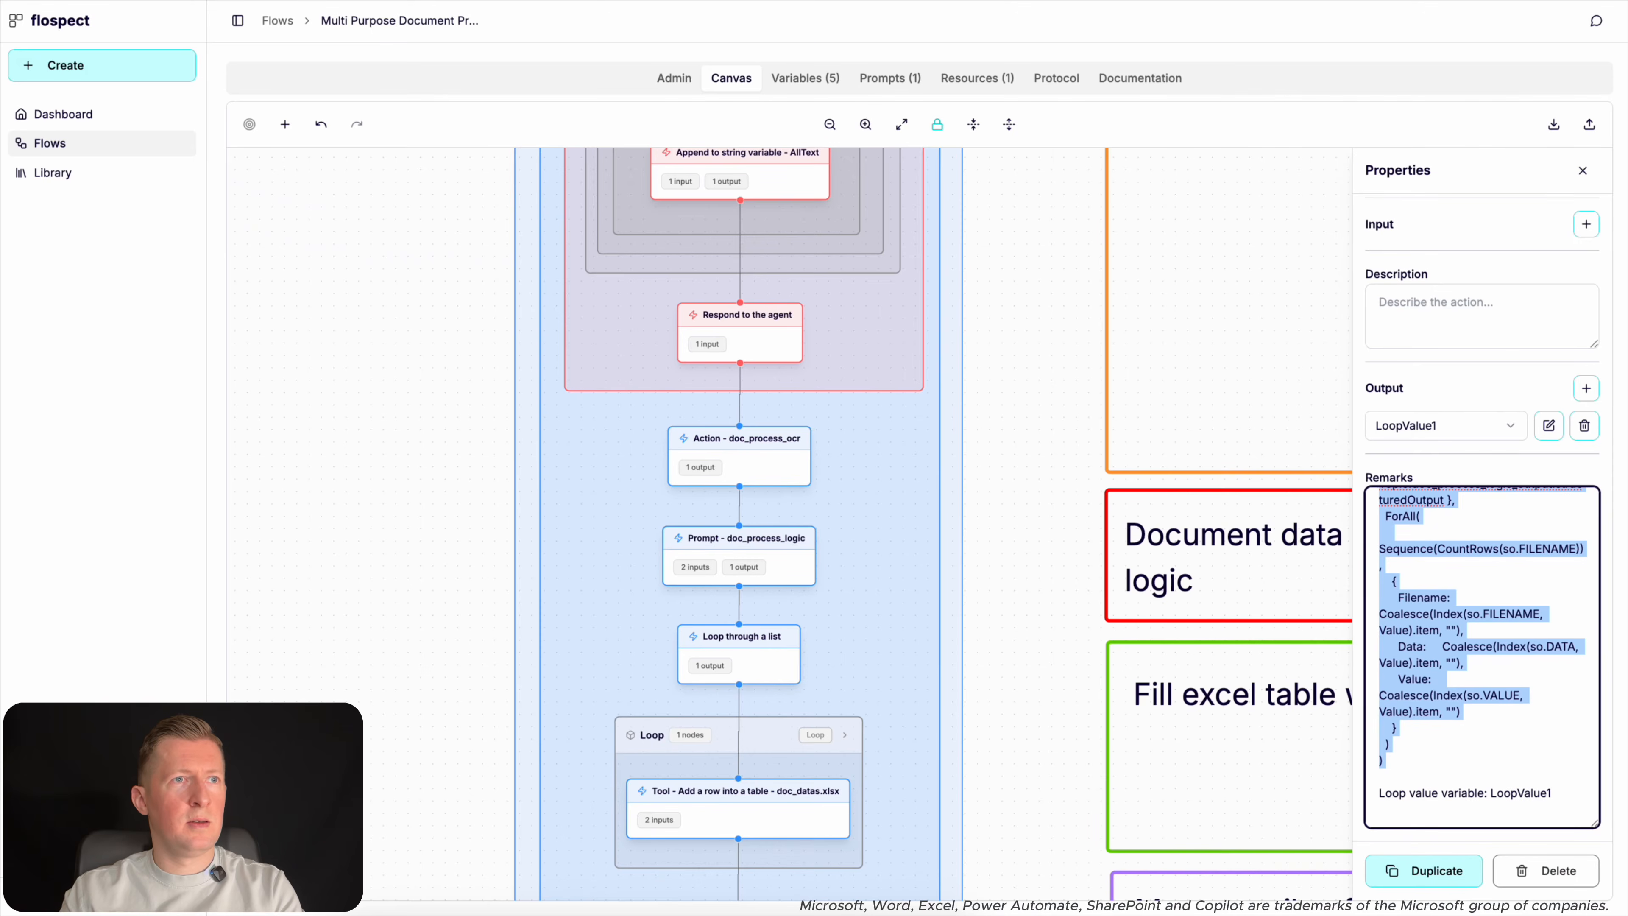
In flospect, copy the name of the doc_process_logic prompt's output variable, check its description, and close the variable without changes.
left_click(739, 545)
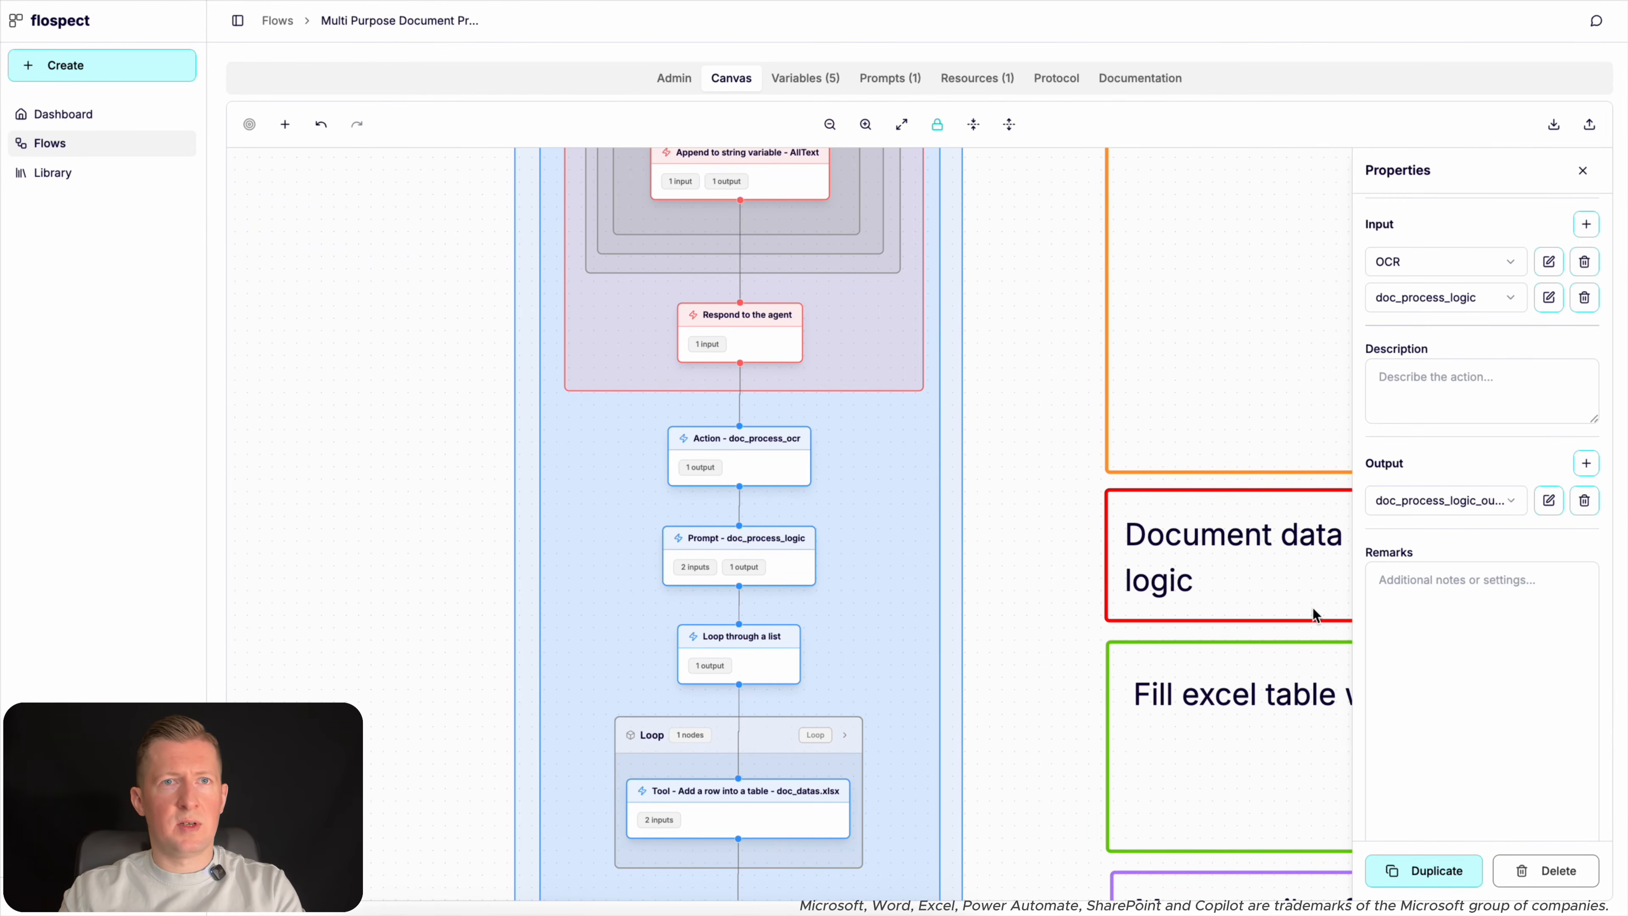
left_click(1547, 500)
left_click_drag(804, 319, 628, 307)
key("ctrl+c")
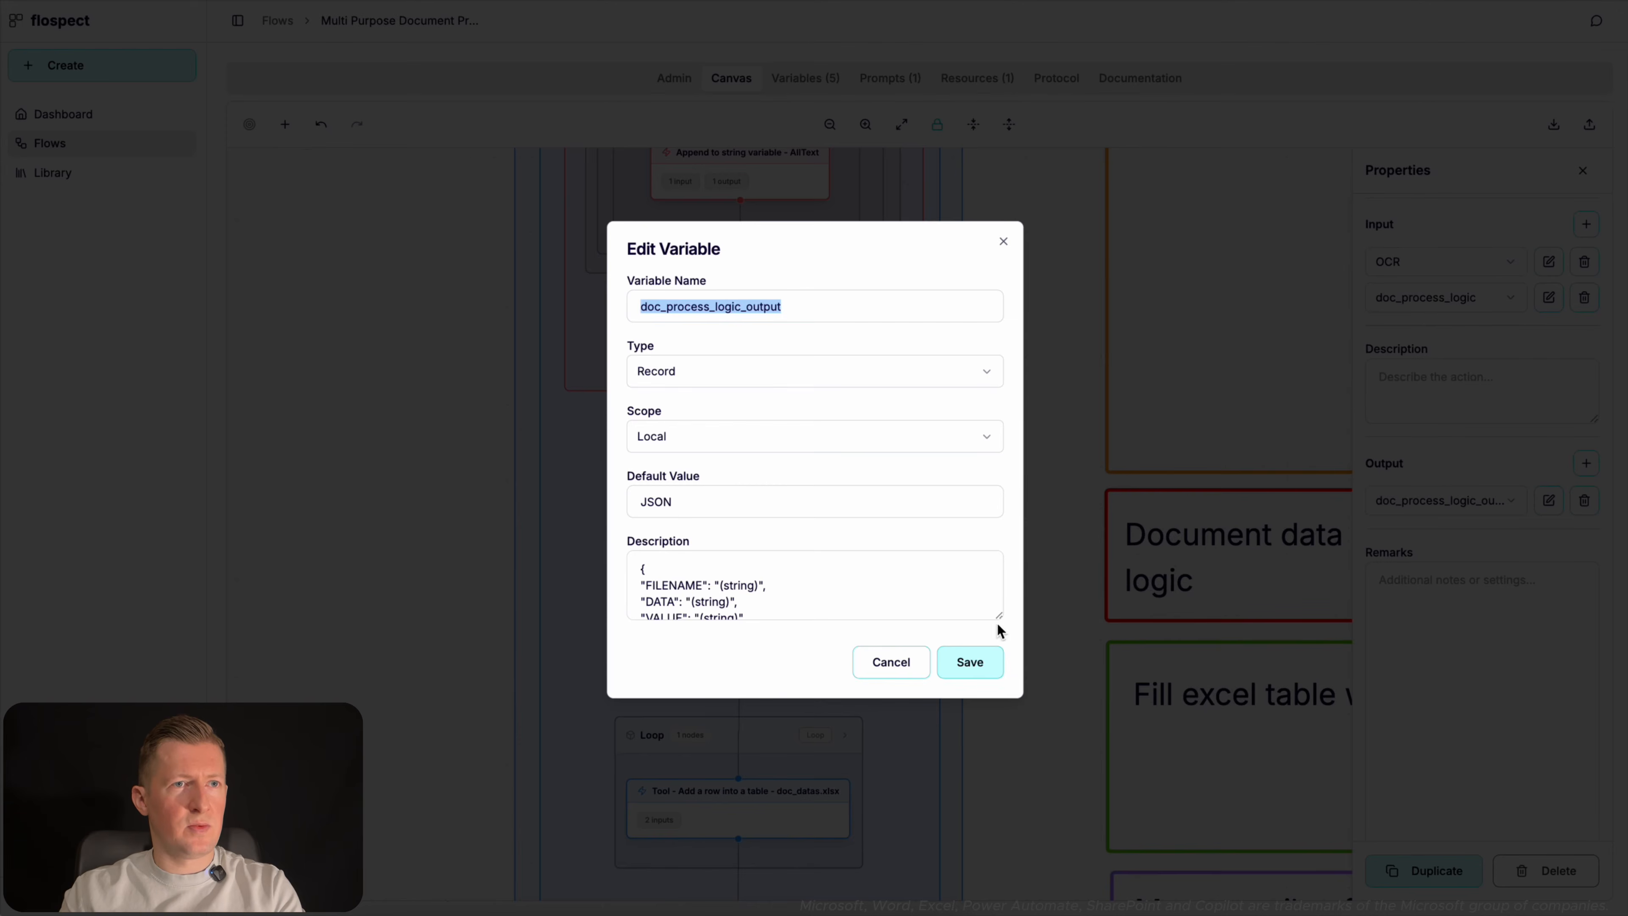
left_click_drag(999, 617, 988, 669)
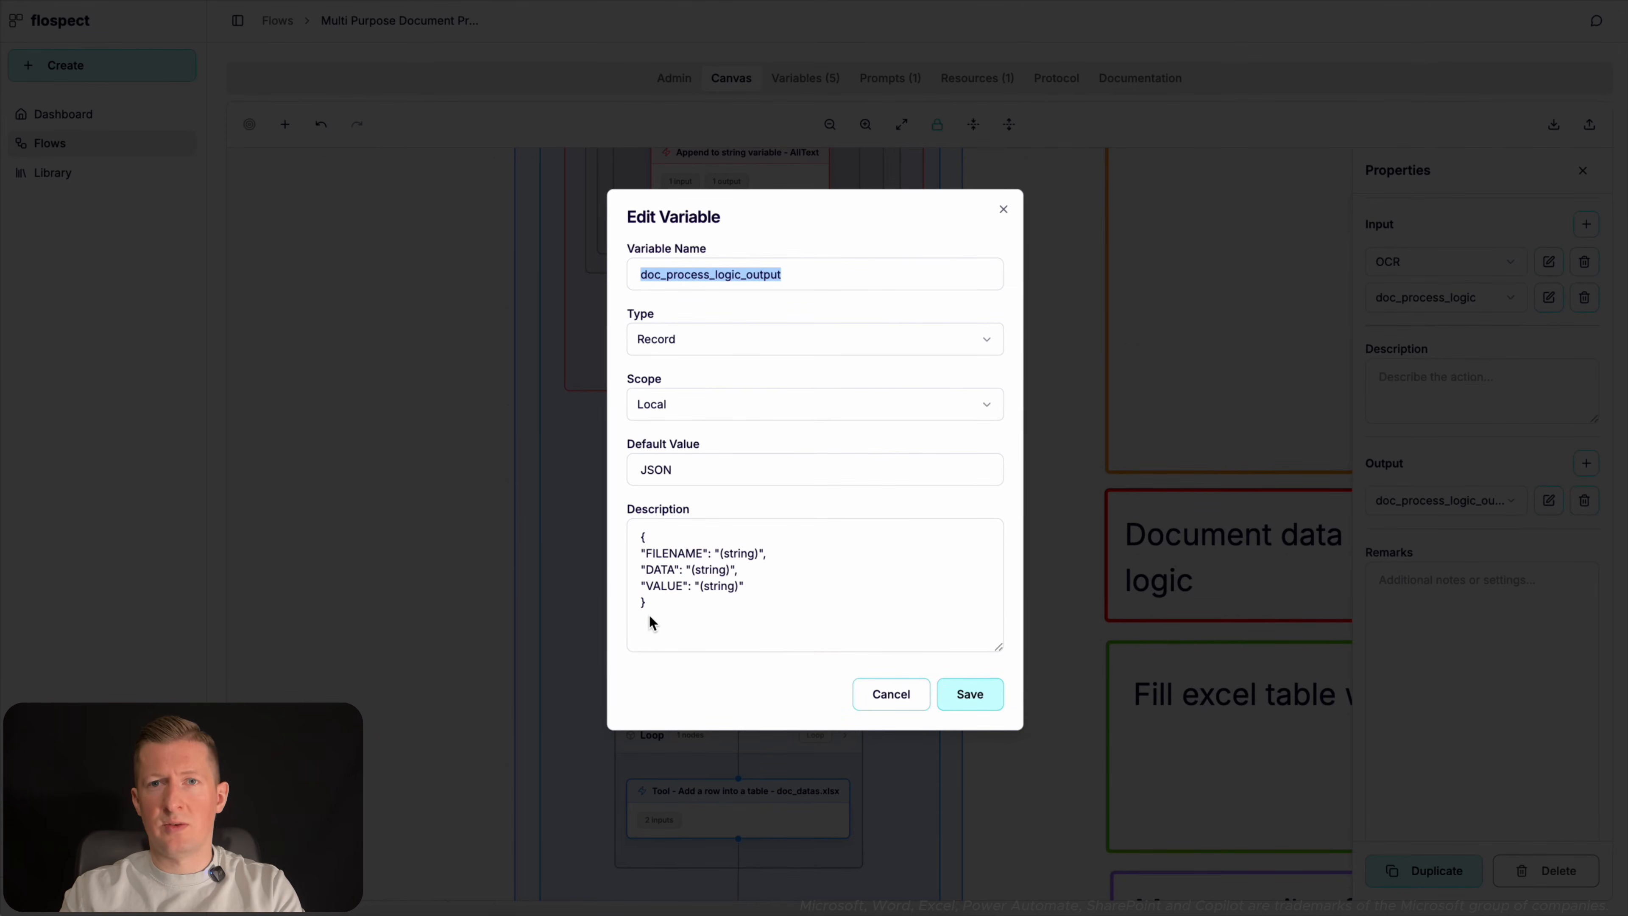
left_click(890, 695)
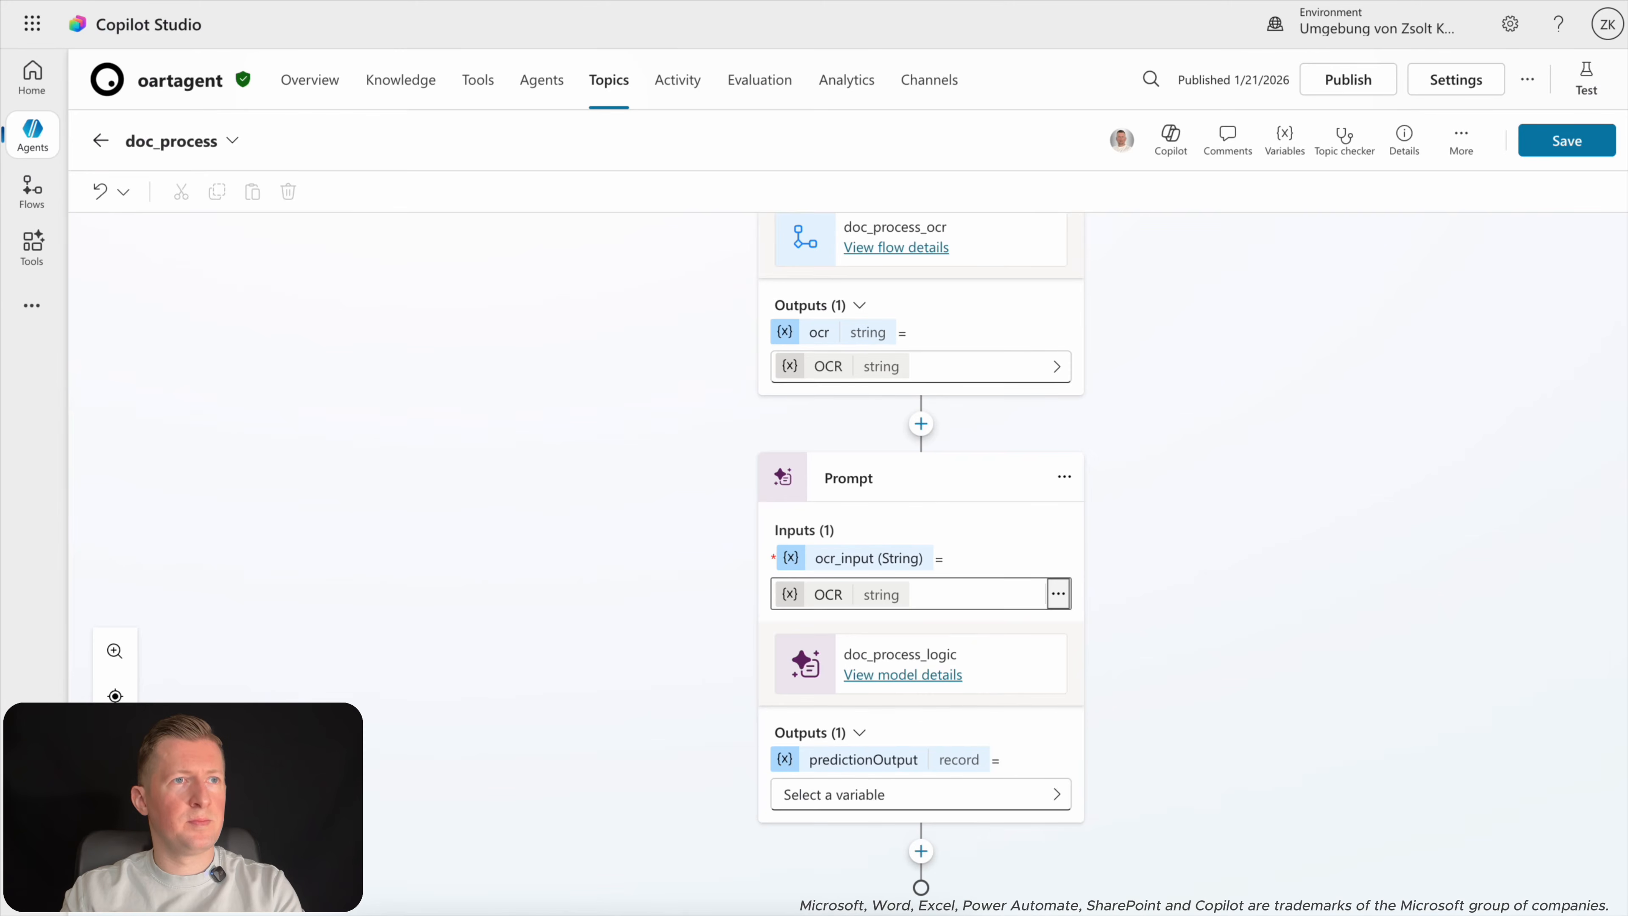
In Copilot Studio, create a new variable for the Prompt node's predictionOutput and name it doc_process_logic_output.
left_click(971, 795)
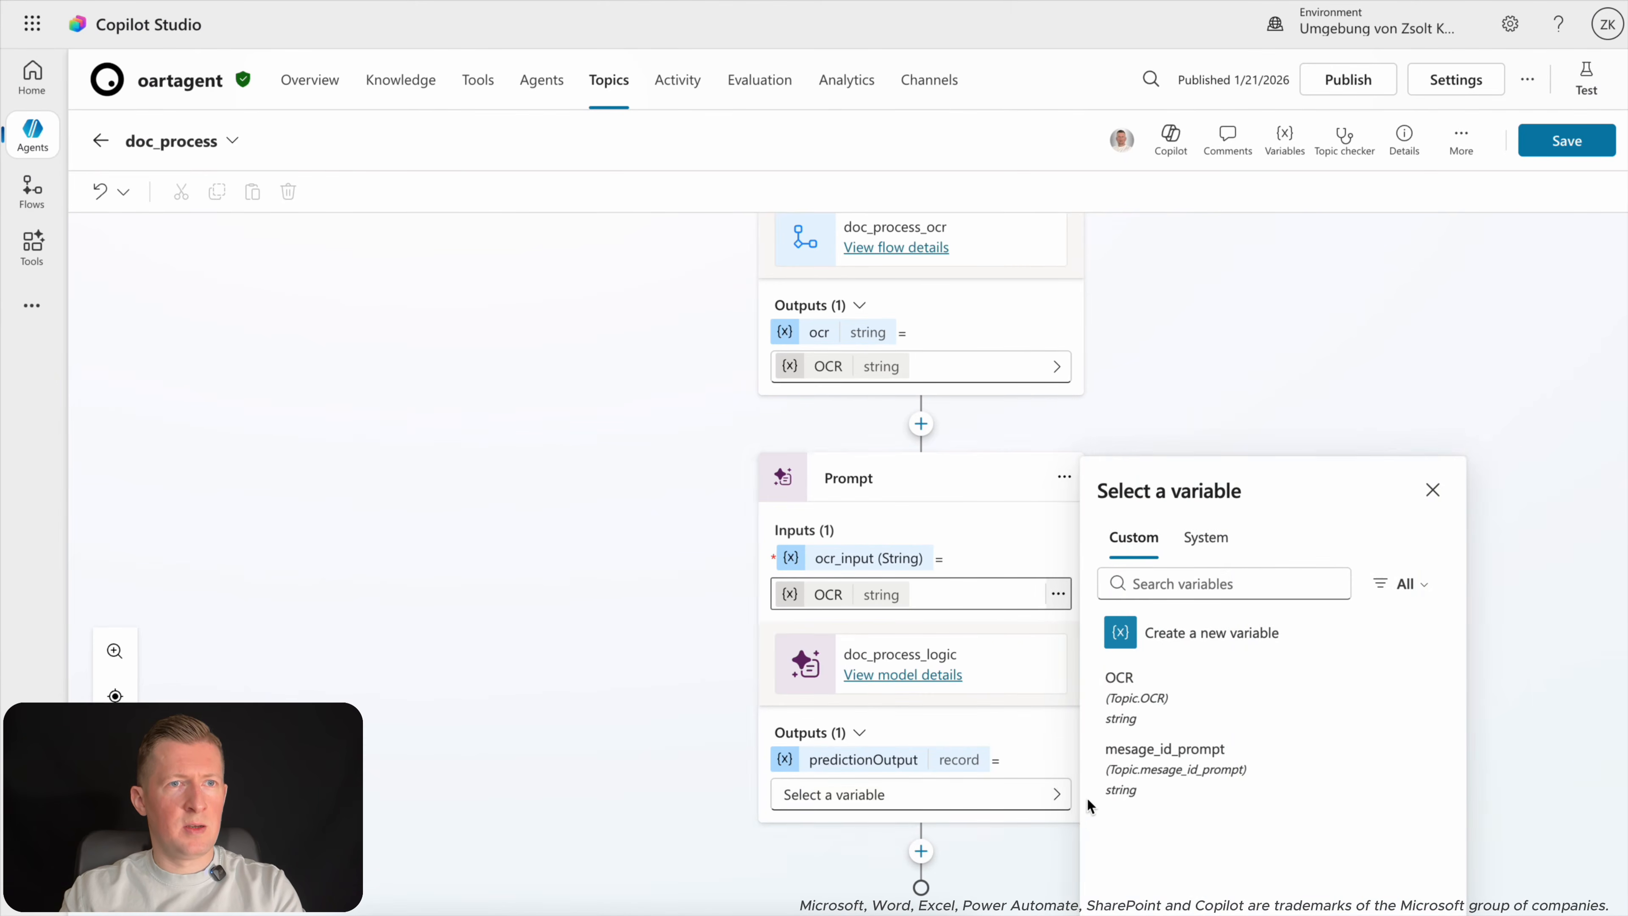
left_click(1147, 638)
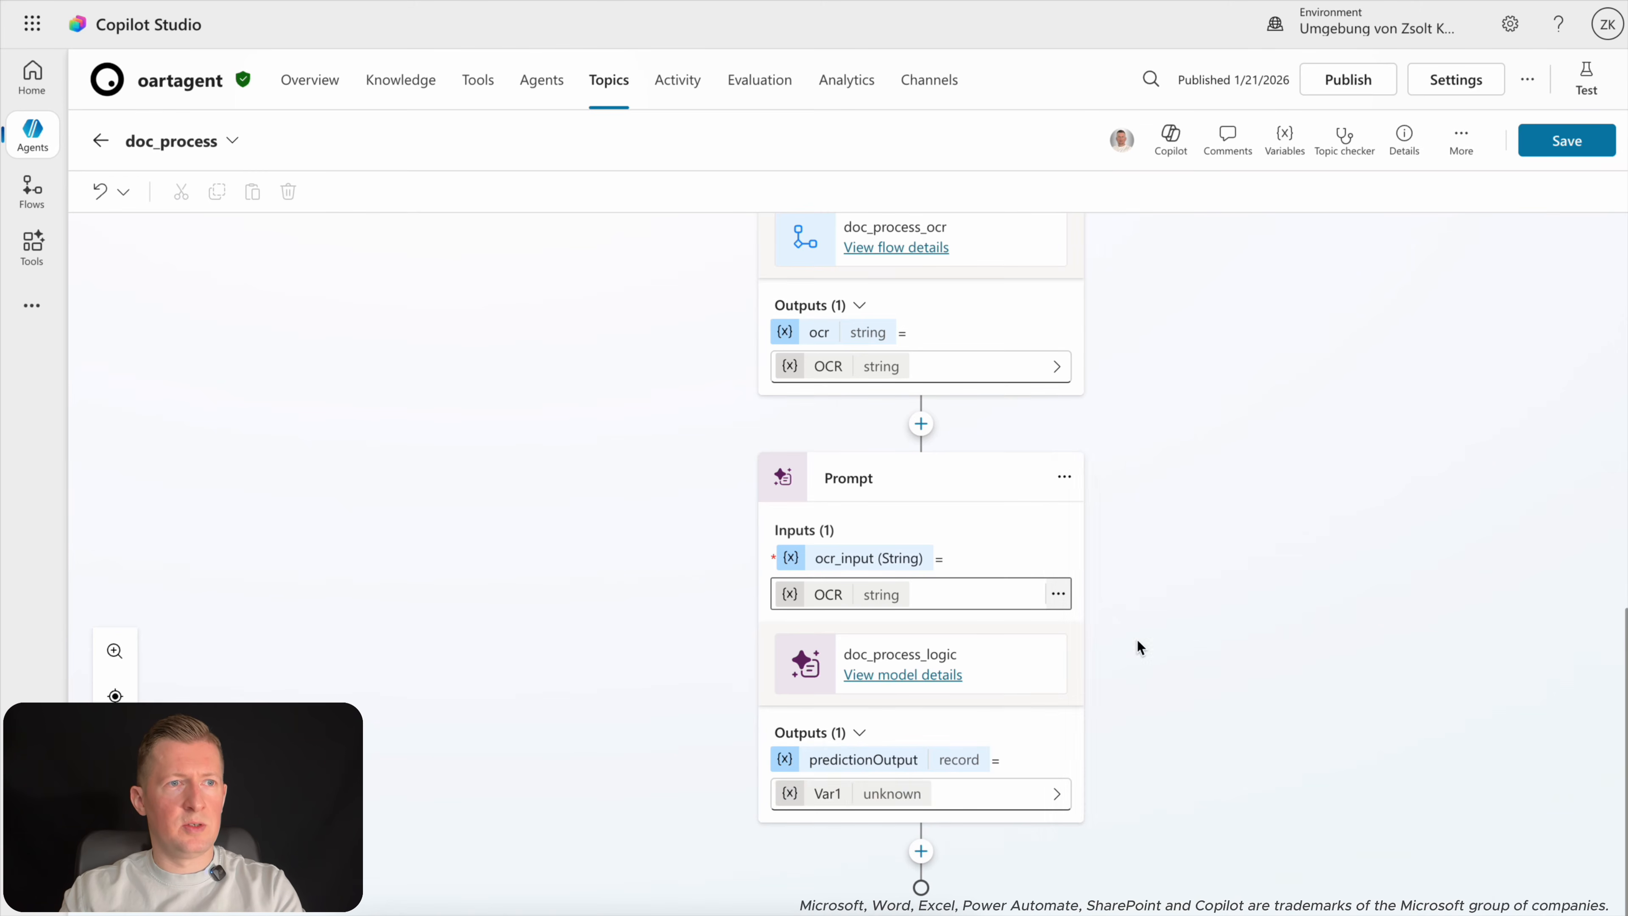
left_click(827, 795)
double_click(1354, 260)
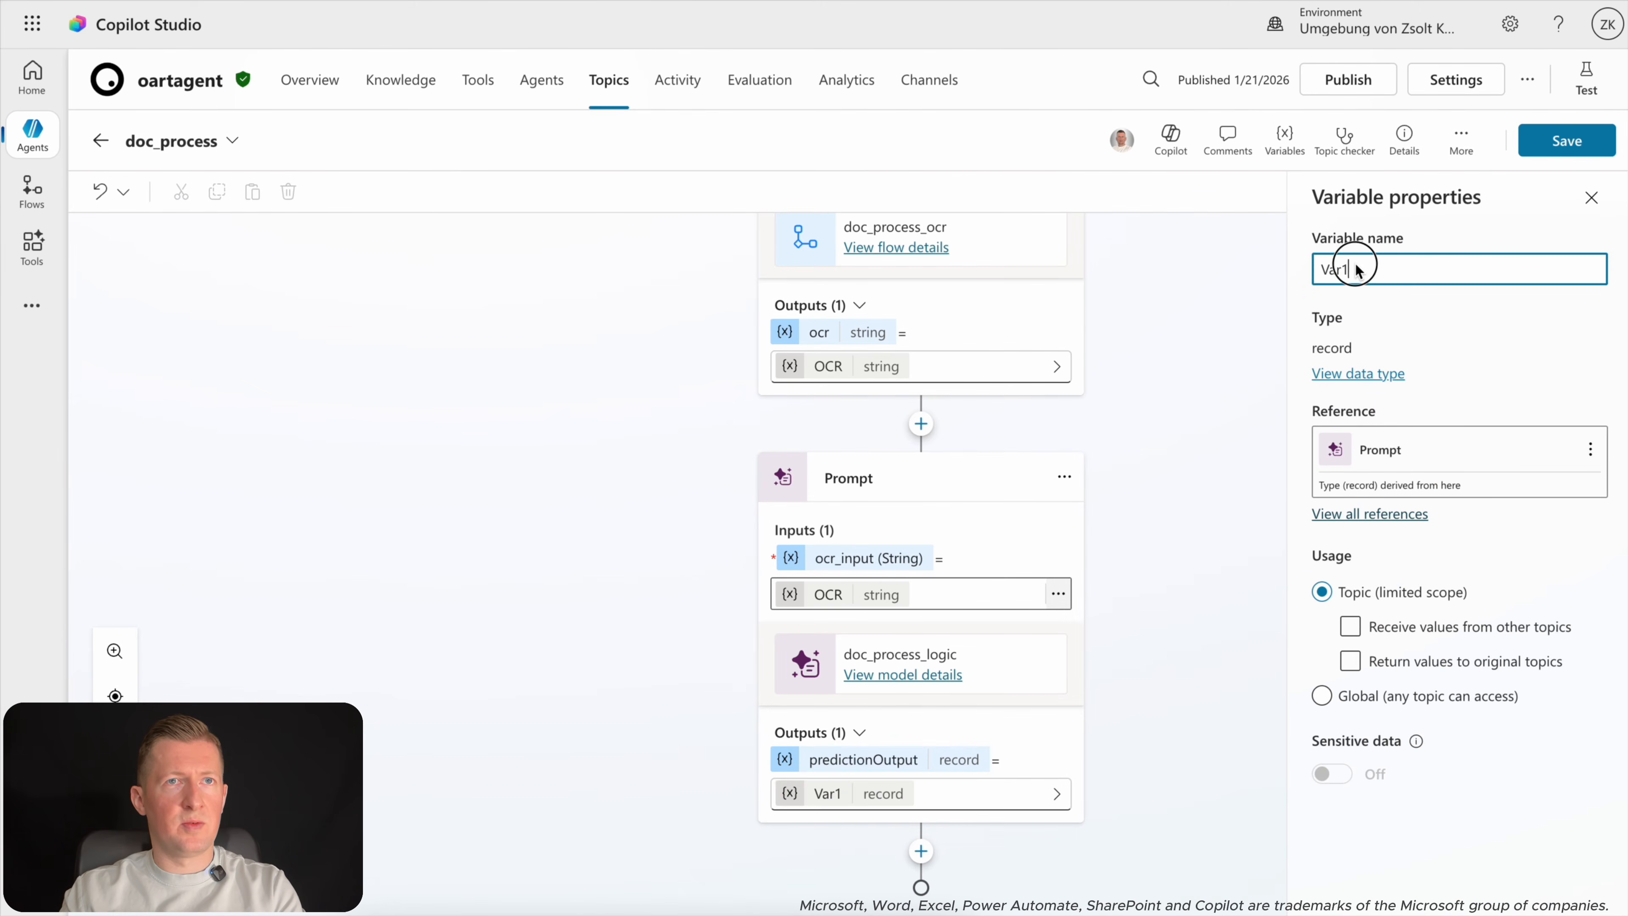
key("ctrl+v")
left_click(1532, 349)
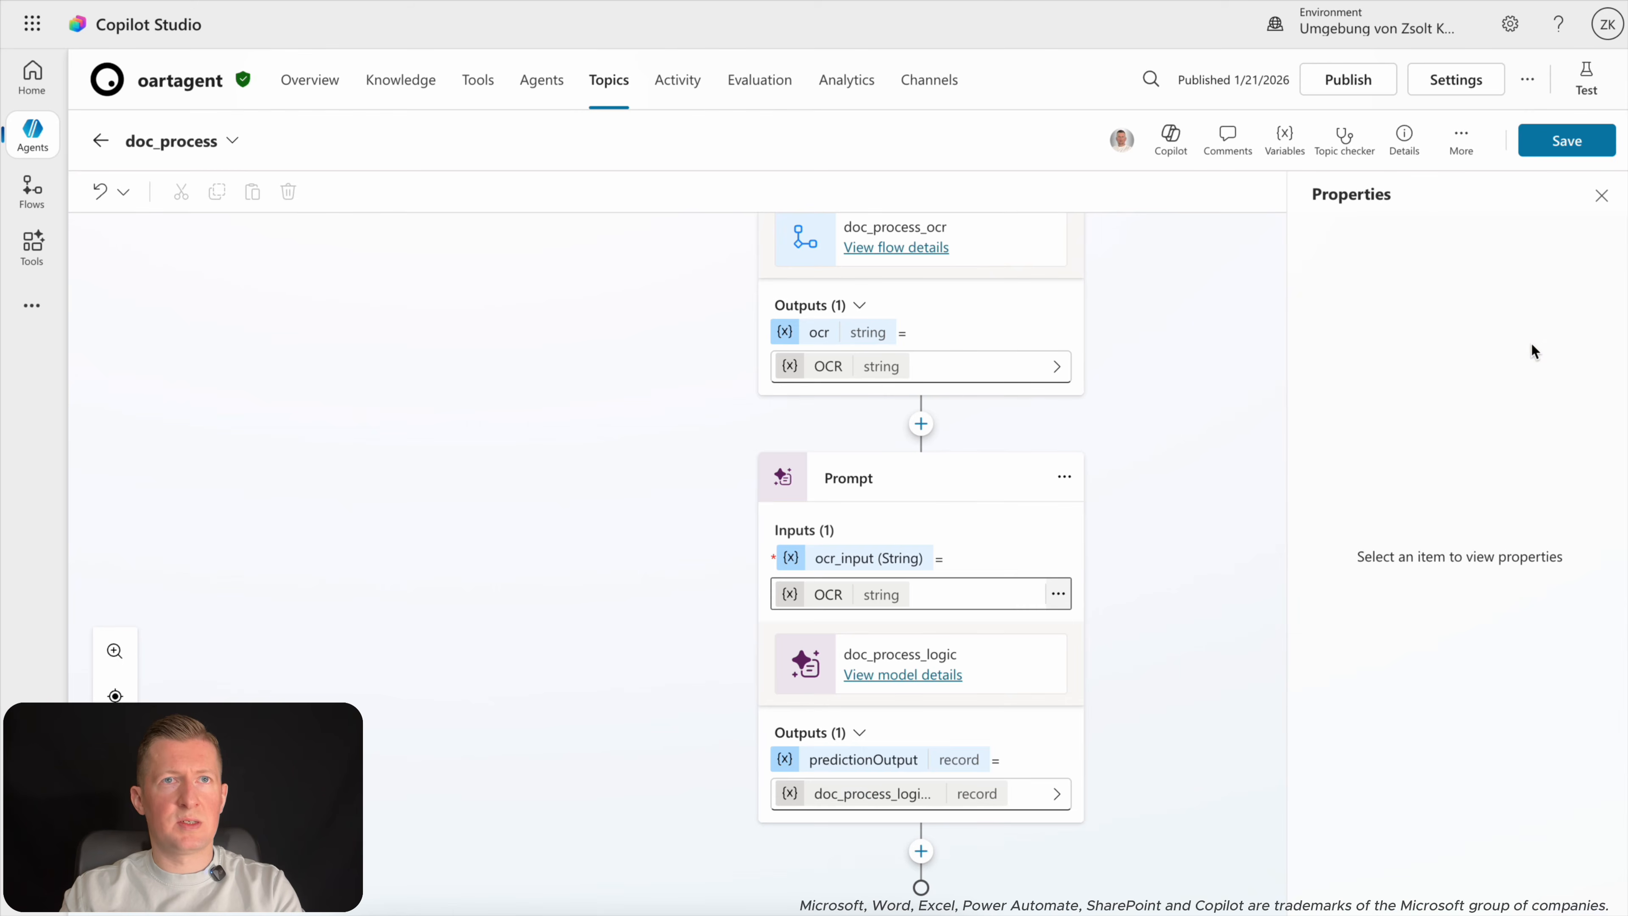
Close the empty properties and add a Loop through a list node after the doc_process_logic Prompt node.
left_click(1600, 195)
left_click(921, 851)
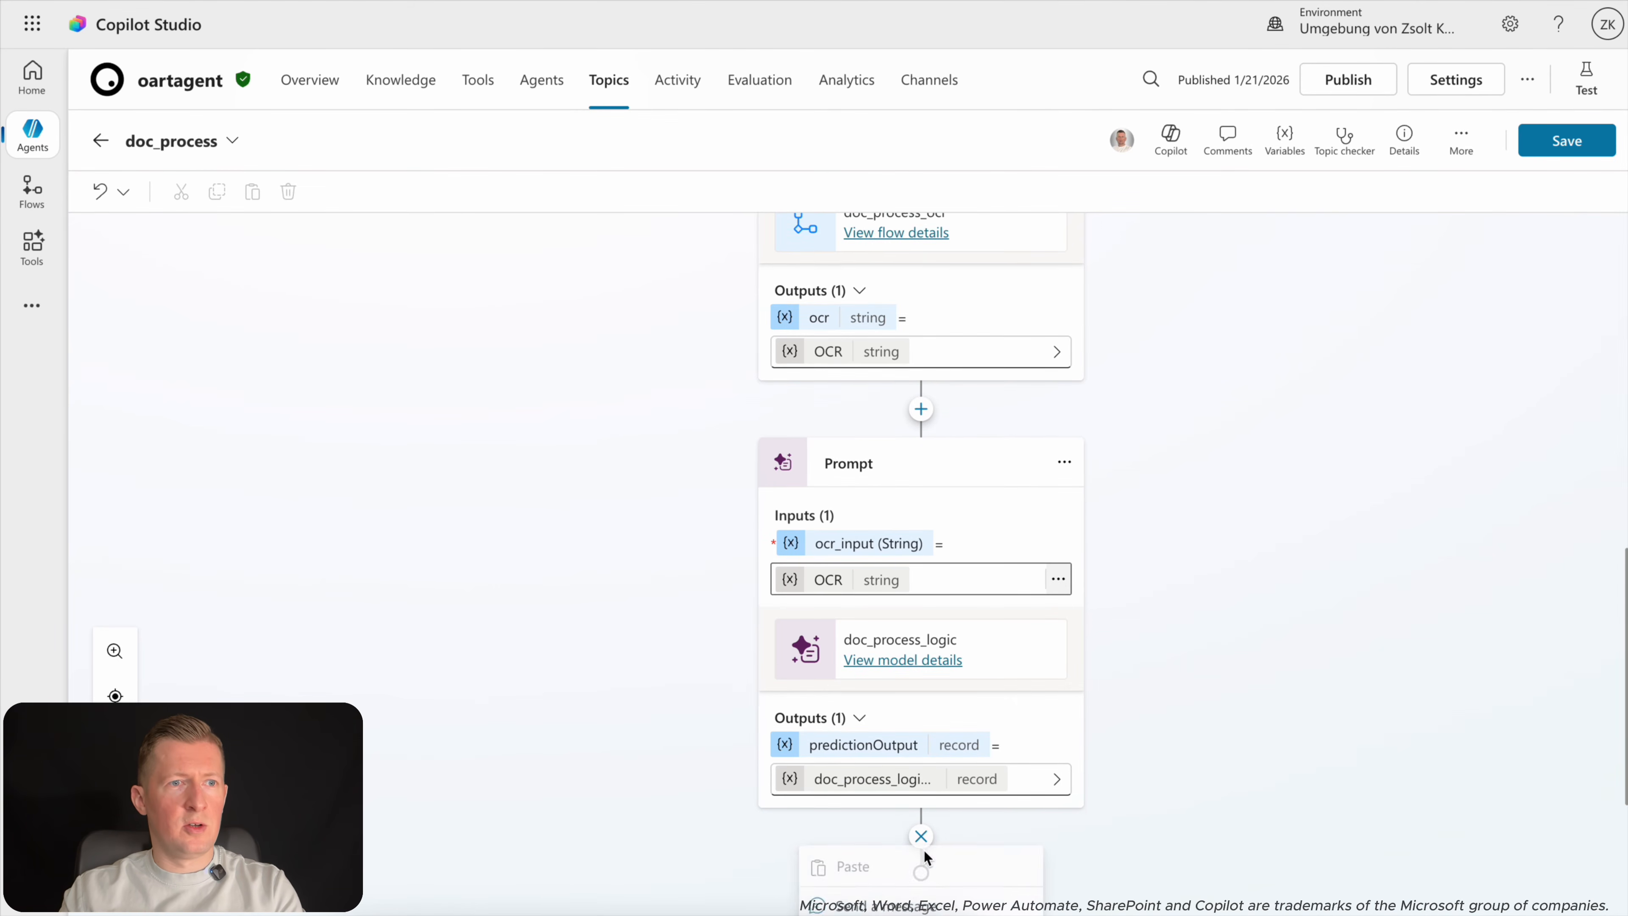
scroll(1163, 707, "down", 5)
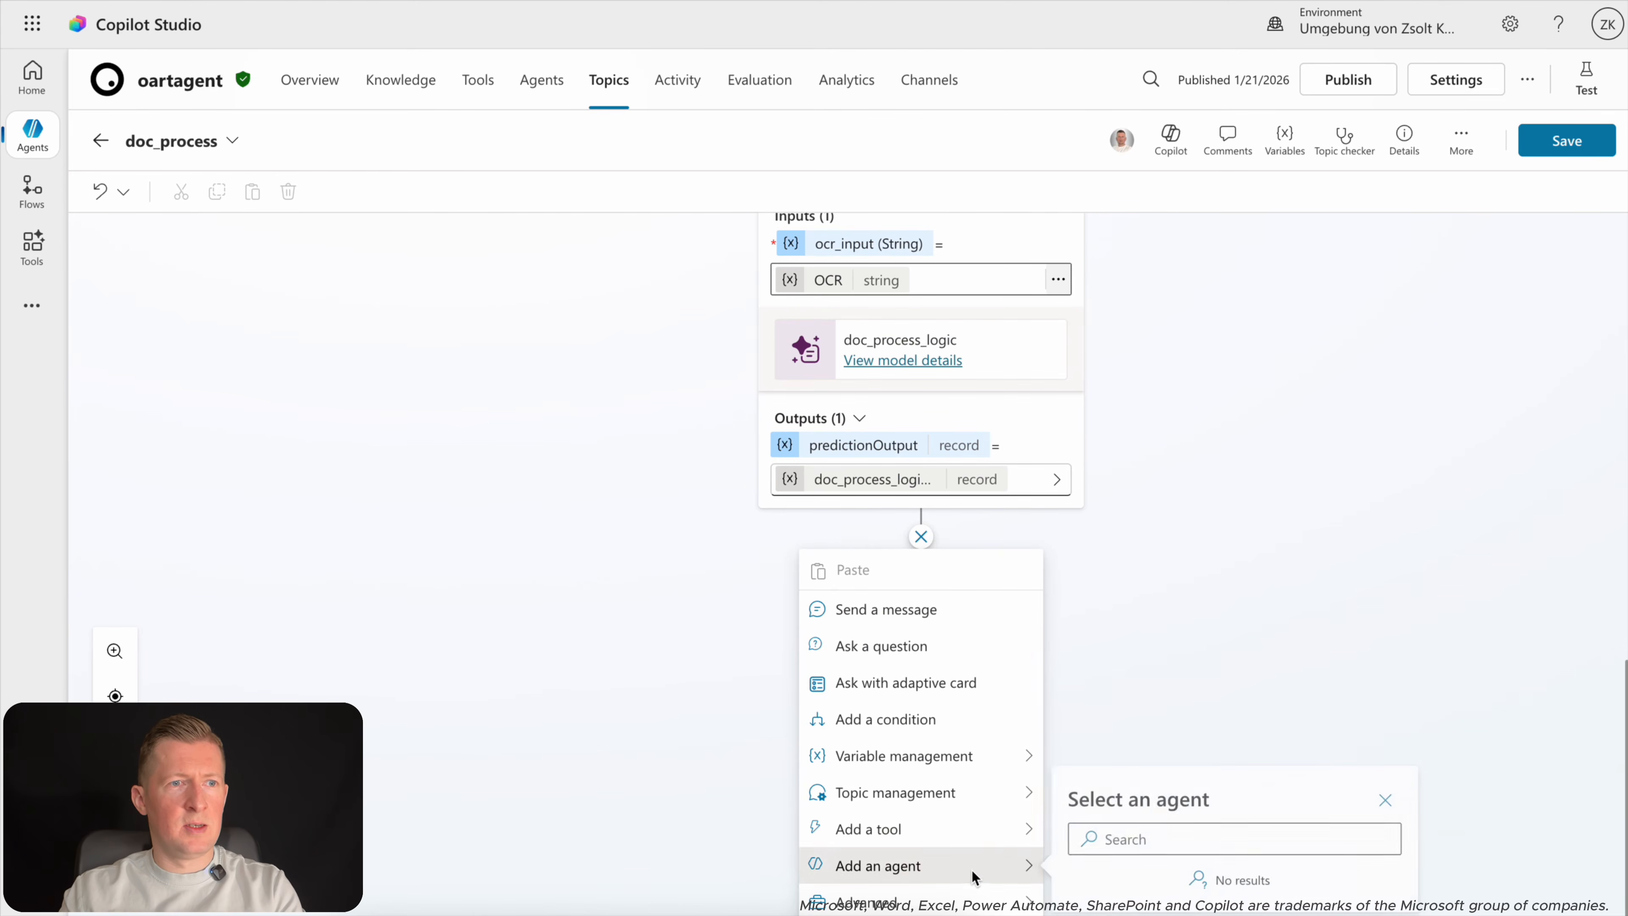
mouse_move(992, 761)
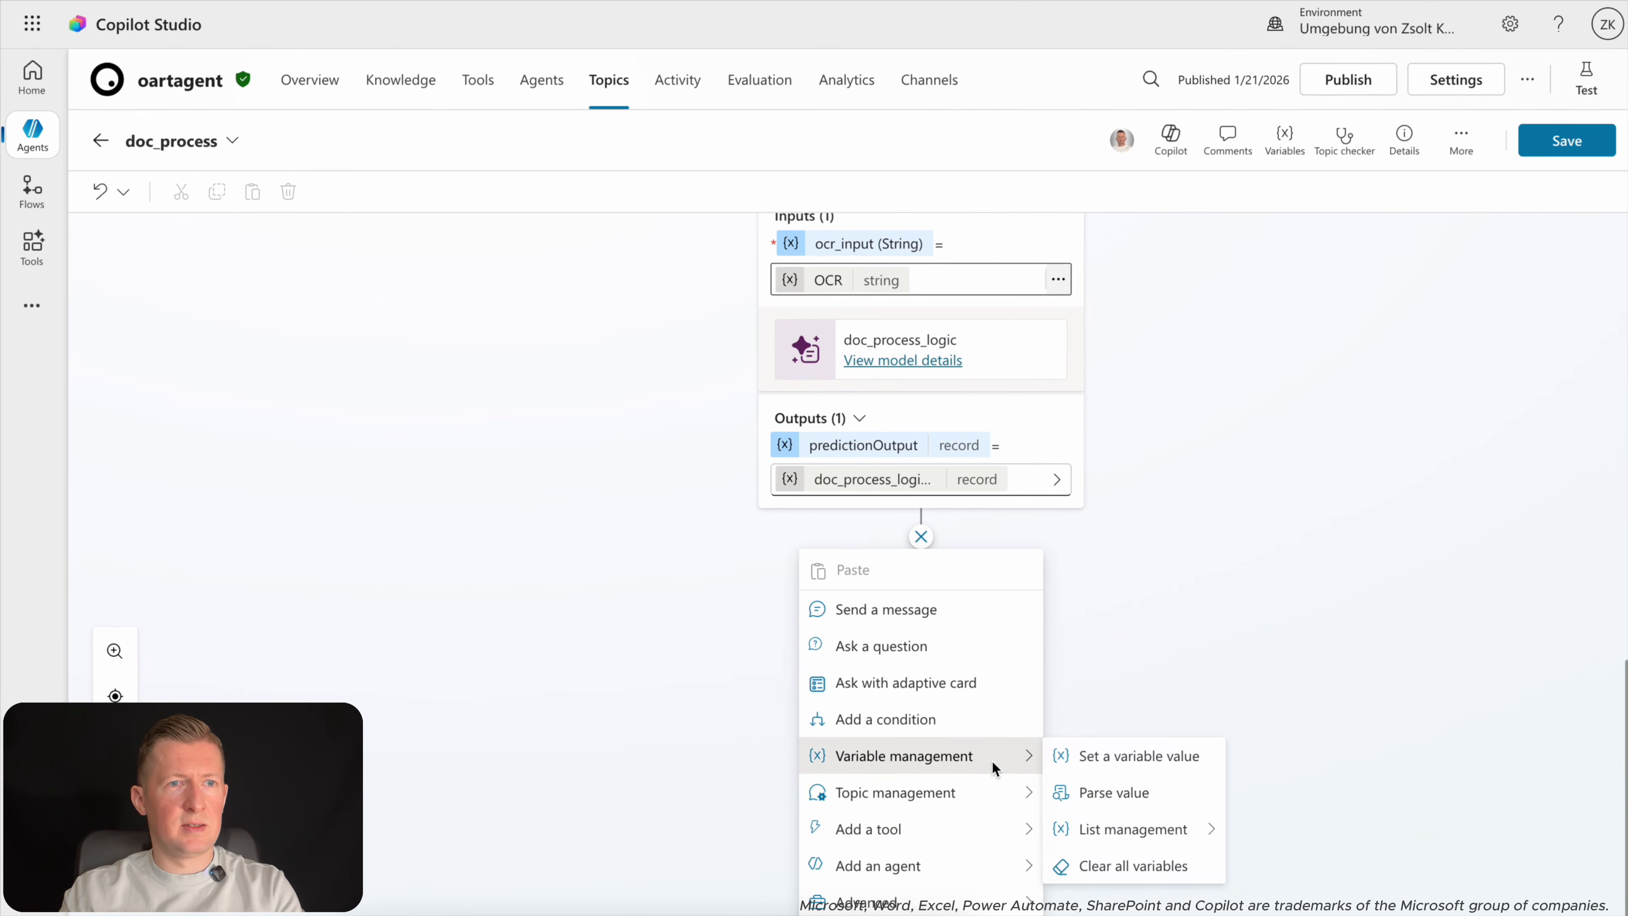
mouse_move(1083, 827)
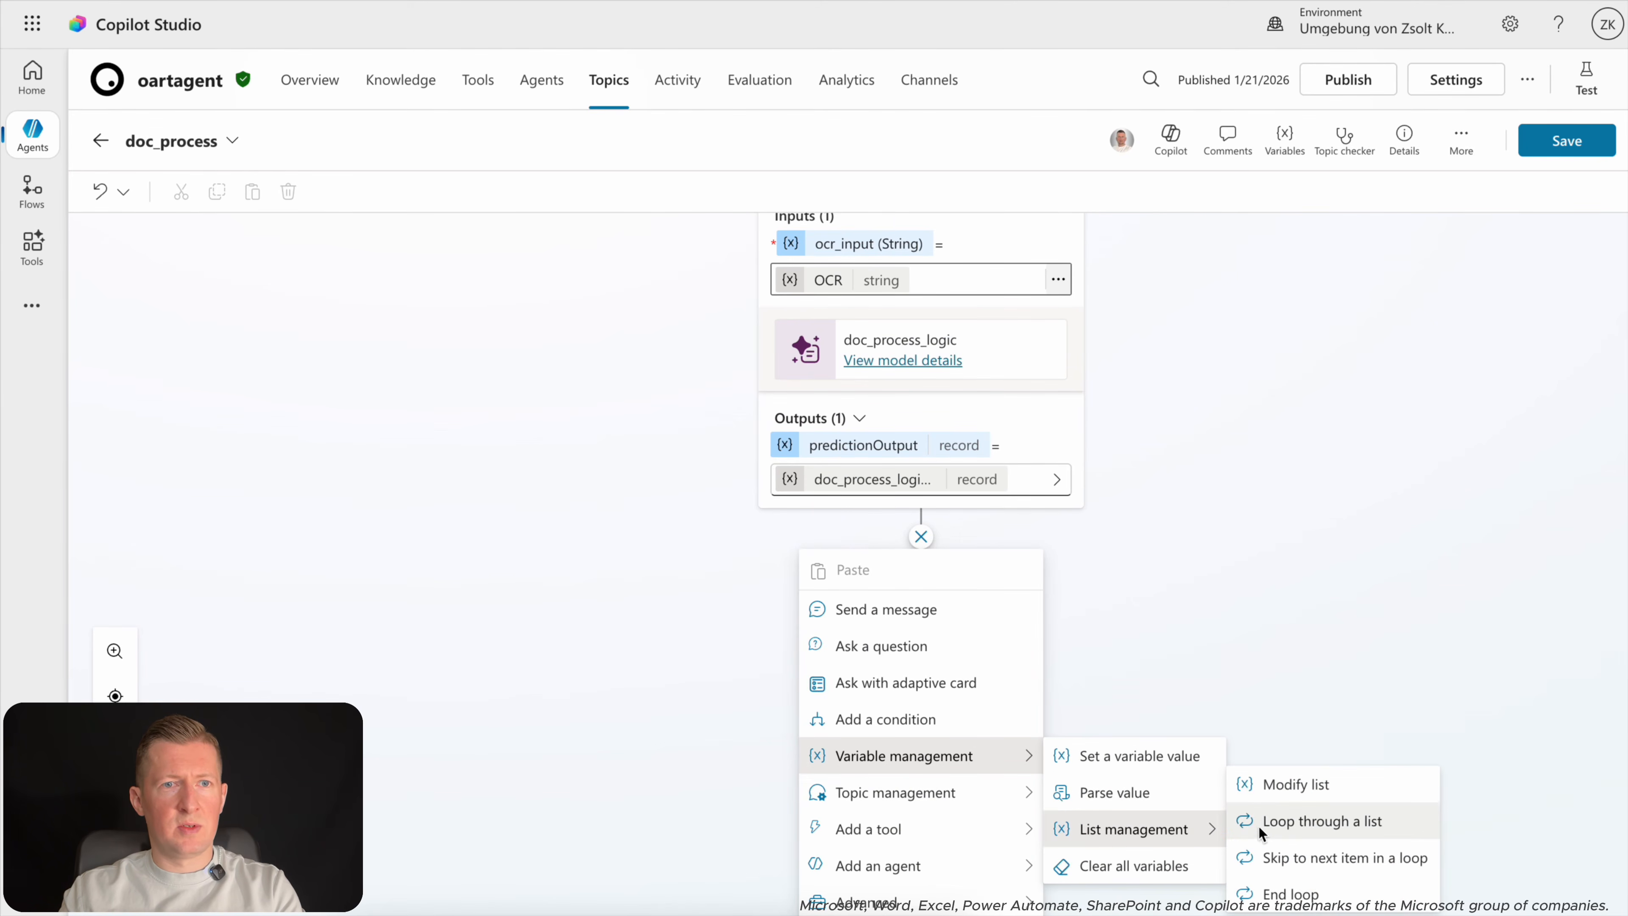
left_click(1270, 830)
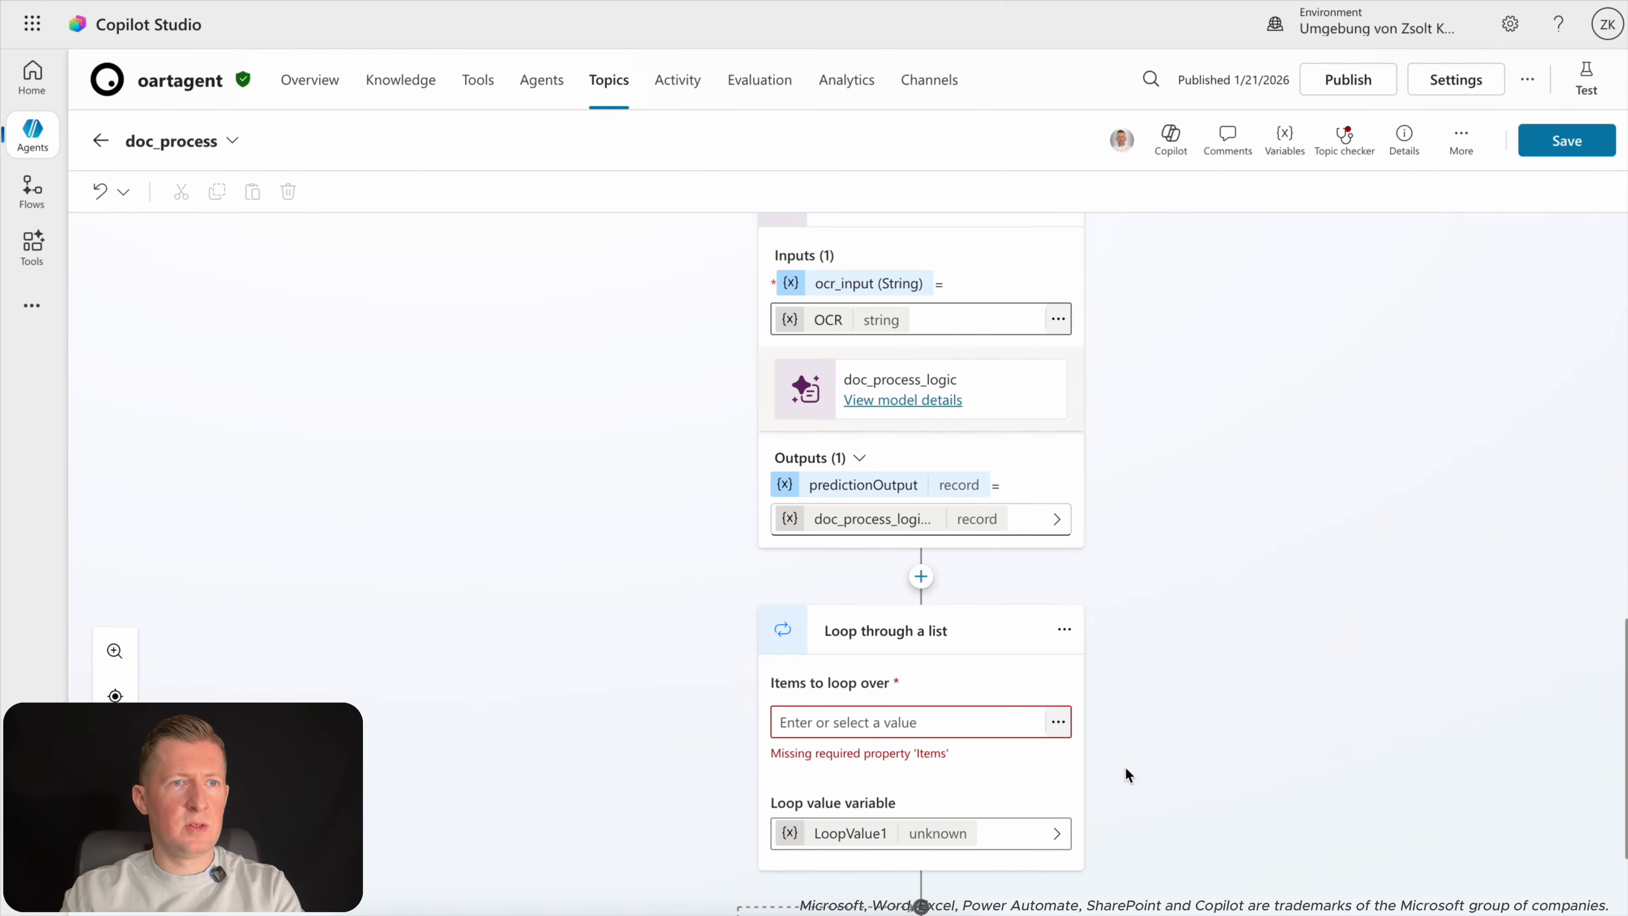
Open formula entry for the loop's items to loop over, then switch to flospect and copy the With formula from the Loop through a list remarks.
left_click(1057, 722)
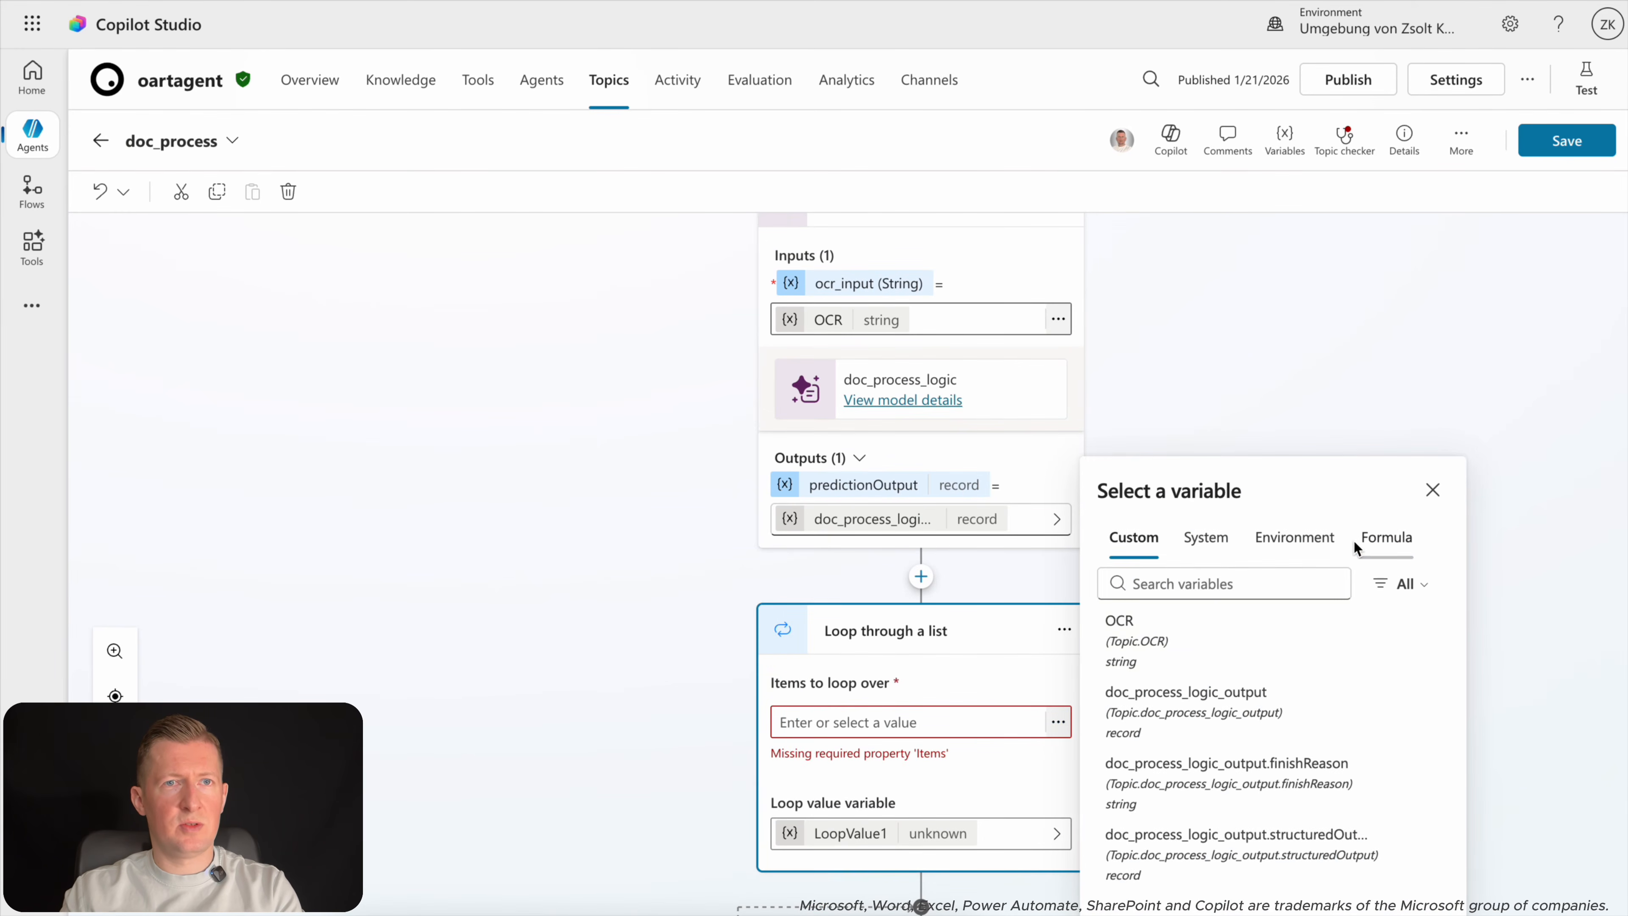
left_click(1366, 552)
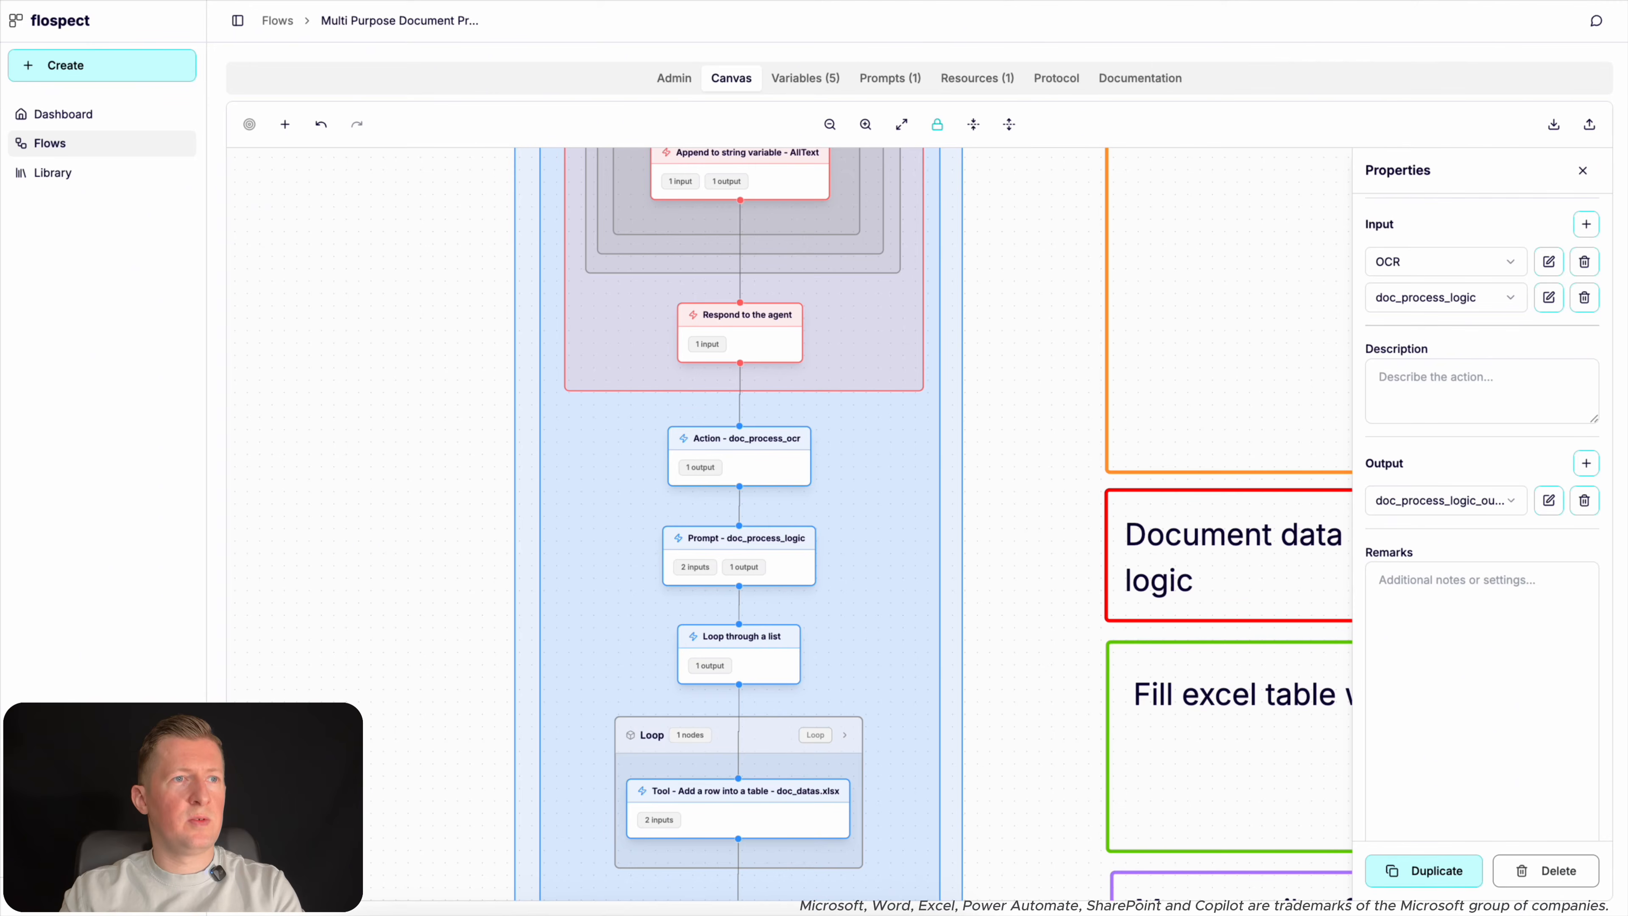
left_click(714, 637)
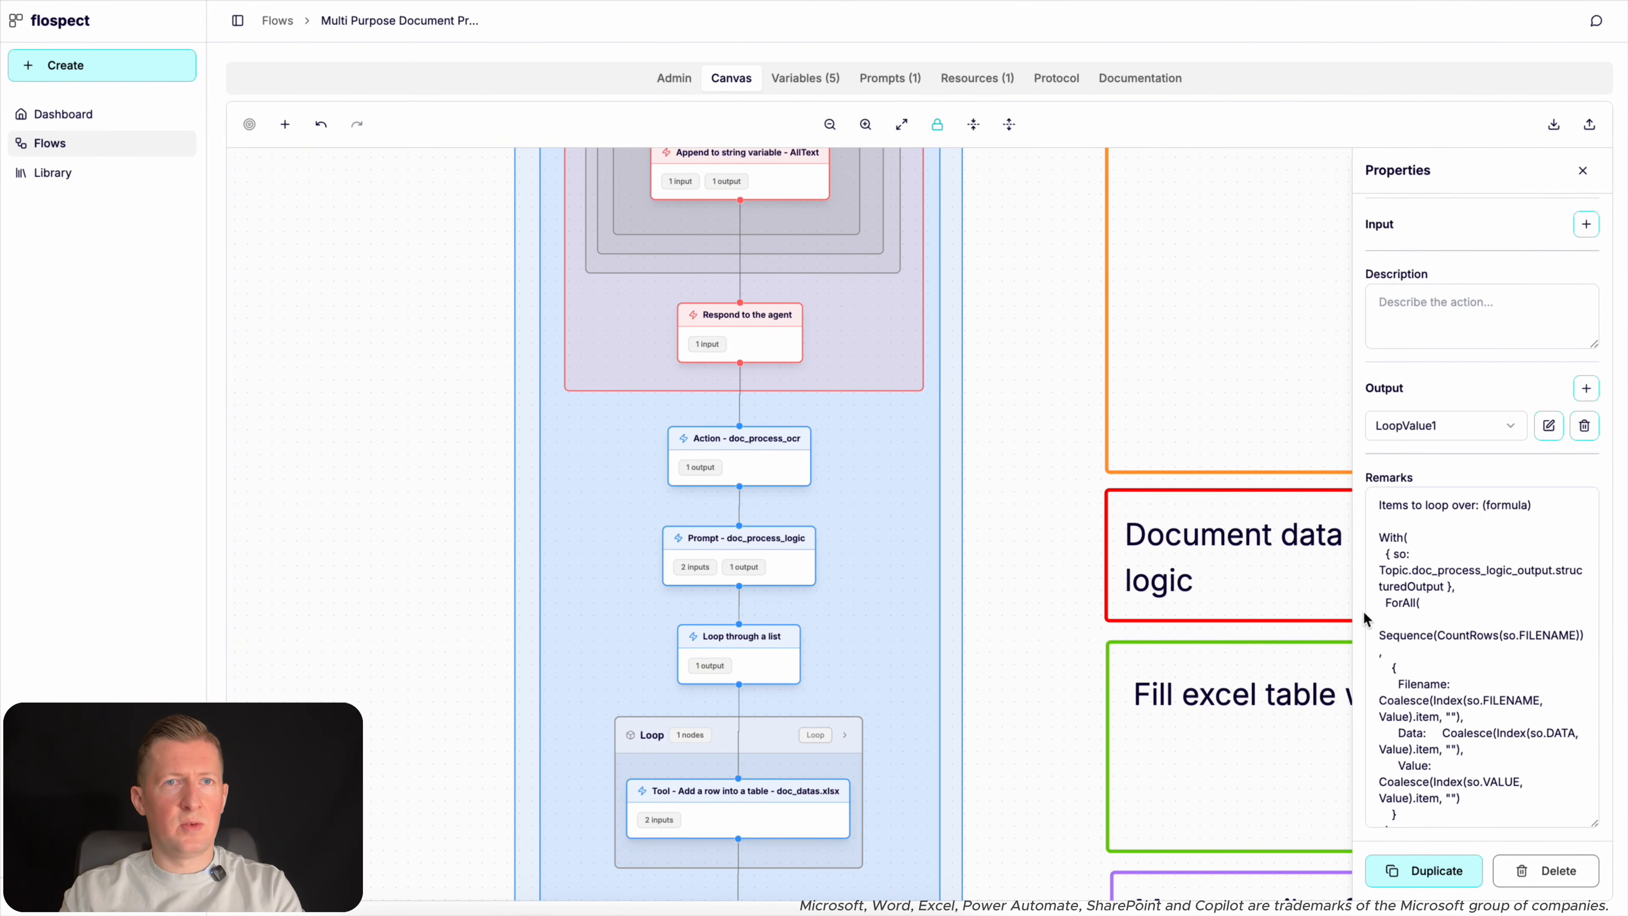
left_click_drag(1380, 538, 1446, 590)
left_click(1401, 550)
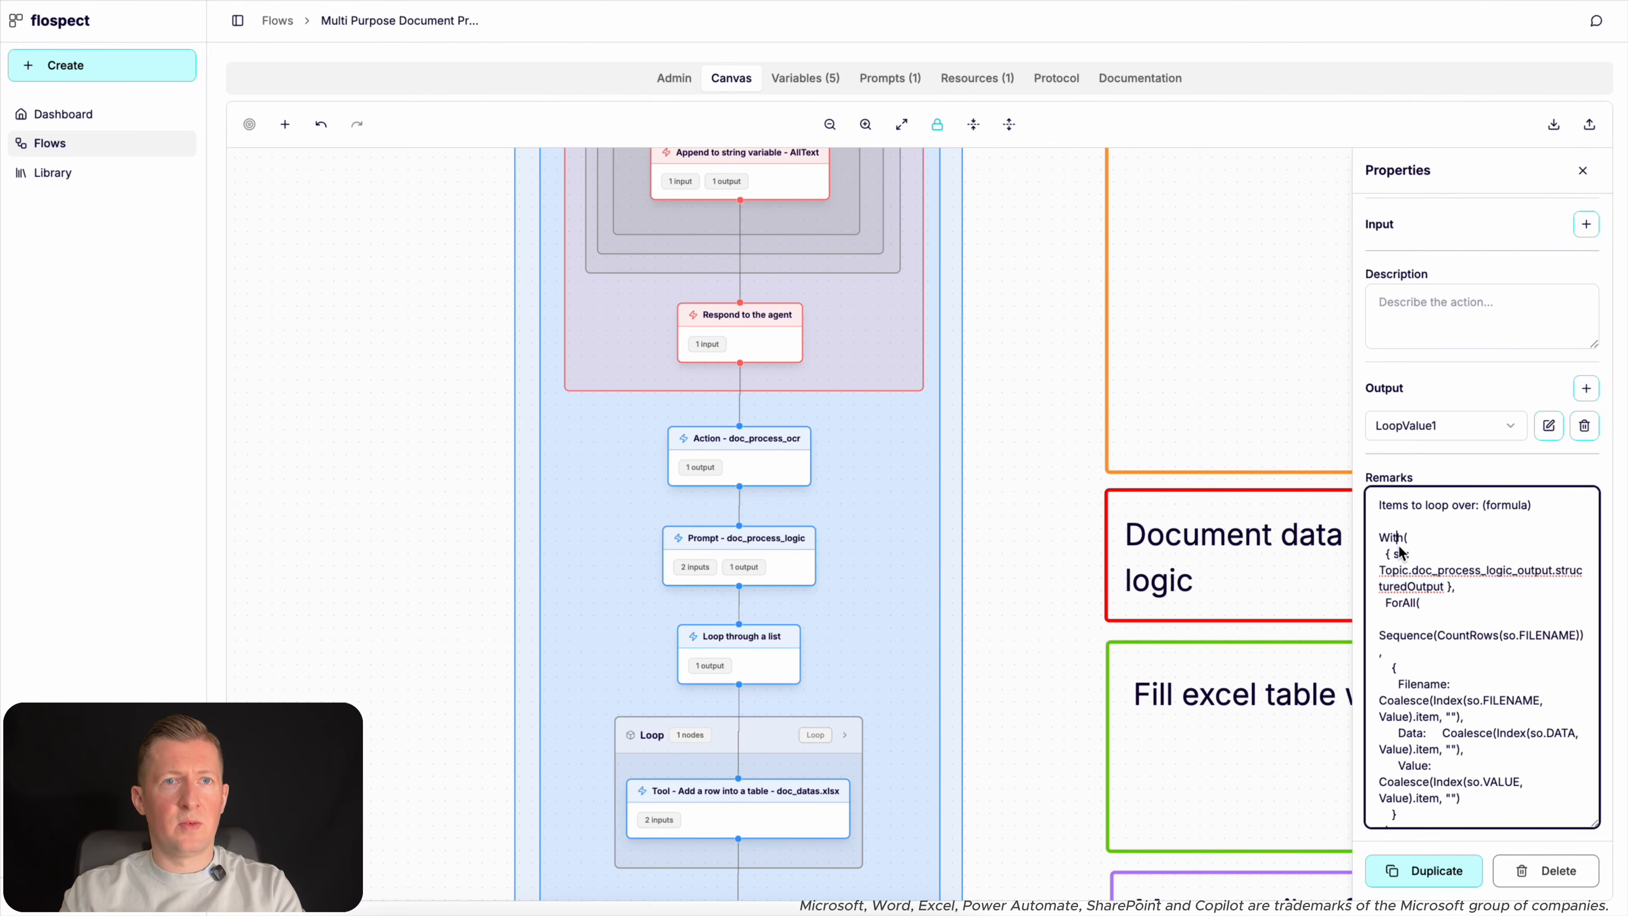
left_click_drag(1380, 539, 1400, 762)
key("super+c")
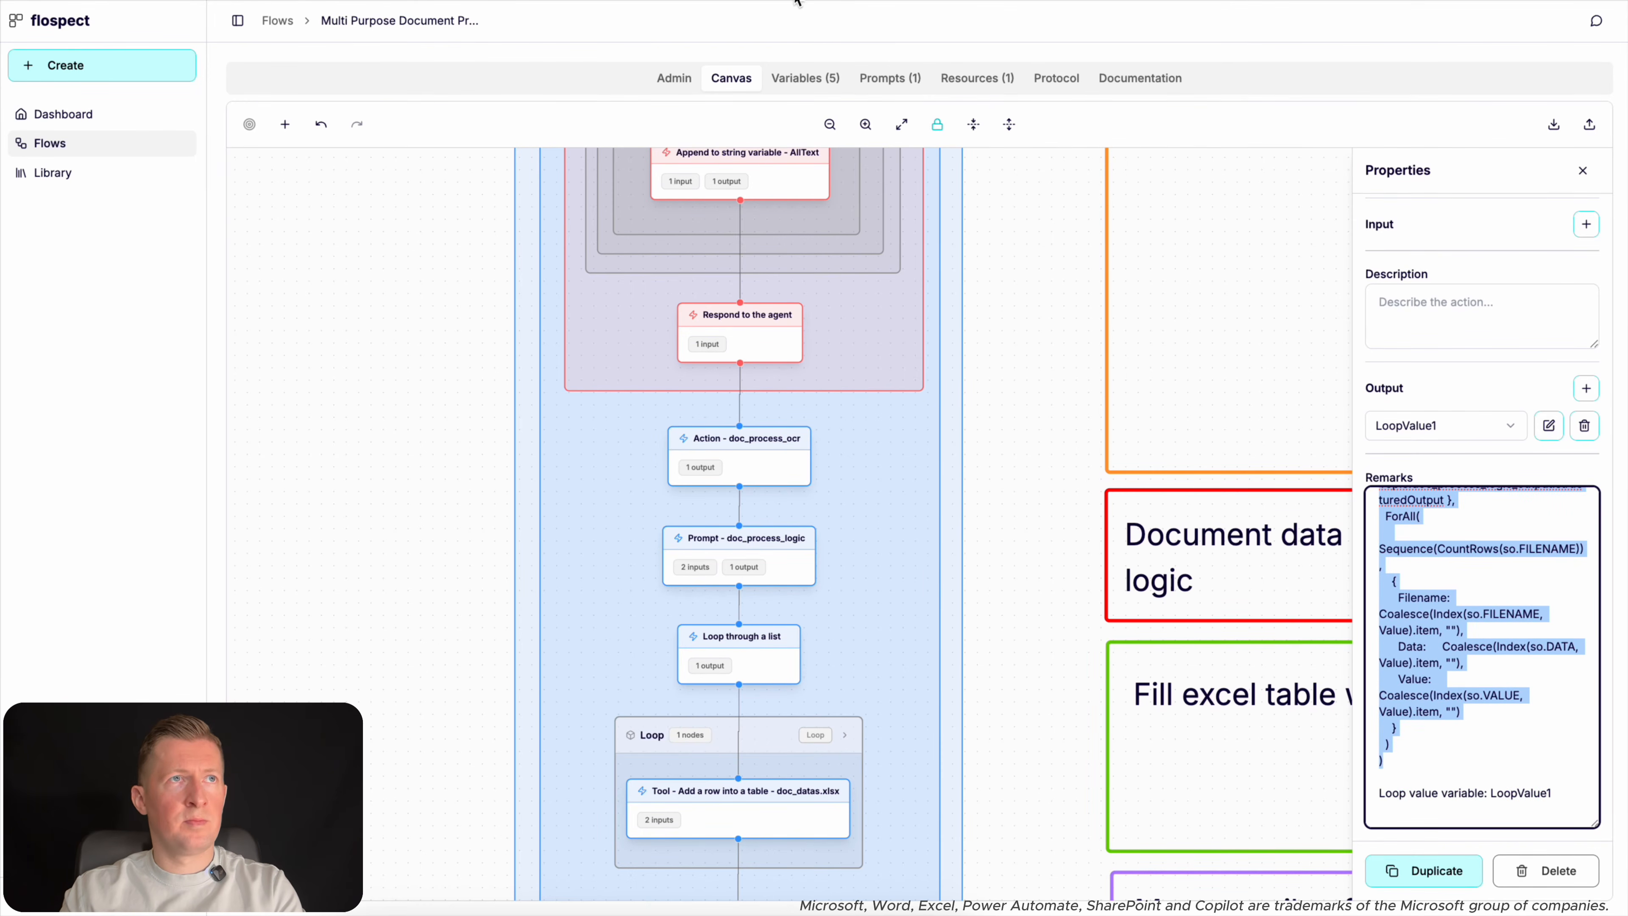
Back in Copilot Studio, insert the copied With formula as the items to loop over.
left_click(759, 2)
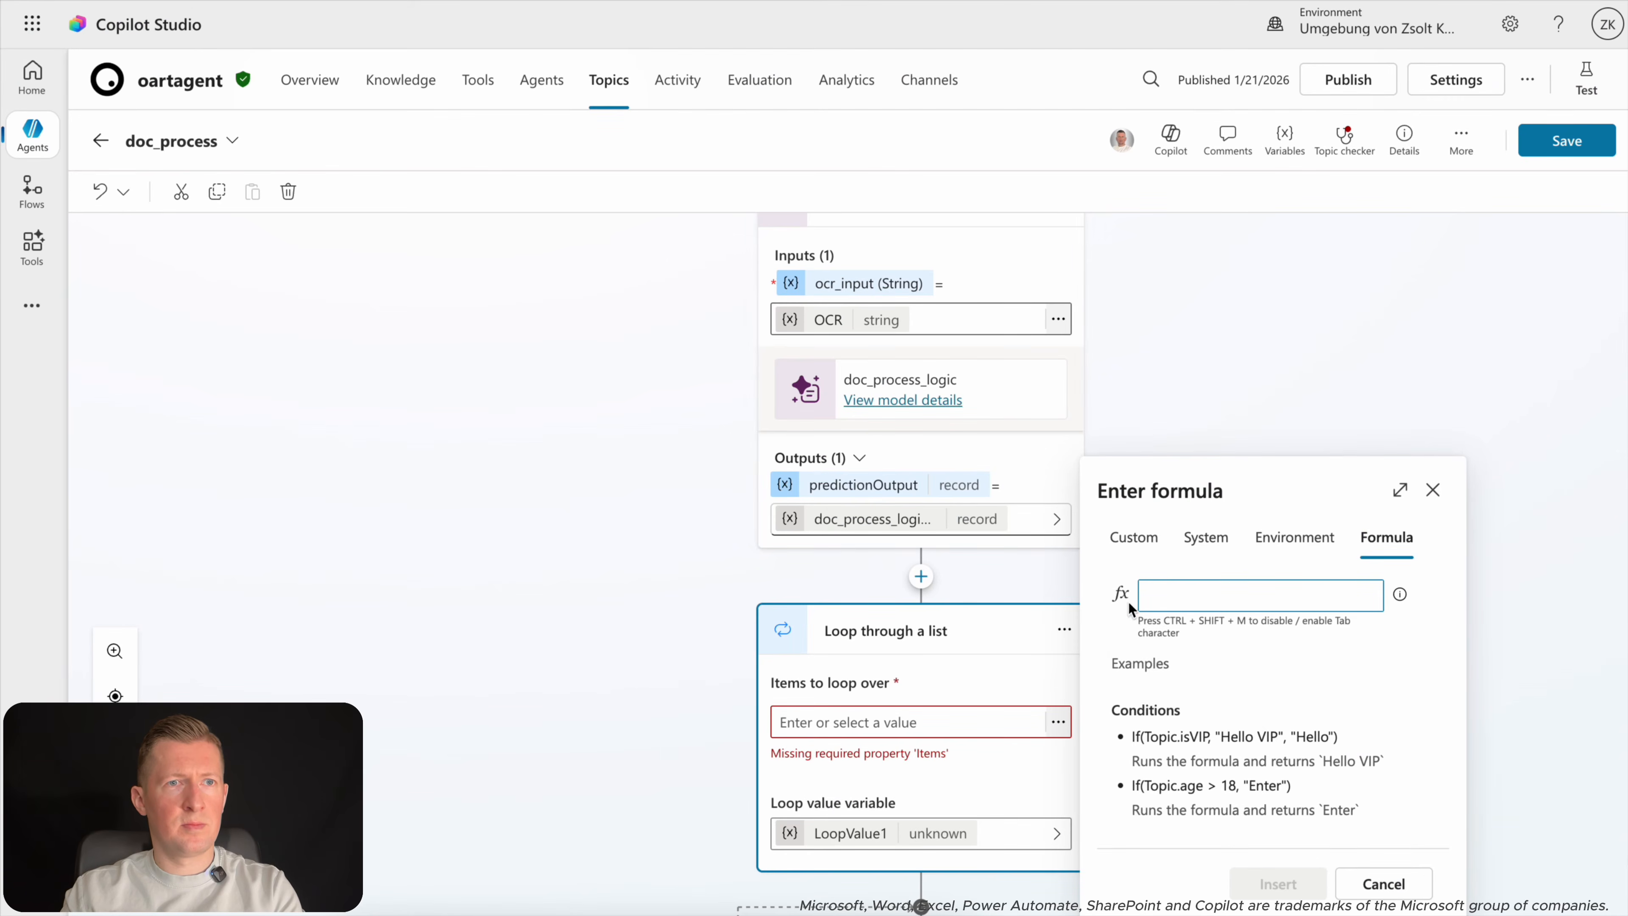
key("super+v")
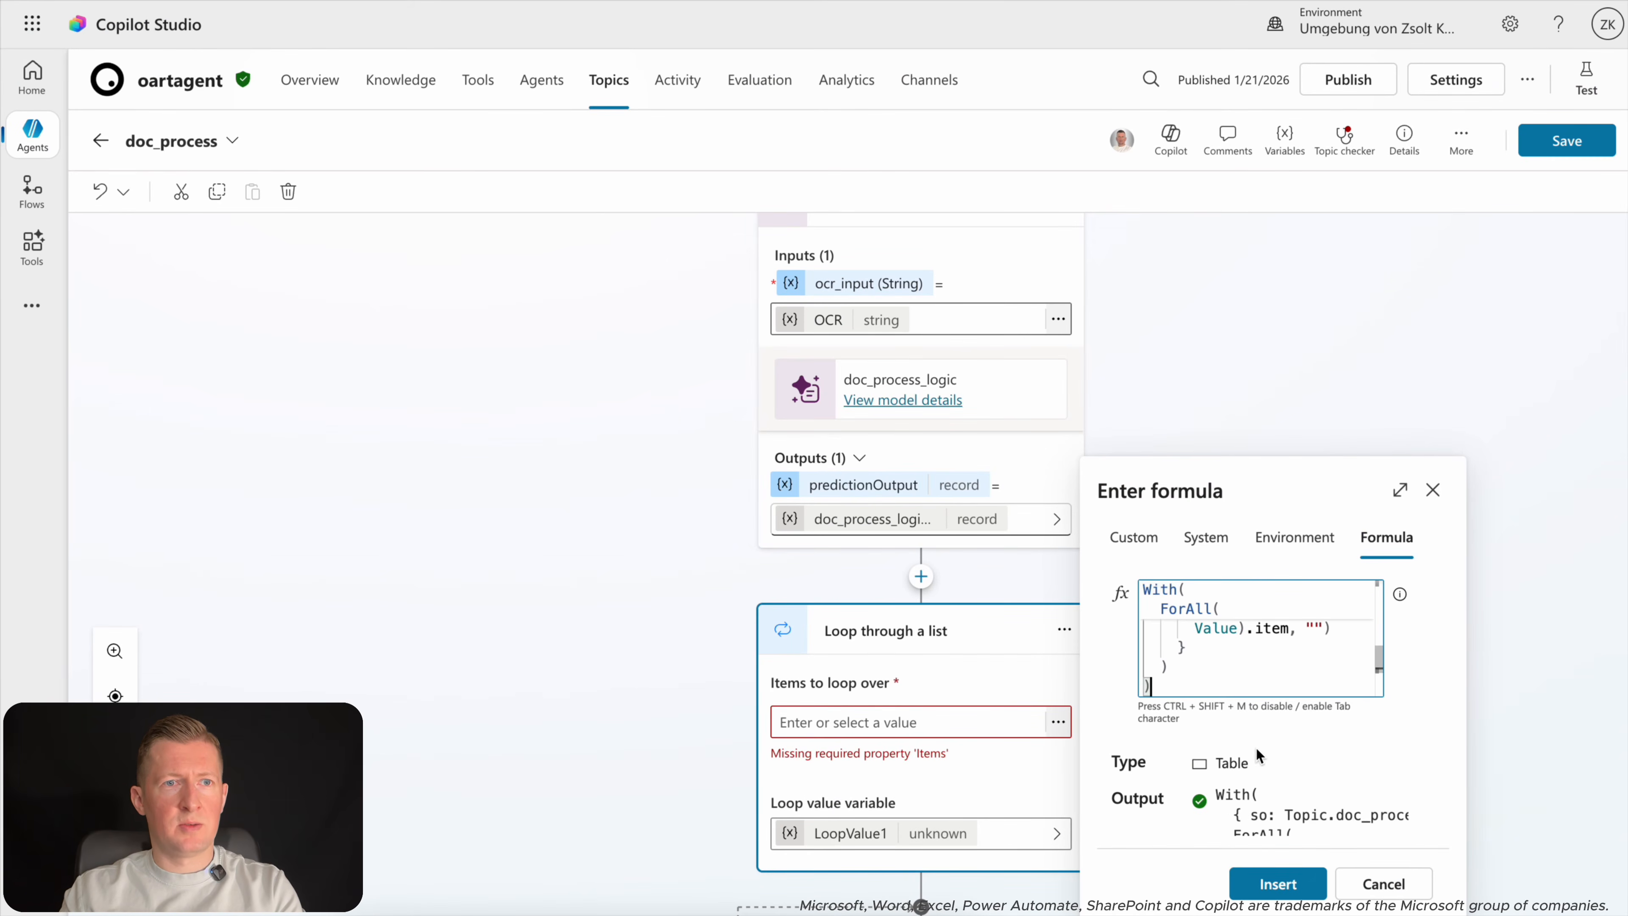
left_click(1275, 884)
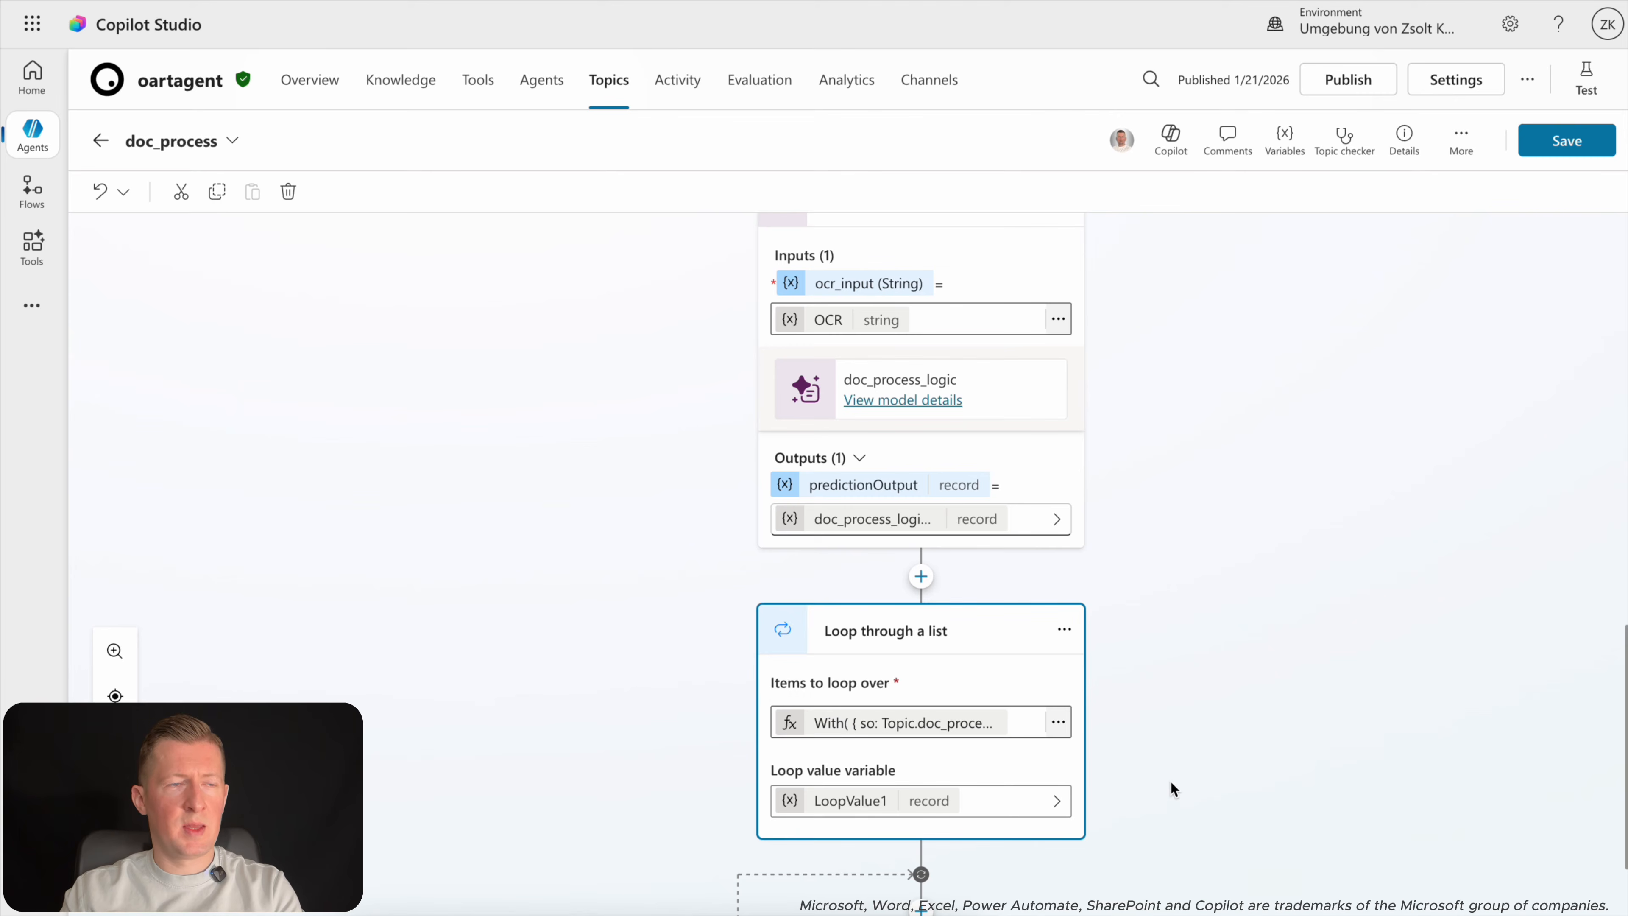
Stay on the page when asked about leaving, and save the doc_process topic.
scroll(1167, 780, "down", 2)
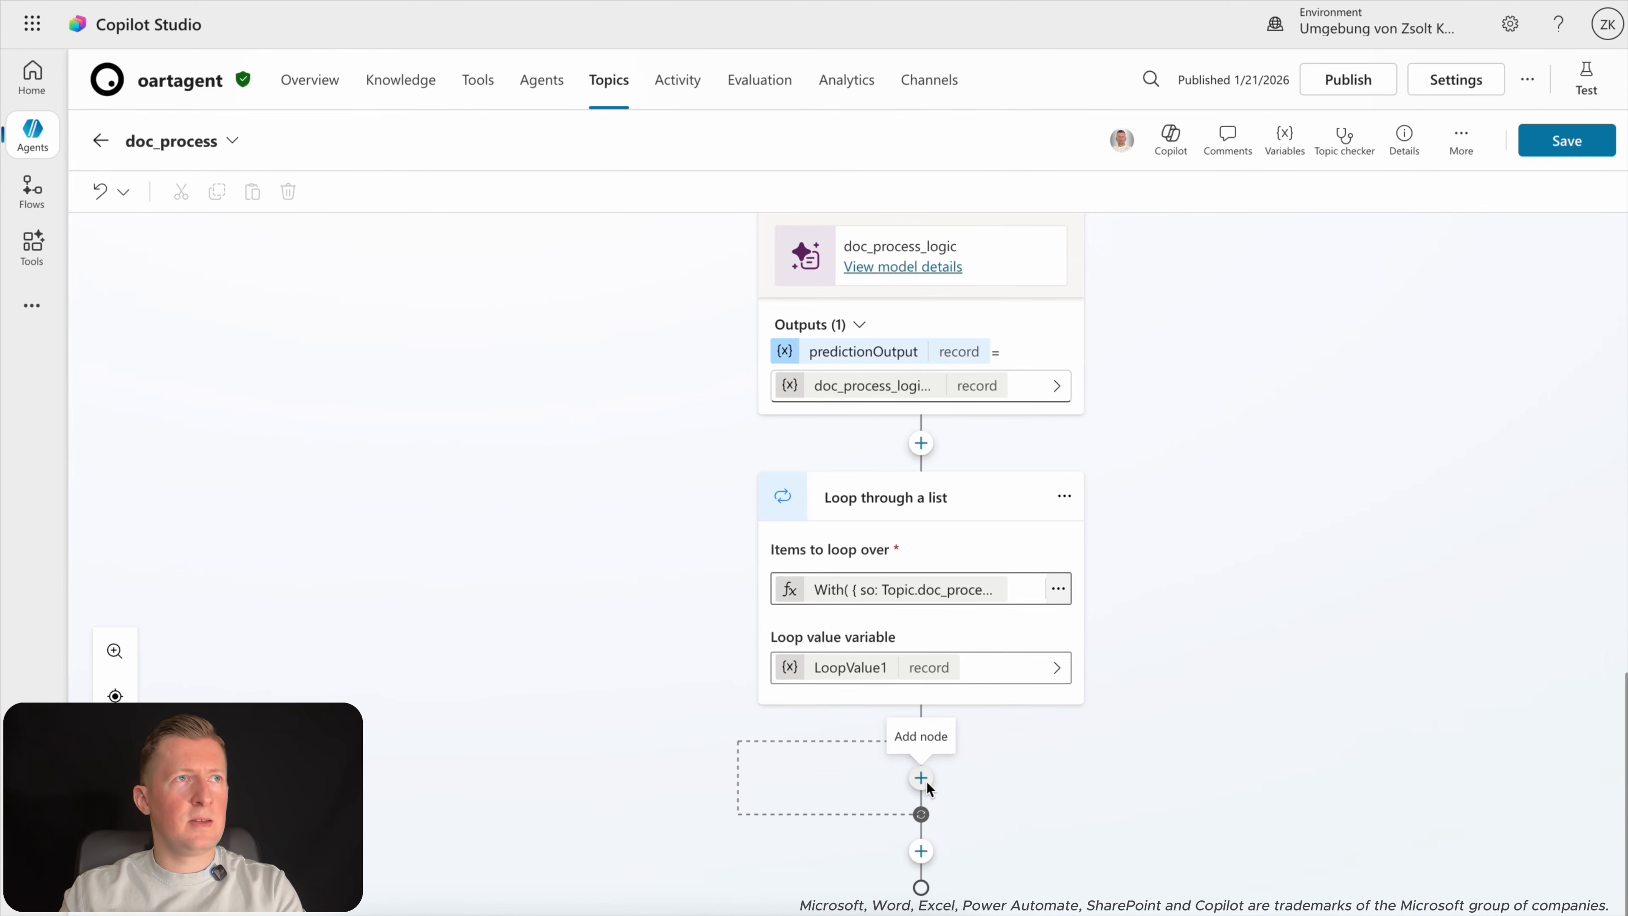
left_click(482, 83)
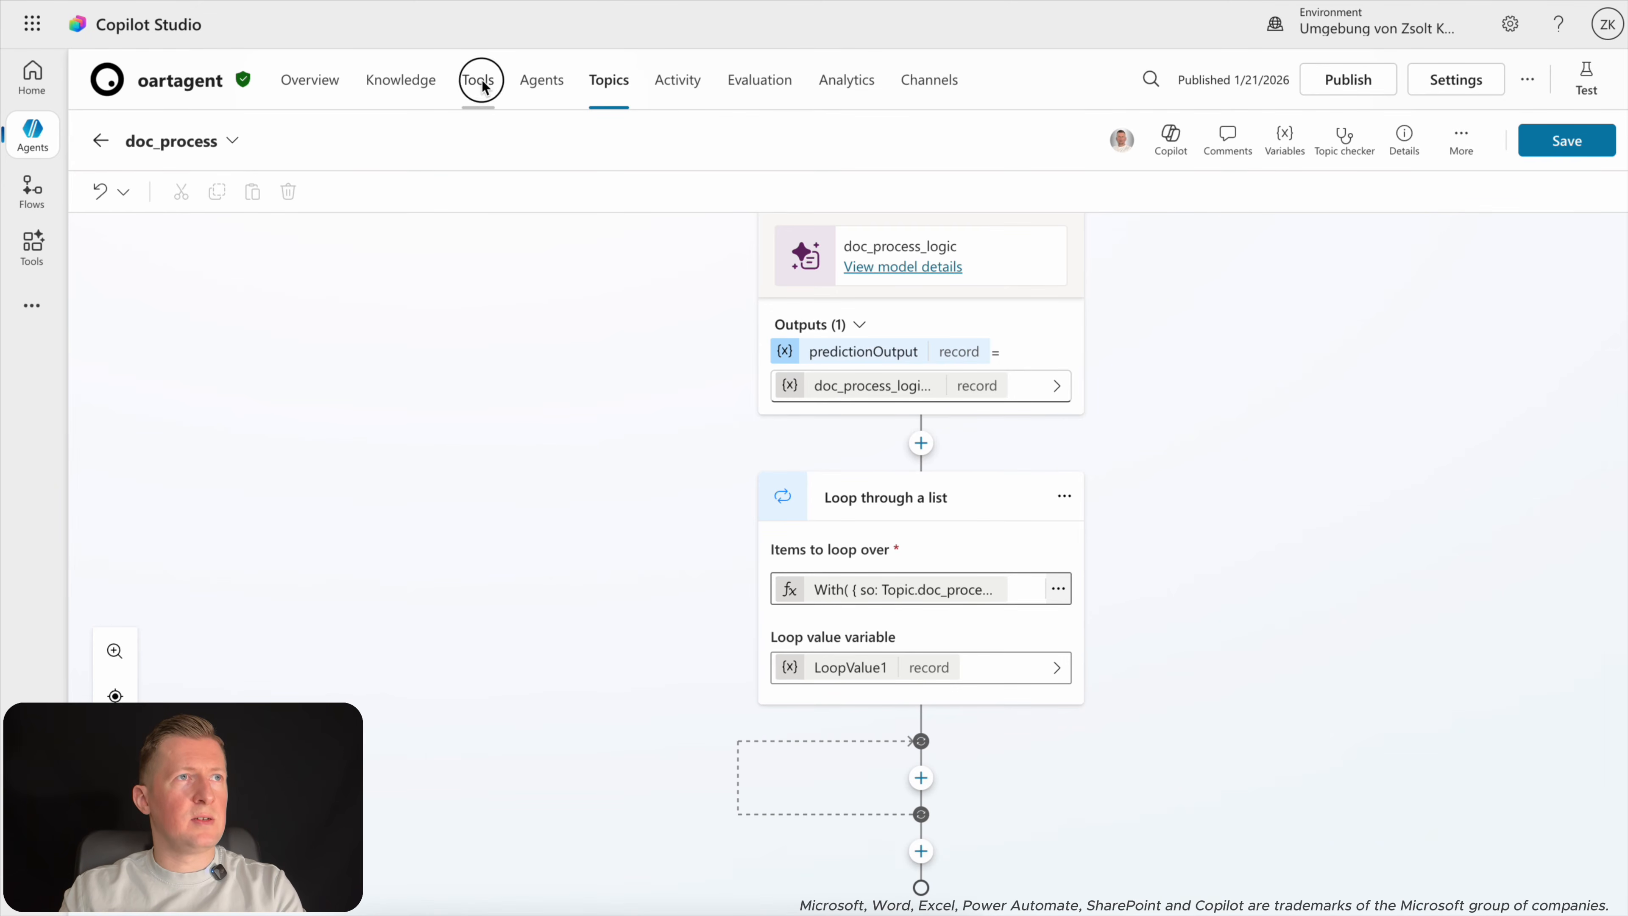
left_click(1064, 503)
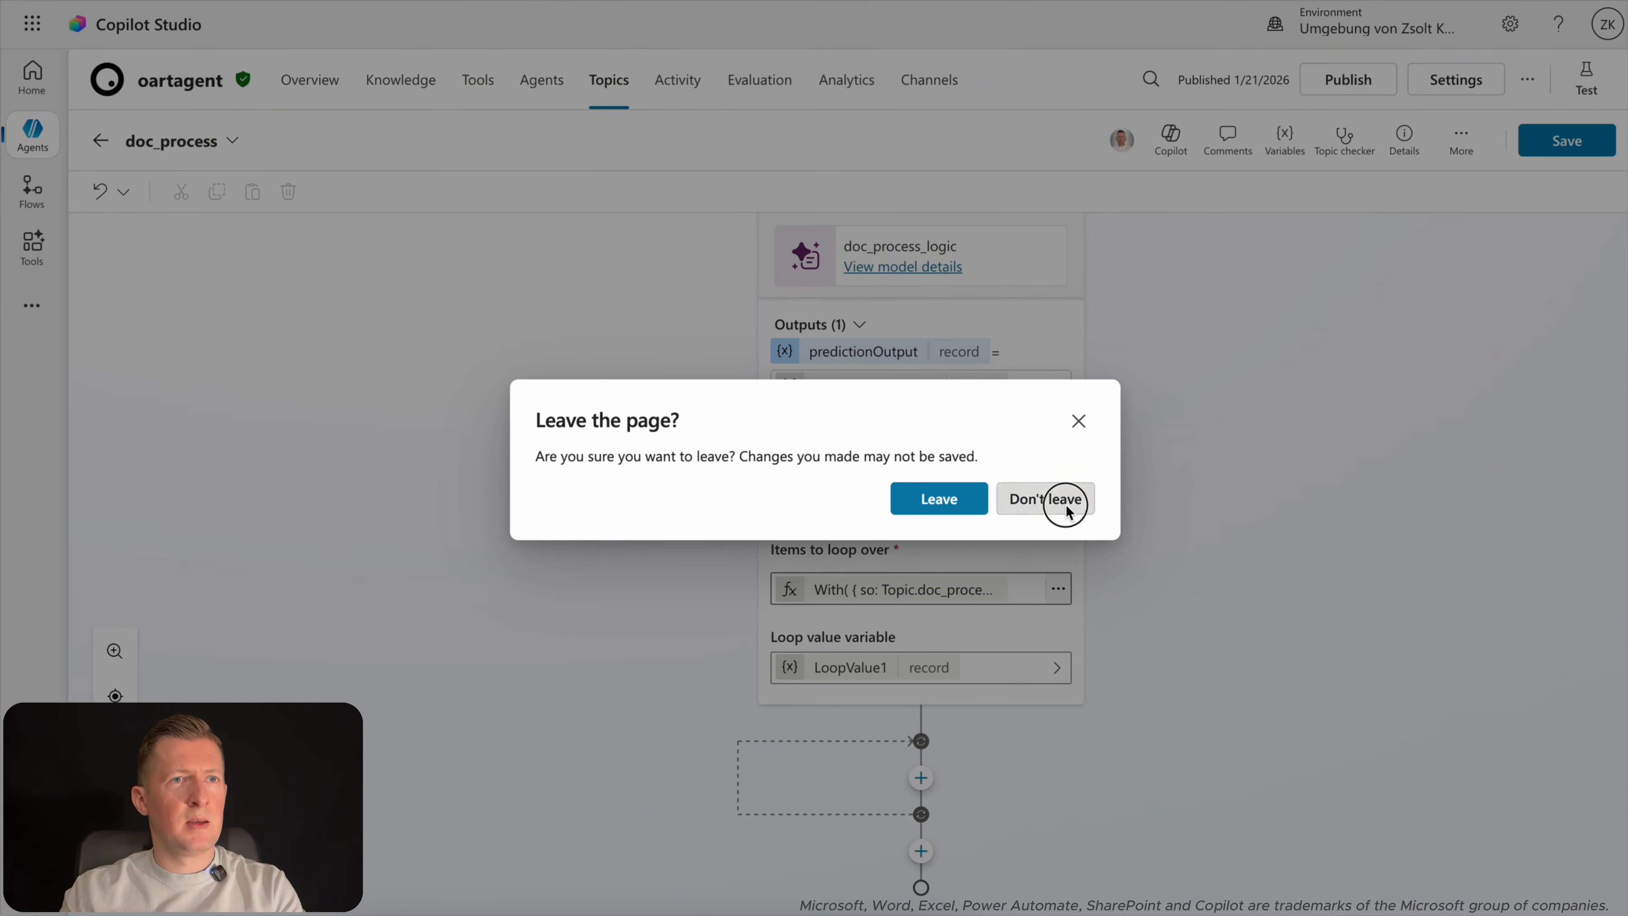
left_click(1568, 143)
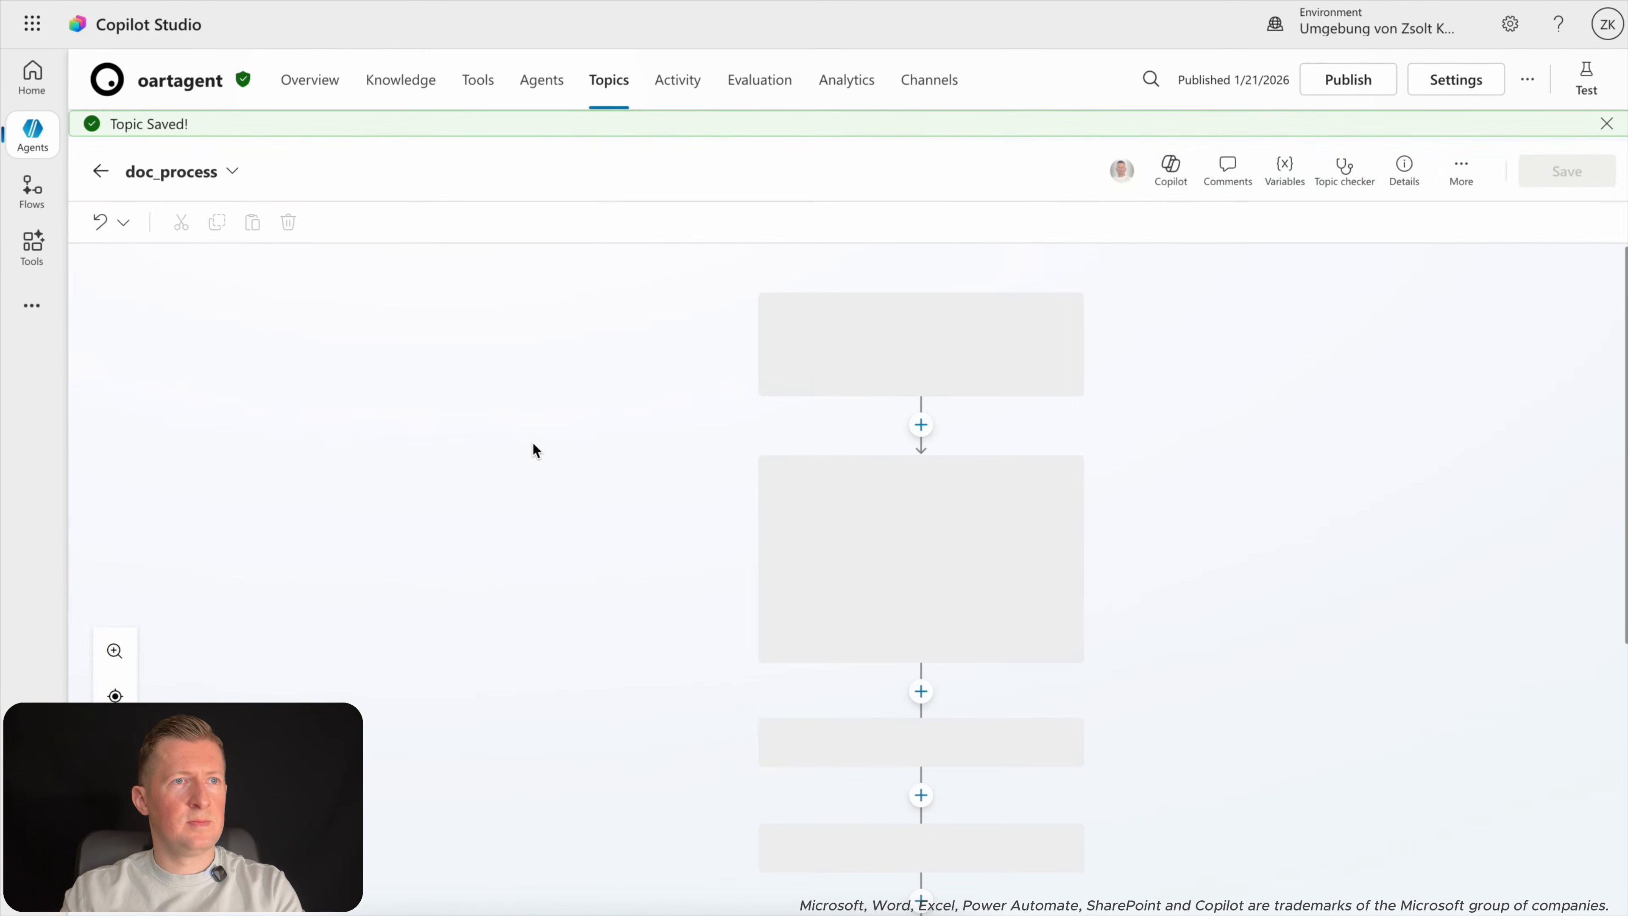
Open the agent's tool Add a row into a table - doc_datas.xlsx and review its usage, credentials and input settings.
left_click(482, 94)
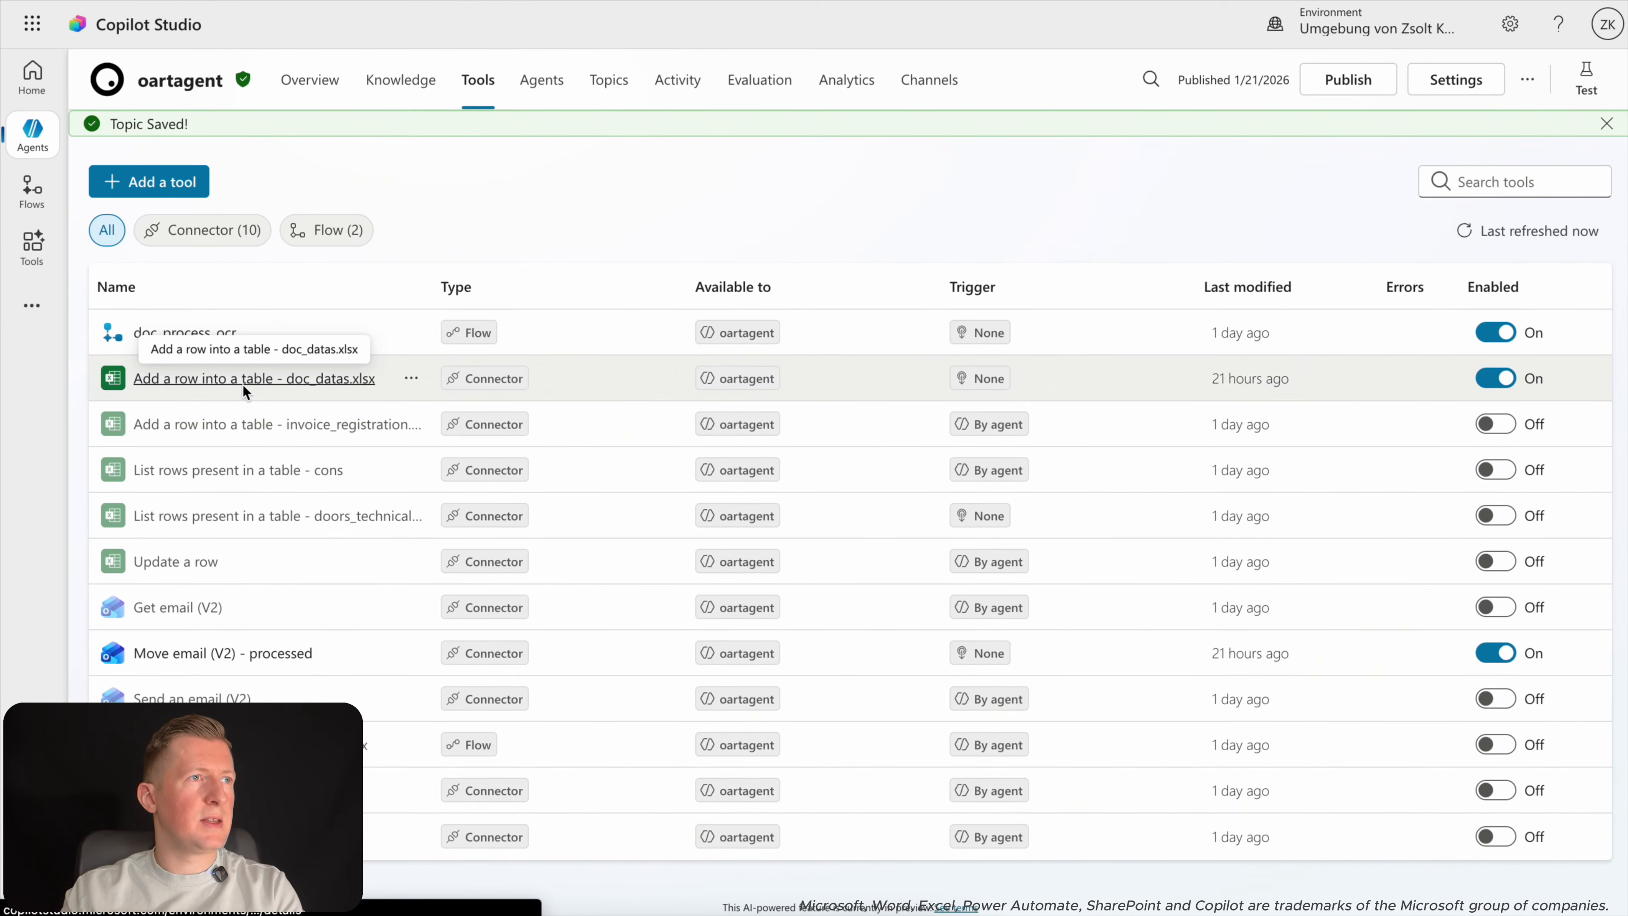
left_click(158, 379)
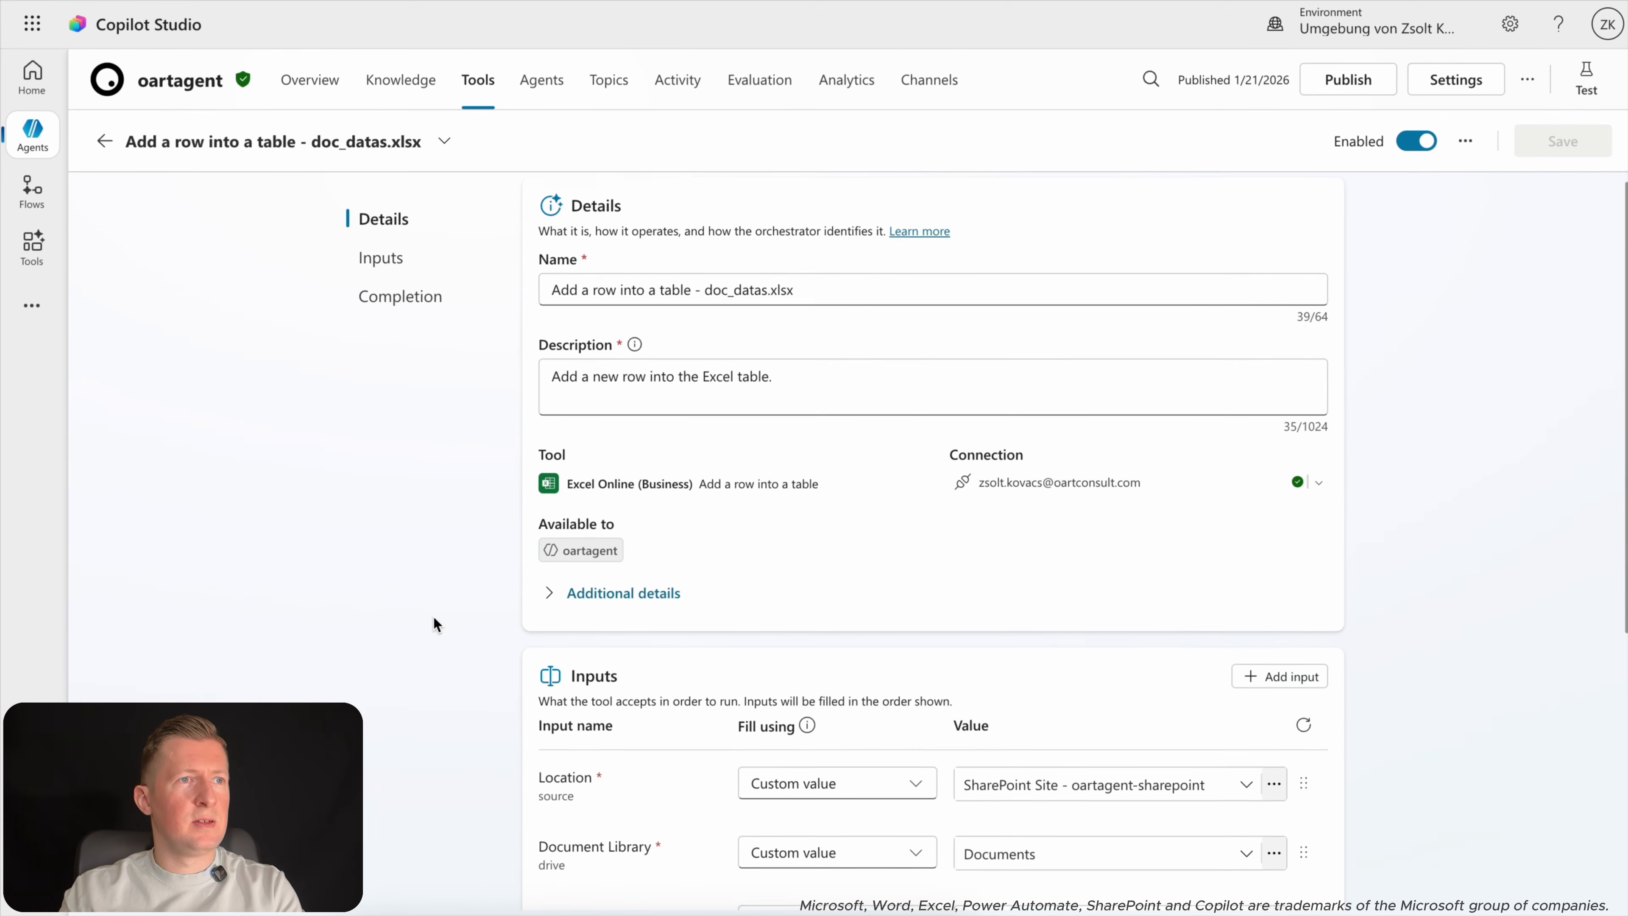
scroll(466, 584, "down", 2)
left_click(550, 507)
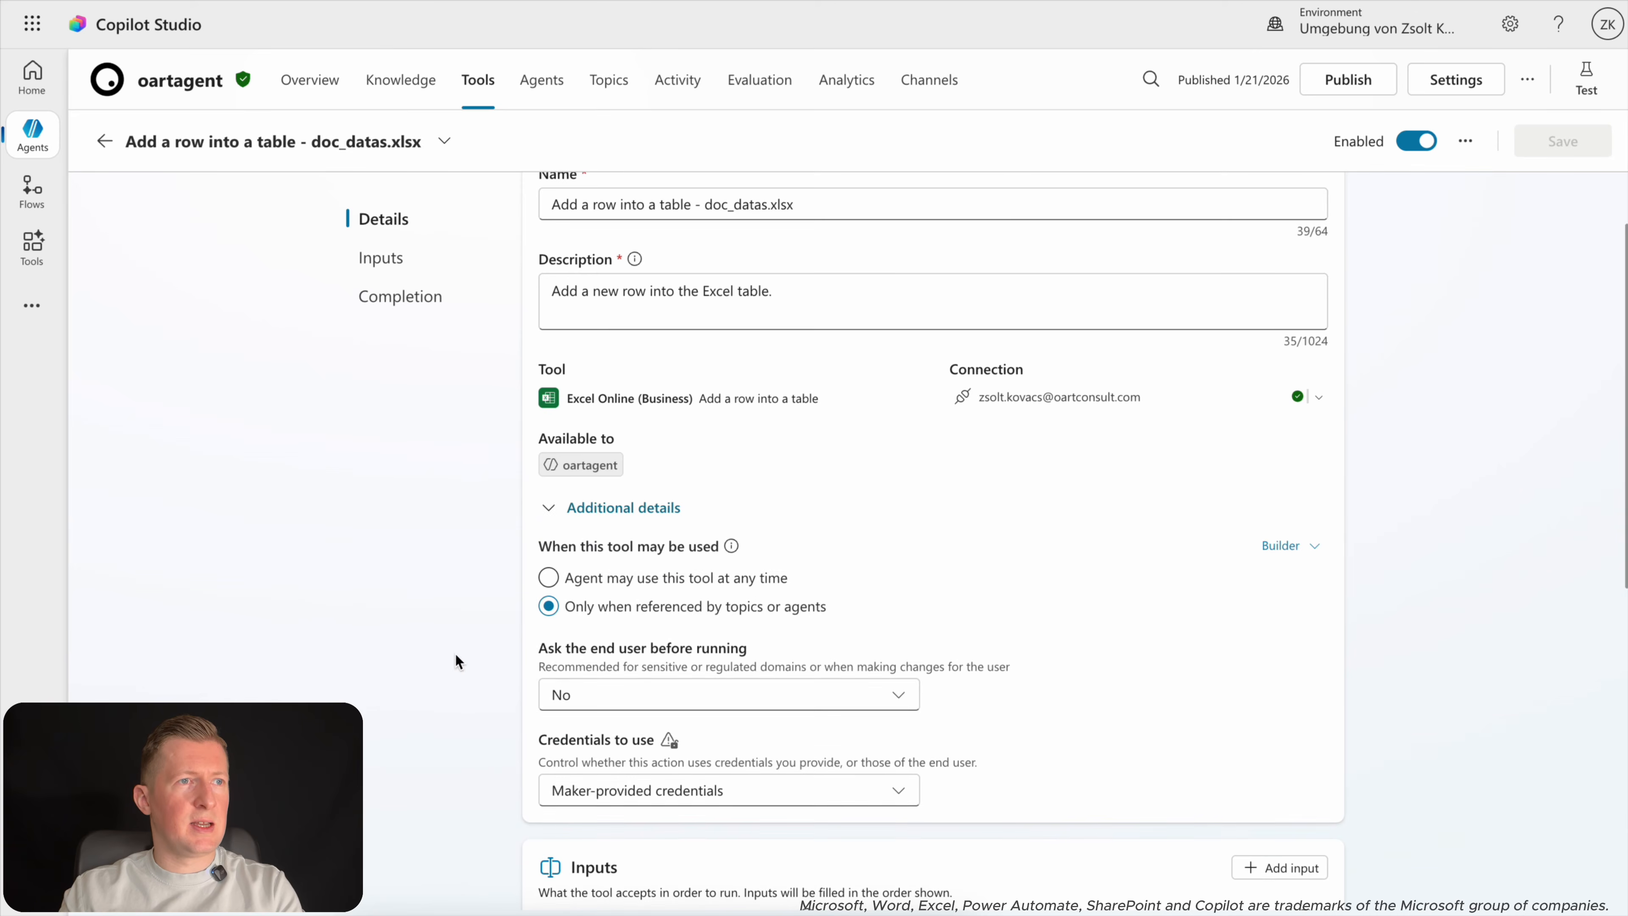
scroll(510, 614, "down", 1)
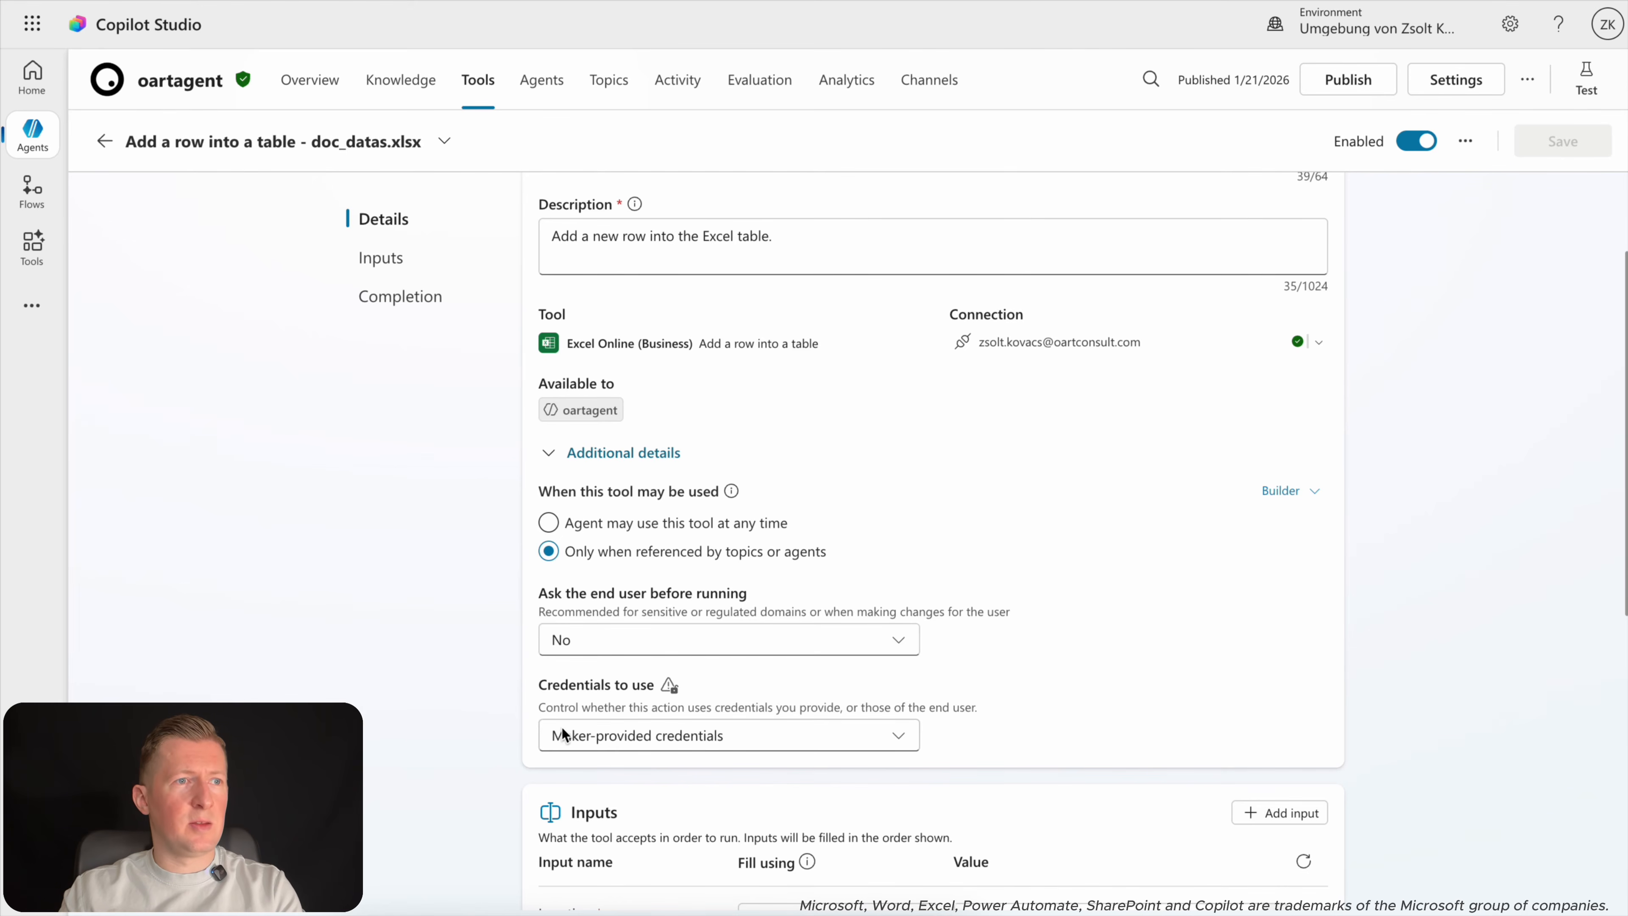
scroll(459, 750, "down", 6)
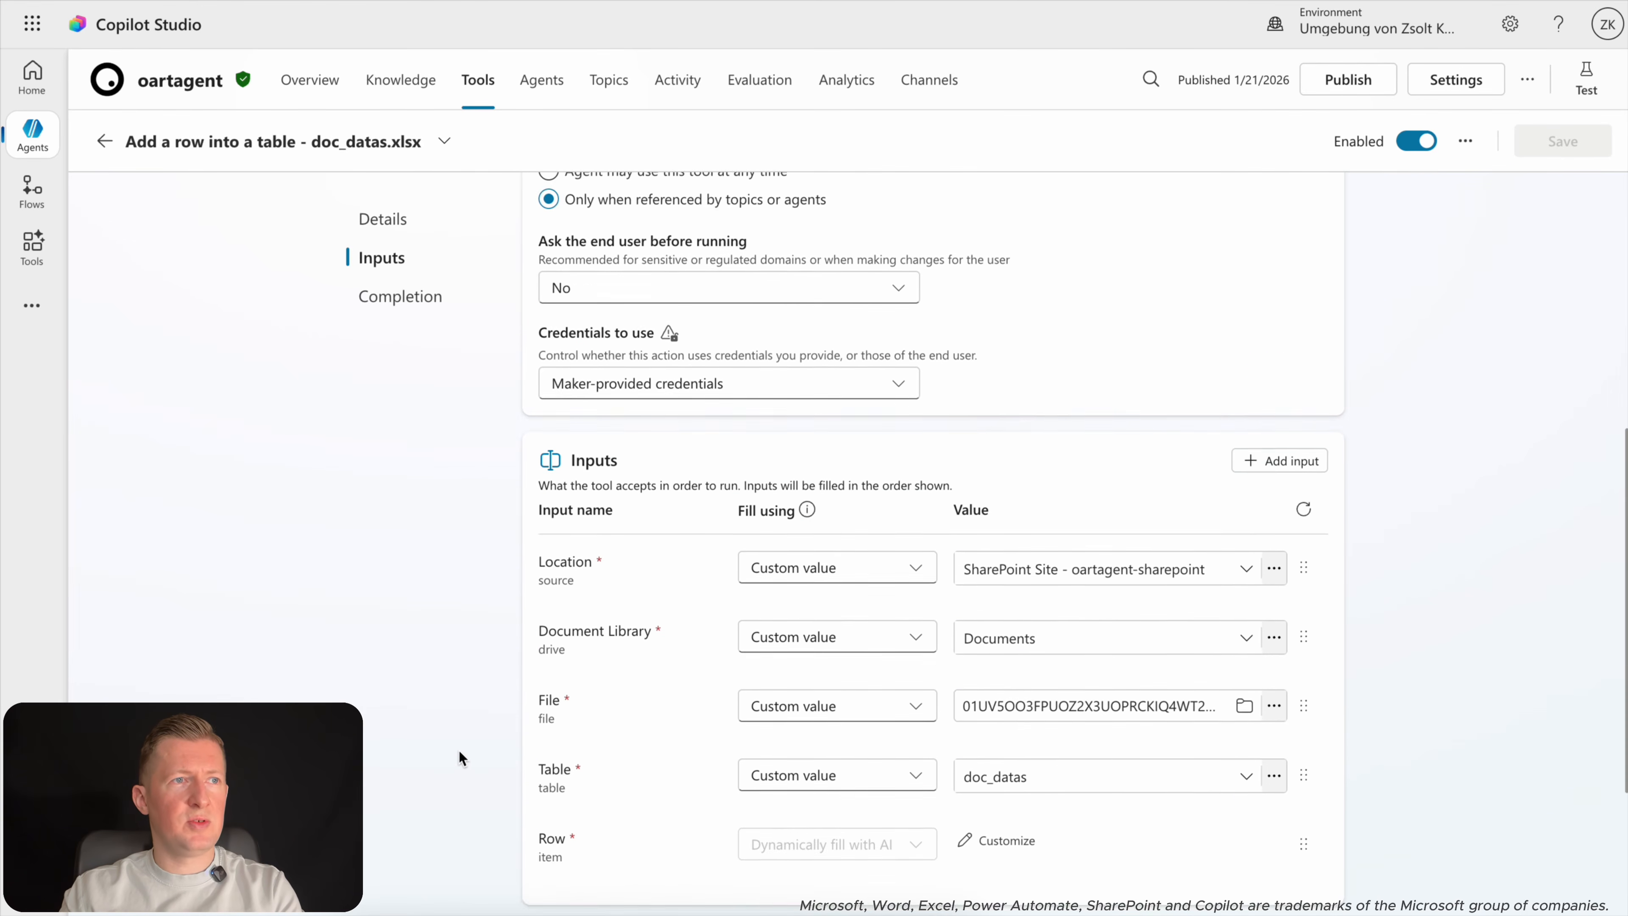
scroll(458, 750, "down", 1)
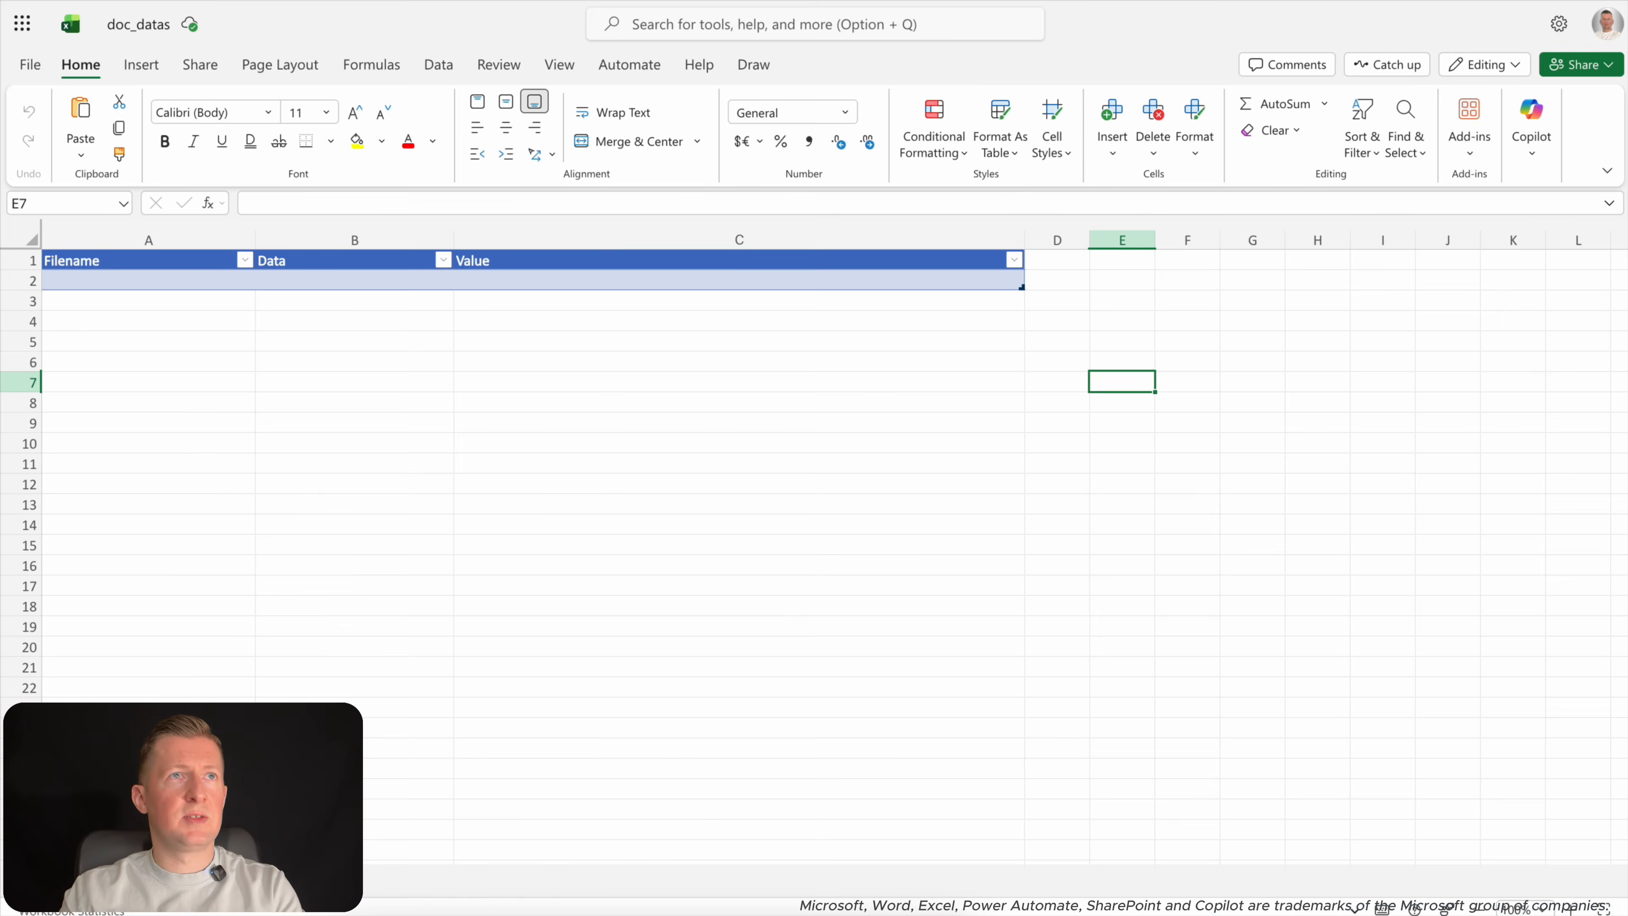
Switch to the doc_datas workbook in Excel and check the name of the table with the Filename, Data and Value columns.
left_click(284, 282)
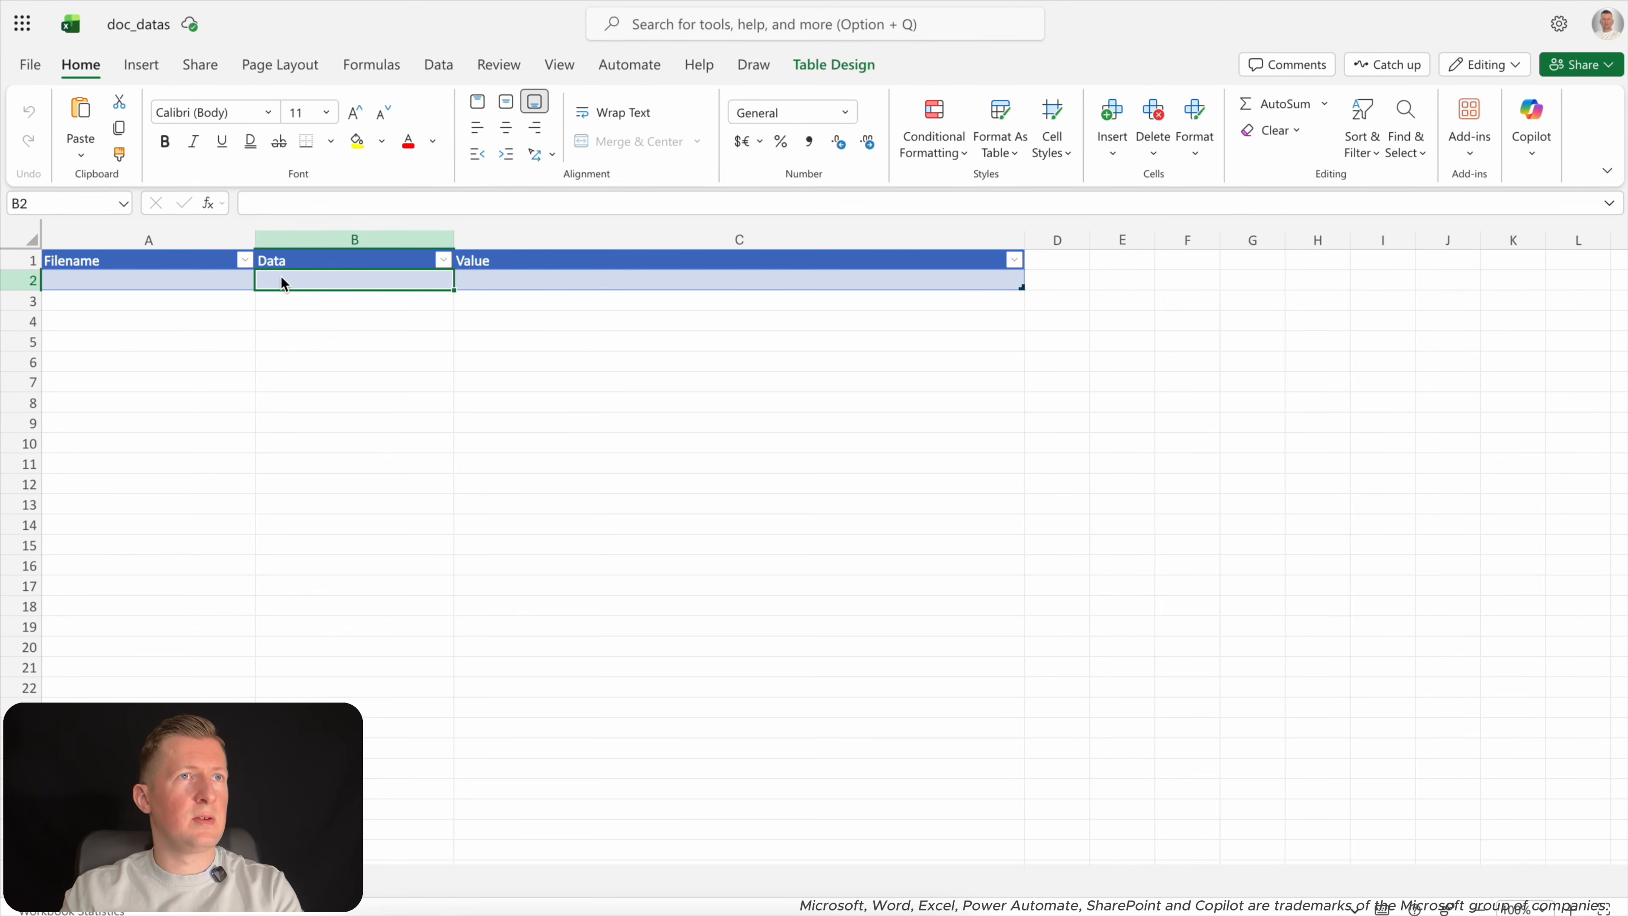
left_click(806, 68)
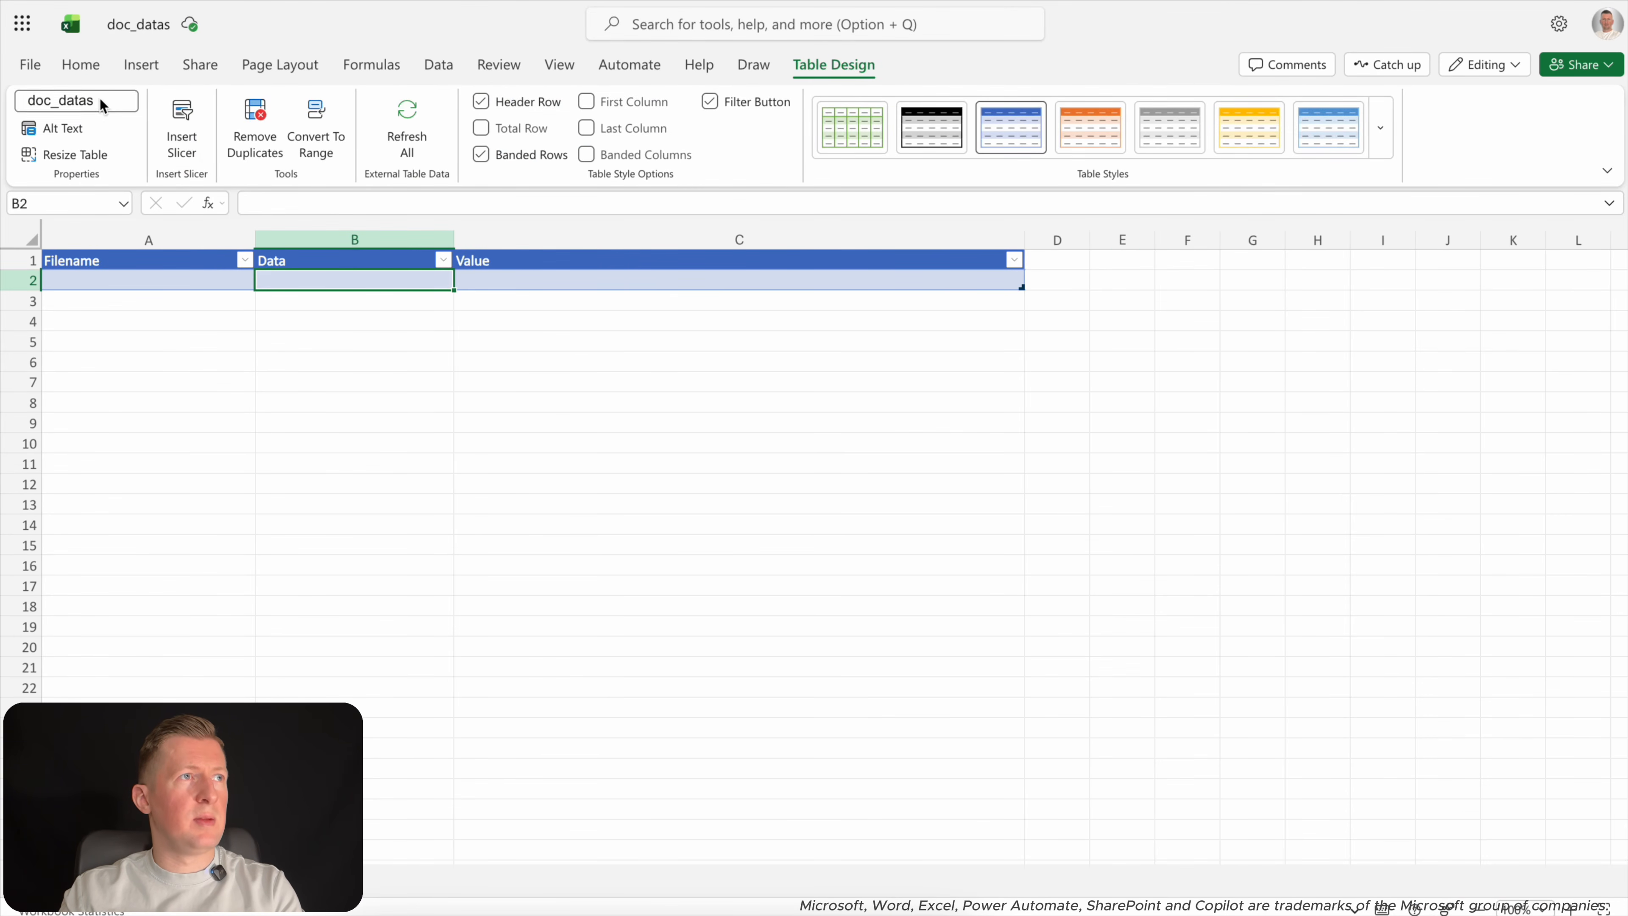
left_click(237, 400)
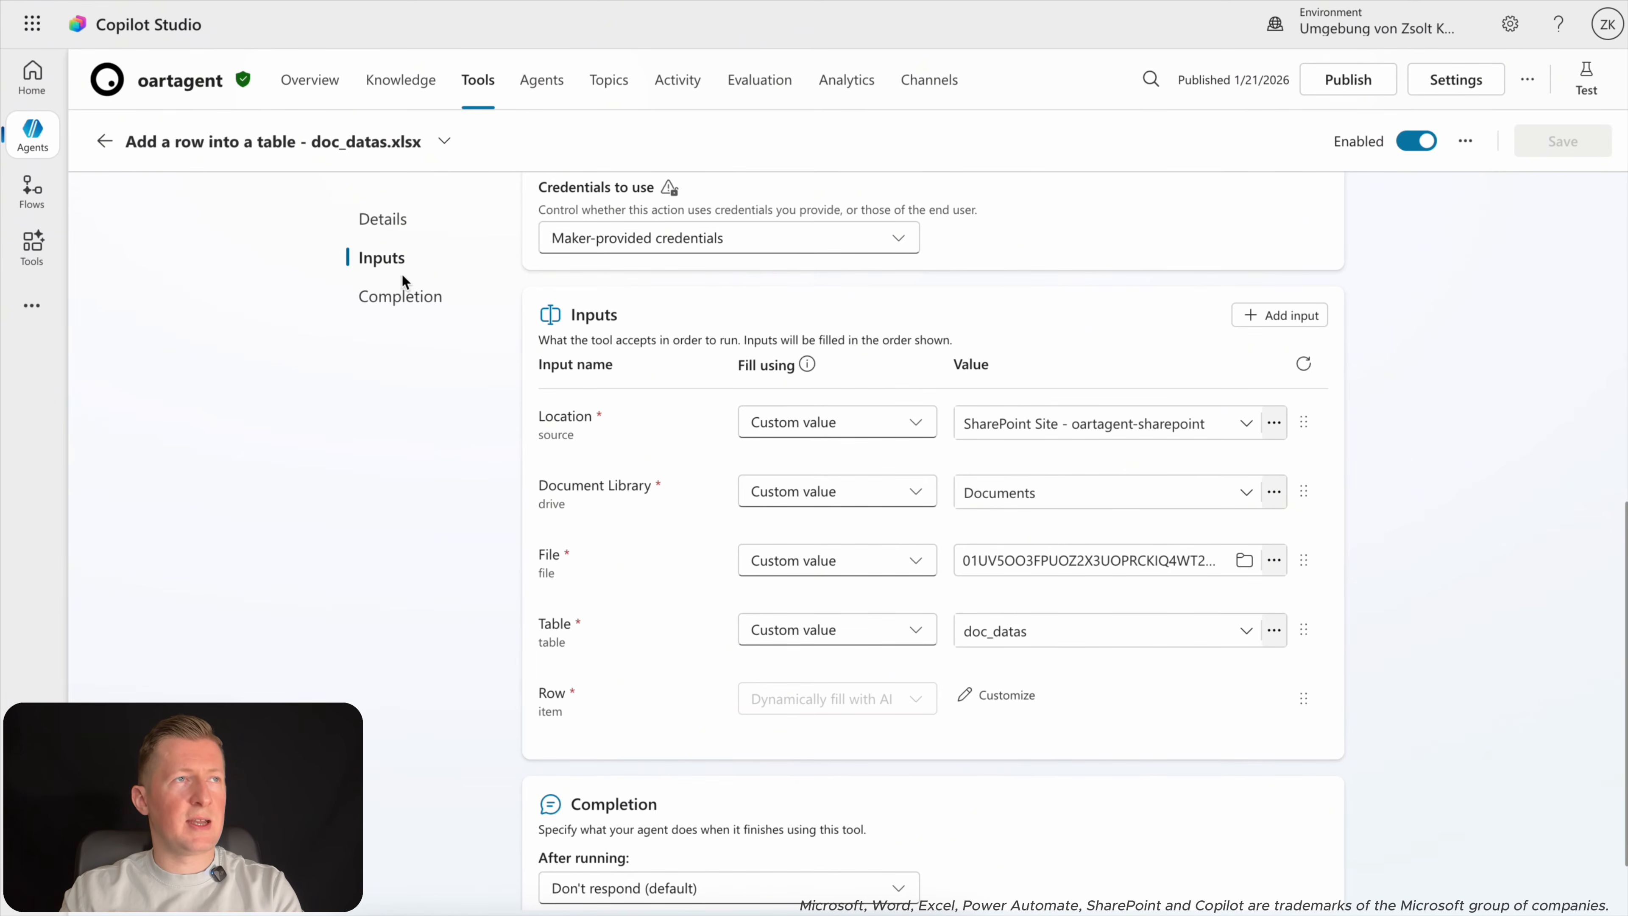
Back in Copilot Studio, open the Move email (V2) - processed tool and review its additional details and inputs.
left_click(475, 82)
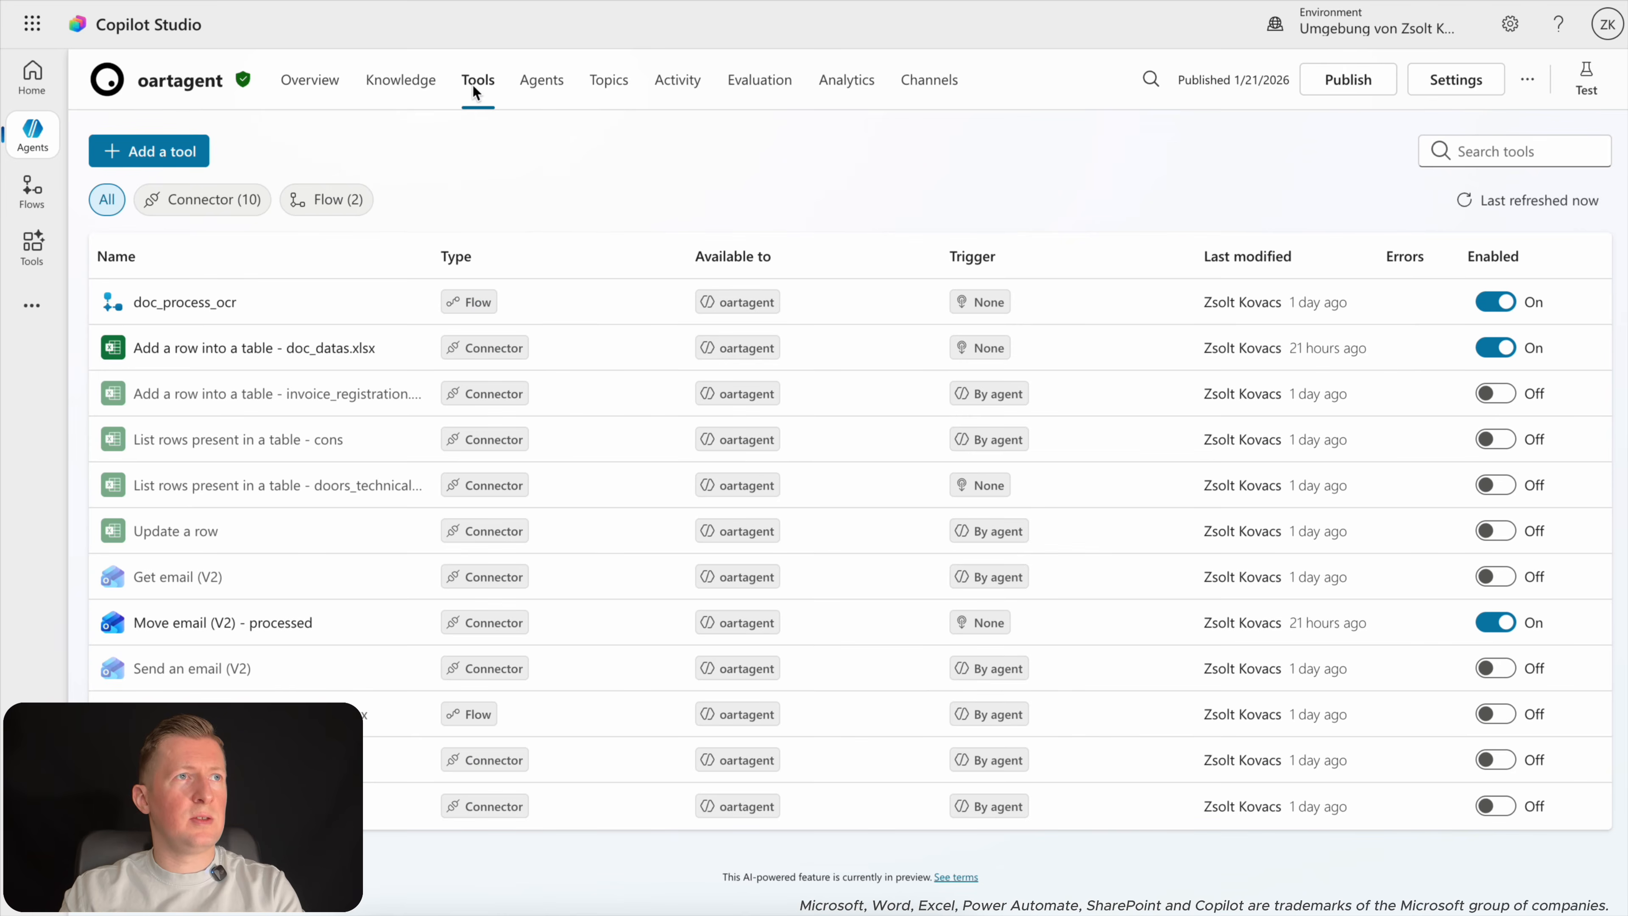
left_click(203, 620)
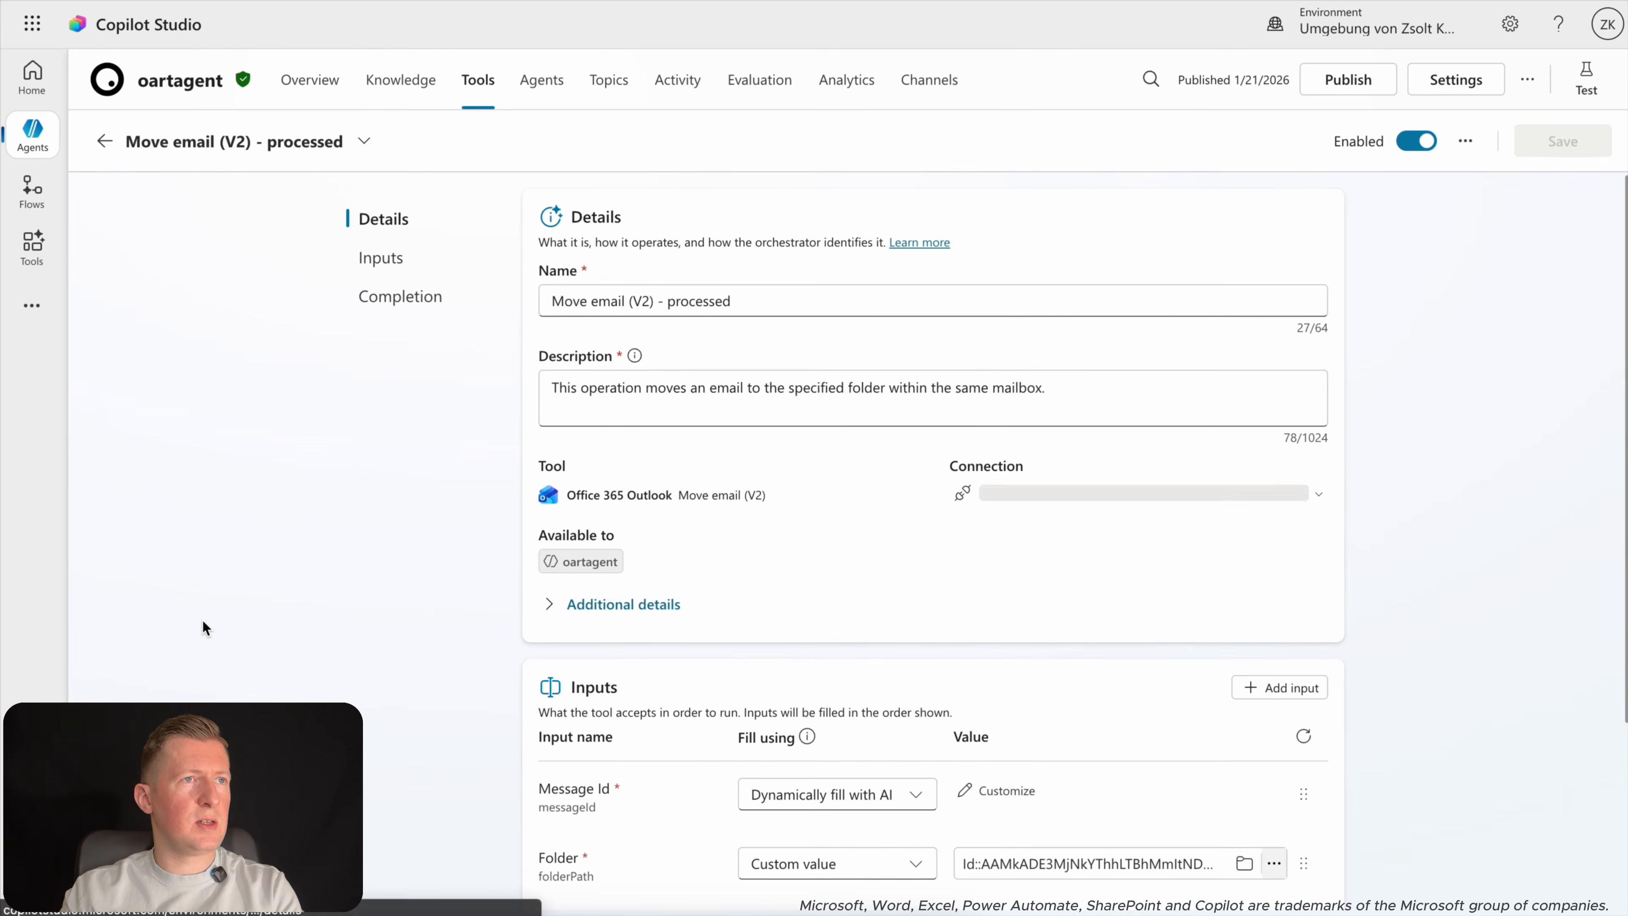
left_click(550, 604)
scroll(387, 697, "down", 2)
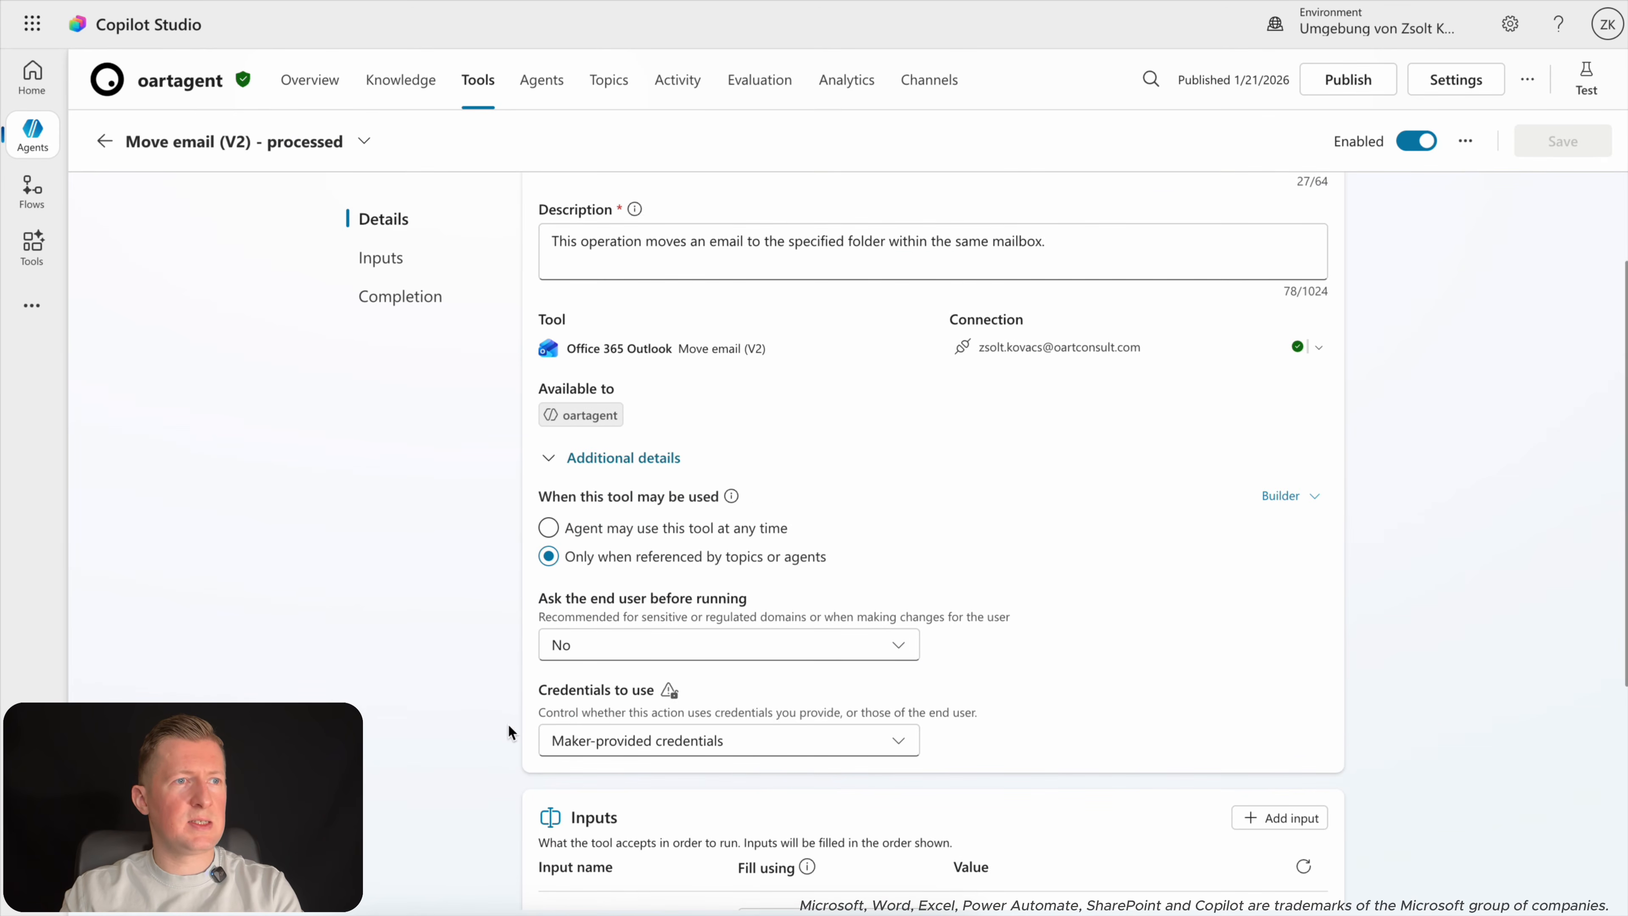
scroll(510, 731, "down", 5)
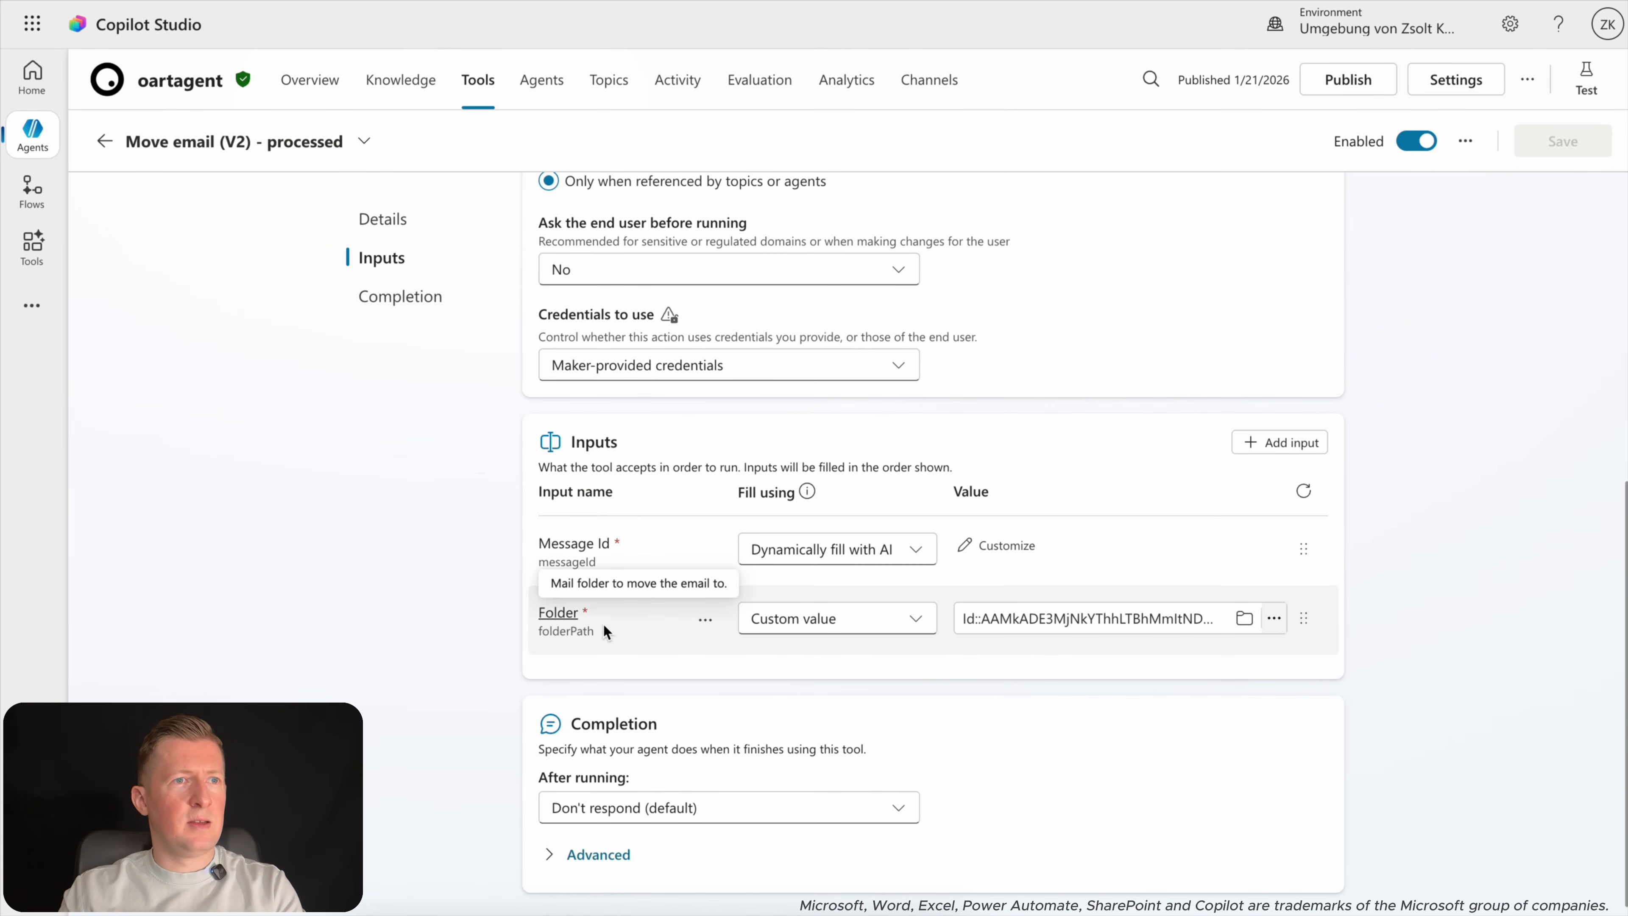
Pick the processed subfolder of Beérkezett üzenetek as the tool's Folder input.
left_click(1243, 619)
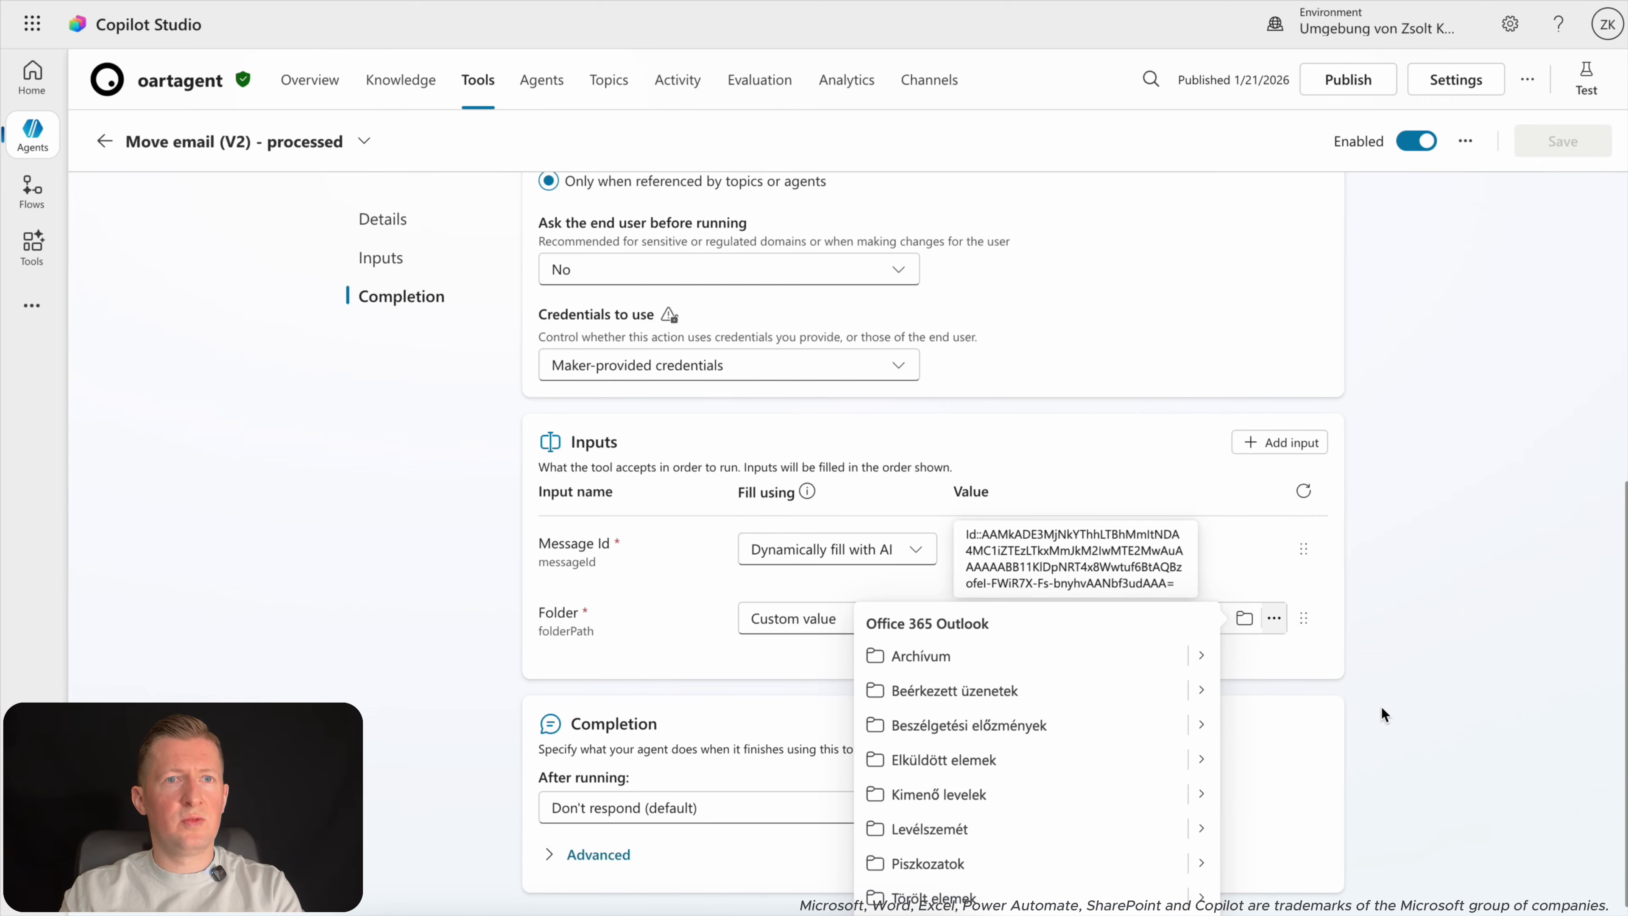
left_click(1201, 690)
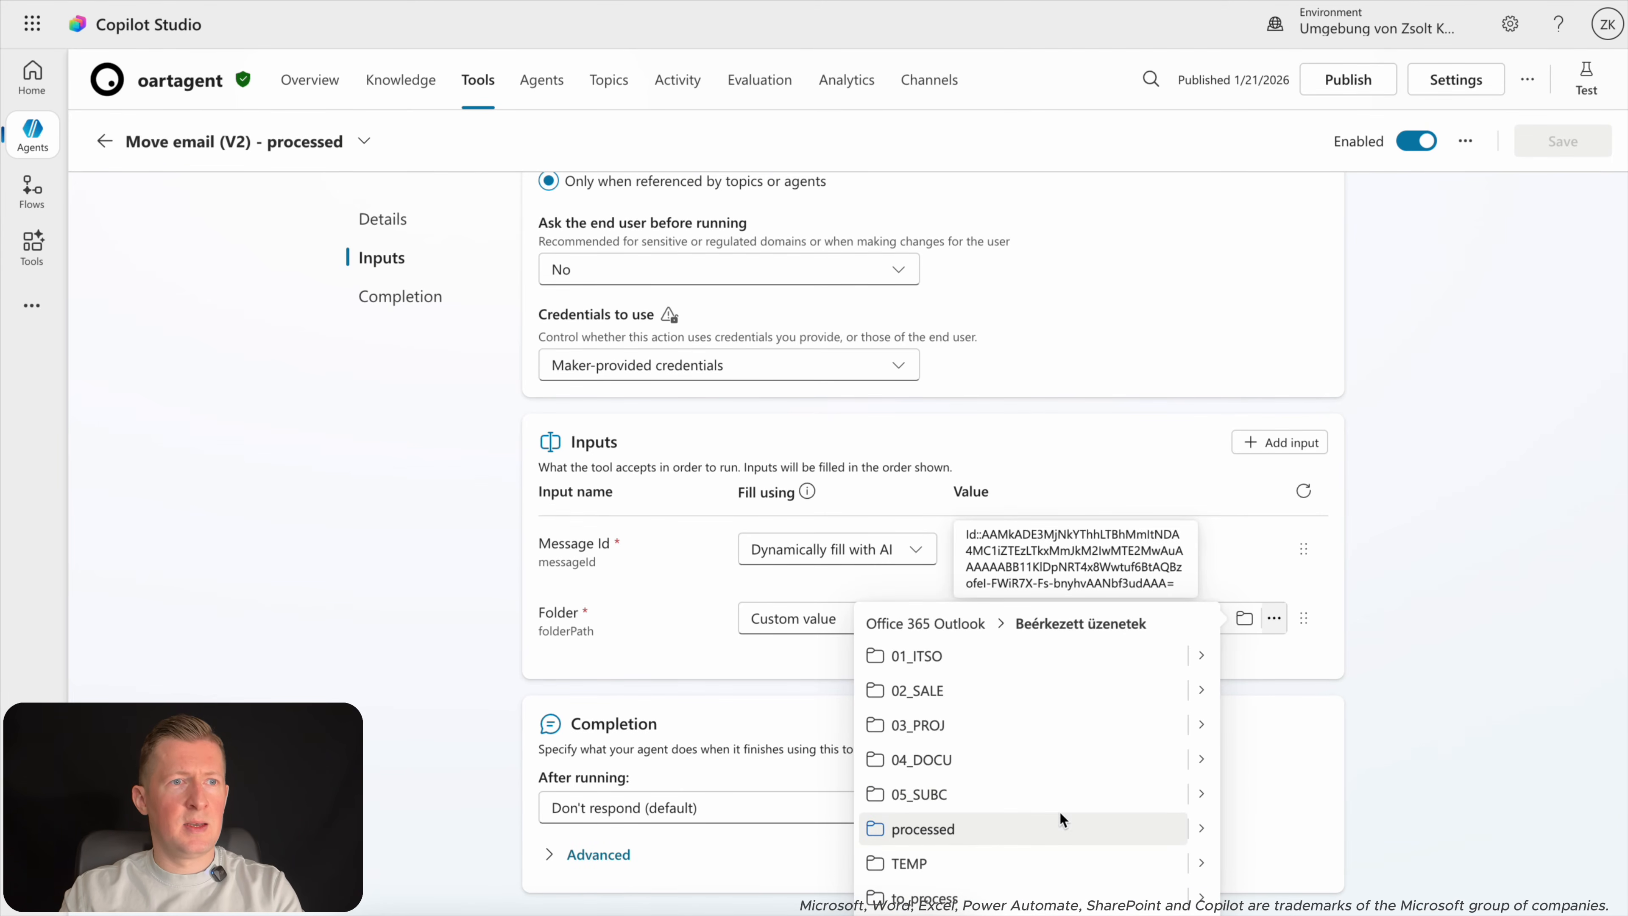
left_click(941, 829)
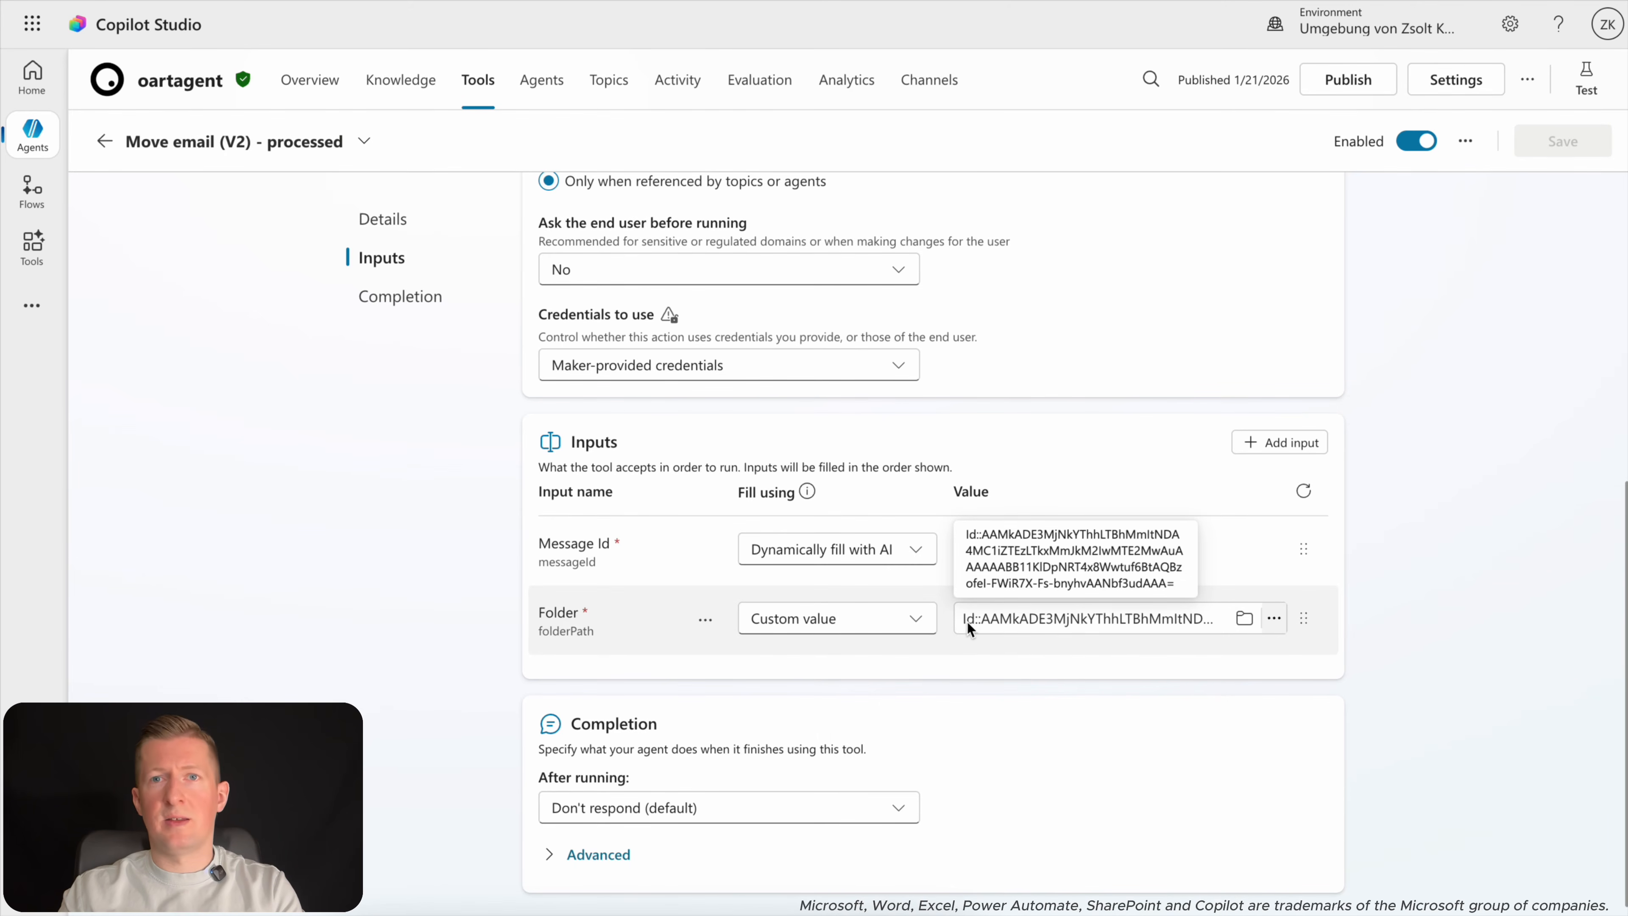
Leave the tool settings for oartagent's topics, and check the Add a row into a table - doc_datas.xlsx node in the flospect blueprint.
left_click(491, 85)
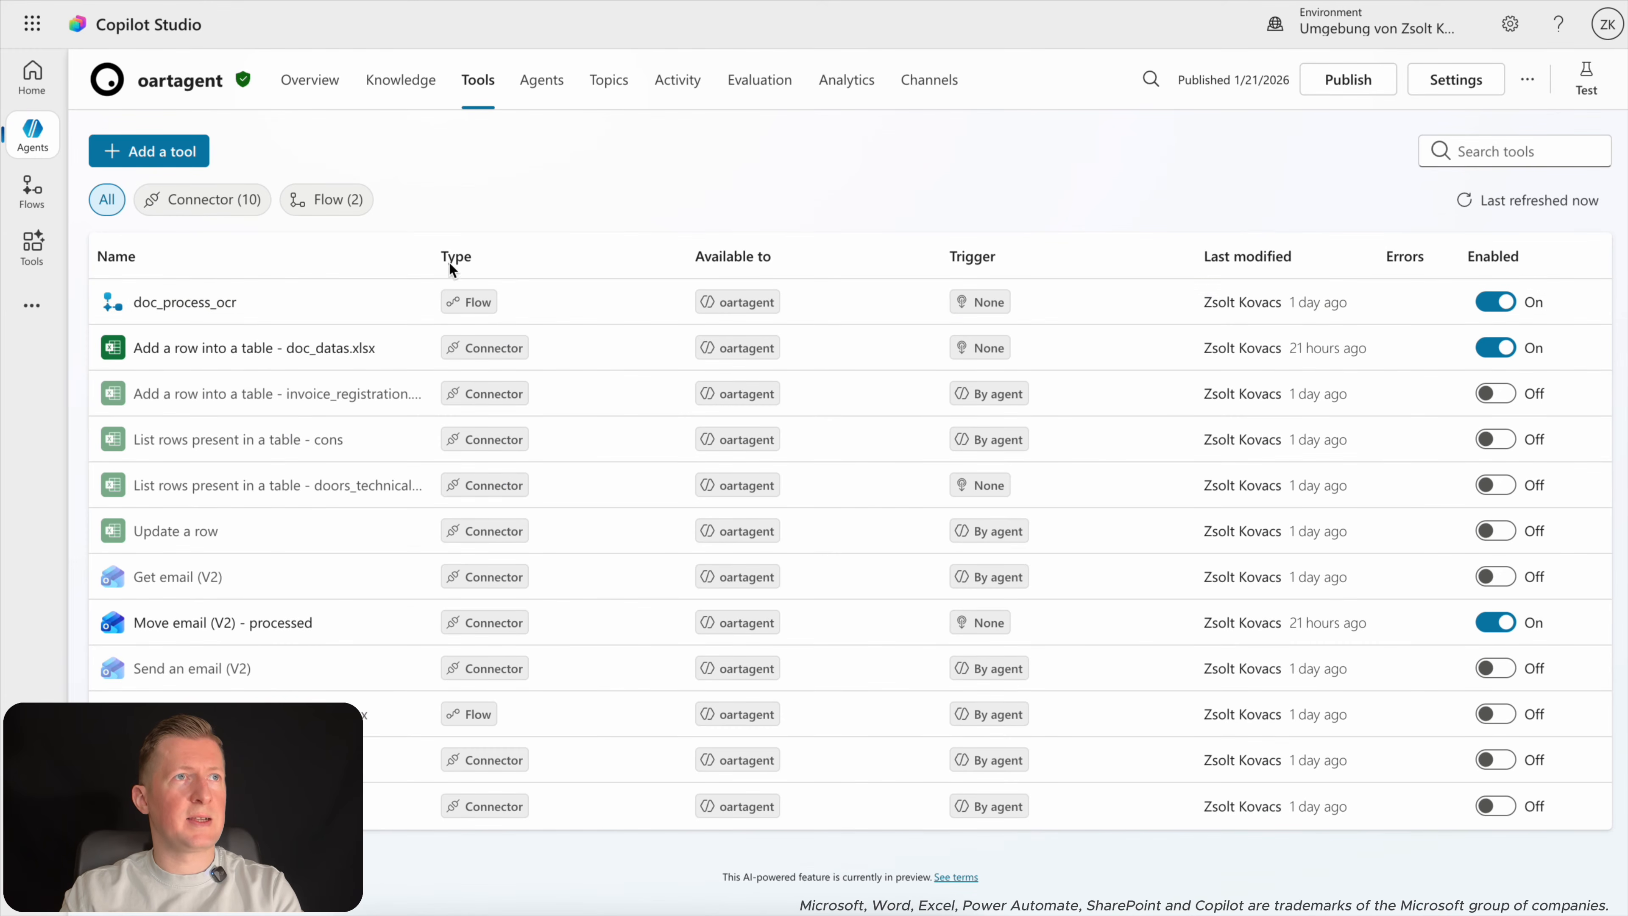
left_click(608, 80)
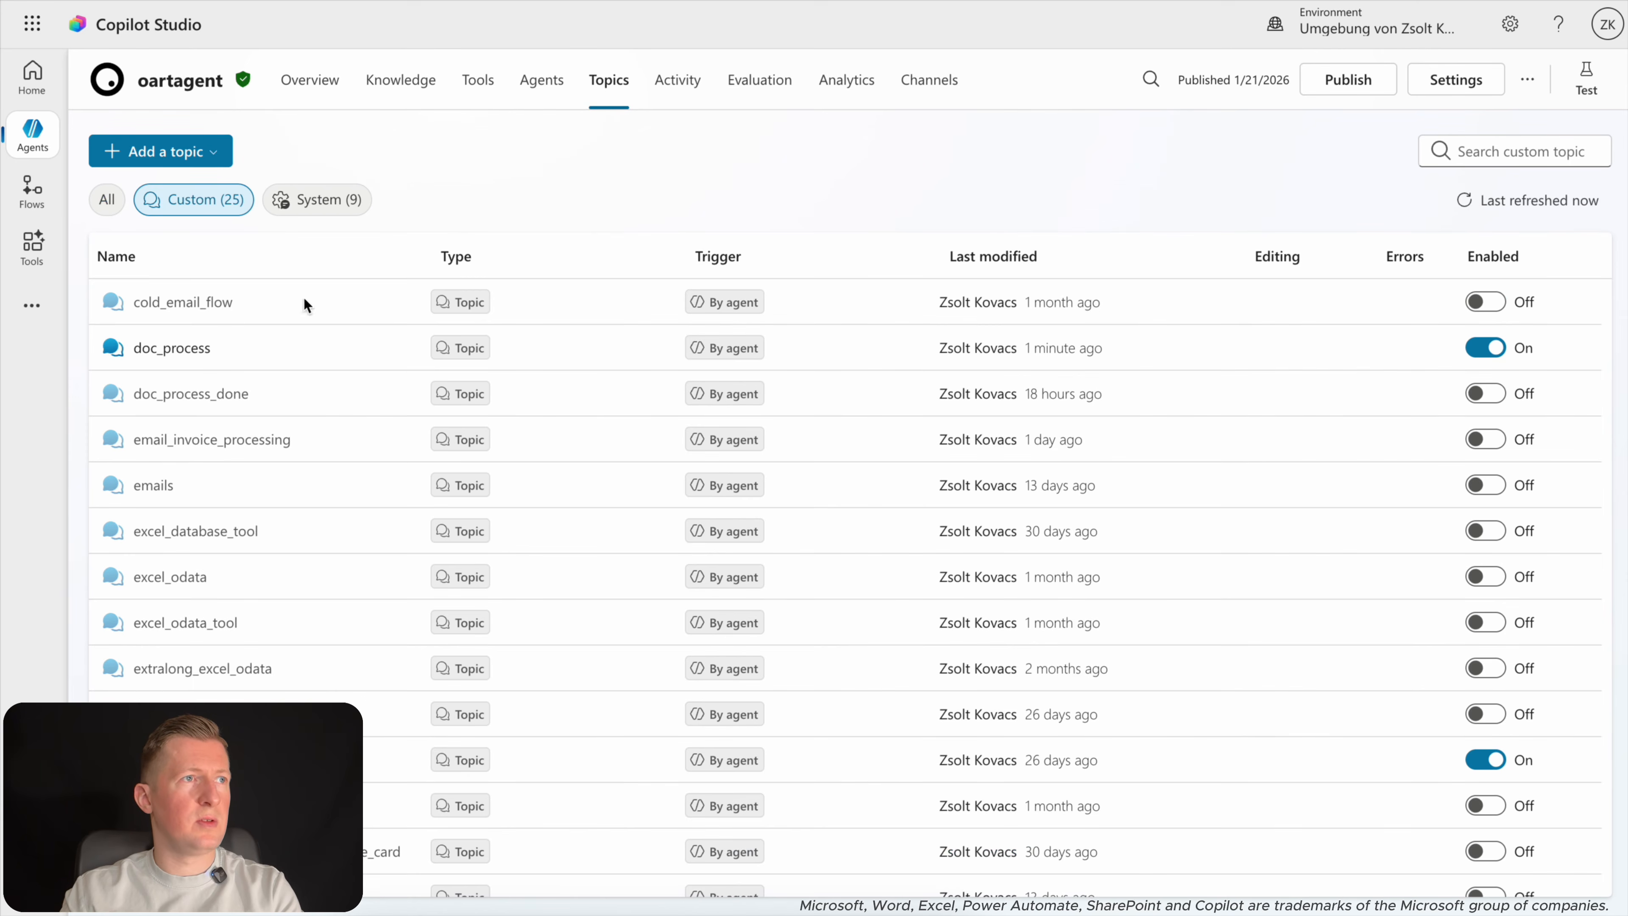
left_click(374, 80)
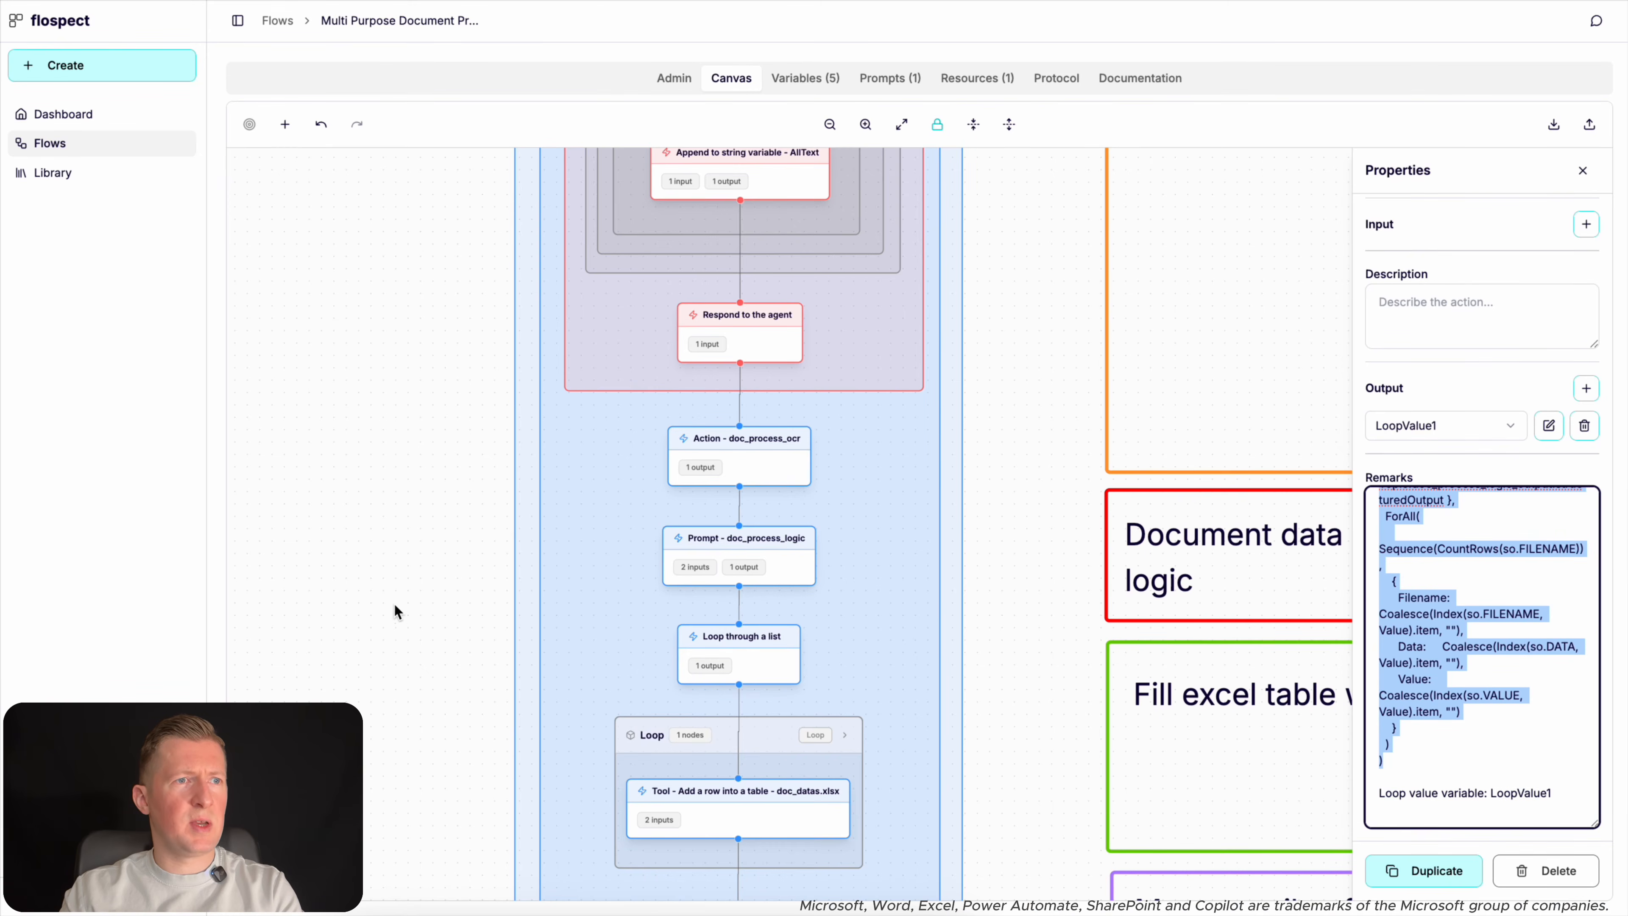
scroll(394, 670, "down", 2)
left_click_drag(394, 669, 410, 564)
scroll(590, 663, "up", 3)
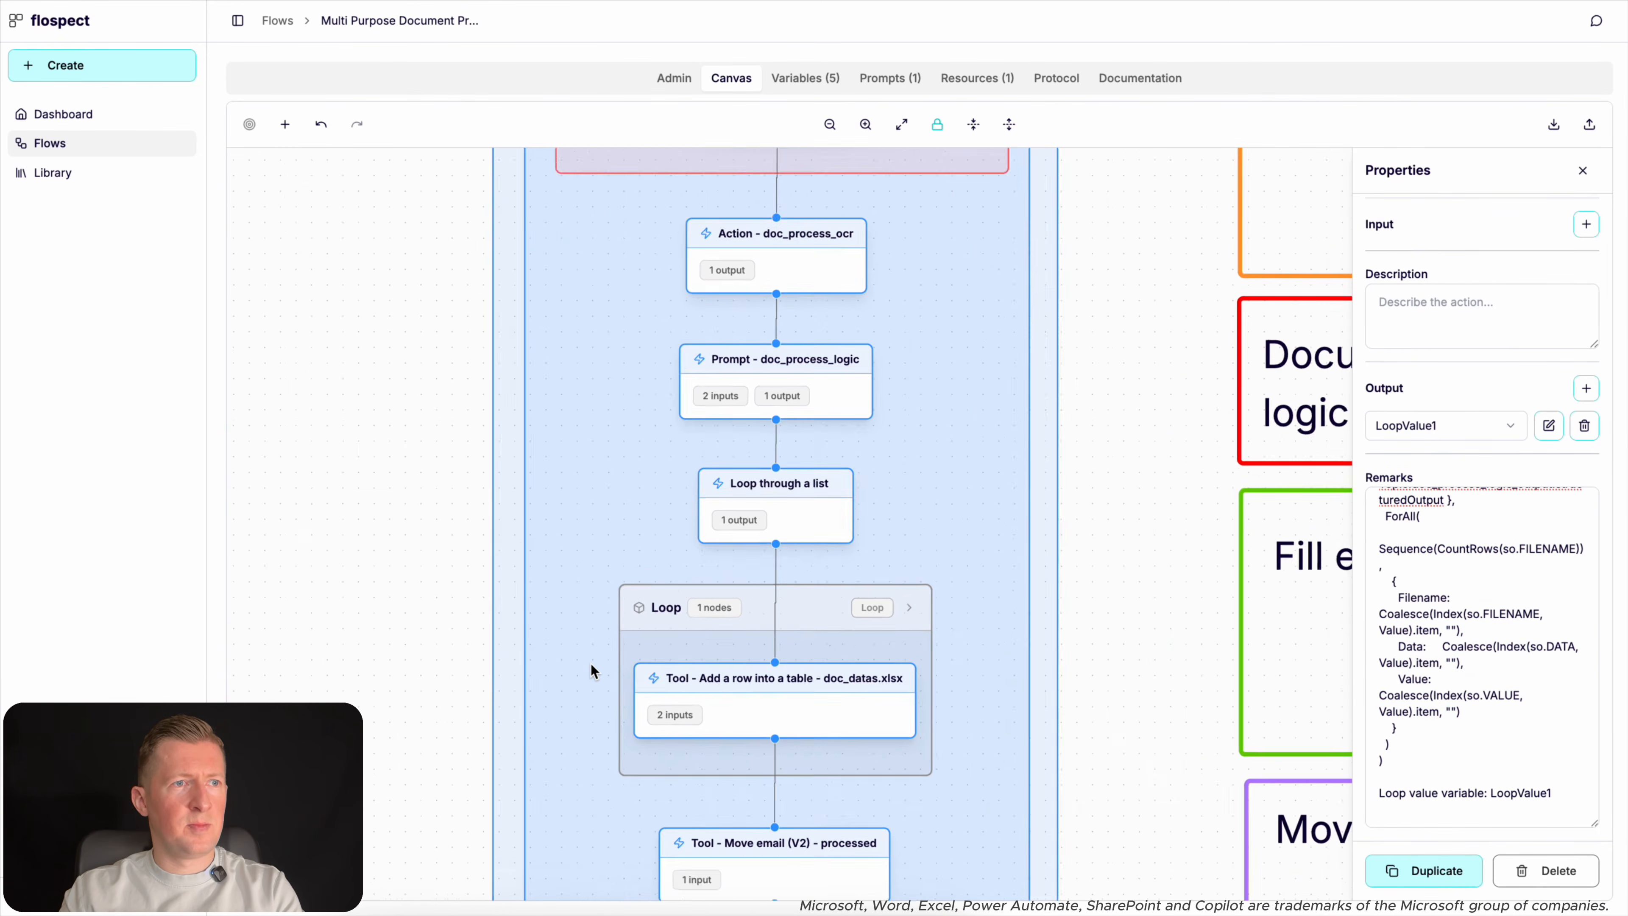
left_click(729, 688)
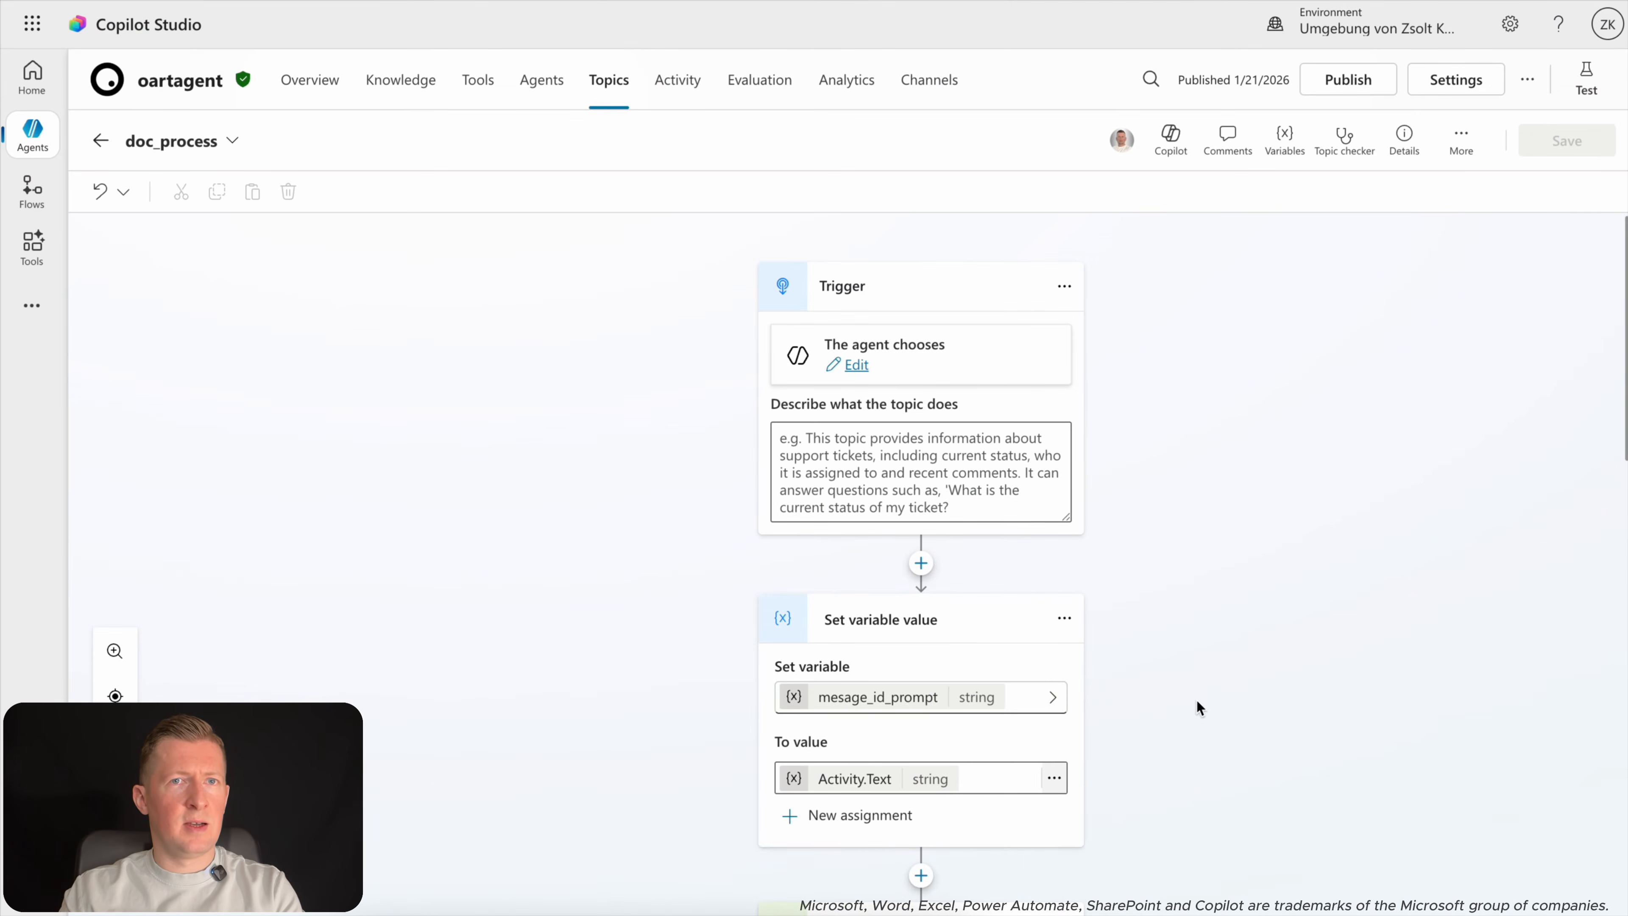
Back in Copilot Studio's doc_process topic, add the agent's Add a row into a table - doc_datas.xlsx tool inside the Loop through a list.
scroll(1197, 699, "down", 10)
left_click(921, 776)
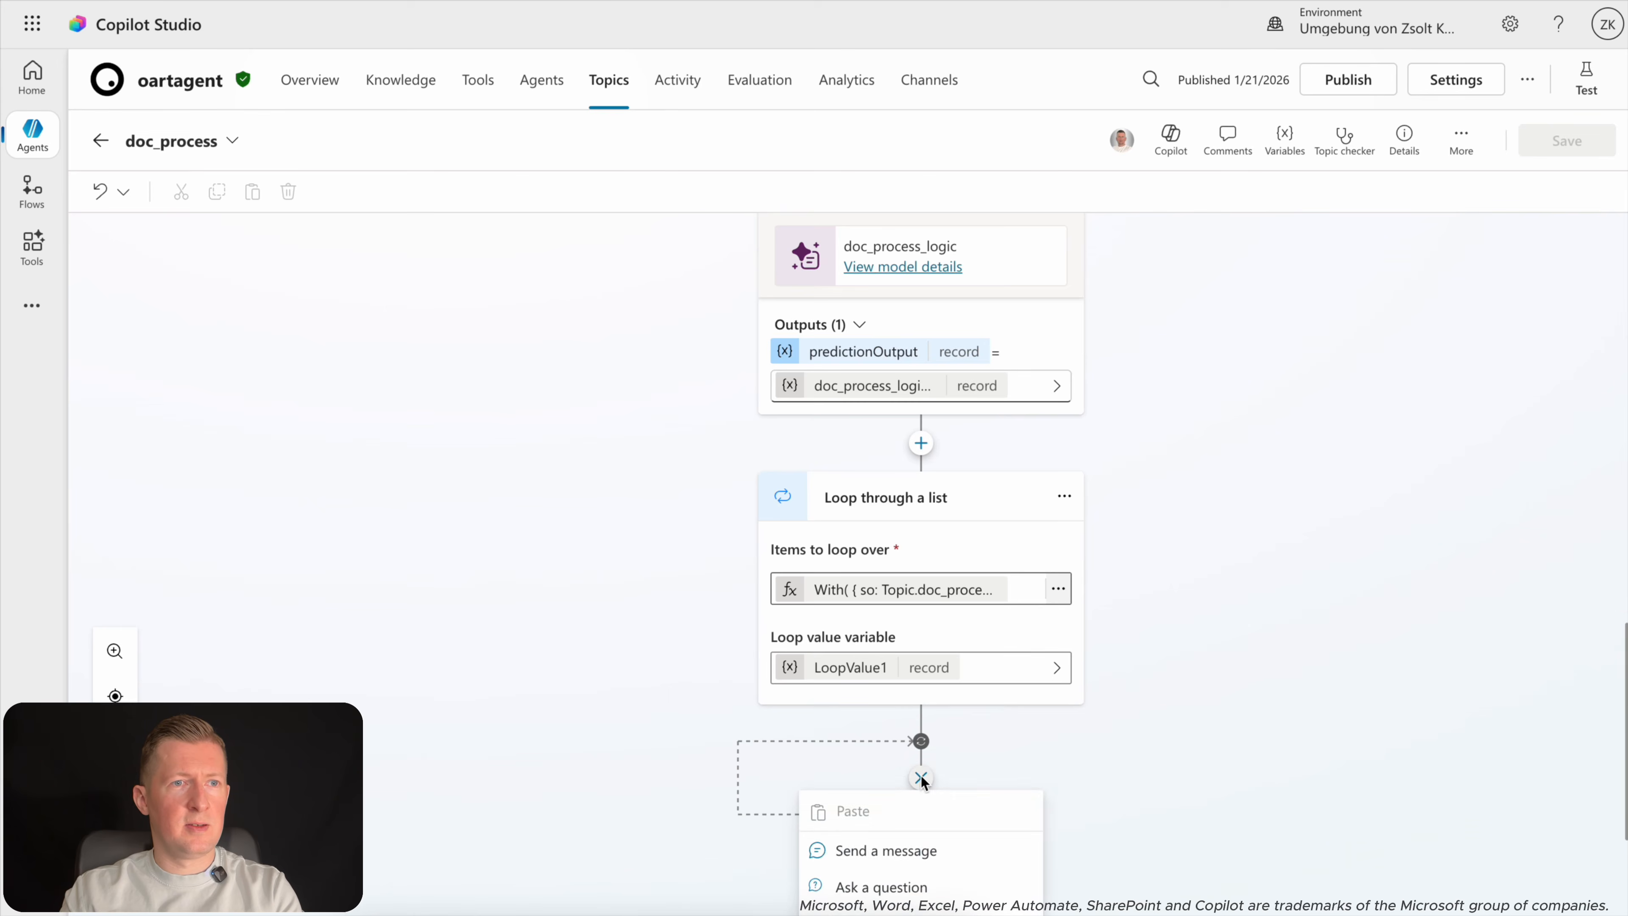
scroll(1246, 729, "down", 3)
mouse_move(988, 822)
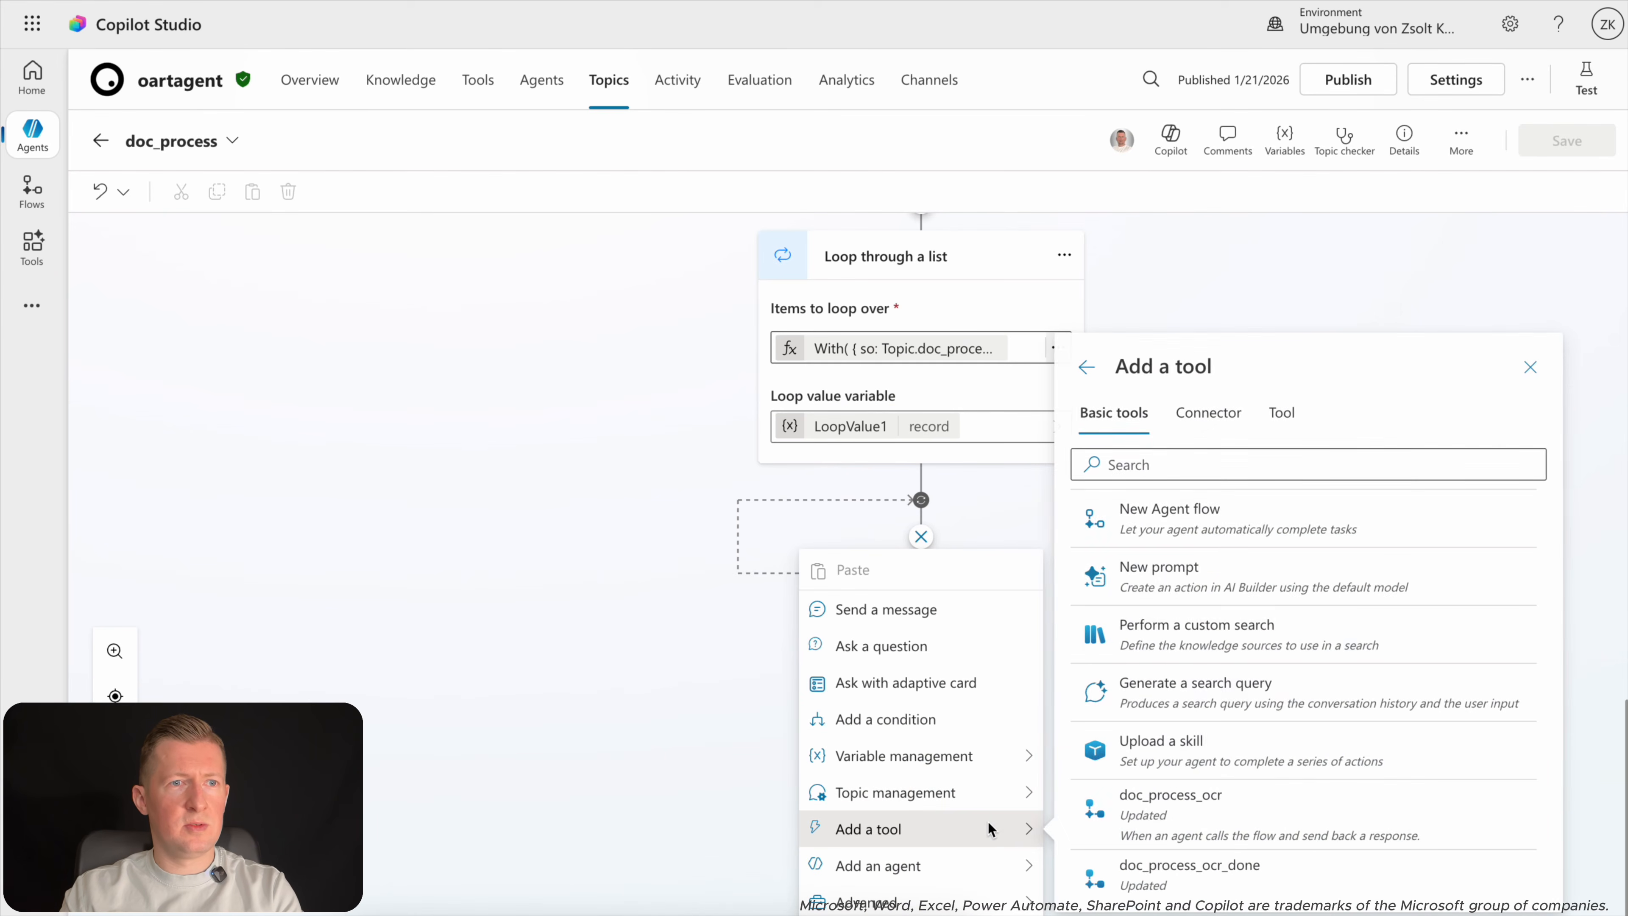
left_click(1282, 417)
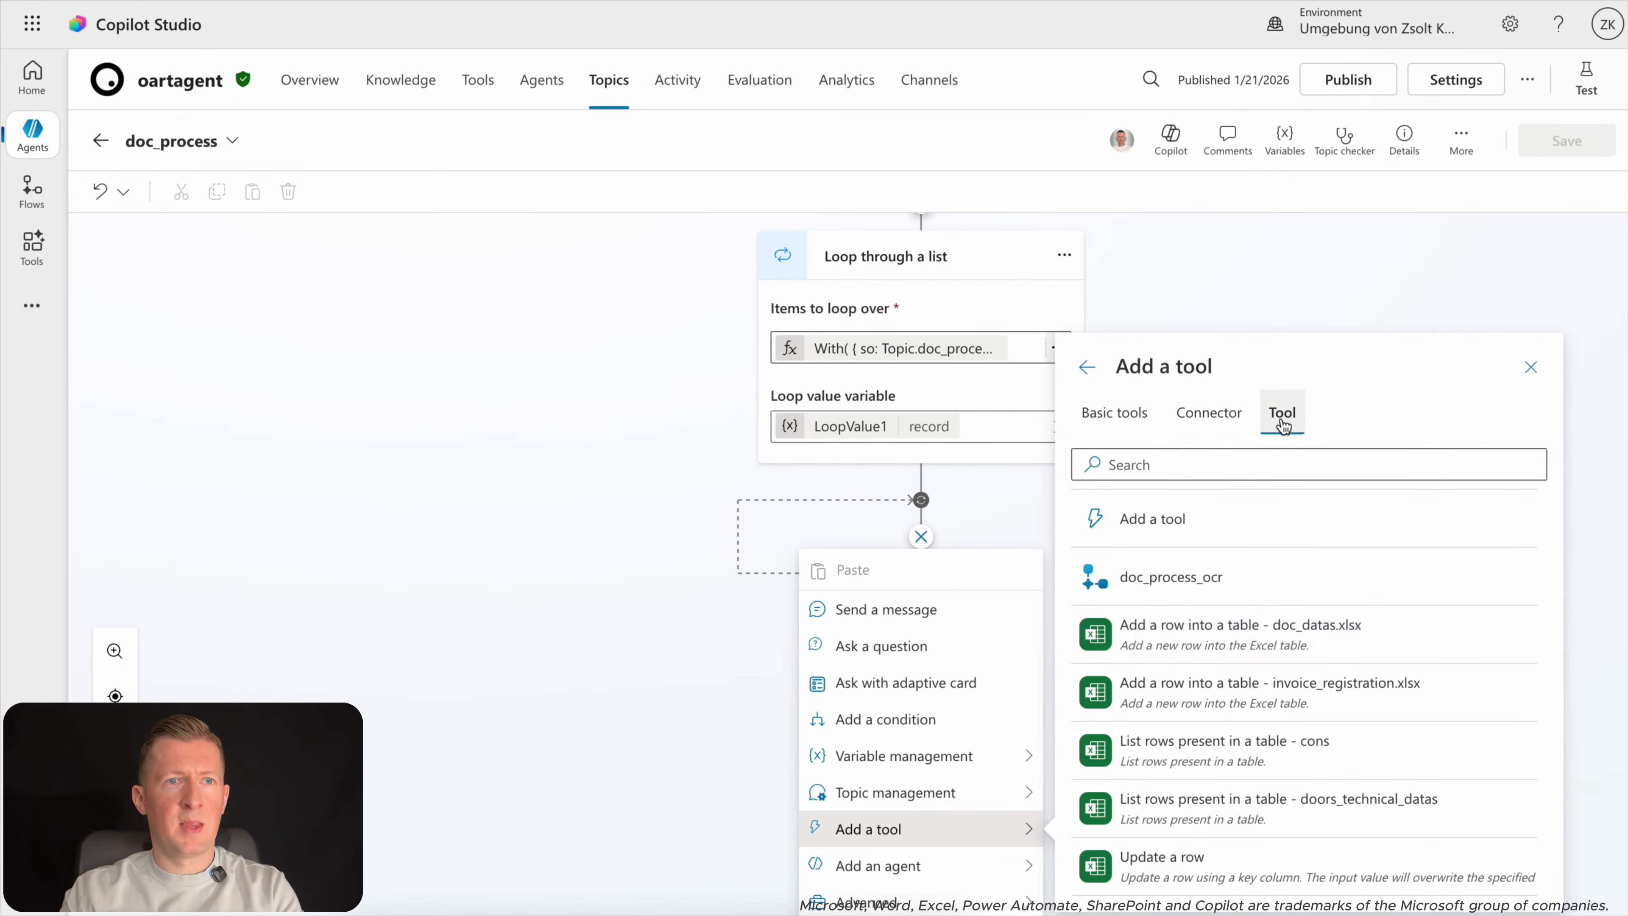
left_click(1216, 629)
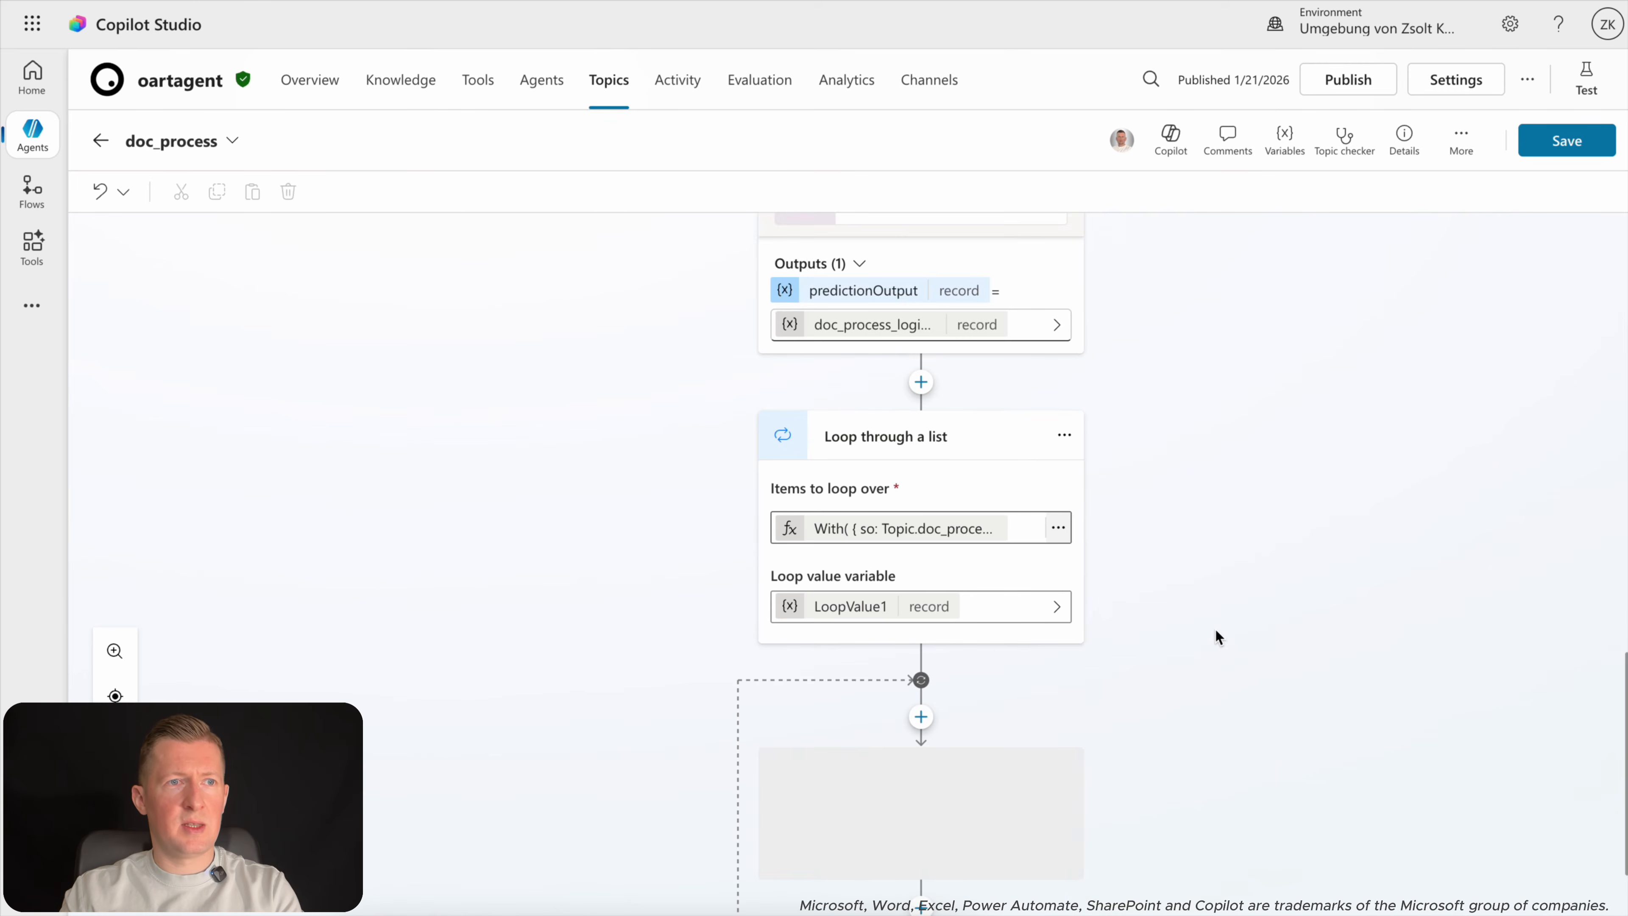
Override the row-adding tool's item input with the LoopValue1 record and compare it with the loop value variable.
scroll(1255, 705, "down", 3)
scroll(1255, 705, "down", 3)
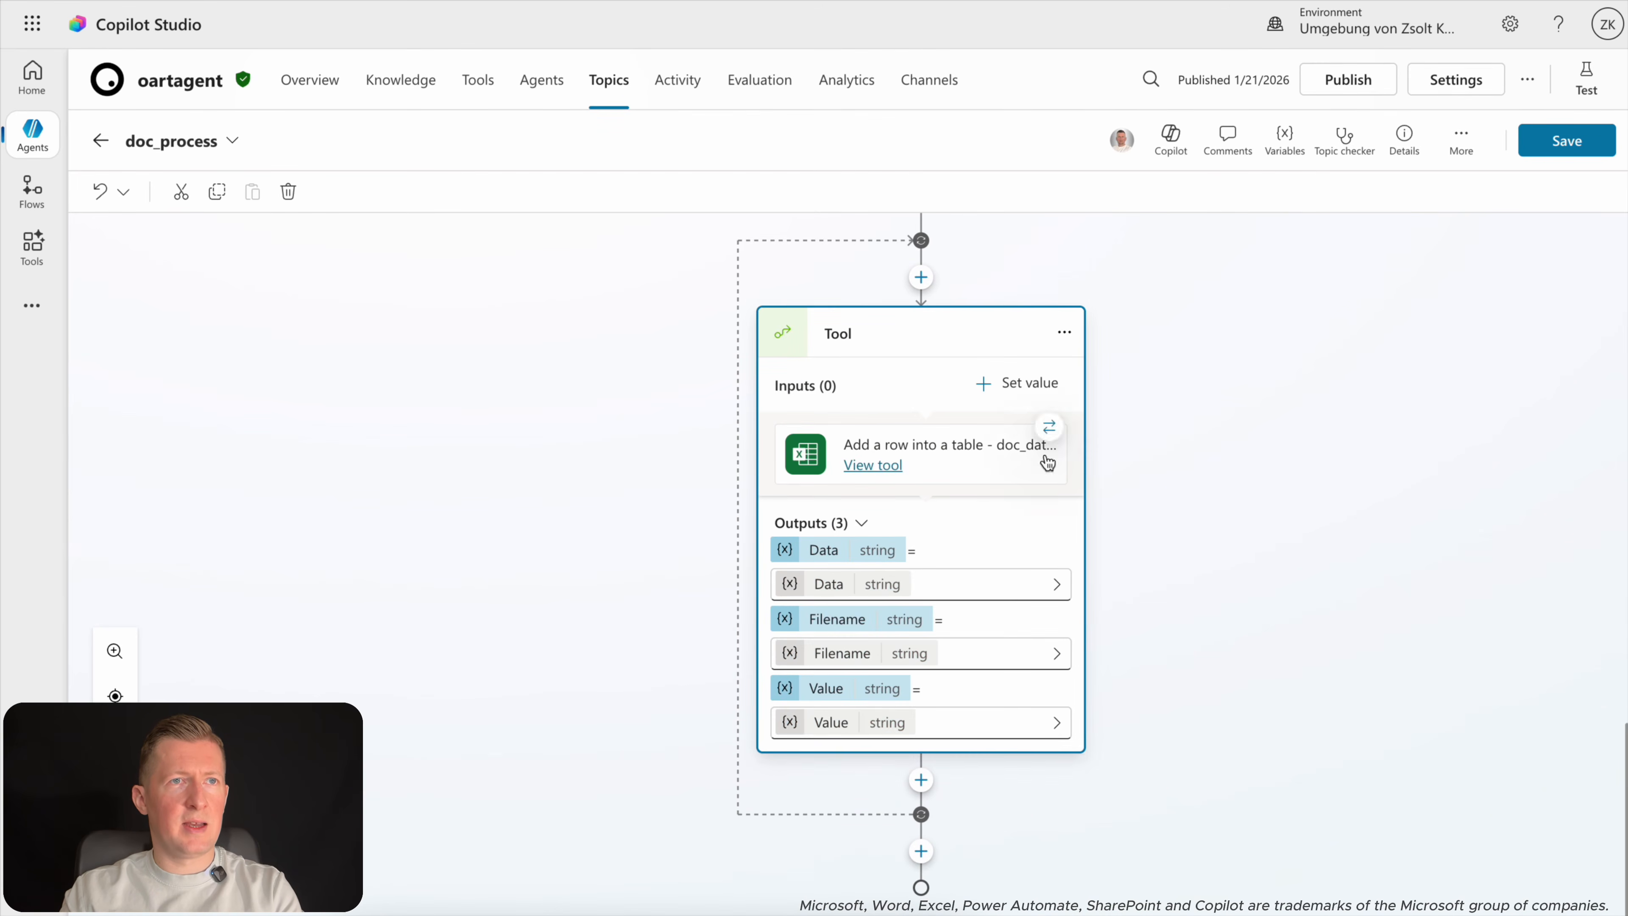
left_click(1009, 389)
left_click(1130, 319)
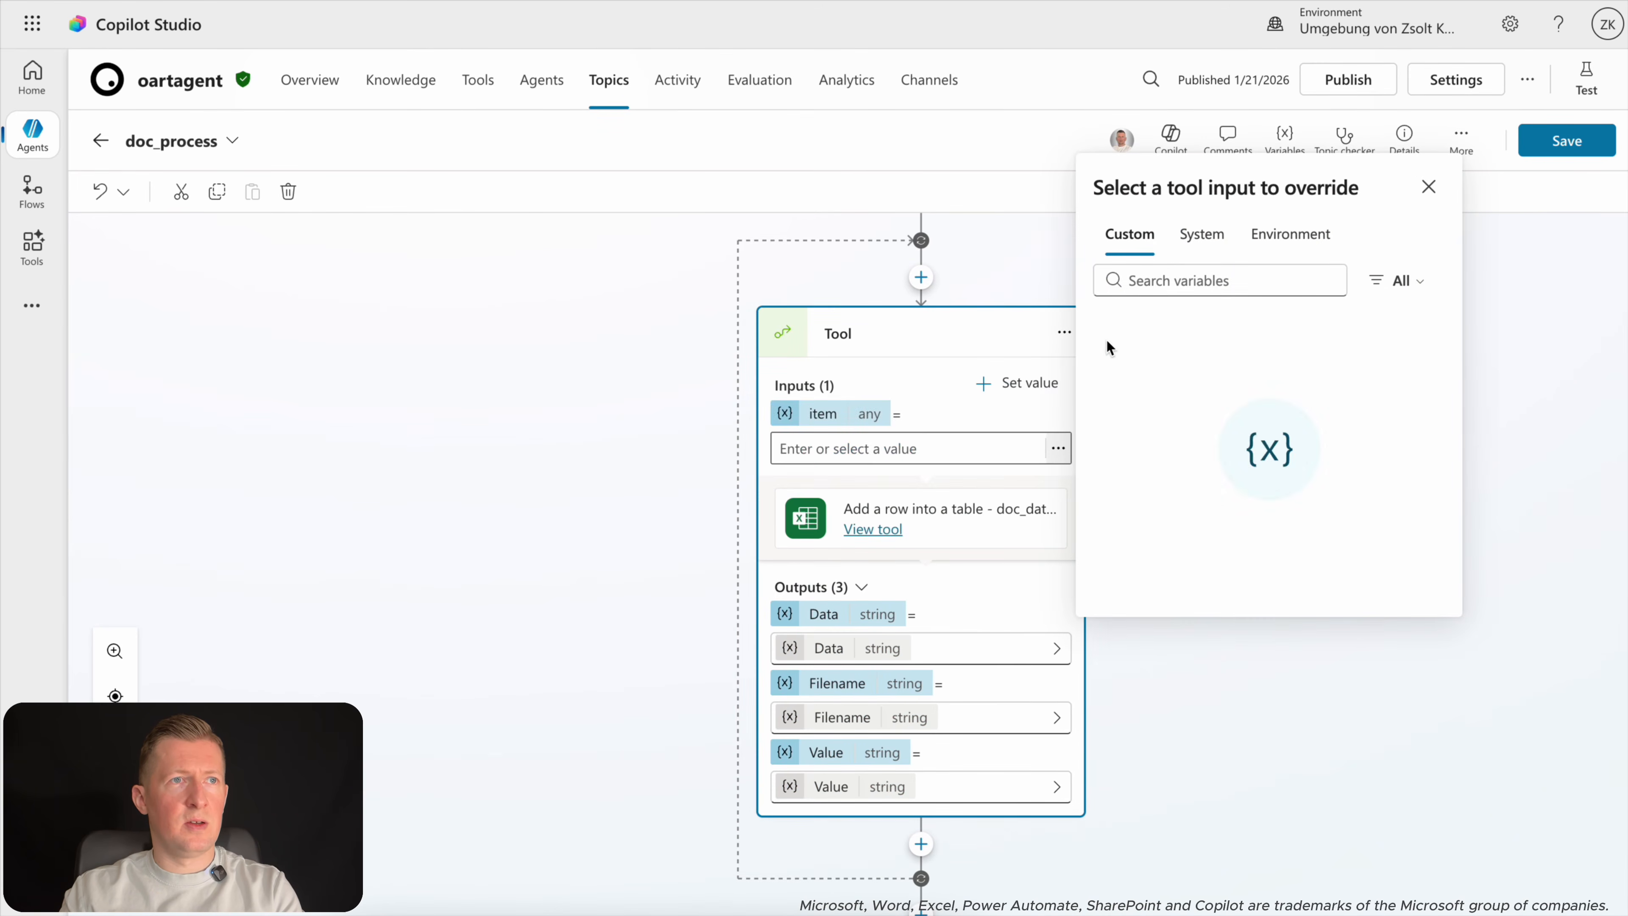
left_click(1046, 446)
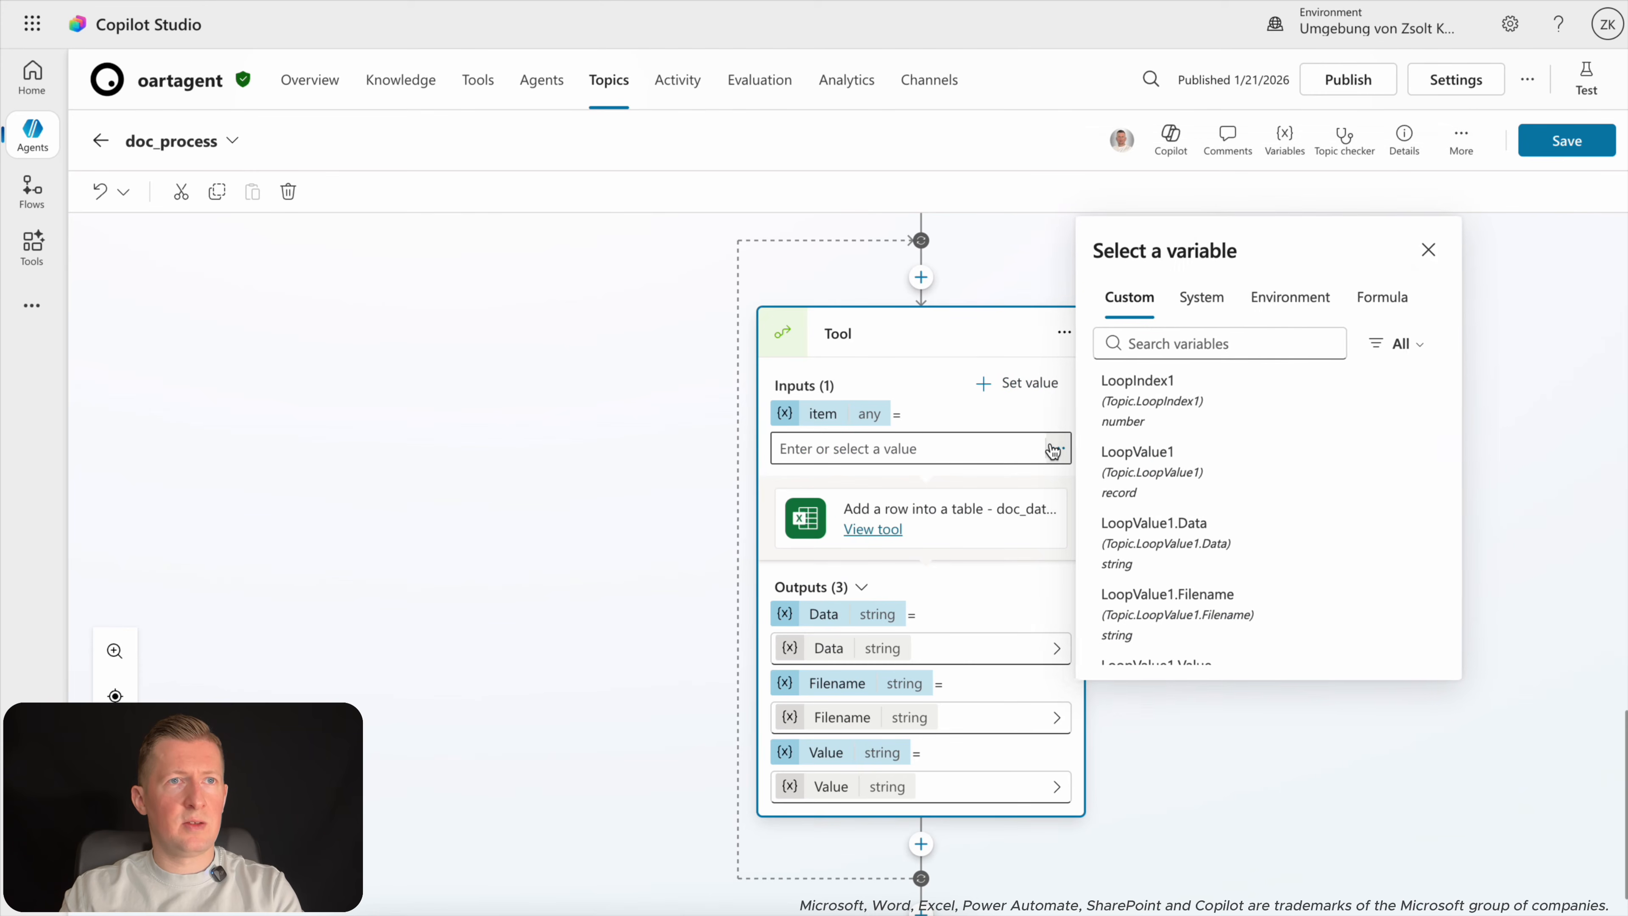
left_click(1147, 471)
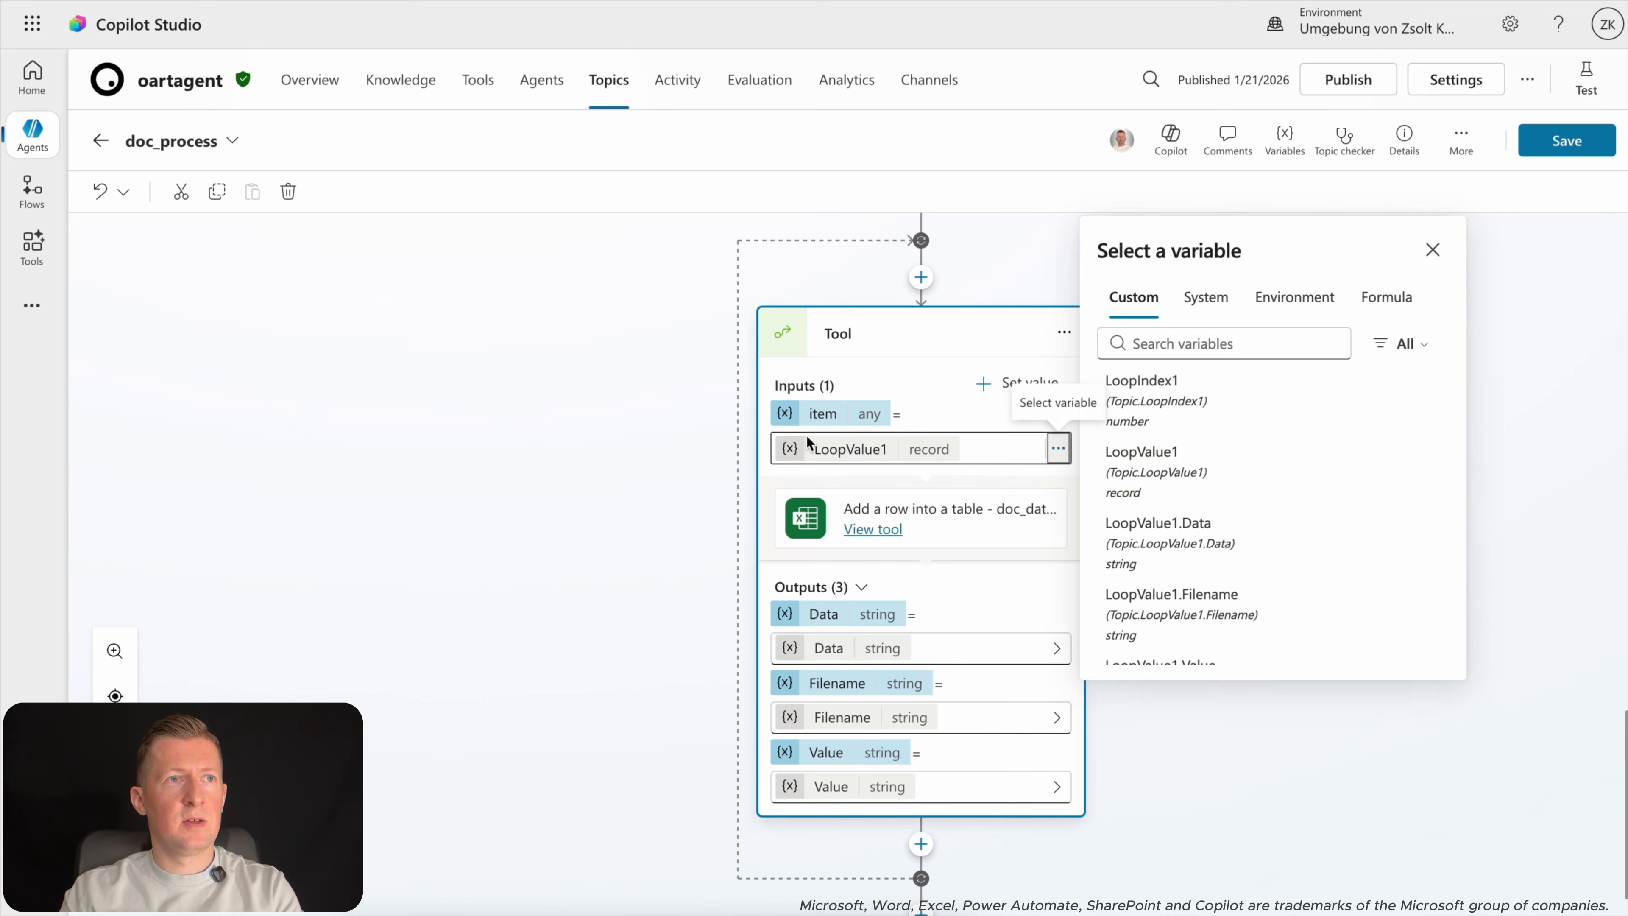
scroll(522, 476, "up", 3)
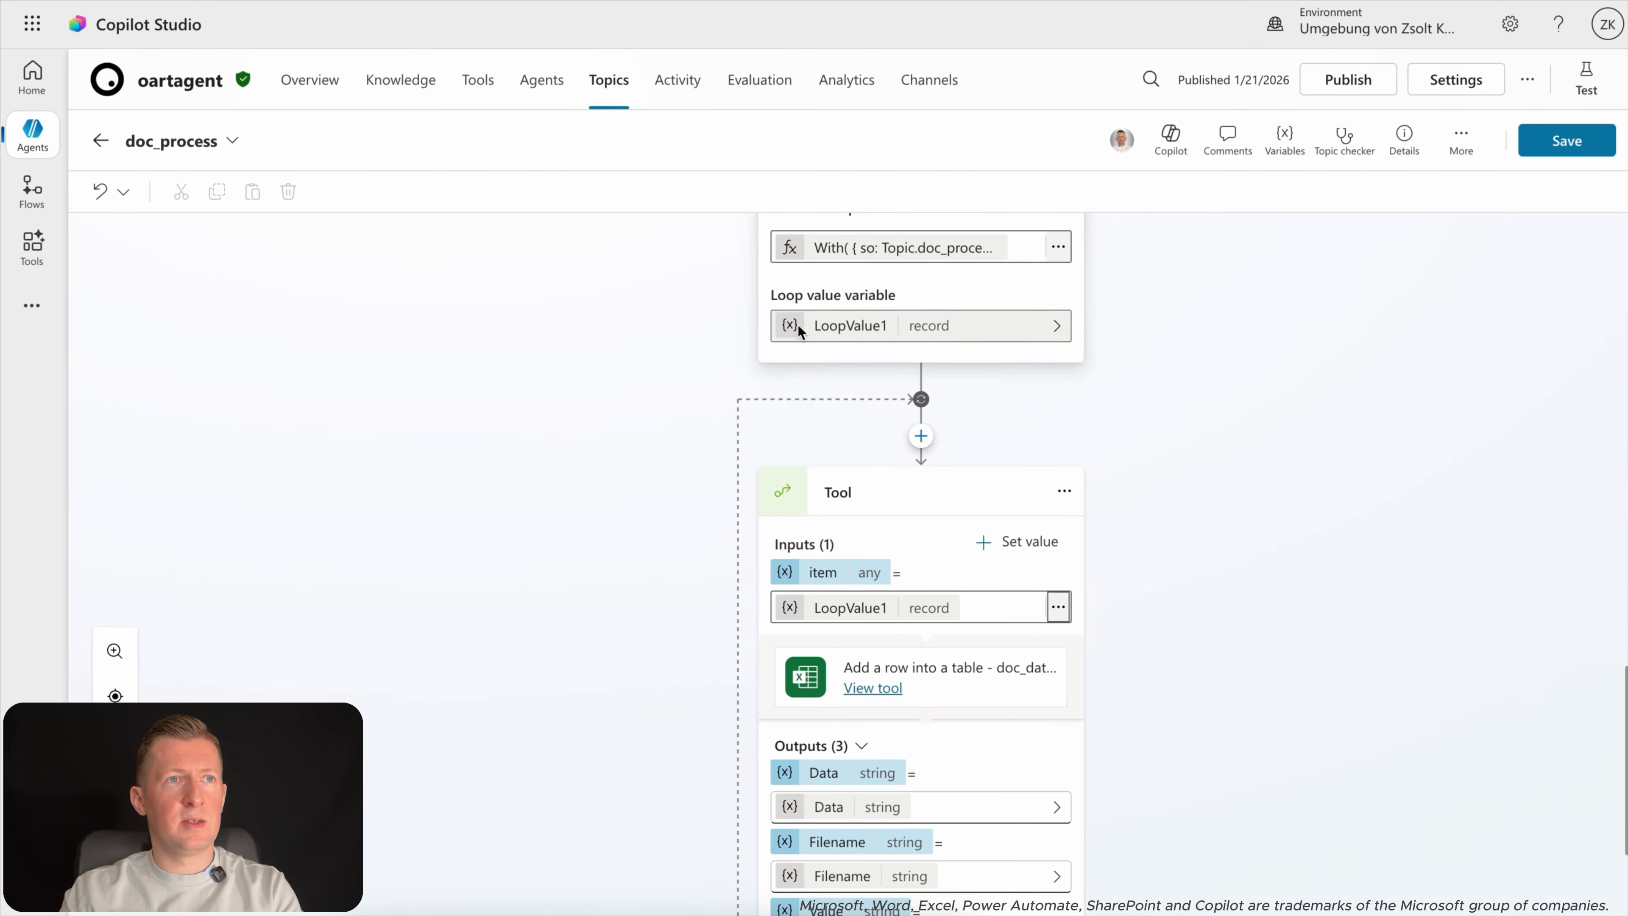
scroll(596, 546, "down", 3)
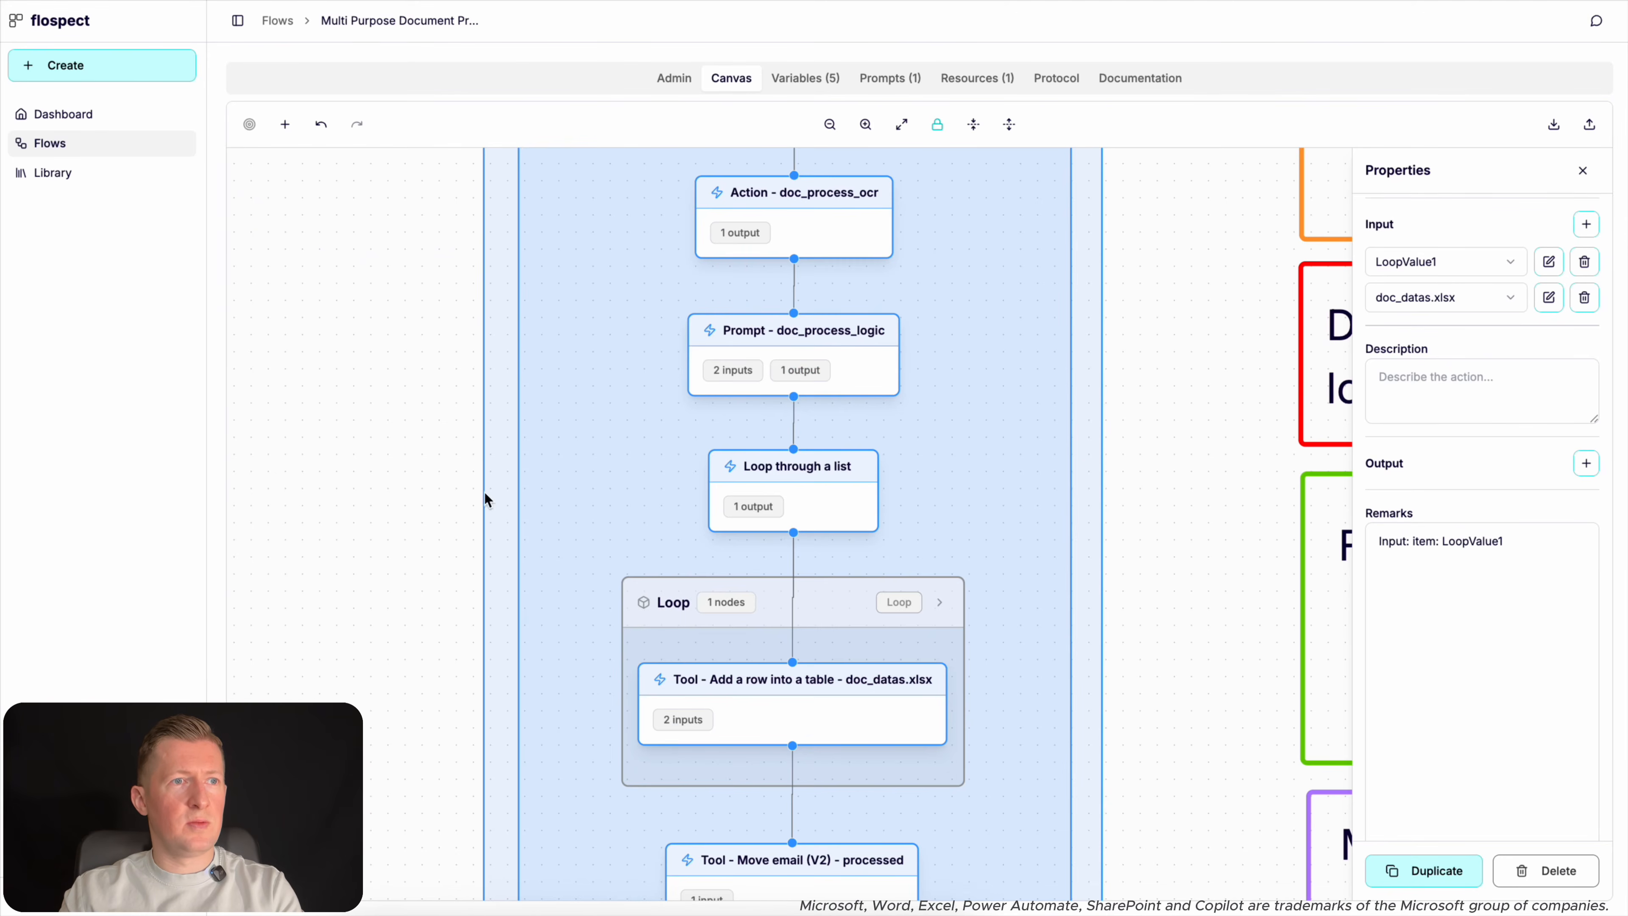
Switch to the flospect blueprint and open the properties of the Move email (V2) - processed node below the loop.
scroll(346, 596, "down", 3)
left_click_drag(351, 586, 465, 410)
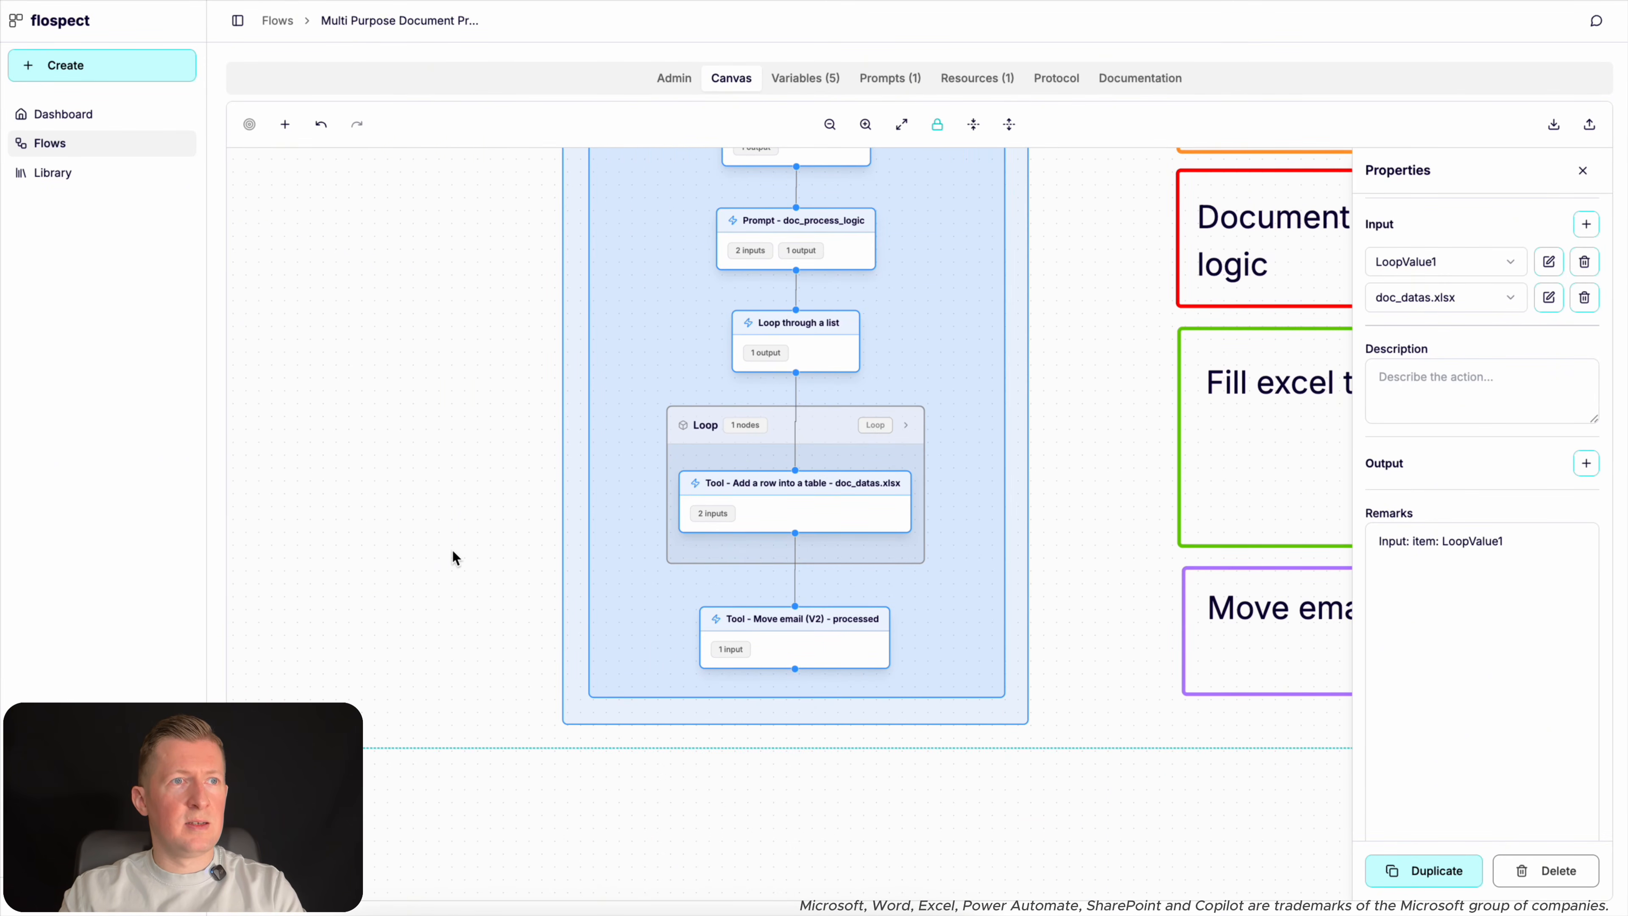
scroll(452, 550, "up", 3)
scroll(452, 549, "down", 1)
left_click(840, 653)
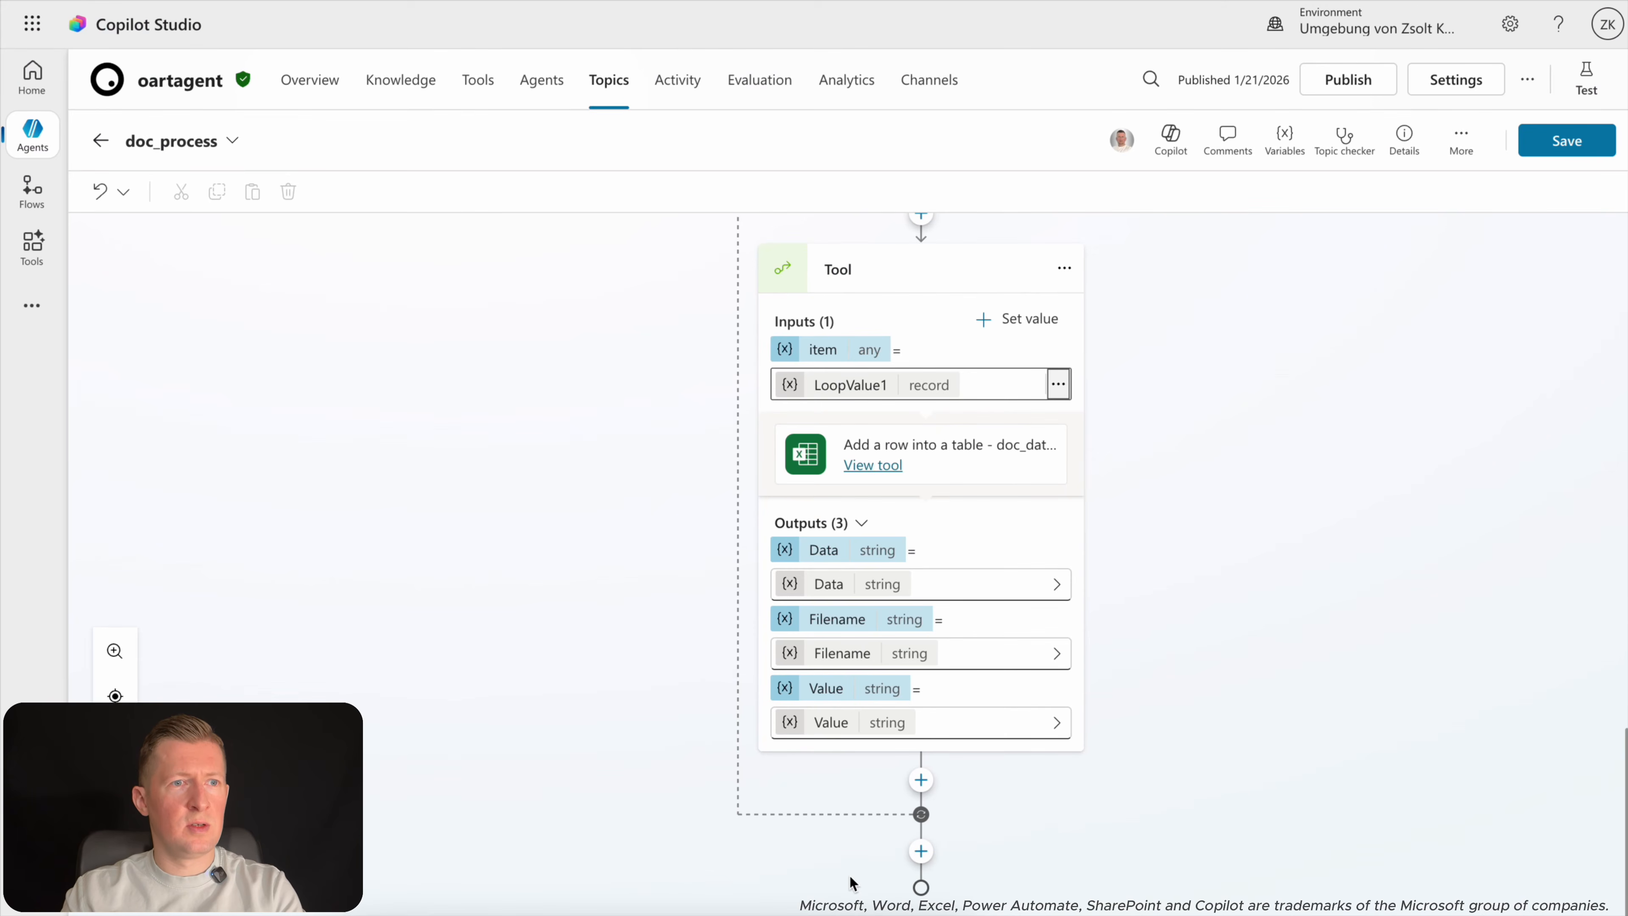
In Copilot Studio's doc_process topic, add the agent's Move email (V2) - processed tool after the end of the loop.
left_click(920, 852)
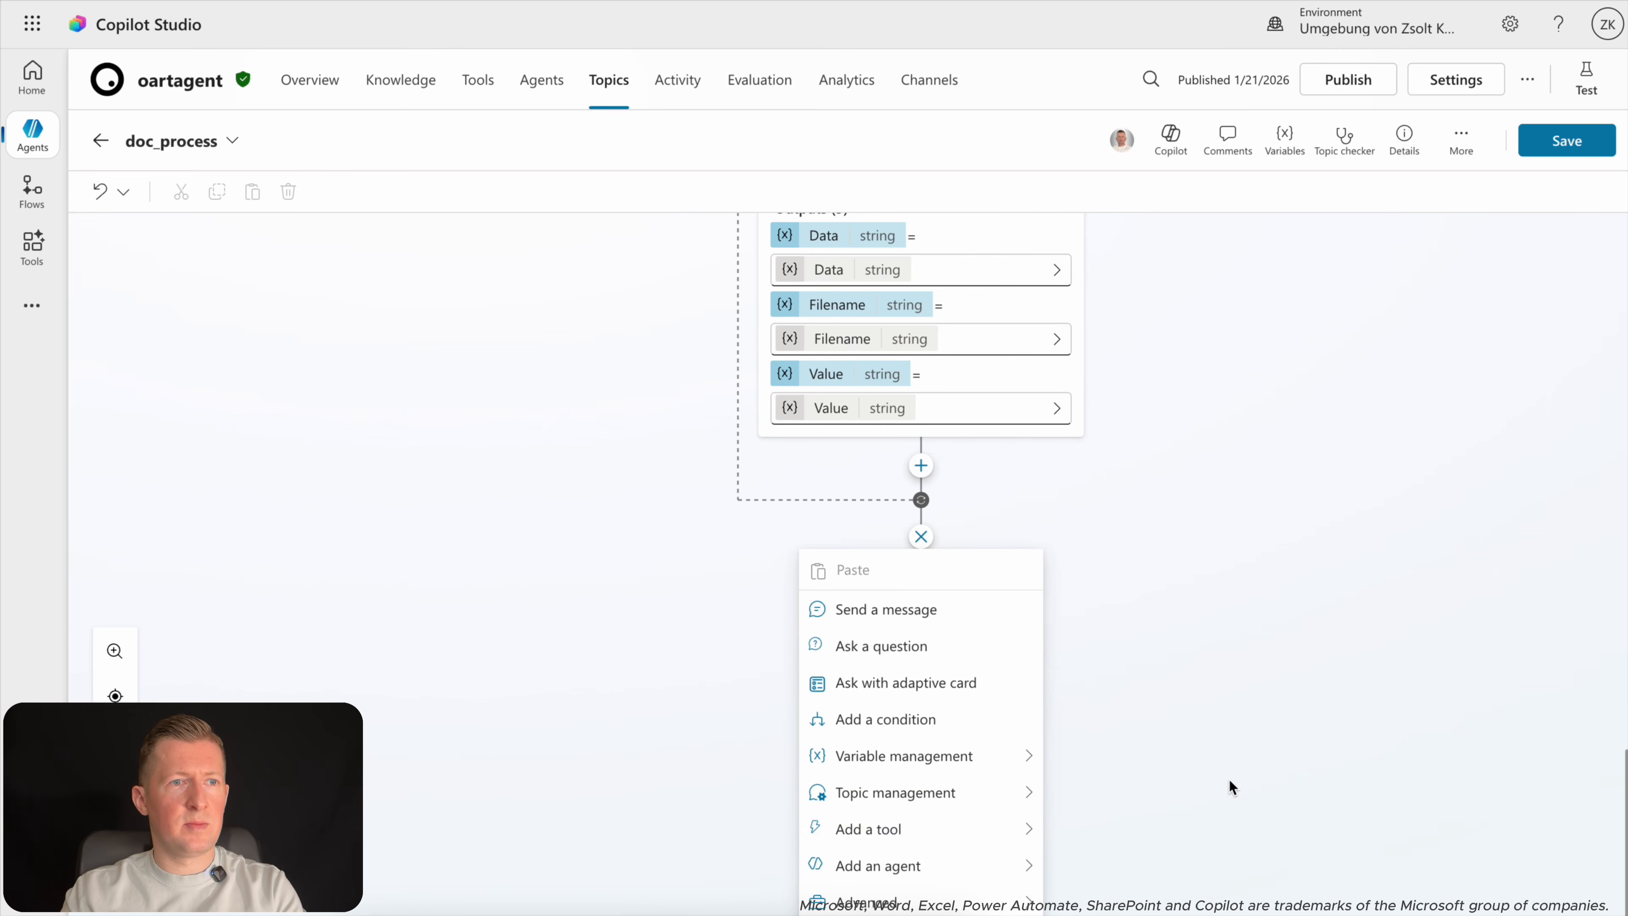
mouse_move(1023, 842)
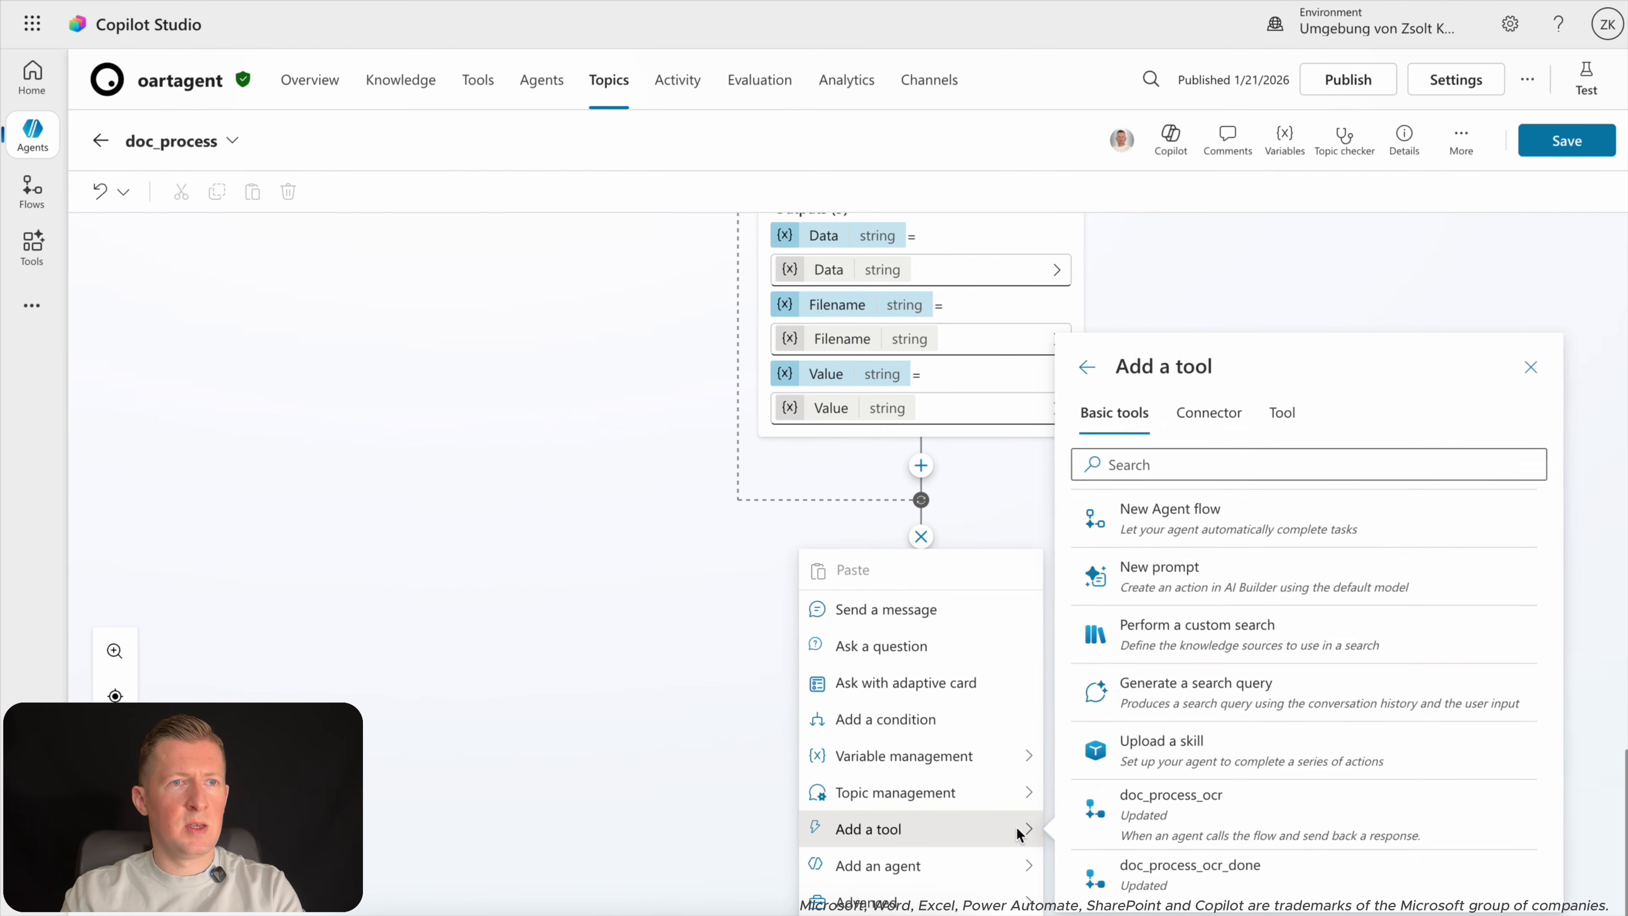
left_click(1282, 415)
scroll(1279, 693, "down", 5)
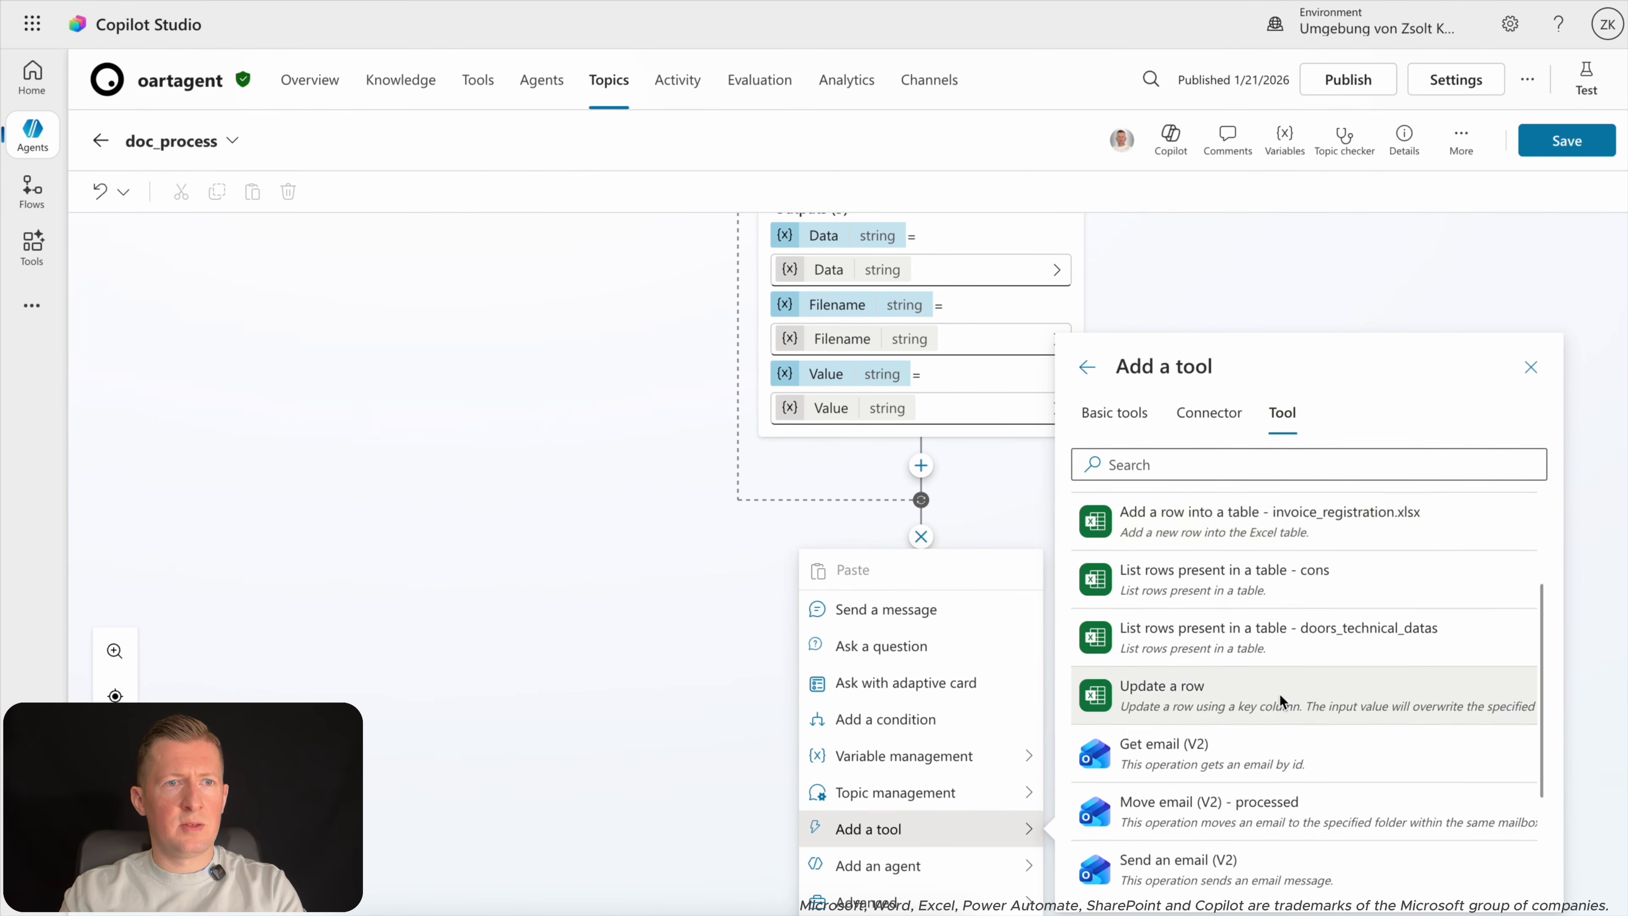
left_click(1240, 698)
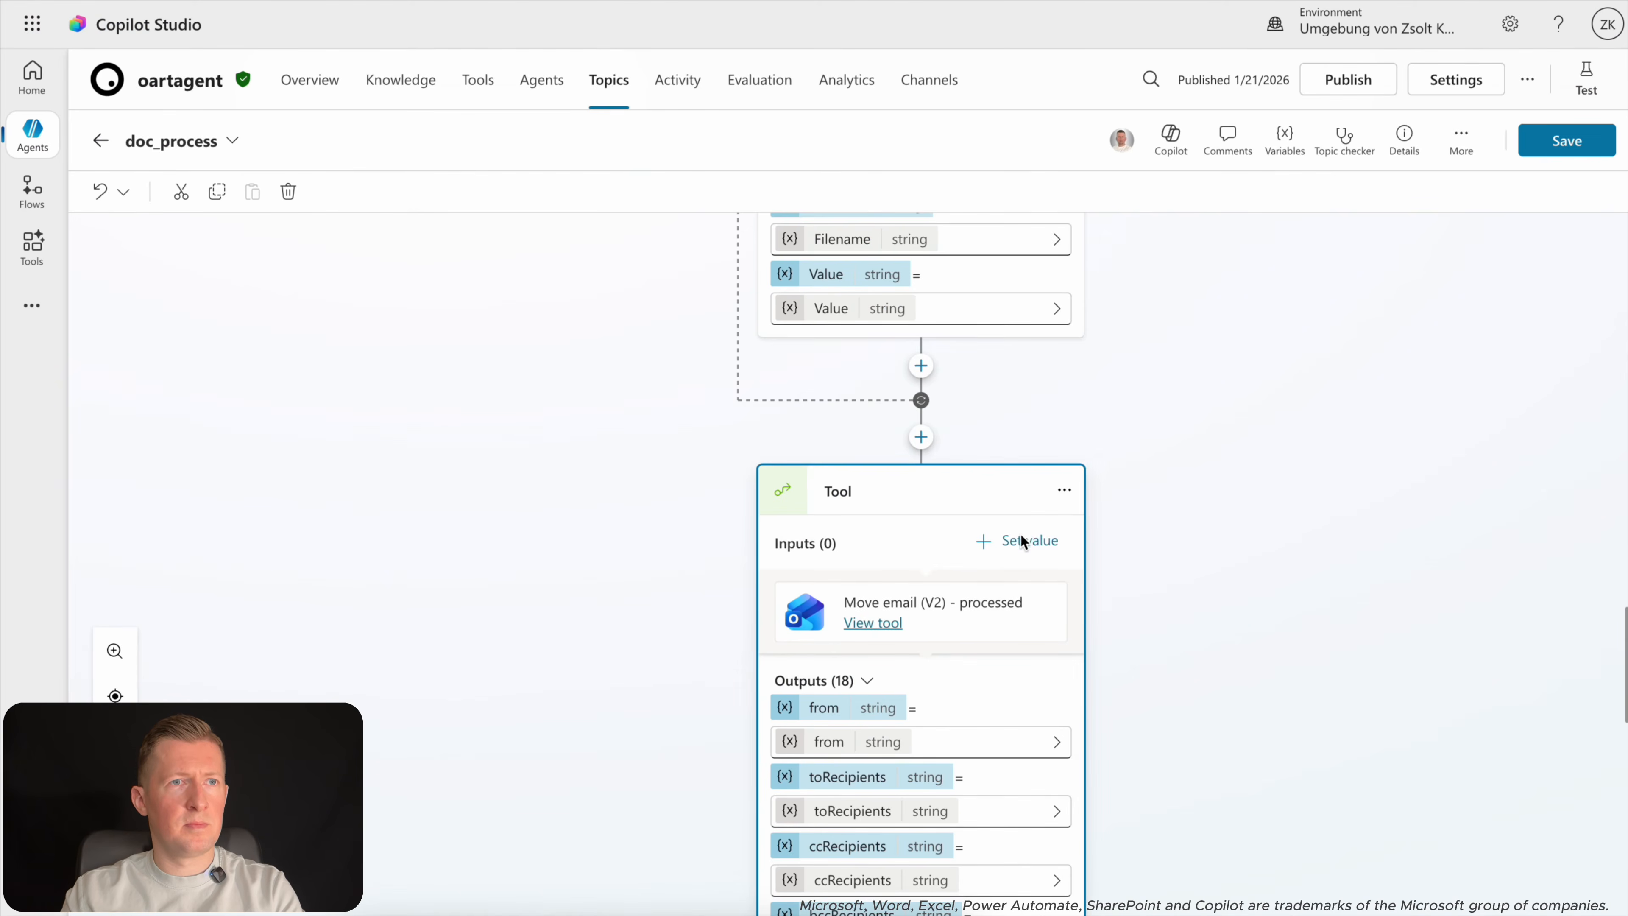
Override the Move email tool's messageId input with the mesage_id_prompt variable.
left_click(1018, 541)
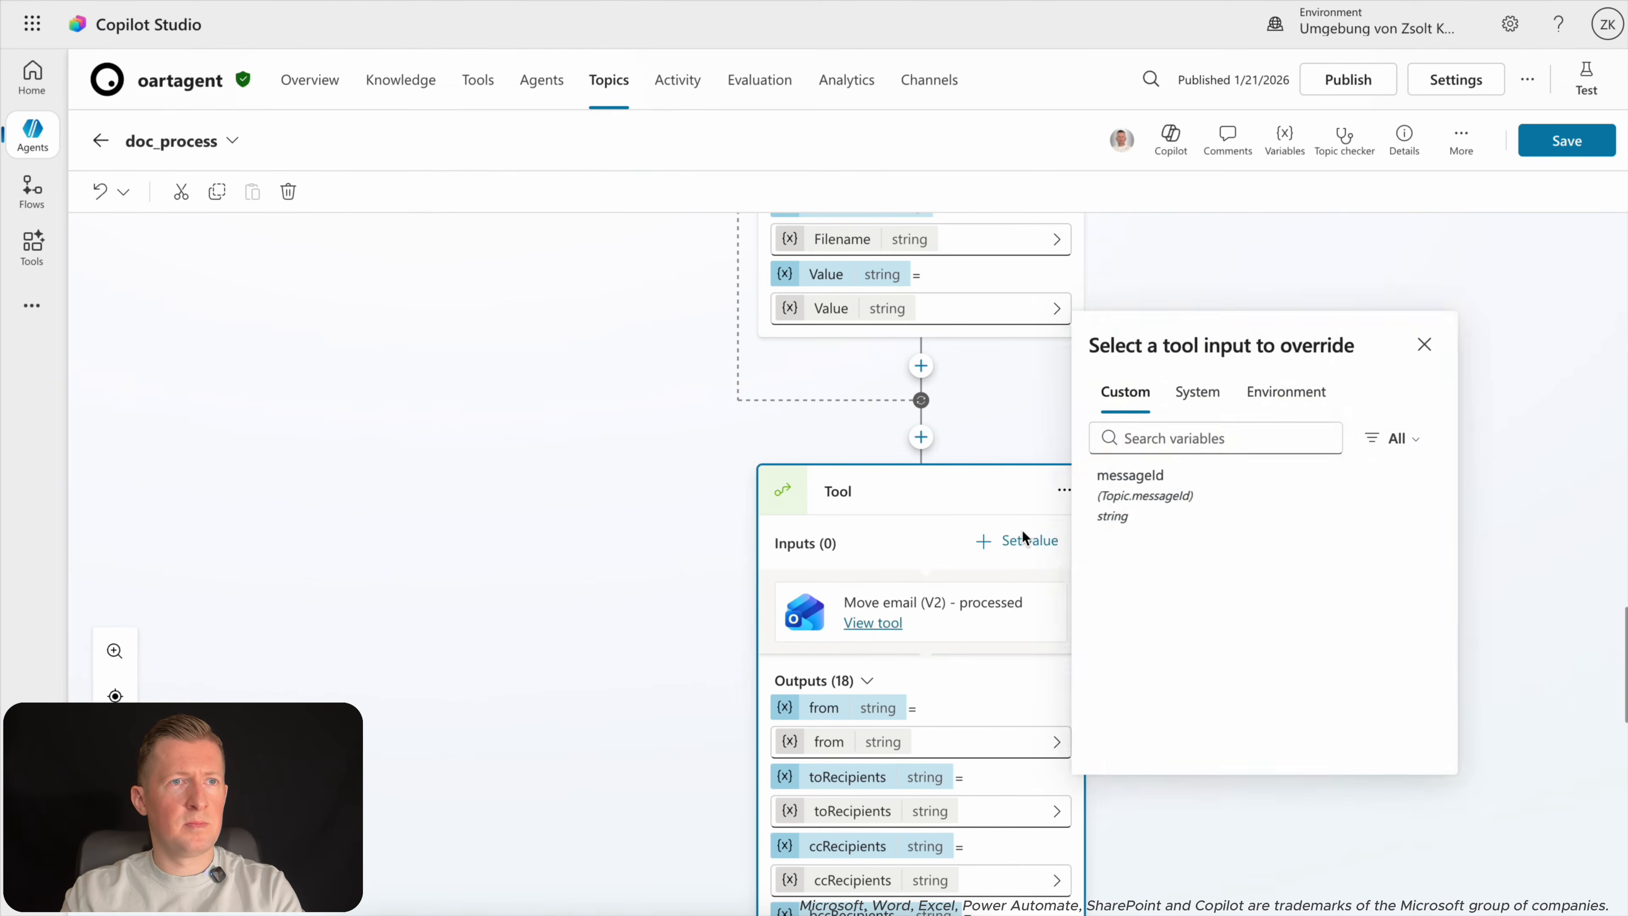
left_click(1111, 517)
left_click(1015, 613)
left_click(1058, 606)
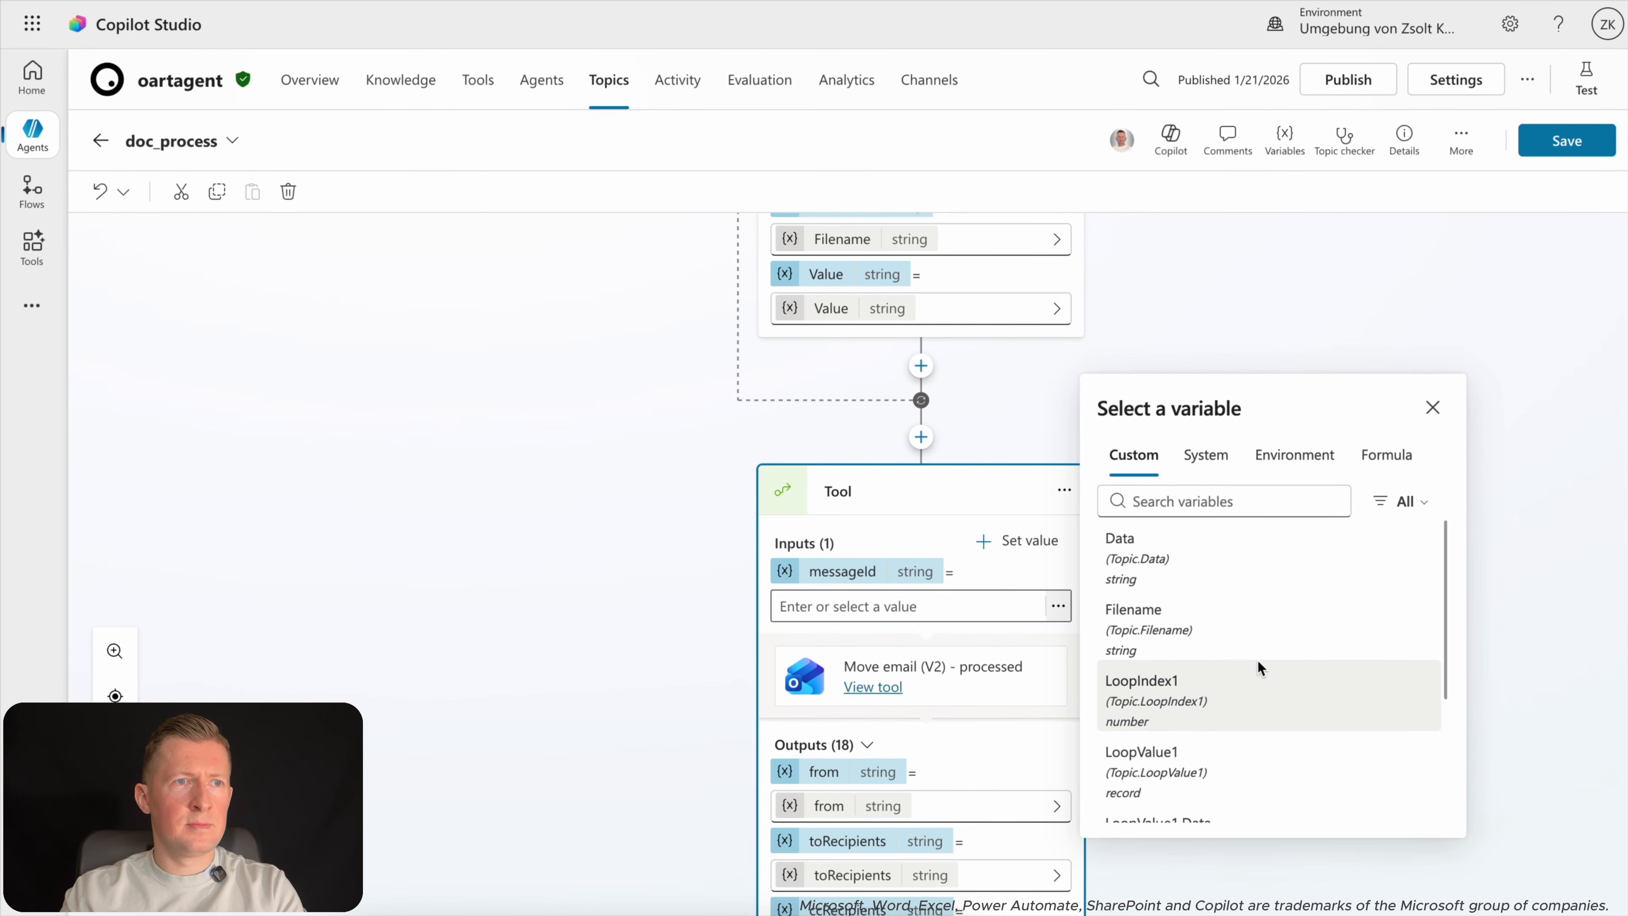
scroll(1258, 660, "down", 5)
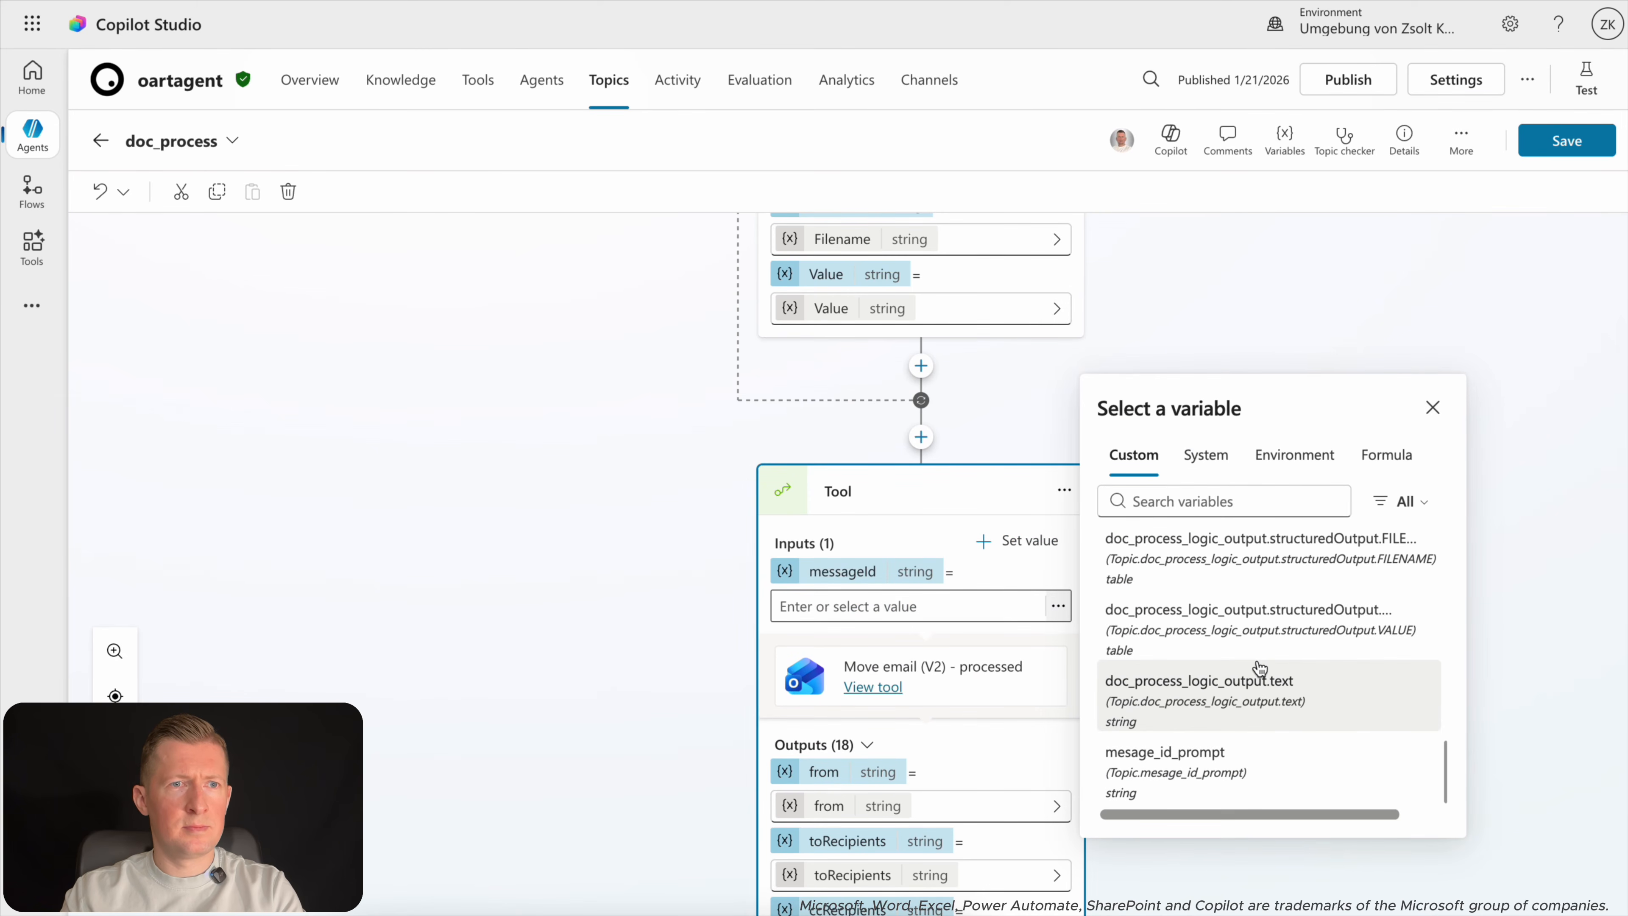
left_click(1178, 767)
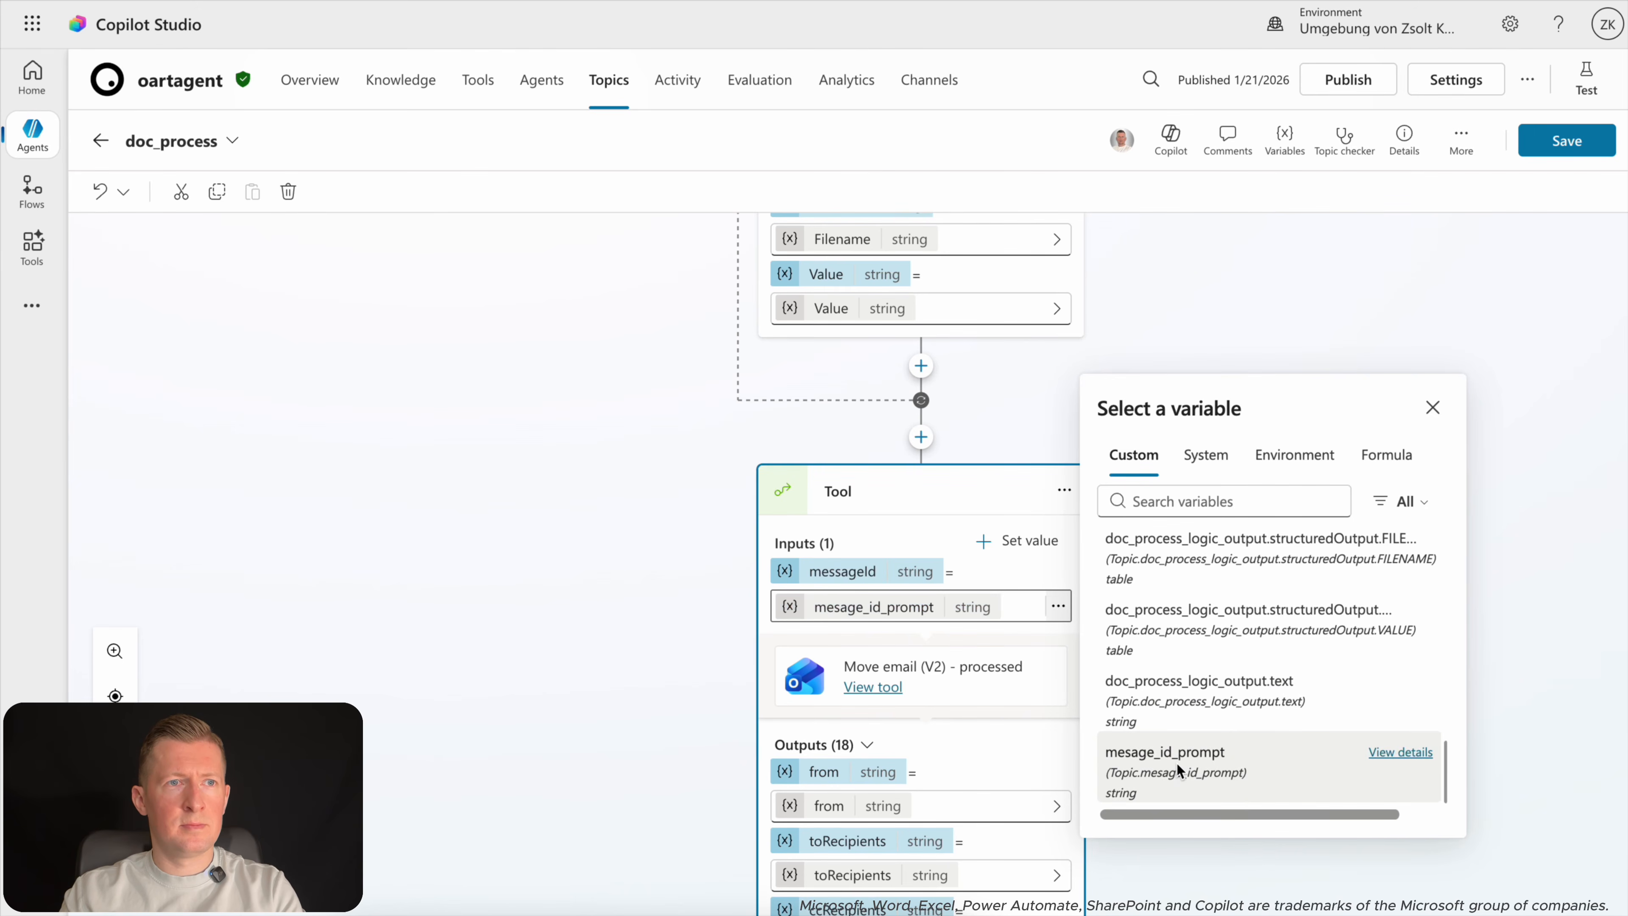
left_click(1271, 282)
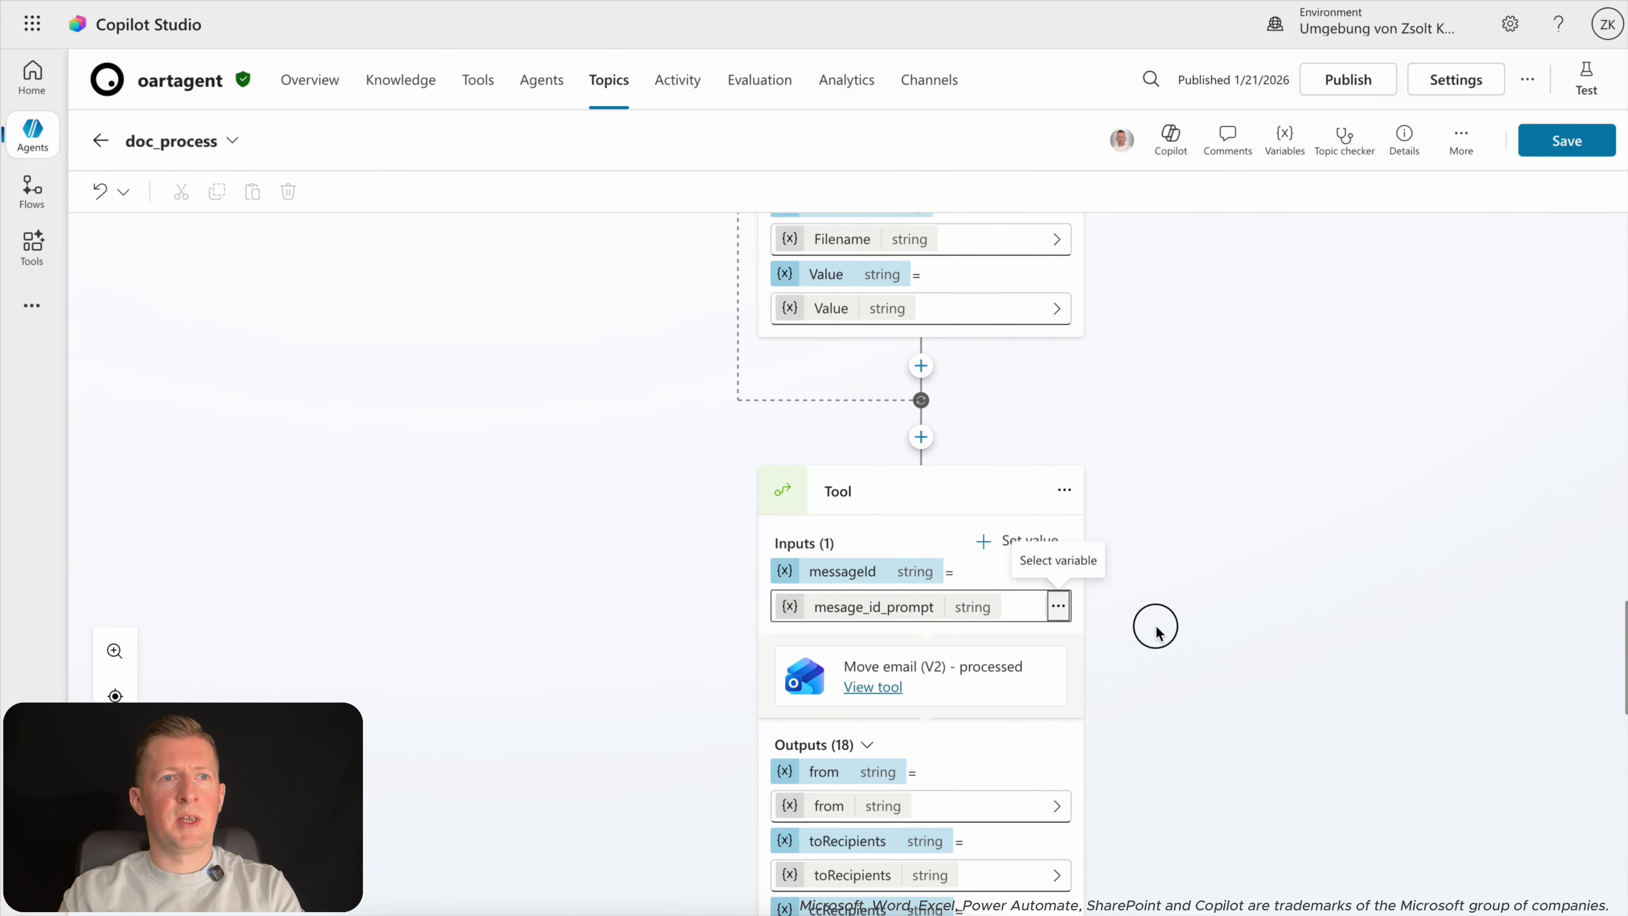
Save the doc_process topic and publish oartagent without forcing the newest version.
left_click(1558, 144)
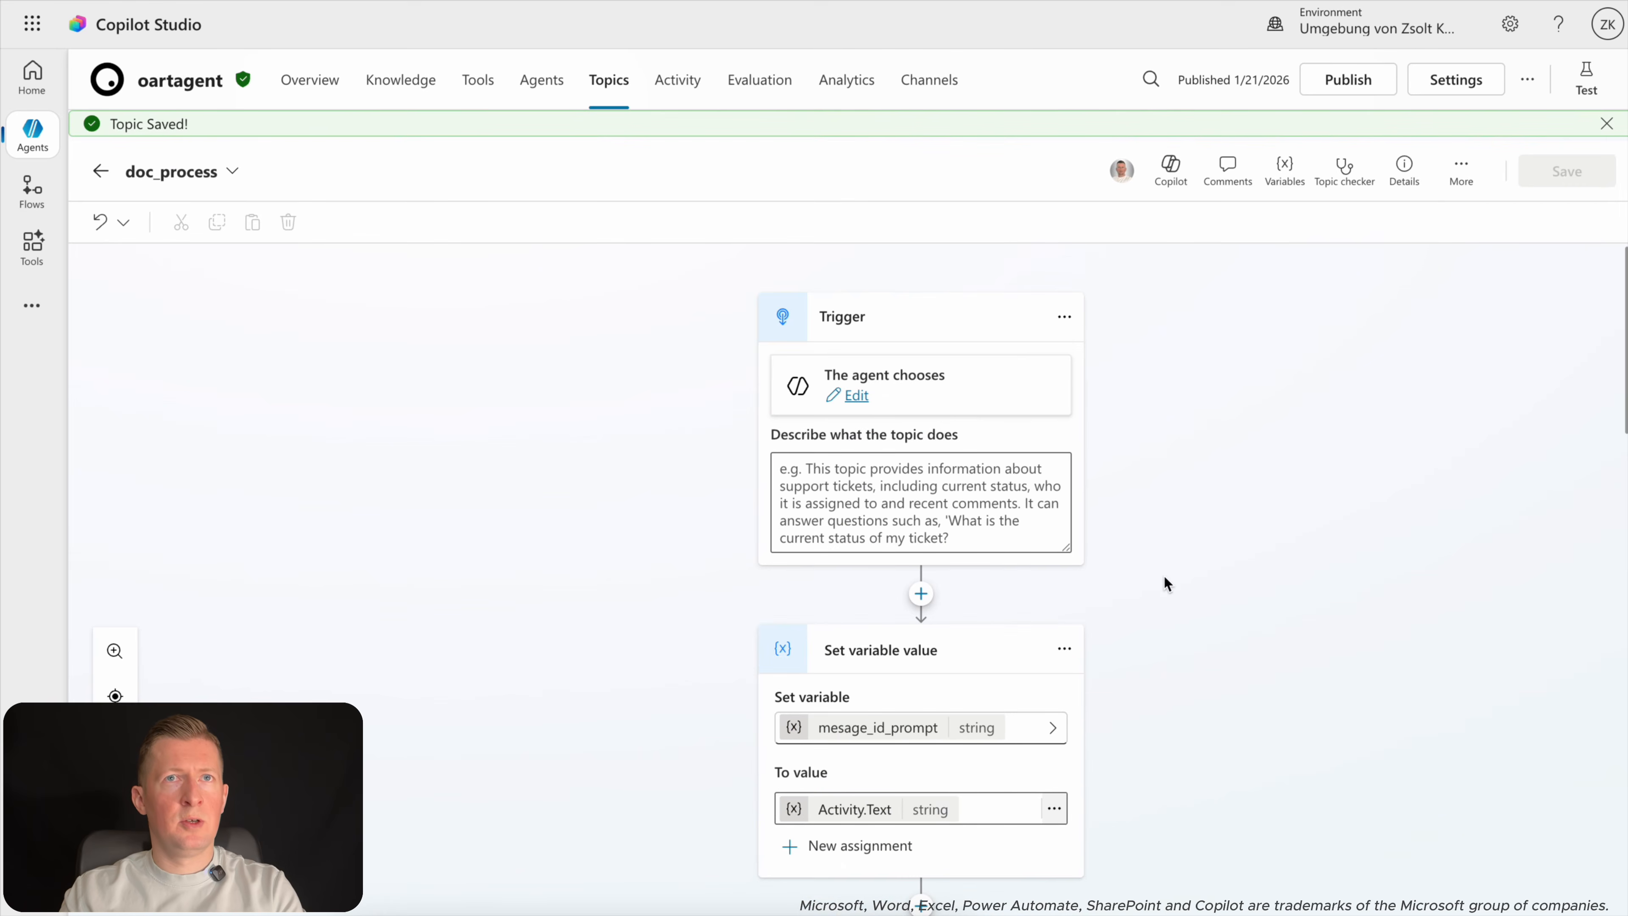
left_click(1359, 77)
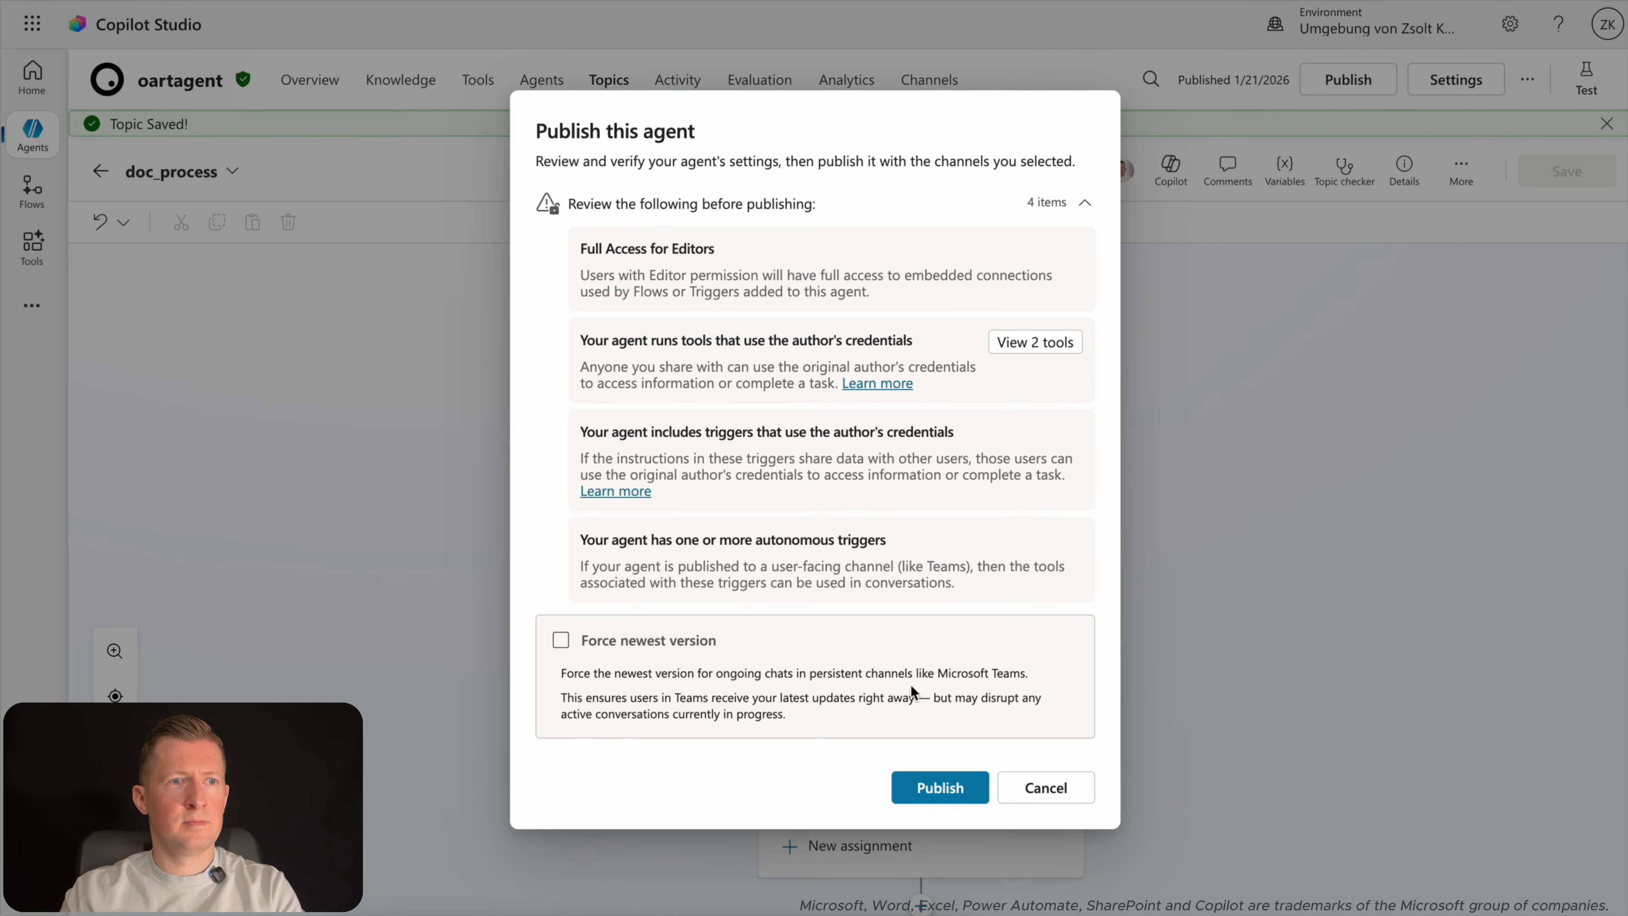
left_click(902, 786)
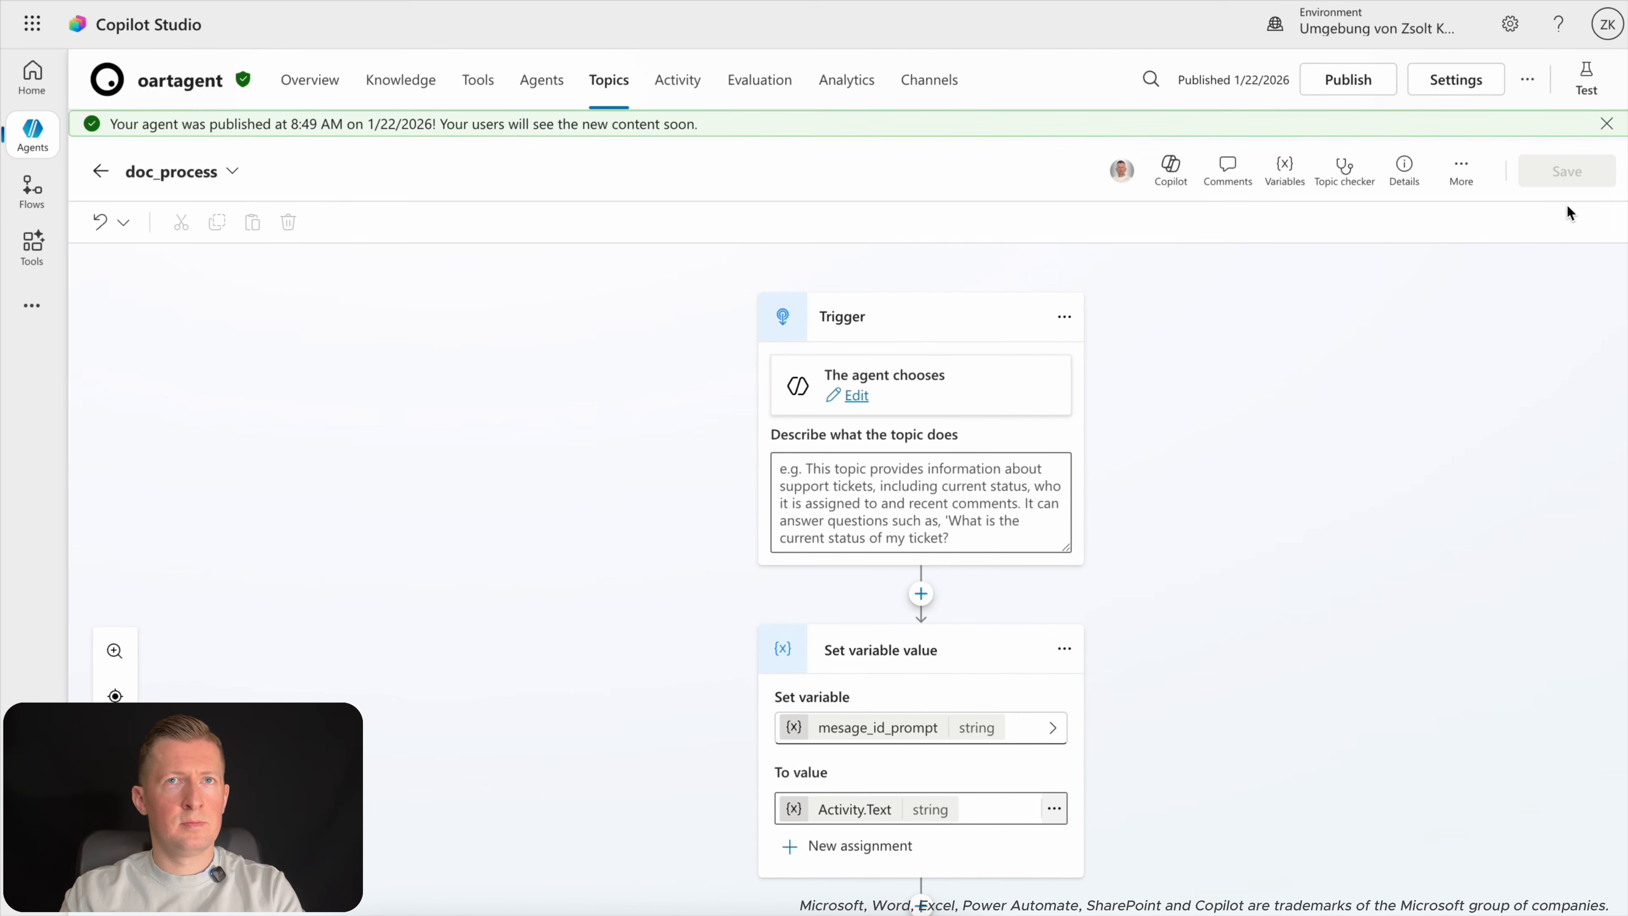
left_click(1606, 124)
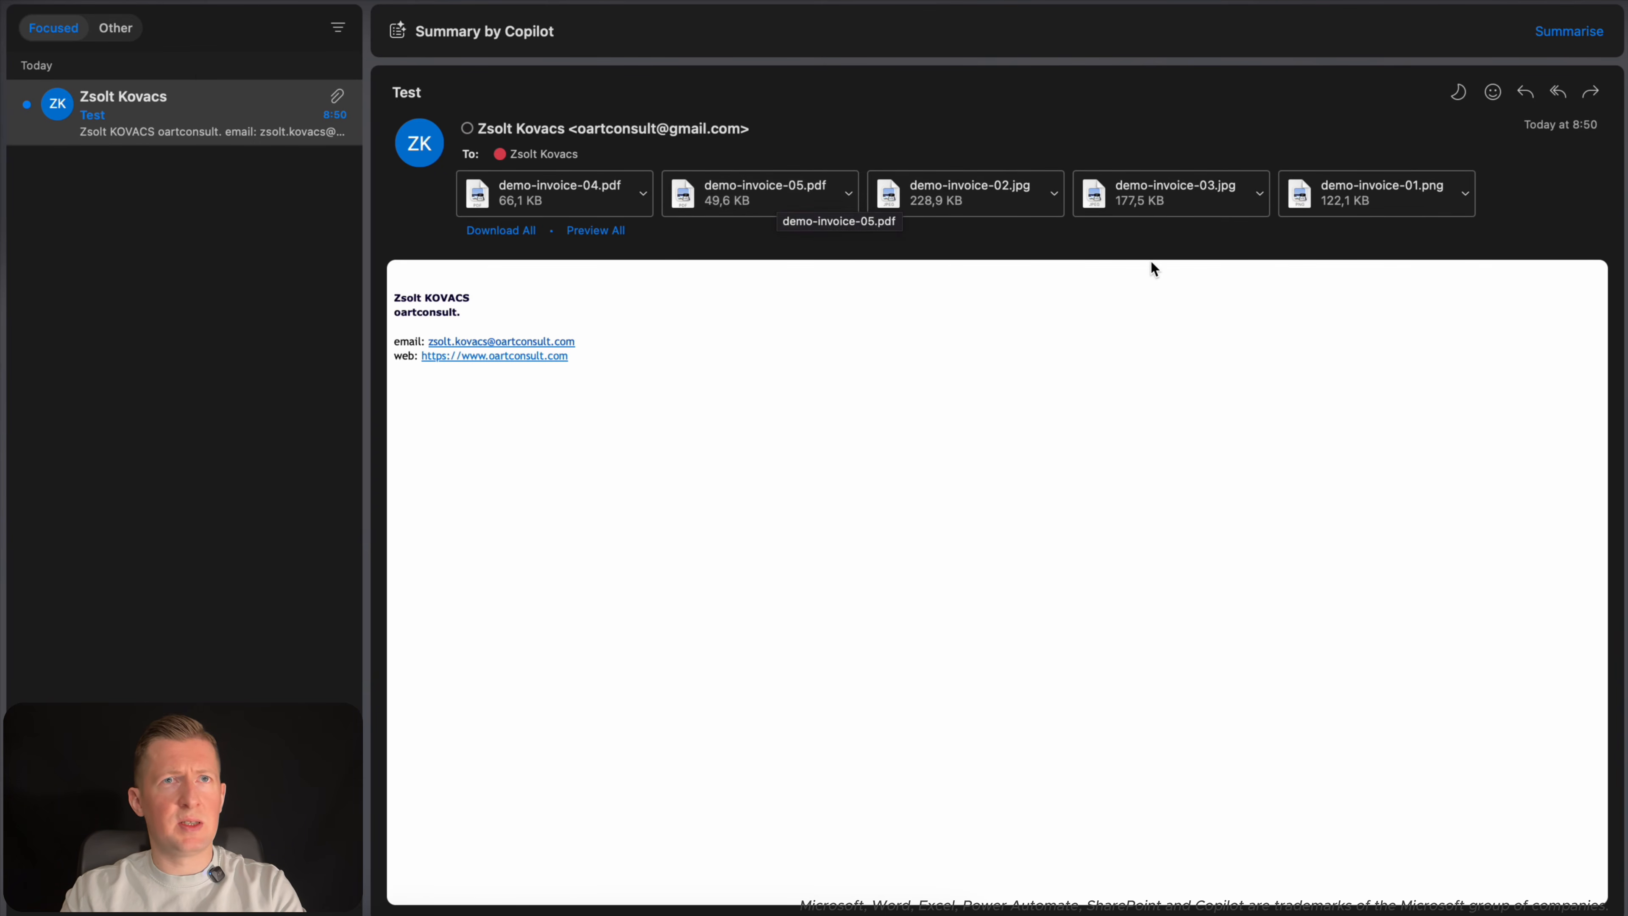
In Outlook, open the demo-invoice-01.png attachment of the Test e-mail, look over the invoice and close it.
left_click(1341, 208)
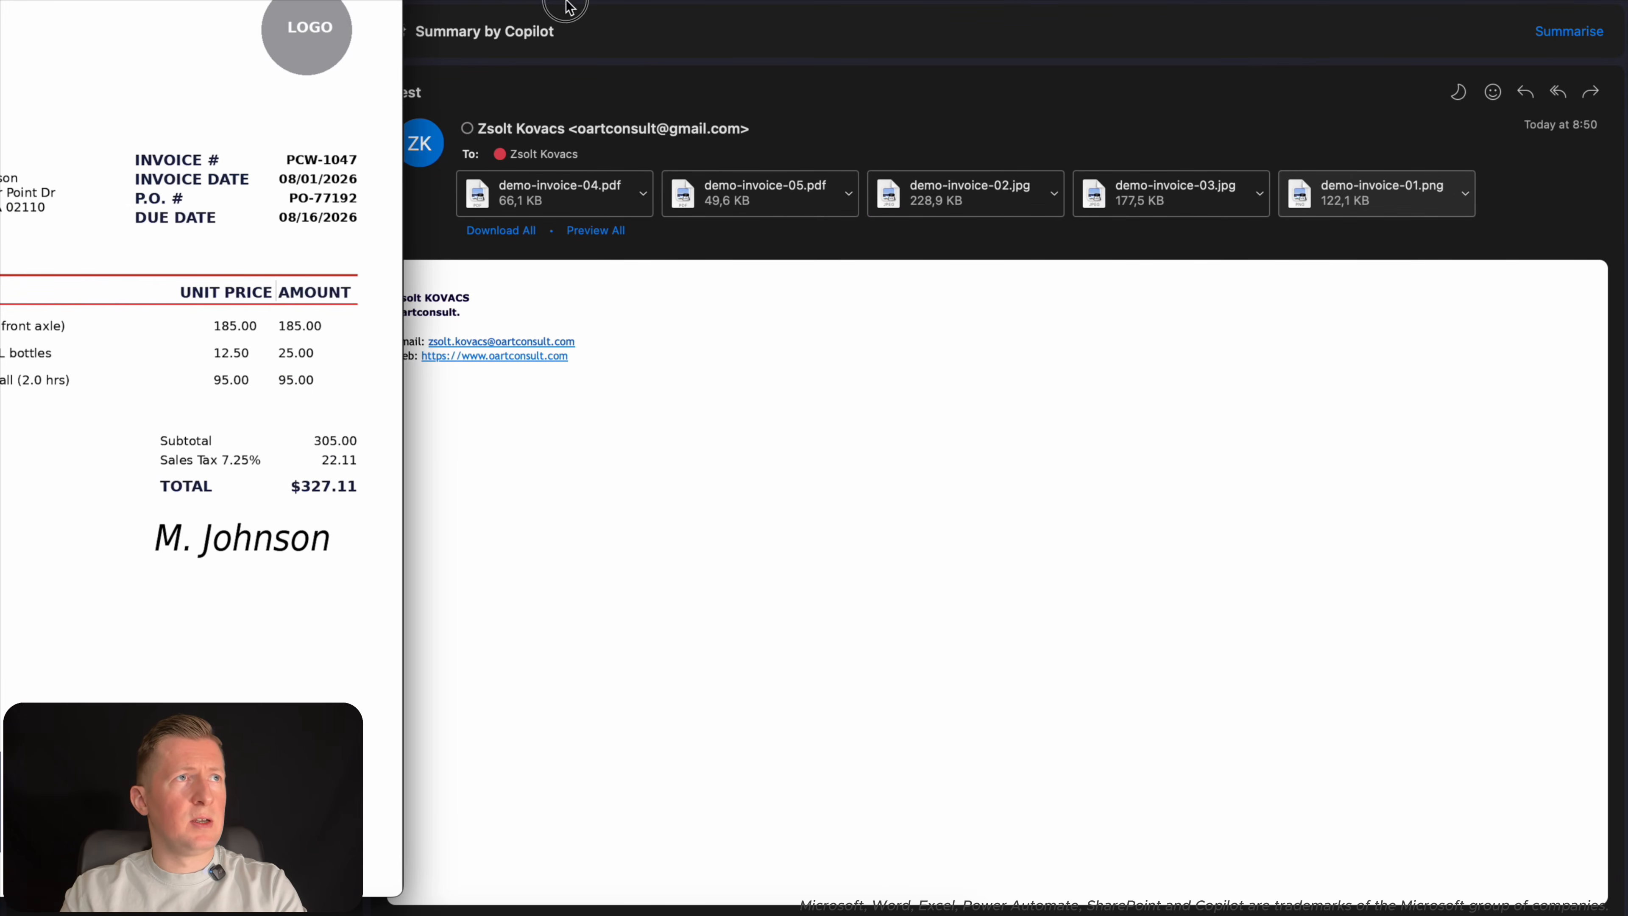
left_click_drag(1, 1, 524, 7)
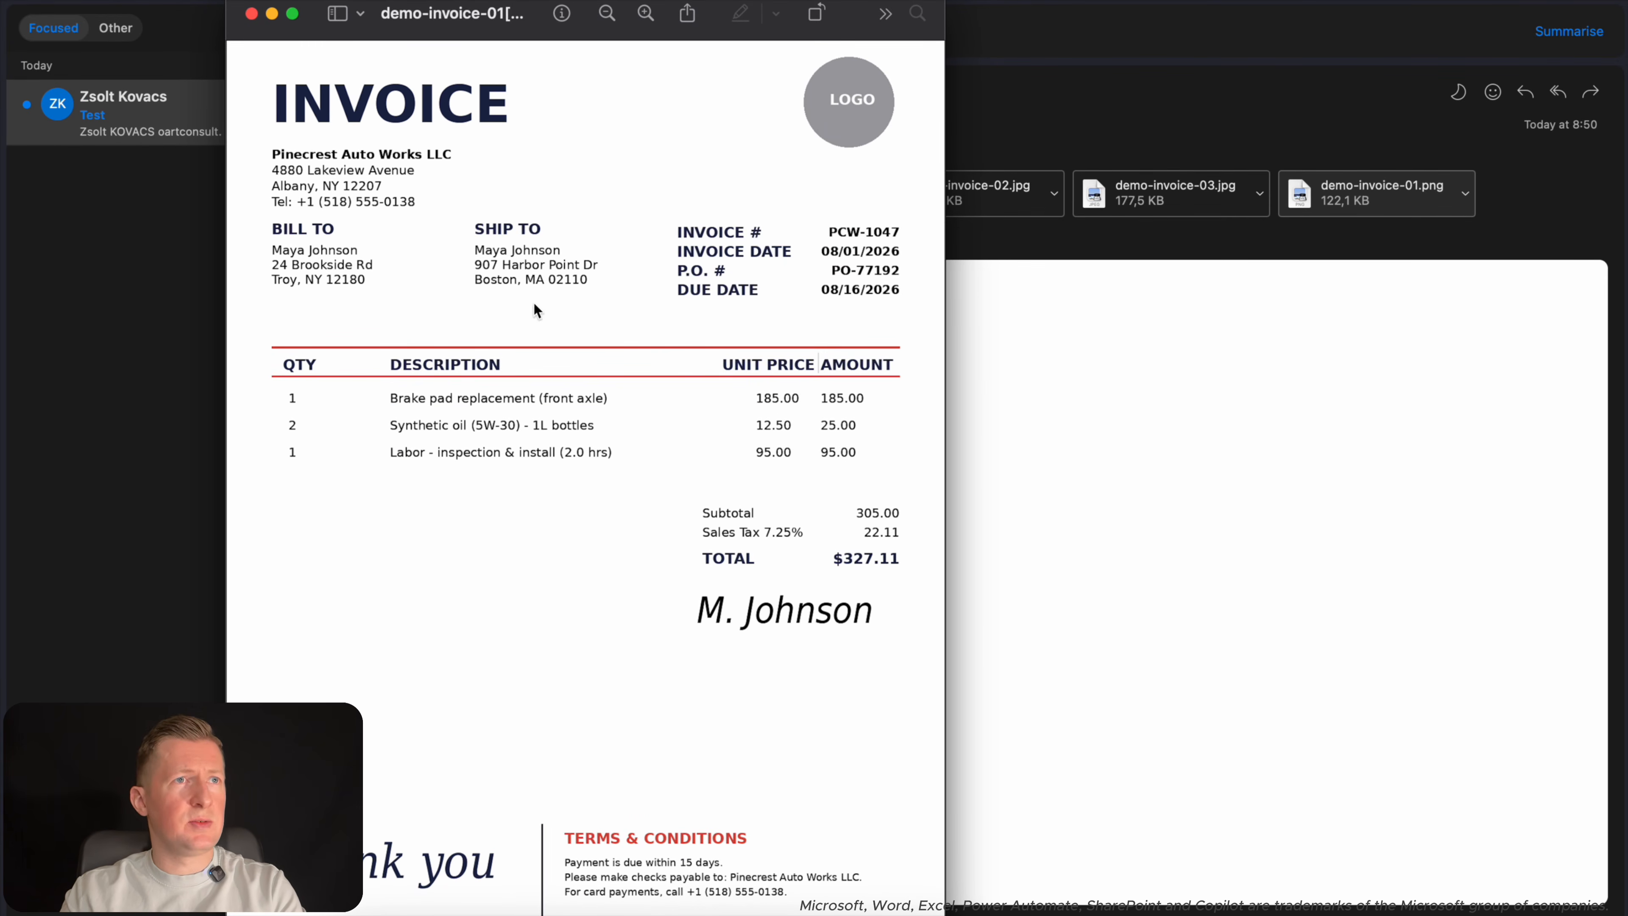
left_click(252, 13)
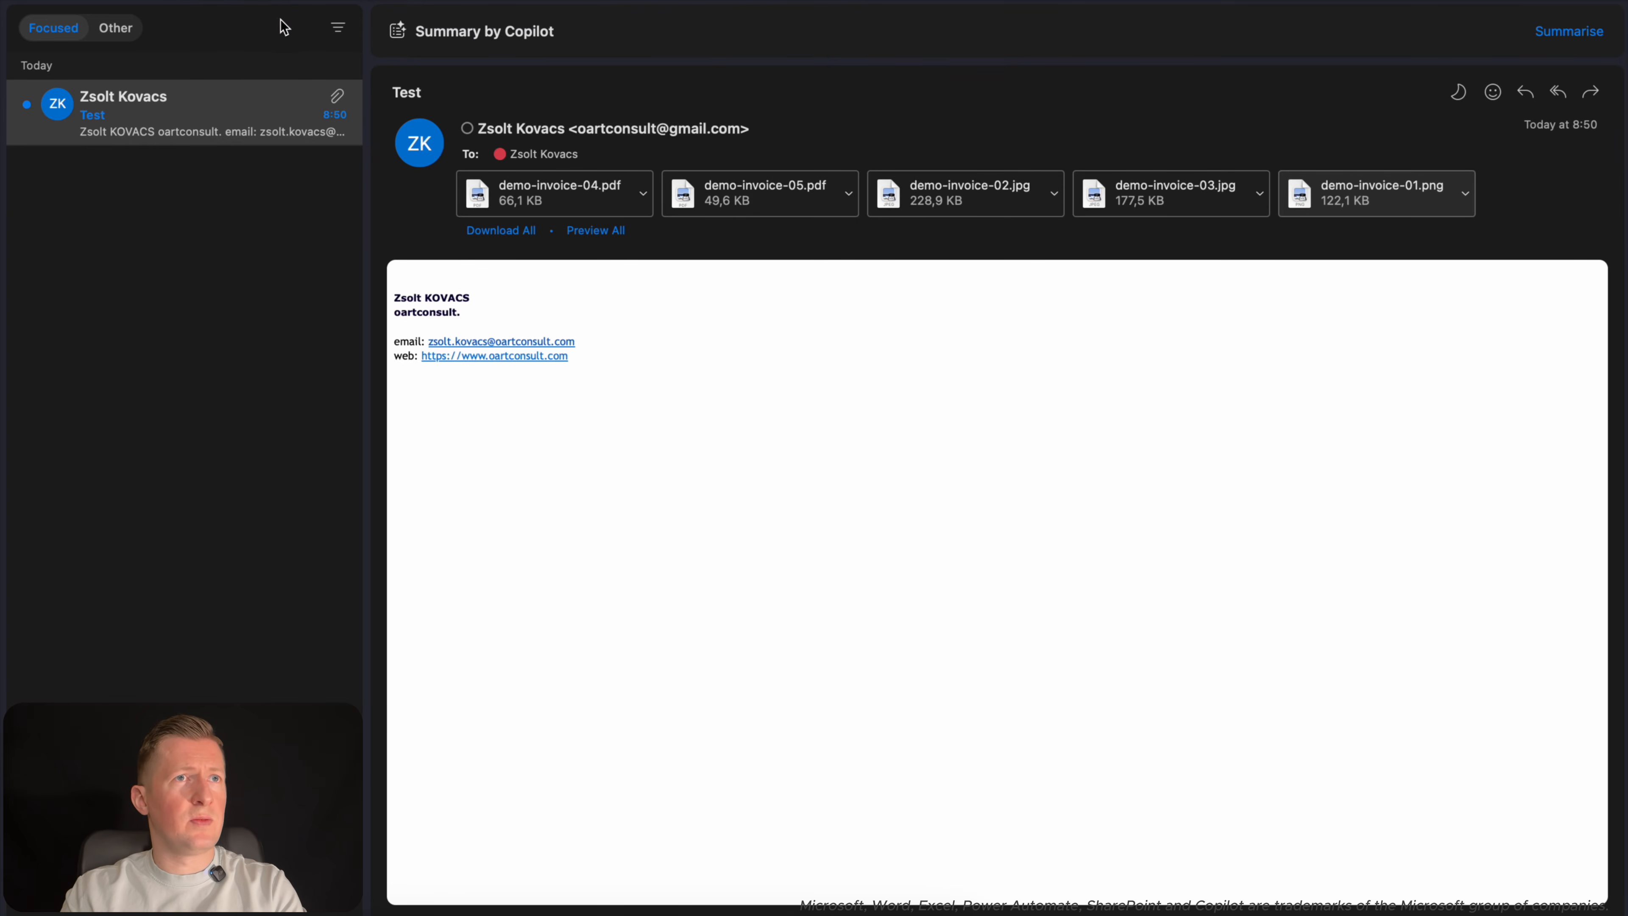
Open the Test e-mail's demo-invoice-02.jpg attachment, look over the invoice and close it.
double_click(974, 194)
left_click_drag(61, 1, 465, 14)
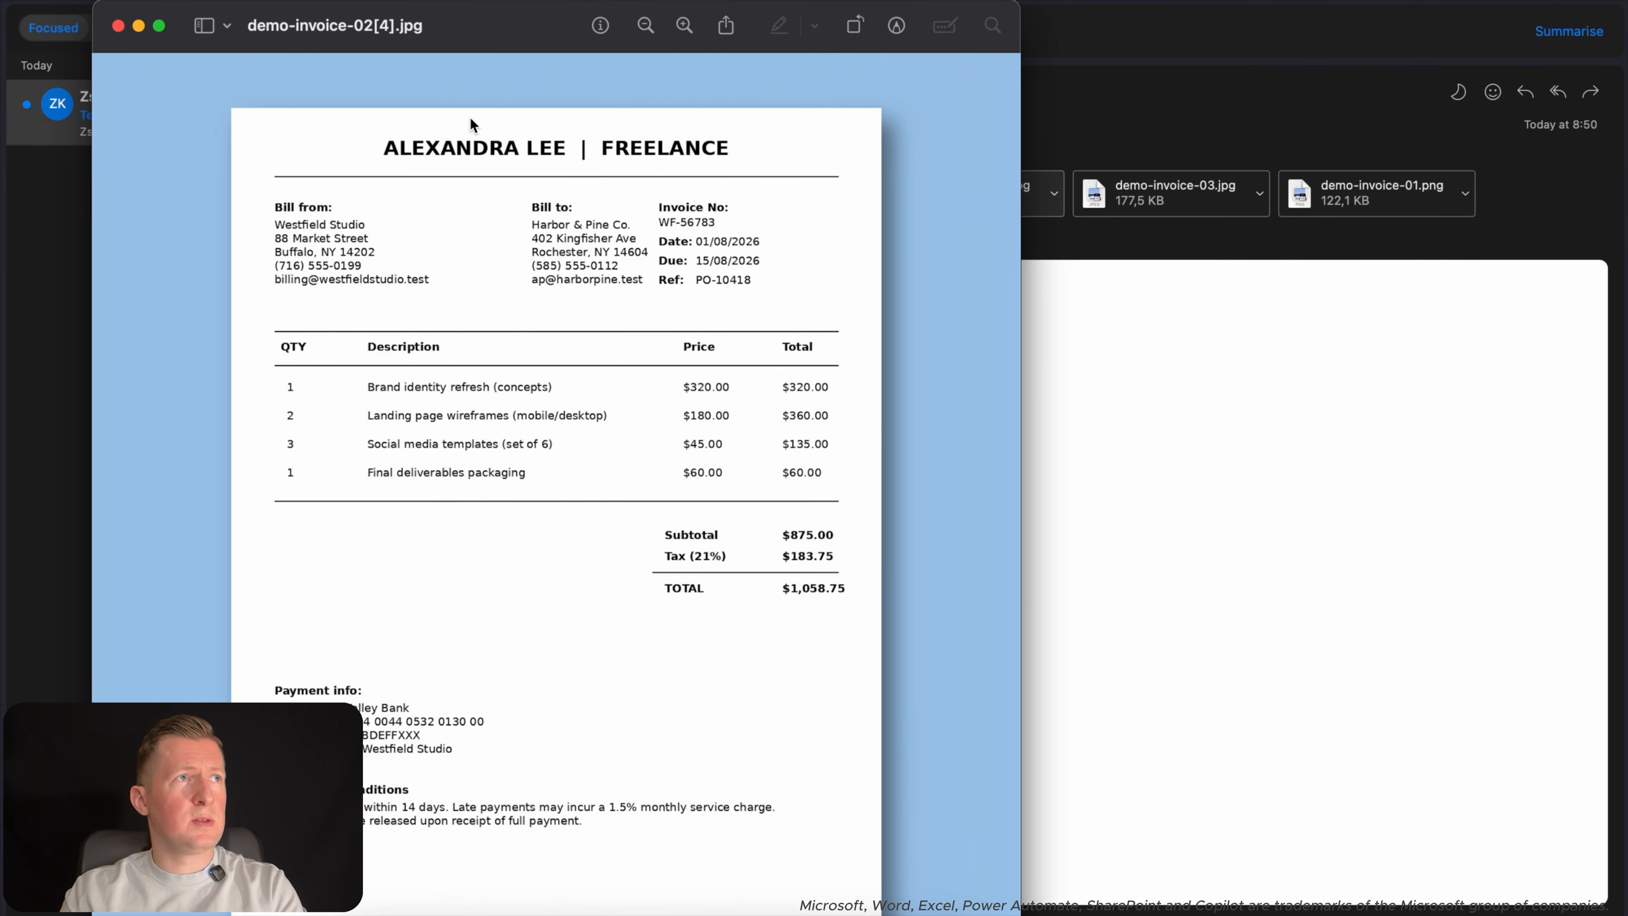
left_click(119, 25)
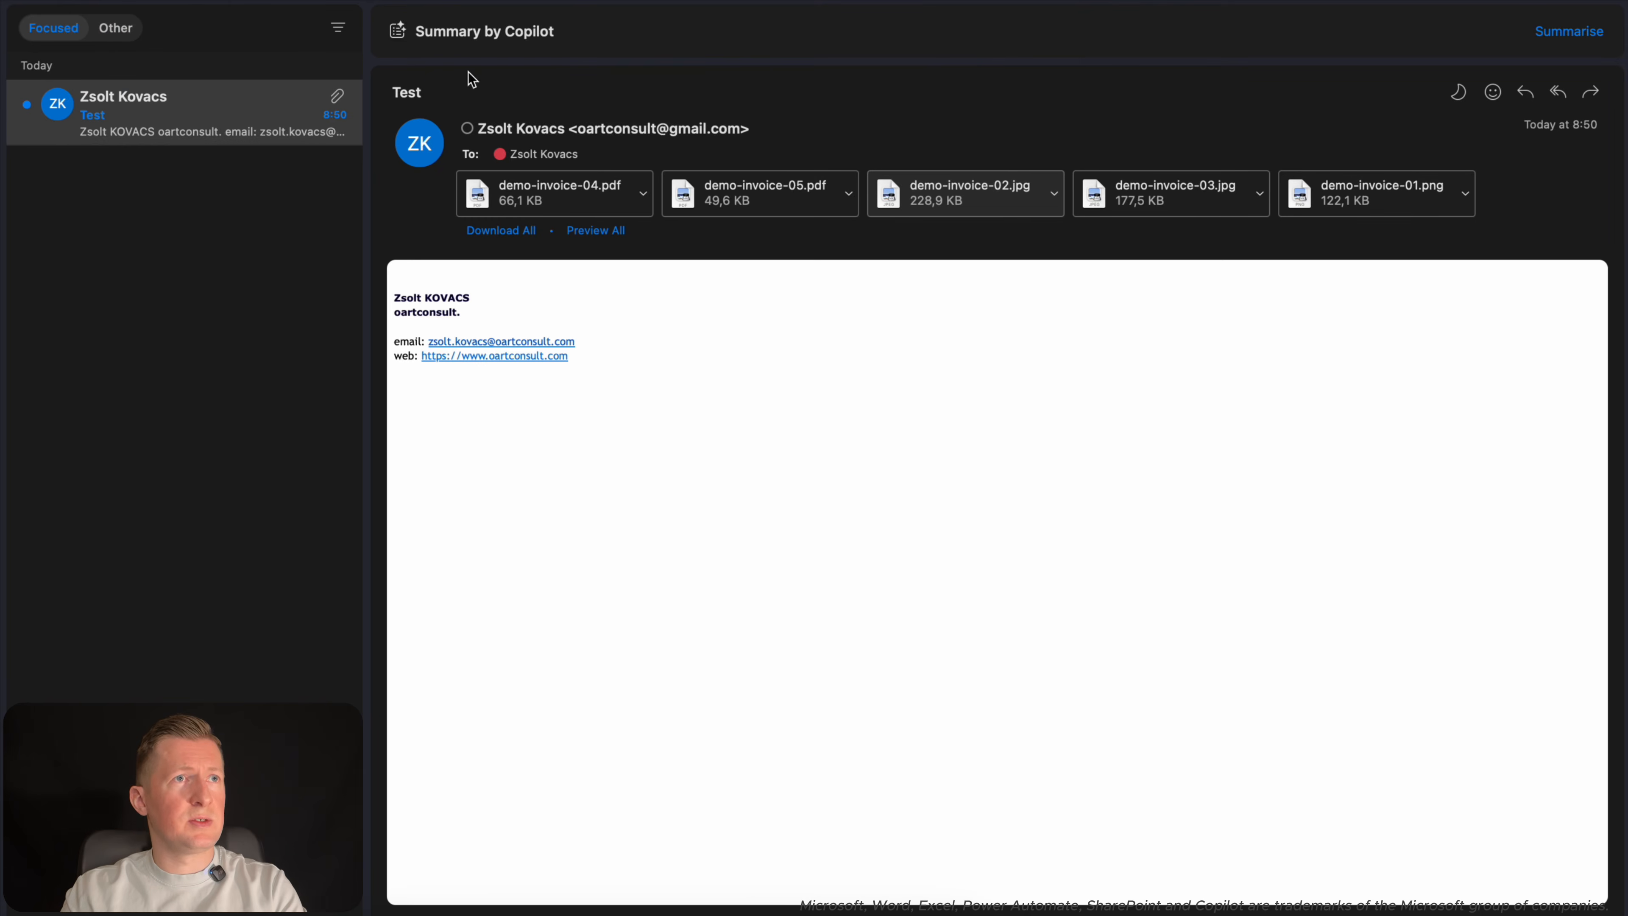
Open the Test e-mail's demo-invoice-05.pdf attachment, look through its pages and close it.
double_click(757, 199)
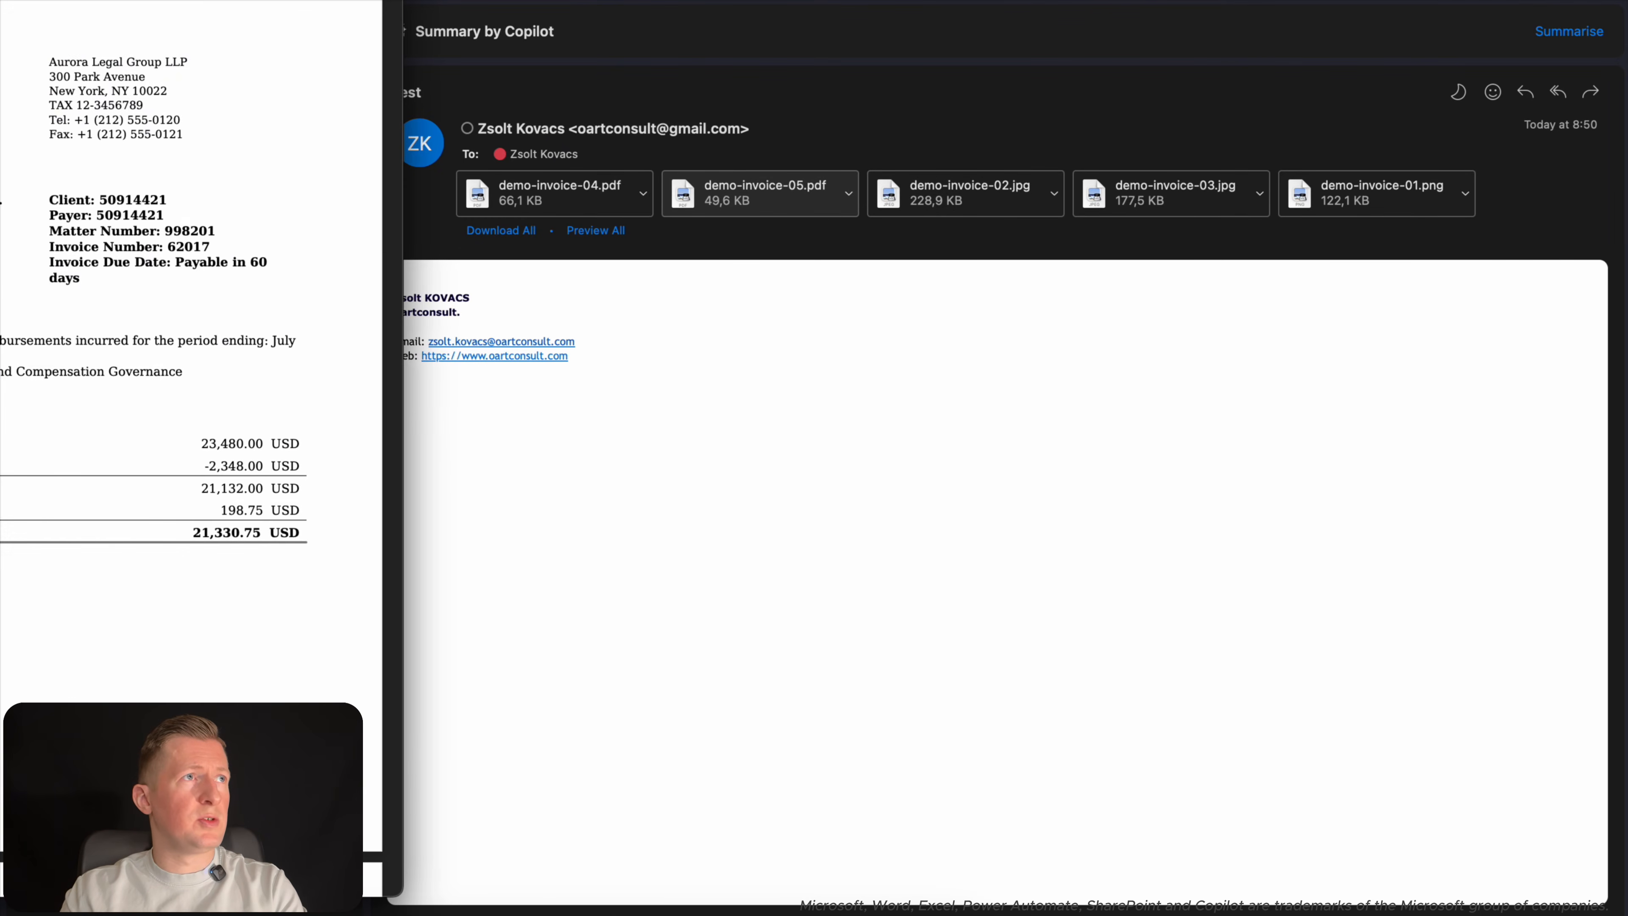
left_click_drag(45, 14, 687, 43)
scroll(621, 416, "down", 15)
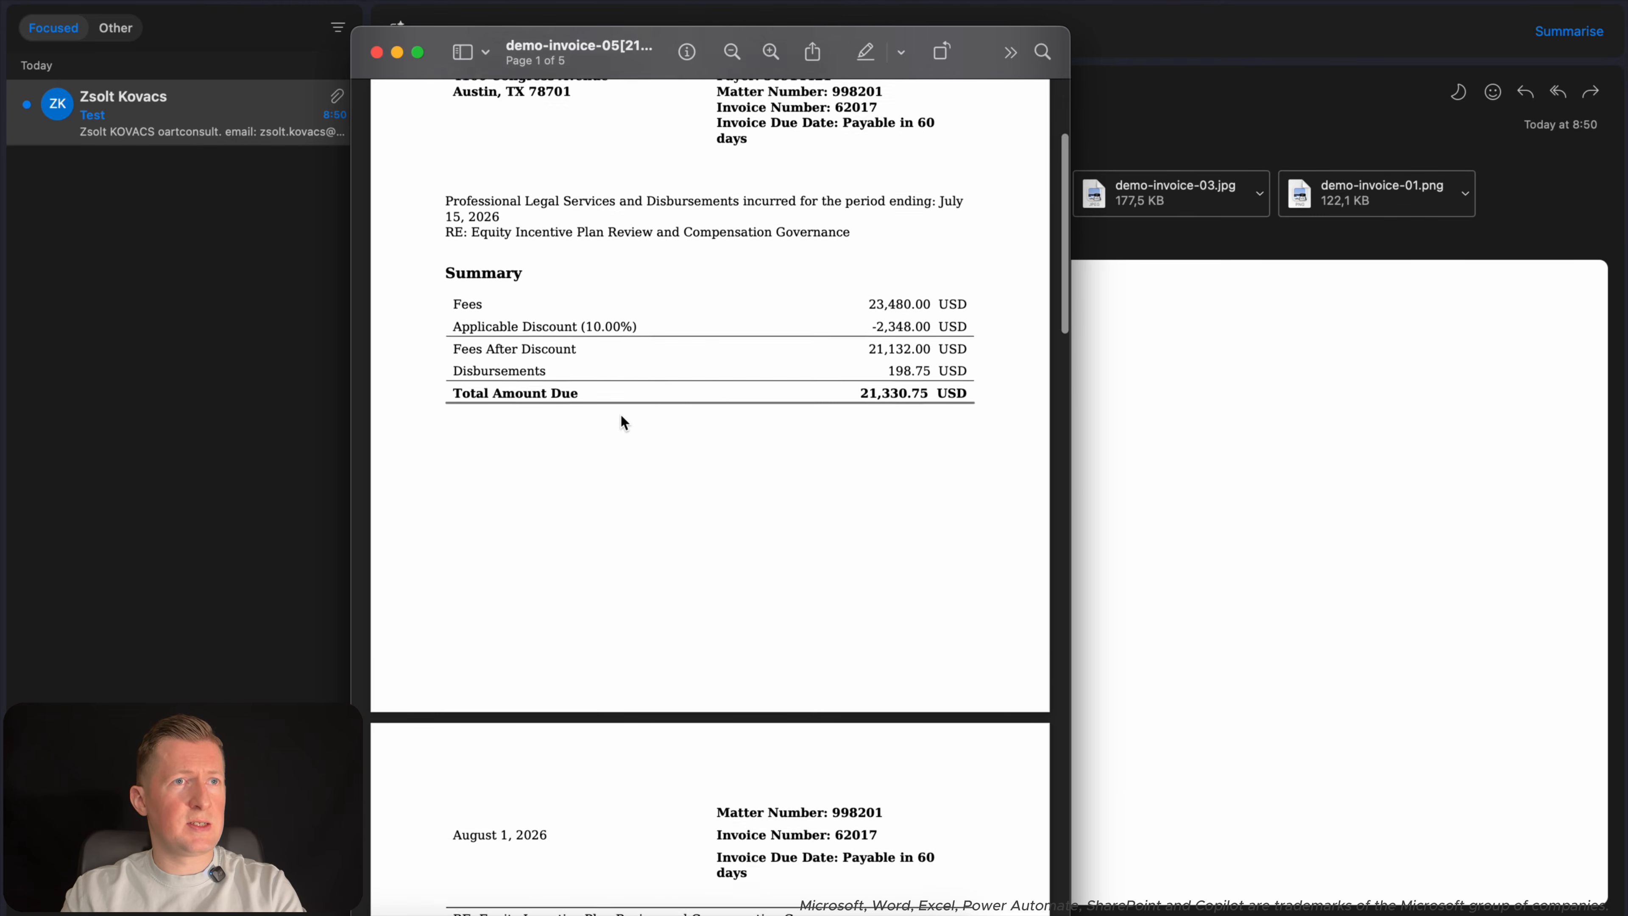
scroll(620, 415, "down", 20)
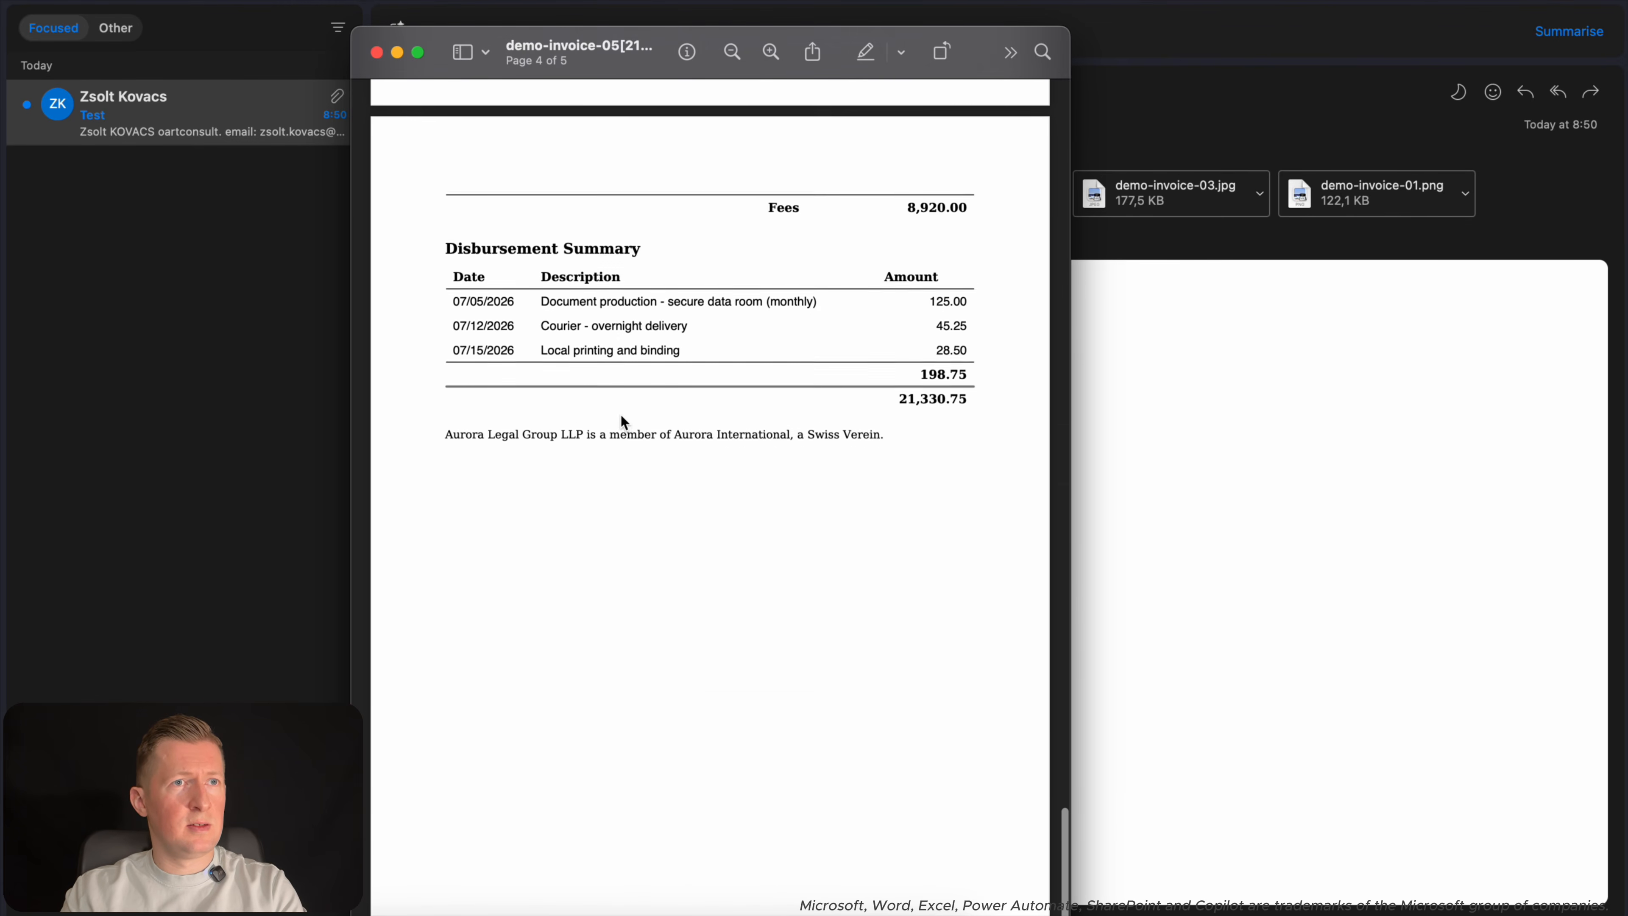
left_click(377, 53)
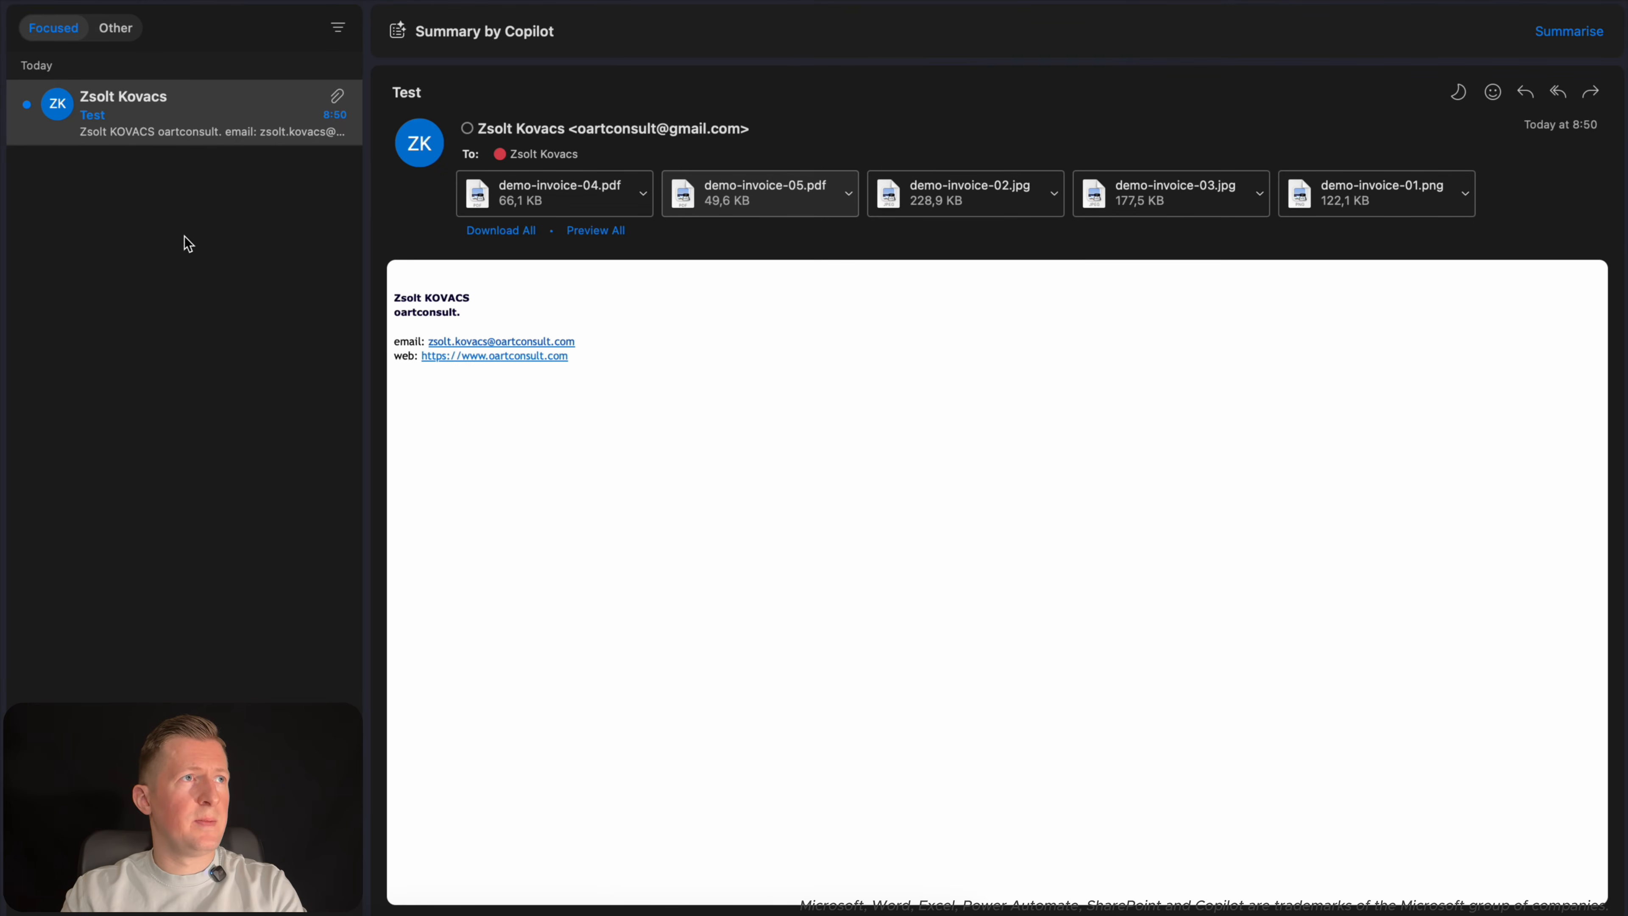
Move the Test e-mail to the to_process folder, and open it in the processed folder once the agent has handled it.
right_click(185, 107)
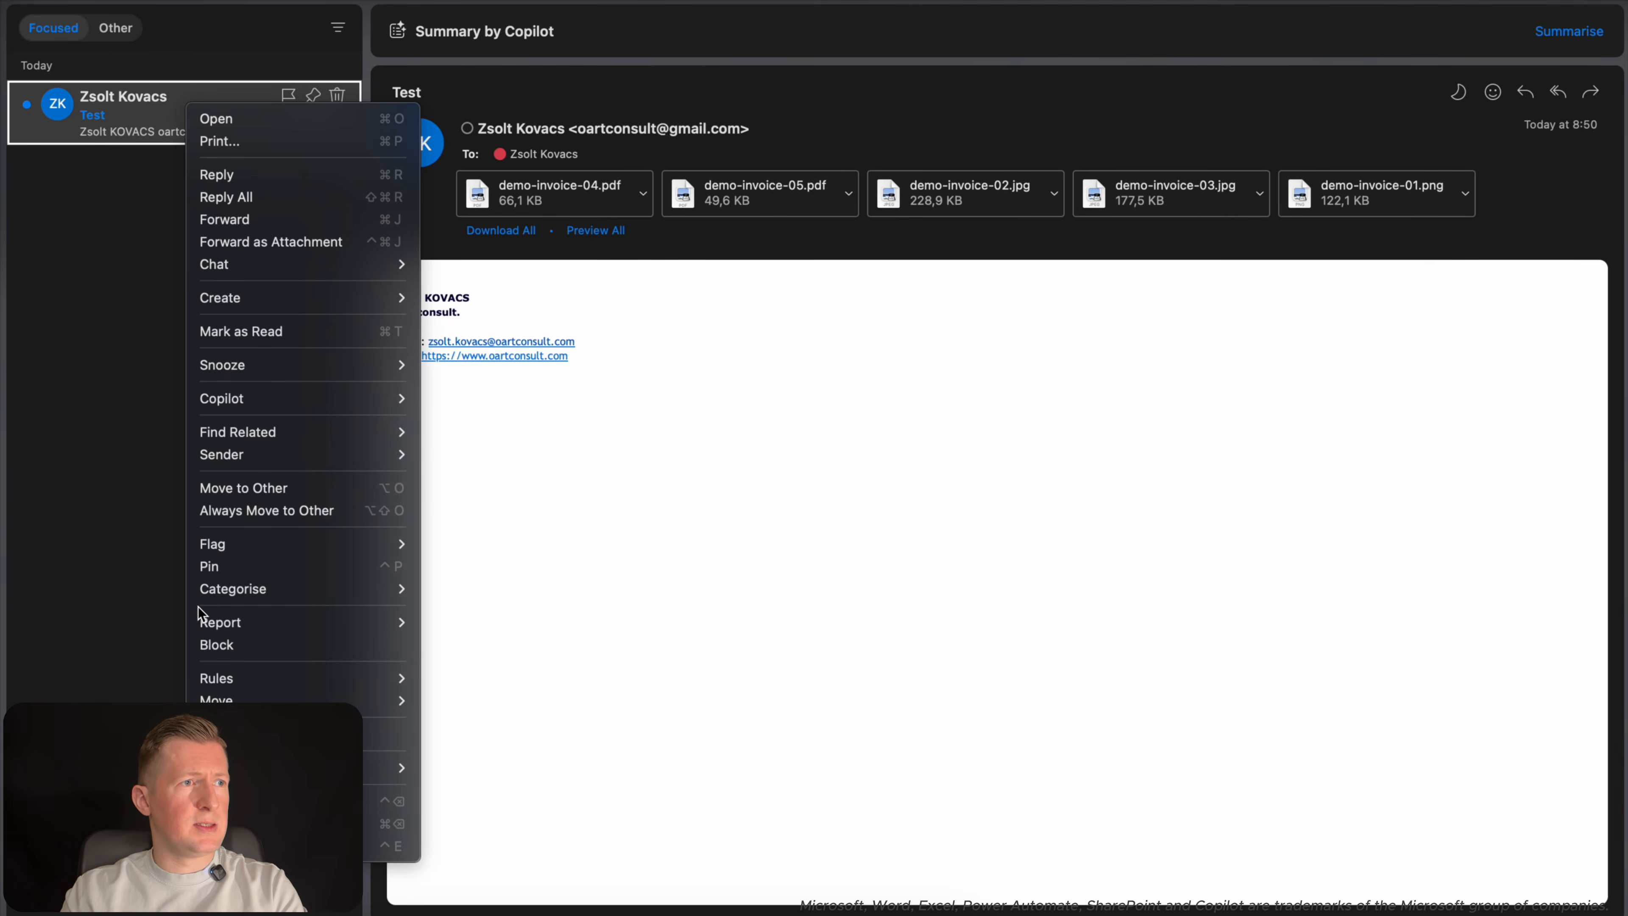
mouse_move(236, 699)
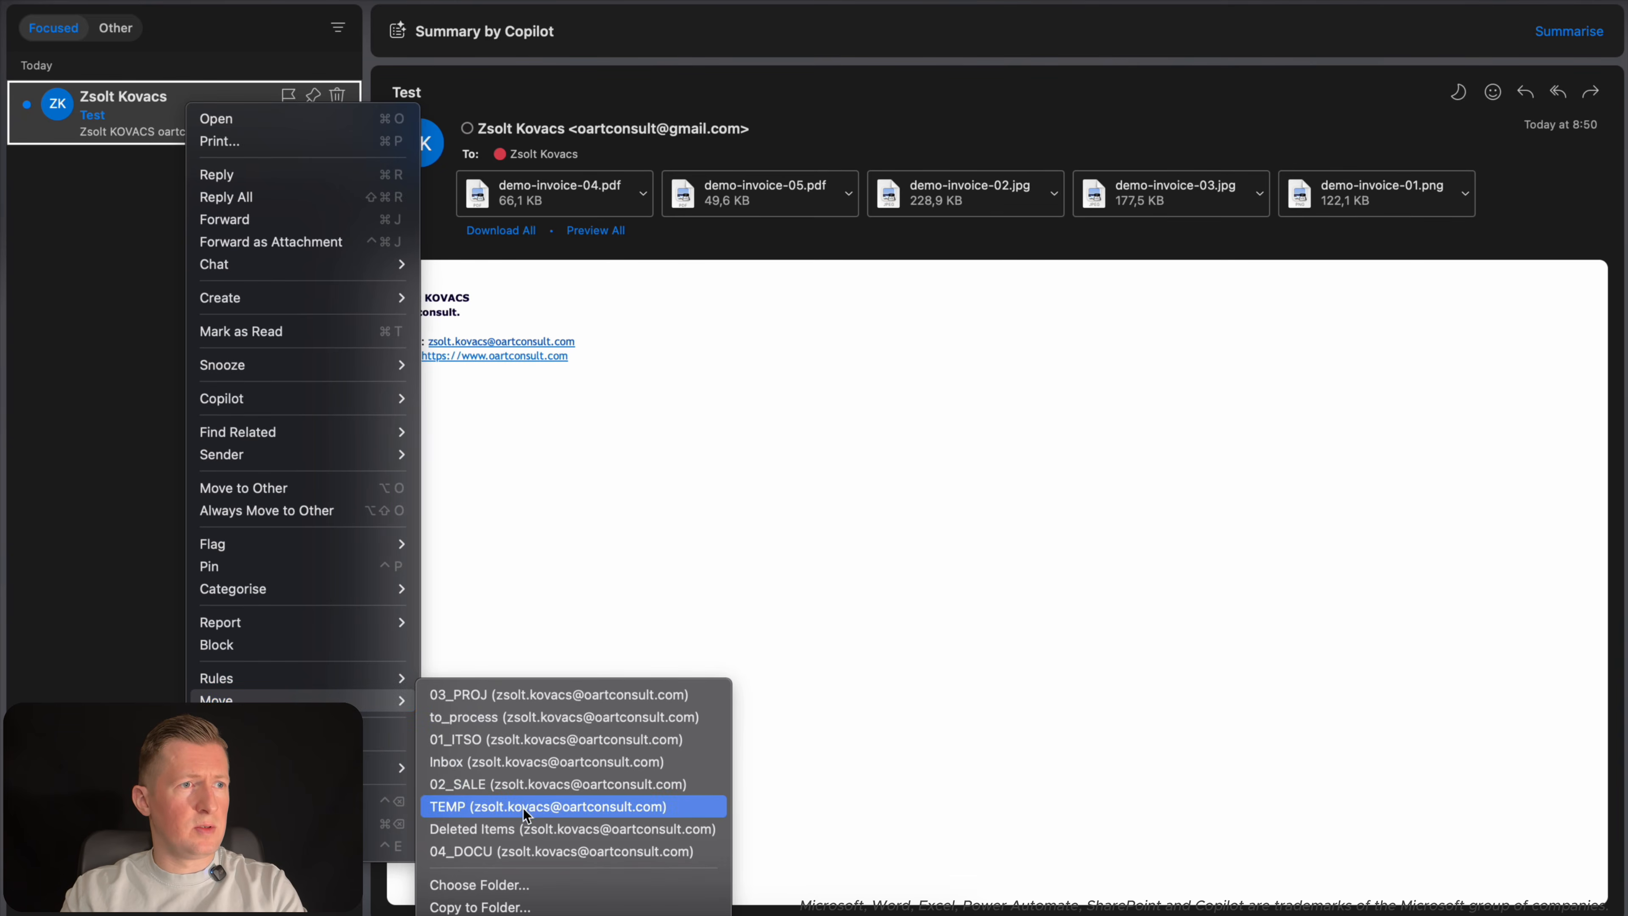
left_click(496, 716)
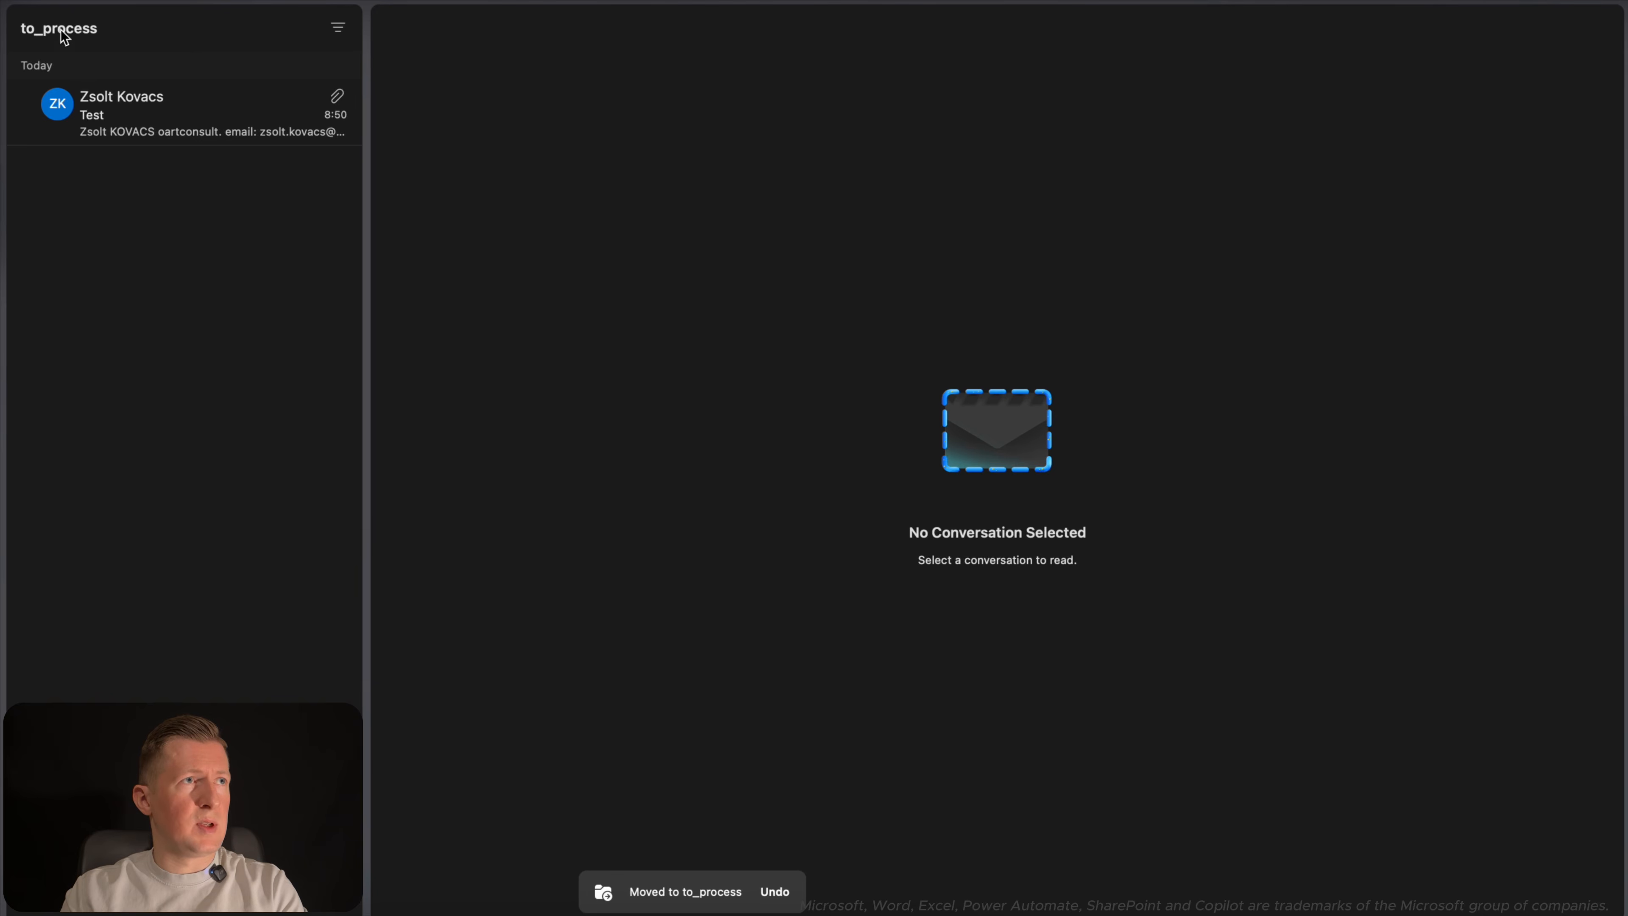
left_click(107, 103)
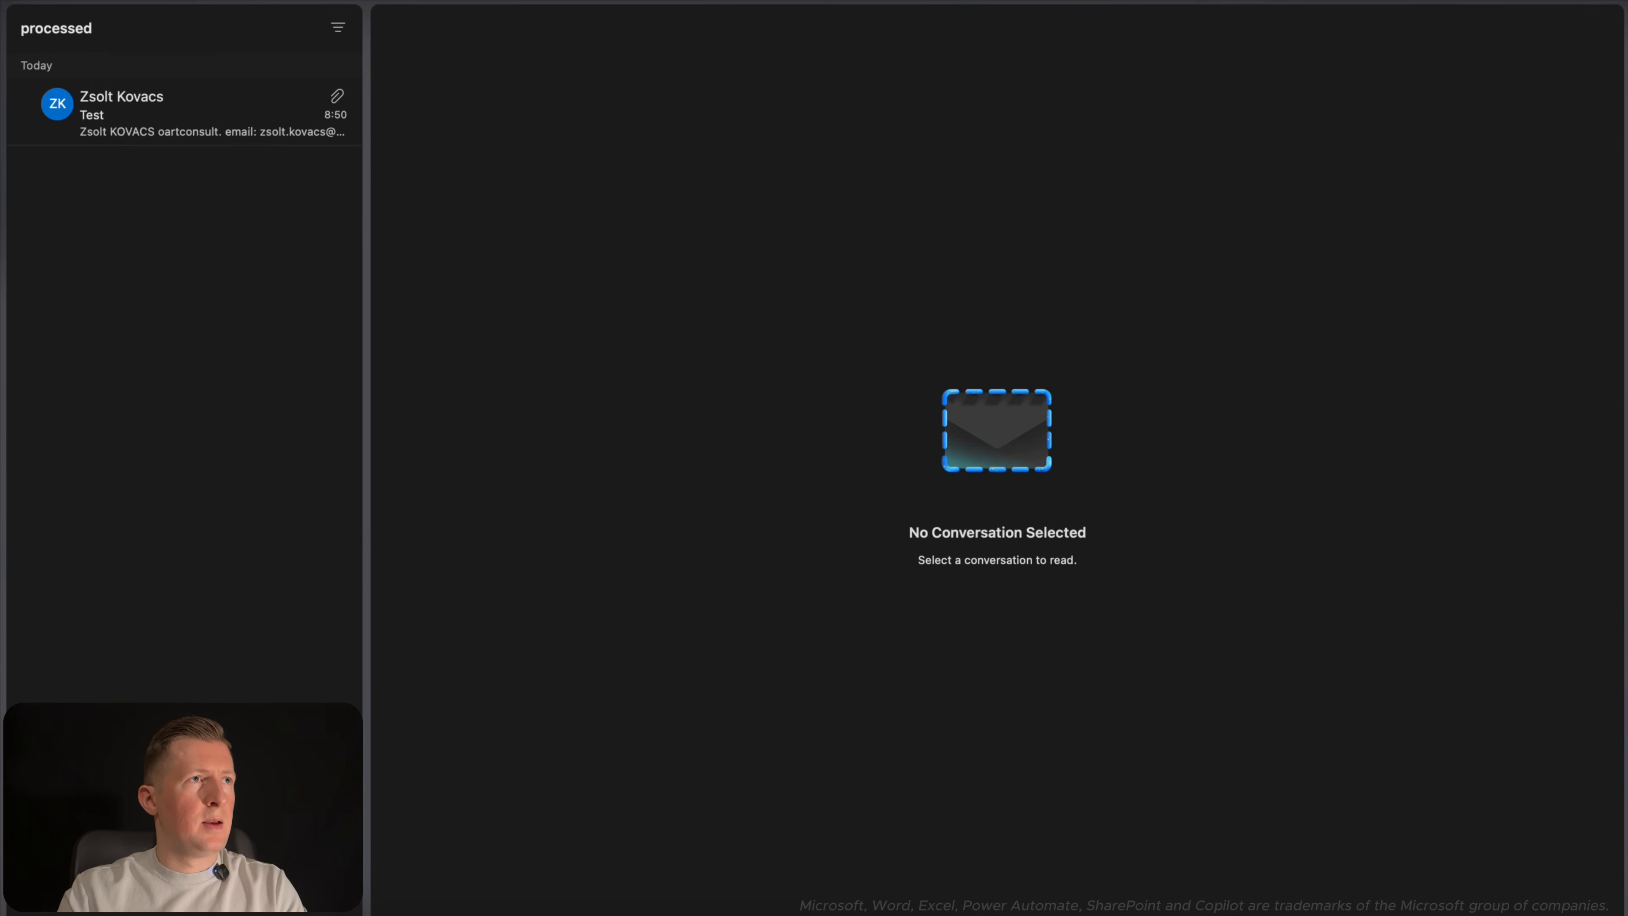
left_click(142, 135)
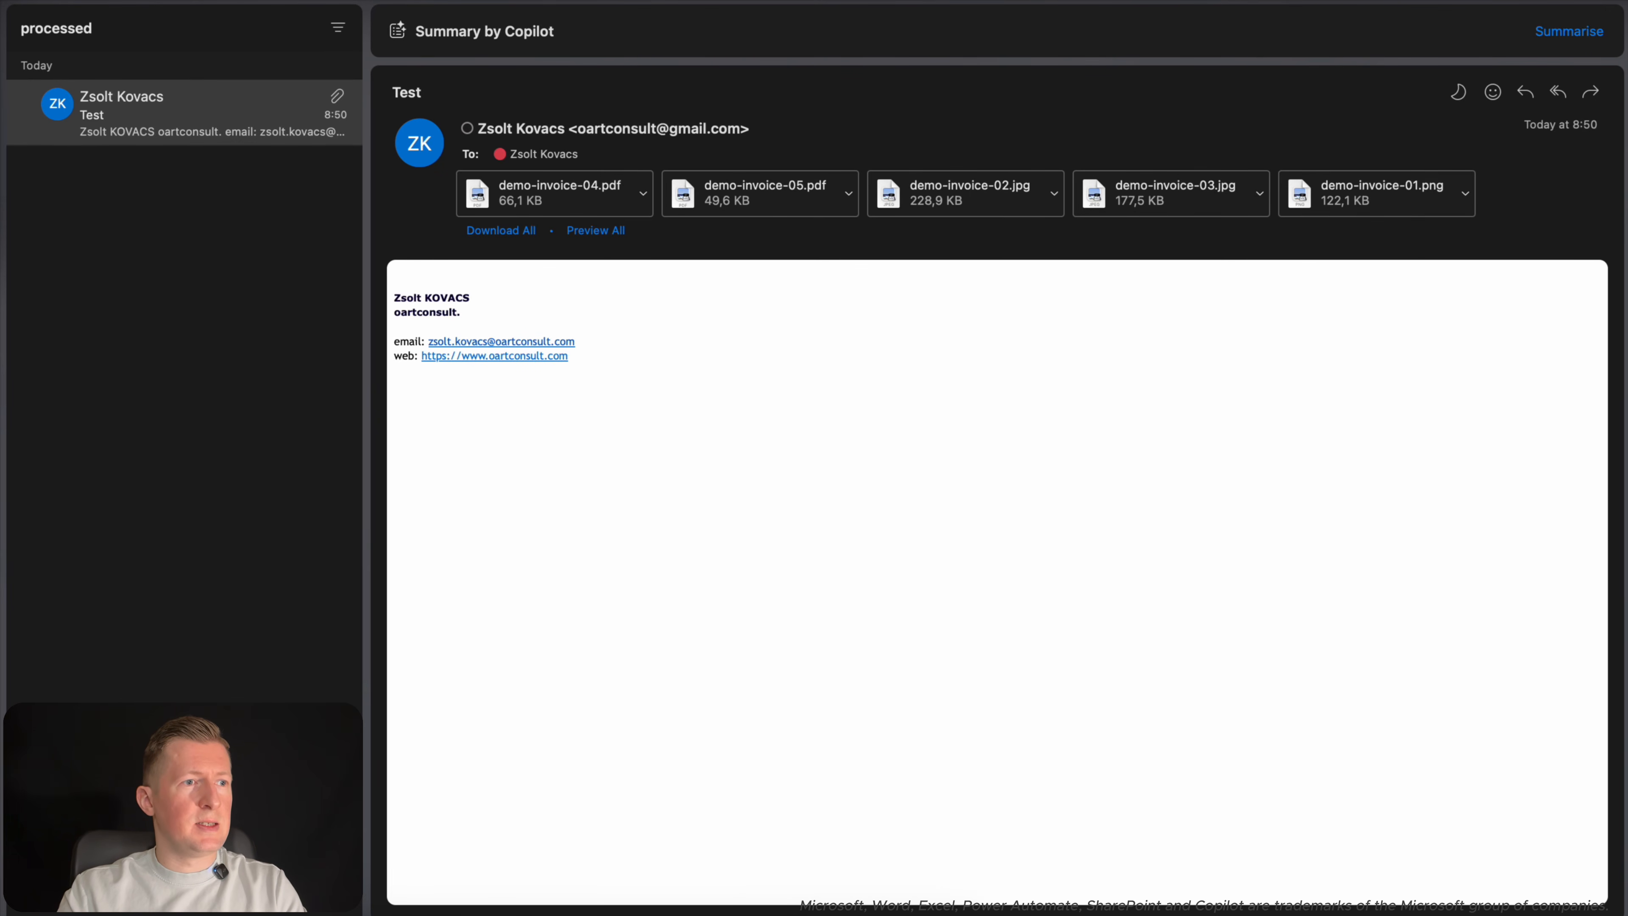
Switch to the doc_datas workbook in Excel and review the rows extracted from all the demo invoices.
left_click(410, 910)
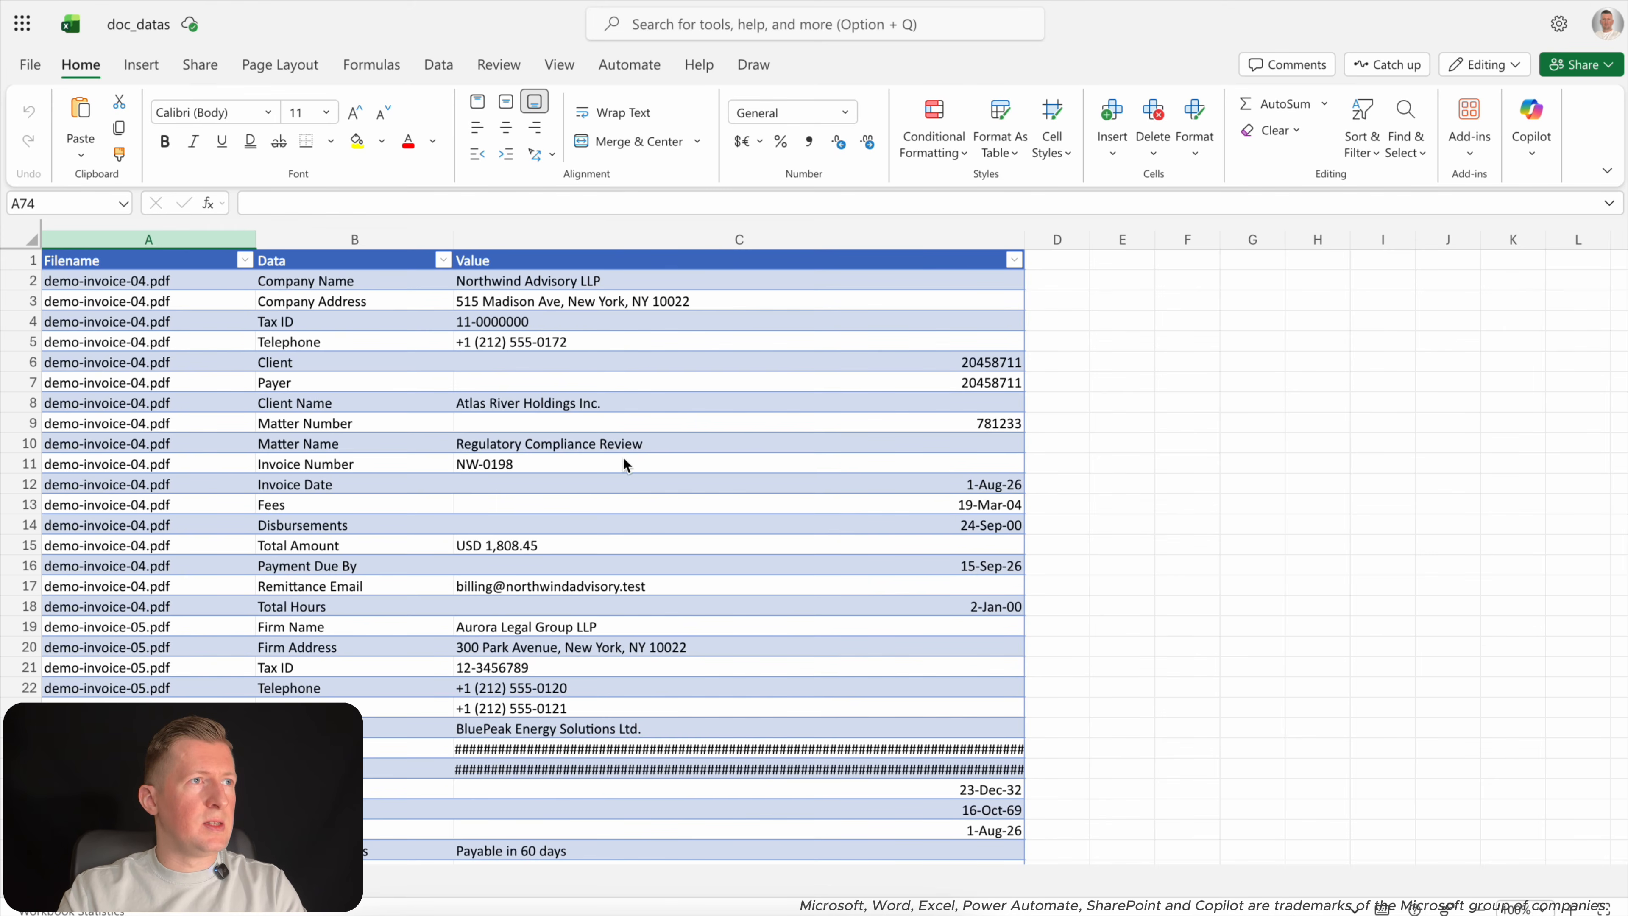
scroll(153, 457, "down", 4)
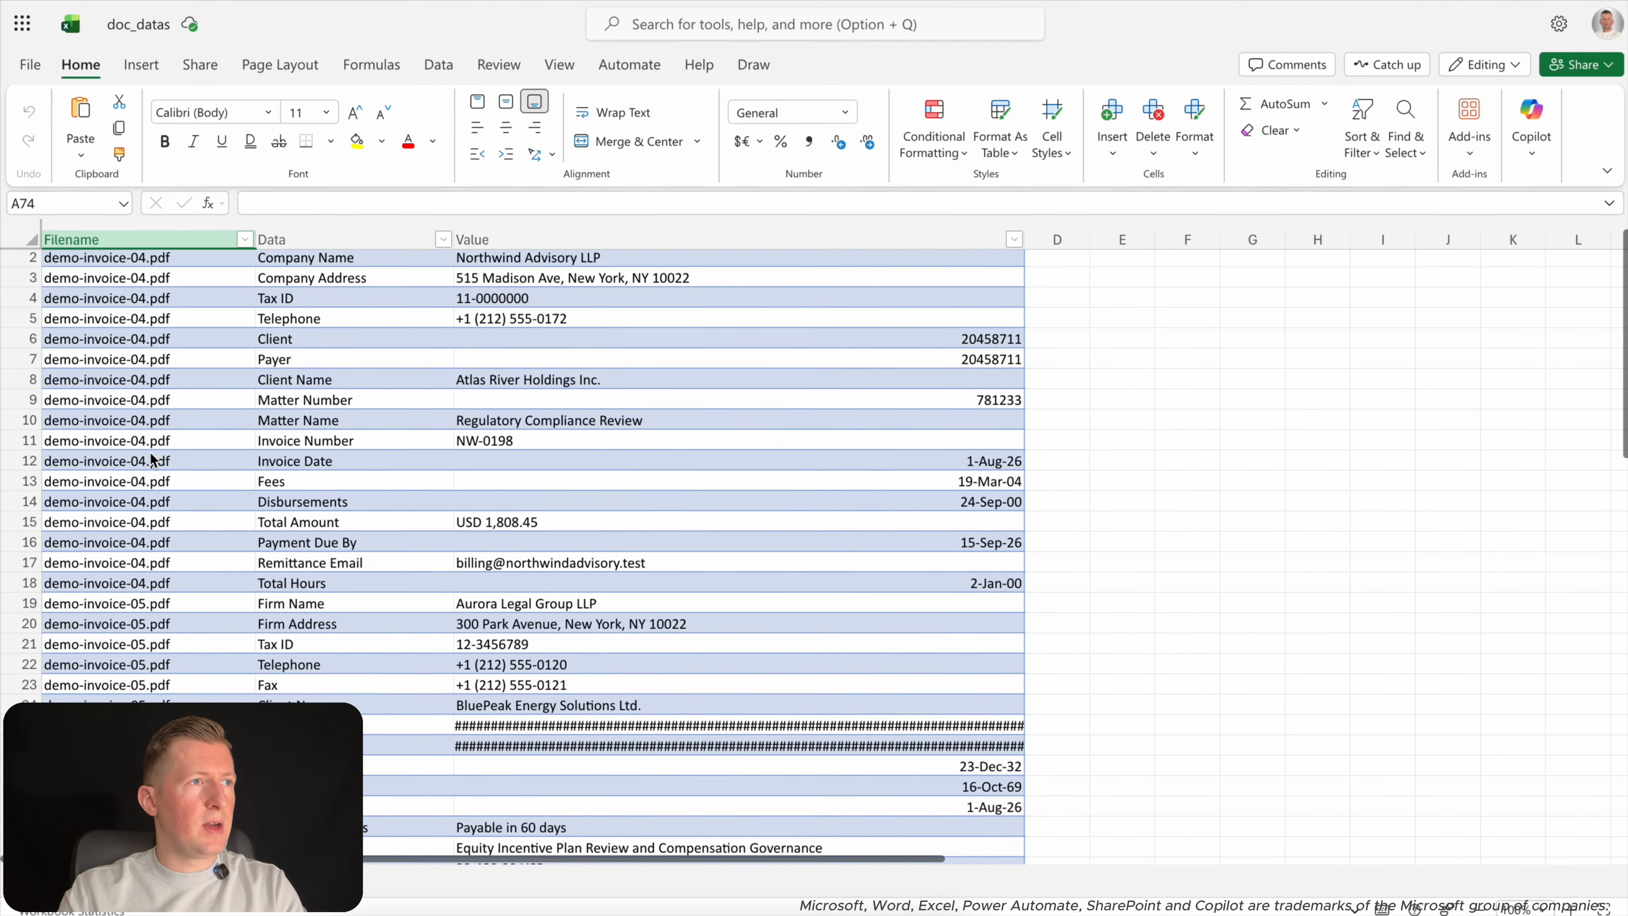
scroll(153, 457, "down", 8)
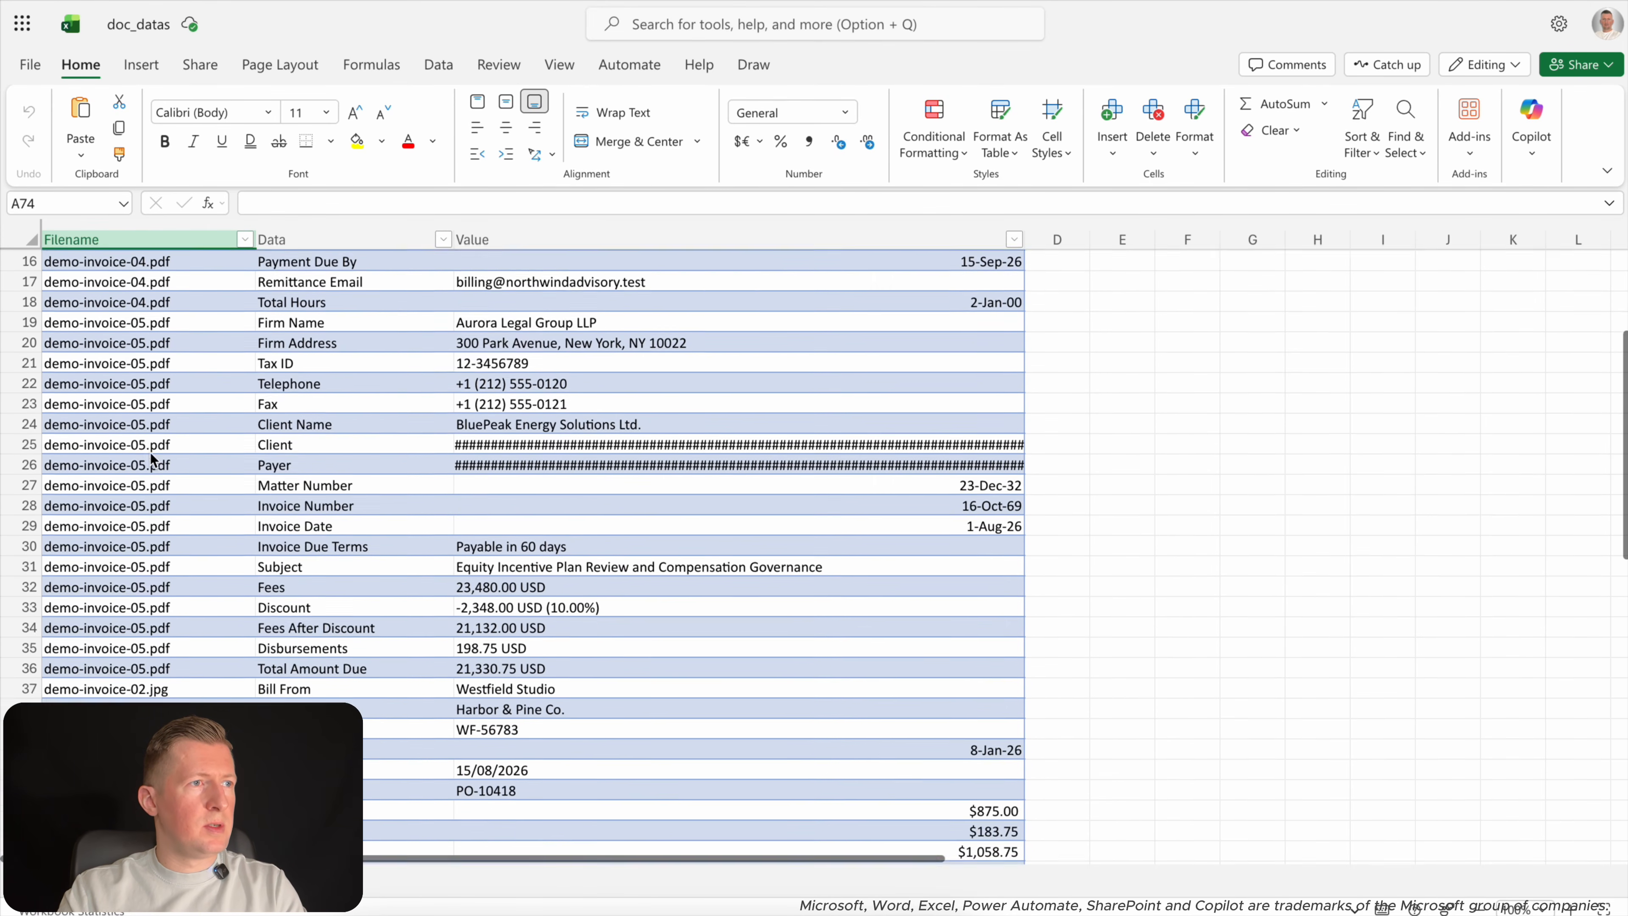
scroll(152, 456, "down", 3)
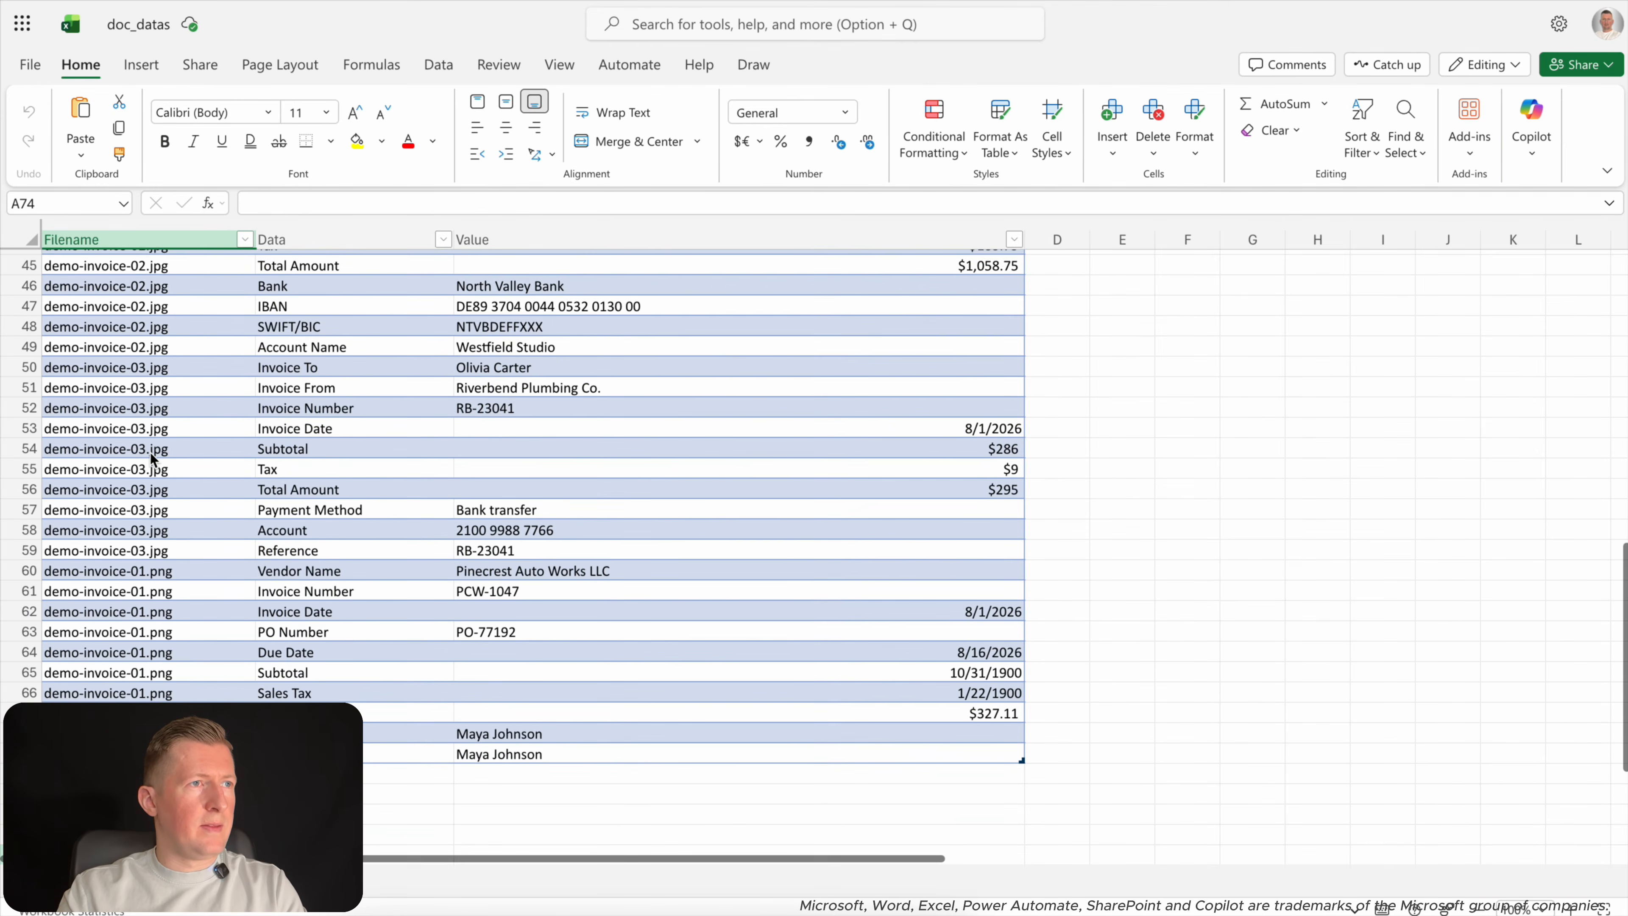
scroll(343, 463, "up", 2)
scroll(343, 466, "up", 14)
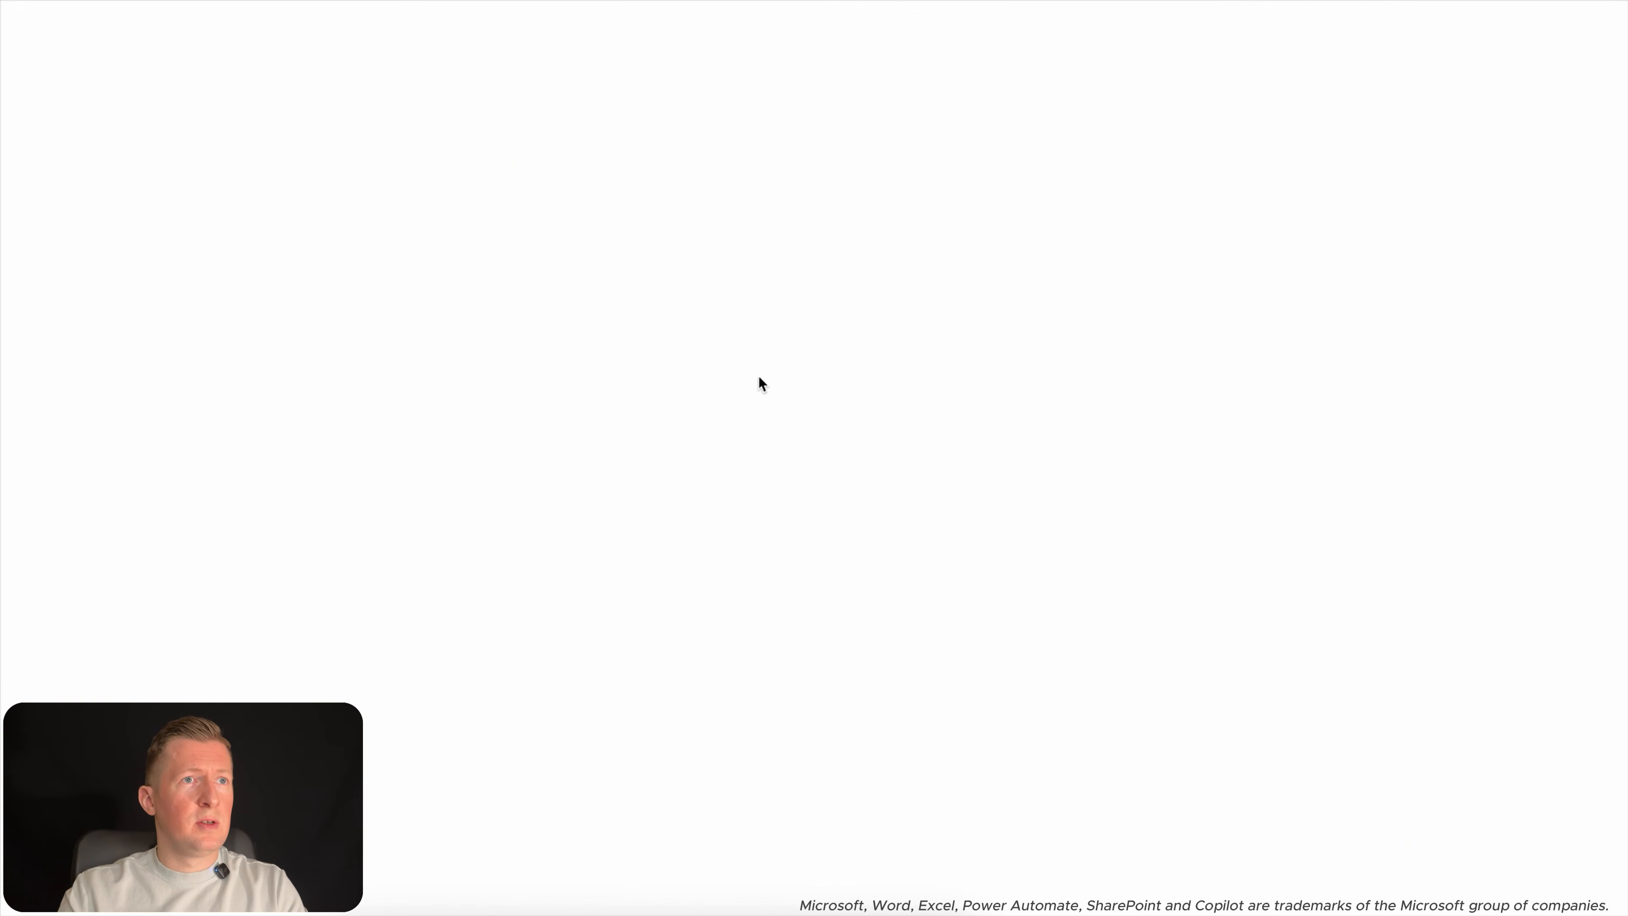
In flospect, open the doc_process_logic prompt, review its "To do" instruction and close it without saving.
scroll(1175, 433, "up", 4)
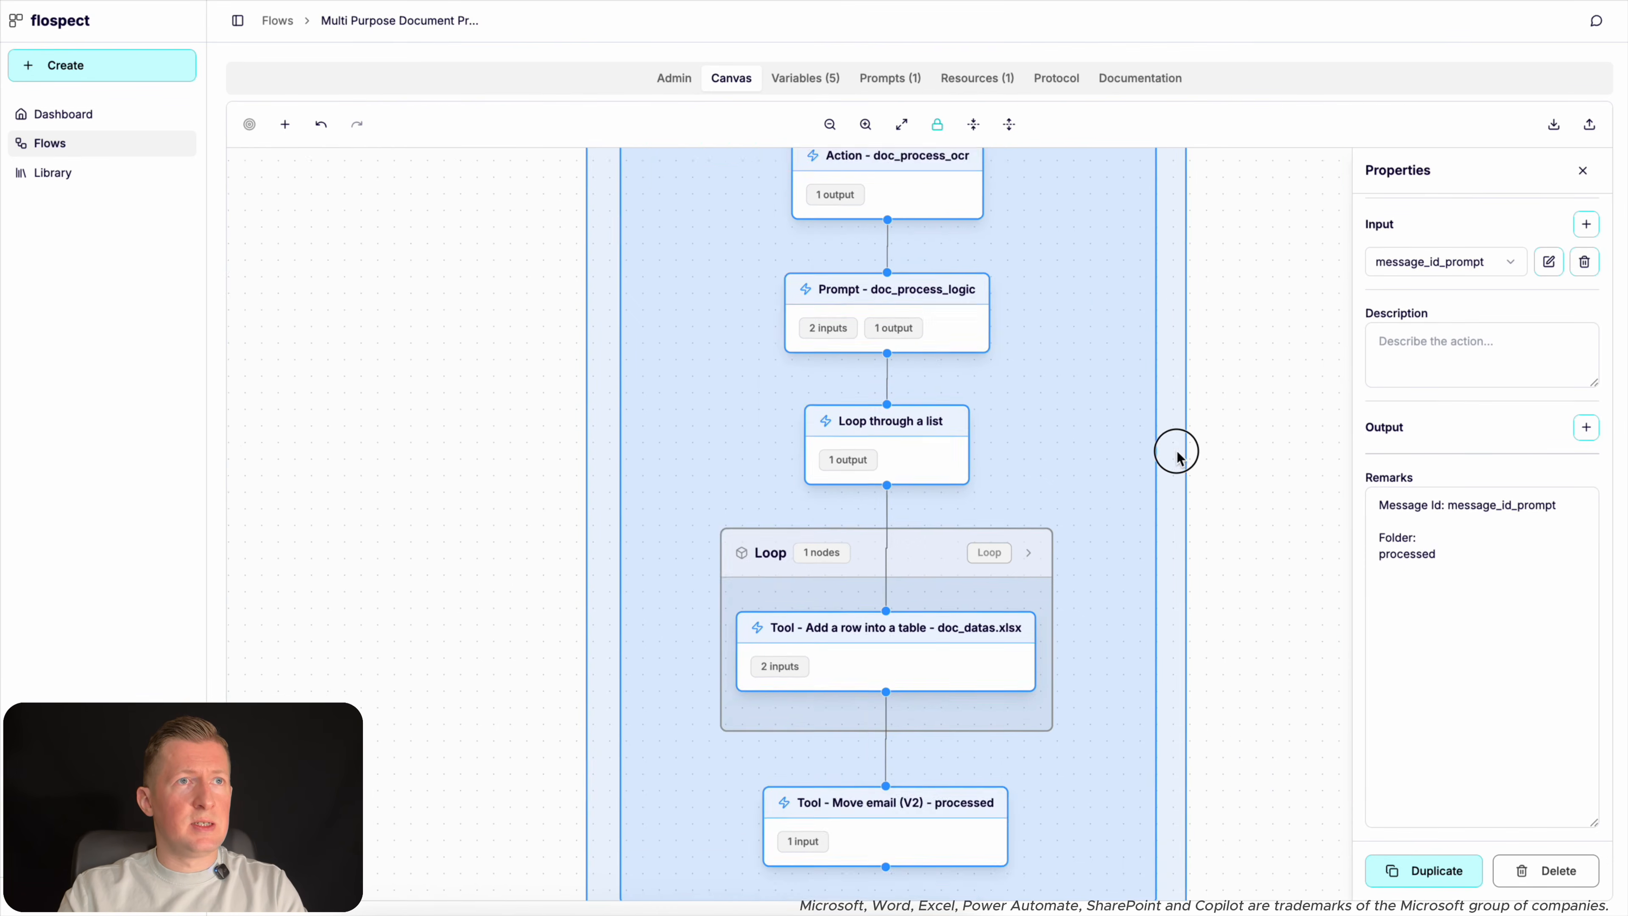
left_click(899, 401)
double_click(899, 400)
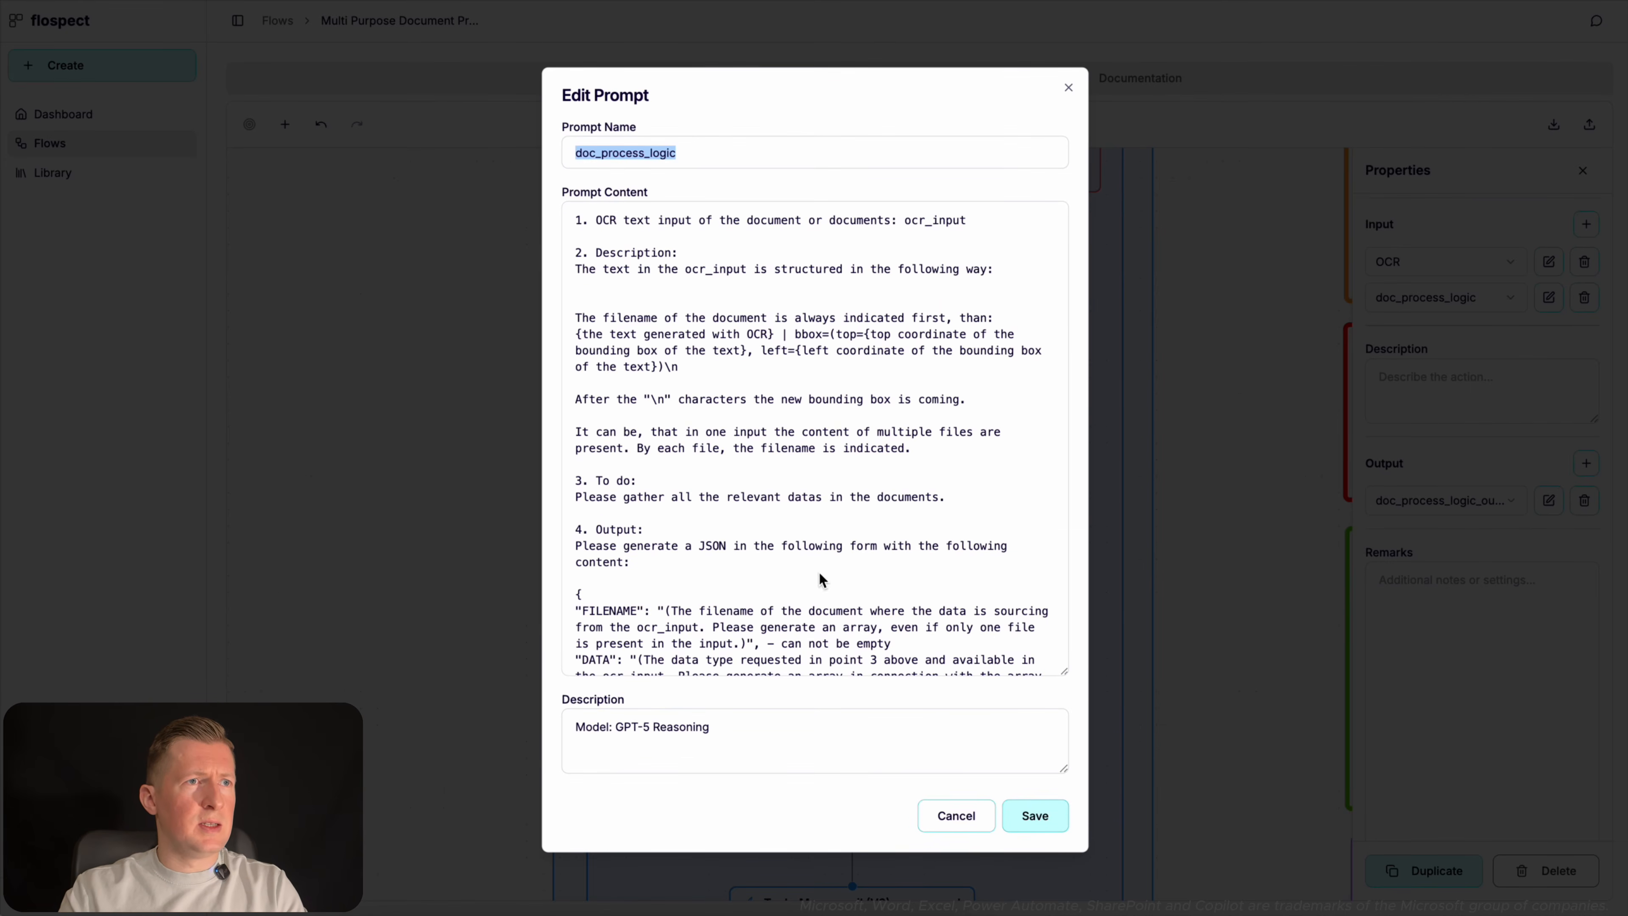
left_click_drag(575, 496, 963, 510)
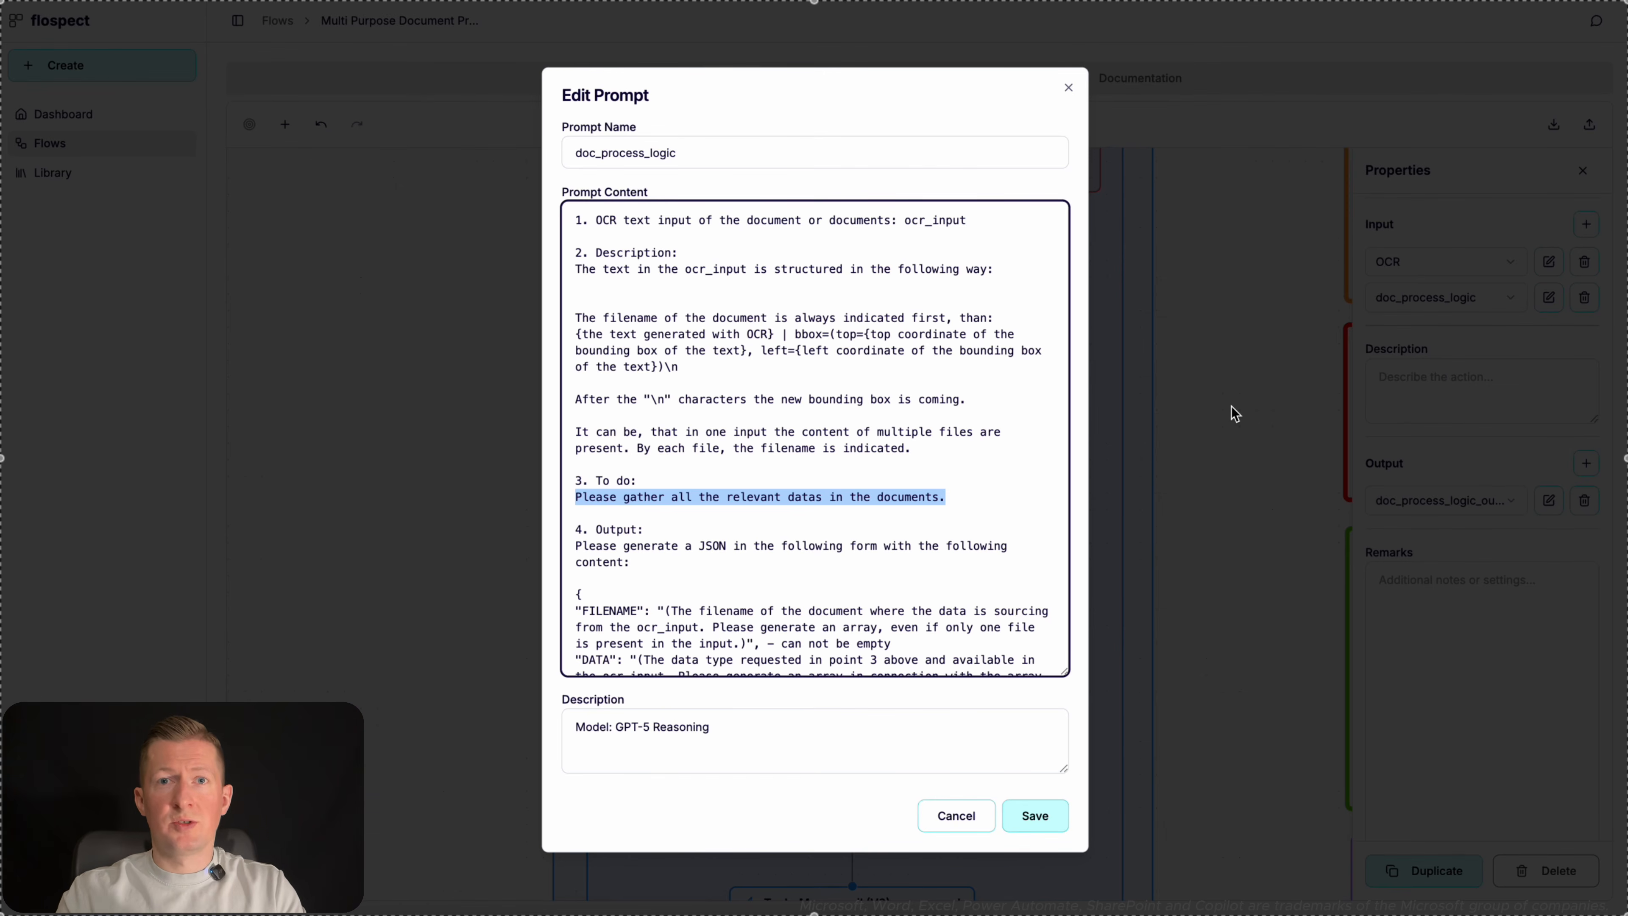
left_click(956, 815)
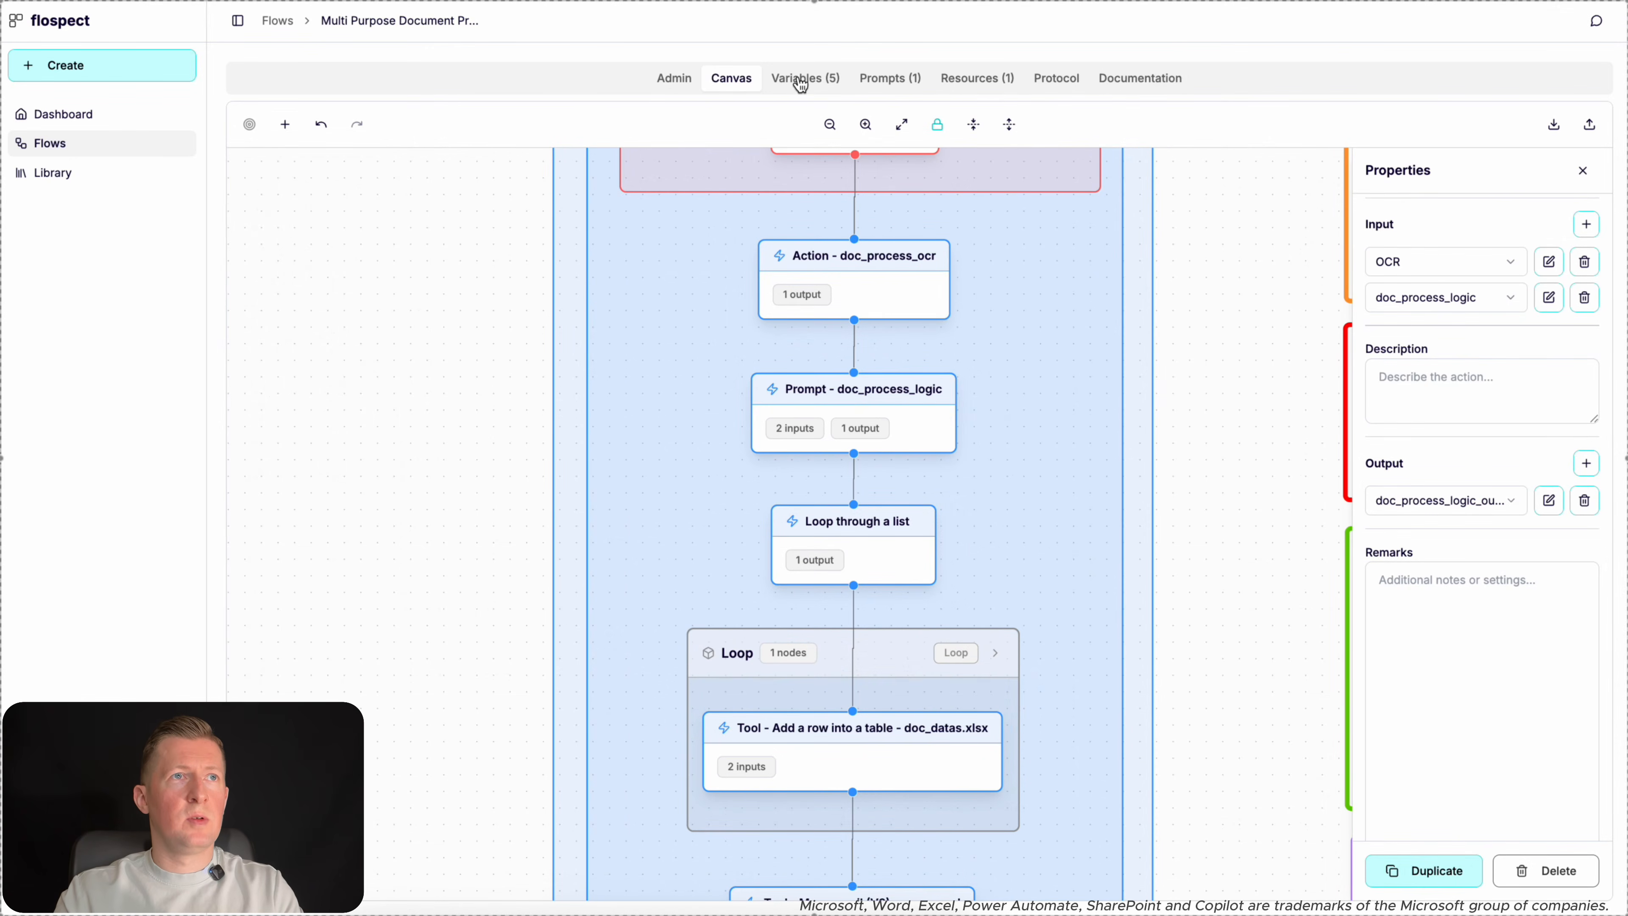
Fit the whole flow on the canvas, close the node properties and look through the flow's variables, prompts and resources.
scroll(836, 363, "down", 5)
left_click(902, 125)
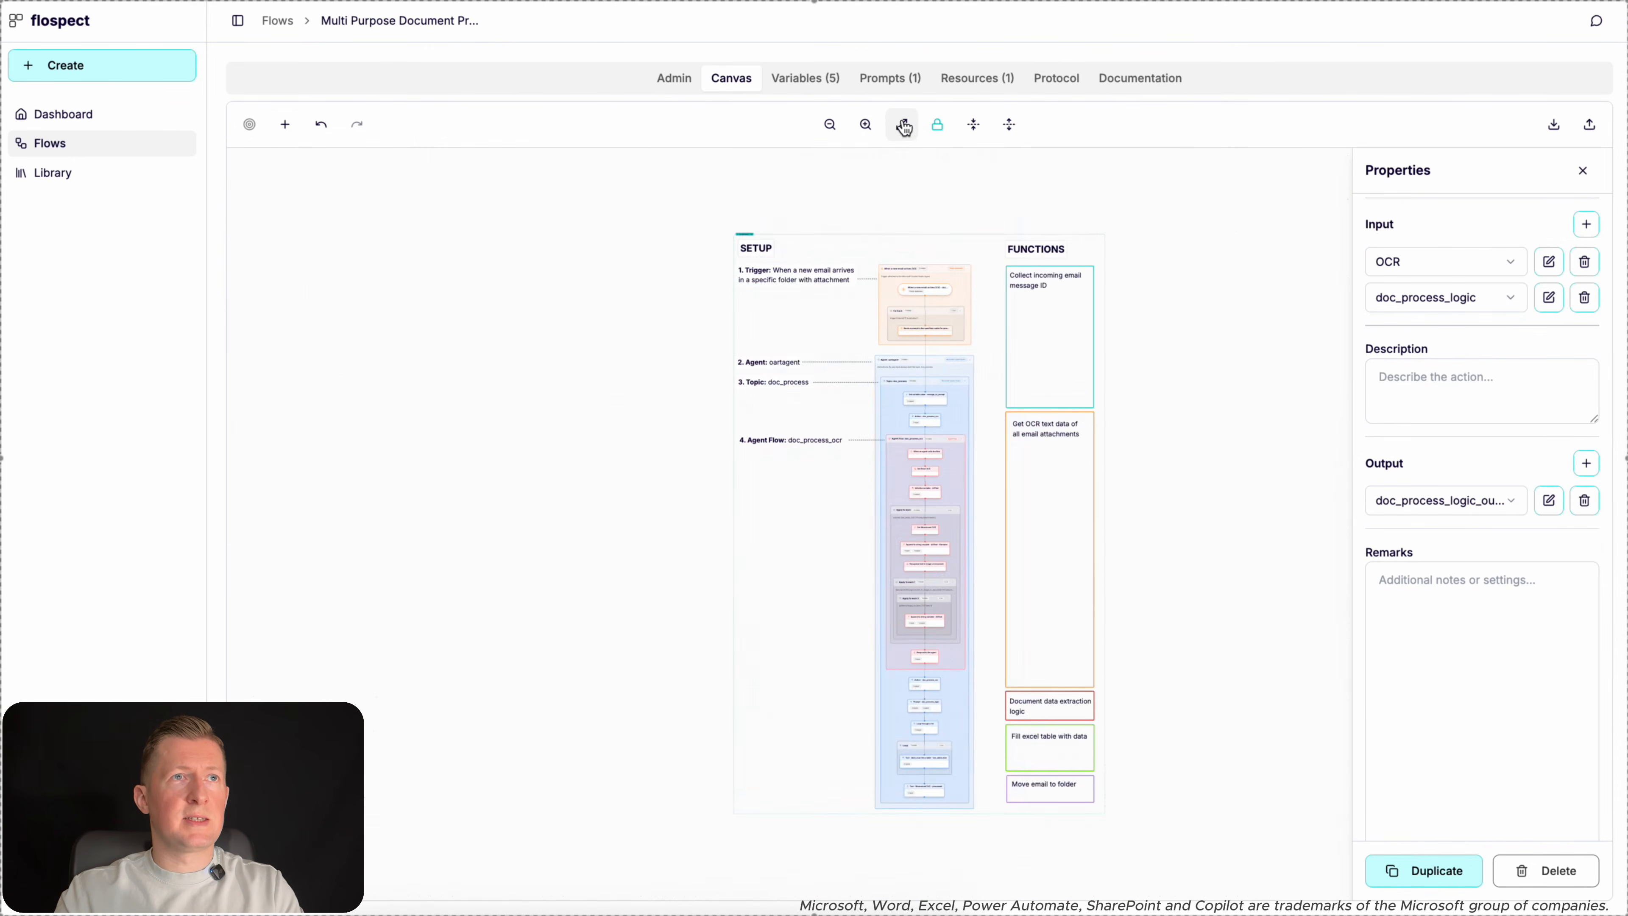
left_click(1582, 170)
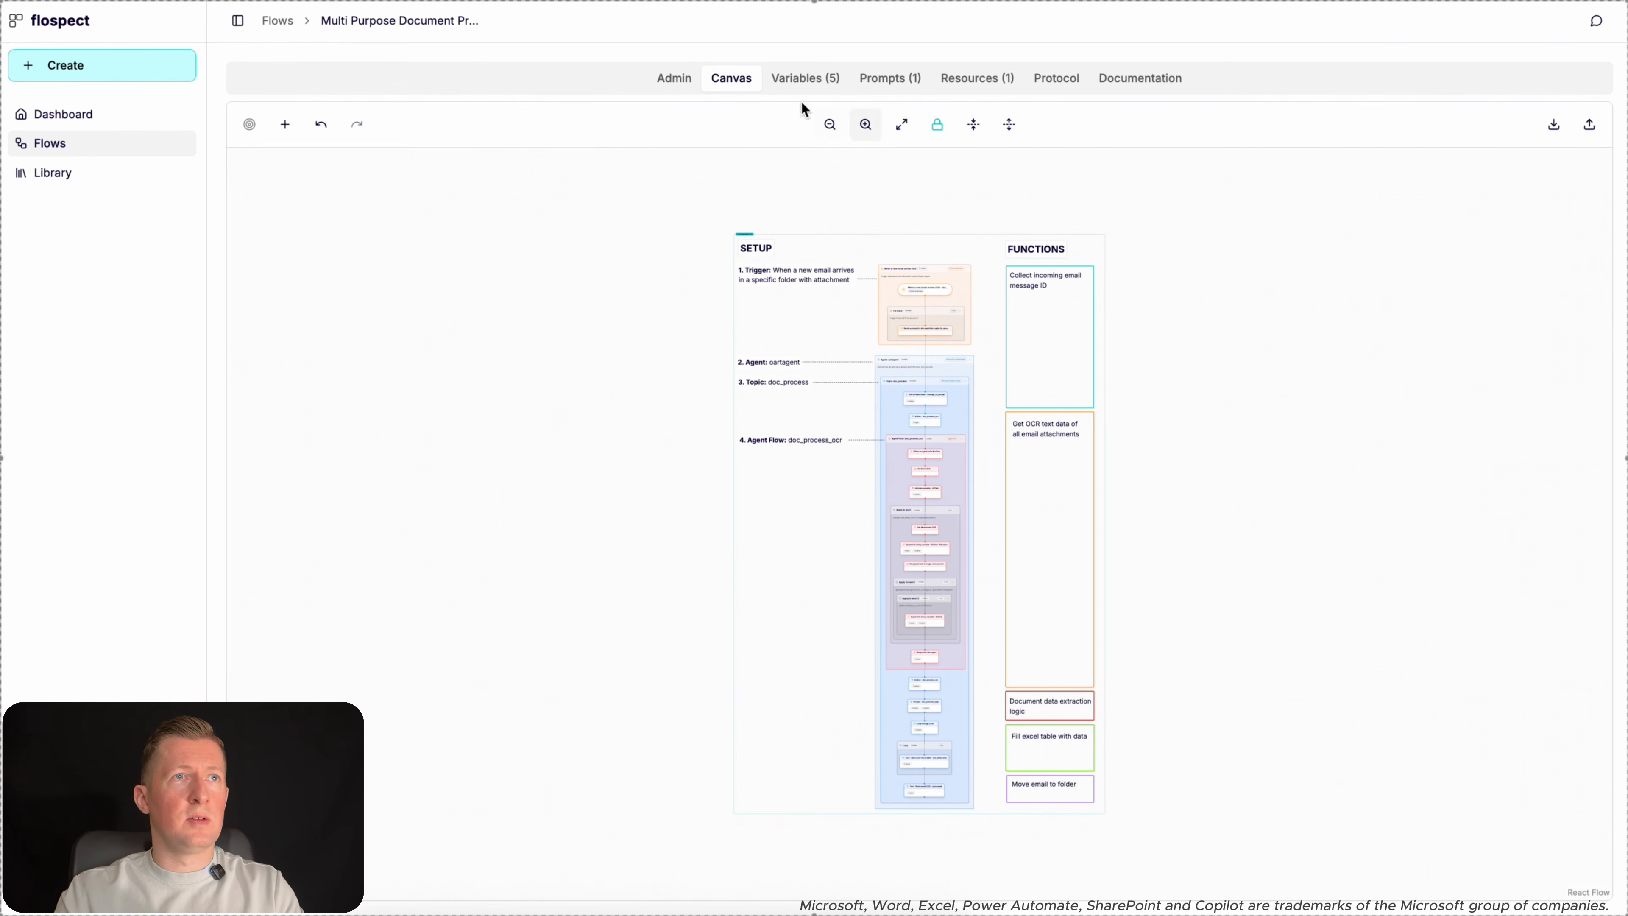
left_click(805, 78)
left_click(887, 85)
left_click(961, 80)
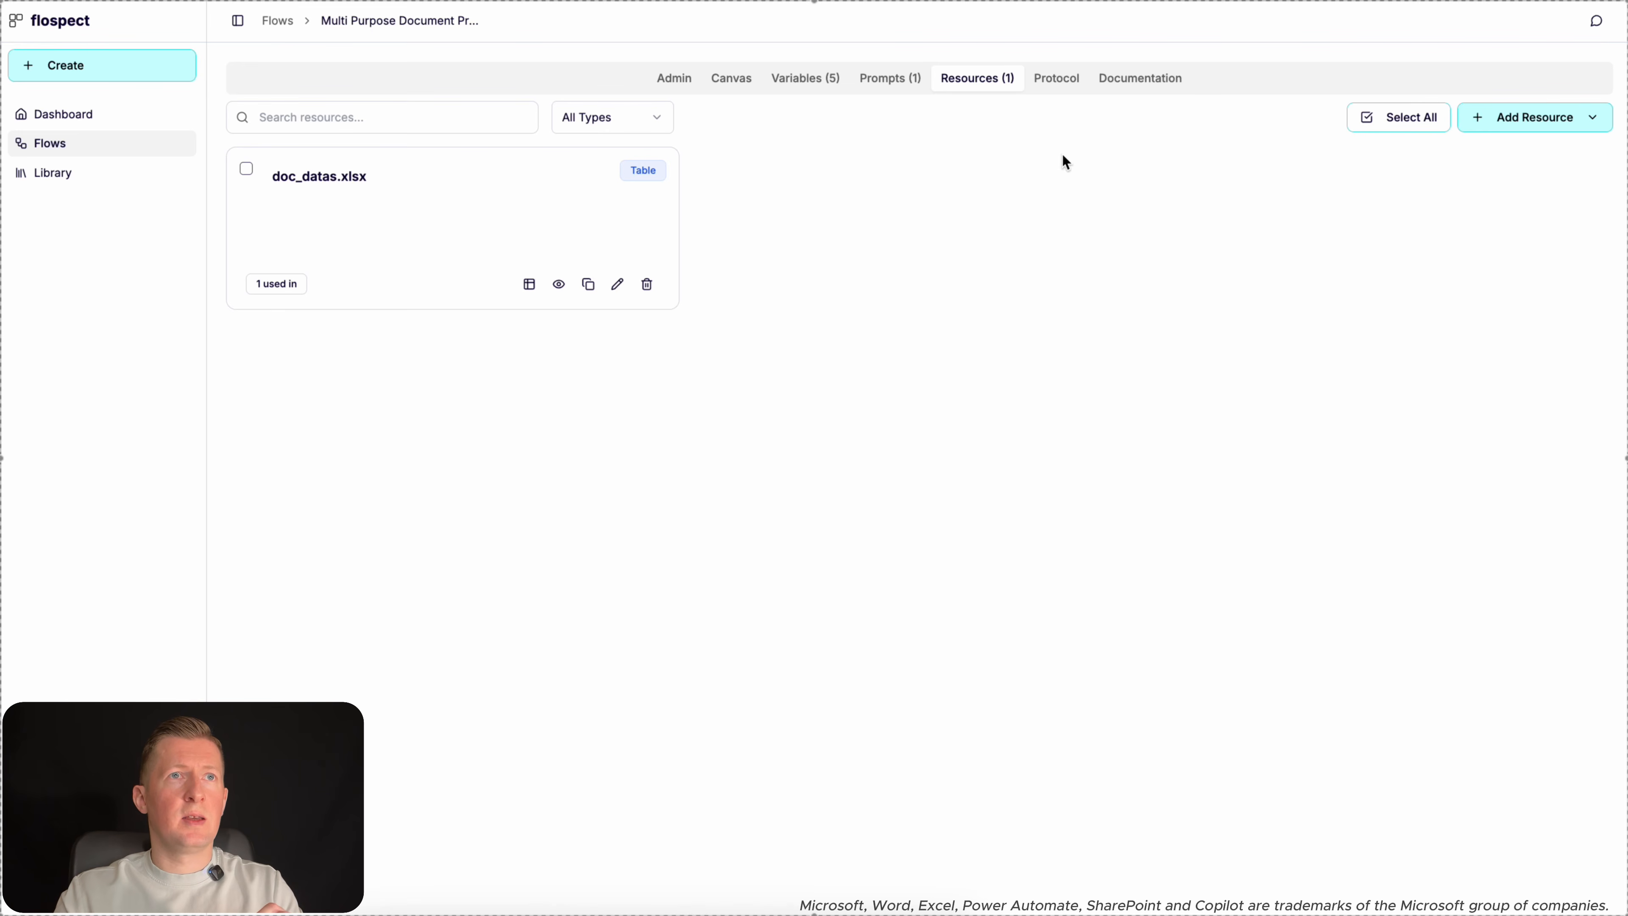
Generate documentation for the flow with AI, using the Default template from the Document Templates collection.
left_click(1145, 82)
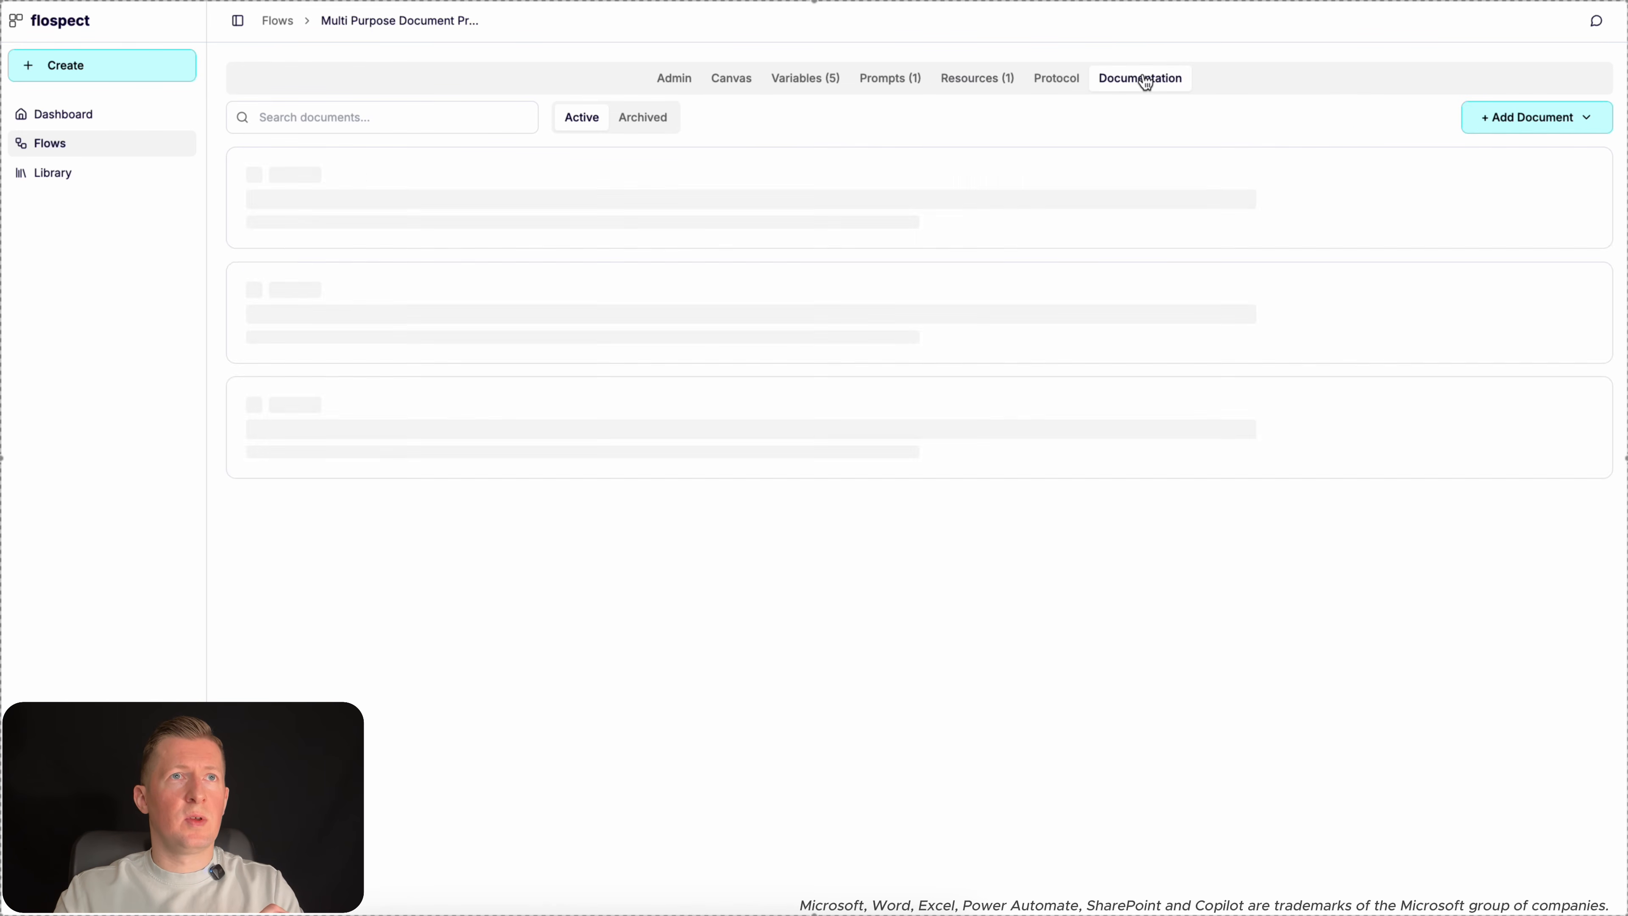
left_click(1512, 108)
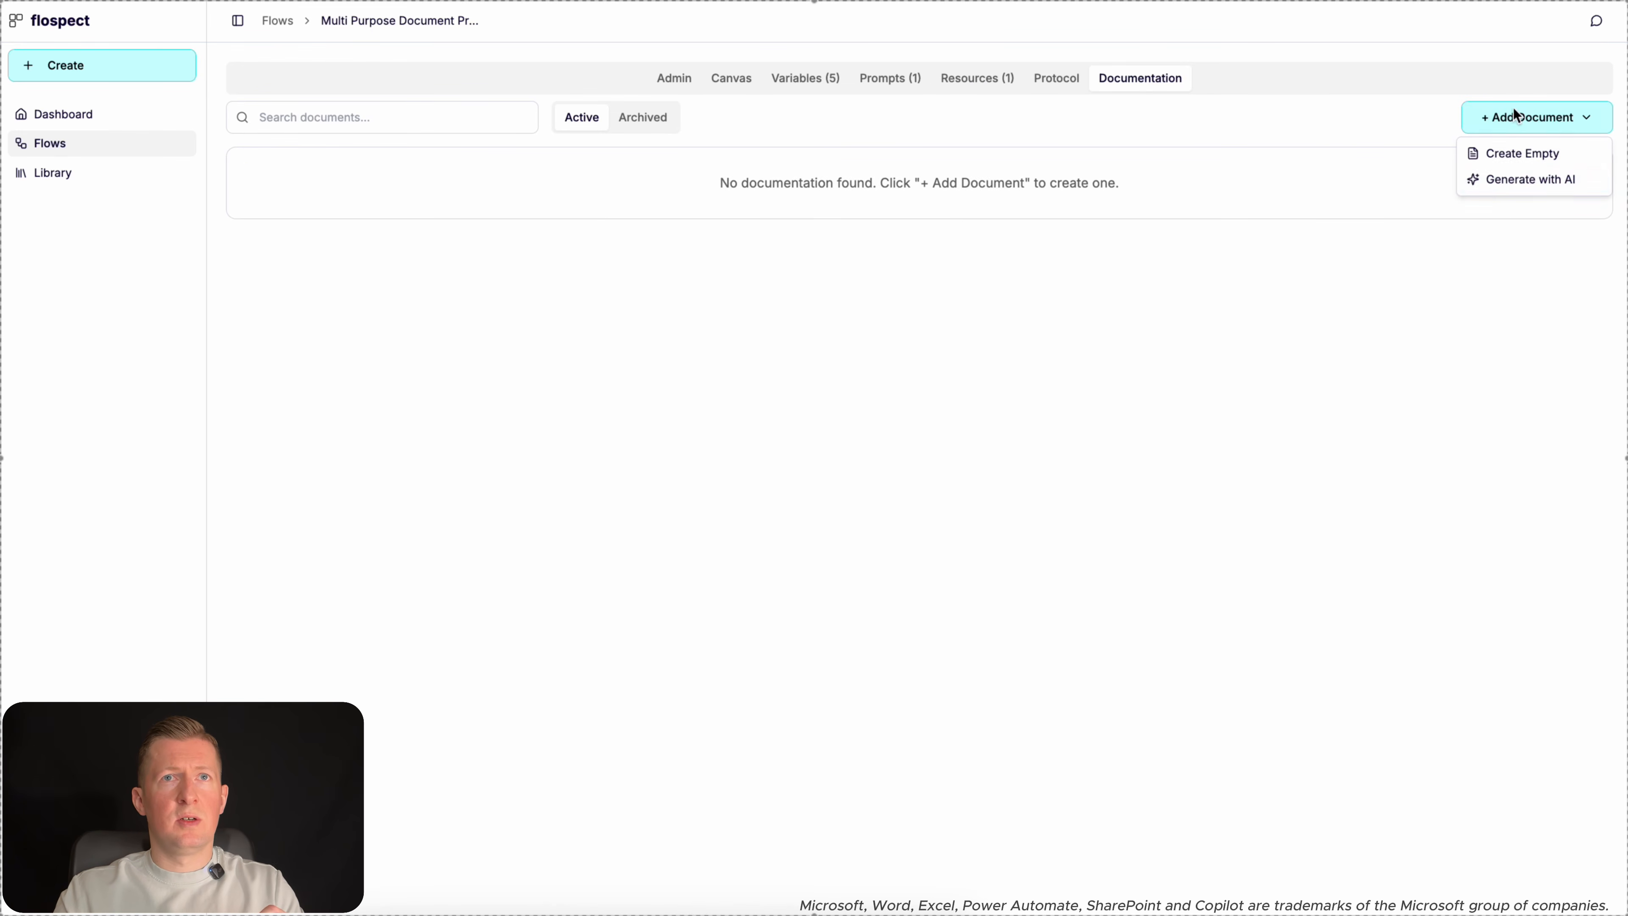
left_click(1509, 182)
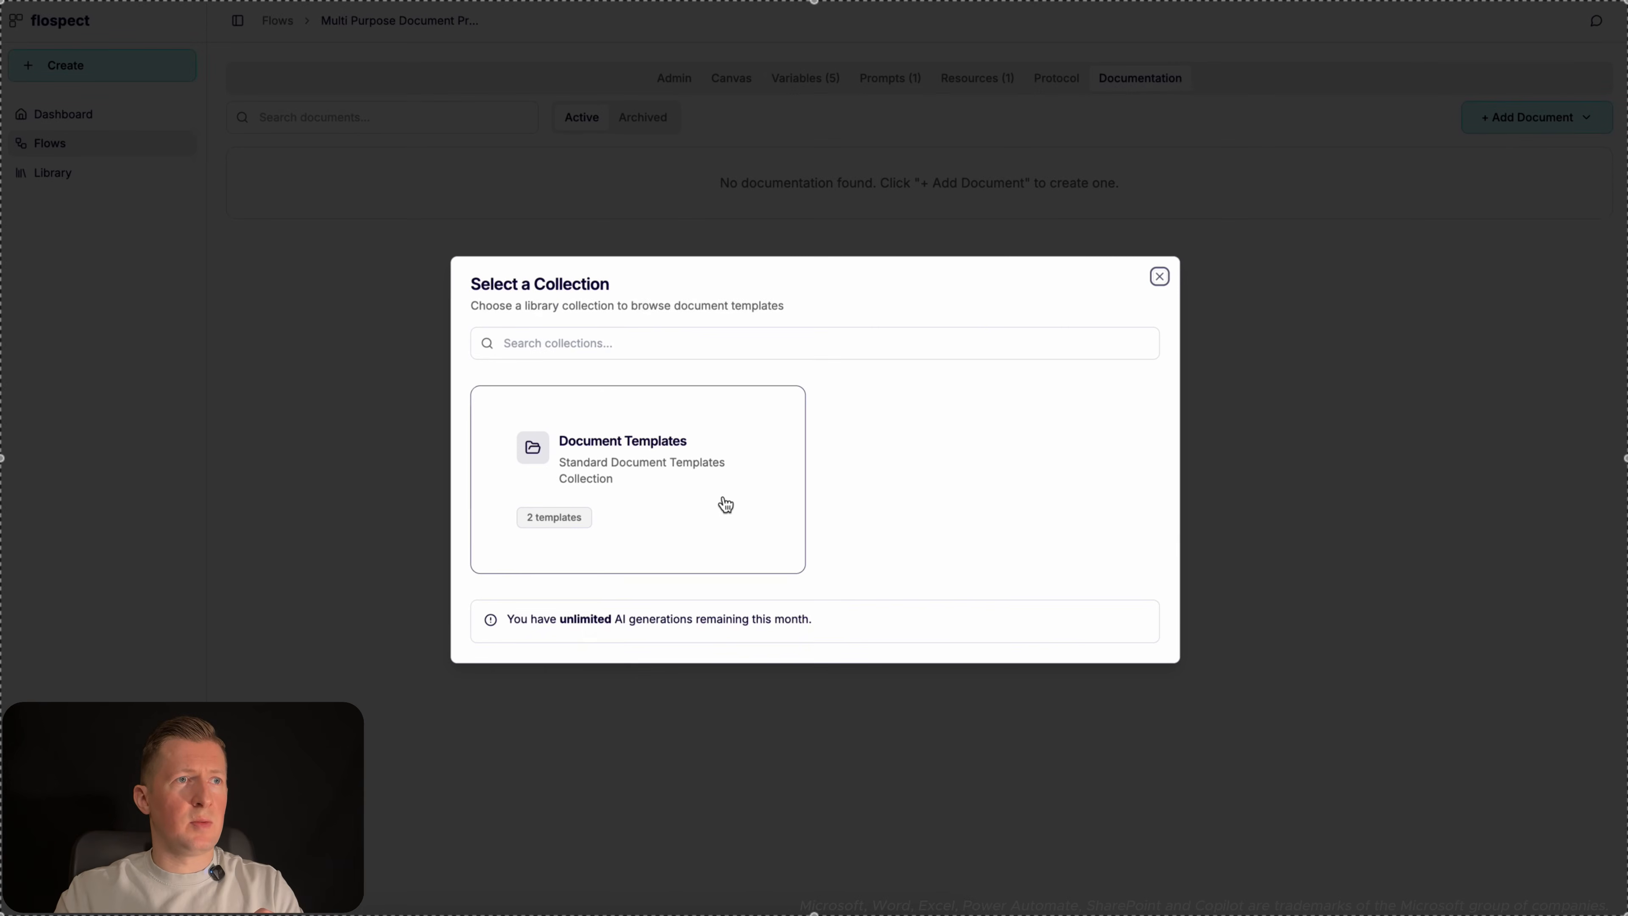
left_click(723, 506)
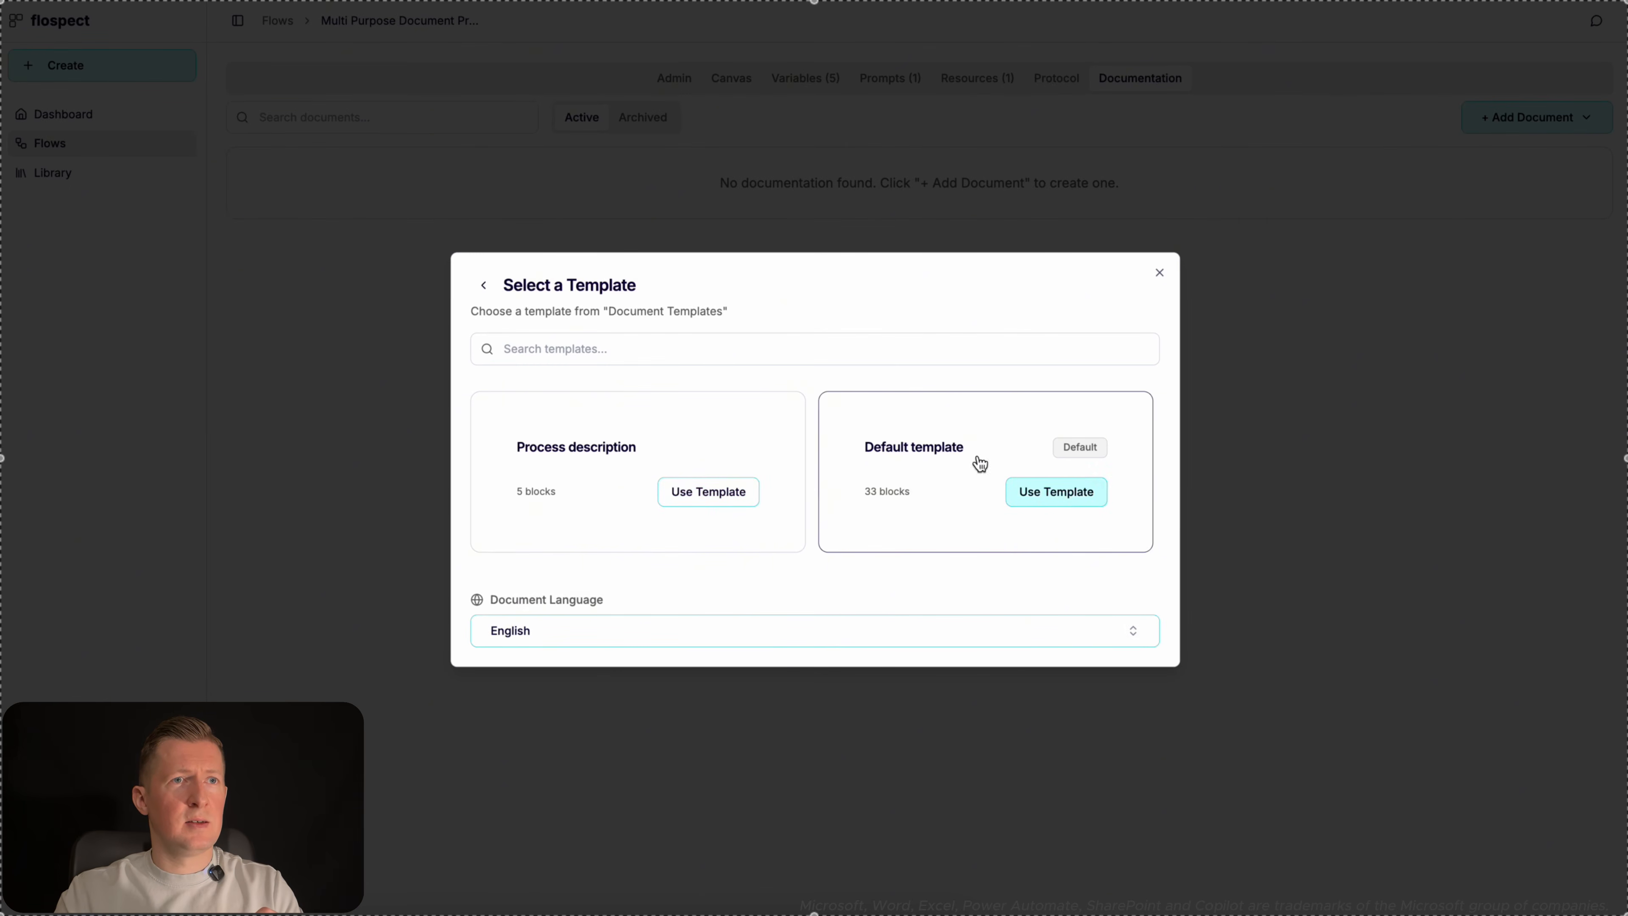
left_click(963, 444)
scroll(918, 551, "down", 3)
scroll(918, 559, "down", 12)
left_click(1058, 747)
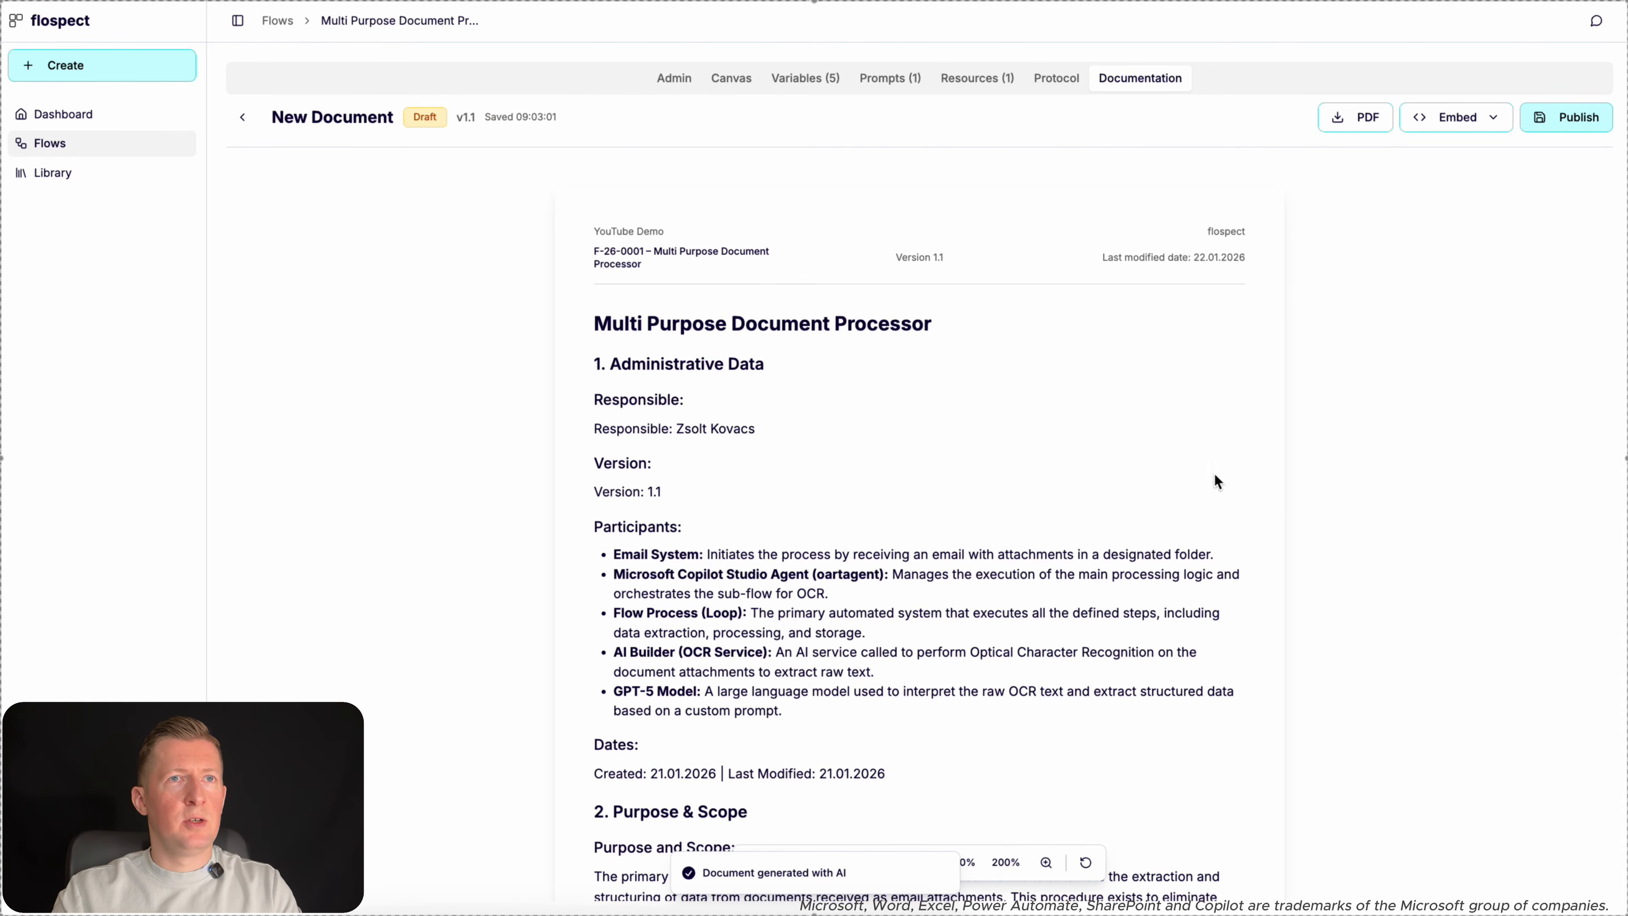
Read through the generated Multi Purpose Document Processor document from the participants to the review cadence.
scroll(1350, 605, "down", 7)
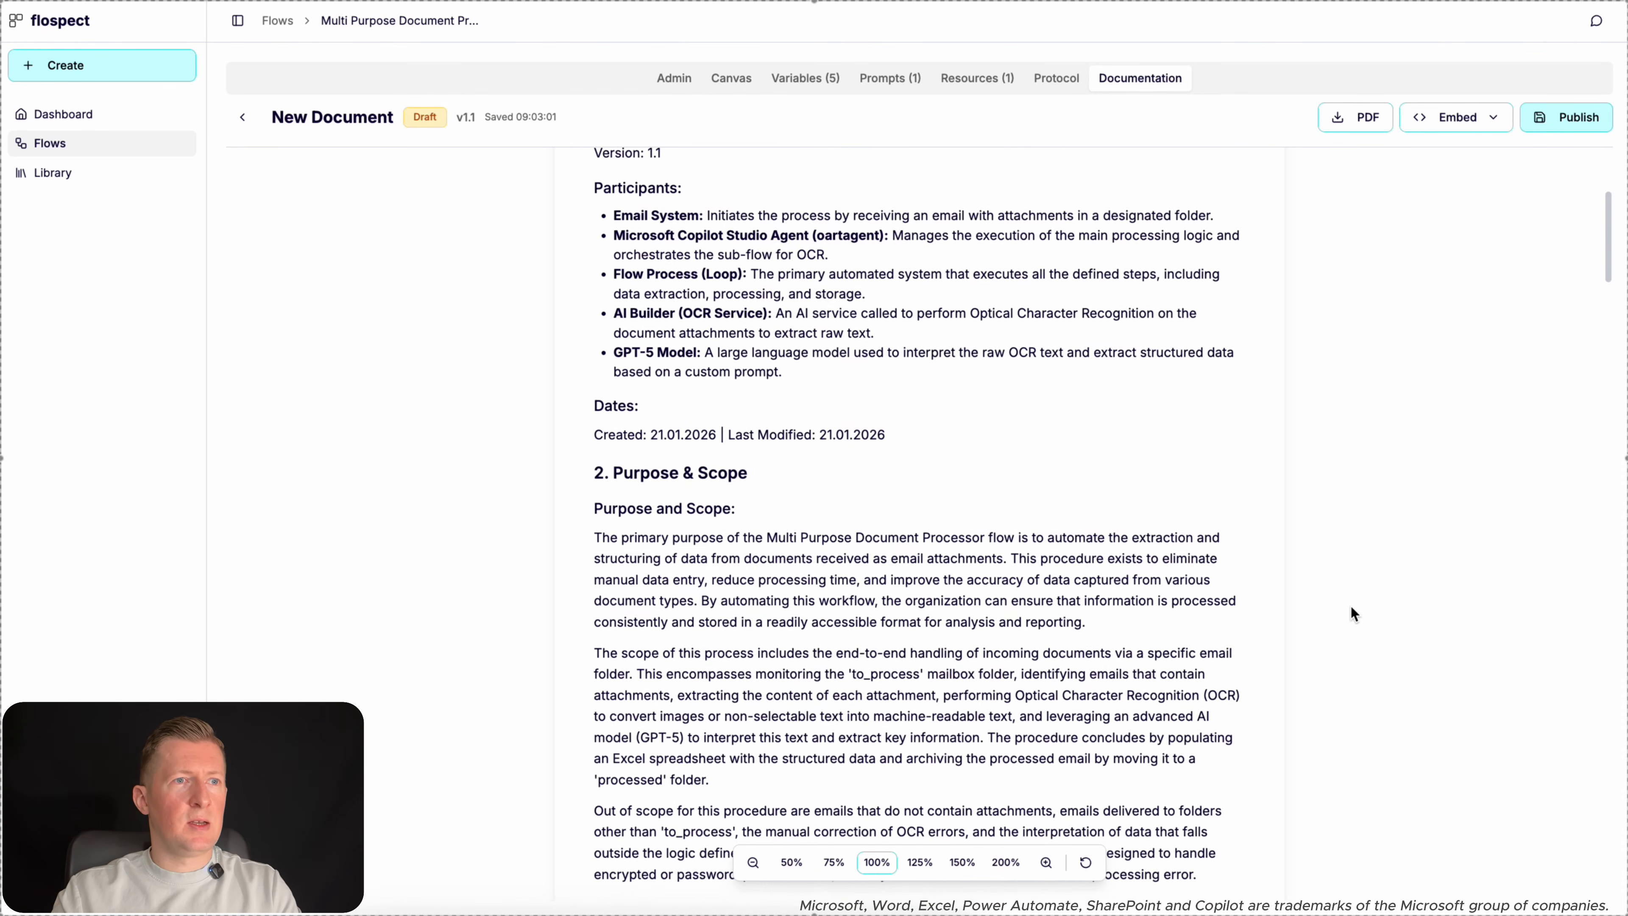
scroll(1350, 606, "down", 9)
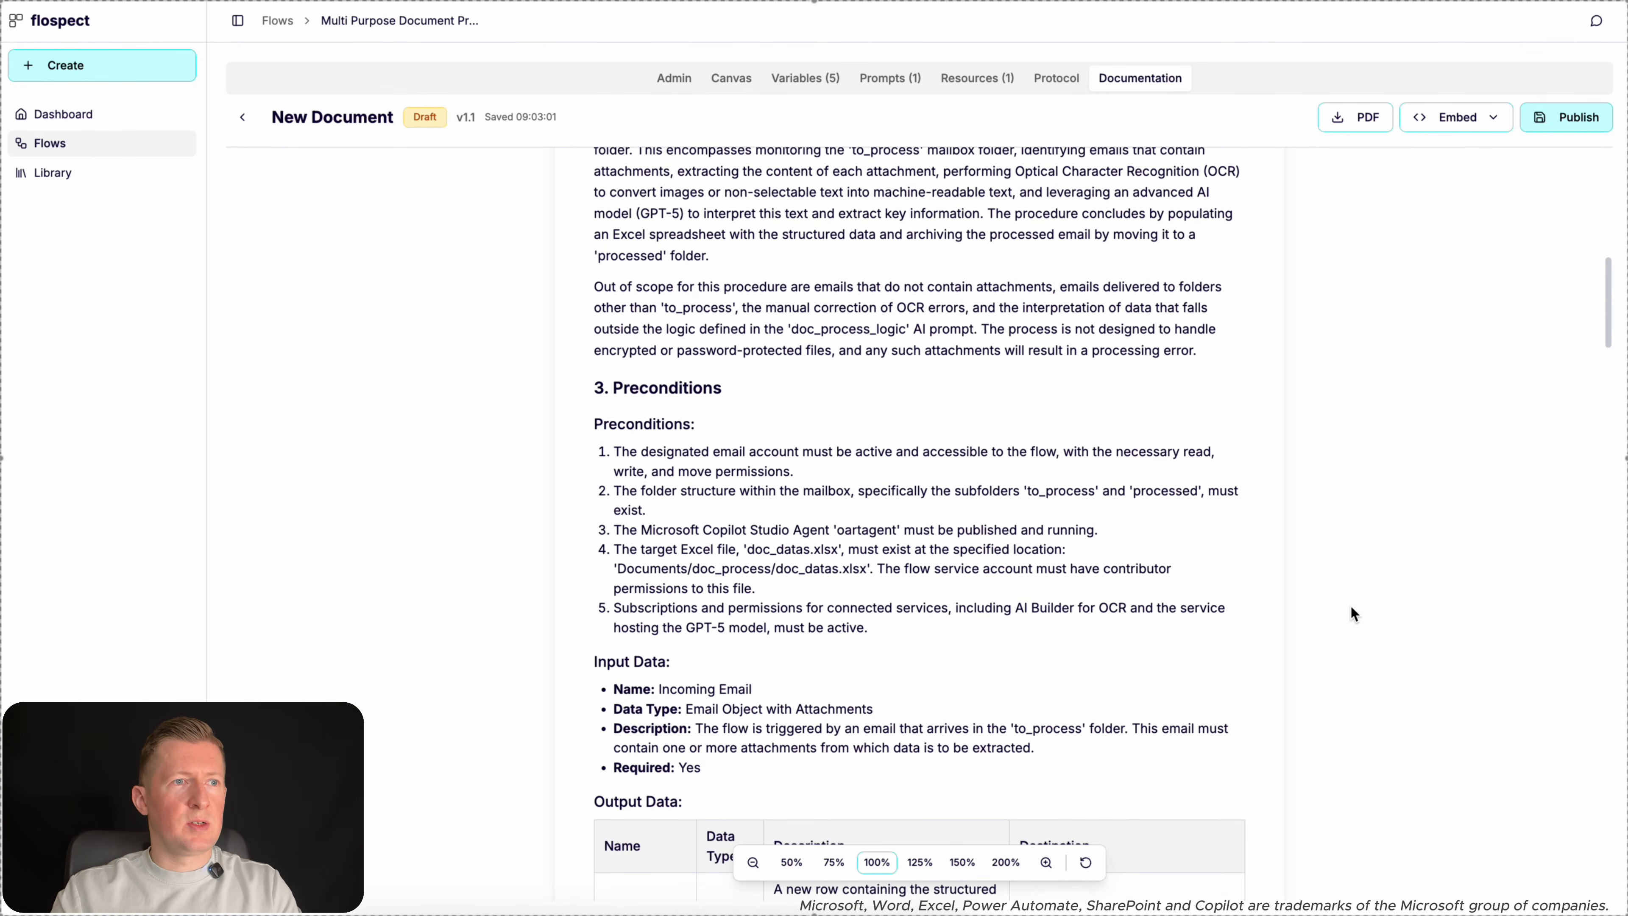
scroll(1352, 613, "down", 9)
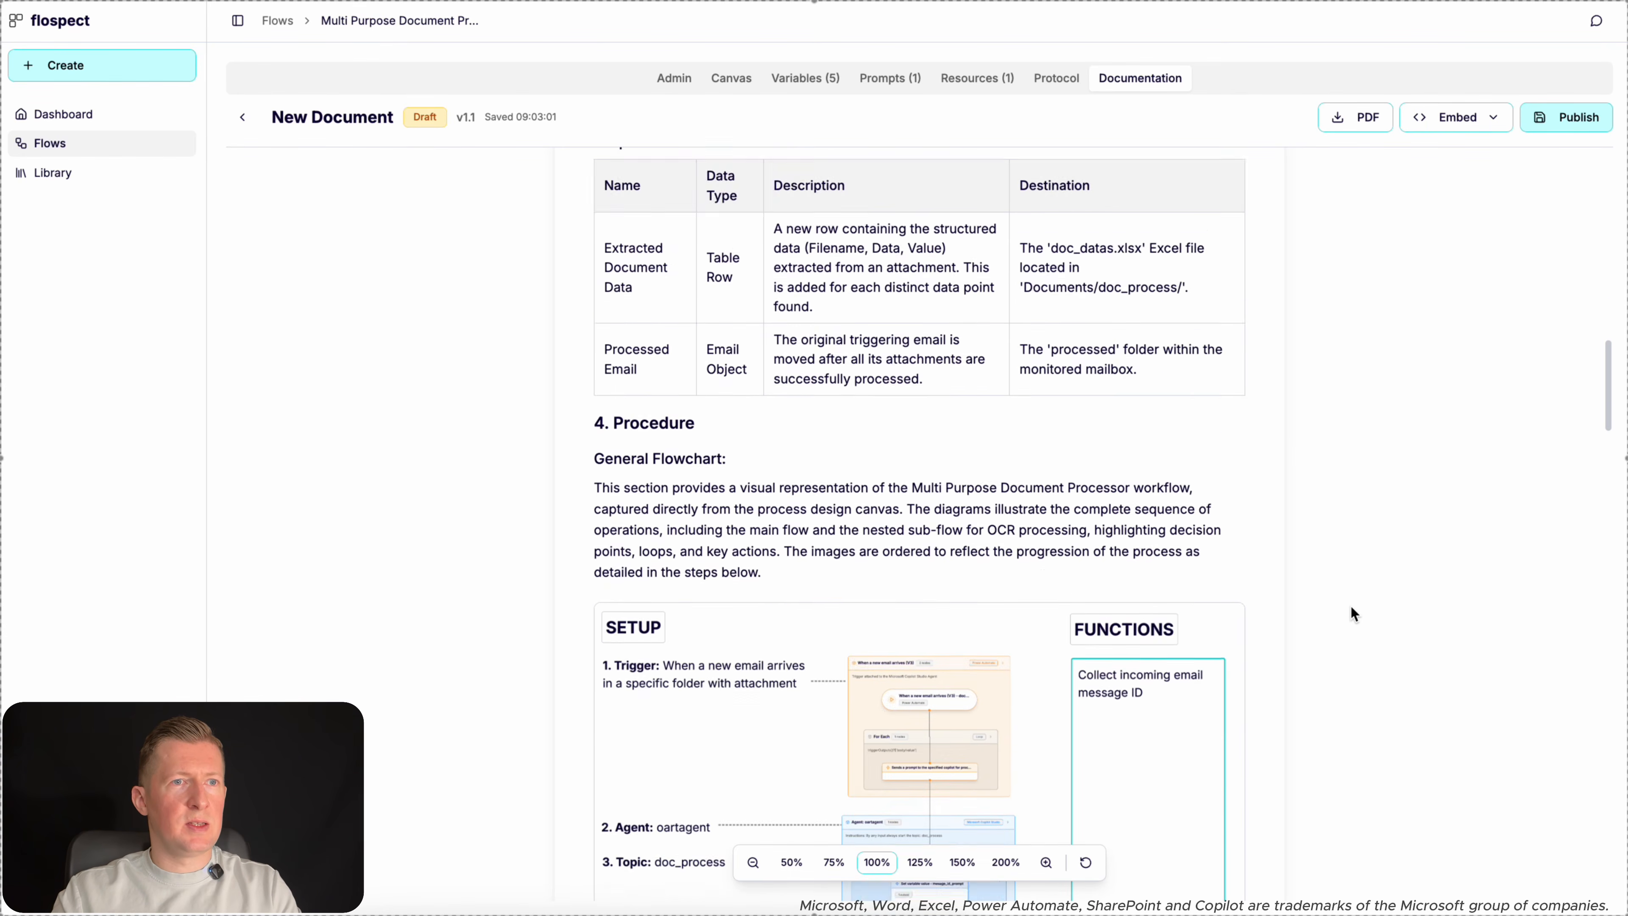
scroll(1352, 613, "down", 3)
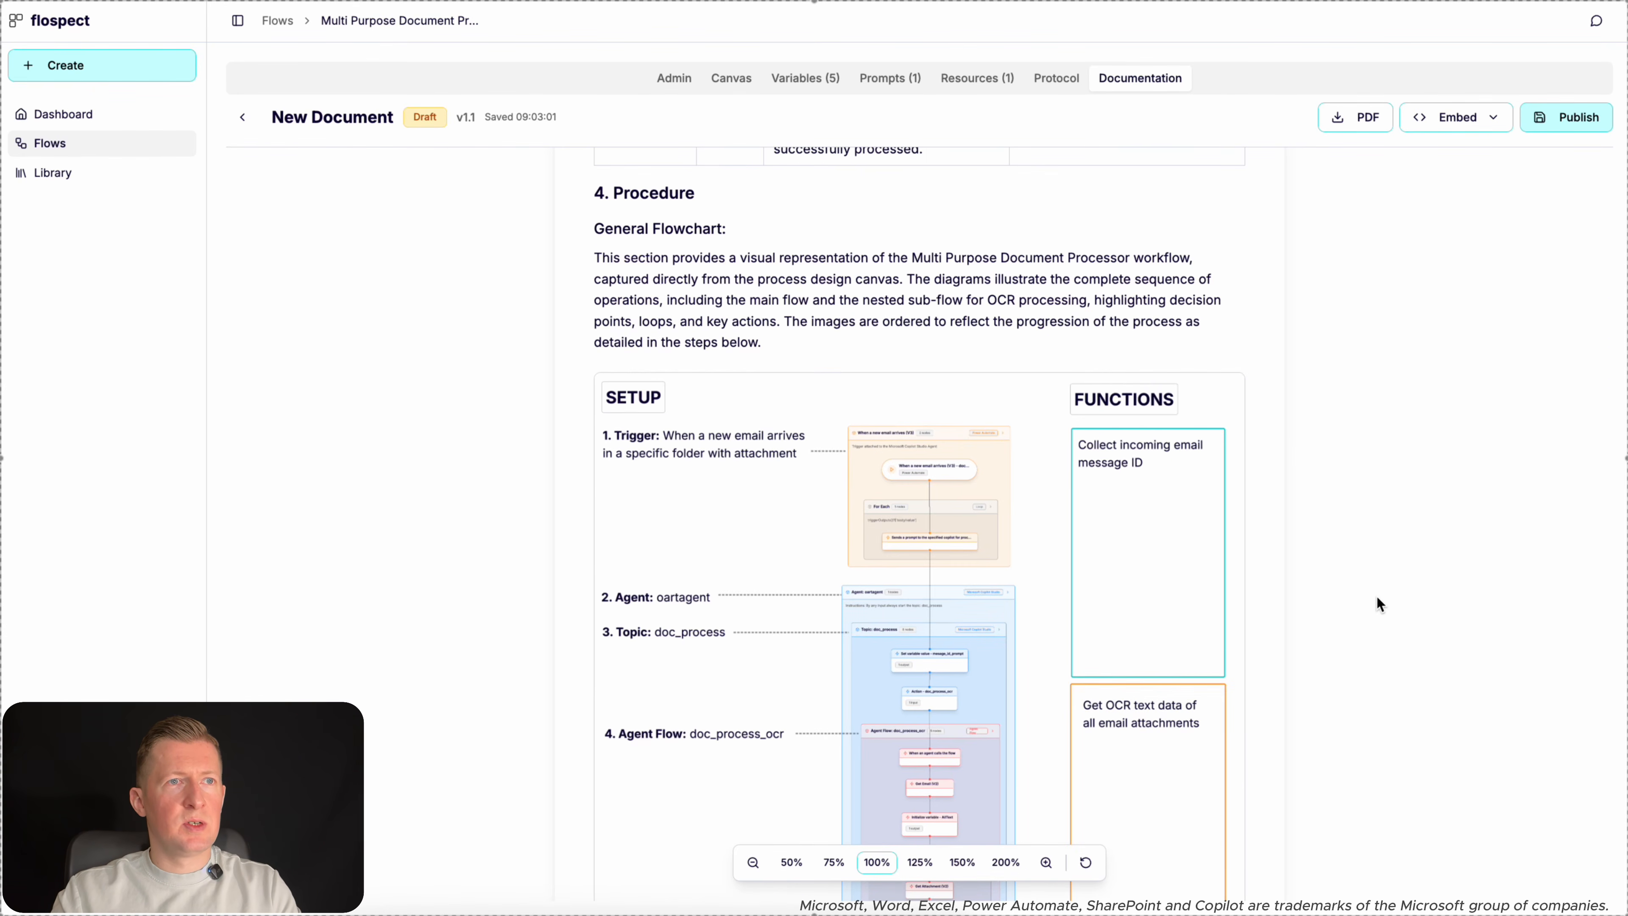
scroll(1377, 599, "down", 2)
scroll(1377, 602, "down", 6)
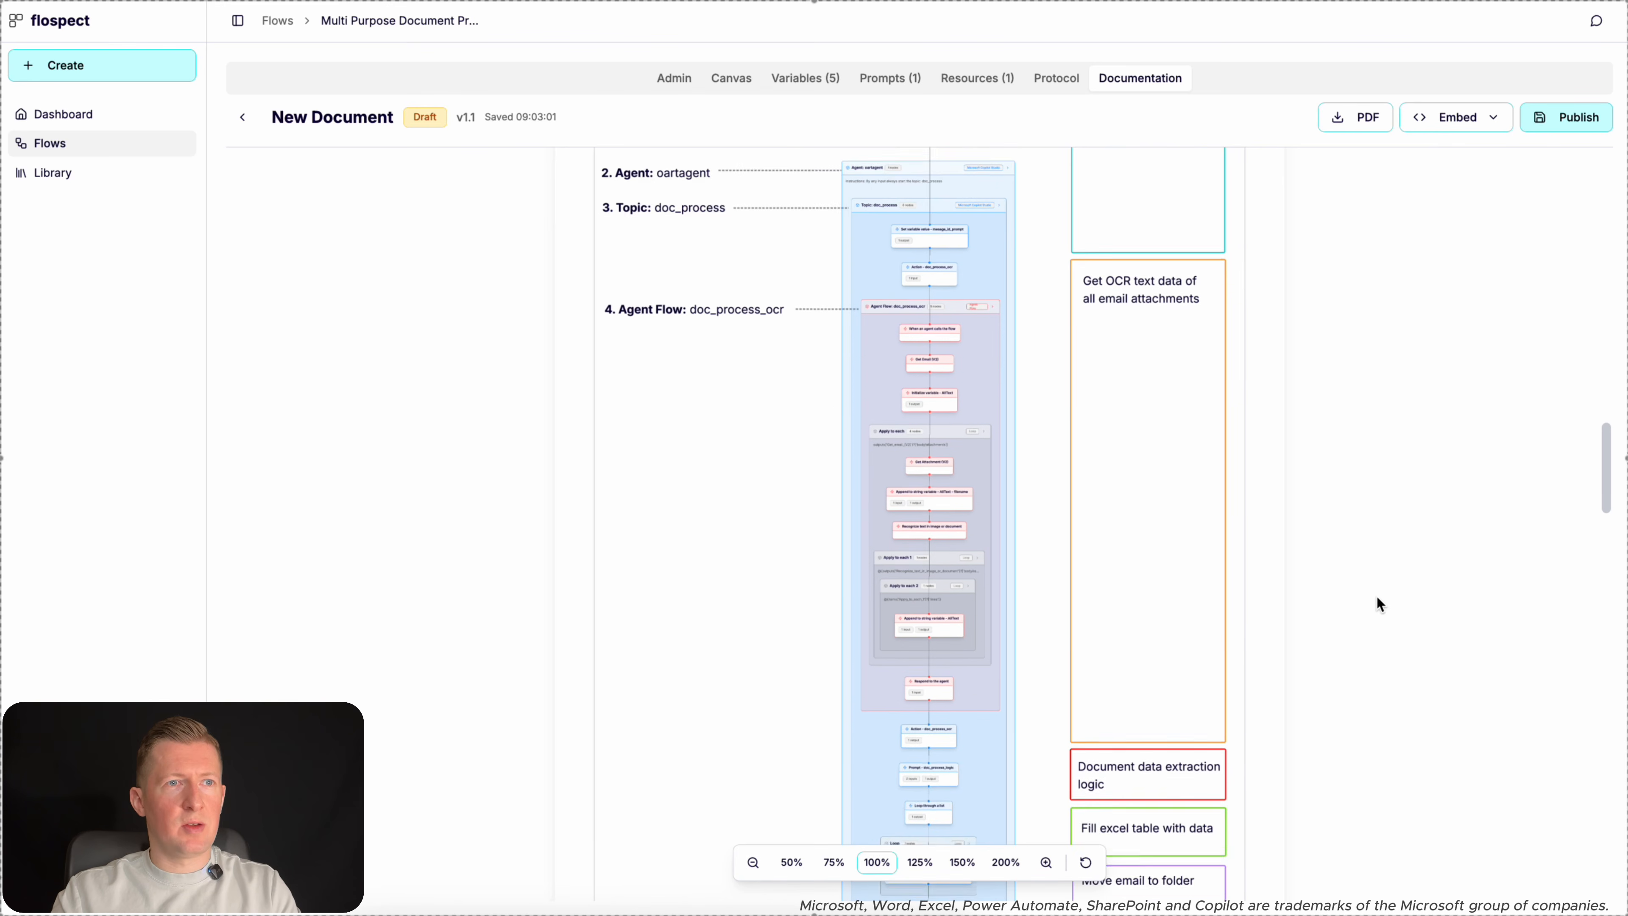
scroll(1377, 602, "down", 10)
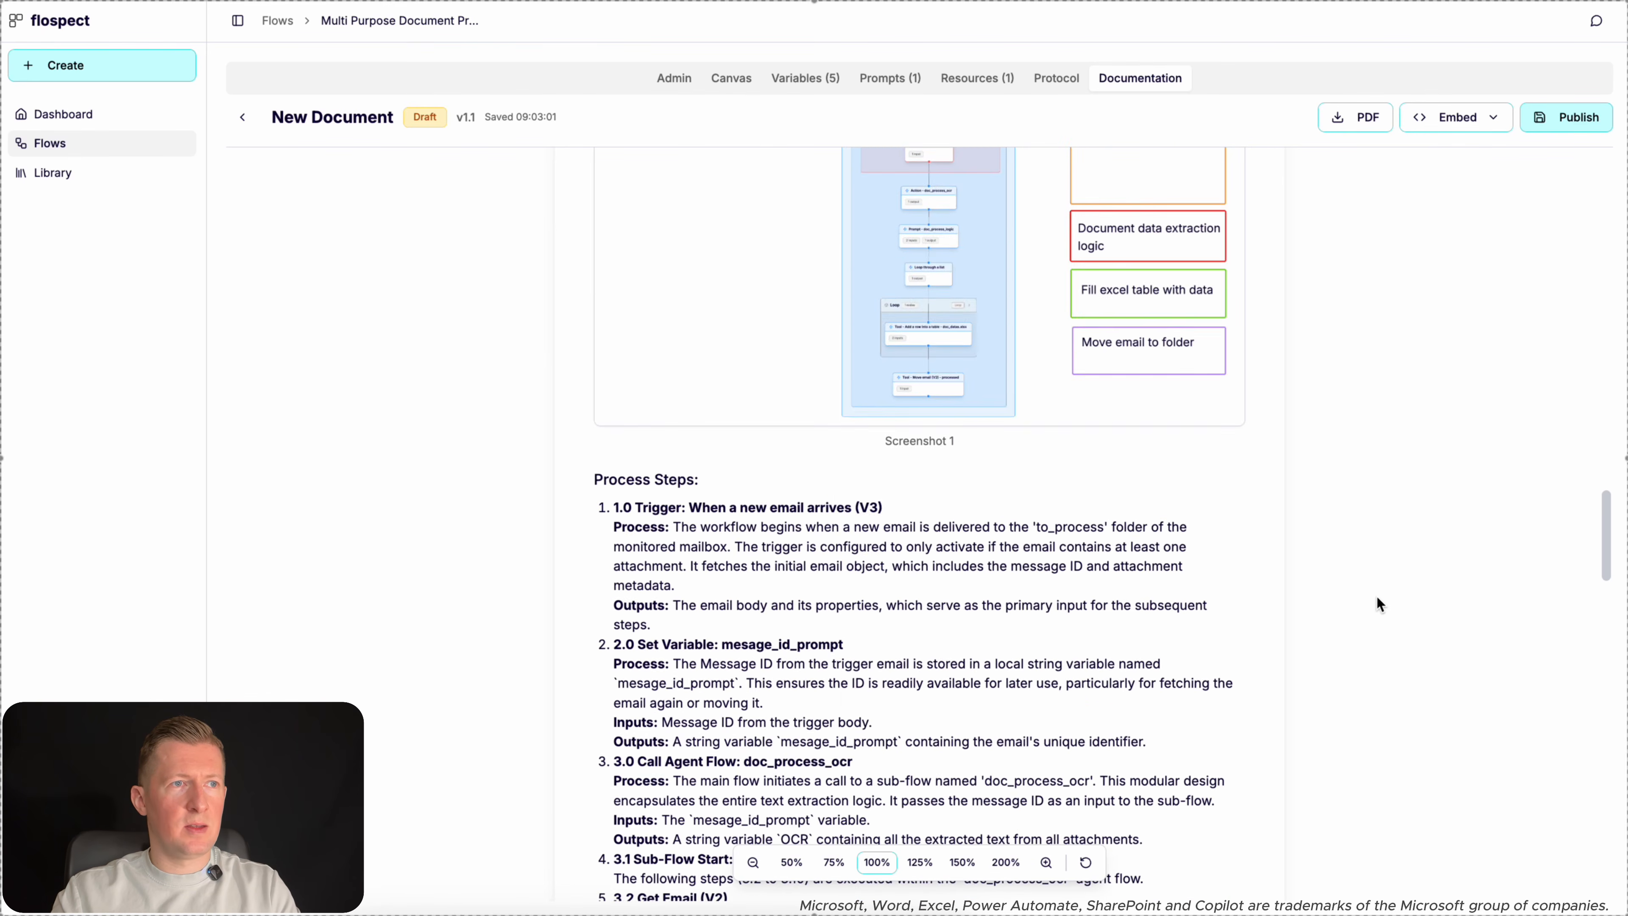
scroll(1377, 602, "down", 16)
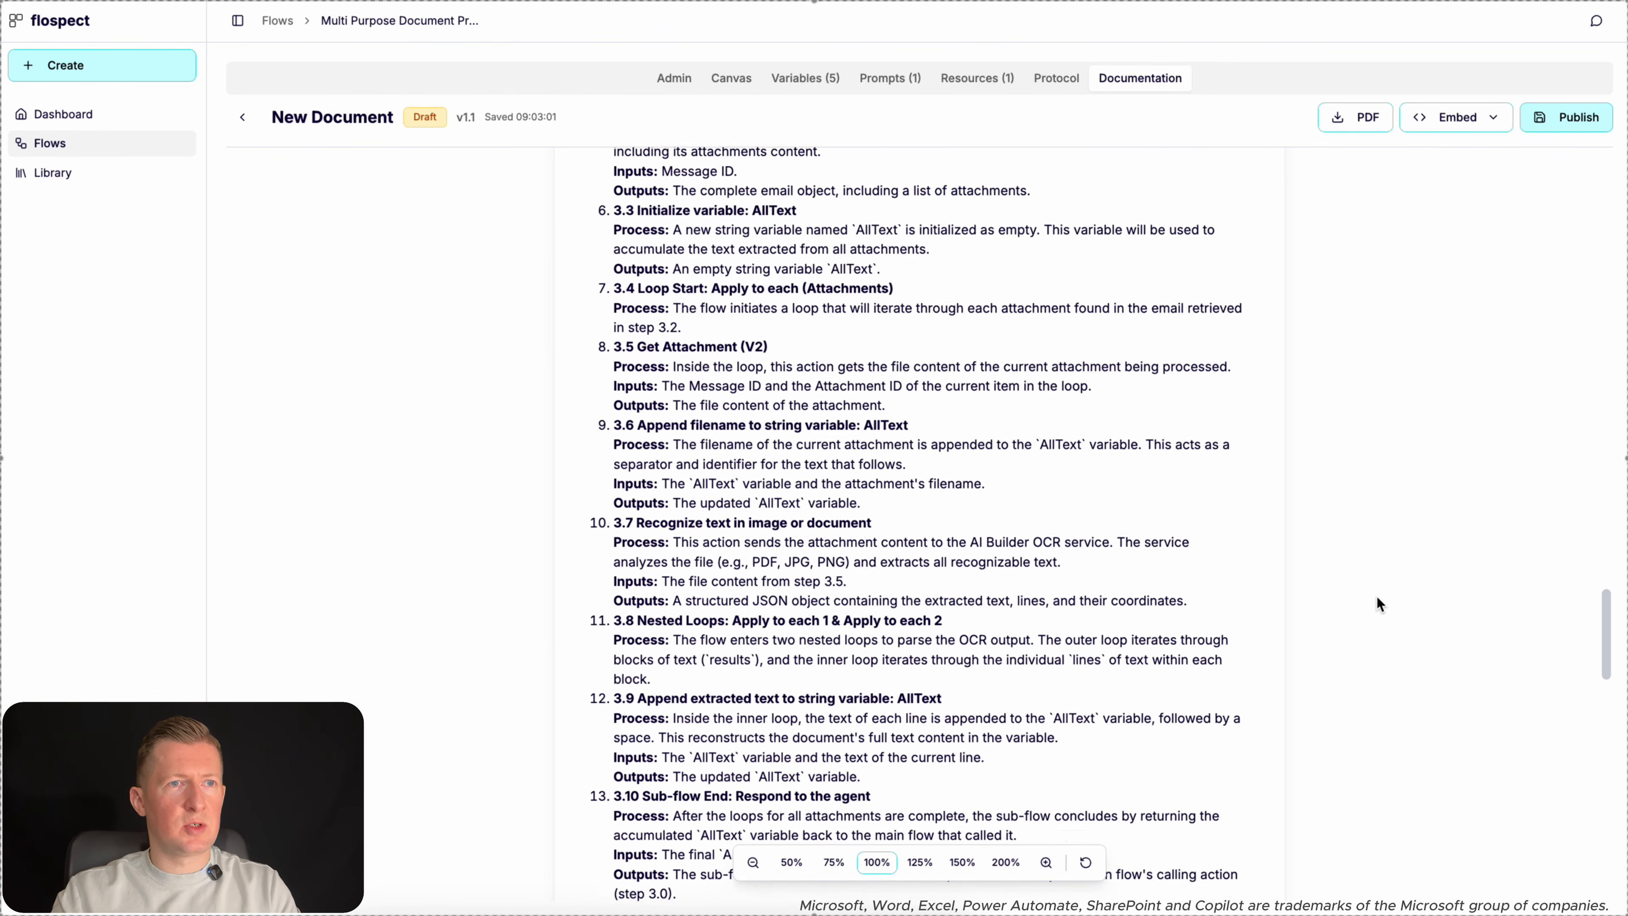
scroll(1377, 601, "down", 14)
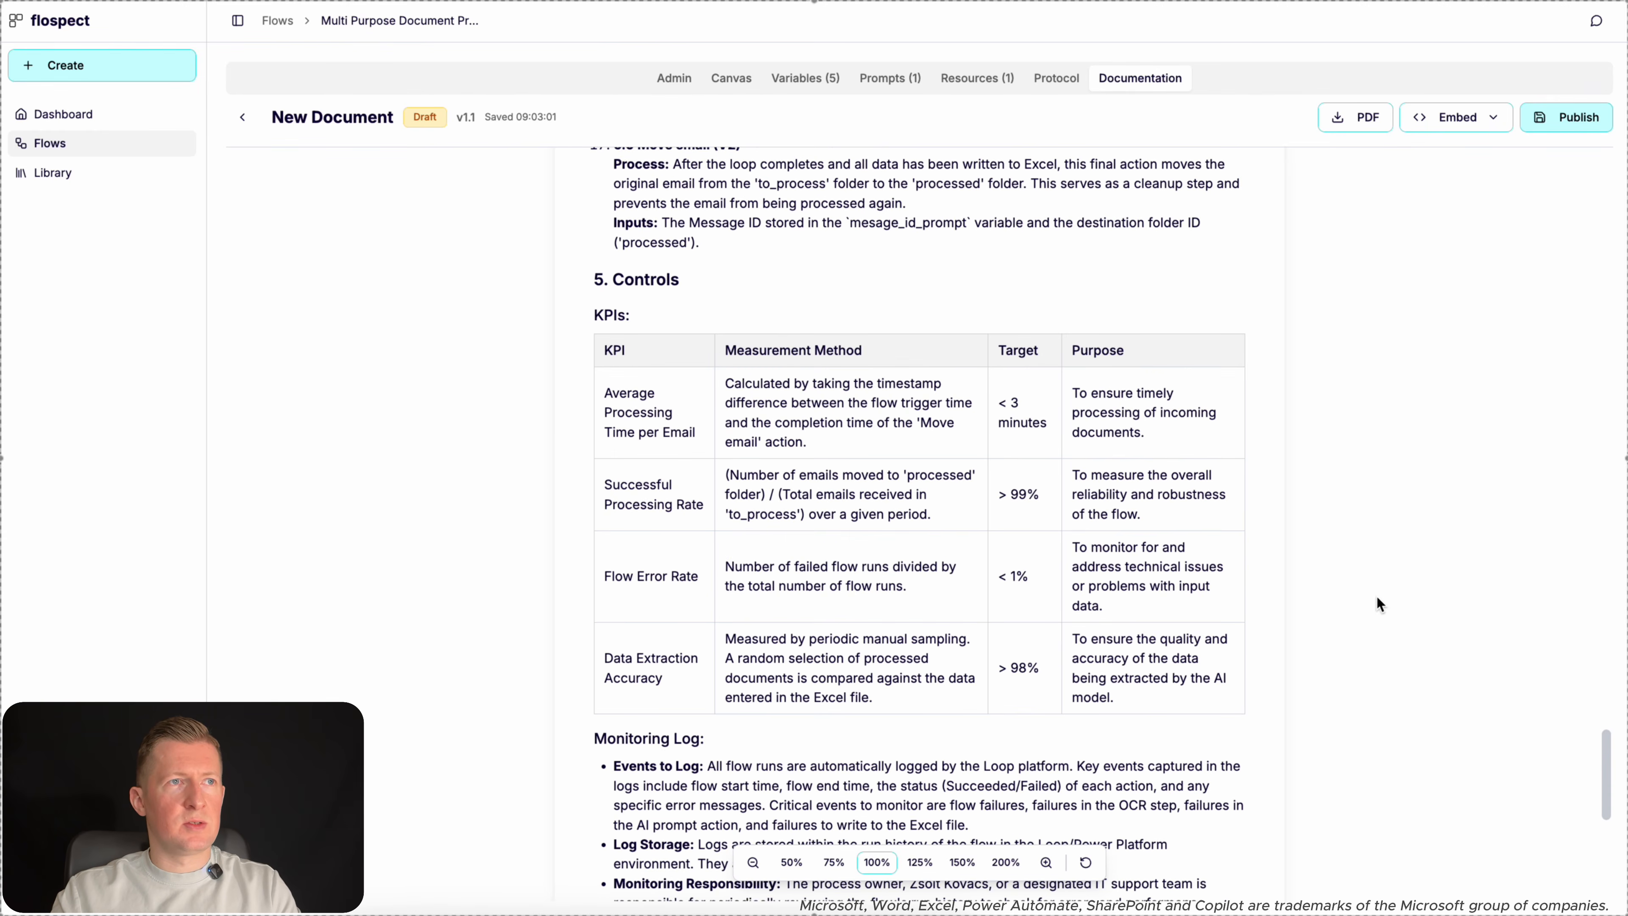
scroll(1380, 604, "down", 8)
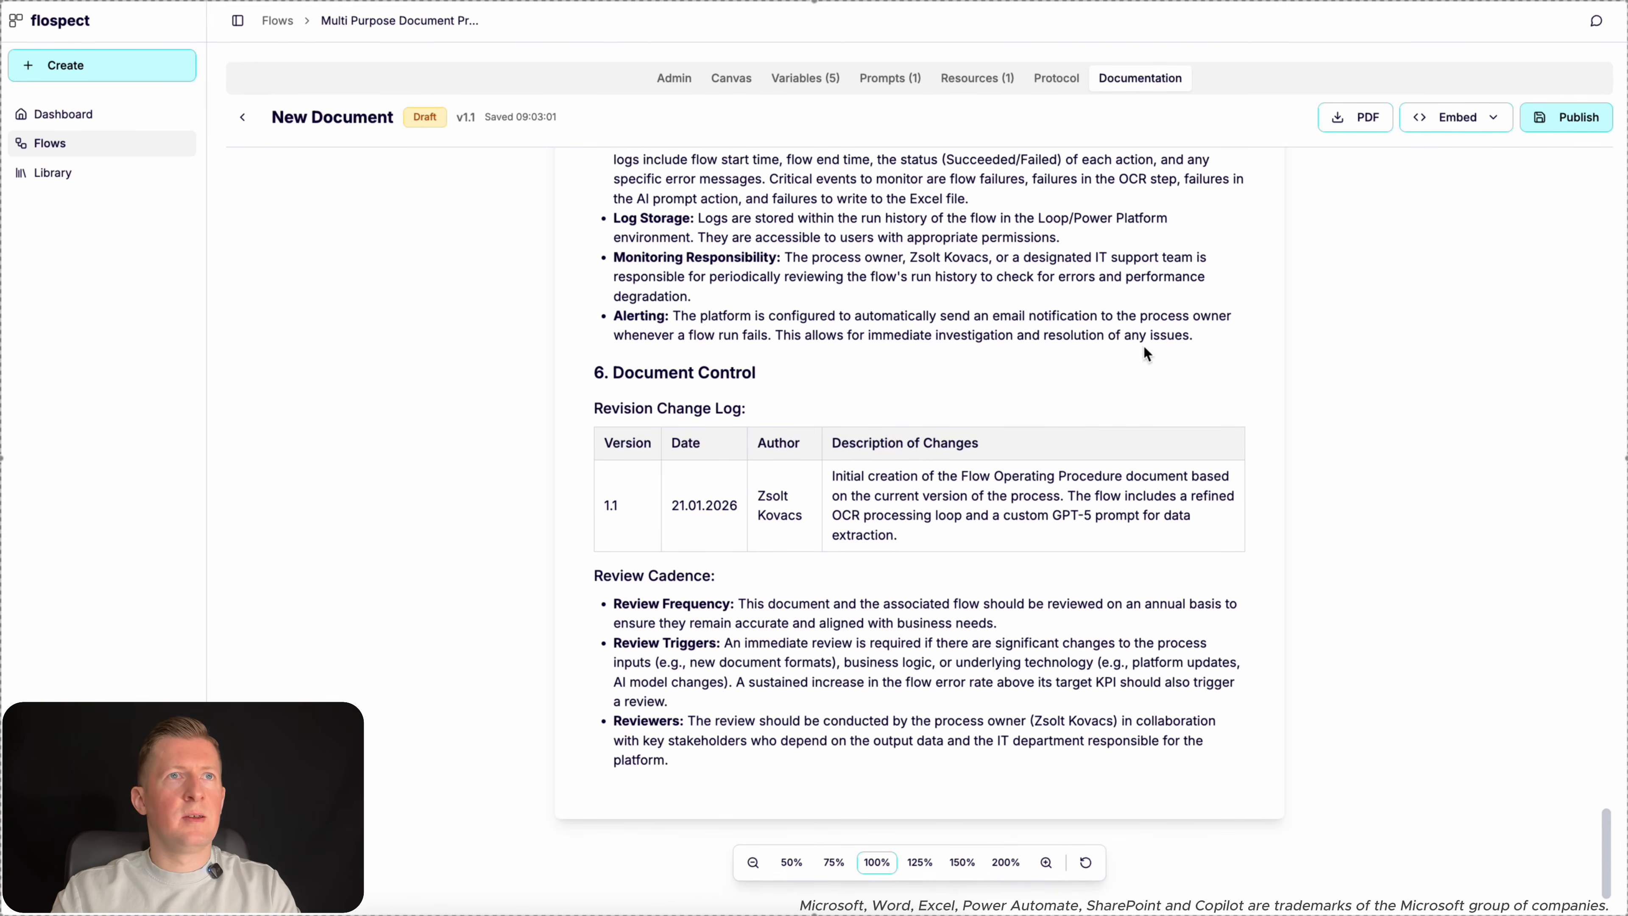
Create a Test Suite named New Suite in the flow's protocol.
left_click(1056, 79)
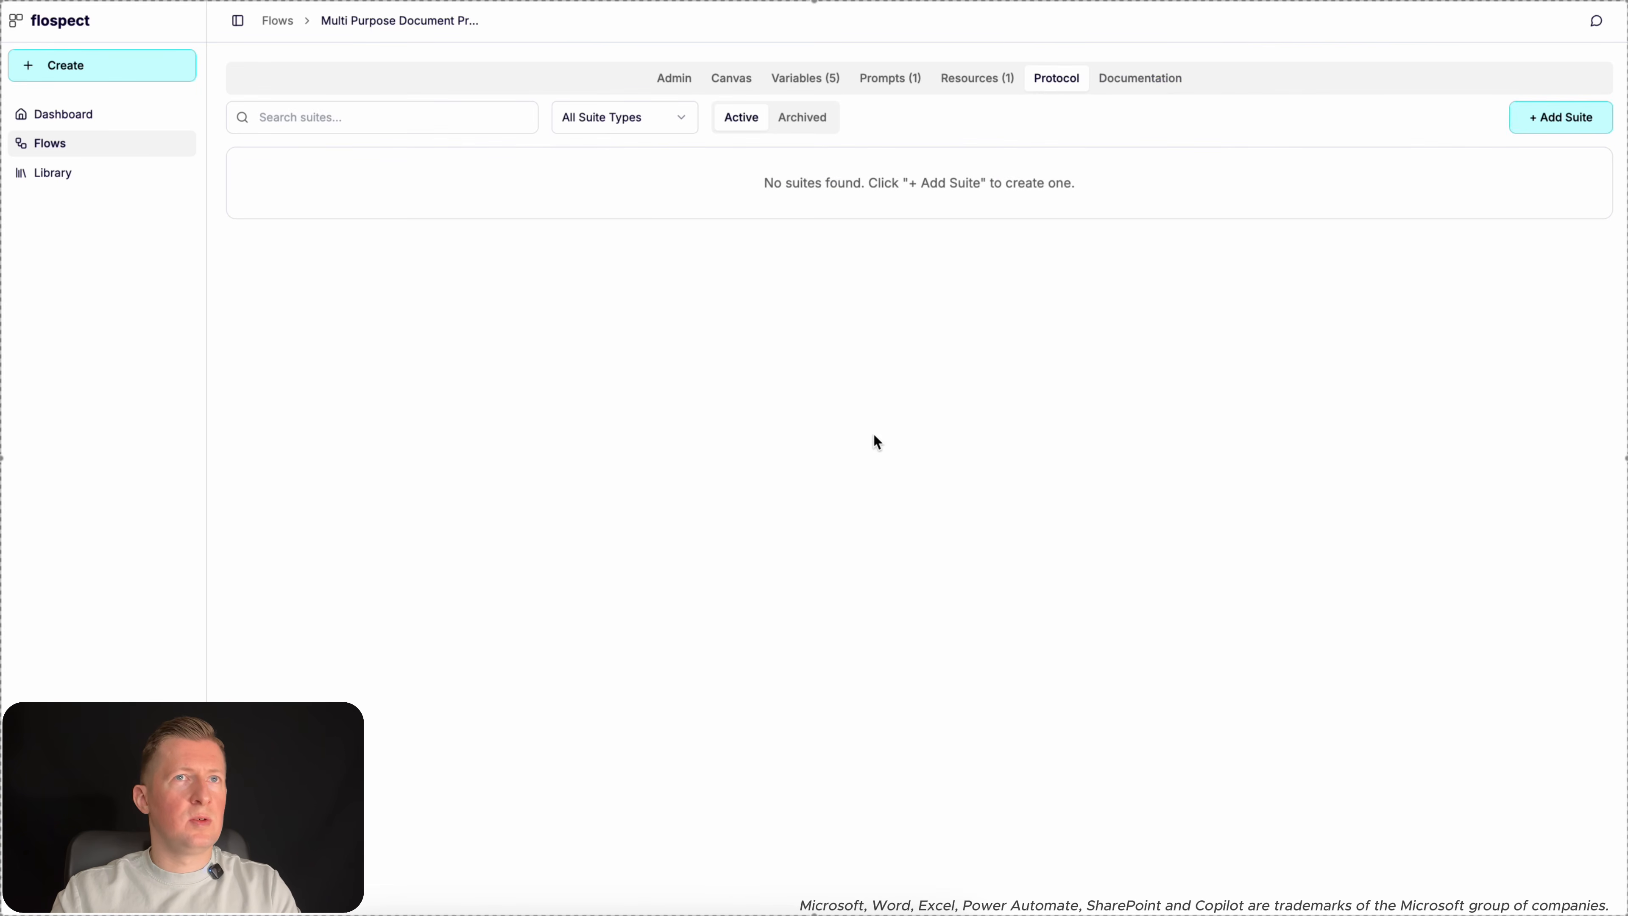
left_click(1544, 117)
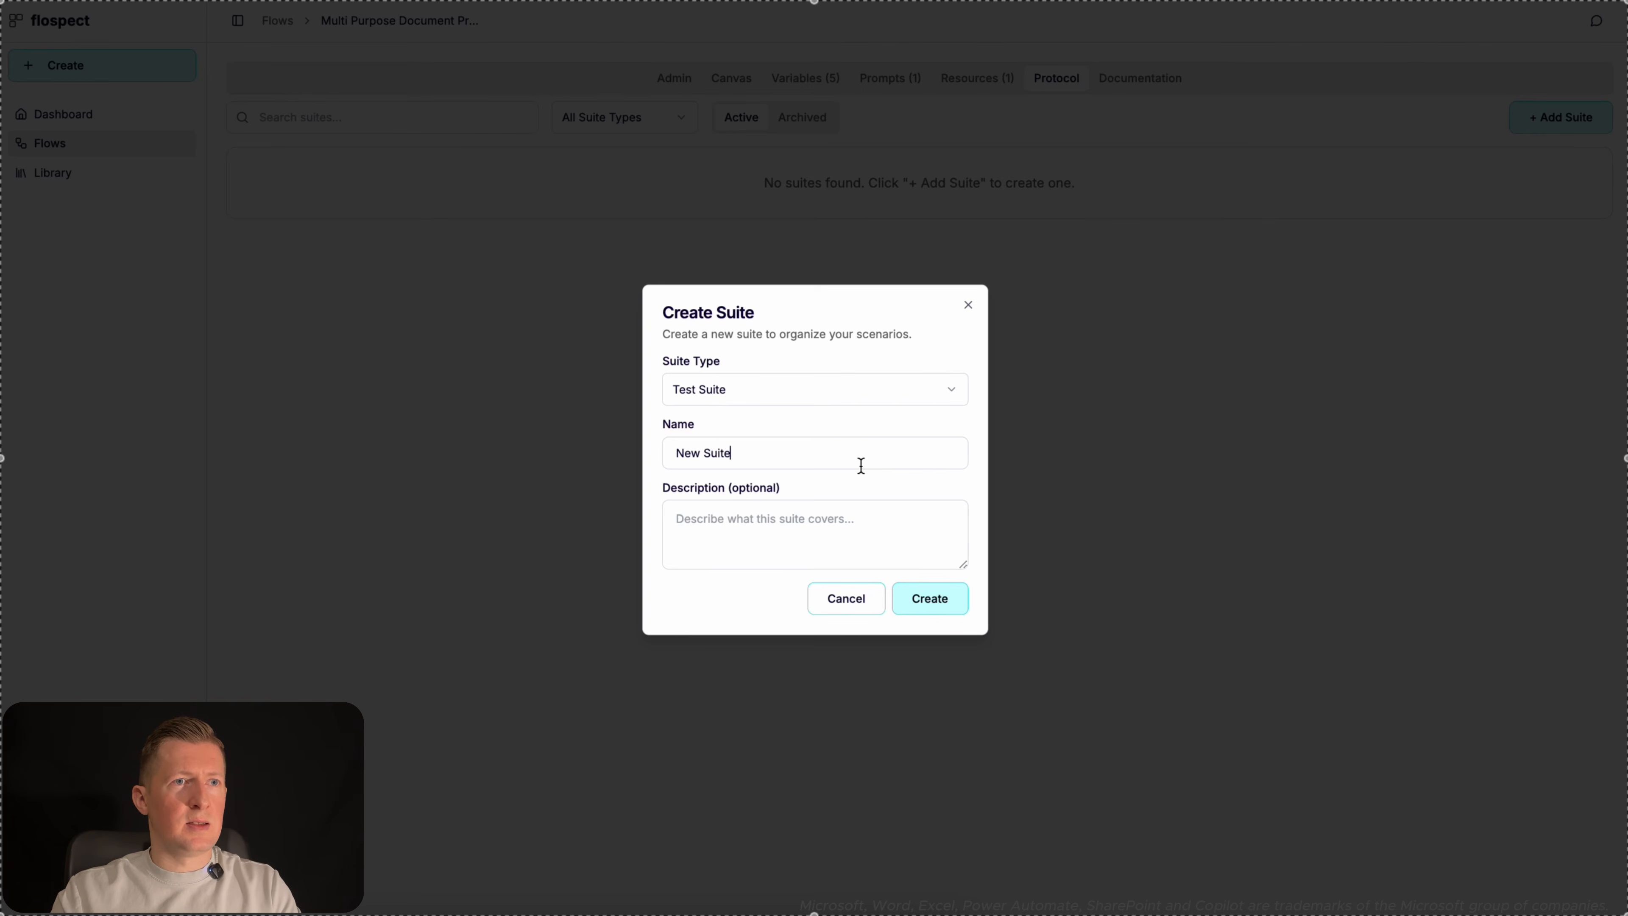
left_click(926, 608)
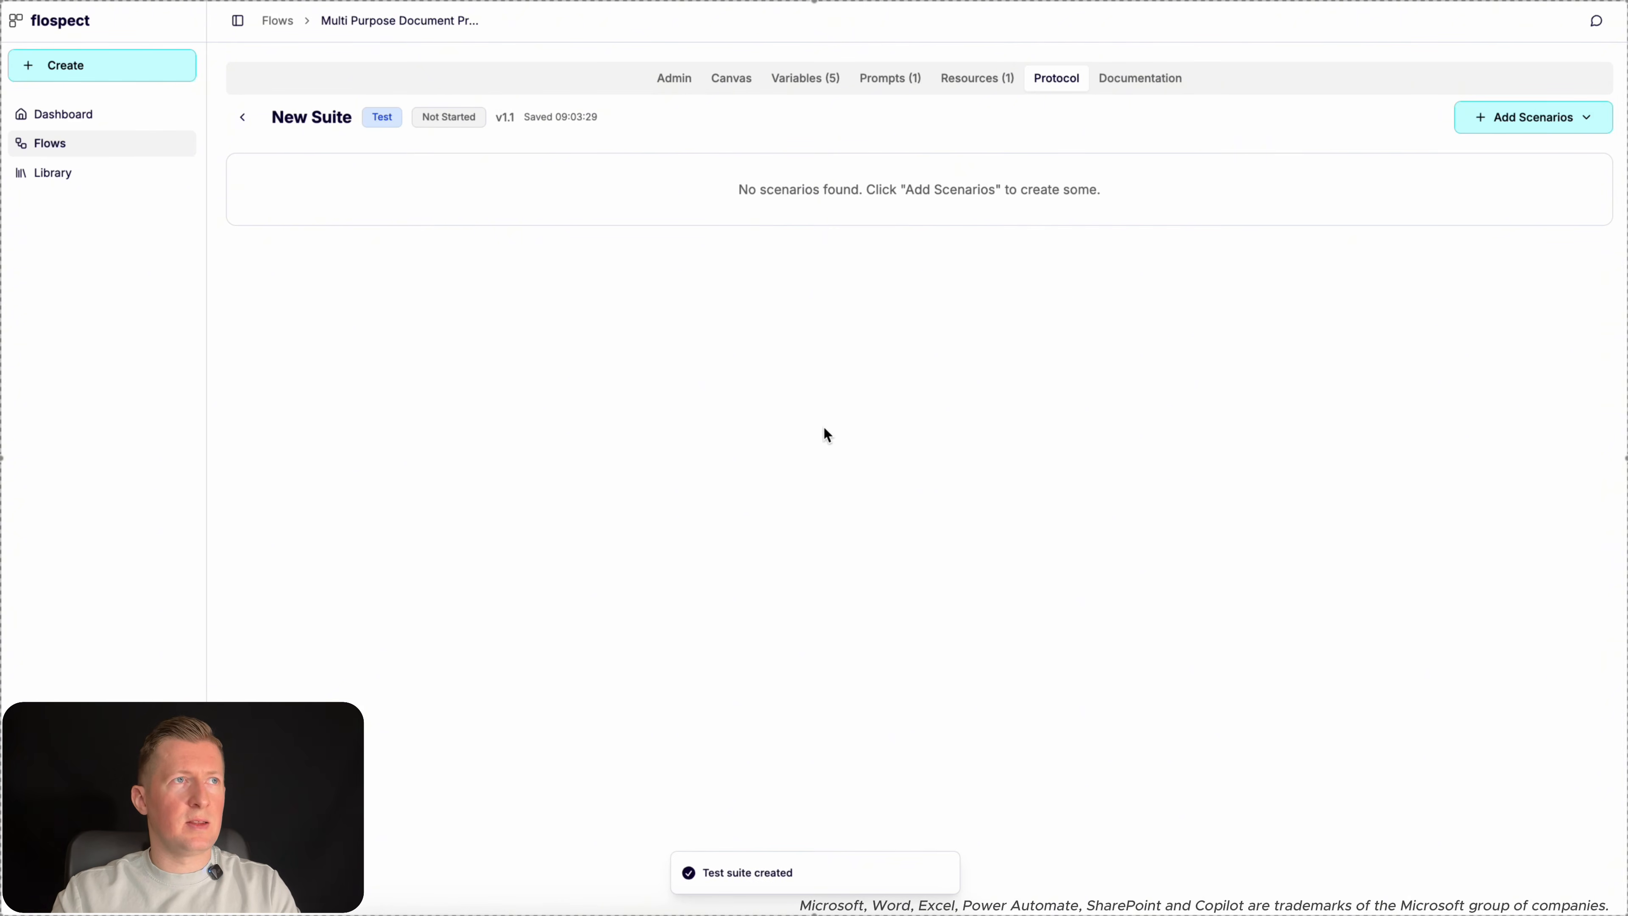
Generate test scenarios for New Suite with AI at the Basic detail level.
left_click(1512, 122)
left_click(1512, 121)
left_click(1513, 120)
left_click(1531, 180)
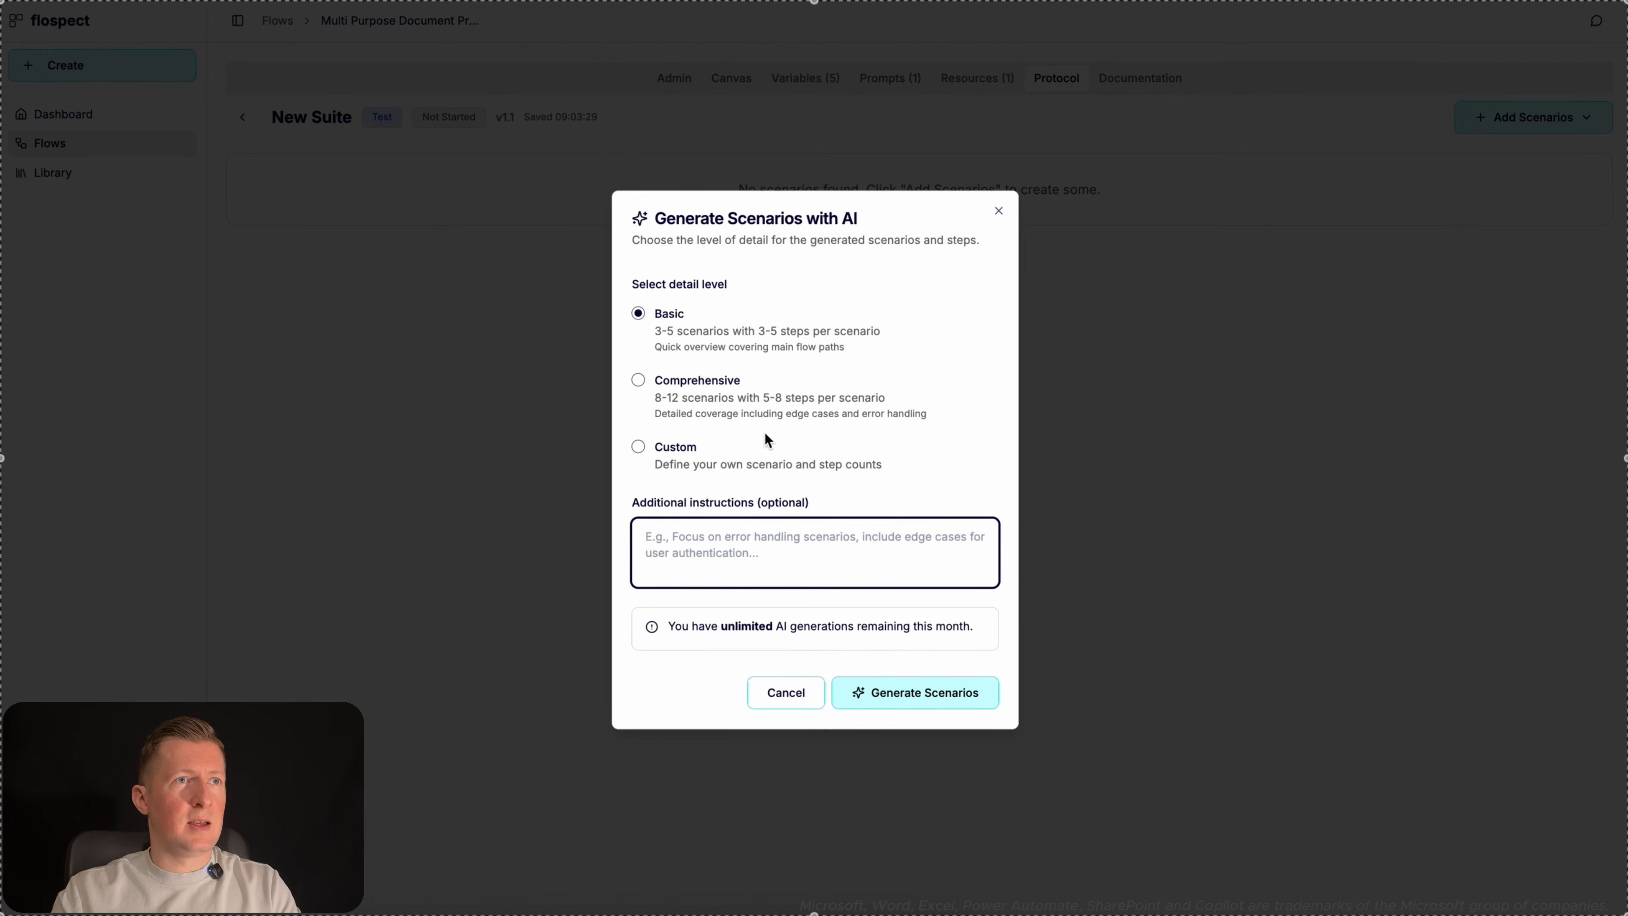
left_click(885, 693)
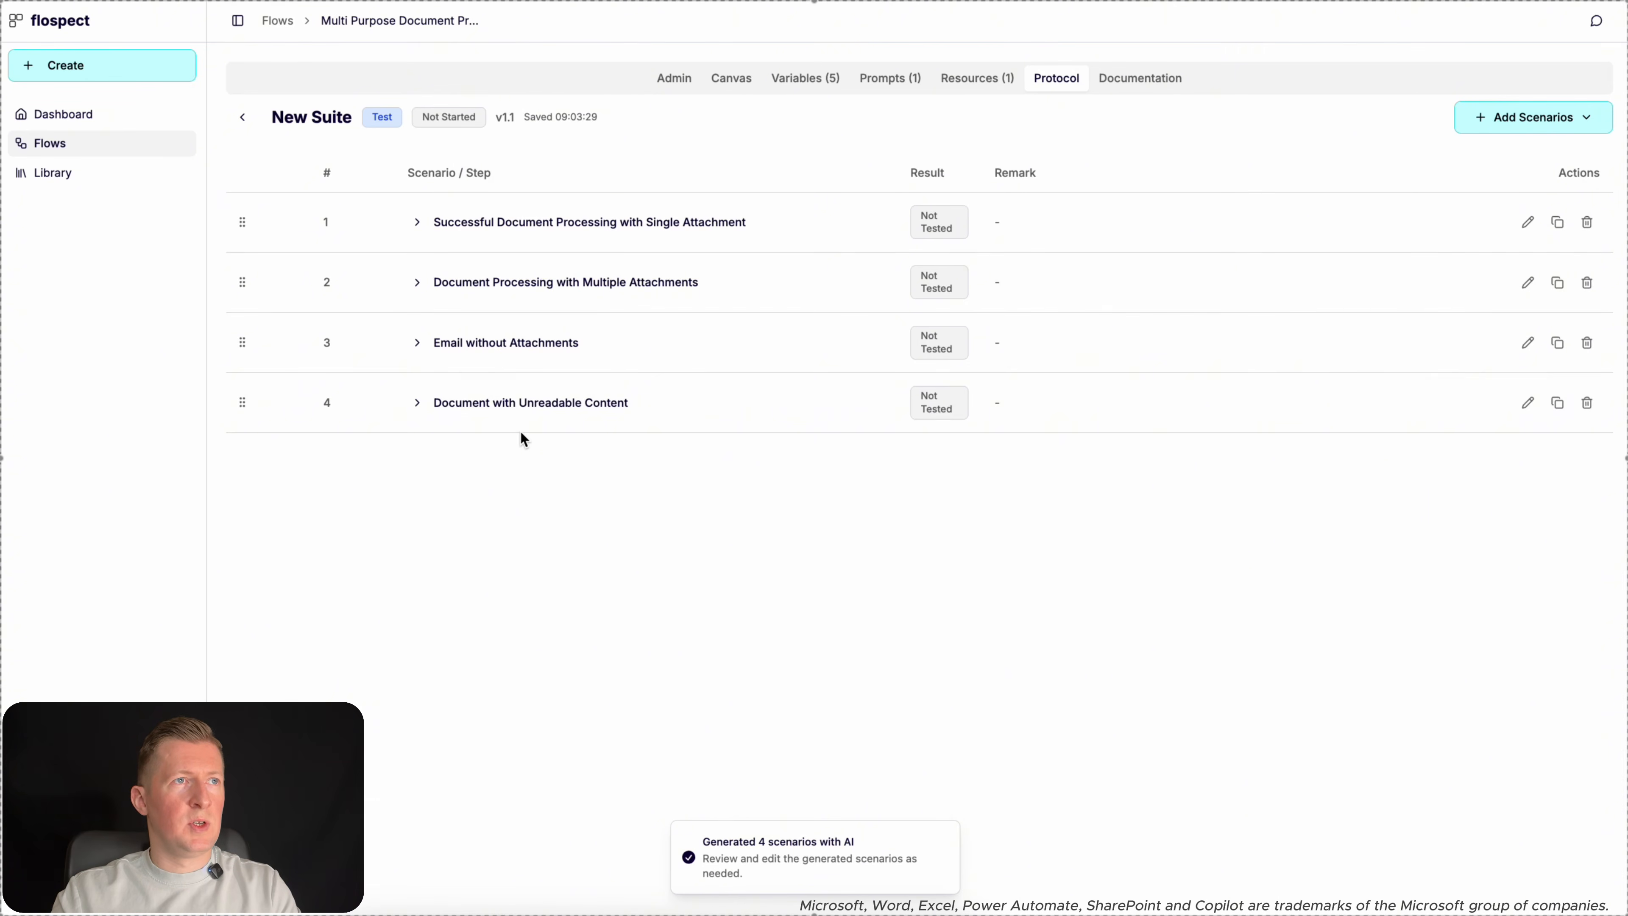
Expand the single-attachment and multiple-attachments scenarios and review their test steps.
left_click(417, 223)
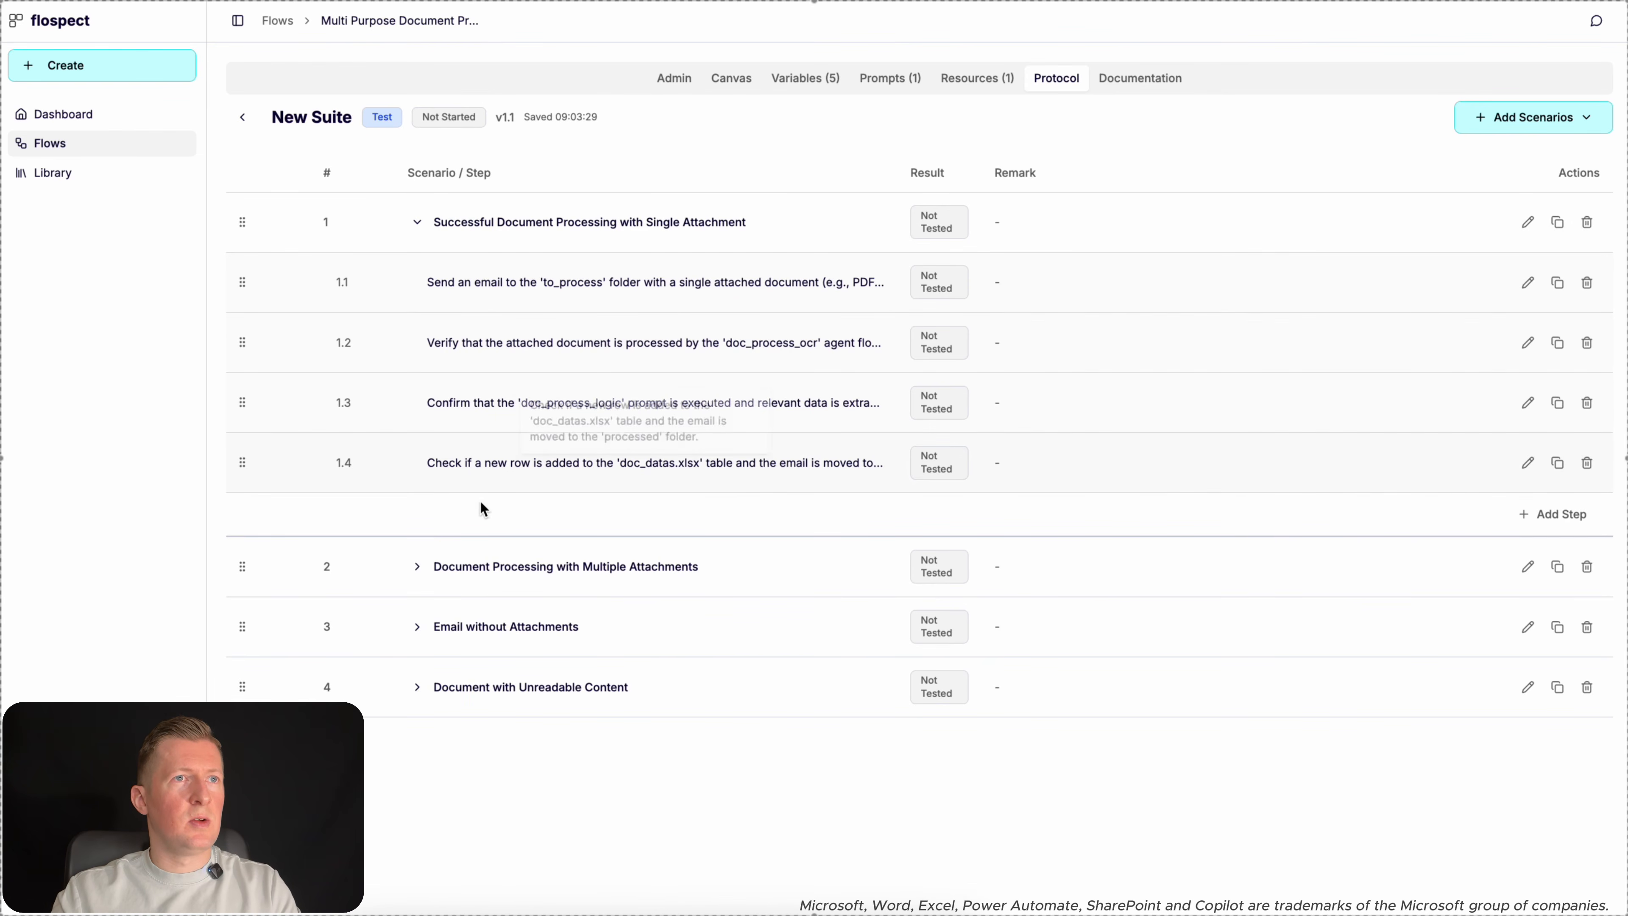
left_click(417, 566)
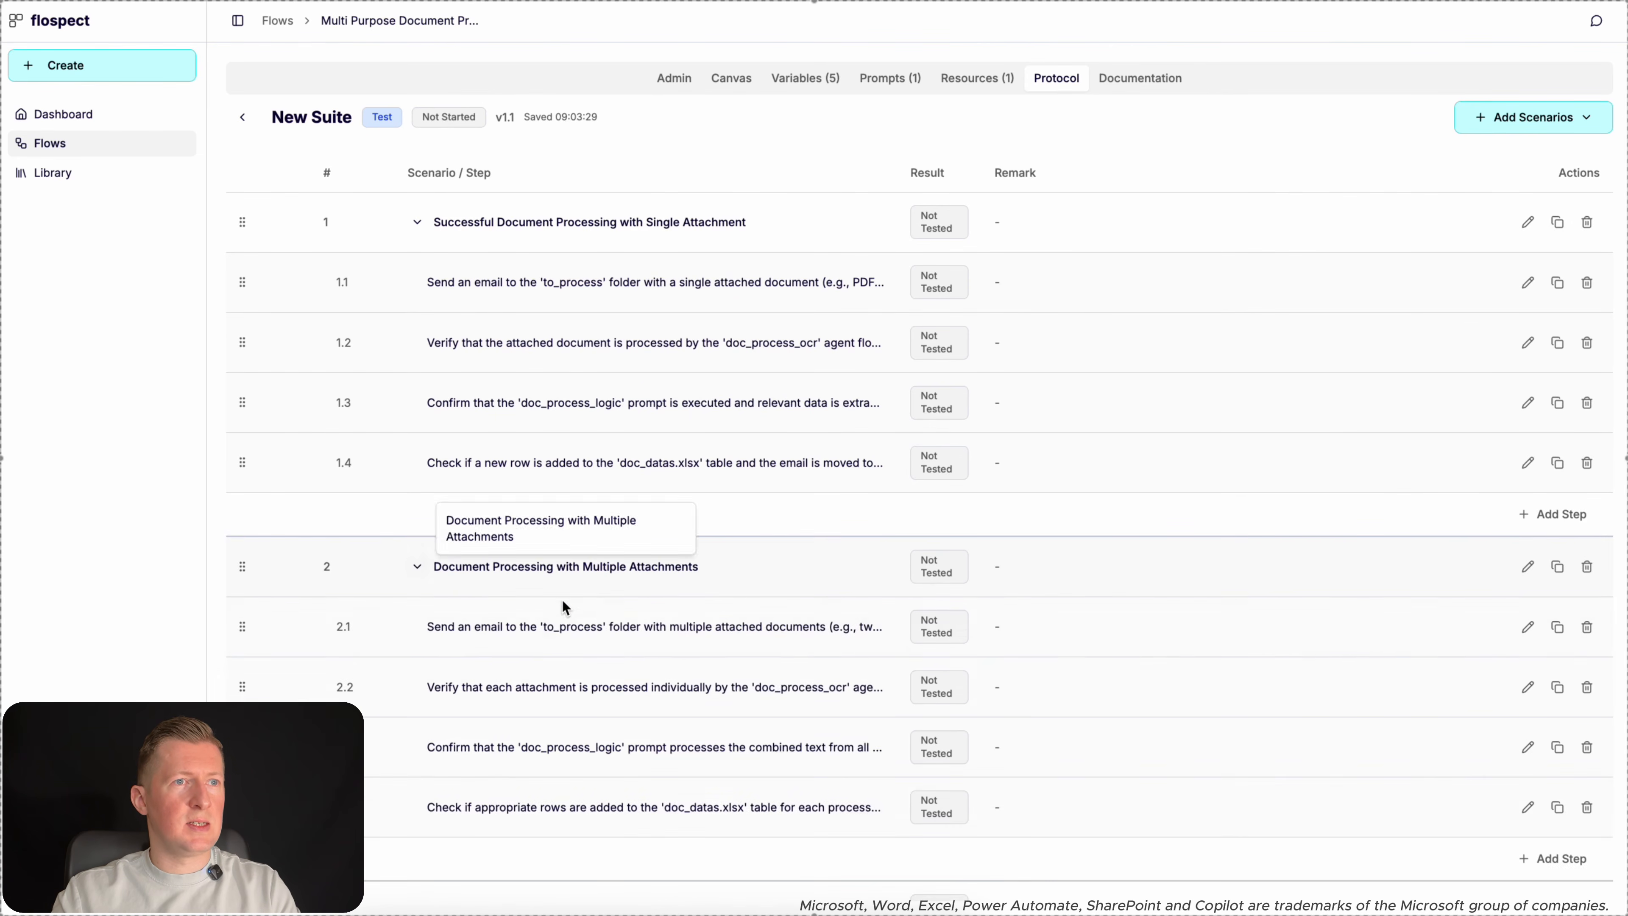
scroll(532, 594, "down", 3)
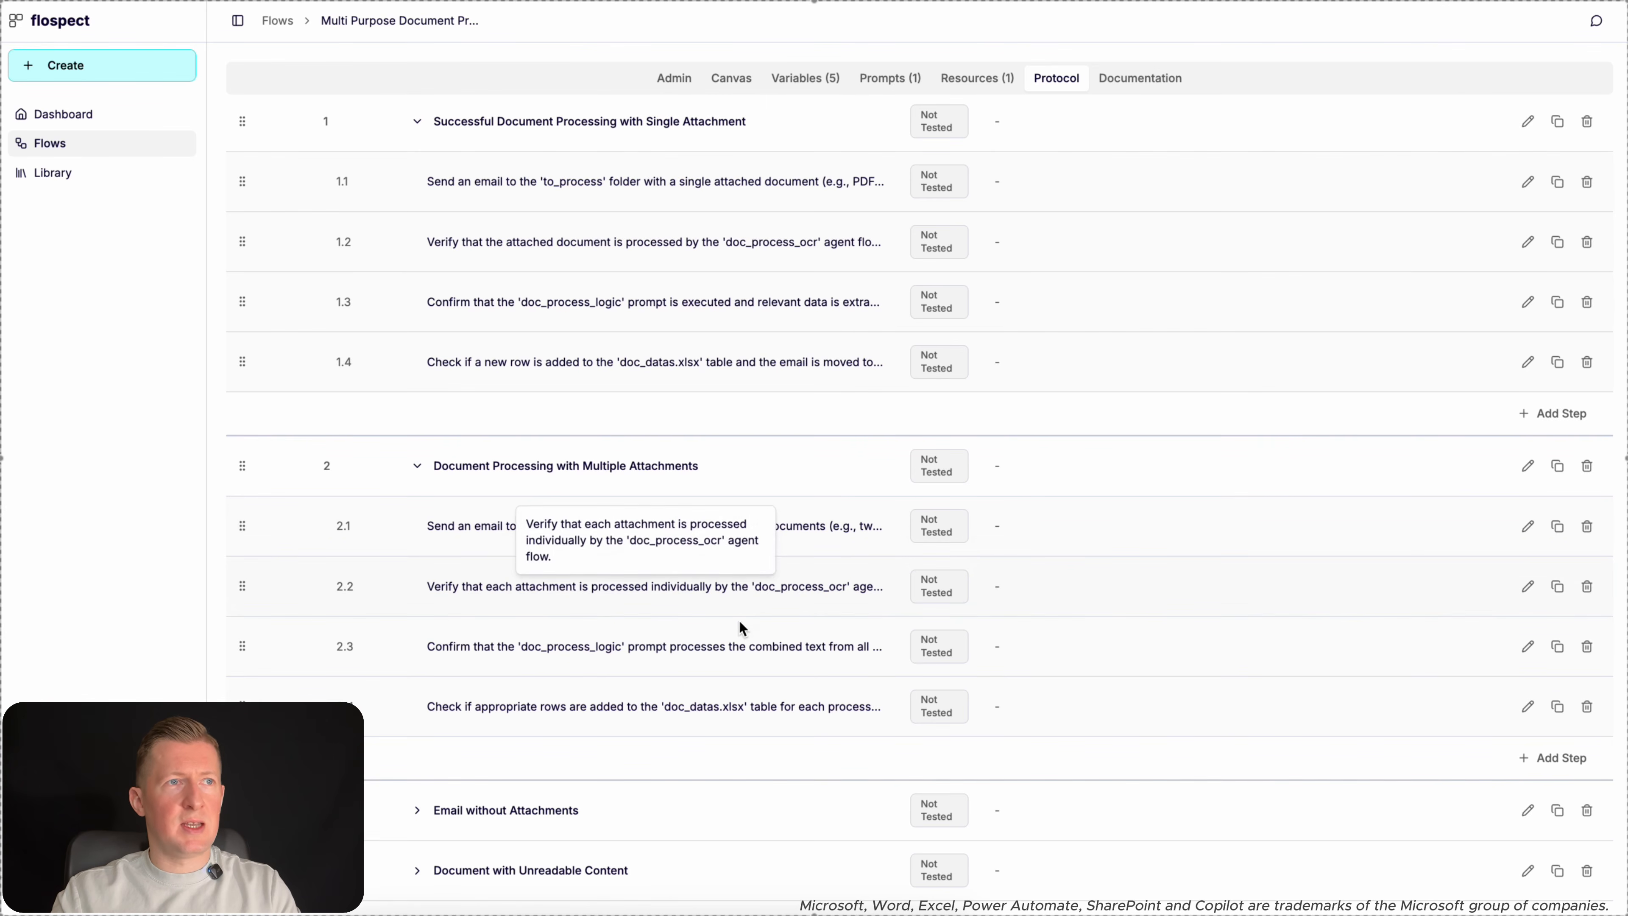